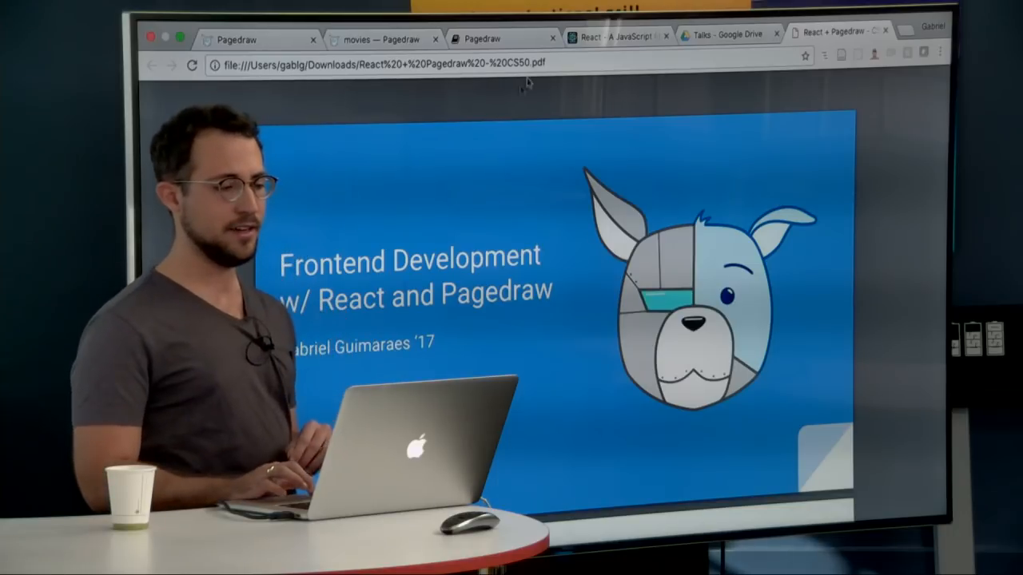
Step: Switch to the reactjs.org page and look over the React home page
{"action": "key", "text": "ctrl+shift+Tab"}
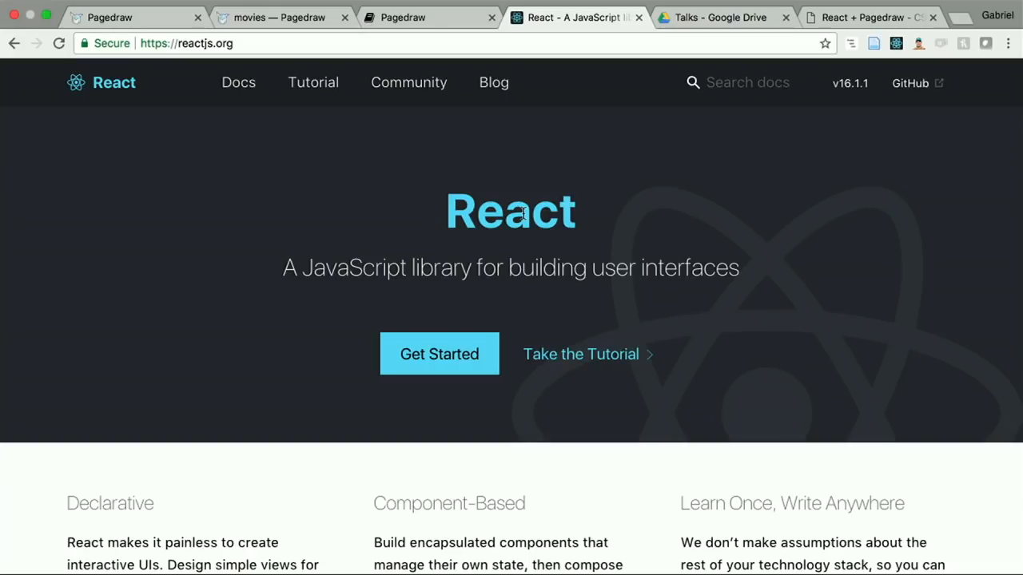
{"action": "scroll", "coordinate": [452, 252], "scroll_direction": "down", "scroll_amount": 2}
{"action": "scroll", "coordinate": [471, 220], "scroll_direction": "up", "scroll_amount": 2}
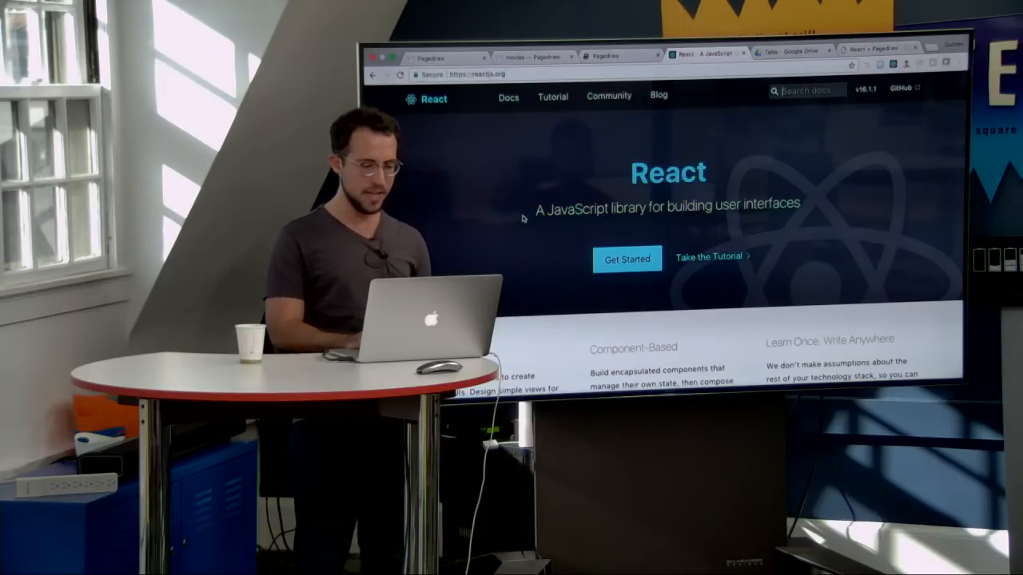
Step: Switch to Terminal and start vi with a new unnamed file, ready for inserting text
{"action": "key", "text": "ctrl+Left"}
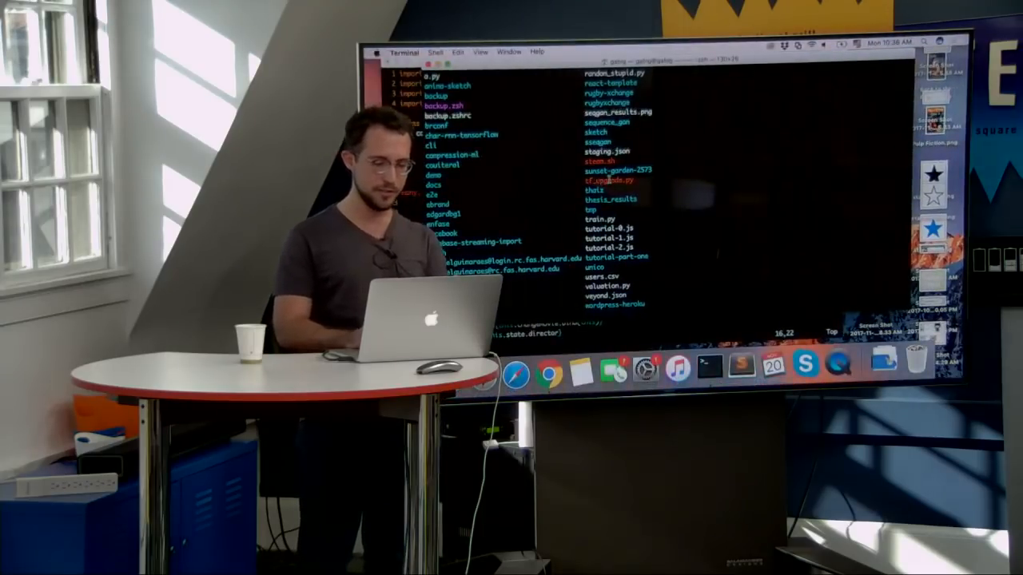
{"action": "type", "text": "vi"}
{"action": "key", "text": "Return"}
Step: Begin line 1 with var root = document.getElementById and open its quoted argument
{"action": "type", "text": "i"}
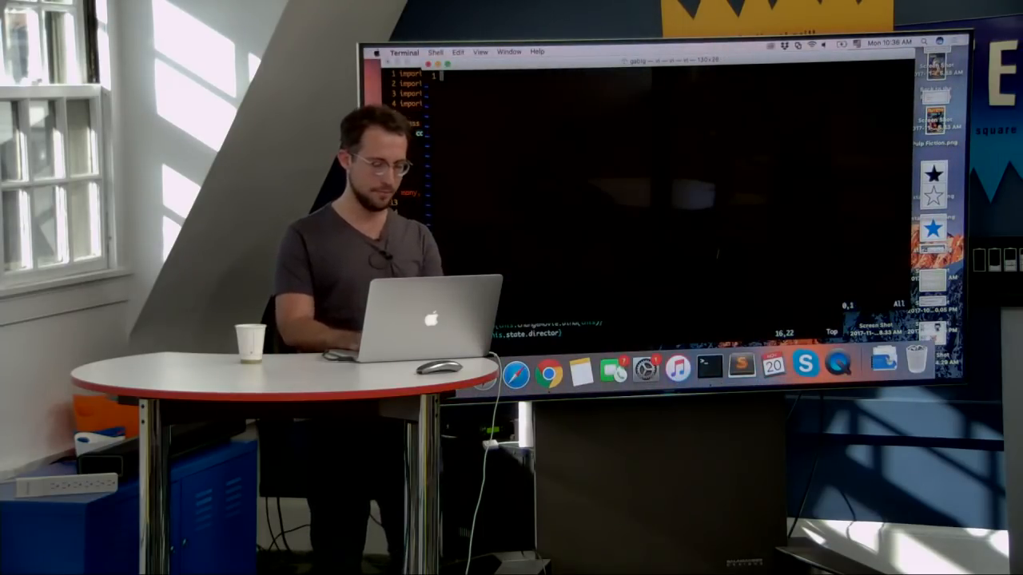
{"action": "type", "text": "var "}
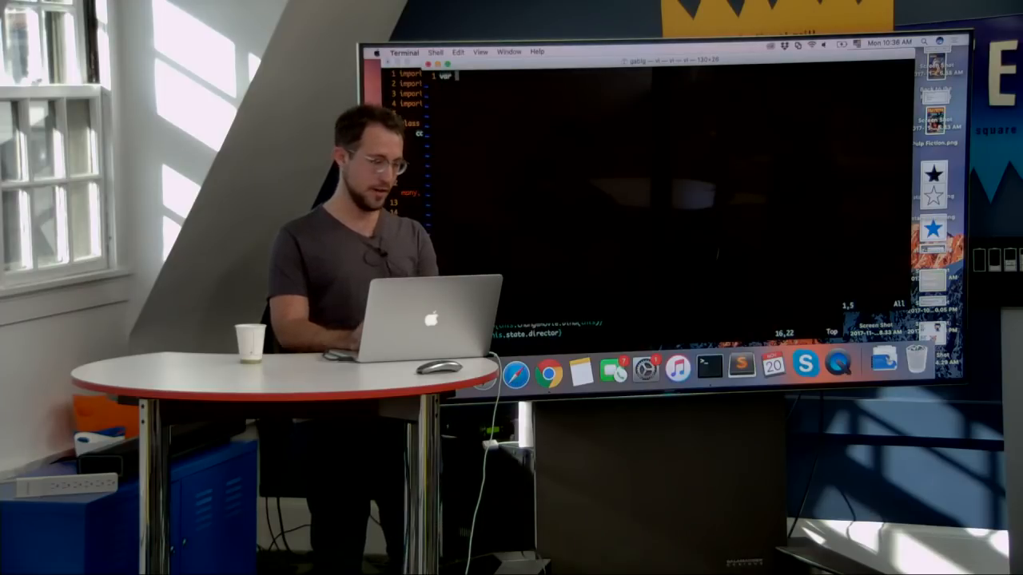
{"action": "type", "text": "r"}
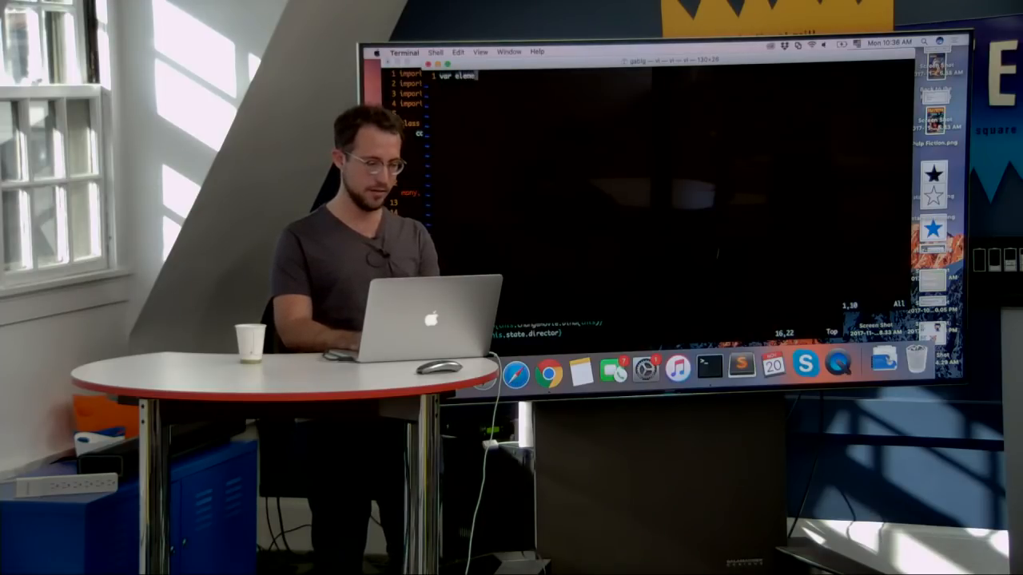
{"action": "type", "text": "oot = "}
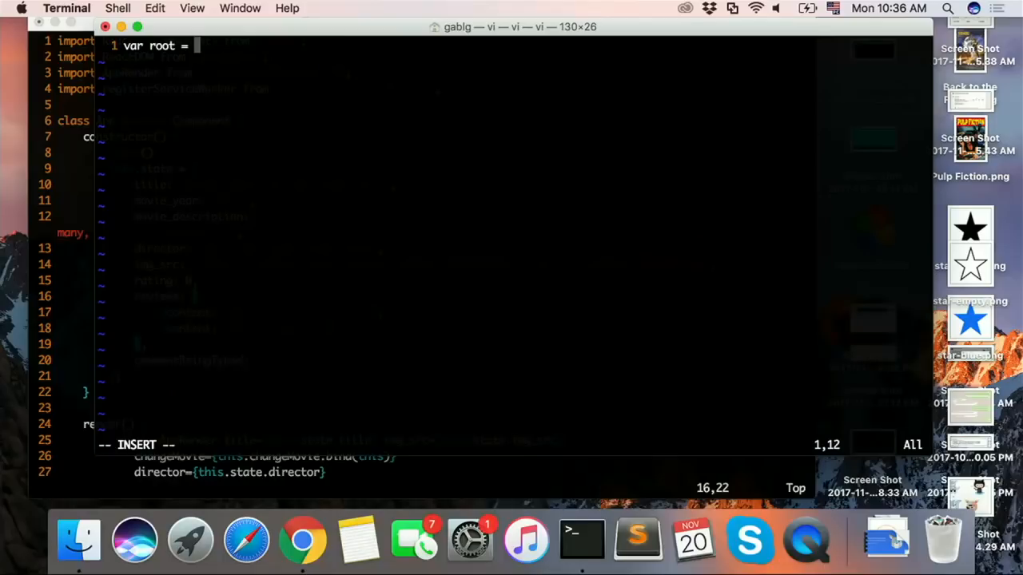
{"action": "type", "text": "document.getElement"}
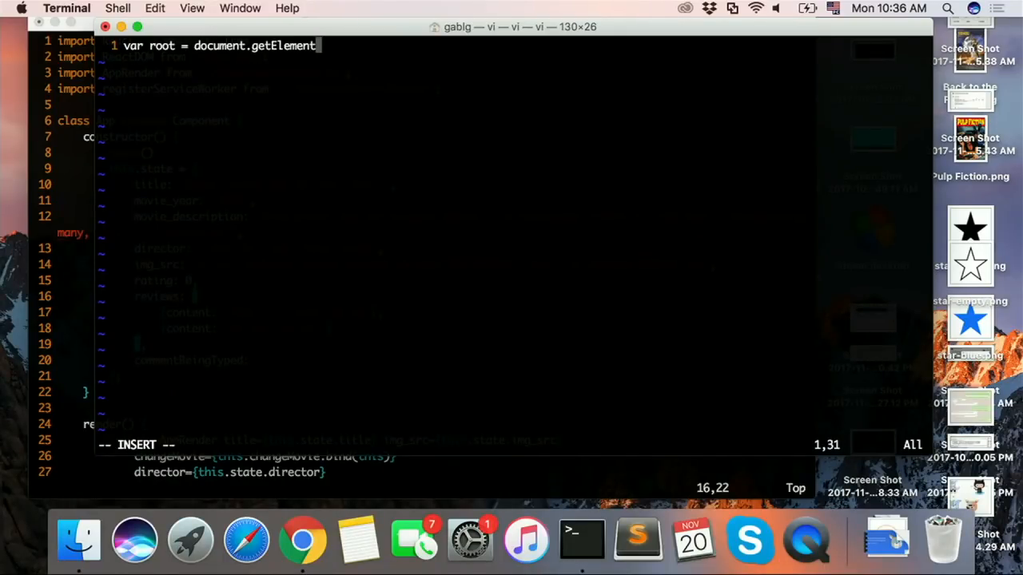
{"action": "type", "text": "ById('"}
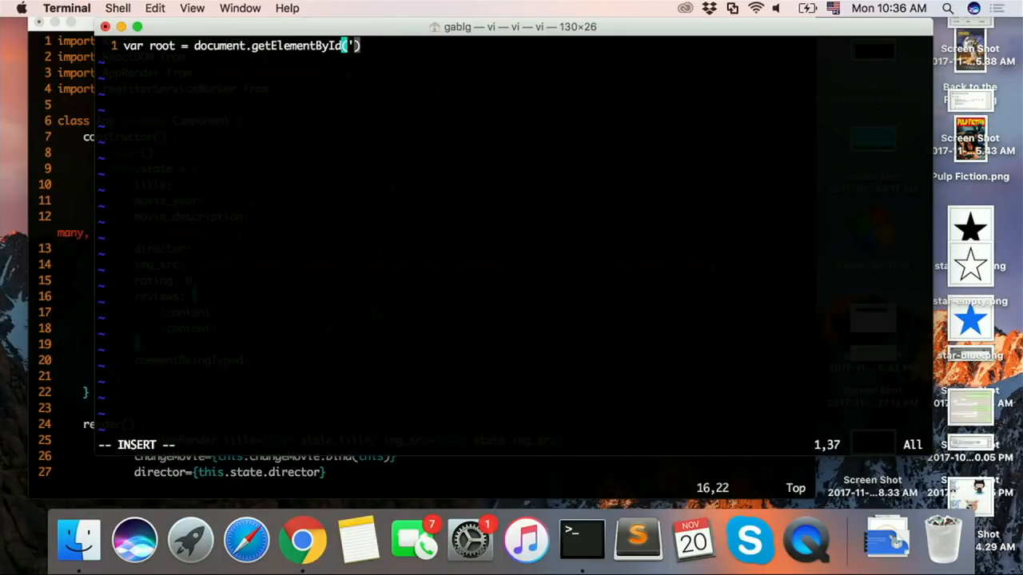
{"action": "type", "text": "hellow-ro"}
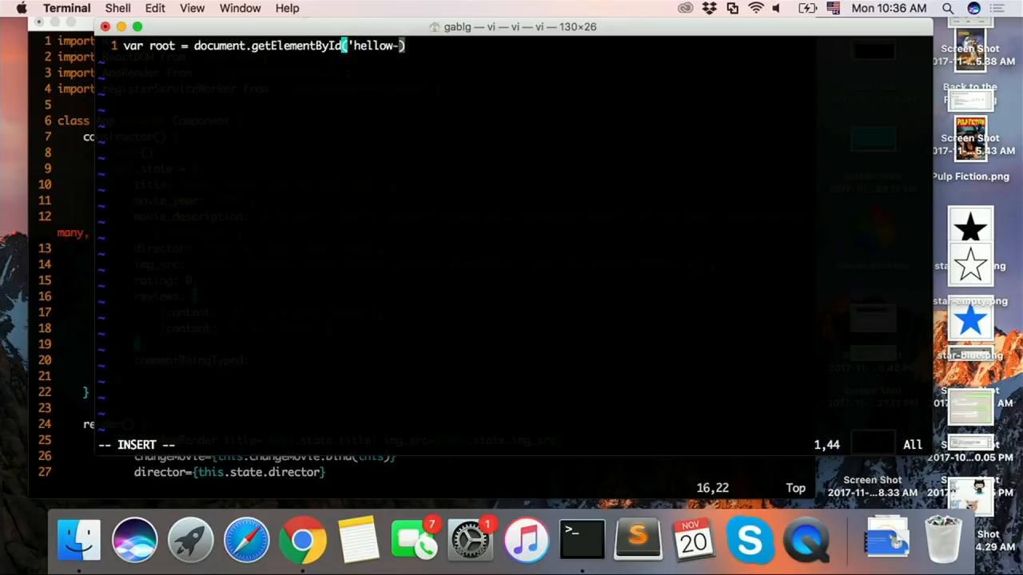
Step: Complete the getElementById argument as 'hello-world' and continue inserting at the end of line 1
{"action": "key", "text": "BackSpace"}
{"action": "key", "text": "BackSpace"}
{"action": "key", "text": "BackSpace"}
{"action": "key", "text": "BackSpace"}
{"action": "type", "text": "wor"}
{"action": "key", "text": "BackSpace"}
{"action": "key", "text": "BackSpace"}
{"action": "key", "text": "BackSpace"}
{"action": "type", "text": "-world"}
{"action": "key", "text": "Return"}
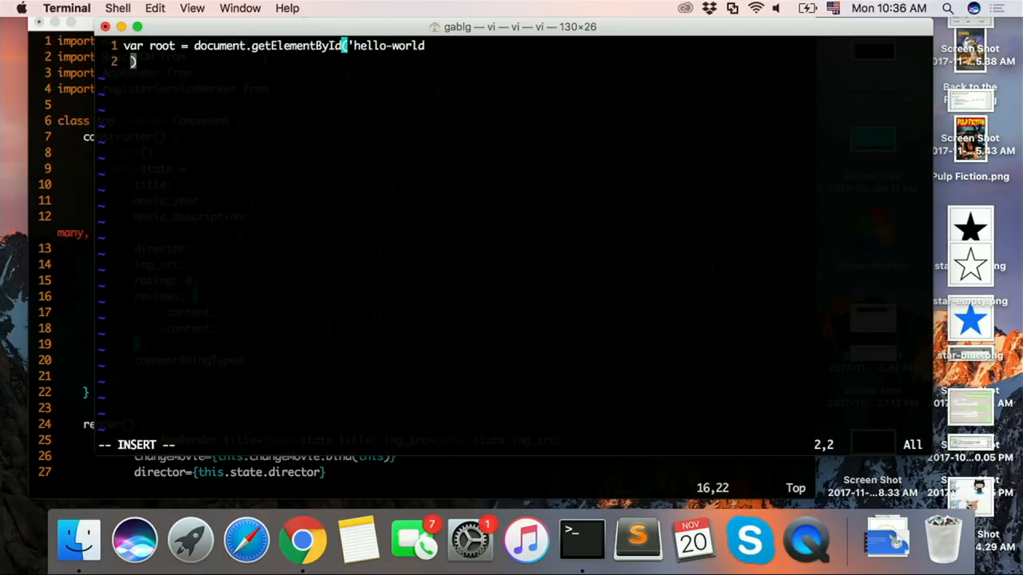
{"action": "key", "text": "BackSpace"}
{"action": "type", "text": "'"}
{"action": "key", "text": "Escape"}
{"action": "type", "text": "A"}
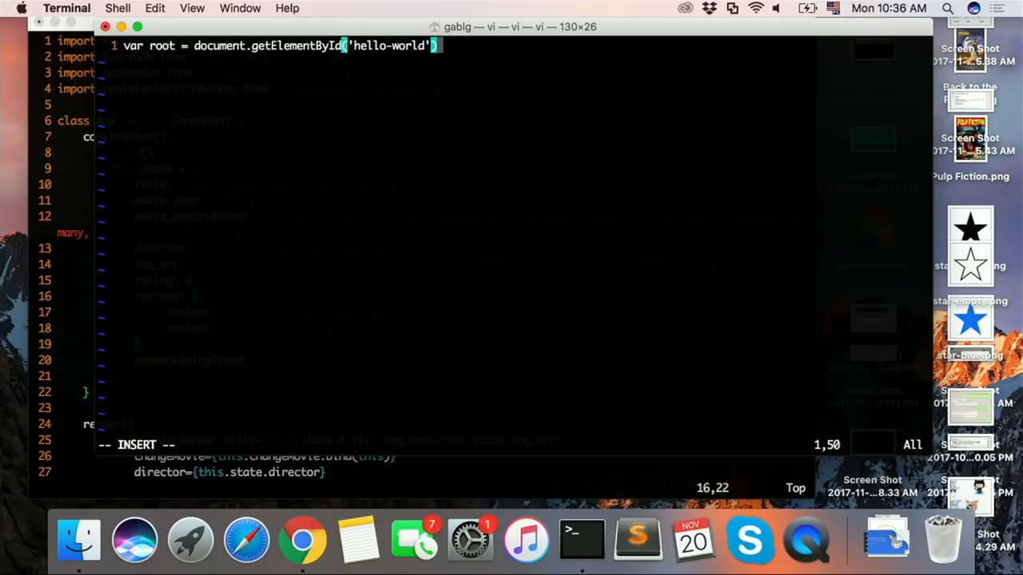
{"action": "type", "text": ";"}
Step: End line 1 with a semicolon and try to write the file
{"action": "key", "text": "Escape"}
{"action": "type", "text": ":w"}
{"action": "key", "text": "Return"}
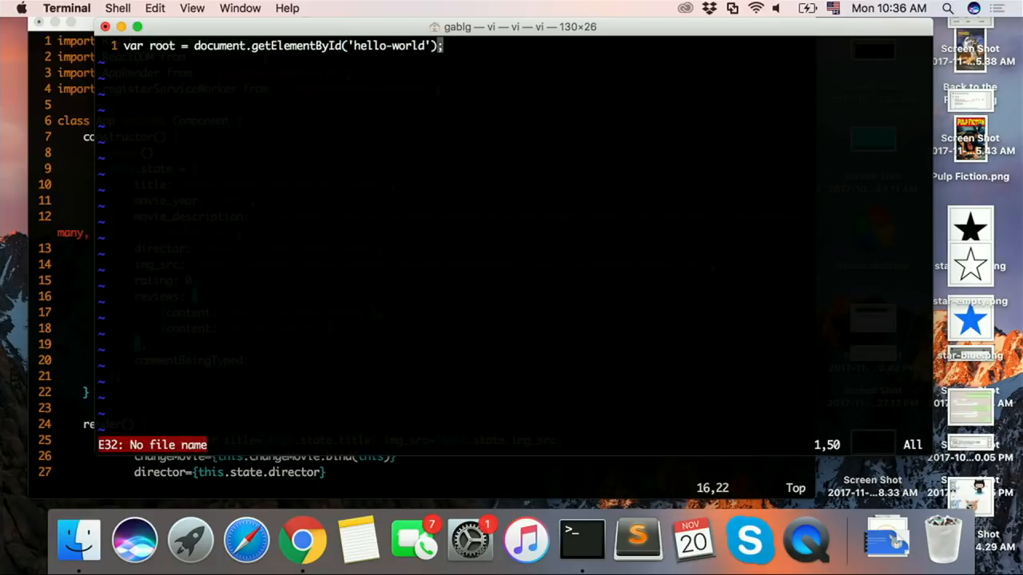
Step: Add line 2 as root.innerHTML = 'My new content'; and try to write the file
{"action": "type", "text": "o"}
{"action": "type", "text": "root."}
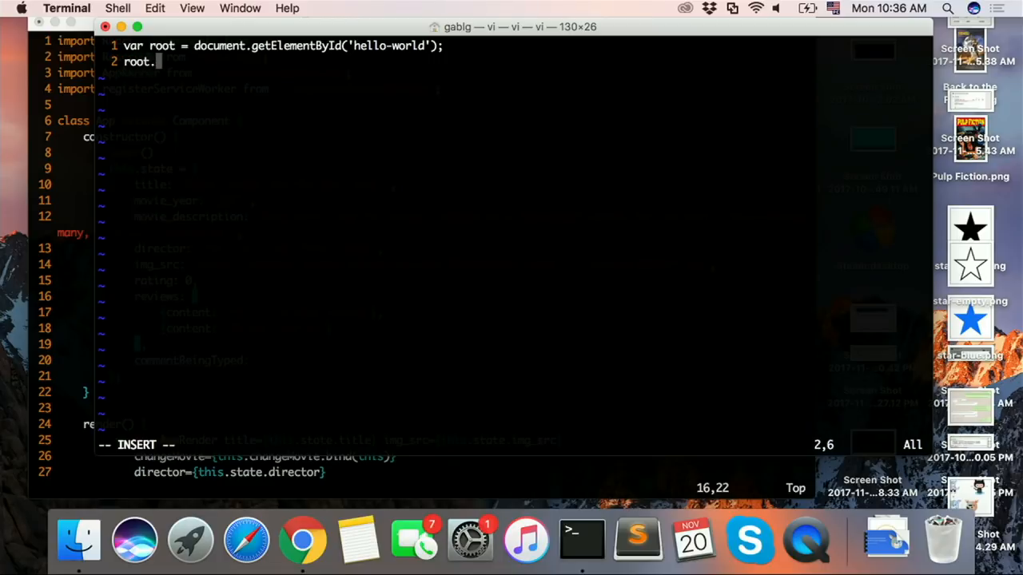
{"action": "type", "text": "innerHTML ="}
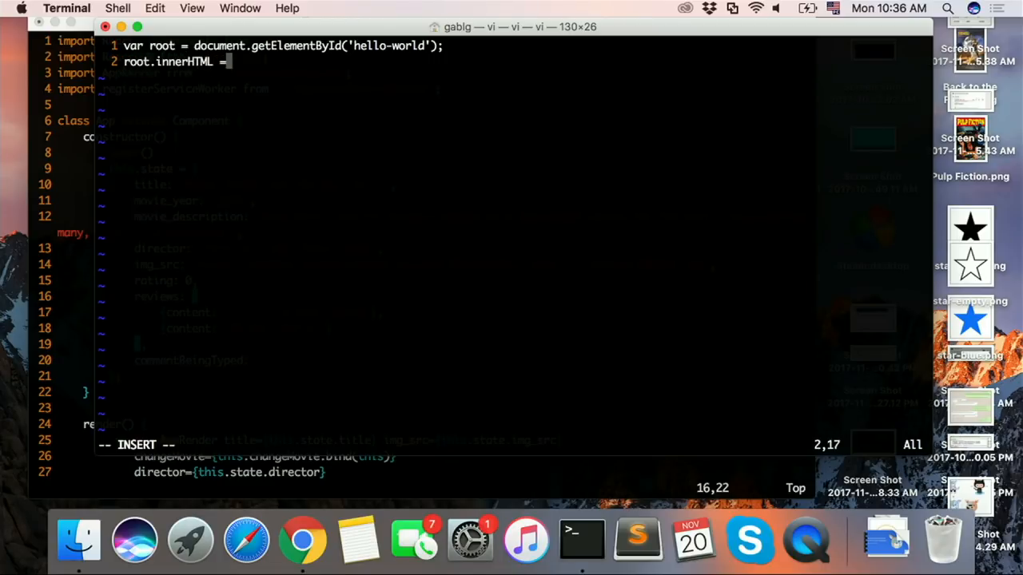
{"action": "type", "text": " 'My new content';"}
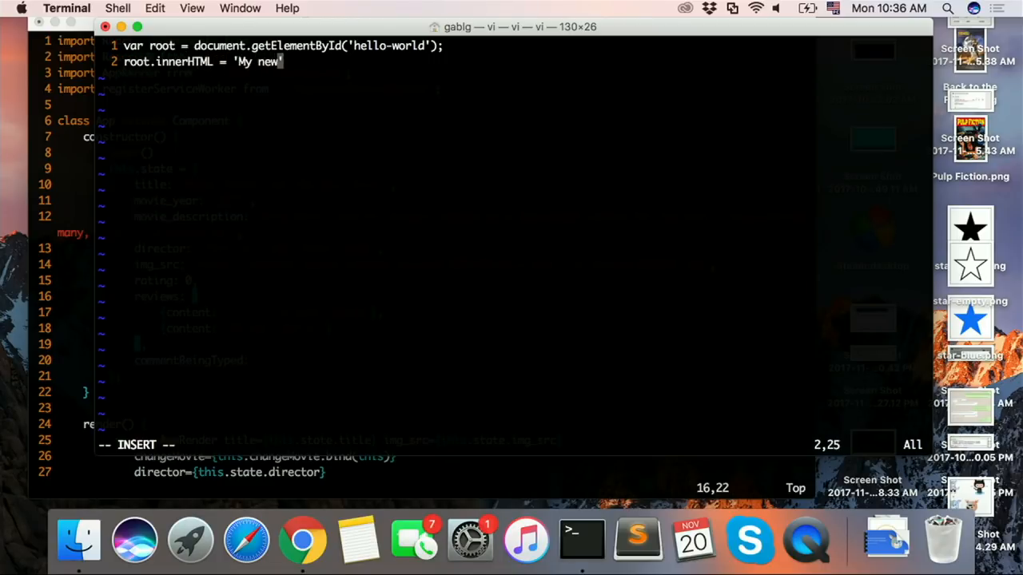
{"action": "key", "text": "Escape"}
{"action": "type", "text": ":w"}
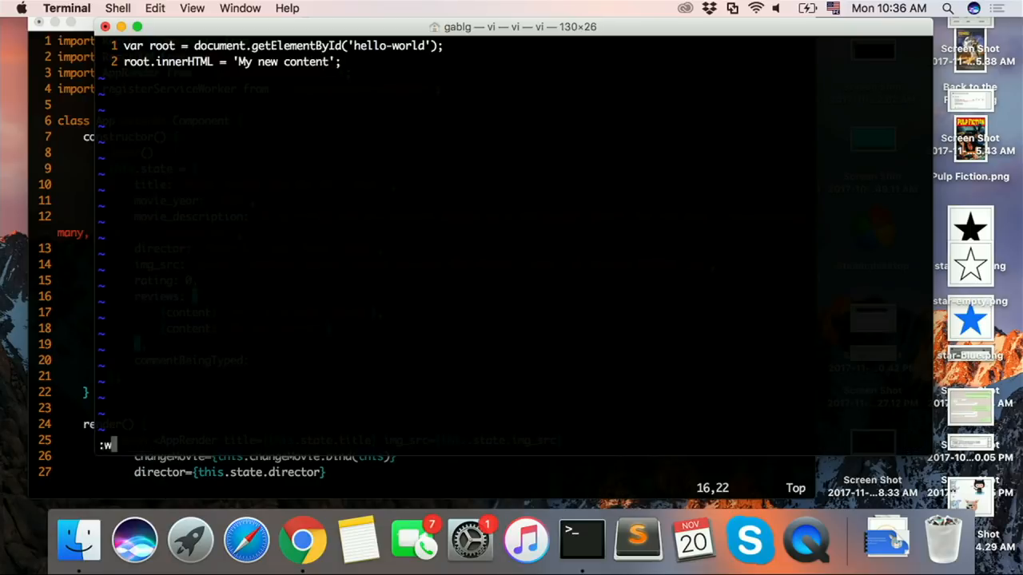
{"action": "key", "text": "Return"}
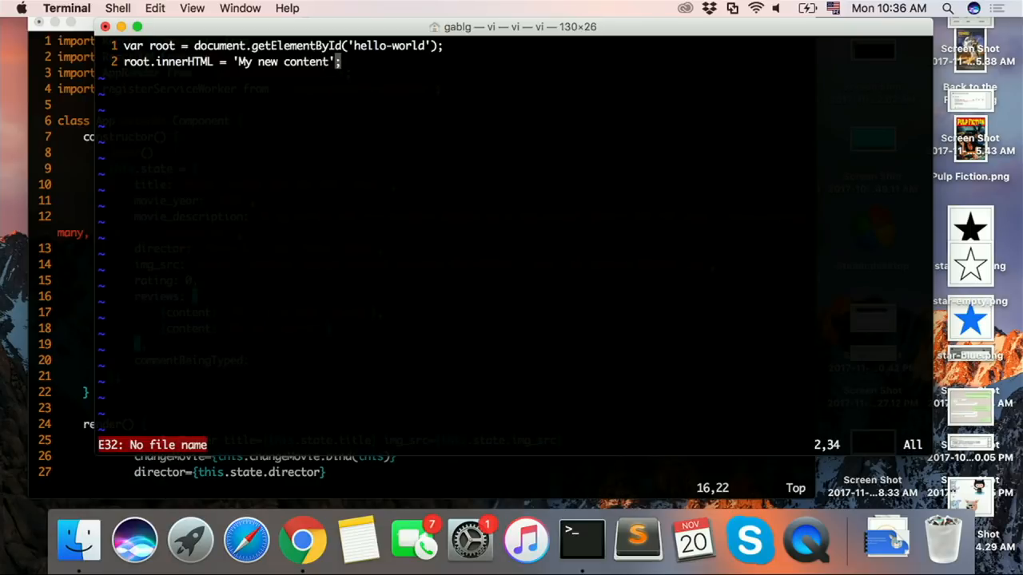
Step: Enlarge the terminal text, then shrink and reposition the window so the line numbers are fully on screen
{"action": "key", "text": "super+plus"}
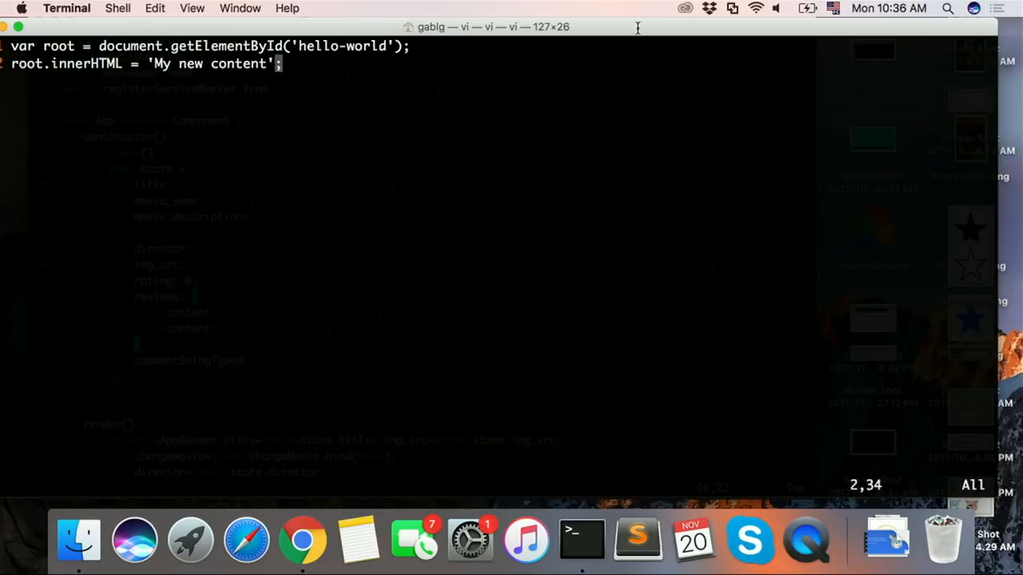
{"action": "left_click_drag", "start_coordinate": [999, 23], "coordinate": [926, 35]}
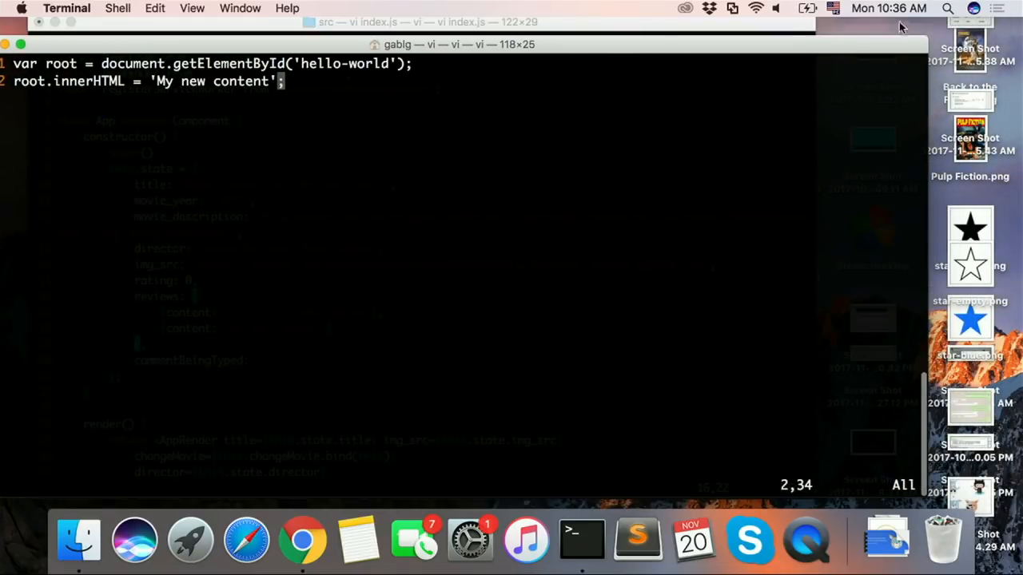
{"action": "left_click_drag", "start_coordinate": [800, 46], "coordinate": [848, 44]}
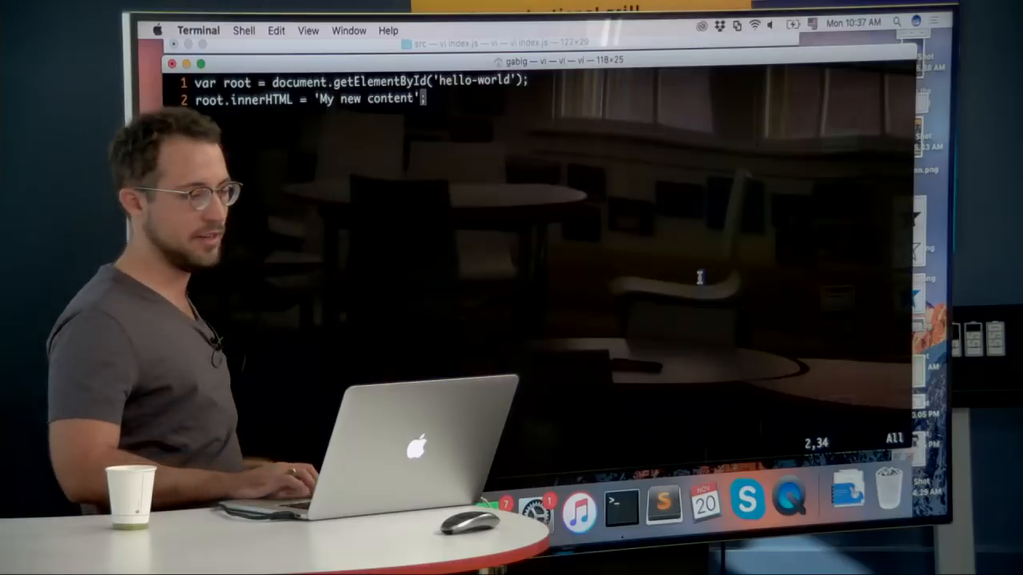
Step: Switch to Chrome, inspect the React heading on reactjs.org and open the developer console
{"action": "key", "text": "super+Tab"}
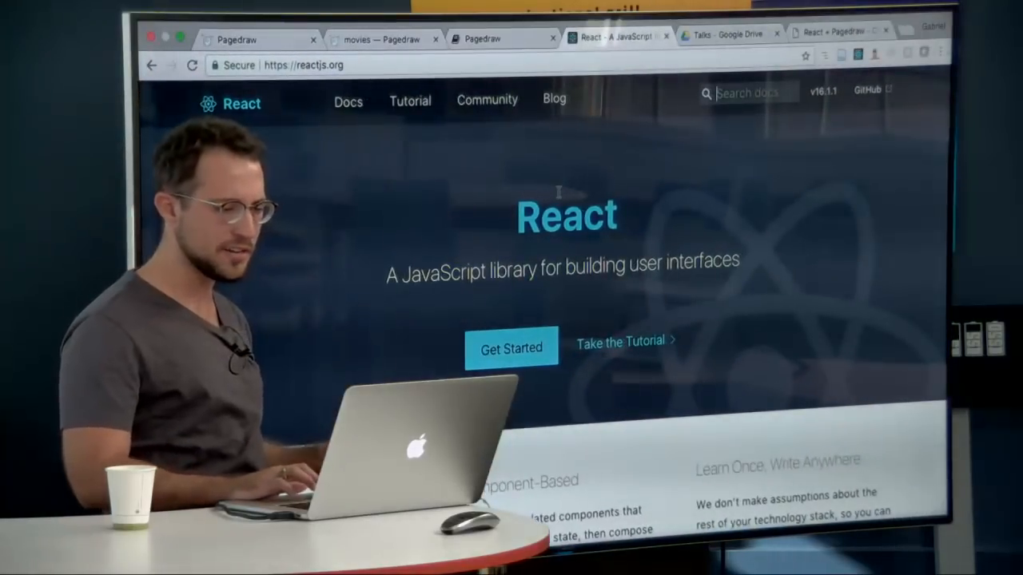
{"action": "right_click", "coordinate": [553, 199]}
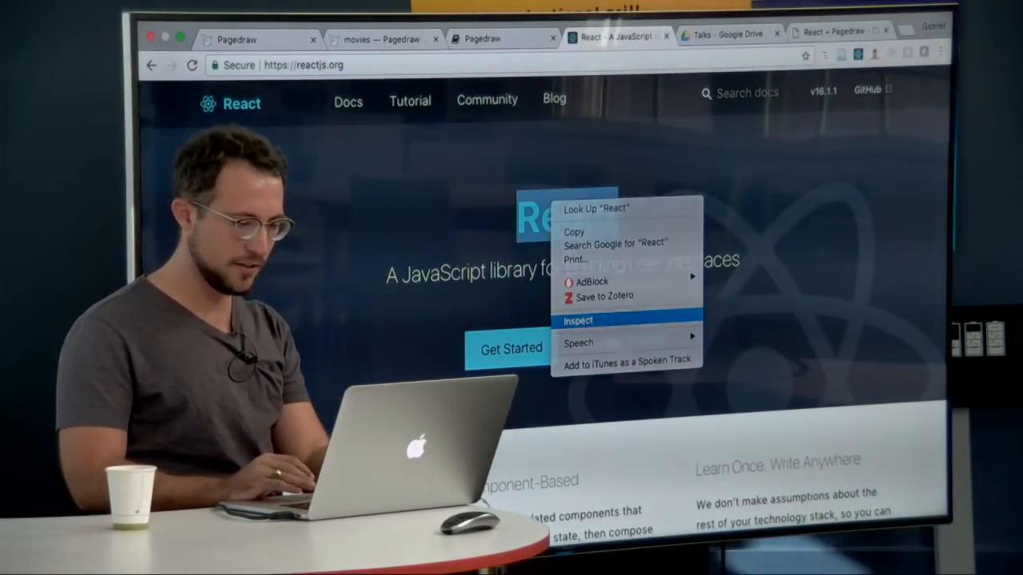
{"action": "left_click", "coordinate": [582, 320]}
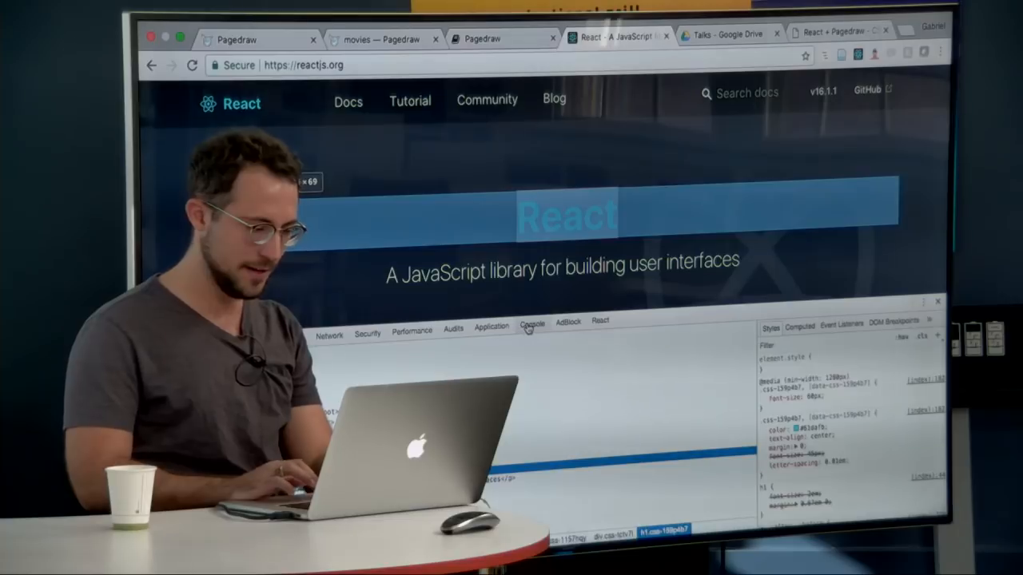
{"action": "left_click", "coordinate": [530, 326]}
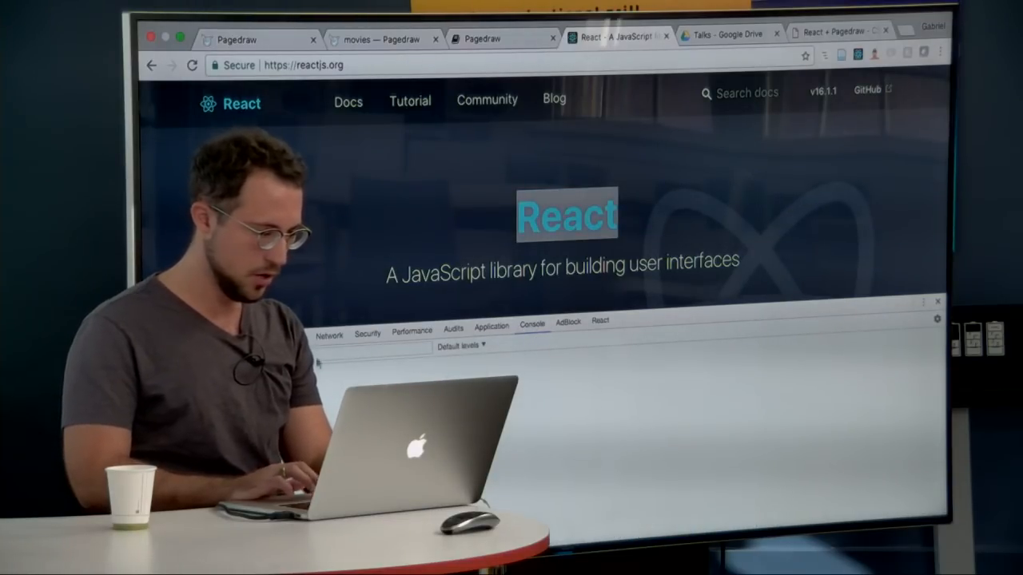
Step: Show the console below the page elements, inspect the React heading again and change its text to Hello World
{"action": "left_click", "coordinate": [200, 344]}
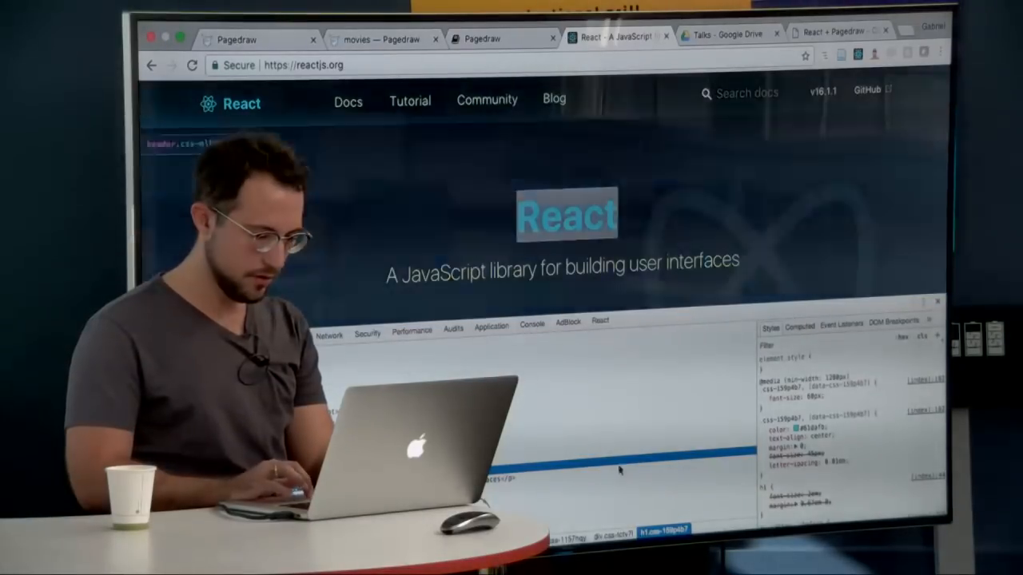
{"action": "key", "text": "Escape"}
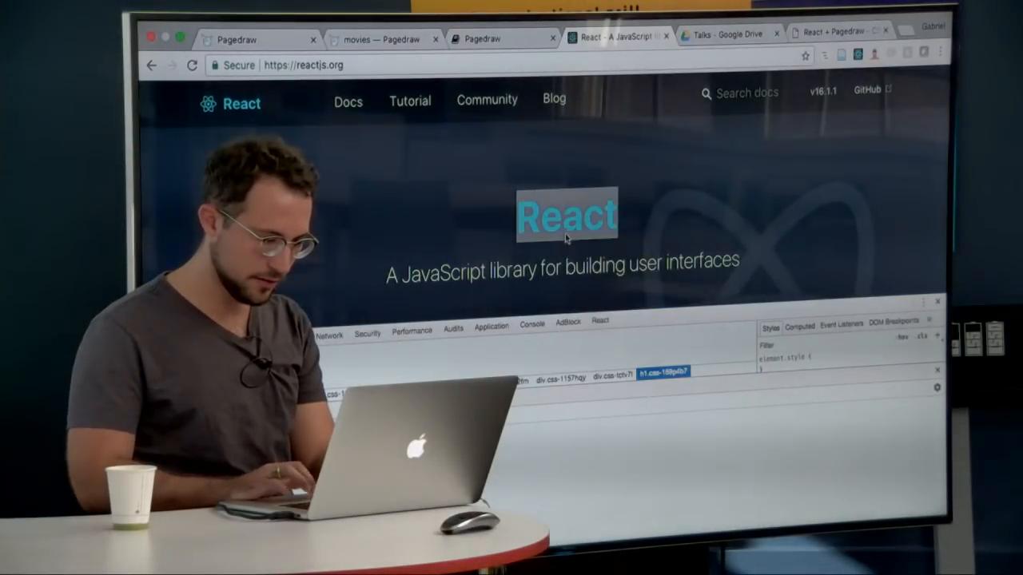
{"action": "right_click", "coordinate": [565, 237]}
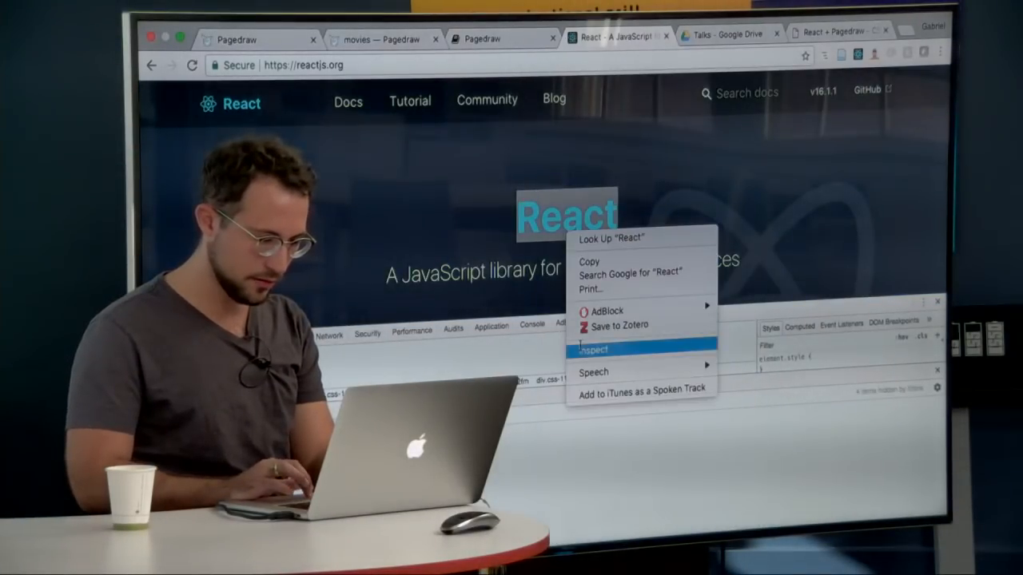
{"action": "left_click", "coordinate": [591, 348]}
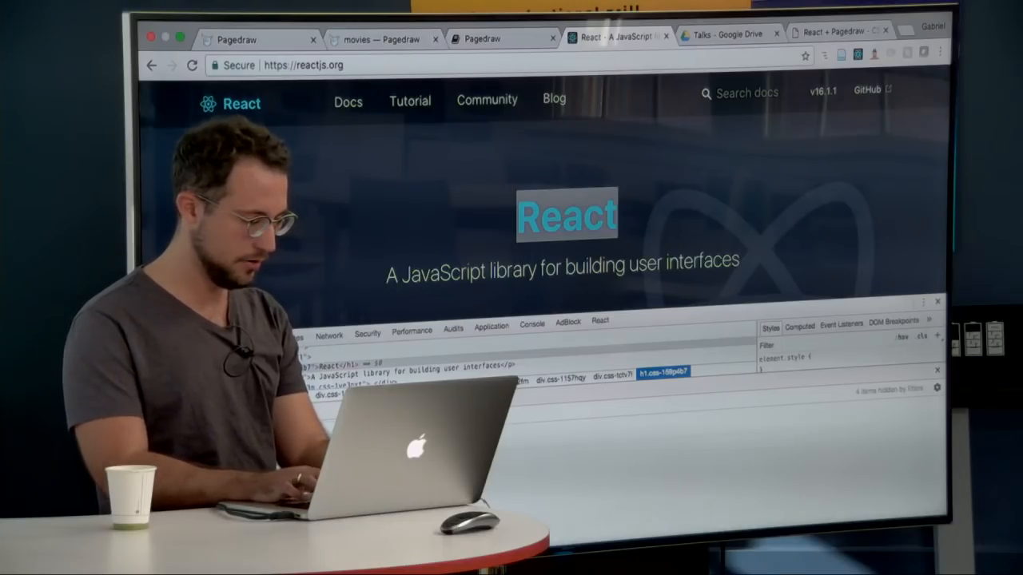
{"action": "key", "text": "Return"}
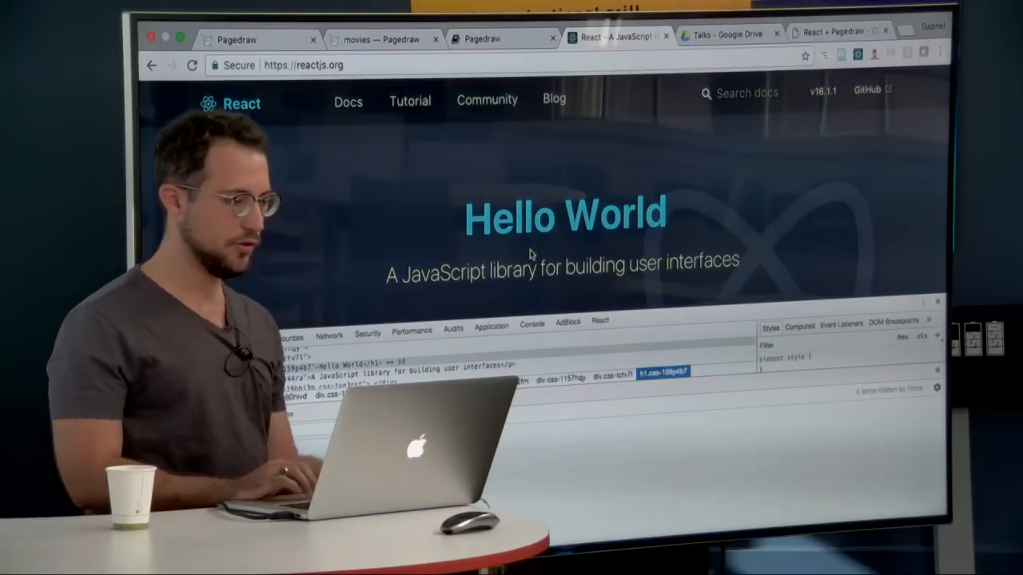
Step: Return to Terminal and quit vi, discarding the unsaved file
{"action": "key", "text": "super+Tab"}
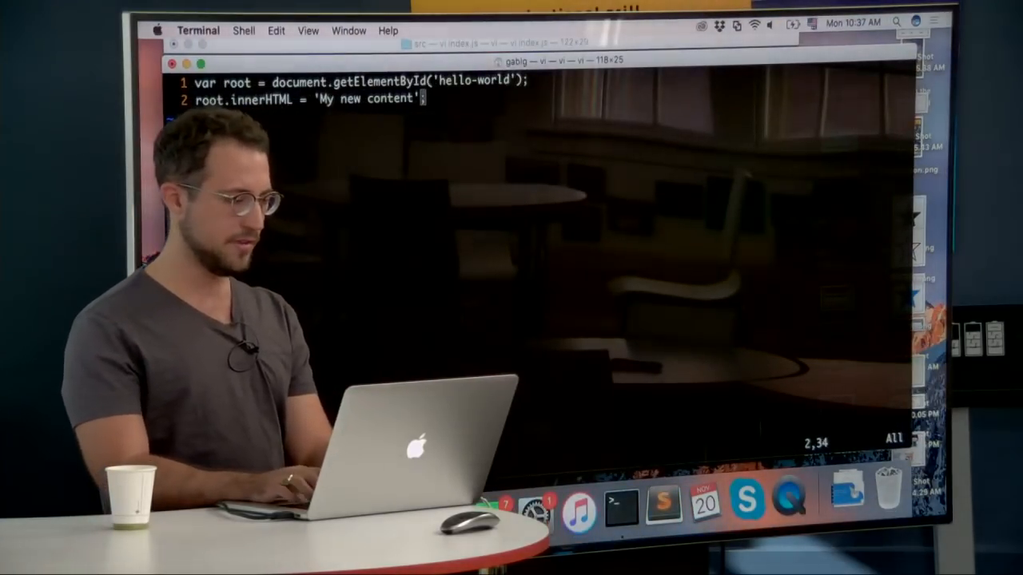
{"action": "type", "text": ":q"}
{"action": "key", "text": "Return"}
{"action": "type", "text": ":q!"}
{"action": "key", "text": "Return"}
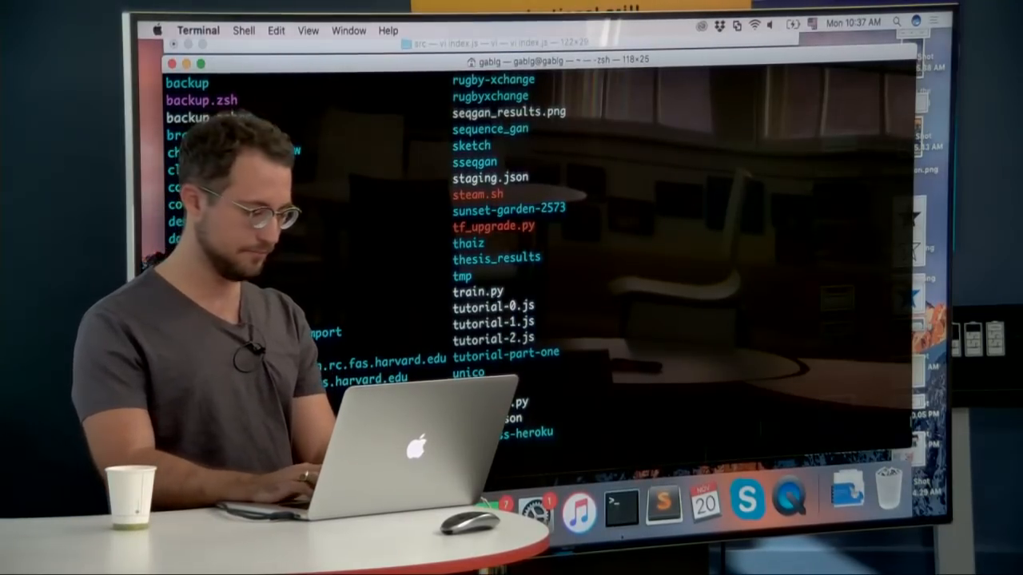
Step: Try to create a React app named movies with create-react-app, and try to remove the existing movies directory with rm -rf
{"action": "key", "text": "Return"}
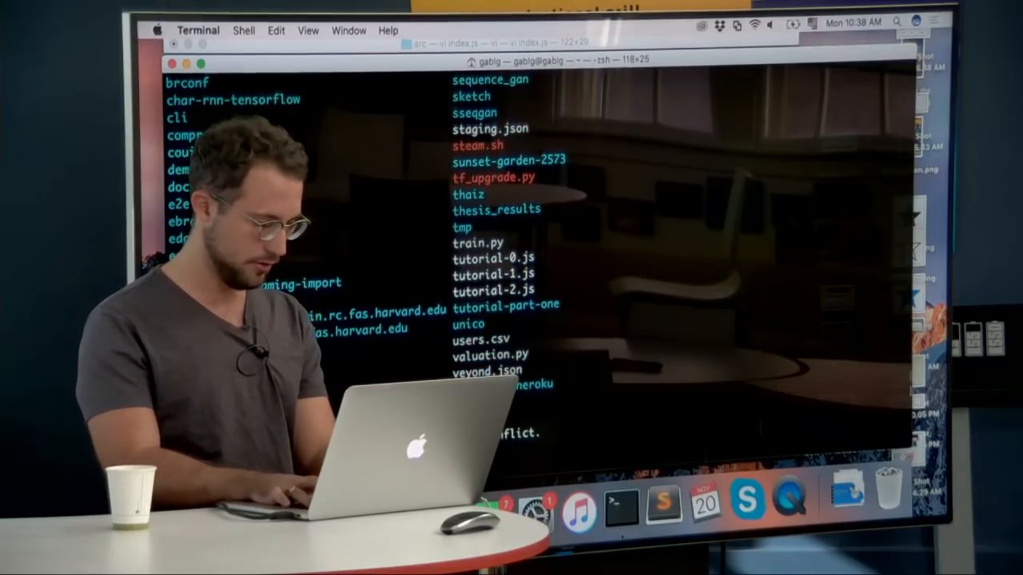
{"action": "key", "text": "Return"}
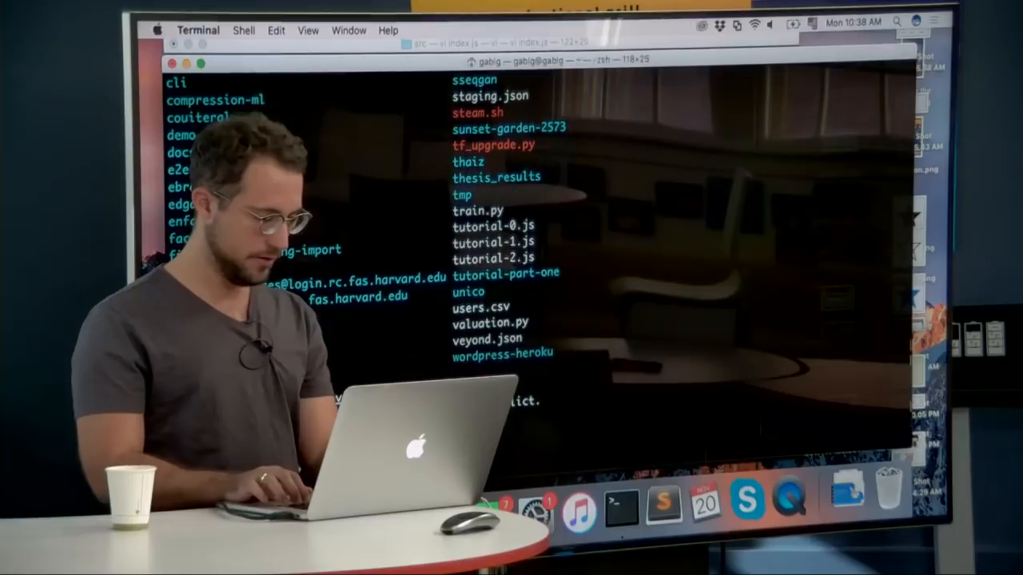
{"action": "key", "text": "Up"}
{"action": "key", "text": "ctrl+c"}
{"action": "type", "text": "sudo"}
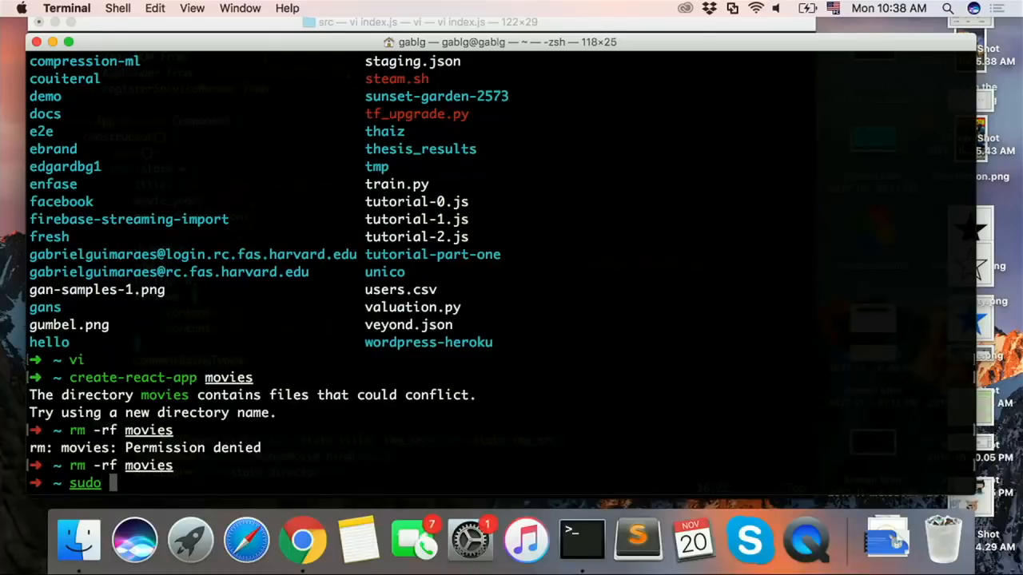
{"action": "key", "text": "ctrl+c"}
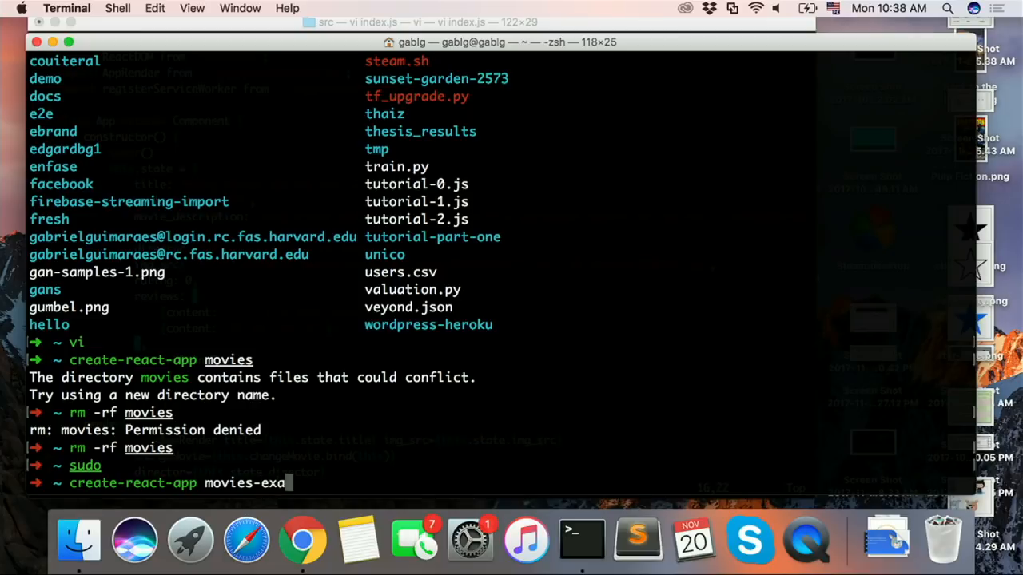
Step: Create a React app named movies-example with create-react-app and change into its directory
{"action": "type", "text": "mple"}
{"action": "key", "text": "Return"}
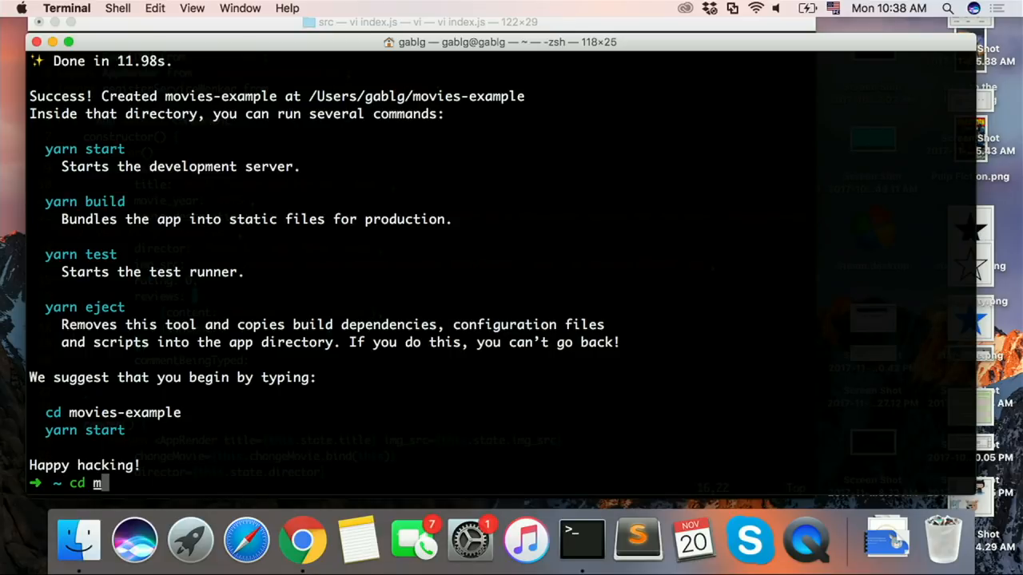
{"action": "key", "text": "Return"}
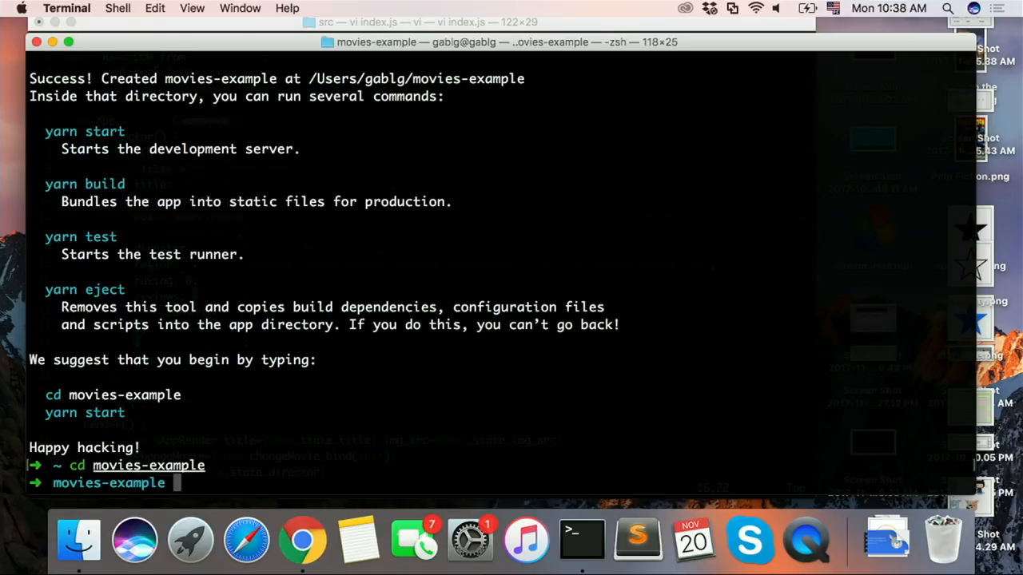
Step: List the movies-example project files, then change into the src folder and list its contents
{"action": "type", "text": "ls"}
{"action": "key", "text": "Return"}
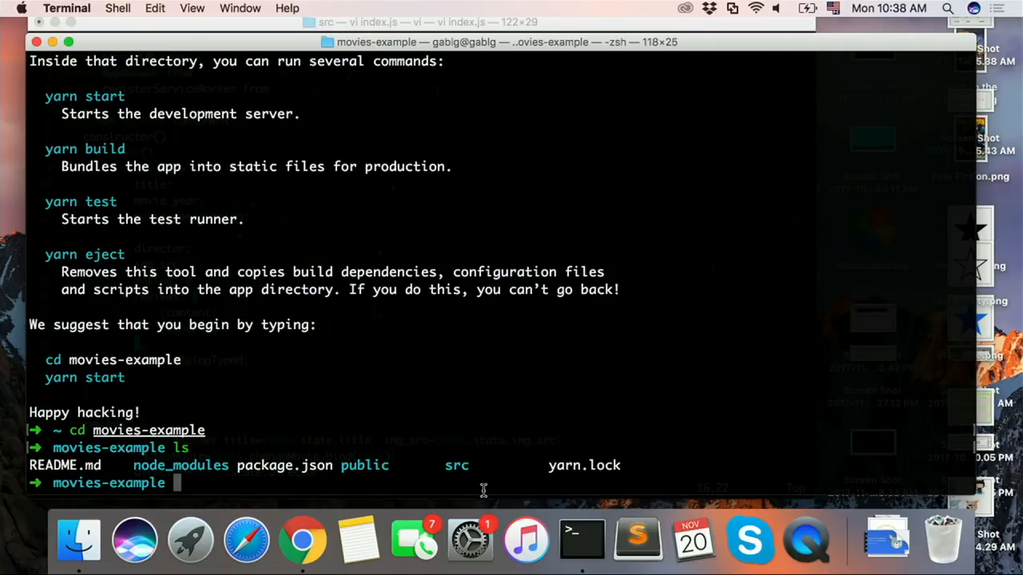
{"action": "type", "text": "cd sr"}
{"action": "key", "text": "Return"}
{"action": "type", "text": "ls"}
{"action": "key", "text": "Return"}
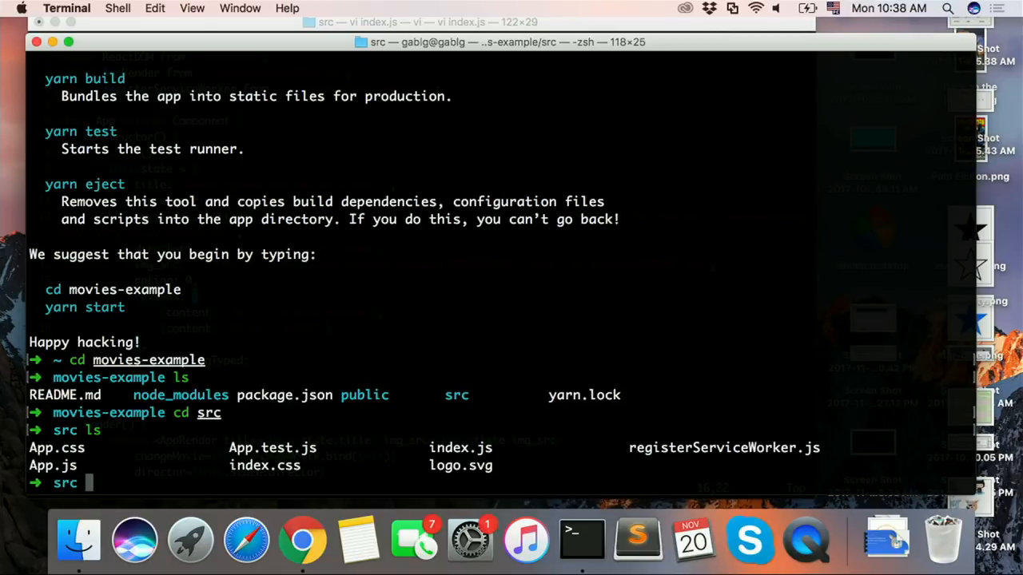
Step: Open index.js in vi, load App.js in a second vi tab and return to index.js
{"action": "type", "text": "vi index.js"}
{"action": "key", "text": "Return"}
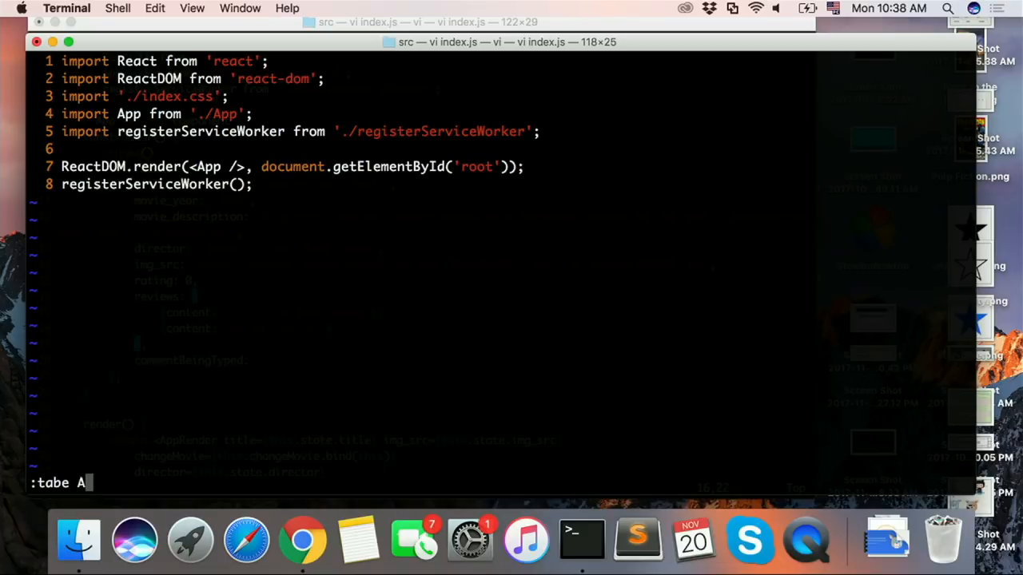
{"action": "type", "text": "js"}
{"action": "key", "text": "Return"}
{"action": "key", "text": "g"}
{"action": "key", "text": "T"}
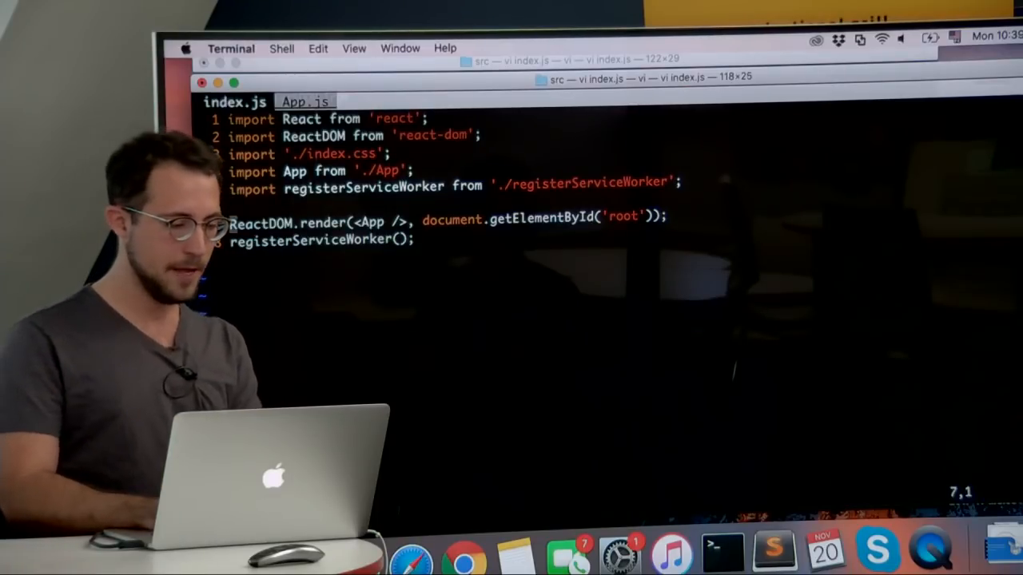
Step: Examine the ReactDOM.render call in index.js and go to the App.js file
{"action": "key", "text": "l"}
{"action": "key", "text": "l"}
{"action": "key", "text": "l"}
{"action": "key", "text": "l"}
{"action": "key", "text": "l"}
{"action": "key", "text": "l"}
{"action": "key", "text": "l"}
{"action": "key", "text": "l"}
{"action": "key", "text": "l"}
{"action": "key", "text": "l"}
{"action": "key", "text": "l"}
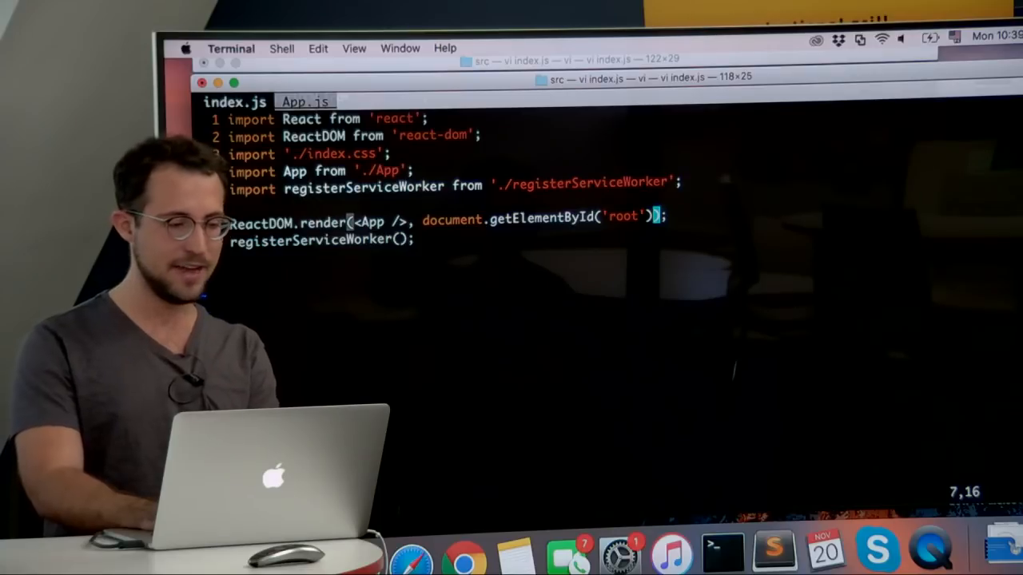
{"action": "key", "text": "g"}
{"action": "key", "text": "t"}
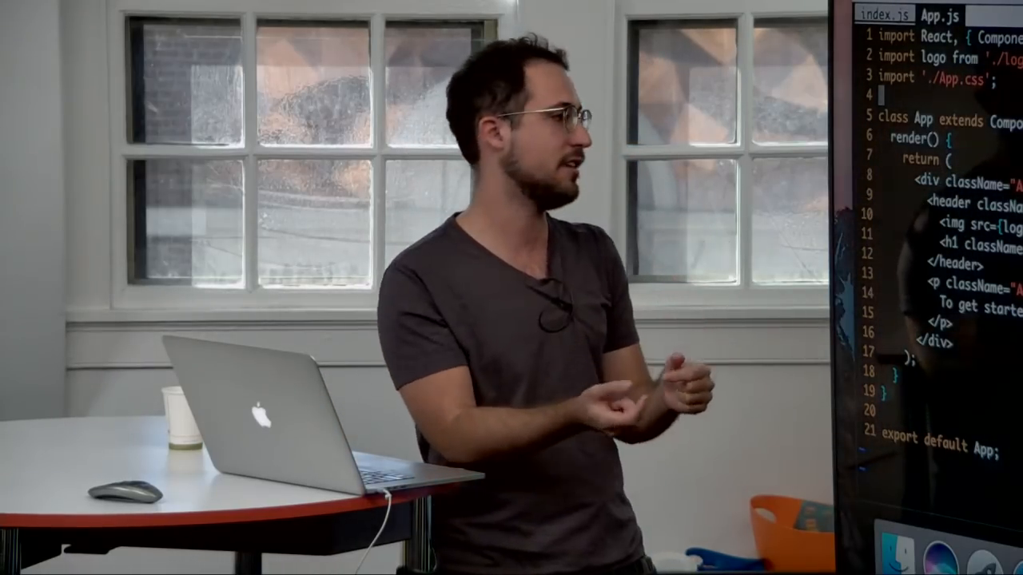
Step: Switch to Chrome to show the reactjs.org page with the edited heading, and return to App.js in Terminal
{"action": "key", "text": "super+Tab"}
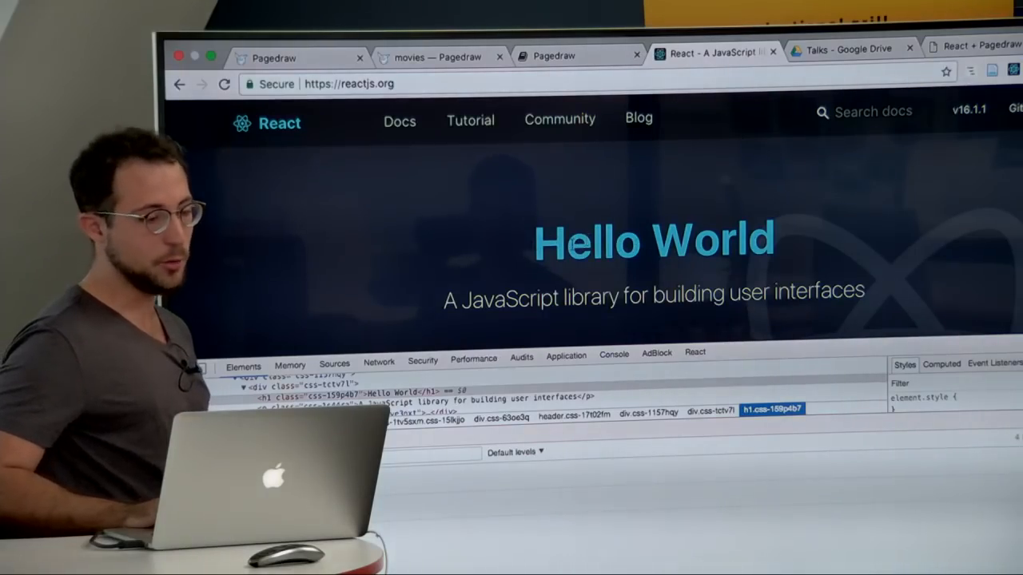
{"action": "key", "text": "super+Tab"}
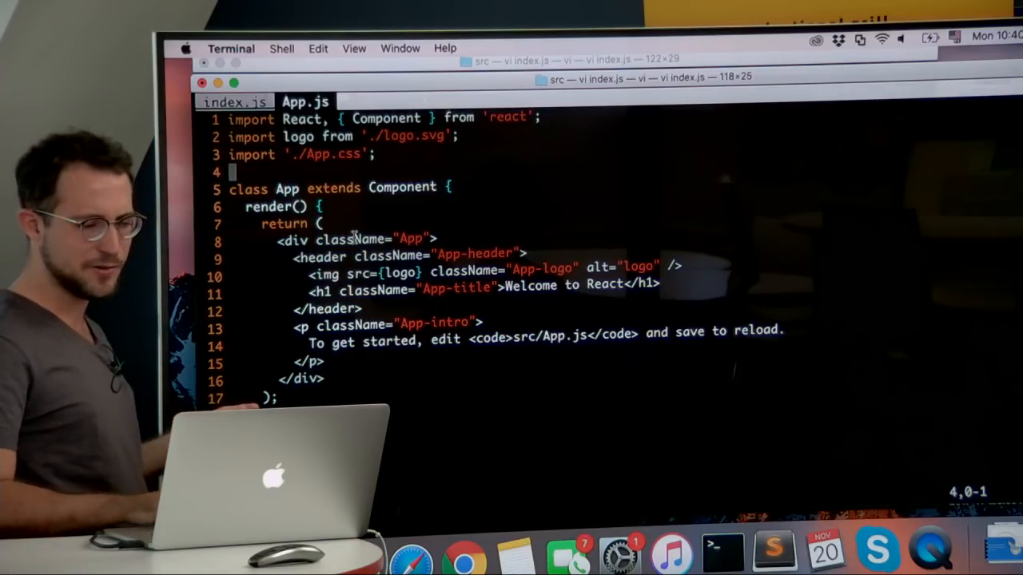
{"action": "key", "text": "super+Tab"}
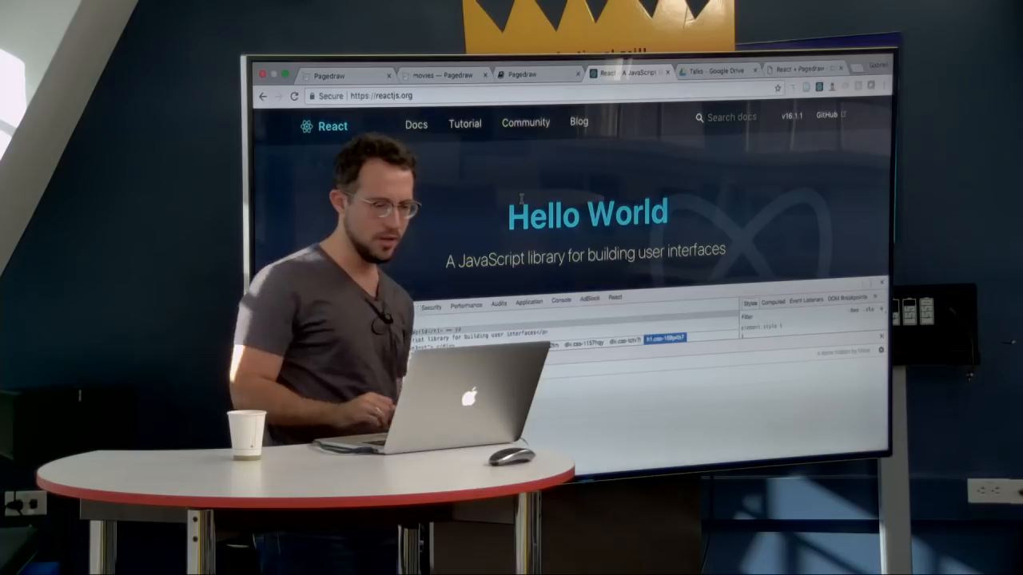
{"action": "key", "text": "super+Tab"}
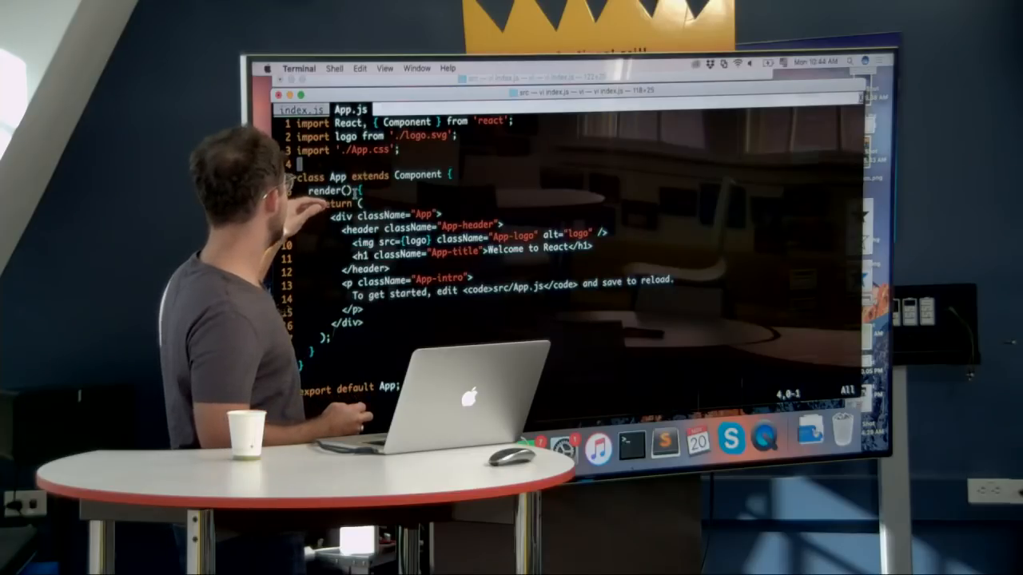
Step: Add a blank line below the App class declaration in App.js and save the file
{"action": "key", "text": "j"}
{"action": "key", "text": "j"}
{"action": "key", "text": "j"}
{"action": "key", "text": "j"}
{"action": "key", "text": "j"}
{"action": "key", "text": "j"}
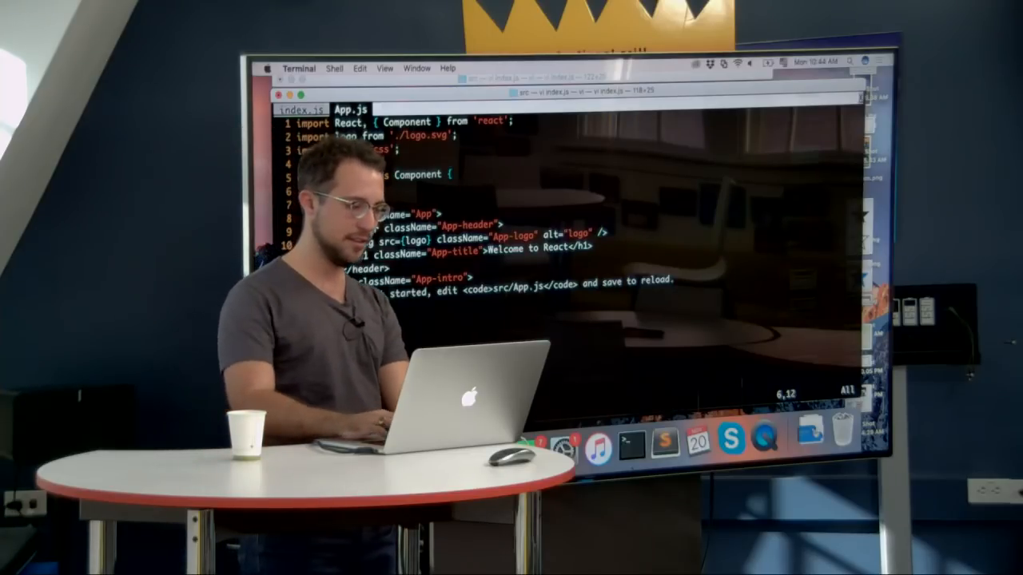
{"action": "key", "text": "j"}
{"action": "key", "text": "j"}
{"action": "key", "text": "j"}
{"action": "key", "text": "j"}
{"action": "key", "text": "j"}
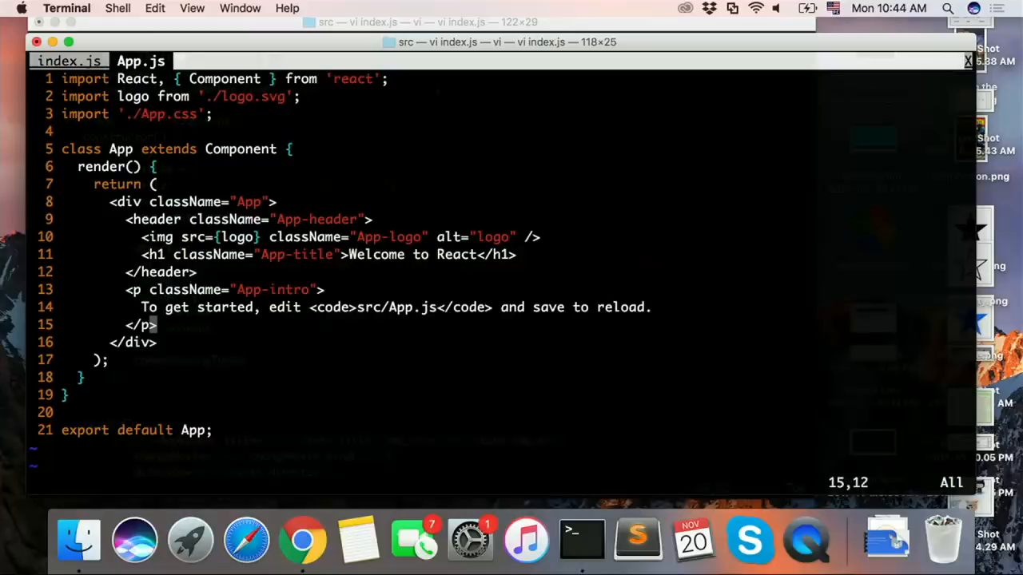
{"action": "key", "text": "k"}
{"action": "key", "text": "k"}
{"action": "type", "text": ":w"}
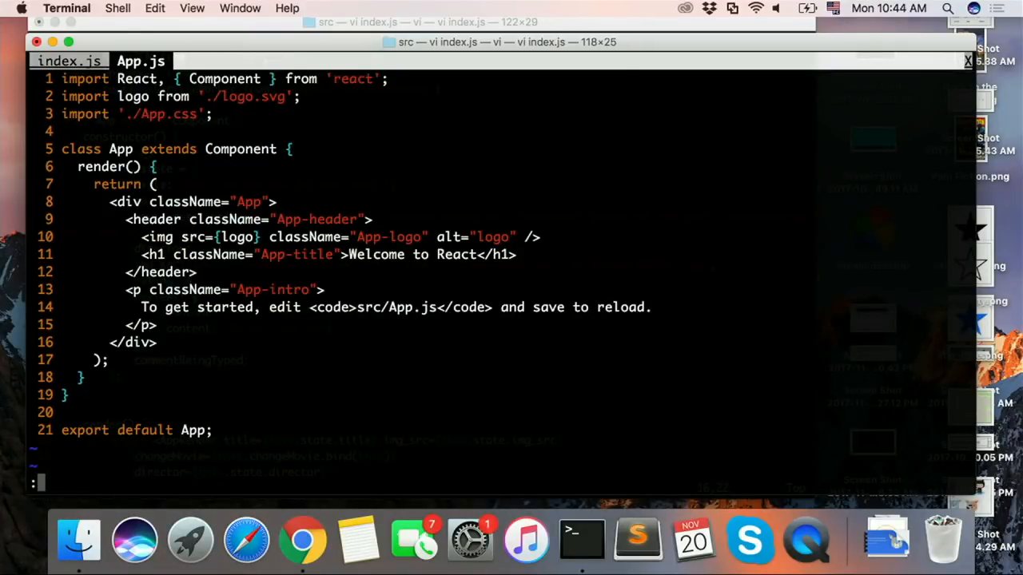
{"action": "key", "text": "Return"}
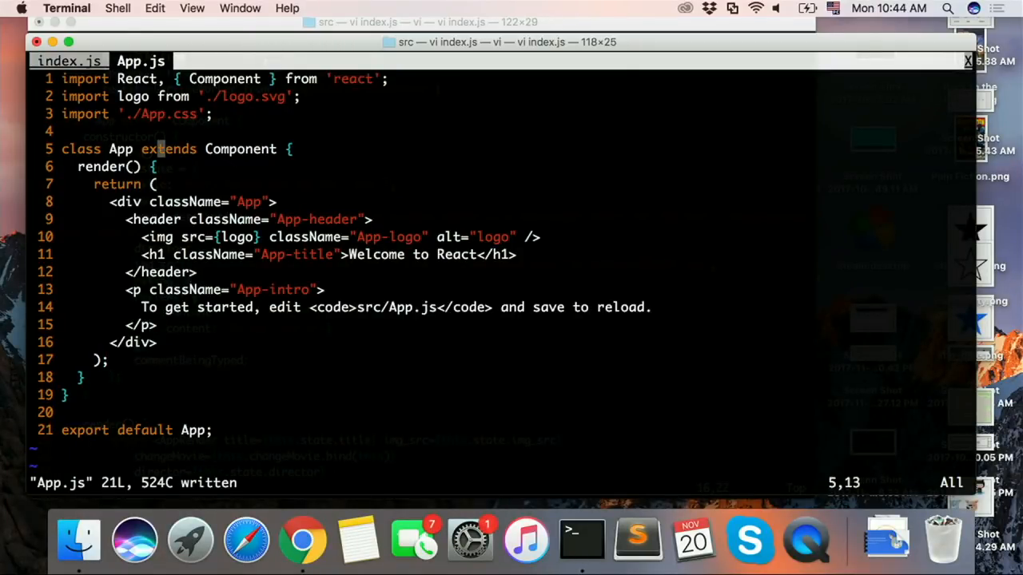
{"action": "key", "text": "o"}
{"action": "key", "text": "Escape"}
{"action": "type", "text": ":w"}
{"action": "key", "text": "Return"}
{"action": "key", "text": "k"}
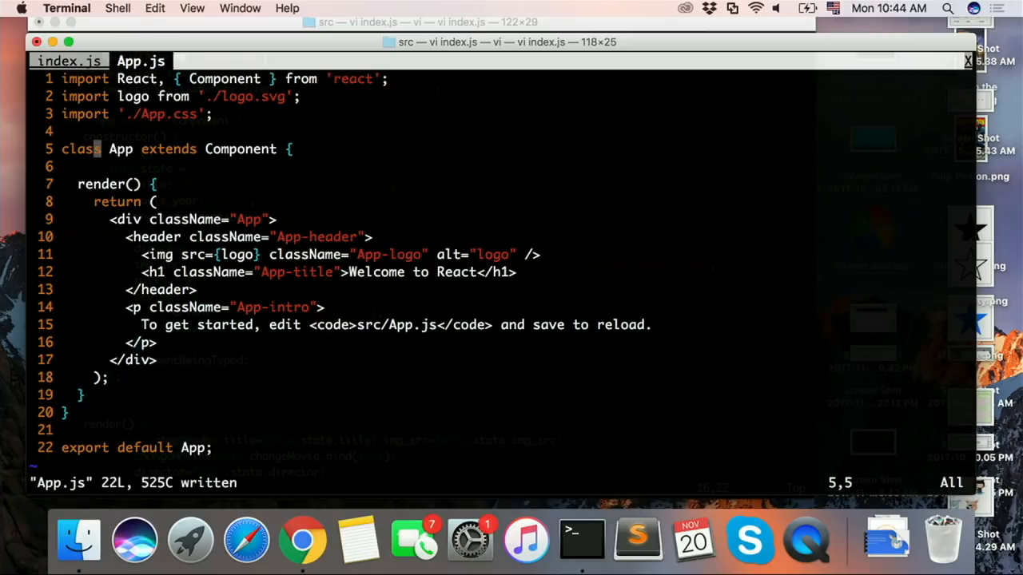
Step: Add an empty constructor() to the App class above render() and save App.js
{"action": "key", "text": "o"}
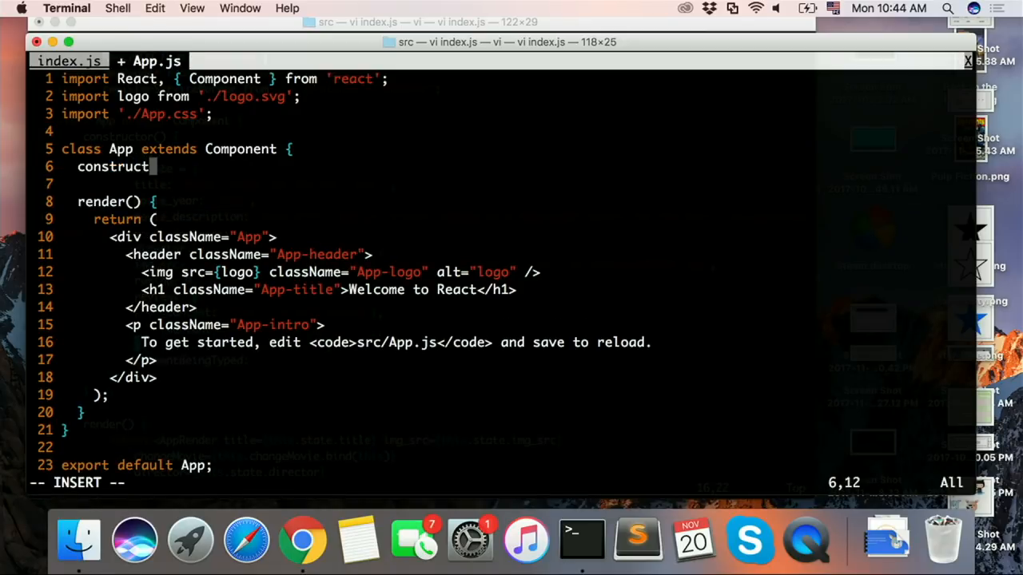
{"action": "key", "text": "Return"}
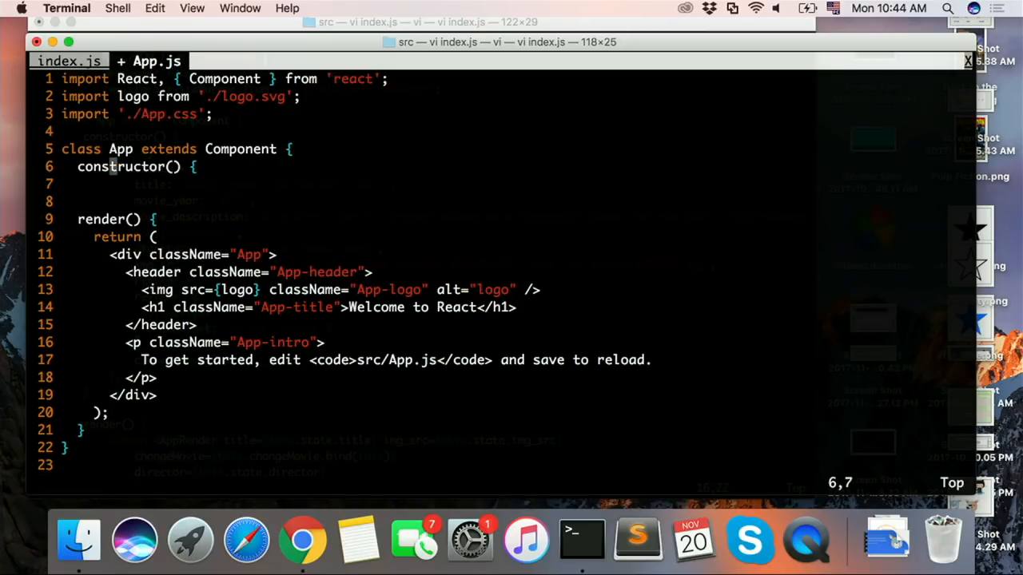
{"action": "type", "text": "o}"}
{"action": "key", "text": "Escape"}
{"action": "type", "text": ":w"}
{"action": "key", "text": "Return"}
{"action": "key", "text": "j"}
{"action": "key", "text": "d"}
{"action": "key", "text": "d"}
{"action": "type", "text": ":w"}
{"action": "key", "text": "Return"}
{"action": "key", "text": "k"}
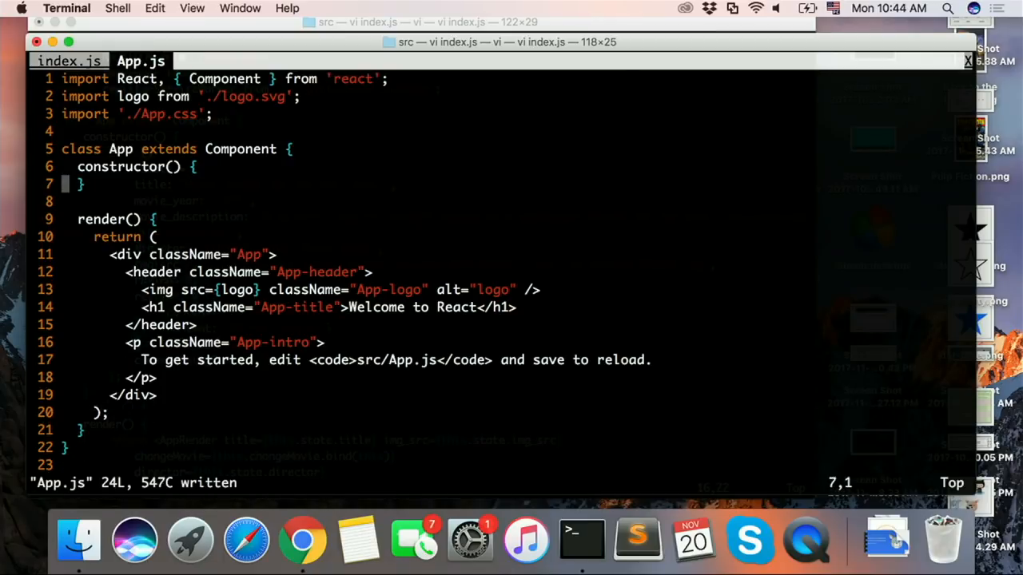
Step: Assign an empty object to this.state inside the constructor and save the file
{"action": "key", "text": "O"}
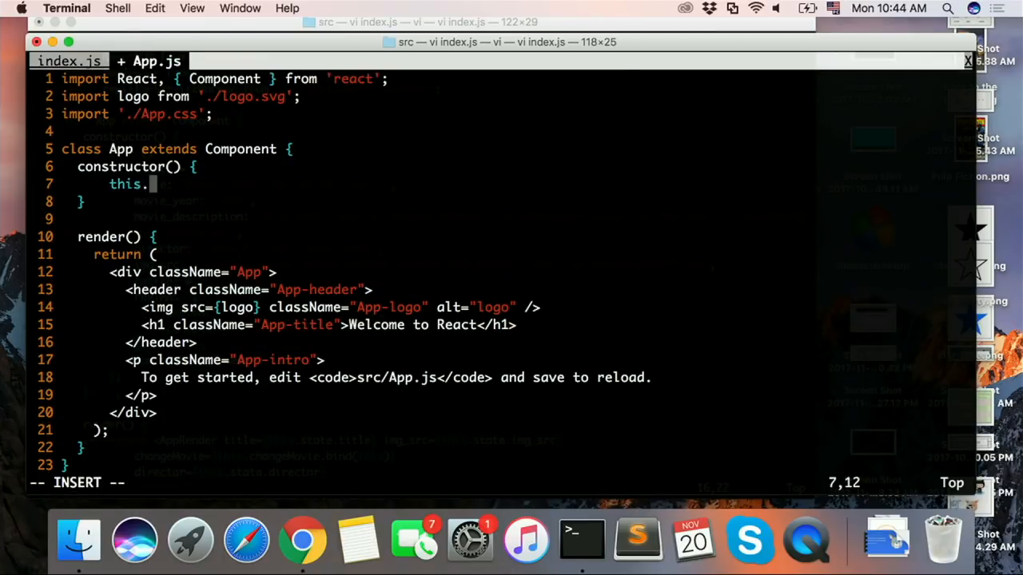
{"action": "type", "text": "this.state = "}
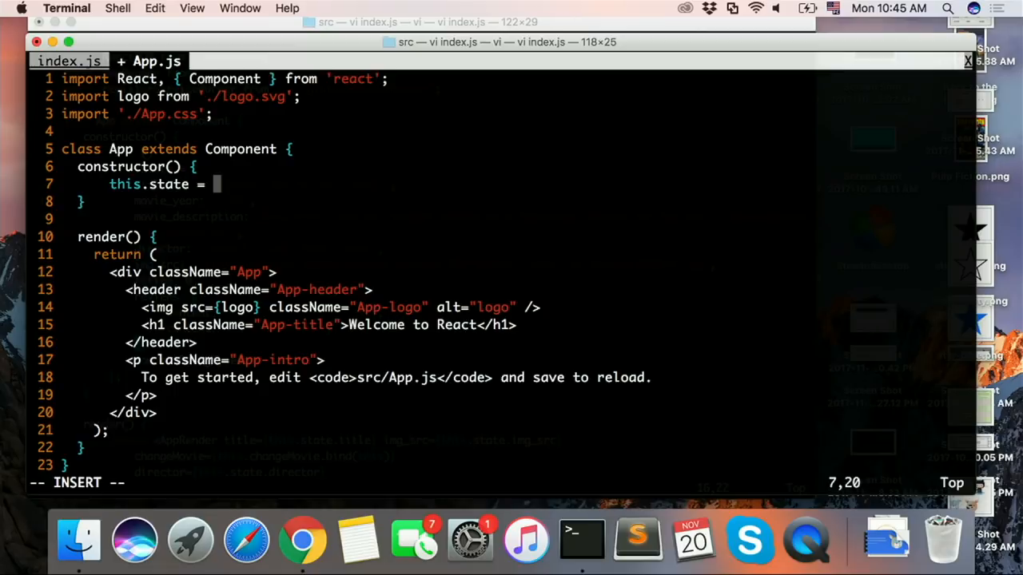
{"action": "type", "text": "{"}
{"action": "key", "text": "Return"}
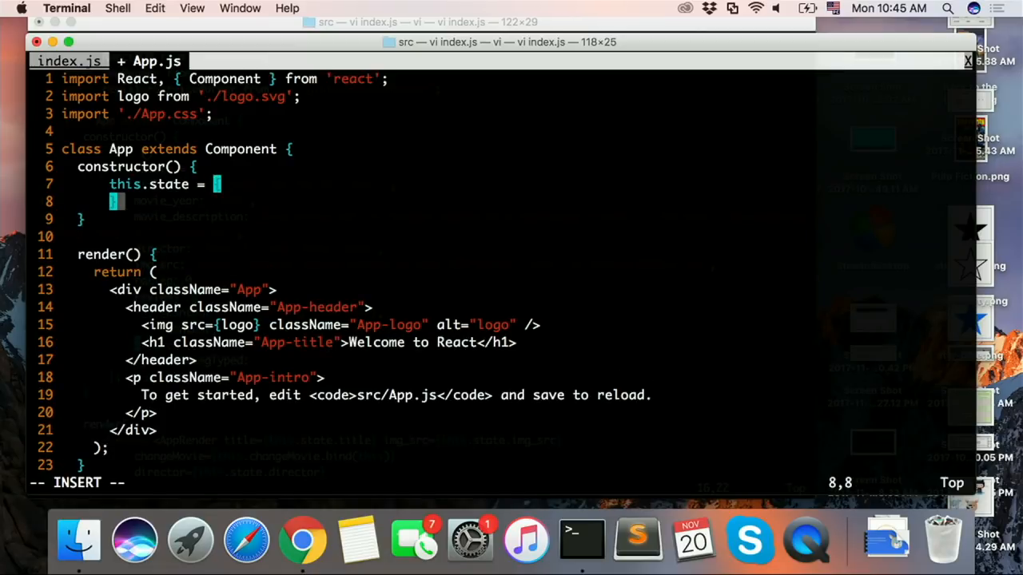
{"action": "type", "text": ";"}
{"action": "key", "text": "Escape"}
{"action": "type", "text": ":w"}
{"action": "key", "text": "Return"}
Step: Add a name property with a person's first name as a string to the state object and save
{"action": "key", "text": "k"}
{"action": "key", "text": "o"}
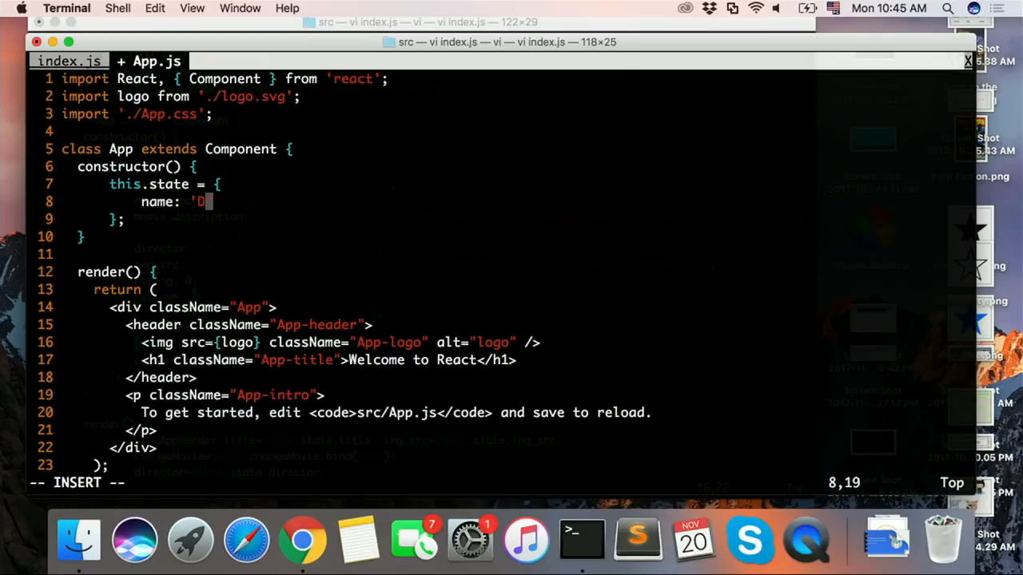
{"action": "type", "text": "name: 'David'"}
{"action": "key", "text": "Escape"}
{"action": "type", "text": ":w"}
{"action": "key", "text": "Return"}
Step: Look over the constructor and the render method's markup in App.js
{"action": "key", "text": "j"}
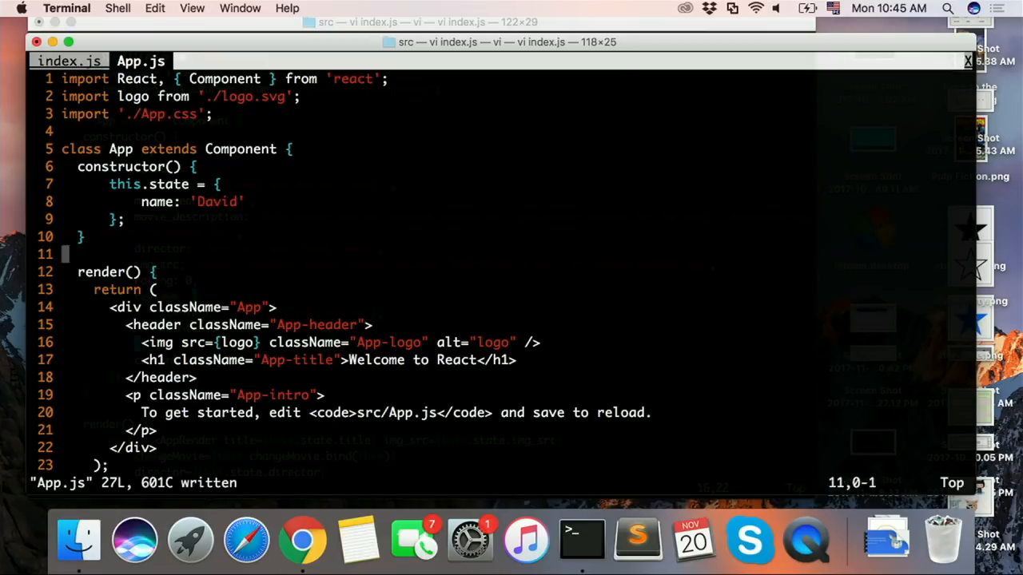
{"action": "key", "text": "j"}
{"action": "key", "text": "j"}
{"action": "type", "text": ":w"}
{"action": "key", "text": "Return"}
{"action": "key", "text": "j"}
{"action": "key", "text": "j"}
{"action": "key", "text": "j"}
{"action": "key", "text": "j"}
{"action": "key", "text": "j"}
{"action": "key", "text": "j"}
{"action": "key", "text": "j"}
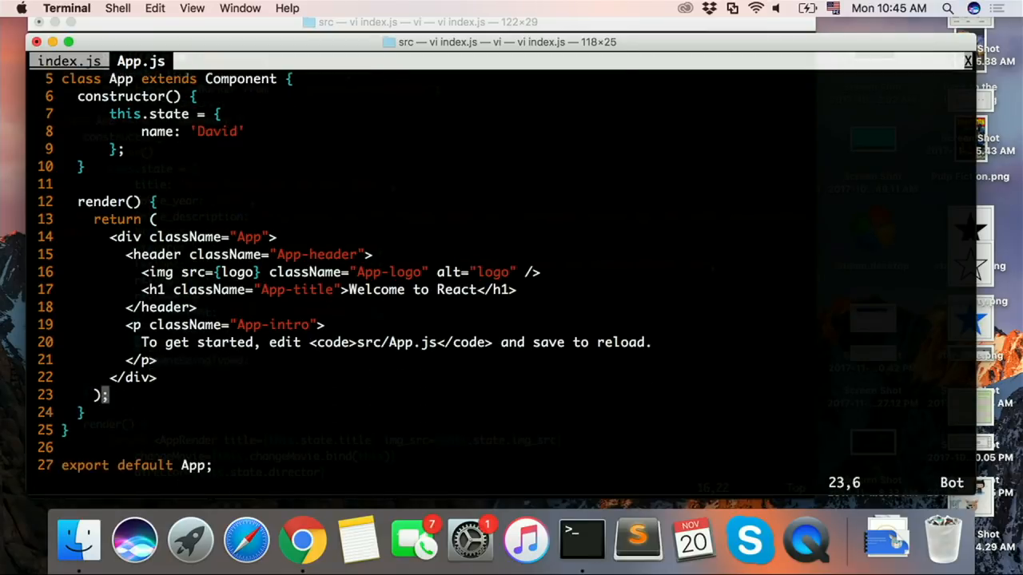
{"action": "key", "text": "k"}
{"action": "key", "text": "k"}
{"action": "key", "text": "k"}
{"action": "key", "text": "k"}
{"action": "key", "text": "k"}
{"action": "key", "text": "k"}
{"action": "key", "text": "k"}
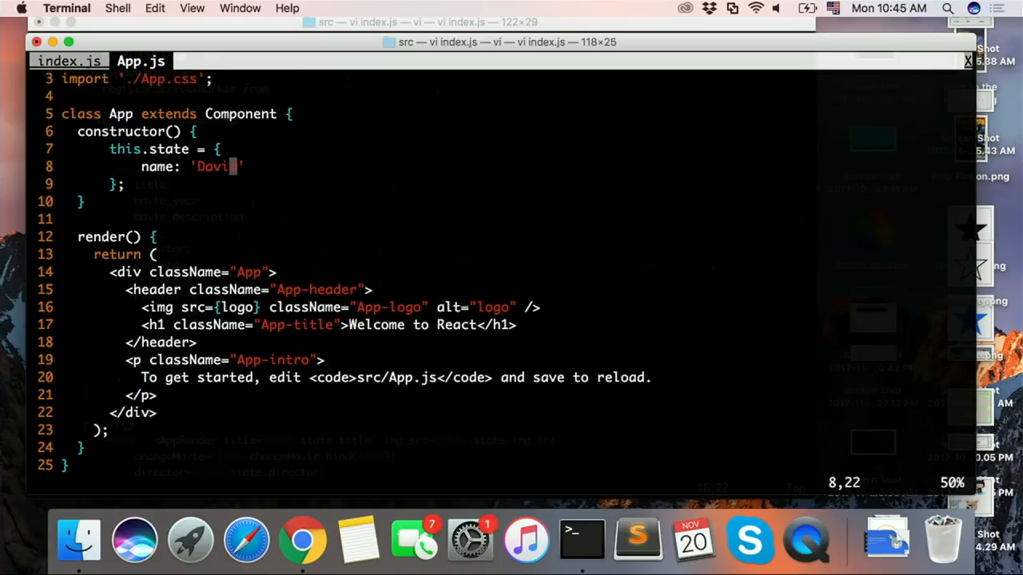
{"action": "key", "text": "j"}
{"action": "key", "text": "j"}
{"action": "key", "text": "j"}
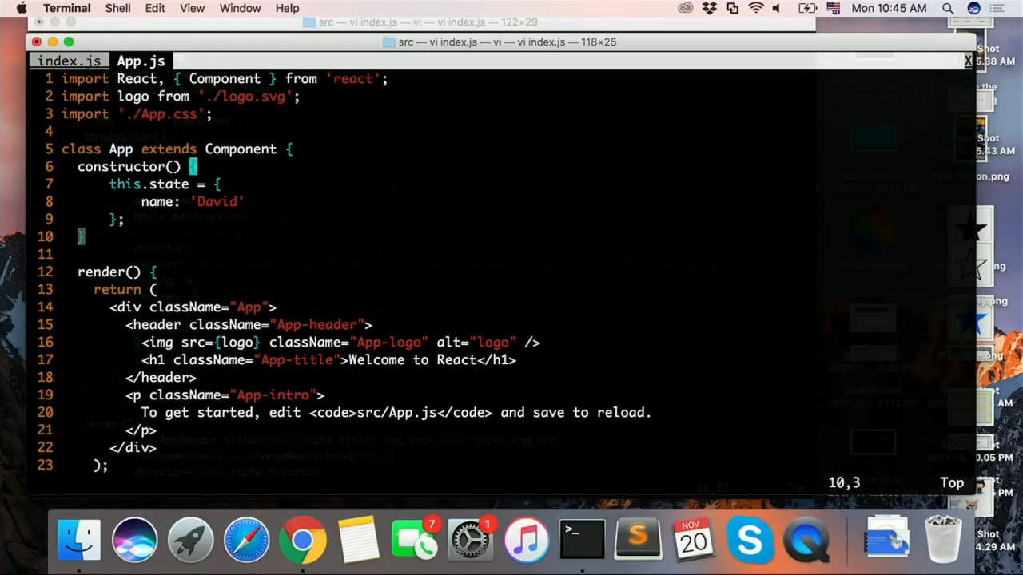
Step: Start a new <p> element below the App-intro paragraph in the render method
{"action": "key", "text": "j"}
{"action": "key", "text": "j"}
{"action": "key", "text": "j"}
{"action": "key", "text": "j"}
{"action": "key", "text": "j"}
{"action": "key", "text": "j"}
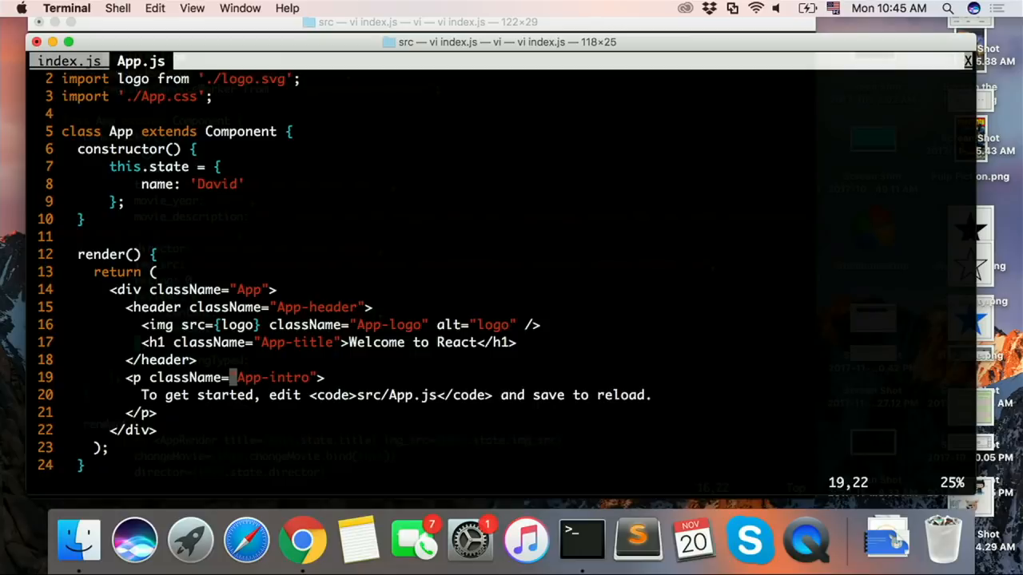
{"action": "type", "text": "o<"}
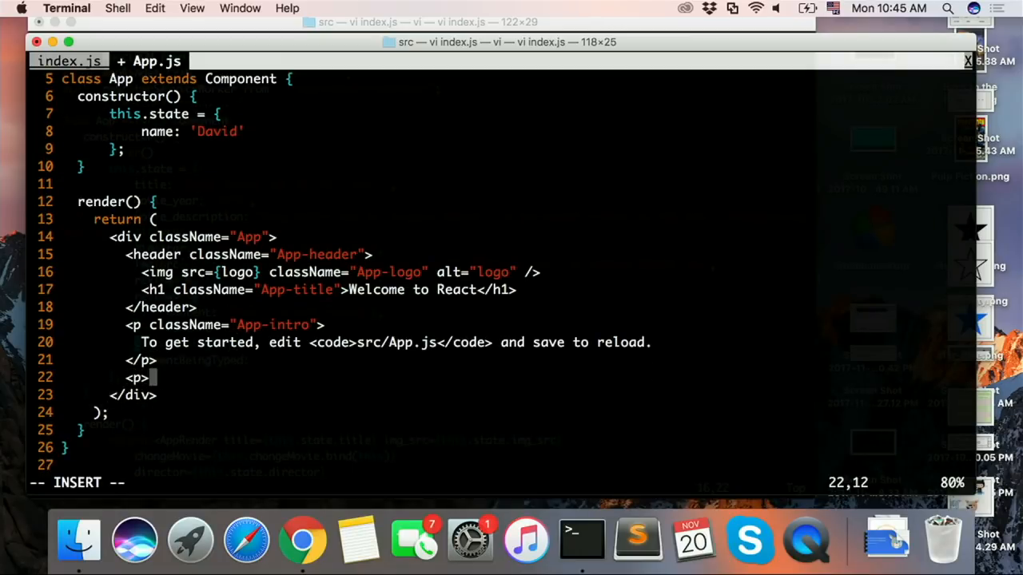
{"action": "type", "text": "p>"}
{"action": "key", "text": "BackSpace"}
{"action": "key", "text": "Return"}
{"action": "key", "text": "Return"}
{"action": "key", "text": "BackSpace"}
{"action": "key", "text": "Escape"}
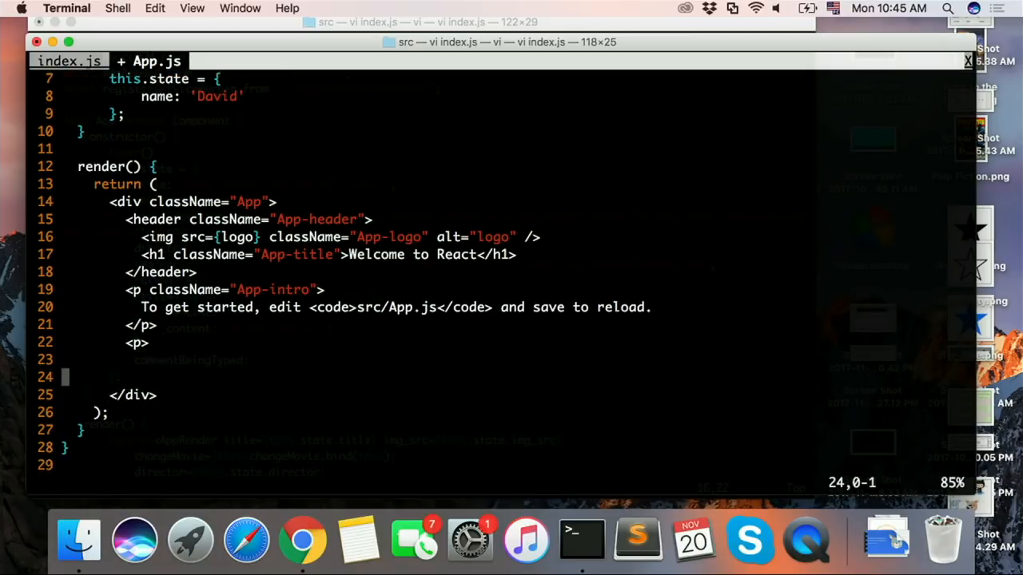
Step: Close the new paragraph with </p> on the line below its opening tag and save App.js
{"action": "key", "text": "d"}
{"action": "key", "text": "d"}
{"action": "key", "text": "k"}
{"action": "key", "text": "k"}
{"action": "type", "text": "o"}
{"action": "type", "text": "</p>"}
{"action": "key", "text": "Escape"}
{"action": "type", "text": ":w"}
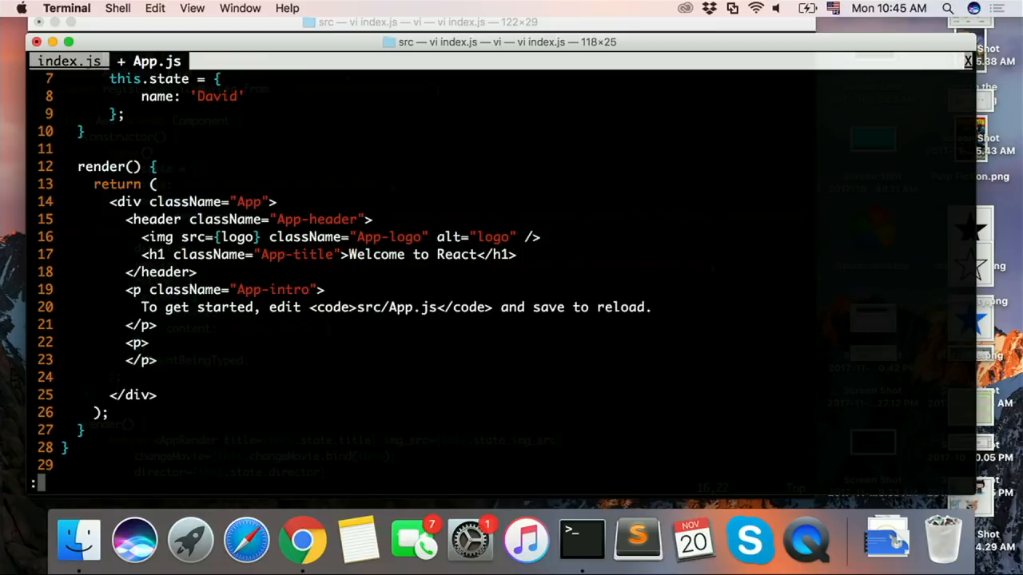
{"action": "key", "text": "Return"}
Step: Insert {this.state.name} inside the new paragraph, delete the blank line below it, and save App.js
{"action": "key", "text": "j"}
{"action": "key", "text": "d"}
{"action": "key", "text": "d"}
{"action": "key", "text": "k"}
{"action": "key", "text": "k"}
{"action": "key", "text": "o"}
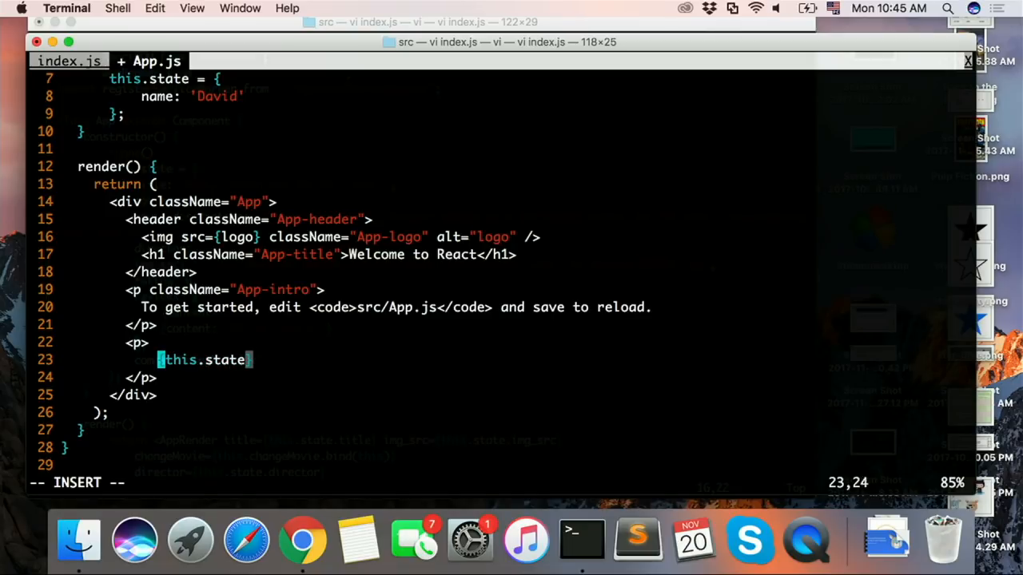
{"action": "key", "text": "Escape"}
{"action": "type", "text": ":w"}
{"action": "key", "text": "Return"}
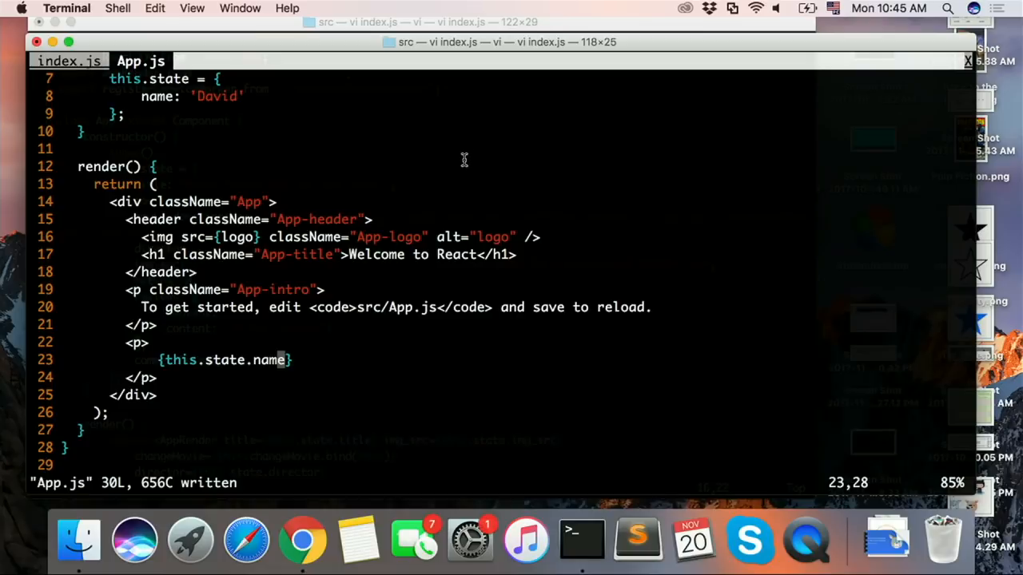
Step: Open a second terminal session in the src folder, list its files, and run npm start
{"action": "left_click", "coordinate": [464, 160]}
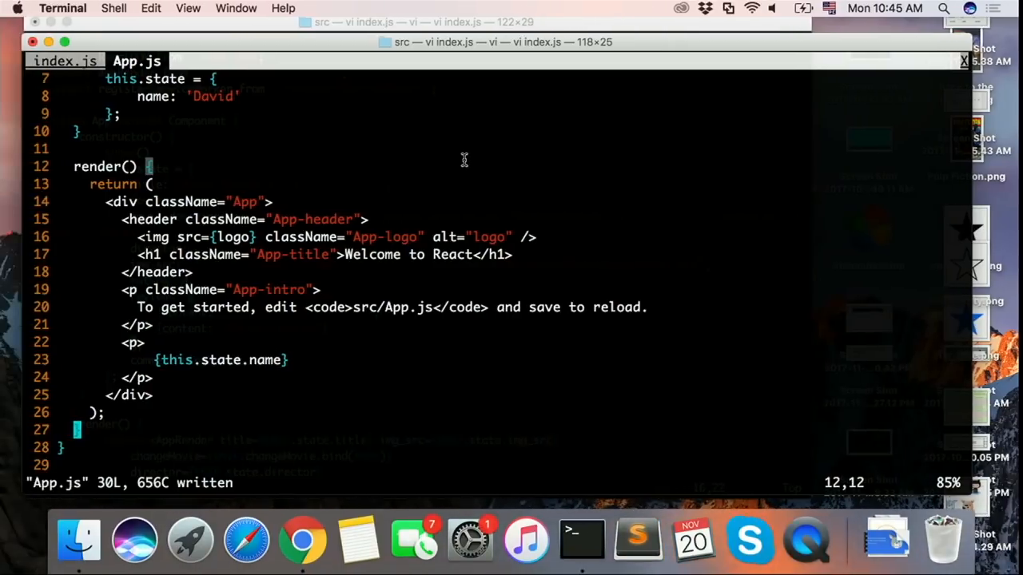
{"action": "key", "text": "super+t"}
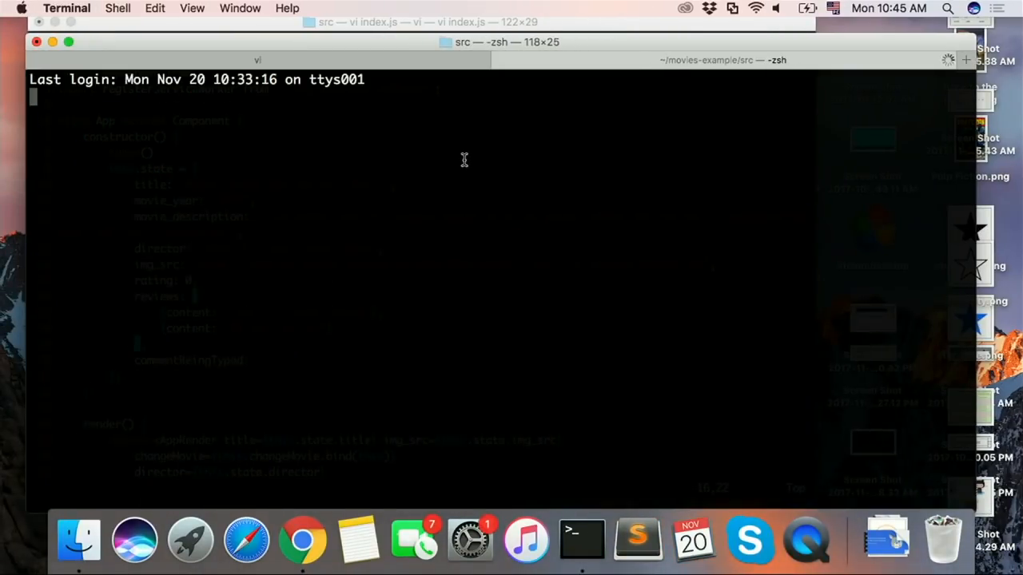
{"action": "type", "text": ":w"}
{"action": "key", "text": "ctrl+c"}
{"action": "type", "text": "ls"}
{"action": "key", "text": "Return"}
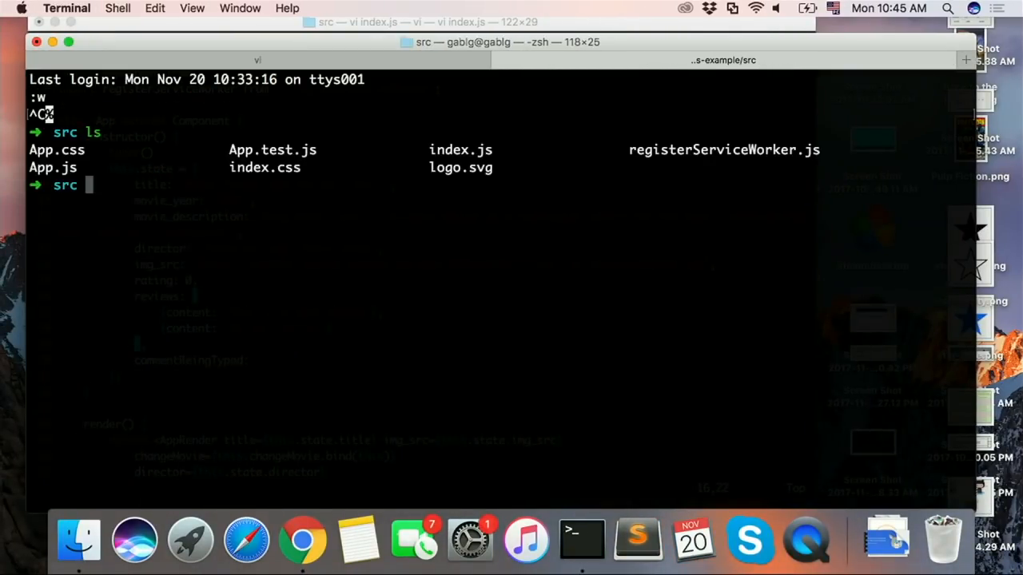
{"action": "type", "text": "npm start"}
{"action": "key", "text": "Return"}
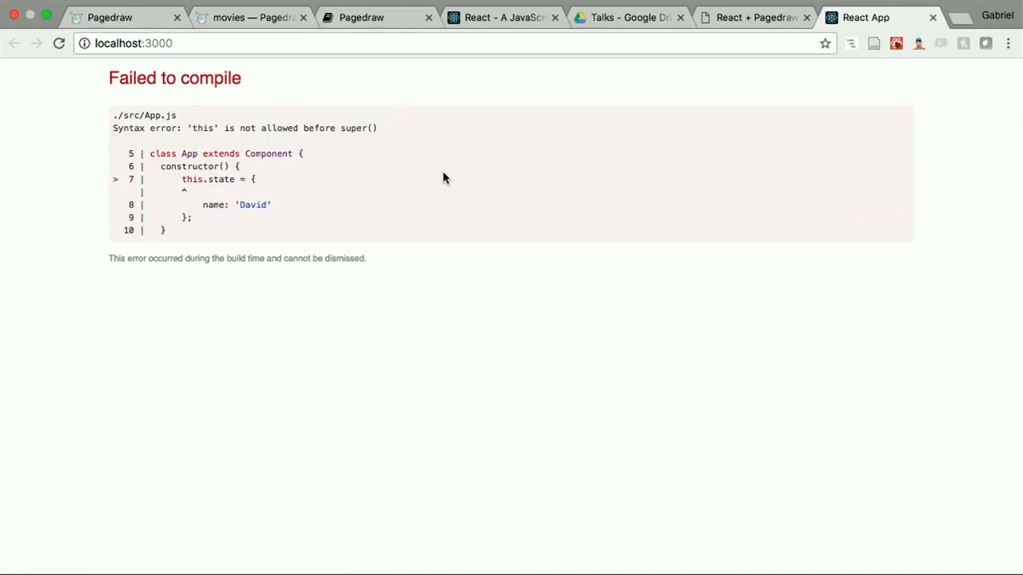
Step: Add a super(); call as the first line of the App constructor, save App.js, and reload localhost:3000 in Chrome
{"action": "key", "text": "ctrl+Left"}
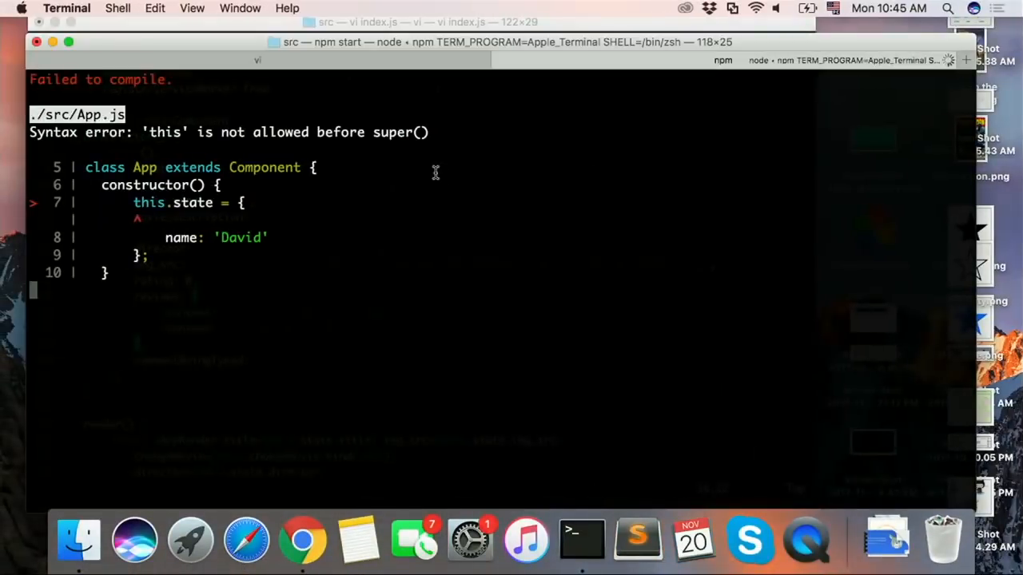
{"action": "left_click", "coordinate": [379, 53]}
{"action": "scroll", "coordinate": [192, 177], "scroll_direction": "up", "scroll_amount": 2}
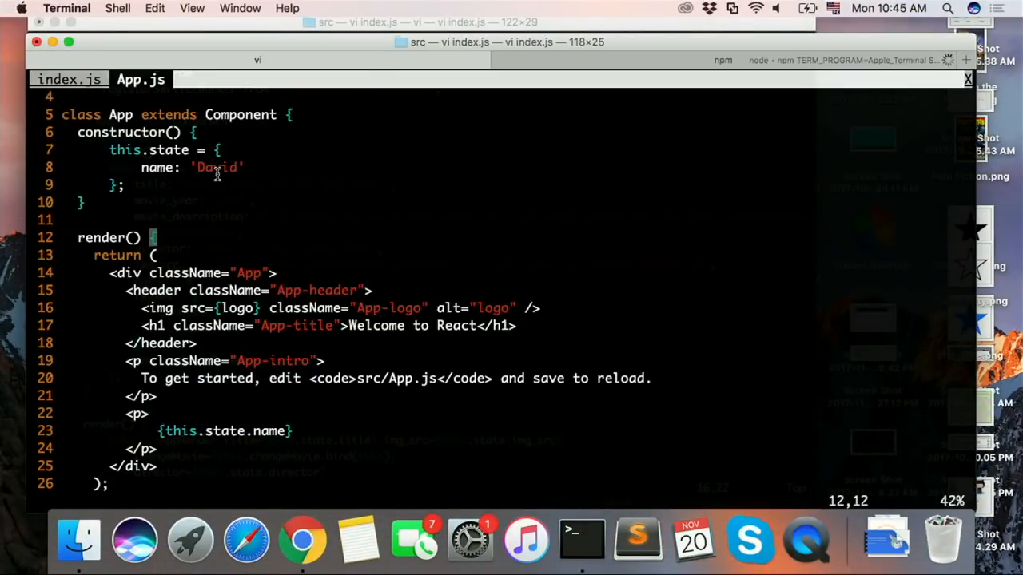
{"action": "type", "text": "osuper"}
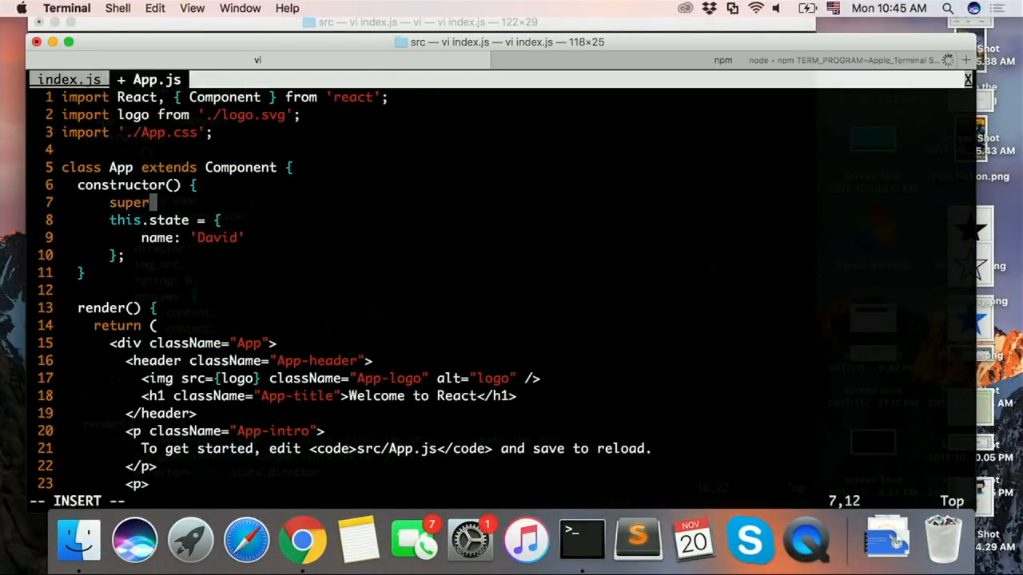
{"action": "type", "text": "()"}
{"action": "key", "text": "Escape"}
{"action": "type", "text": ":w"}
{"action": "key", "text": "Return"}
{"action": "key", "text": "ctrl+Right"}
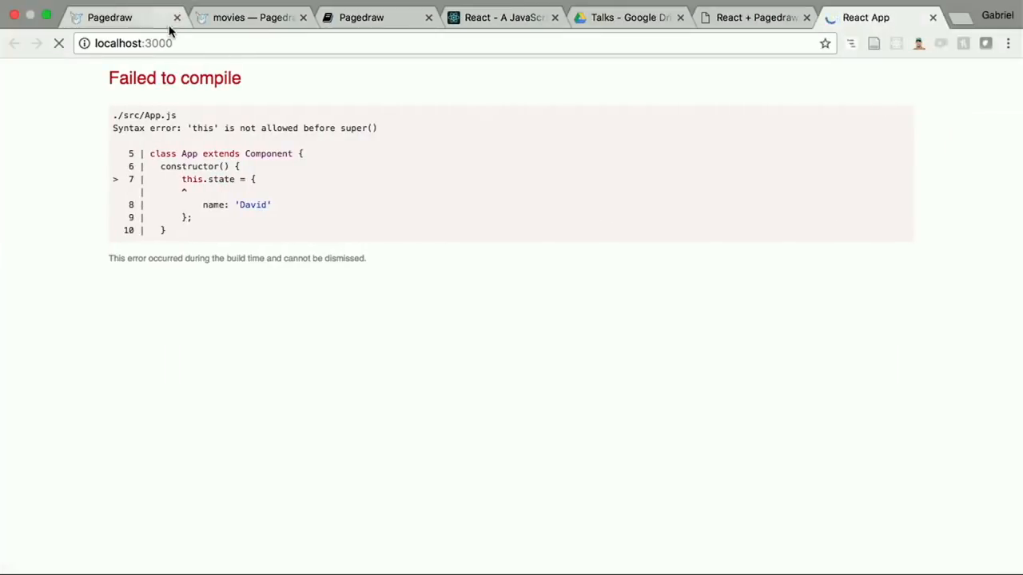
{"action": "left_click", "coordinate": [174, 42]}
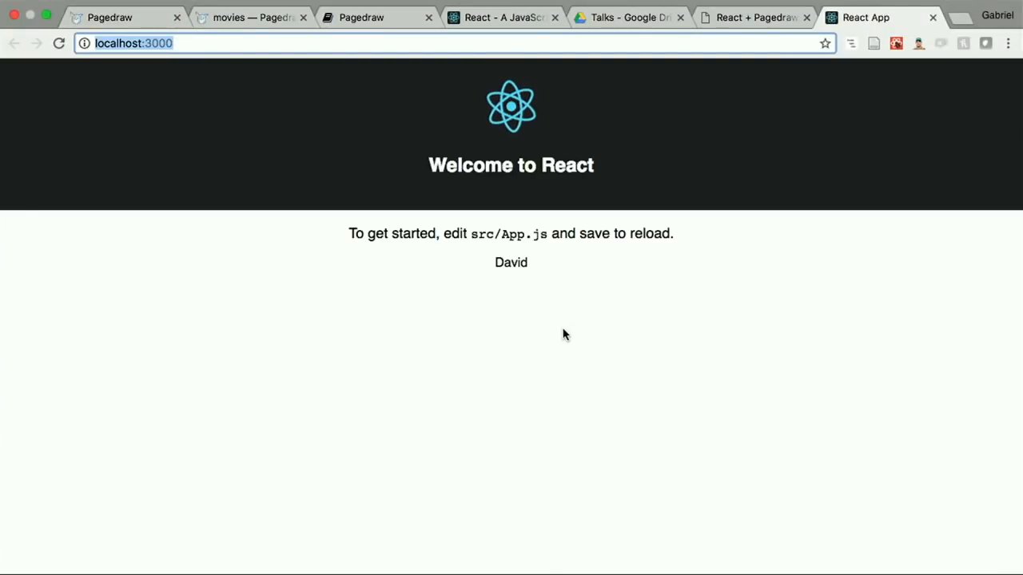
Step: Change the name paragraph to read Hello, {this.state.name}!, save App.js, and check the greeting in the browser
{"action": "key", "text": "ctrl+Left"}
{"action": "scroll", "coordinate": [165, 430], "scroll_direction": "down", "scroll_amount": 3}
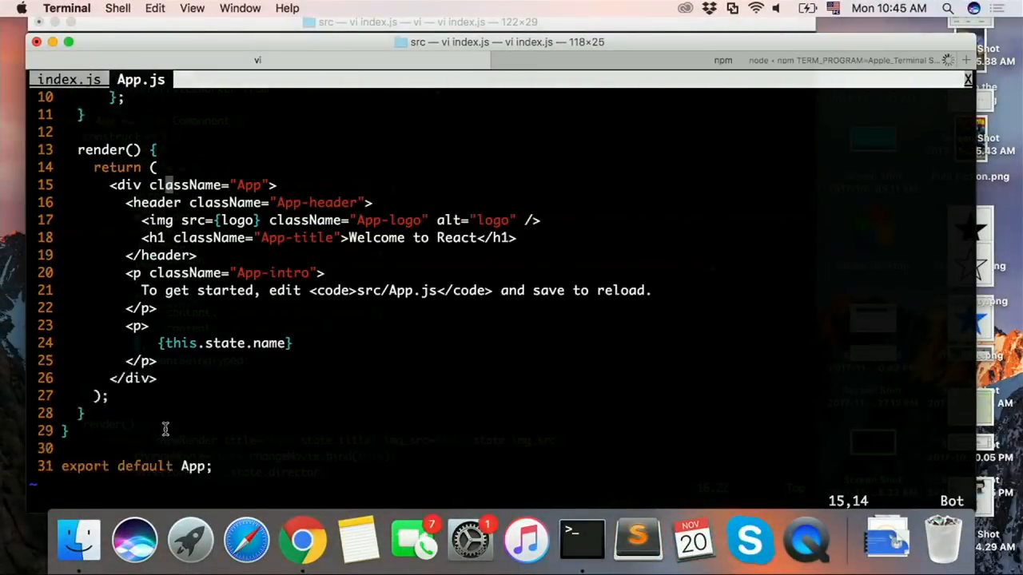
{"action": "scroll", "coordinate": [165, 430], "scroll_direction": "down", "scroll_amount": 1}
{"action": "left_click", "coordinate": [160, 291]}
{"action": "type", "text": "Hello,"}
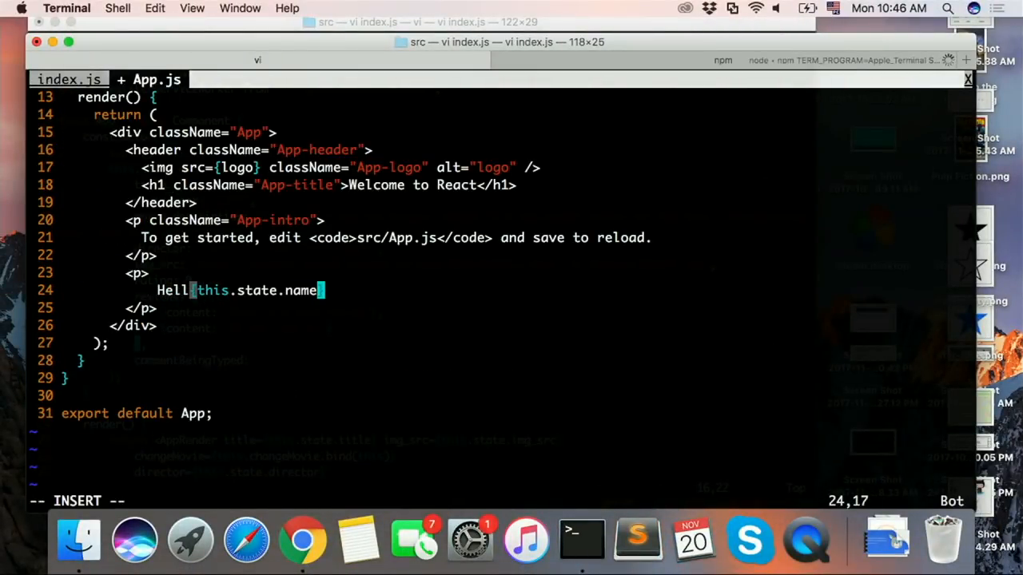
{"action": "key", "text": "Escape"}
{"action": "type", "text": "A"}
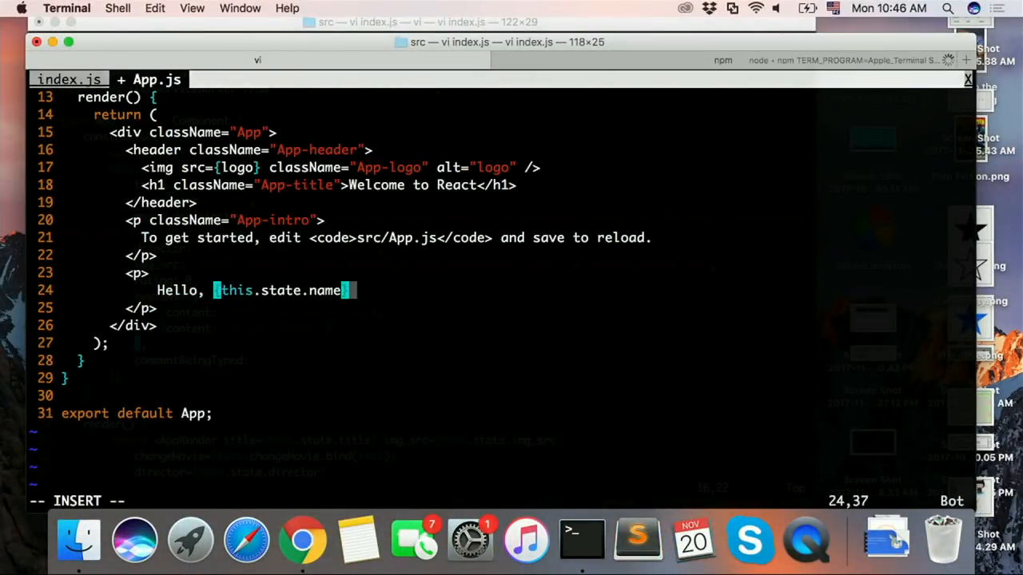
{"action": "type", "text": "!"}
{"action": "key", "text": "Escape"}
{"action": "type", "text": ":w"}
{"action": "key", "text": "Return"}
{"action": "key", "text": "ctrl+Right"}
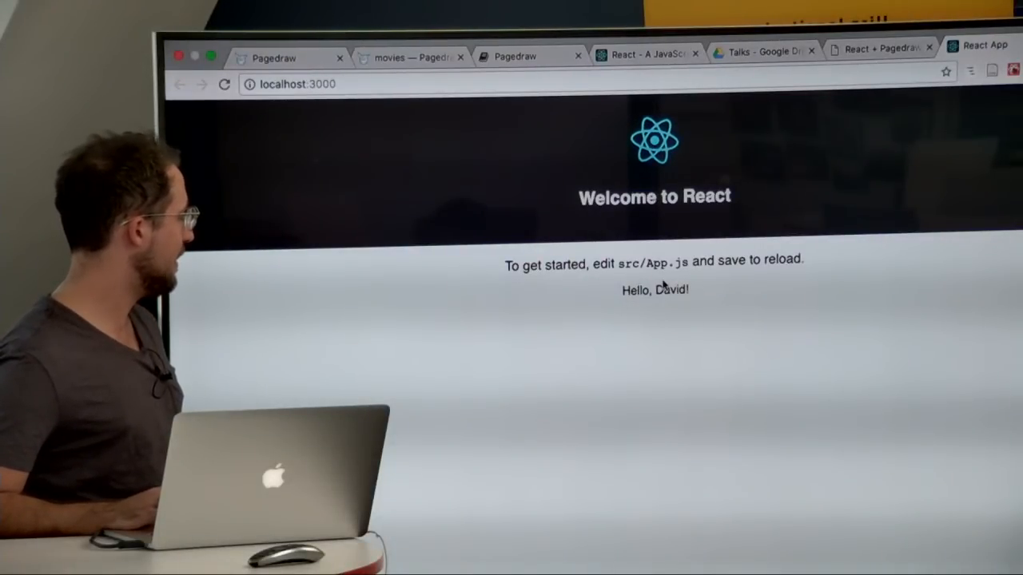
{"action": "triple_click", "coordinate": [668, 290]}
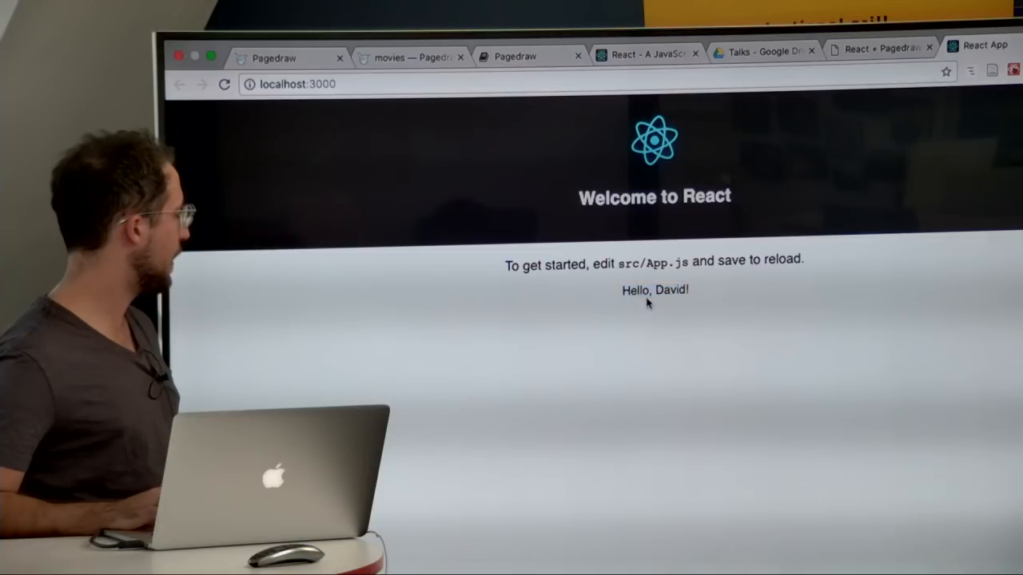
Step: Replace the name value in the state object with a different first name and save App.js
{"action": "key", "text": "super+Tab"}
{"action": "scroll", "coordinate": [462, 275], "scroll_direction": "up", "scroll_amount": 3}
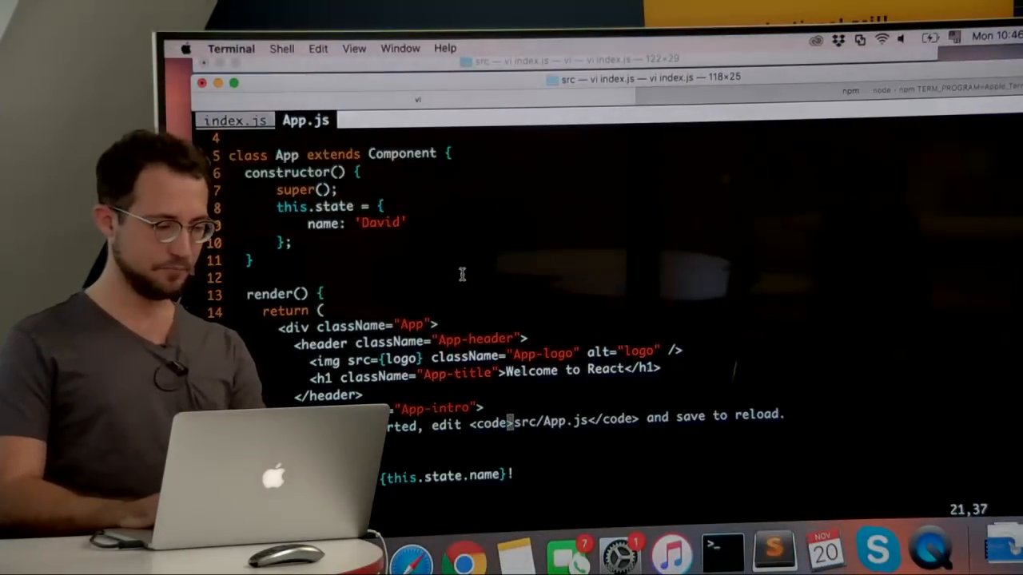
{"action": "left_click", "coordinate": [346, 208]}
{"action": "key", "text": "j"}
{"action": "key", "text": "l"}
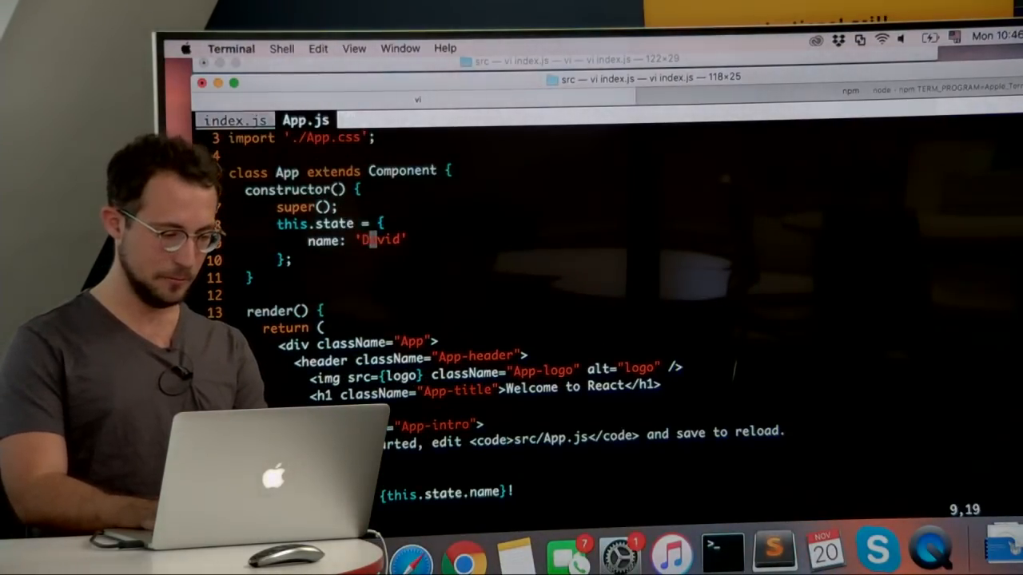
{"action": "key", "text": "h"}
{"action": "key", "text": "x"}
{"action": "key", "text": "x"}
{"action": "key", "text": "x"}
{"action": "type", "text": "Gabri"}
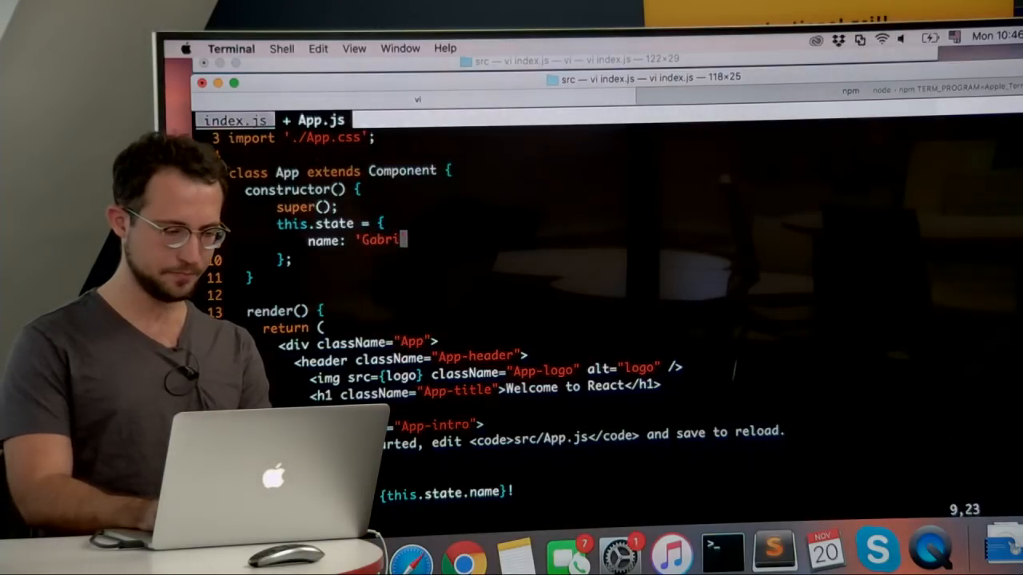
{"action": "type", "text": "el"}
{"action": "key", "text": "Escape"}
{"action": "type", "text": ":w"}
{"action": "key", "text": "Return"}
Step: Look over the state object and render method, and check the greeting on the localhost:3000 page in Chrome
{"action": "key", "text": "j"}
{"action": "key", "text": "j"}
{"action": "key", "text": "j"}
{"action": "key", "text": "j"}
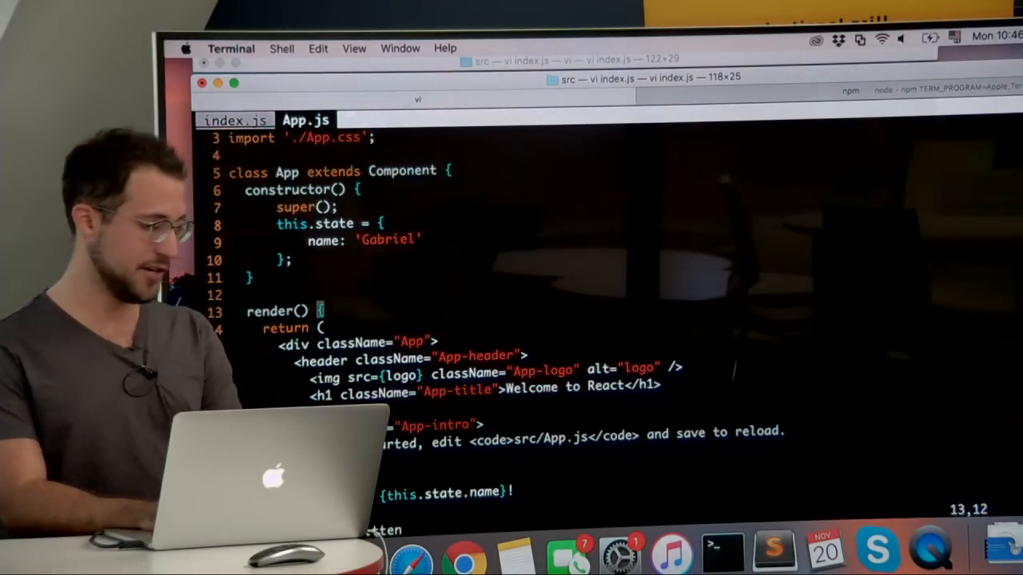
{"action": "key", "text": "j"}
{"action": "key", "text": "b"}
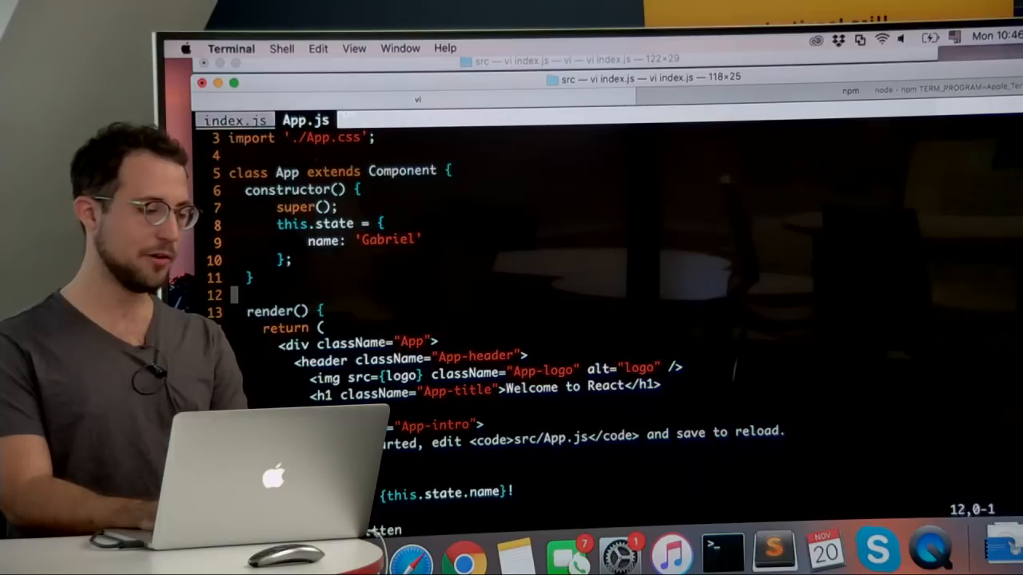
{"action": "key", "text": "k"}
{"action": "key", "text": "k"}
{"action": "key", "text": "k"}
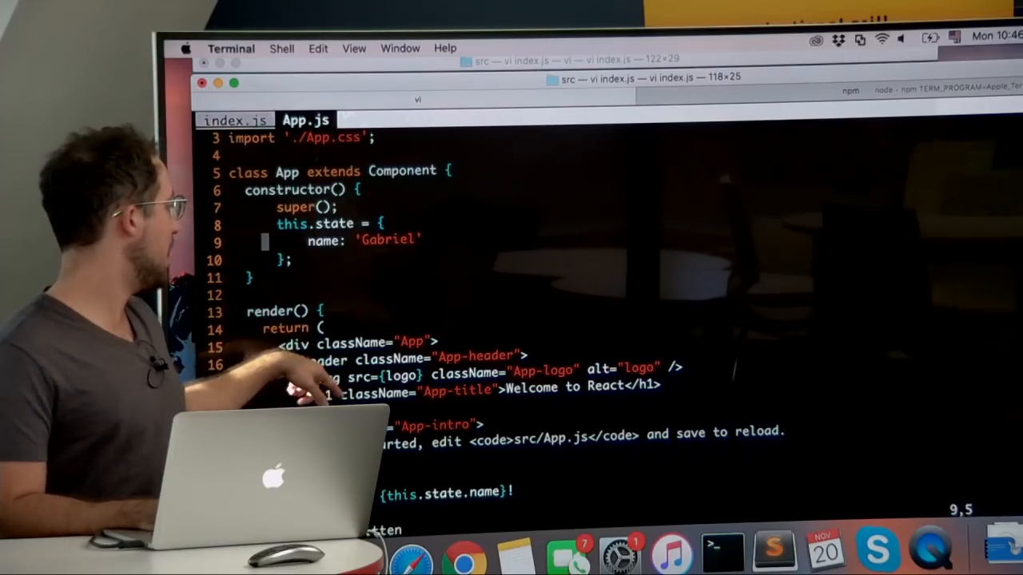
{"action": "key", "text": "super+Tab"}
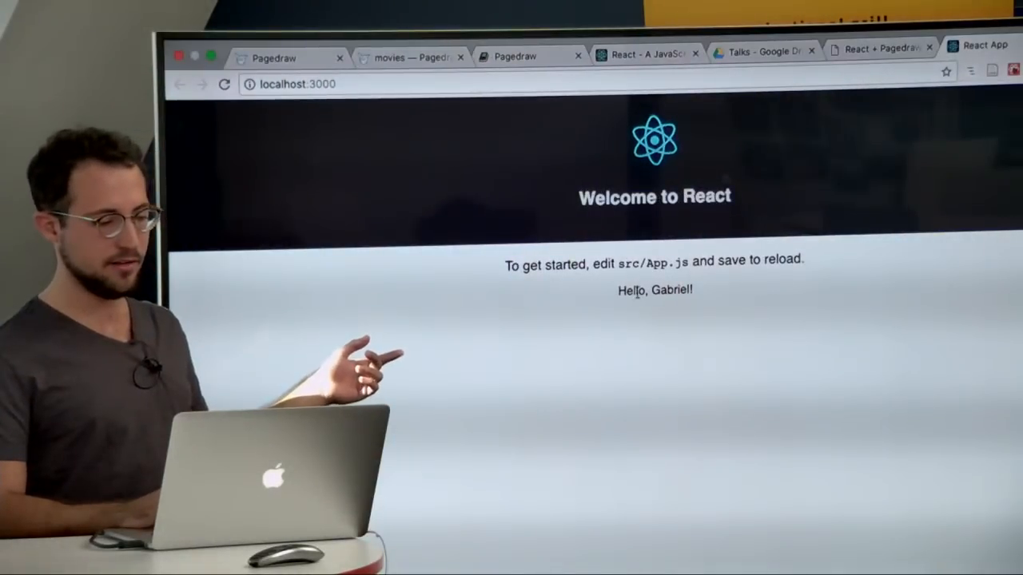
{"action": "triple_click", "coordinate": [637, 292]}
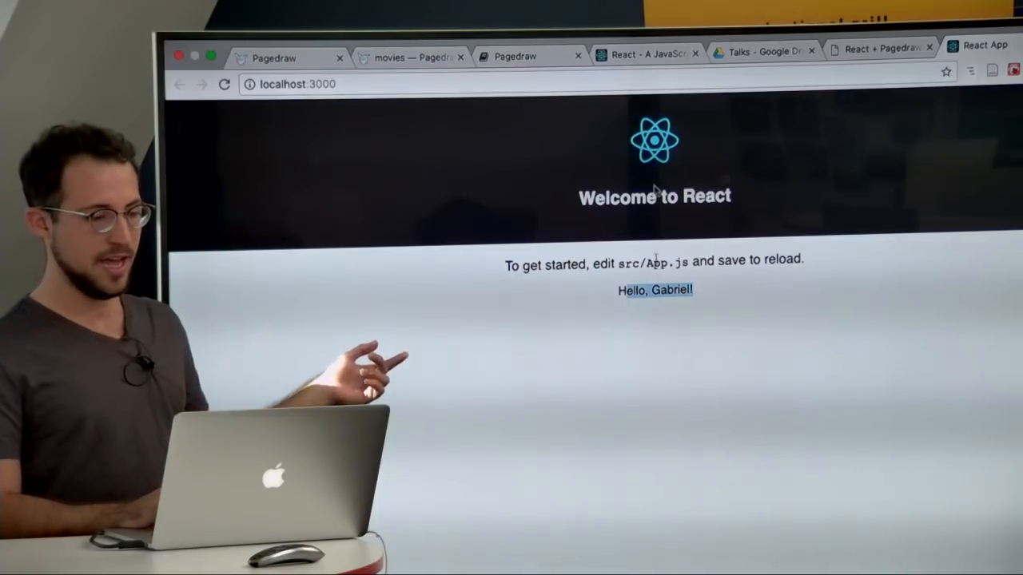
Step: Add a <button> element labelled Click me below the greeting paragraph in App.js and save the file
{"action": "key", "text": "super+Tab"}
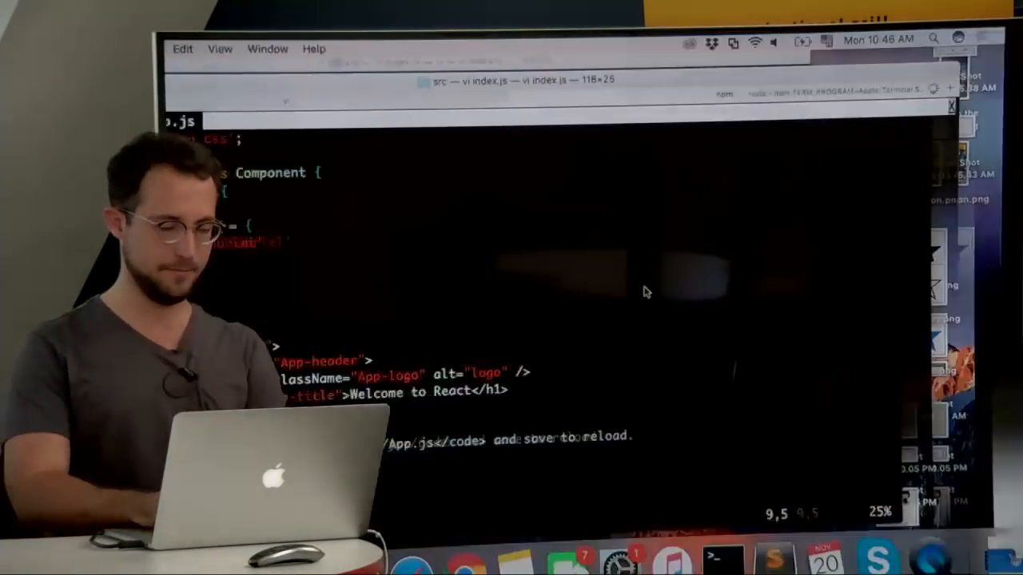
{"action": "key", "text": "j"}
{"action": "key", "text": "j"}
{"action": "key", "text": "j"}
{"action": "key", "text": "j"}
{"action": "key", "text": "j"}
{"action": "key", "text": "j"}
{"action": "key", "text": "j"}
{"action": "key", "text": "j"}
{"action": "key", "text": "j"}
{"action": "key", "text": "j"}
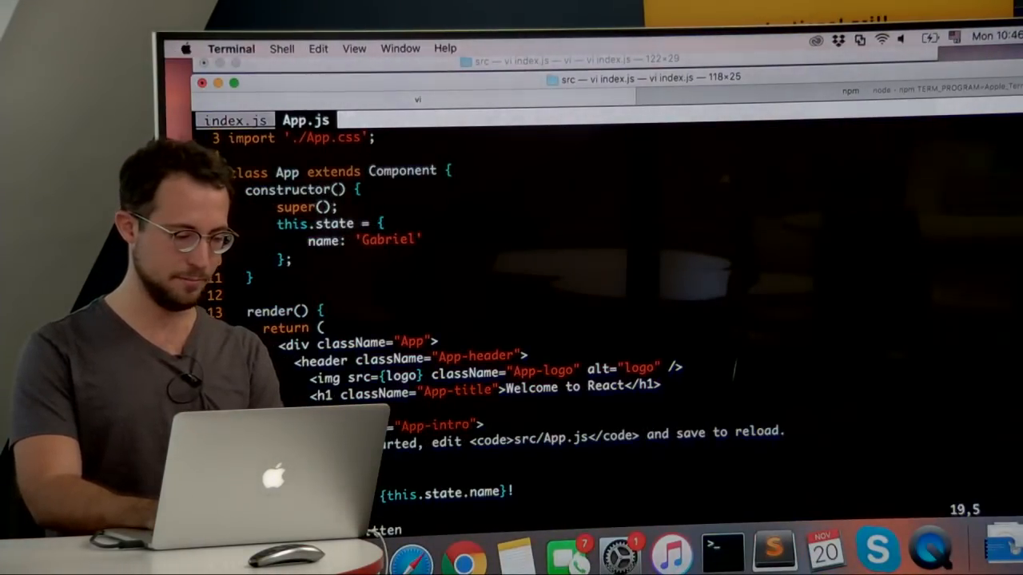
{"action": "key", "text": "j"}
{"action": "key", "text": "j"}
{"action": "key", "text": "j"}
{"action": "key", "text": "j"}
{"action": "key", "text": "j"}
{"action": "key", "text": "j"}
{"action": "type", "text": "o<"}
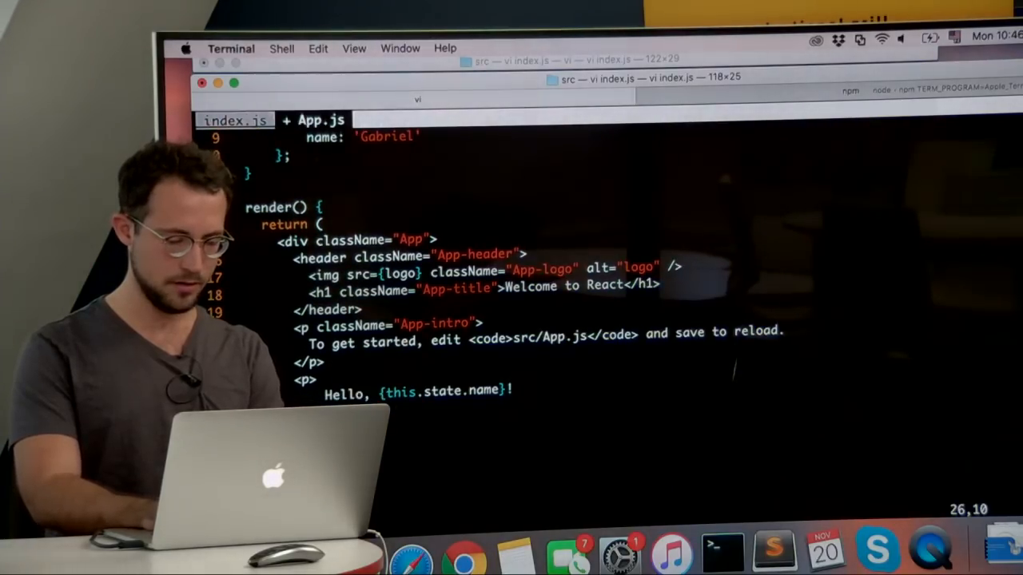
{"action": "type", "text": "input />"}
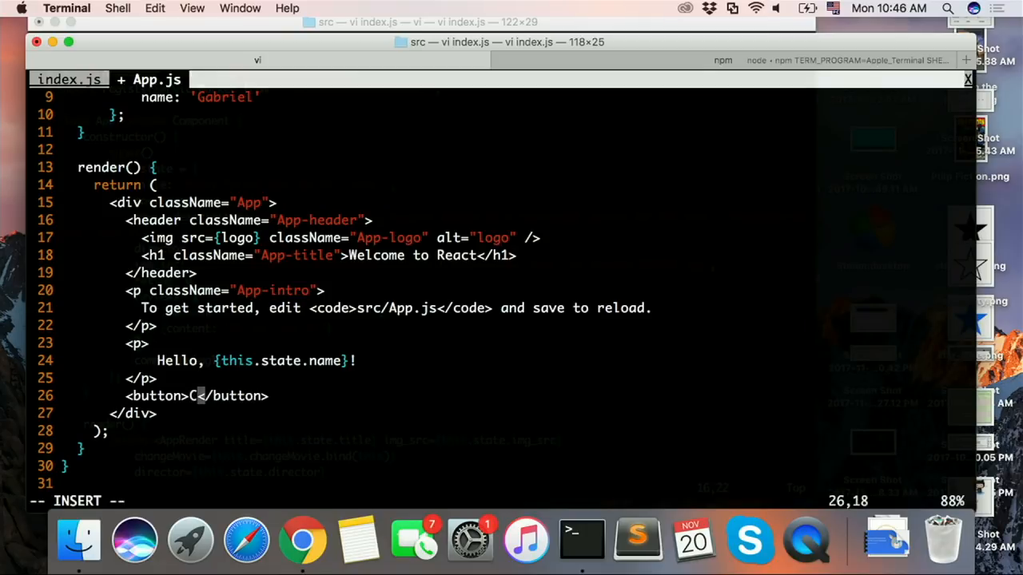
{"action": "type", "text": "lick me"}
{"action": "key", "text": "Escape"}
{"action": "type", "text": ":w"}
{"action": "key", "text": "Return"}
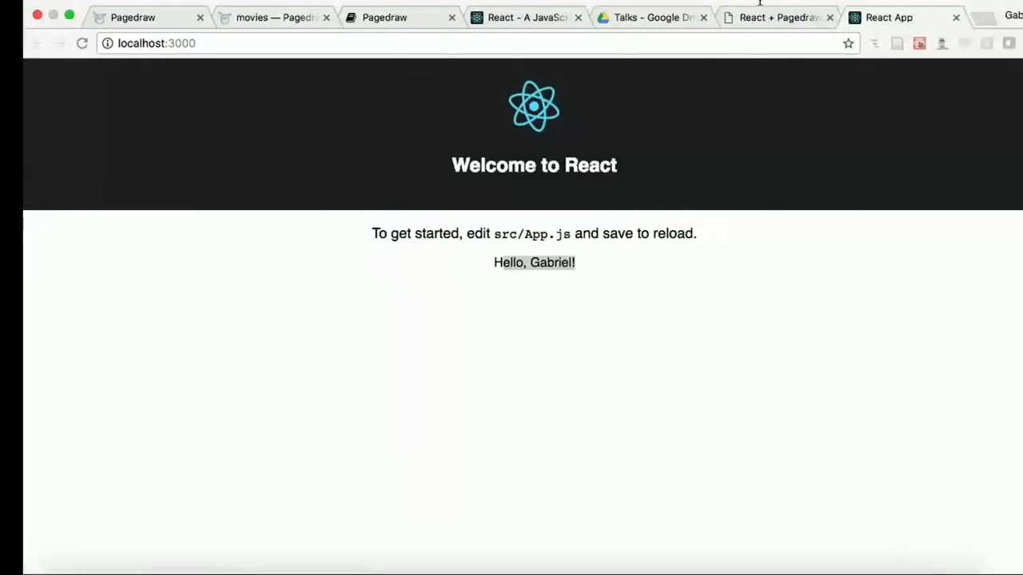
Step: Reload the localhost:3000 page, try the Click me button, and return to the Terminal editor
{"action": "left_click", "coordinate": [635, 43]}
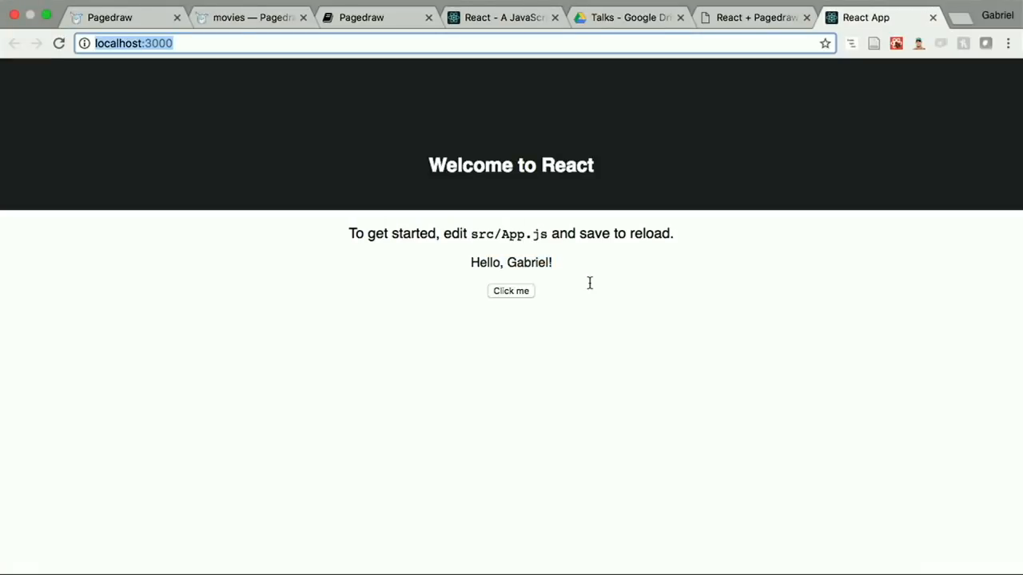
{"action": "left_click", "coordinate": [510, 292]}
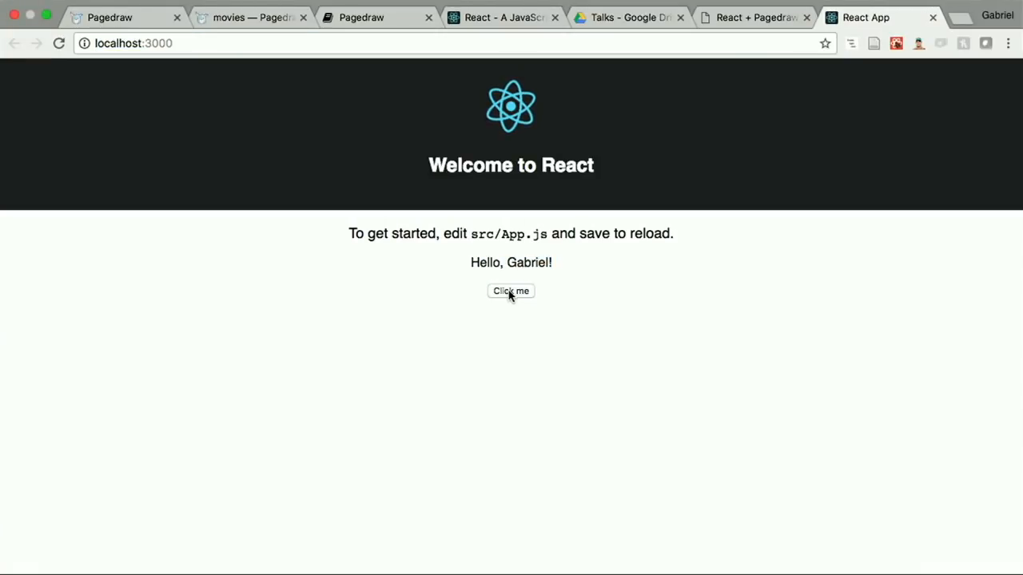
{"action": "key", "text": "ctrl+Left"}
Step: Add the attribute onClick={this.onClickMe} to the Click me button's opening tag and save App.js
{"action": "key", "text": "j"}
{"action": "key", "text": "h"}
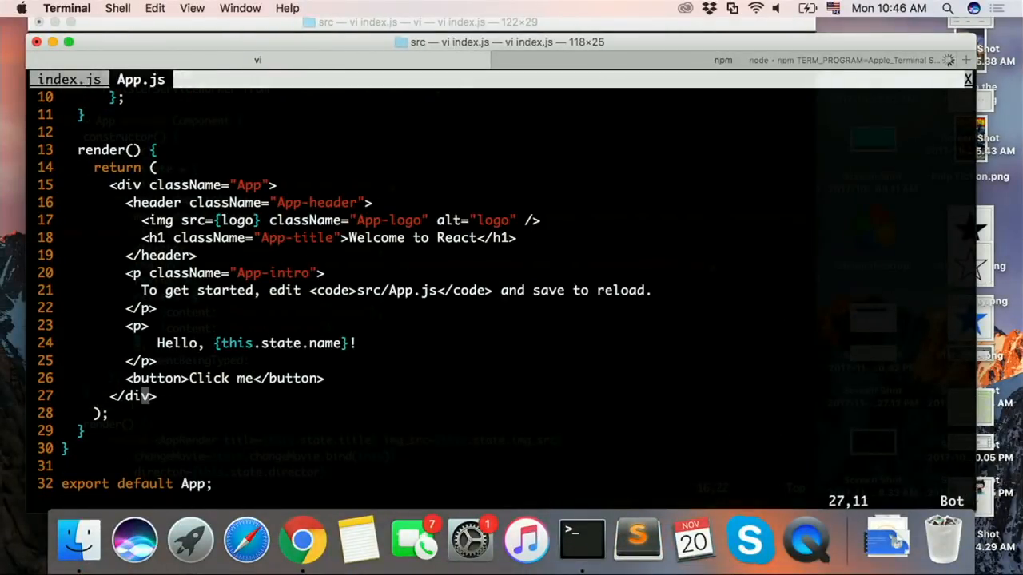
{"action": "type", "text": "a onClick={"}
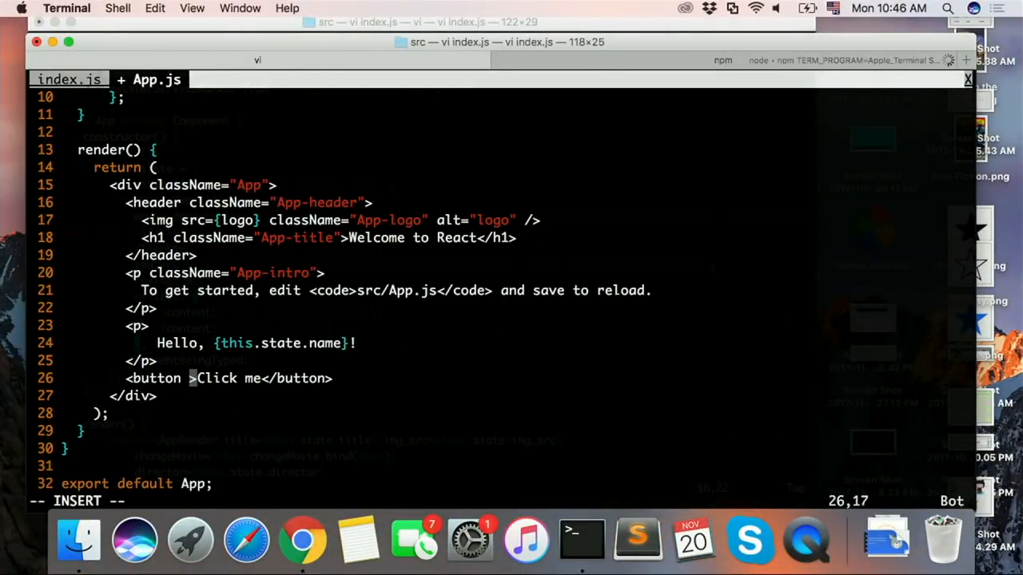
{"action": "type", "text": "this."}
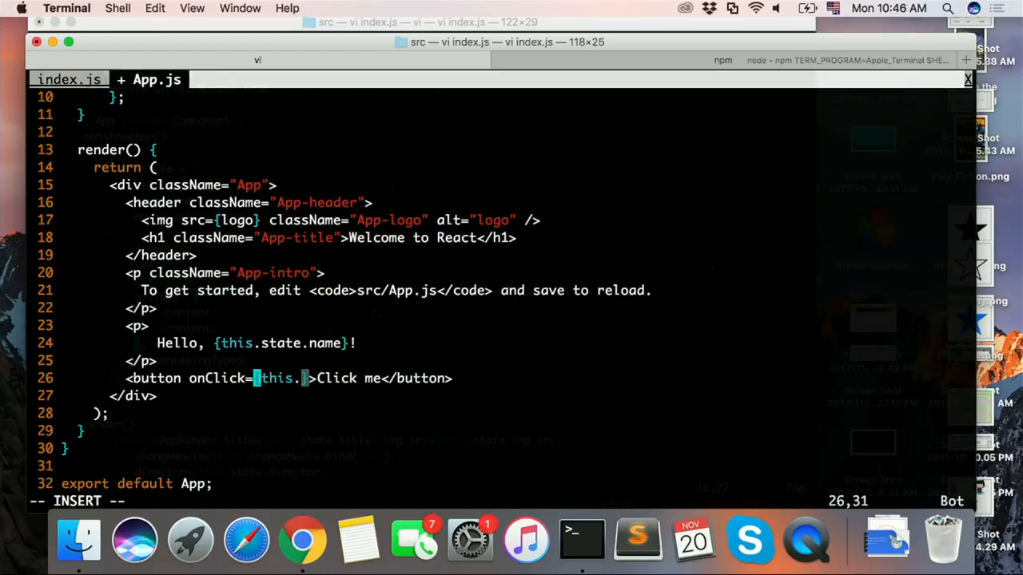
{"action": "type", "text": "onCli"}
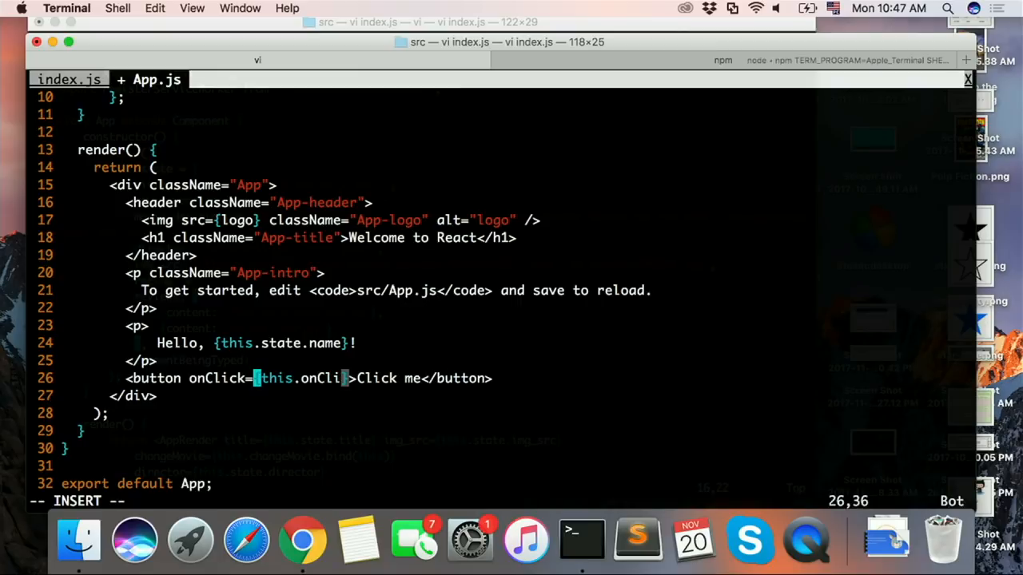
{"action": "type", "text": "ckMe"}
{"action": "key", "text": "Escape"}
{"action": "type", "text": ":w"}
{"action": "key", "text": "Return"}
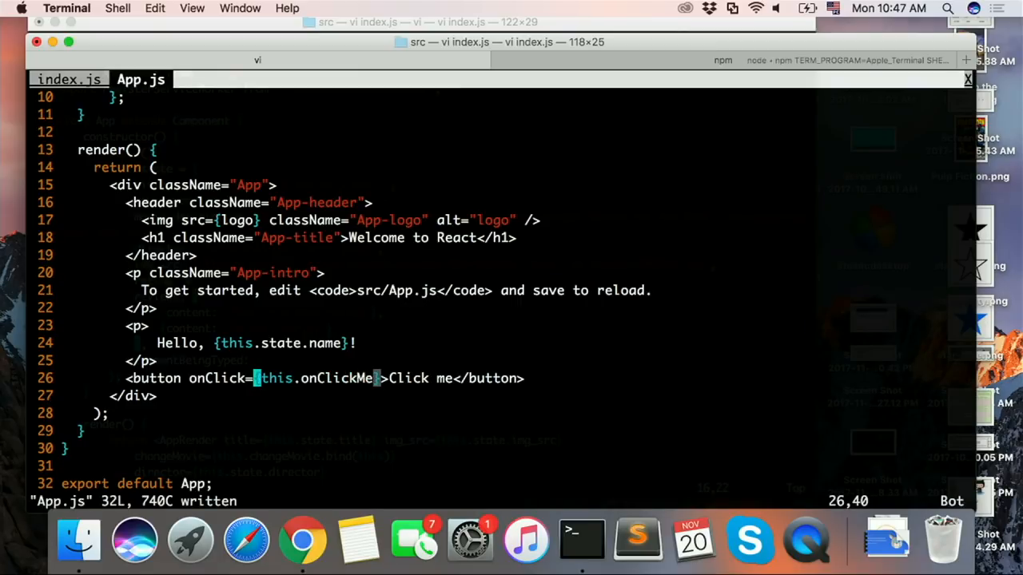
Step: Change the Click me button's handler to {this.onClickMe.bind(this)} and save App.js
{"action": "type", "text": "ickMe.bind(th"}
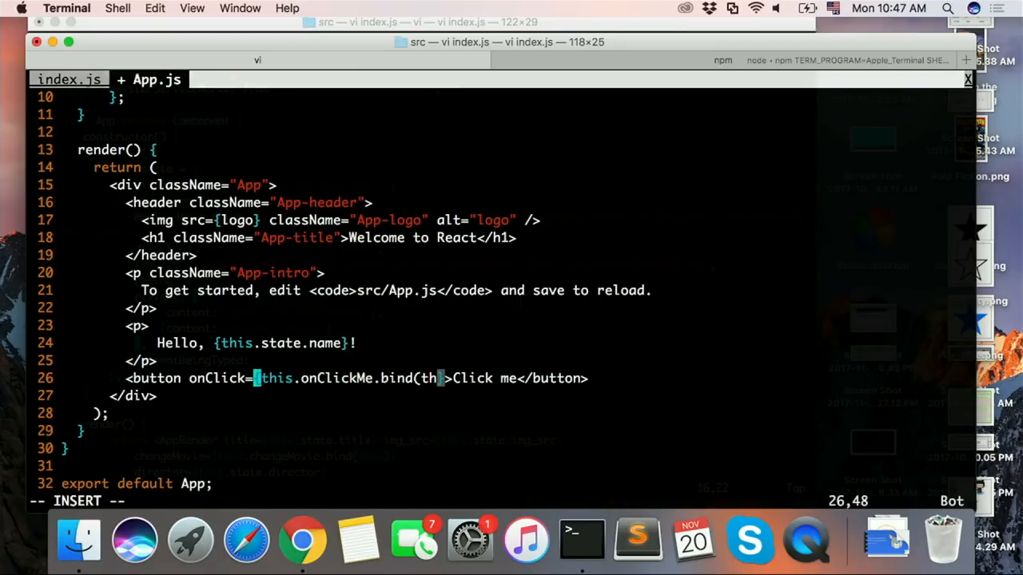
{"action": "type", "text": "is)"}
{"action": "key", "text": "Escape"}
{"action": "type", "text": ":w"}
{"action": "key", "text": "Return"}
{"action": "key", "text": "j"}
{"action": "key", "text": "k"}
{"action": "key", "text": "k"}
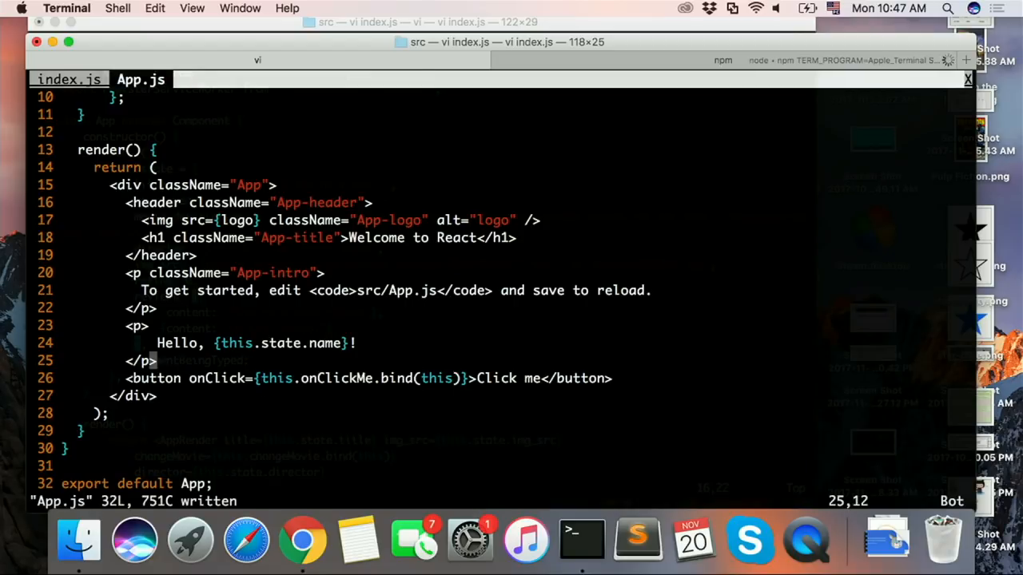
{"action": "type", "text": "j:w"}
{"action": "key", "text": "Return"}
Step: Add an empty onClickMe() method below render in the App class and save the file
{"action": "key", "text": "j"}
{"action": "key", "text": "o"}
{"action": "key", "text": "Return"}
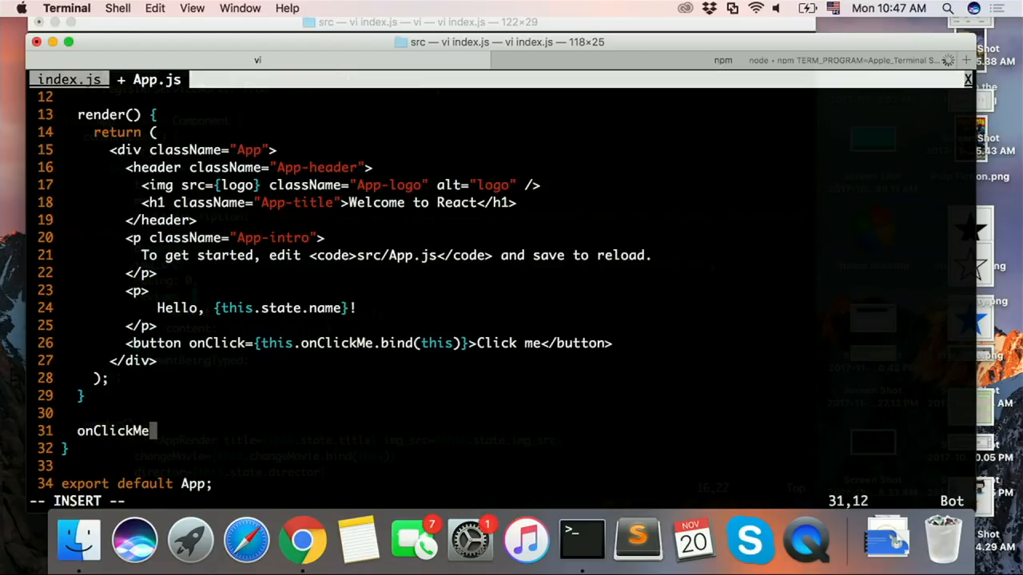
{"action": "type", "text": "onClickMe() {"}
{"action": "key", "text": "Return"}
{"action": "key", "text": "Escape"}
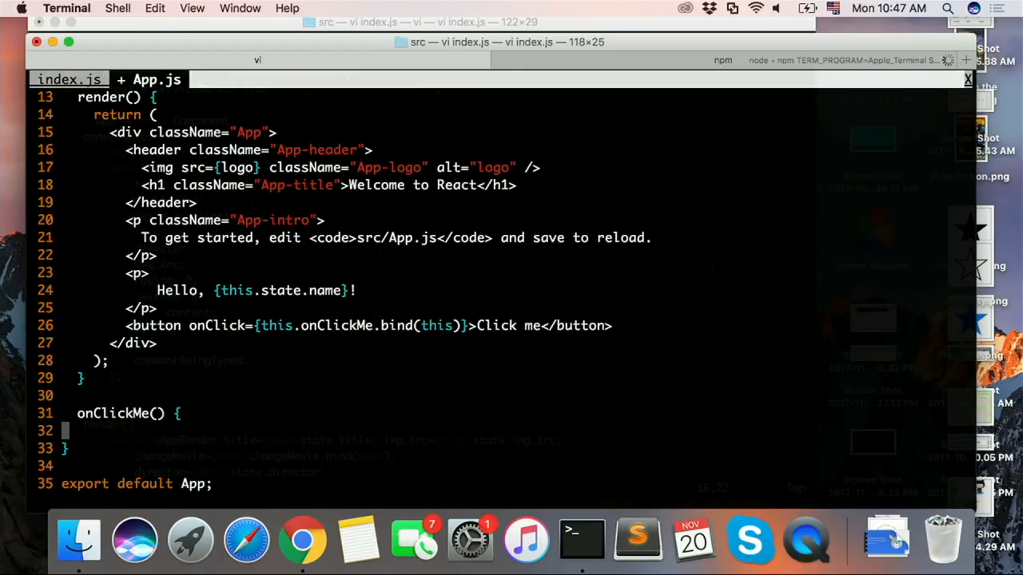
{"action": "key", "text": "k"}
{"action": "key", "text": "o"}
{"action": "key", "text": "Escape"}
{"action": "type", "text": ":w"}
{"action": "key", "text": "Return"}
{"action": "key", "text": "k"}
{"action": "key", "text": "j"}
{"action": "key", "text": "j"}
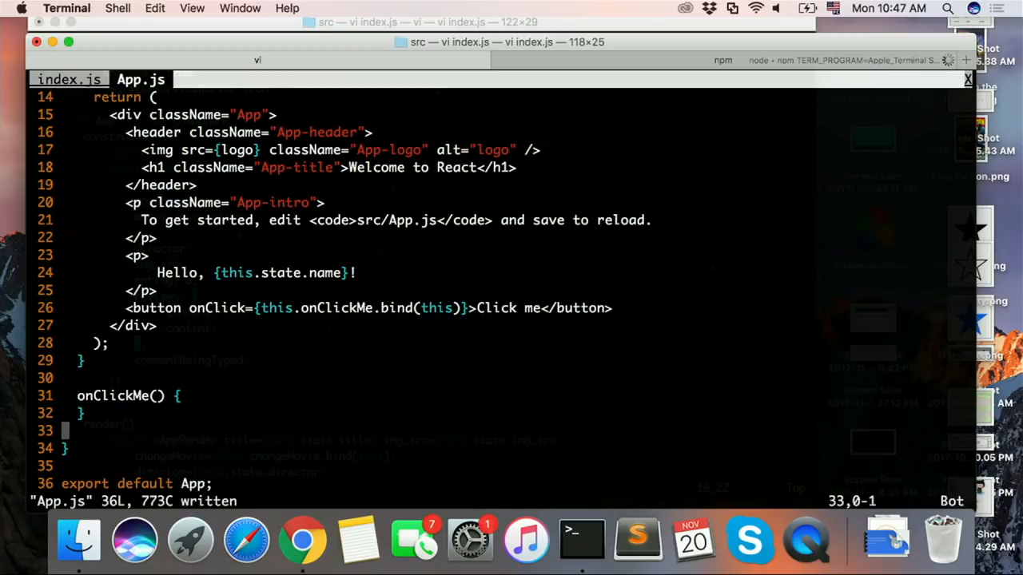
Step: Write this.setState(); as the body of the onClickMe method and save App.js
{"action": "key", "text": "k"}
{"action": "key", "text": "O"}
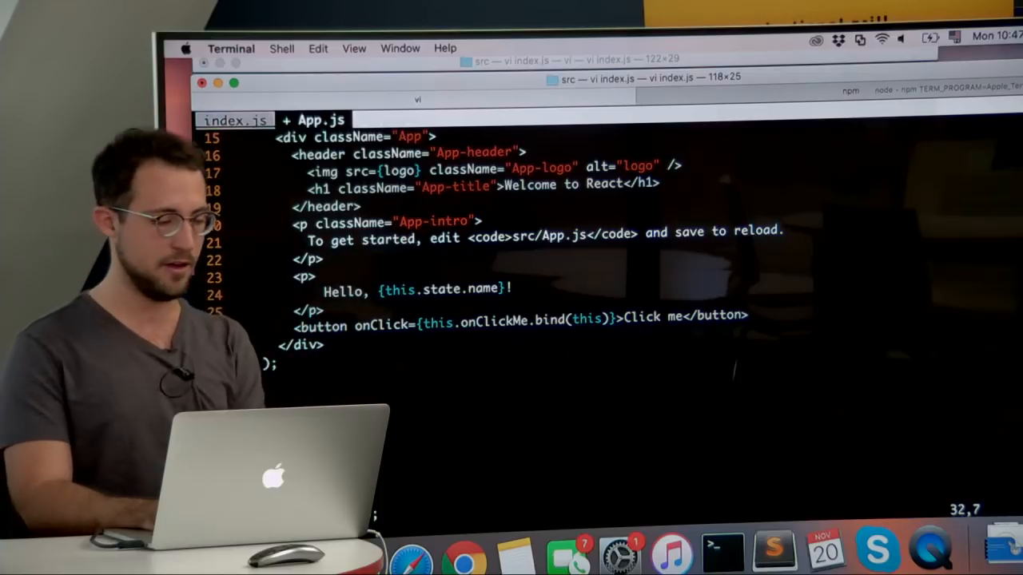
{"action": "type", "text": "this."}
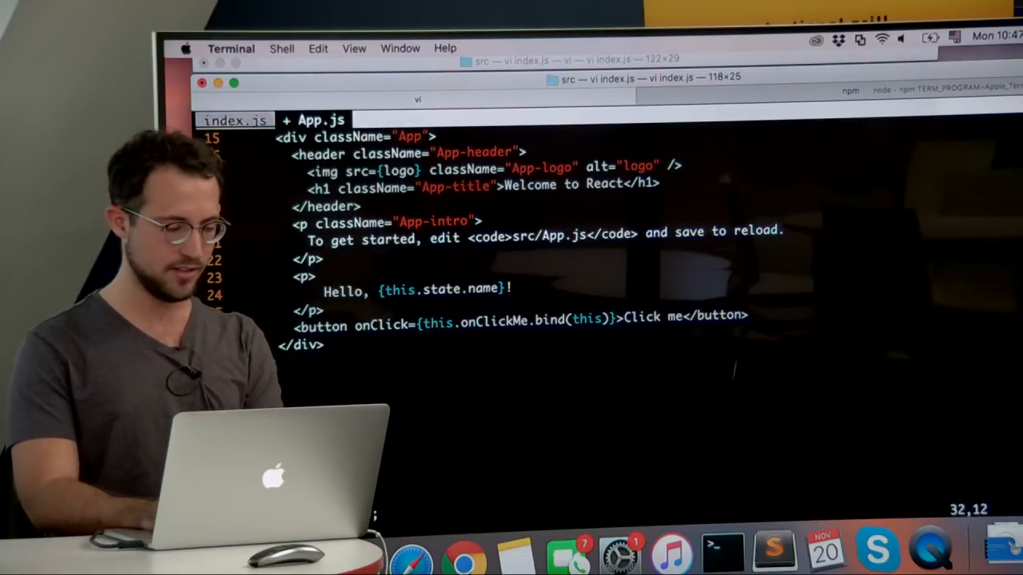
{"action": "type", "text": "setState"}
{"action": "type", "text": "();"}
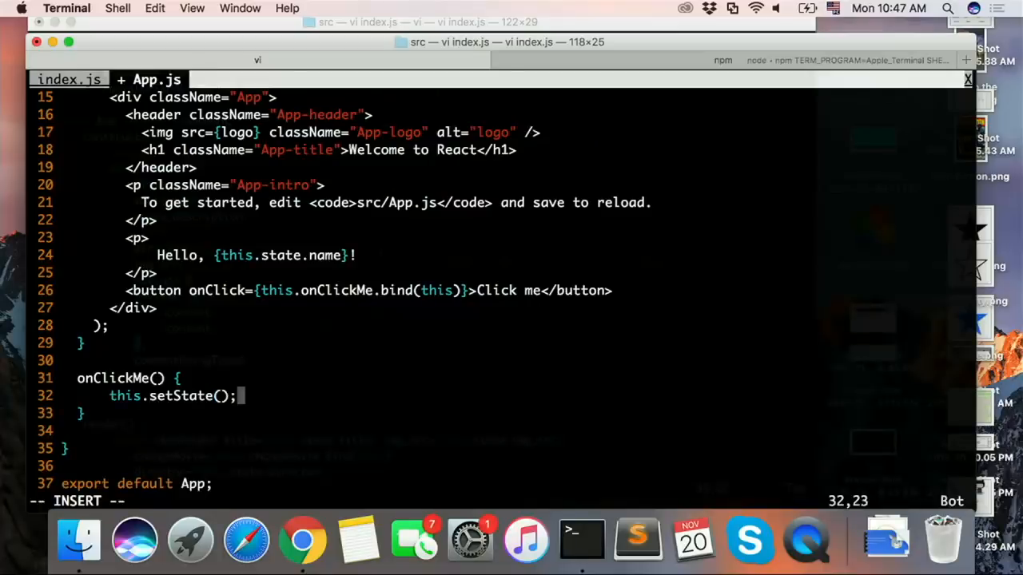
{"action": "key", "text": "Escape"}
{"action": "type", "text": ":w"}
{"action": "key", "text": "Return"}
Step: Pass the object {name: 'Cats!'} to the setState call in onClickMe and save the file
{"action": "type", "text": "hi{}"}
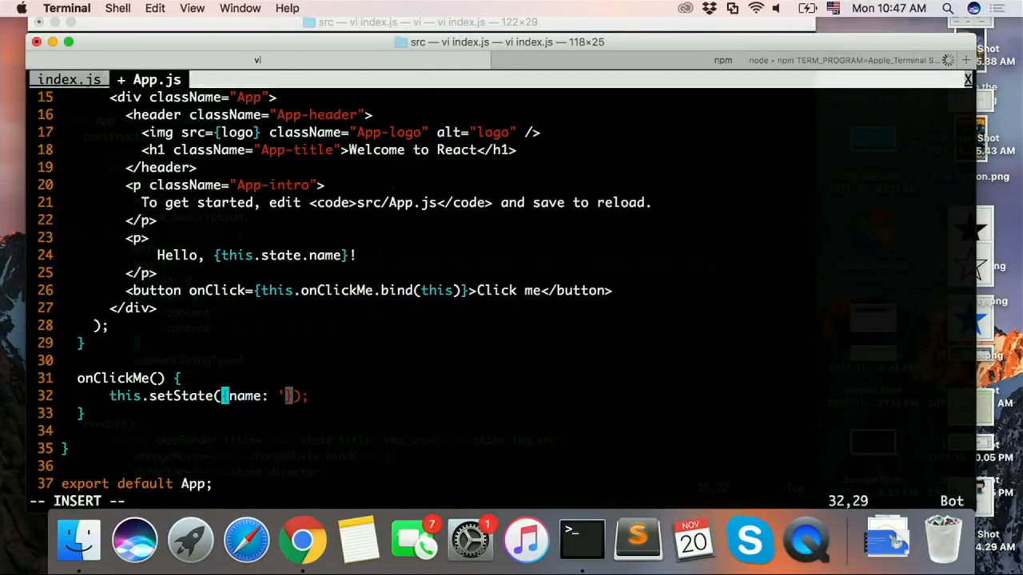
{"action": "key", "text": "Escape"}
{"action": "type", "text": ":w"}
{"action": "key", "text": "Return"}
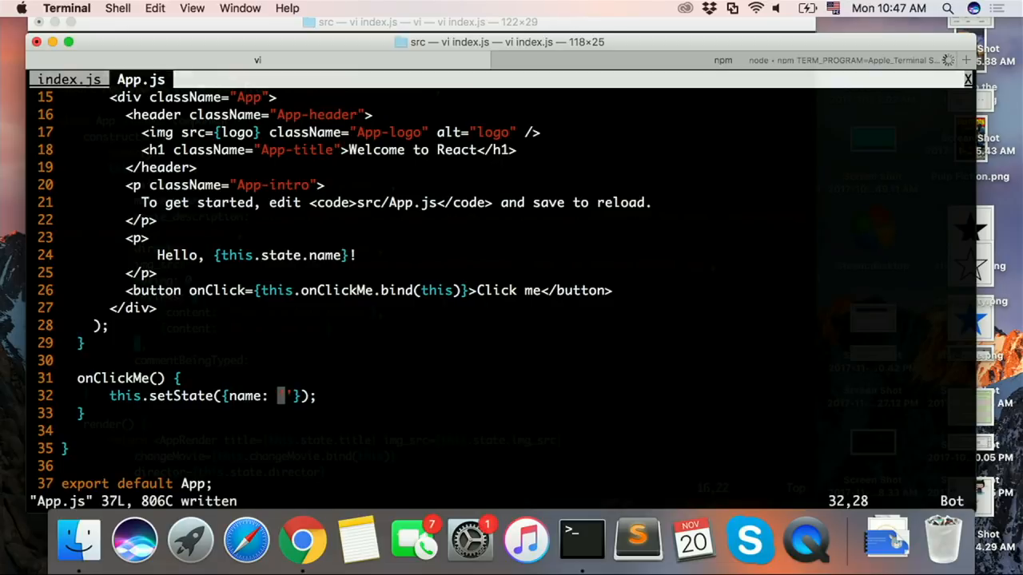
{"action": "type", "text": "aC"}
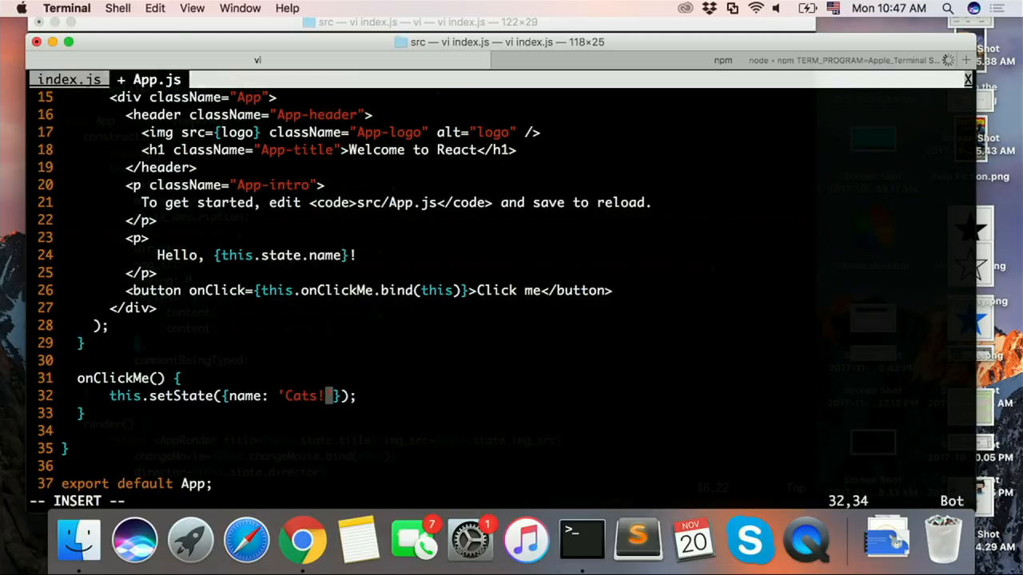
{"action": "key", "text": "Escape"}
{"action": "type", "text": ":w"}
{"action": "key", "text": "Return"}
Step: Switch to Chrome, open localhost:3000 in a second window, and compare its greeting after using Click me with the original window's
{"action": "key", "text": "super+Tab"}
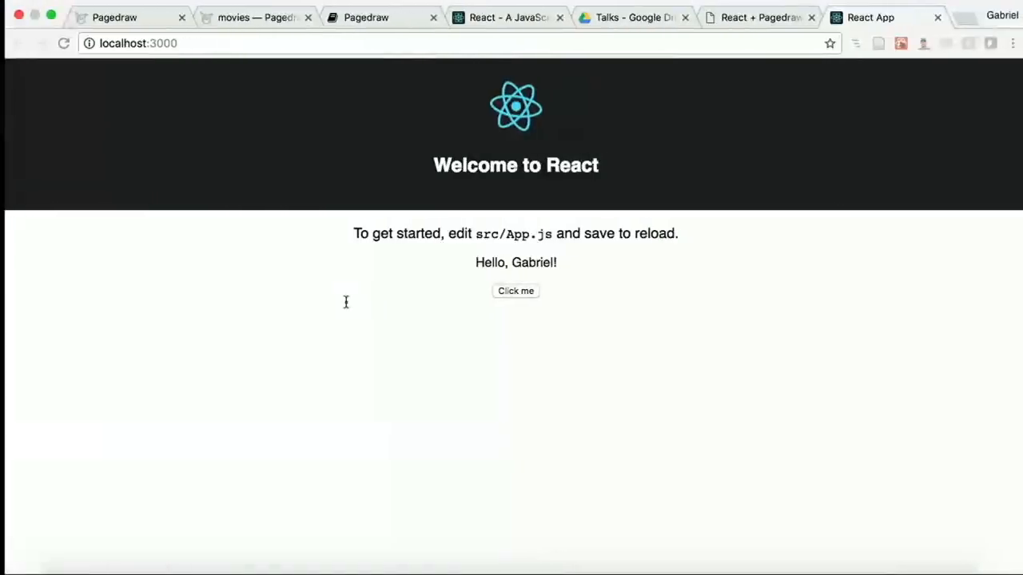
{"action": "left_click", "coordinate": [416, 41]}
{"action": "key", "text": "shift+Return"}
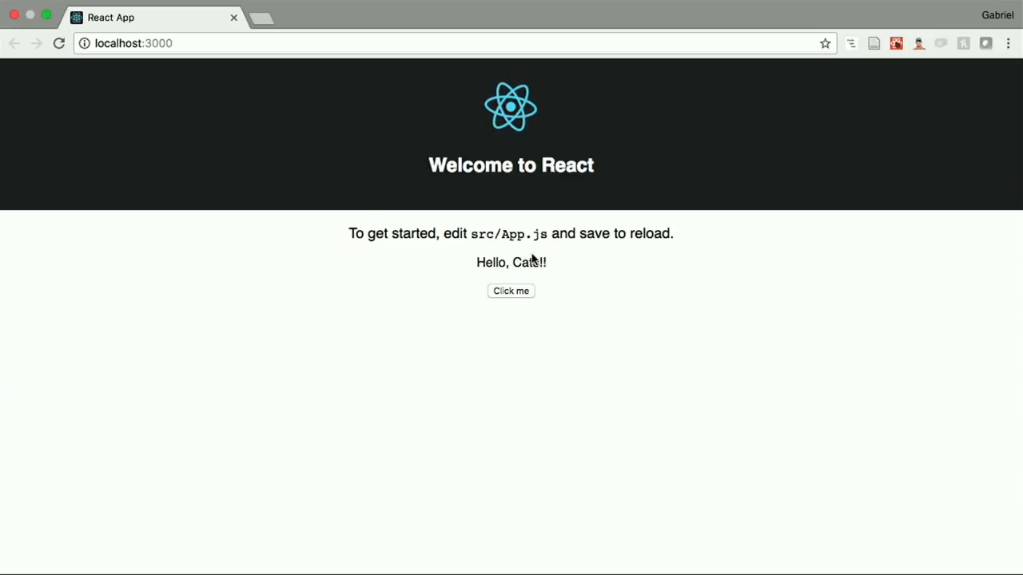
{"action": "key", "text": "ctrl+Left"}
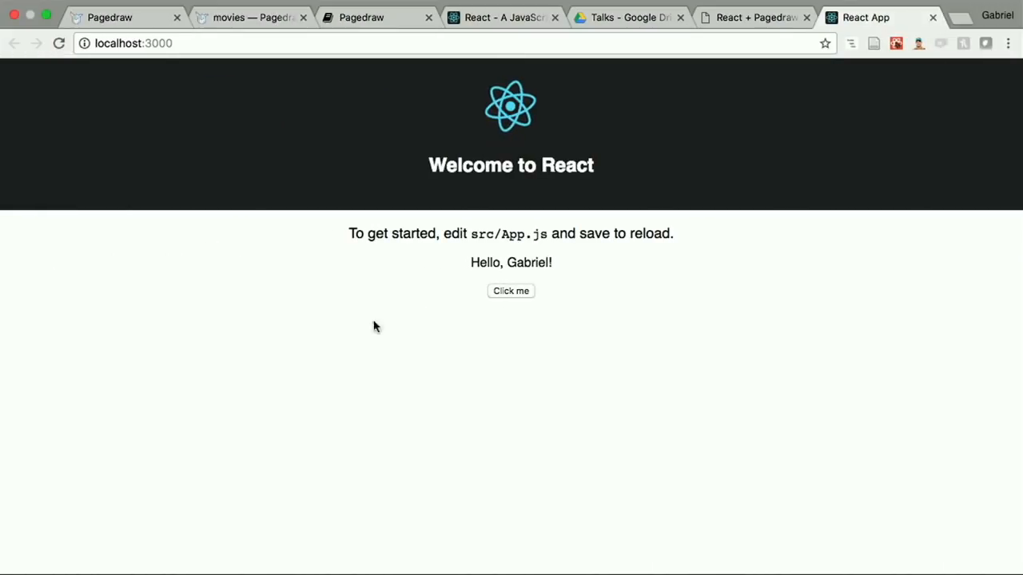
{"action": "key", "text": "ctrl+Right"}
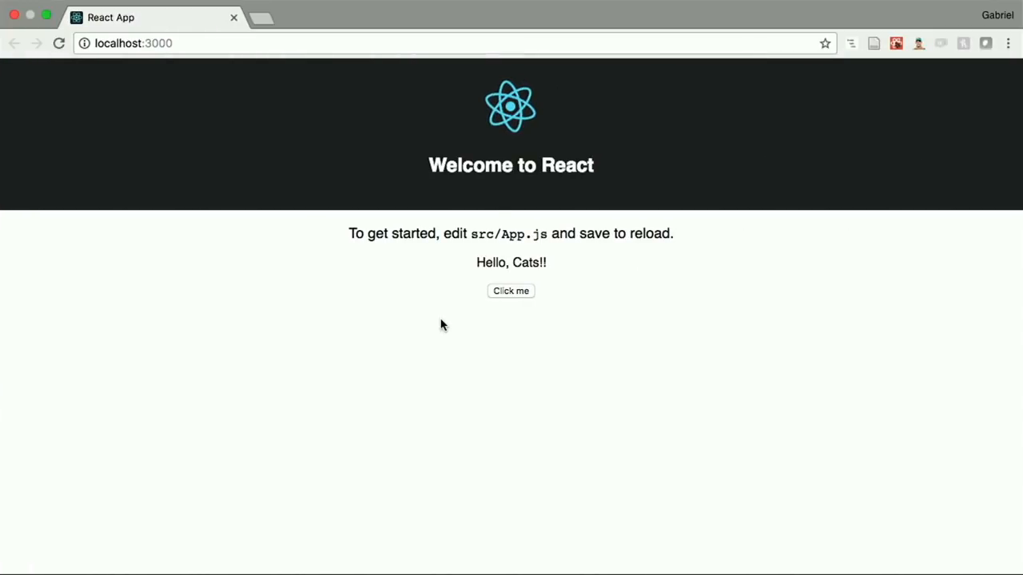
{"action": "key", "text": "ctrl+Left"}
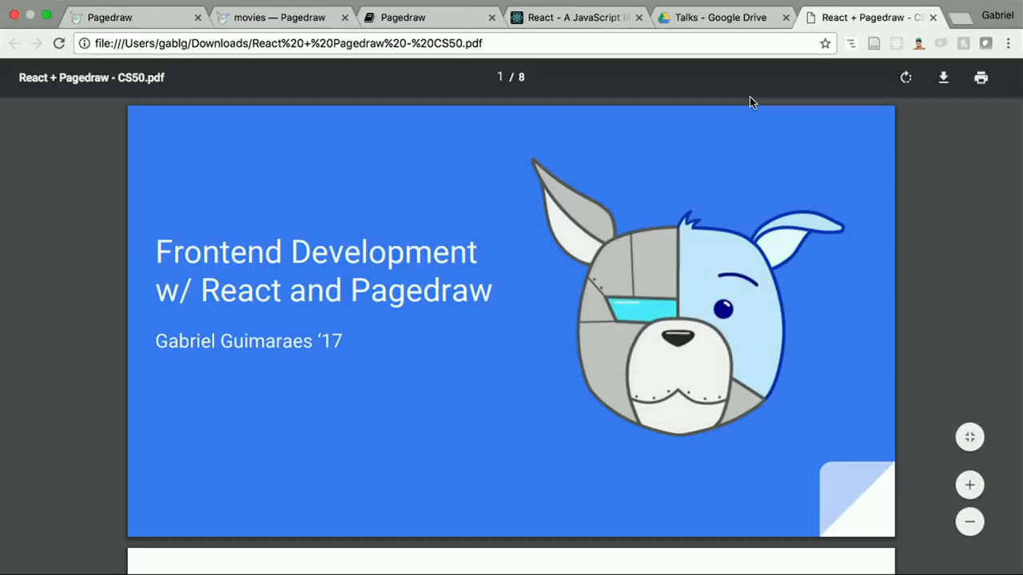
Step: Open localhost:3000 in a new tab of the original Chrome window
{"action": "key", "text": "ctrl+t"}
{"action": "type", "text": "localhos"}
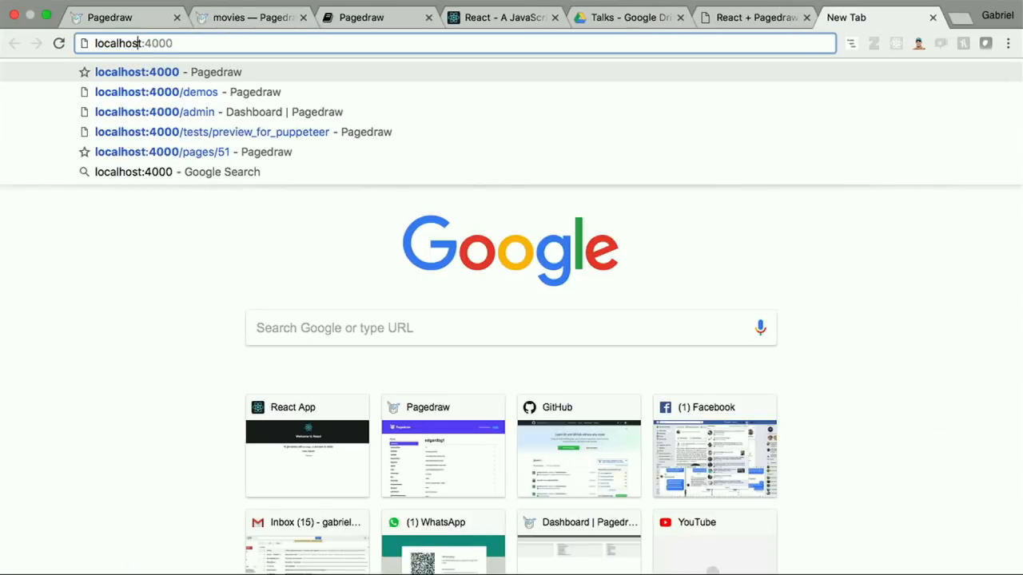
{"action": "key", "text": "Right"}
{"action": "key", "text": "Left"}
{"action": "key", "text": "Left"}
{"action": "key", "text": "Left"}
{"action": "key", "text": "BackSpace"}
{"action": "type", "text": "3"}
{"action": "key", "text": "Return"}
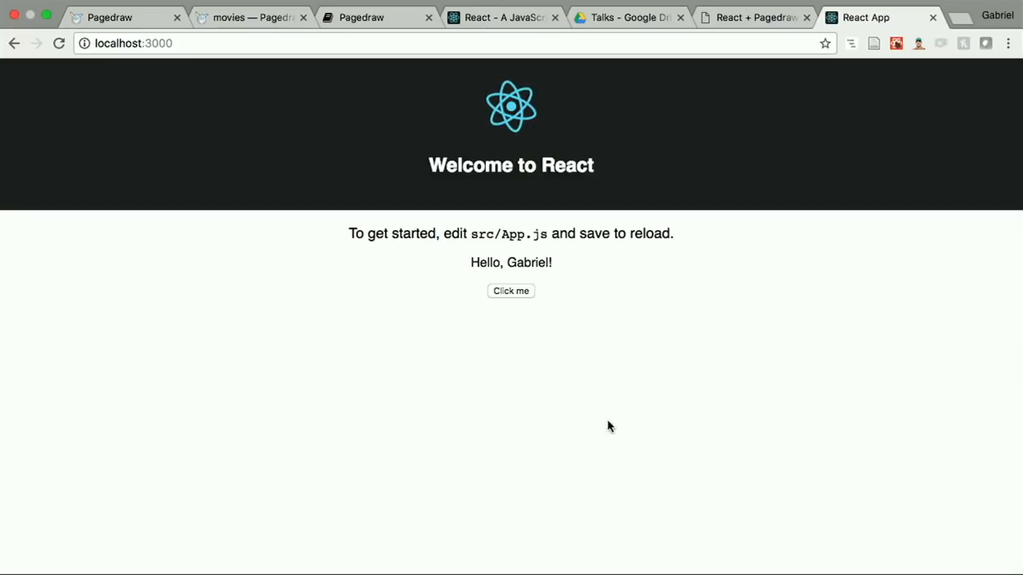
Step: Return to Terminal and examine the constructor, render method and setState call in App.js
{"action": "key", "text": "super+Tab"}
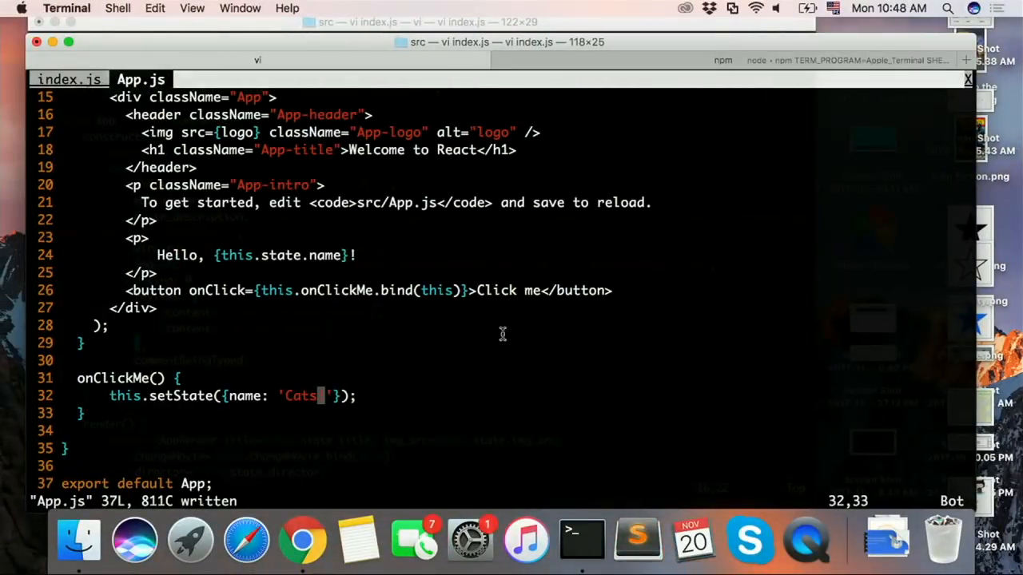
{"action": "scroll", "coordinate": [502, 334], "scroll_direction": "up", "scroll_amount": 5}
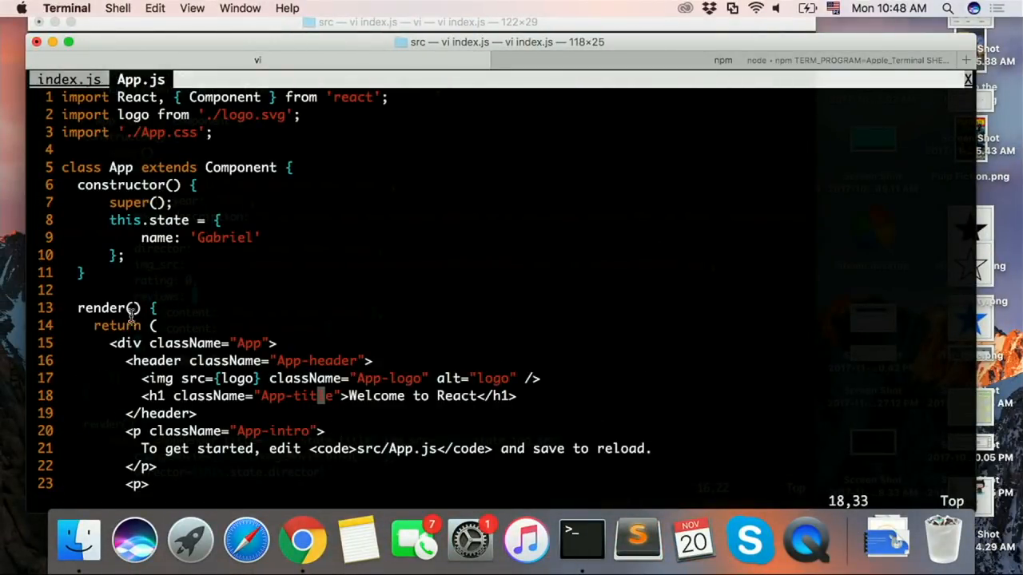
{"action": "scroll", "coordinate": [128, 255], "scroll_direction": "down", "scroll_amount": 5}
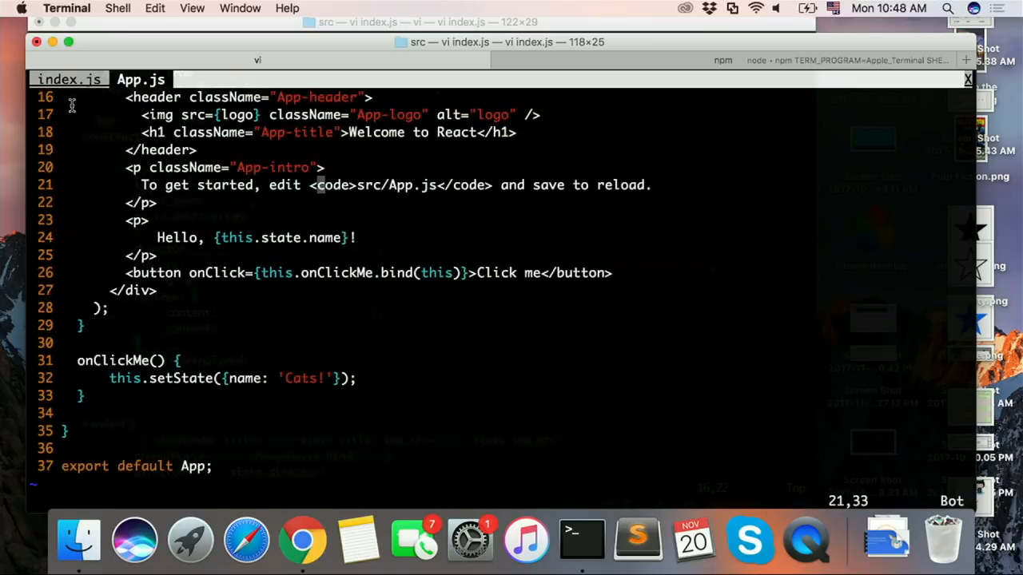
{"action": "scroll", "coordinate": [71, 105], "scroll_direction": "up", "scroll_amount": 3}
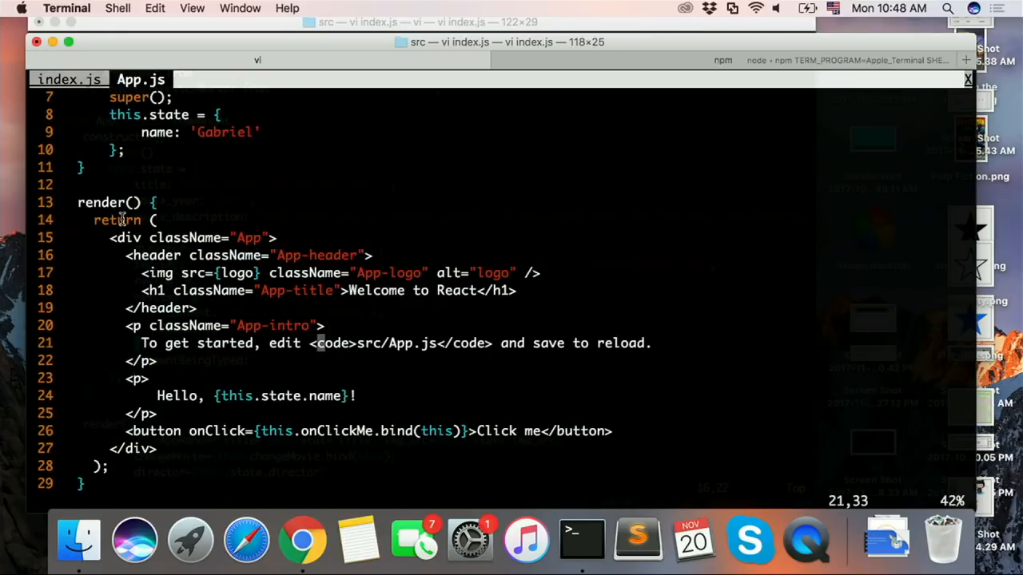
{"action": "scroll", "coordinate": [245, 290], "scroll_direction": "down", "scroll_amount": 4}
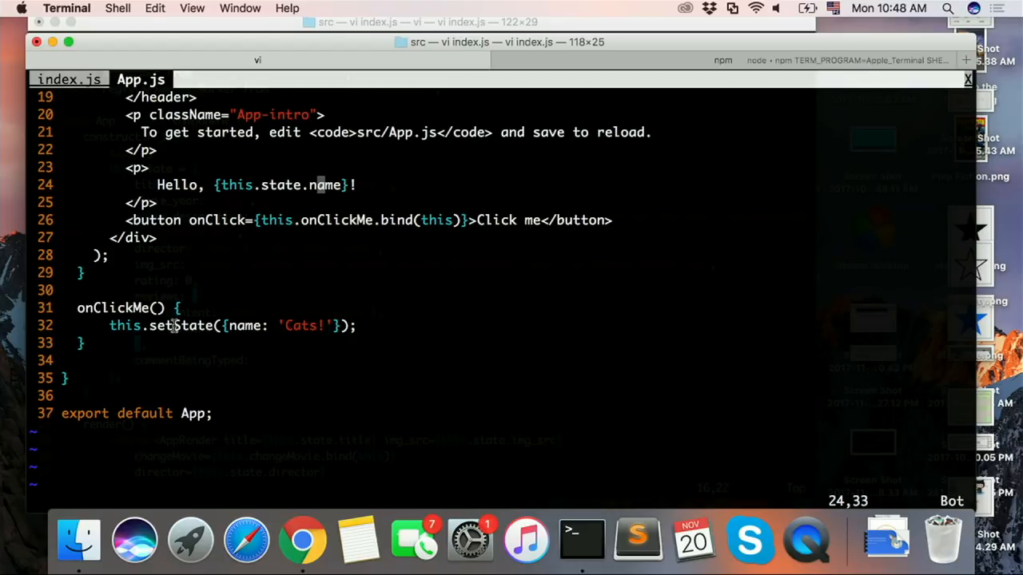
{"action": "left_click_drag", "start_coordinate": [150, 332], "coordinate": [221, 326]}
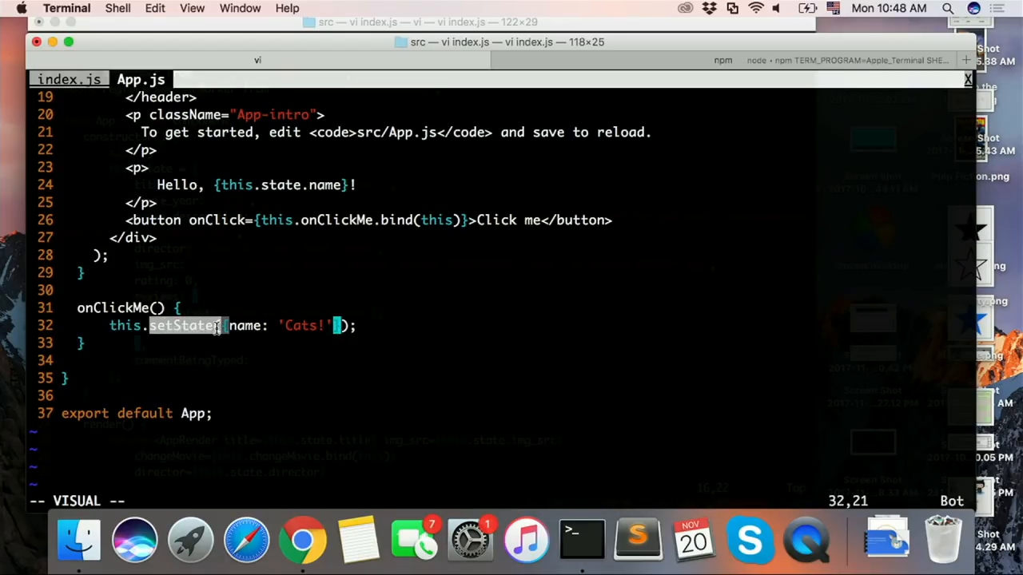
{"action": "left_click", "coordinate": [218, 327]}
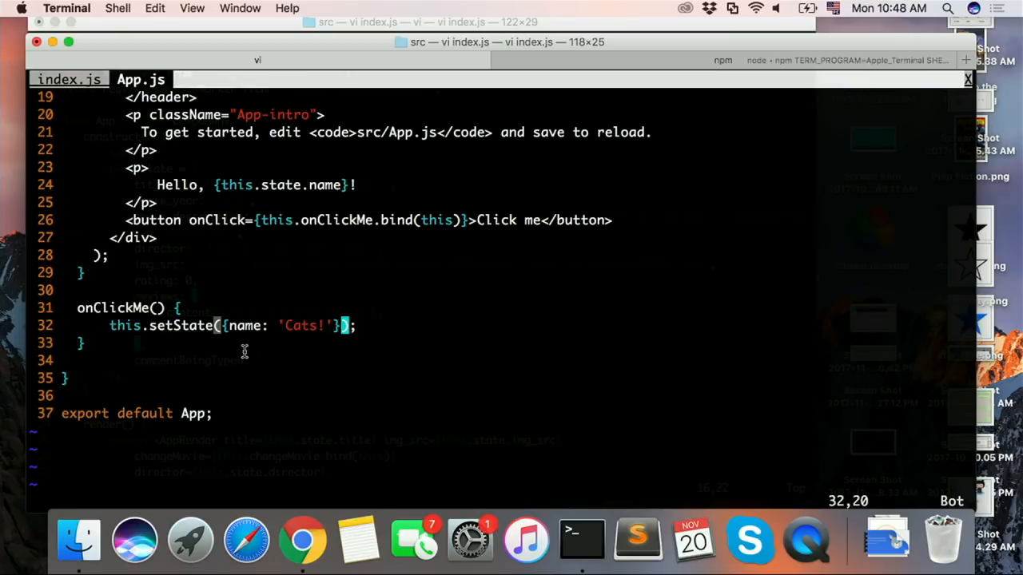
Step: Look over the render method's JSX up to the opening App div and save App.js
{"action": "scroll", "coordinate": [245, 348], "scroll_direction": "up", "scroll_amount": 3}
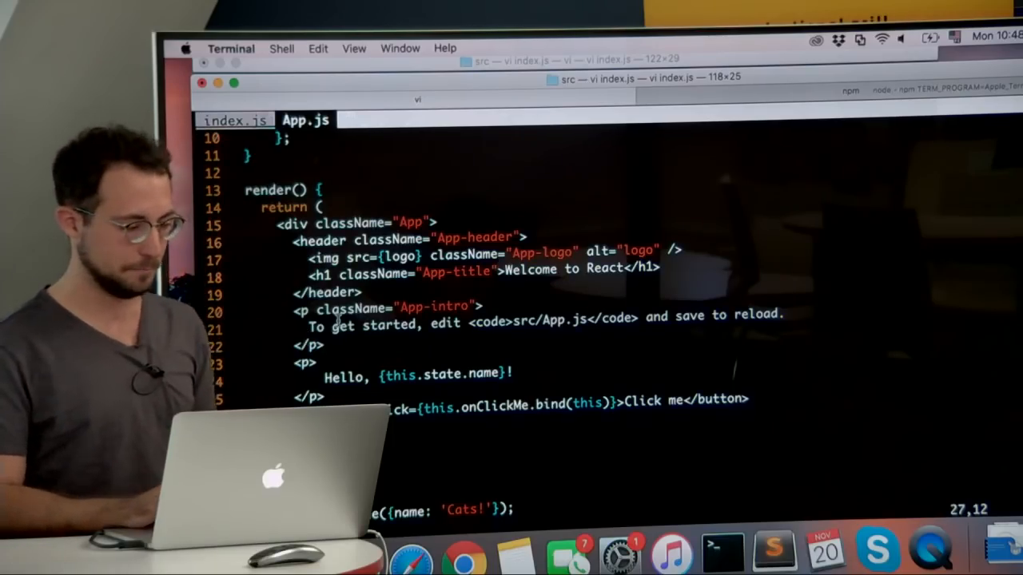
{"action": "key", "text": "k"}
{"action": "key", "text": "k"}
{"action": "key", "text": "k"}
{"action": "key", "text": "k"}
{"action": "key", "text": "k"}
{"action": "key", "text": "k"}
{"action": "key", "text": "k"}
{"action": "key", "text": "k"}
{"action": "key", "text": "k"}
{"action": "key", "text": "k"}
{"action": "key", "text": "k"}
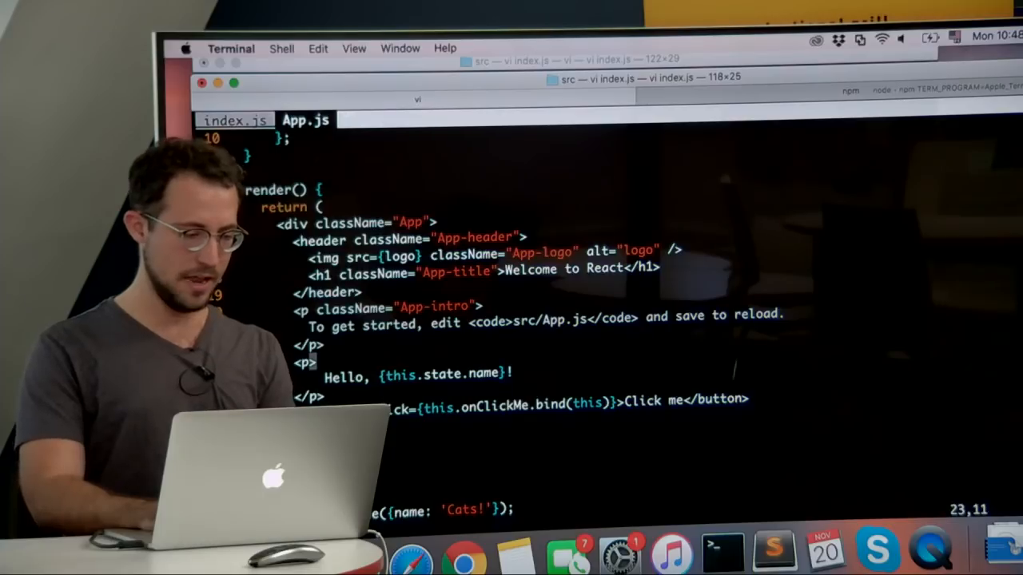
{"action": "type", "text": ":w"}
{"action": "key", "text": "Return"}
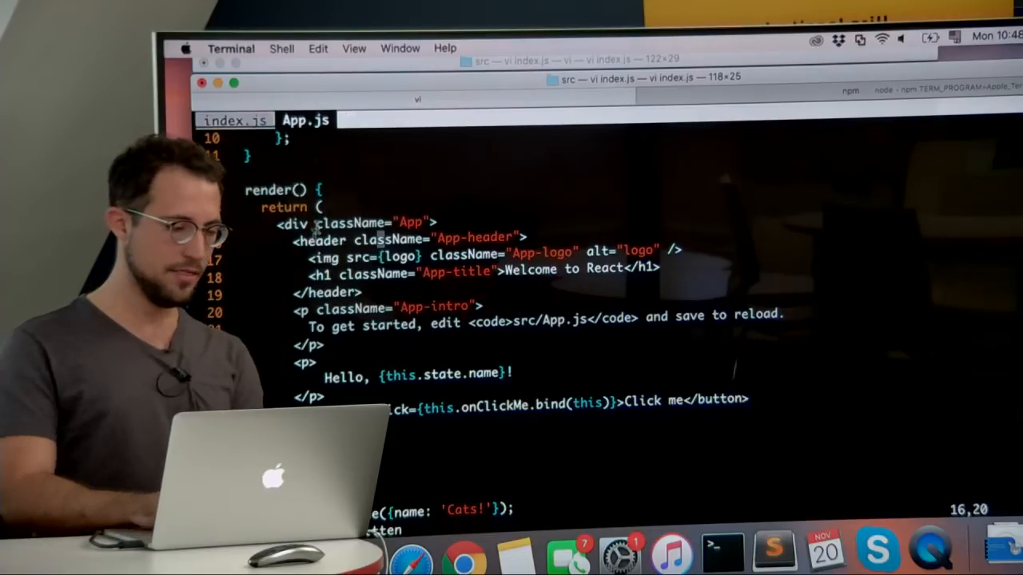
{"action": "key", "text": "k"}
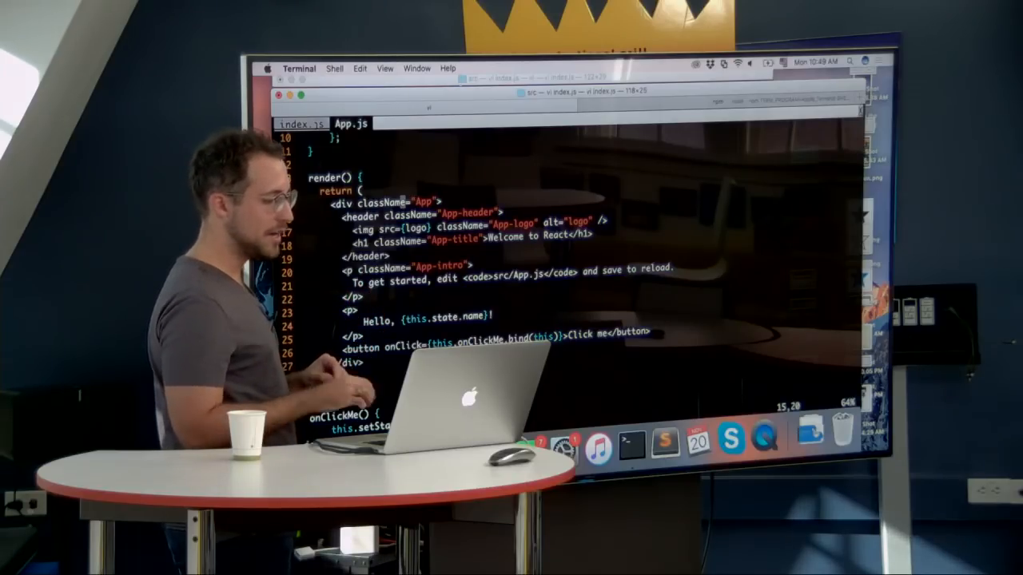
Step: Review the setState line in onClickMe against the state object in the constructor, ending at its name entry
{"action": "scroll", "coordinate": [355, 231], "scroll_direction": "down", "scroll_amount": 2}
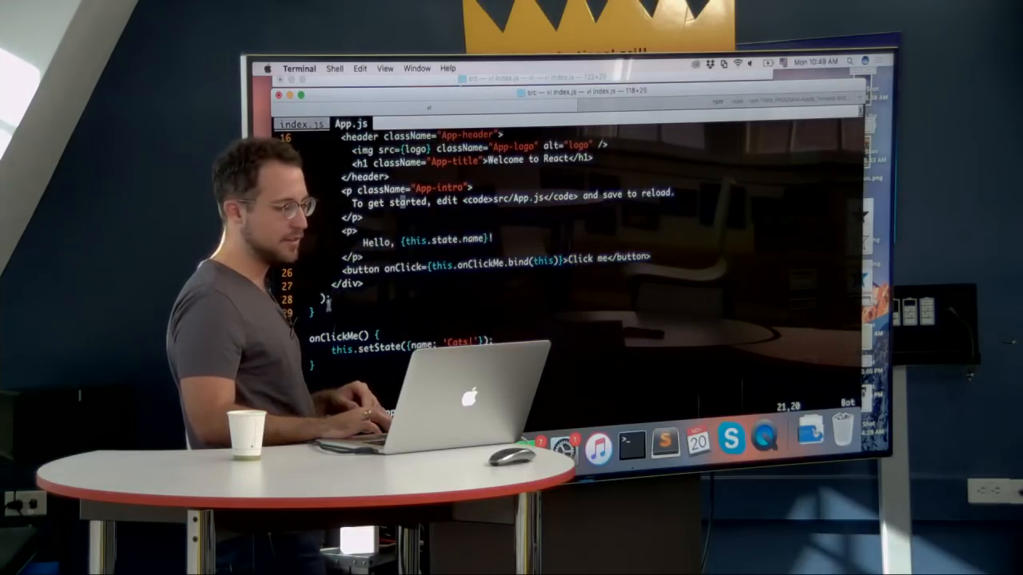
{"action": "left_click_drag", "start_coordinate": [333, 349], "coordinate": [485, 342]}
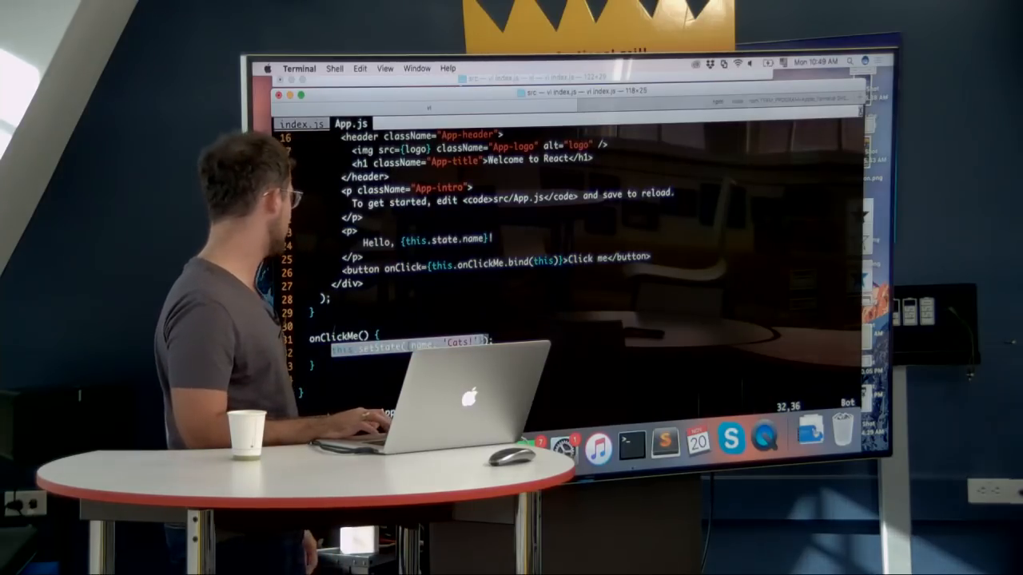
{"action": "scroll", "coordinate": [440, 336], "scroll_direction": "up", "scroll_amount": 5}
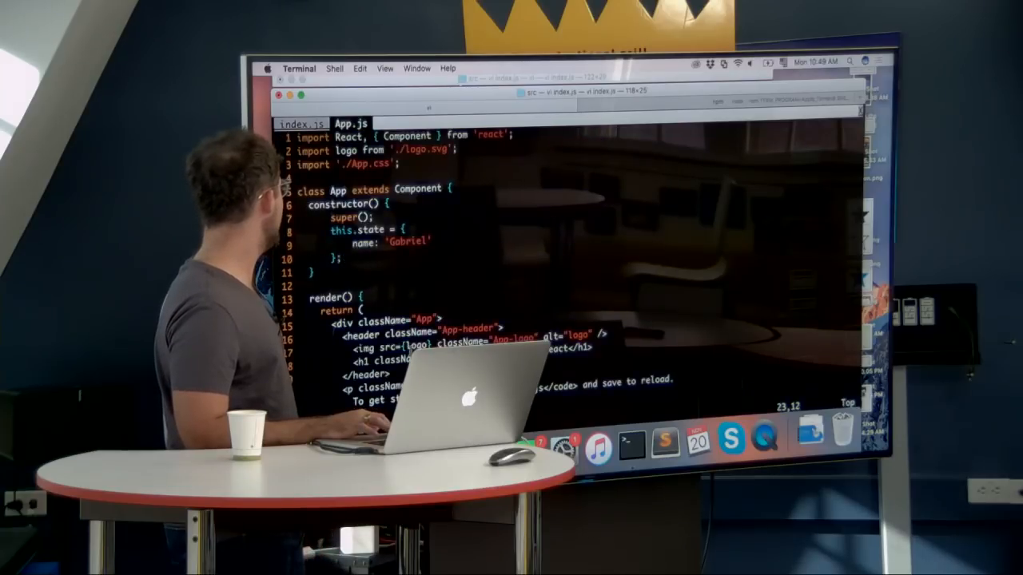
{"action": "scroll", "coordinate": [391, 344], "scroll_direction": "down", "scroll_amount": 6}
{"action": "scroll", "coordinate": [354, 299], "scroll_direction": "up", "scroll_amount": 1}
{"action": "scroll", "coordinate": [354, 299], "scroll_direction": "up", "scroll_amount": 1}
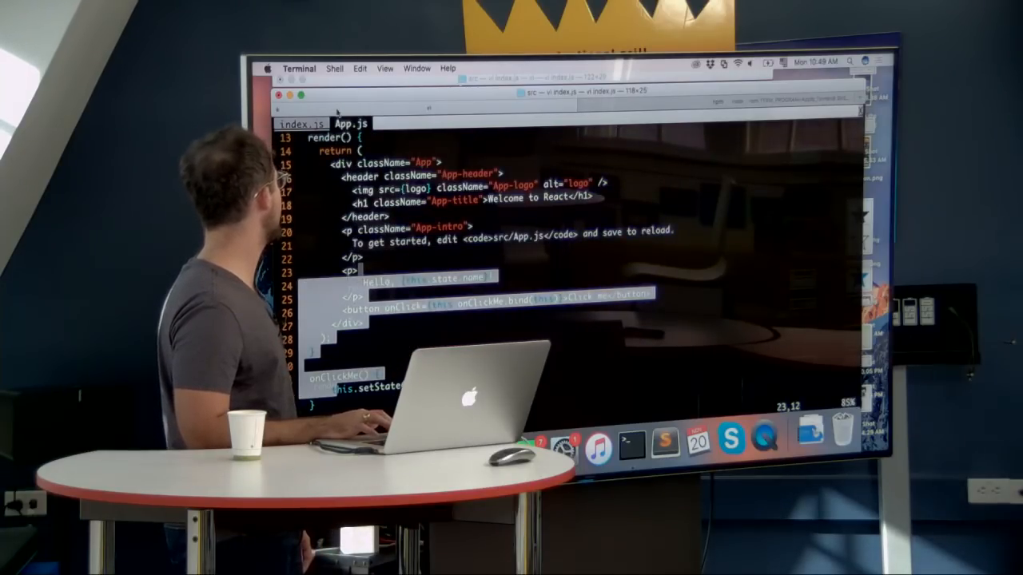
{"action": "left_click", "coordinate": [336, 137]}
{"action": "scroll", "coordinate": [335, 137], "scroll_direction": "up", "scroll_amount": 2}
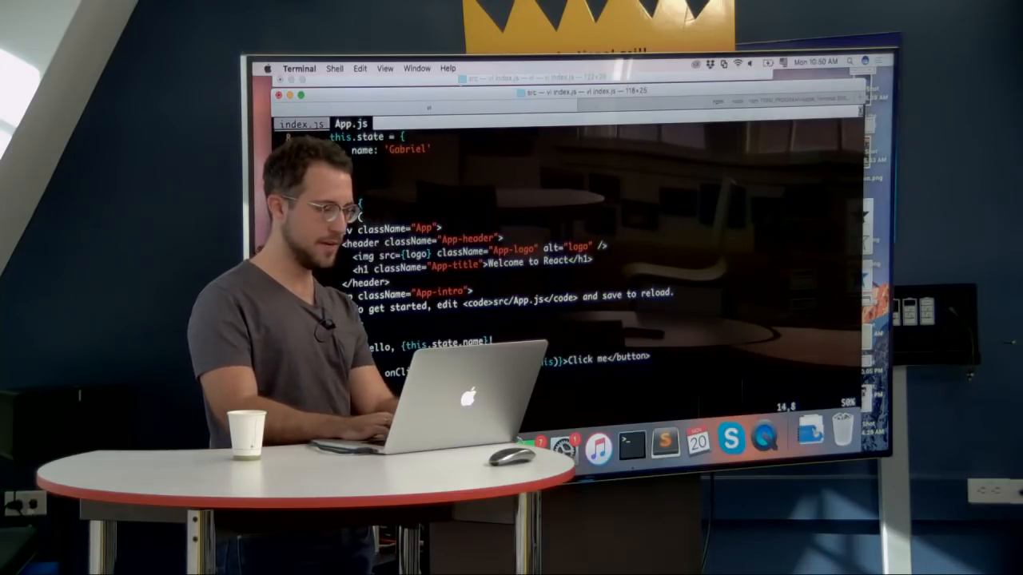
{"action": "key", "text": "k"}
{"action": "key", "text": "k"}
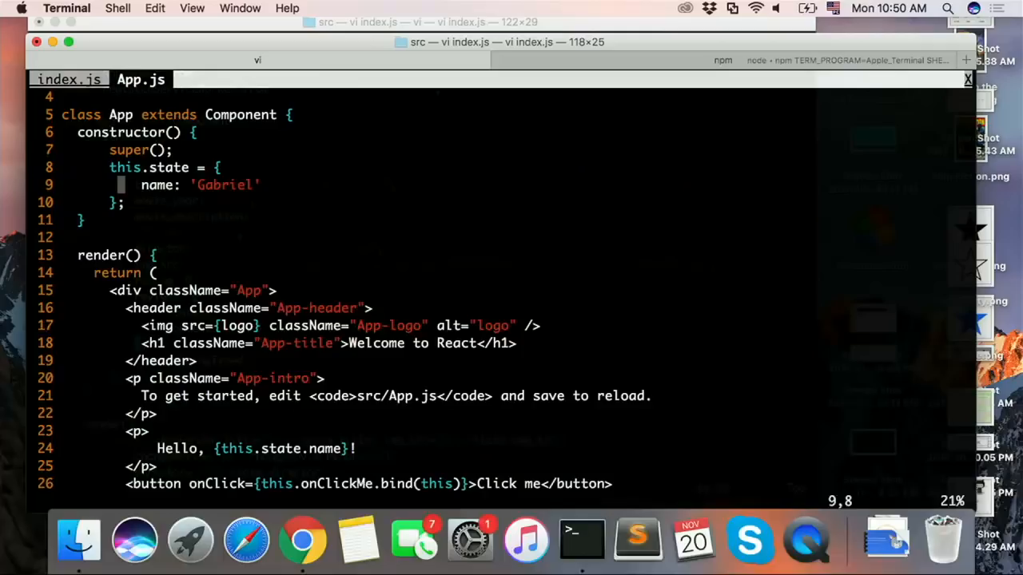
Step: Save App.js, switch to Chrome and bring up the movies document in Pagedraw, glancing at the Pagedraw documentation
{"action": "type", "text": ":w"}
{"action": "key", "text": "Return"}
{"action": "key", "text": "super+Tab"}
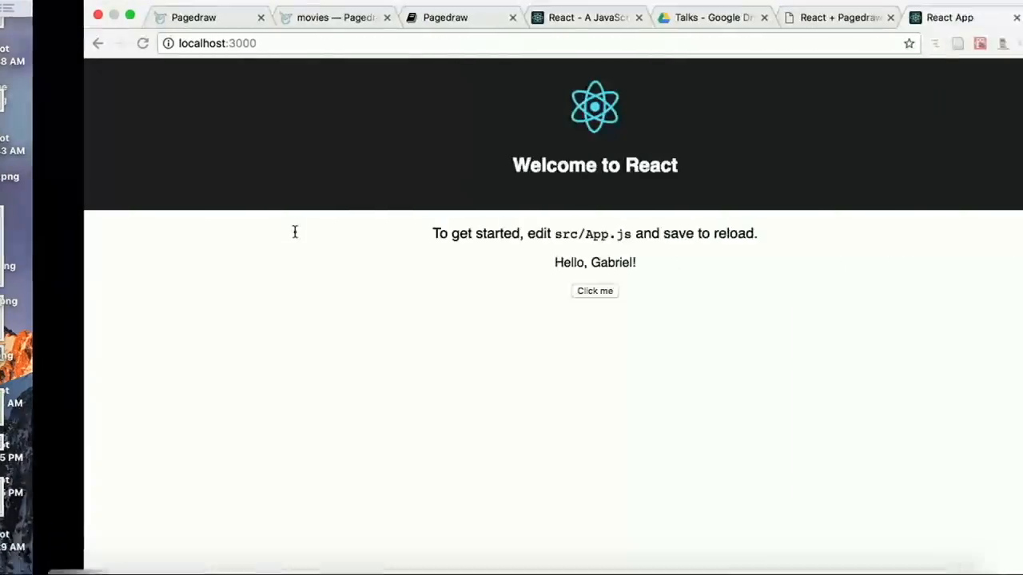
{"action": "left_click", "coordinate": [254, 19]}
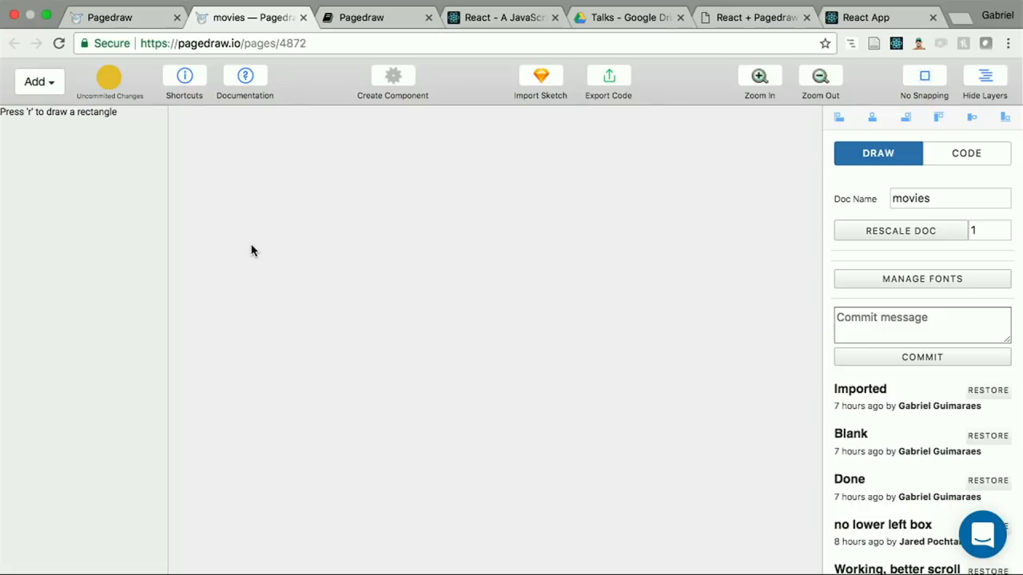
{"action": "left_click", "coordinate": [364, 8]}
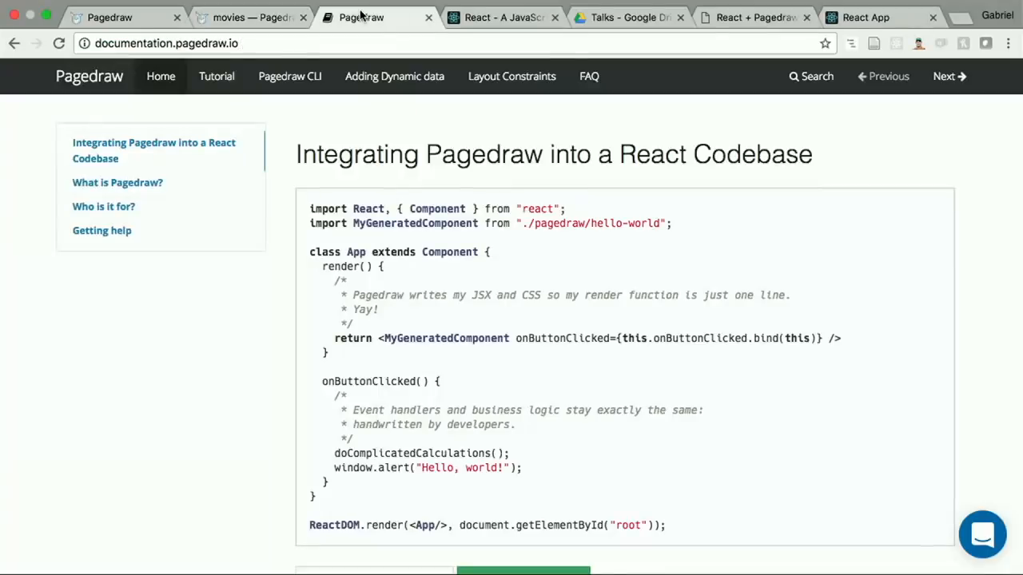
{"action": "left_click", "coordinate": [241, 26]}
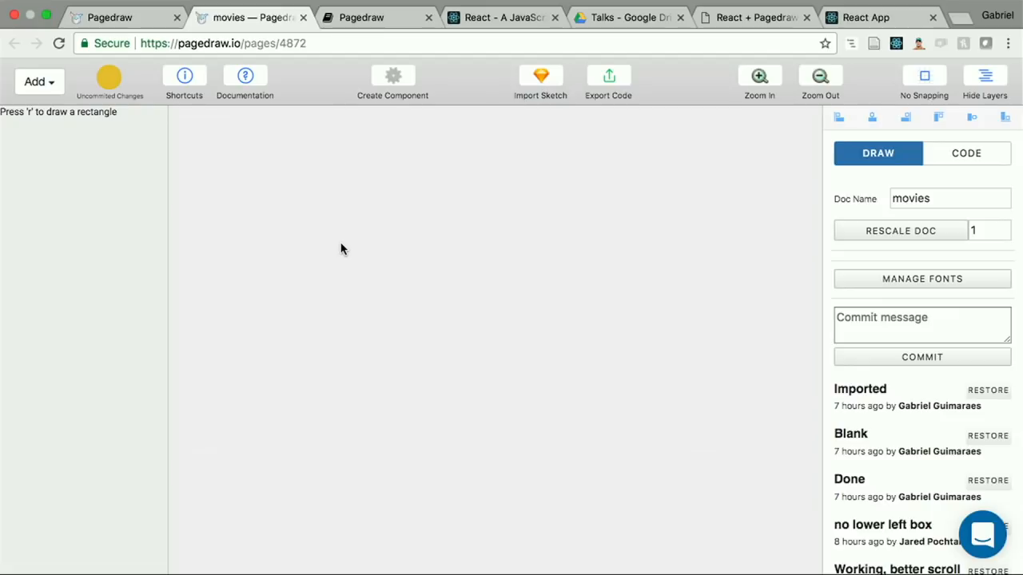
Step: Draw a rectangle about 504 by 313 on the empty canvas and an artboard about 699 by 641 around it
{"action": "mouse_move", "coordinate": [313, 184]}
{"action": "left_mouse_down"}
{"action": "mouse_move", "coordinate": [474, 338]}
{"action": "mouse_move", "coordinate": [509, 306]}
{"action": "left_mouse_up"}
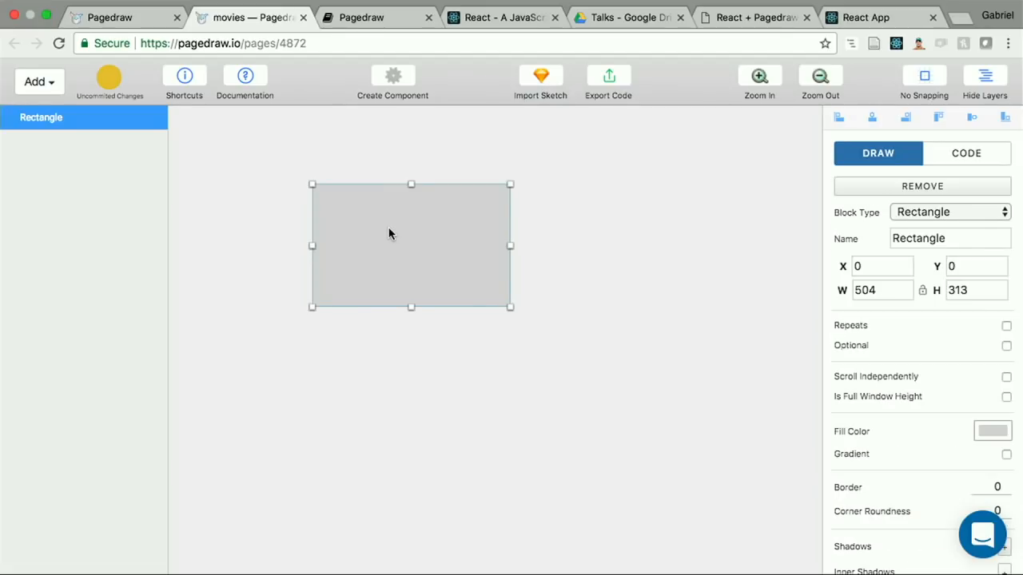
{"action": "left_click_drag", "start_coordinate": [260, 157], "coordinate": [534, 410]}
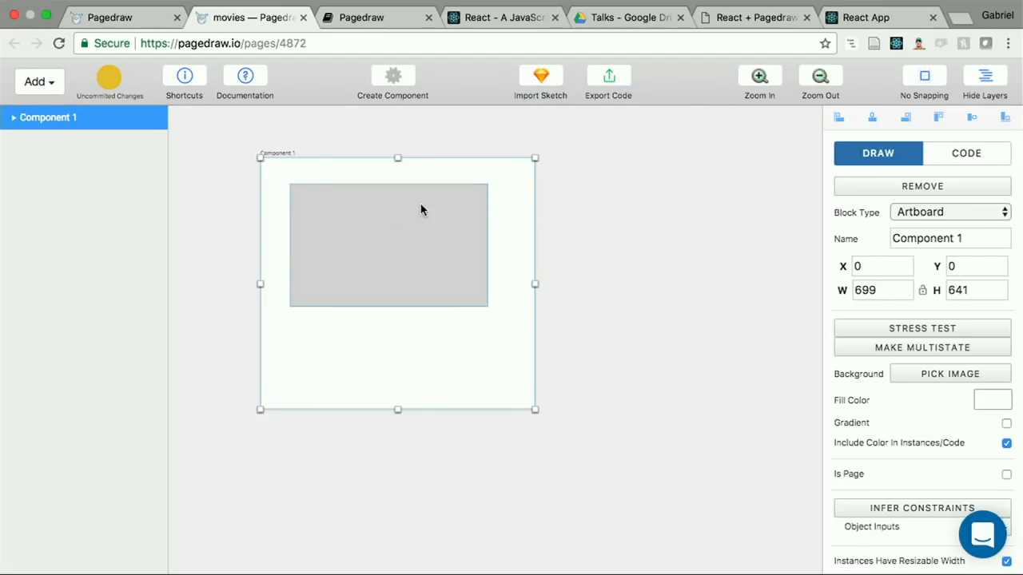
{"action": "scroll", "coordinate": [343, 218], "scroll_direction": "up", "scroll_amount": 5}
{"action": "scroll", "coordinate": [344, 218], "scroll_direction": "up", "scroll_amount": 1}
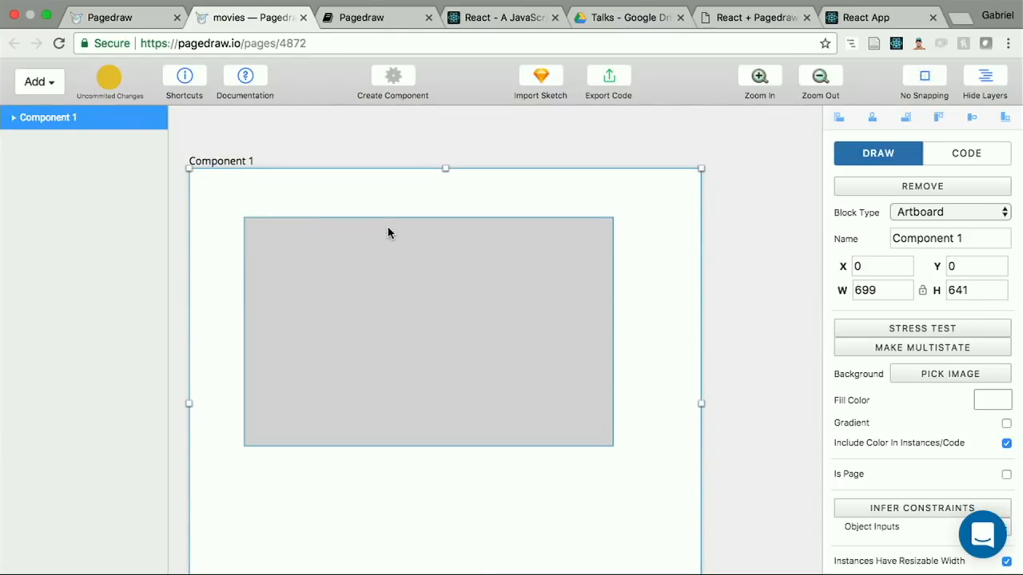
{"action": "scroll", "coordinate": [479, 262], "scroll_direction": "down", "scroll_amount": 1}
{"action": "scroll", "coordinate": [480, 262], "scroll_direction": "up", "scroll_amount": 1}
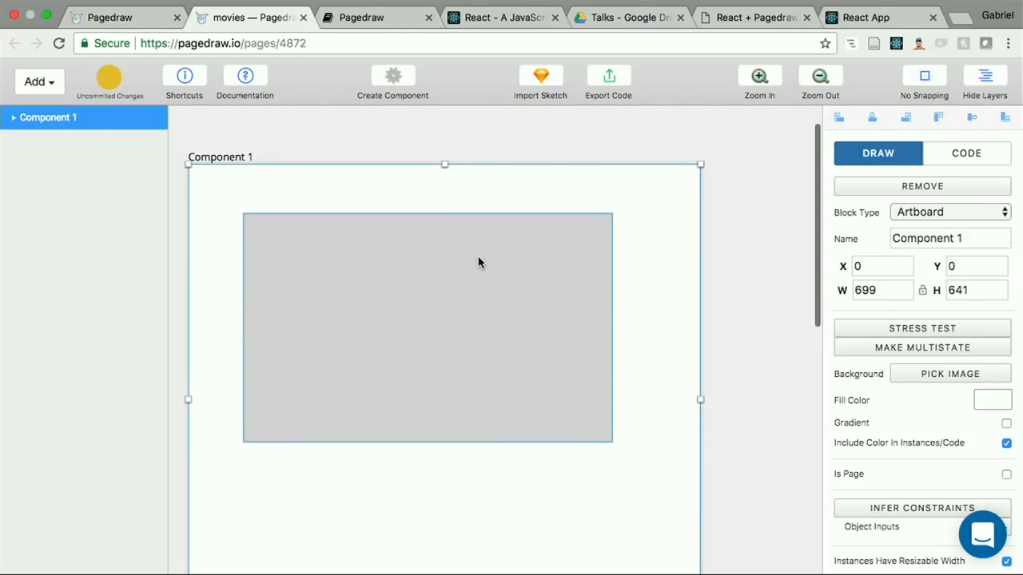
Step: View the exported React (JSX) code for component_1.jsx and component_1.css, close the export view and deselect the artboard
{"action": "left_click", "coordinate": [610, 80]}
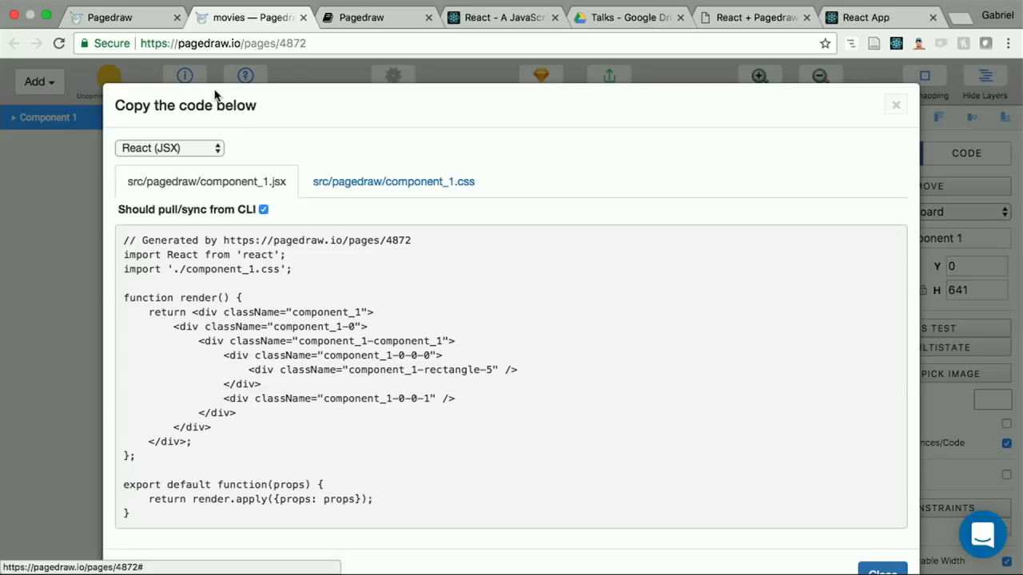
{"action": "left_click", "coordinate": [354, 179]}
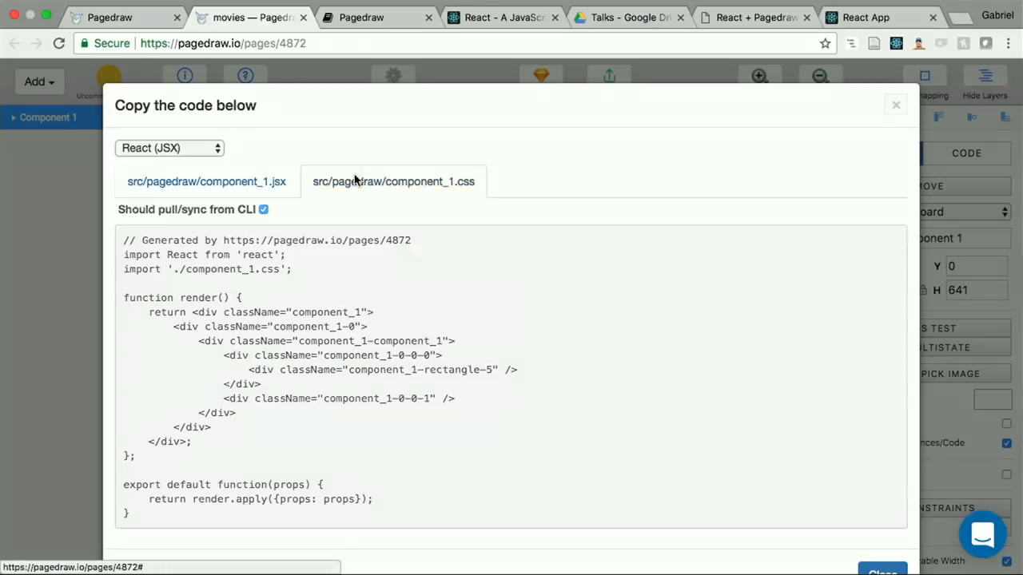
{"action": "left_click", "coordinate": [66, 363]}
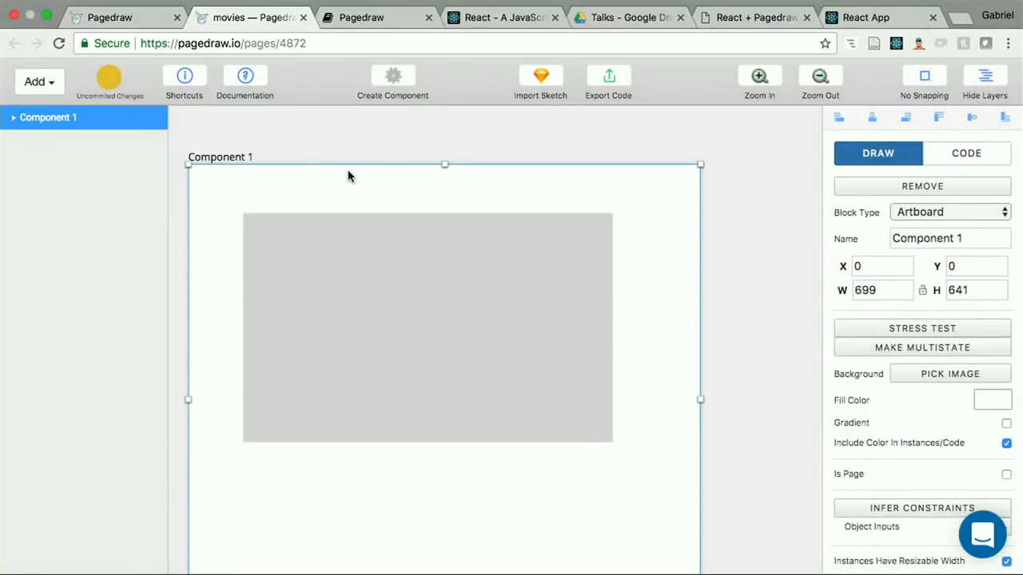
{"action": "left_click", "coordinate": [392, 142]}
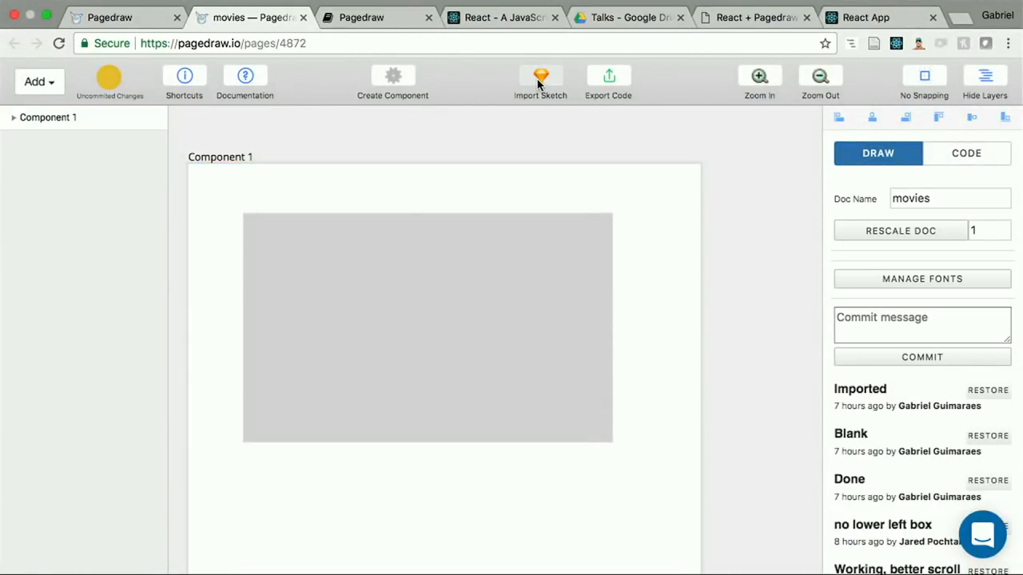
Step: Import Pulp-Fiction-v2.sketch into the movies document with Overwrite enabled
{"action": "key", "text": "ctrl+Left"}
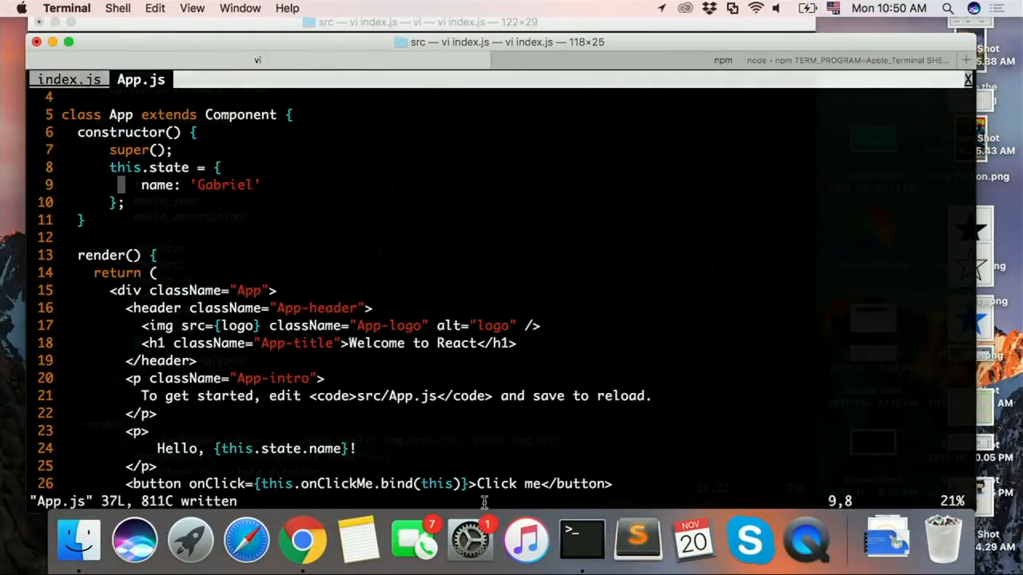
{"action": "key", "text": "ctrl+Right"}
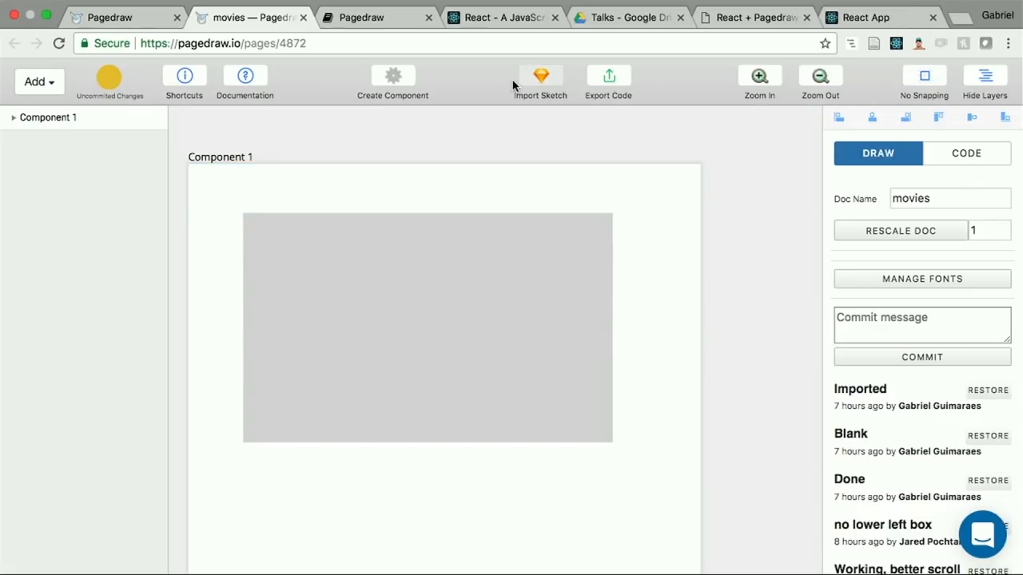
{"action": "left_click", "coordinate": [543, 77]}
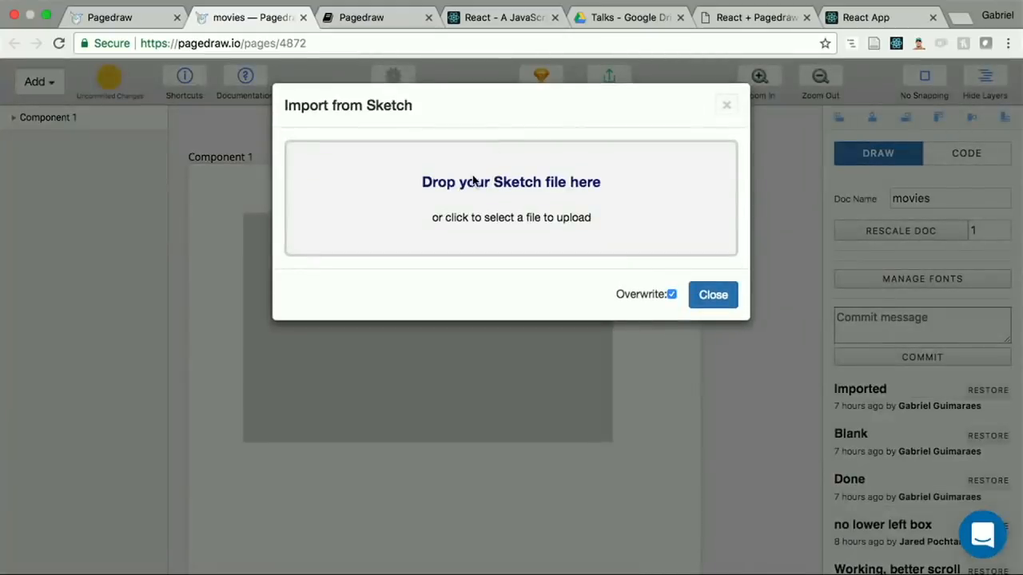
{"action": "left_click", "coordinate": [442, 171]}
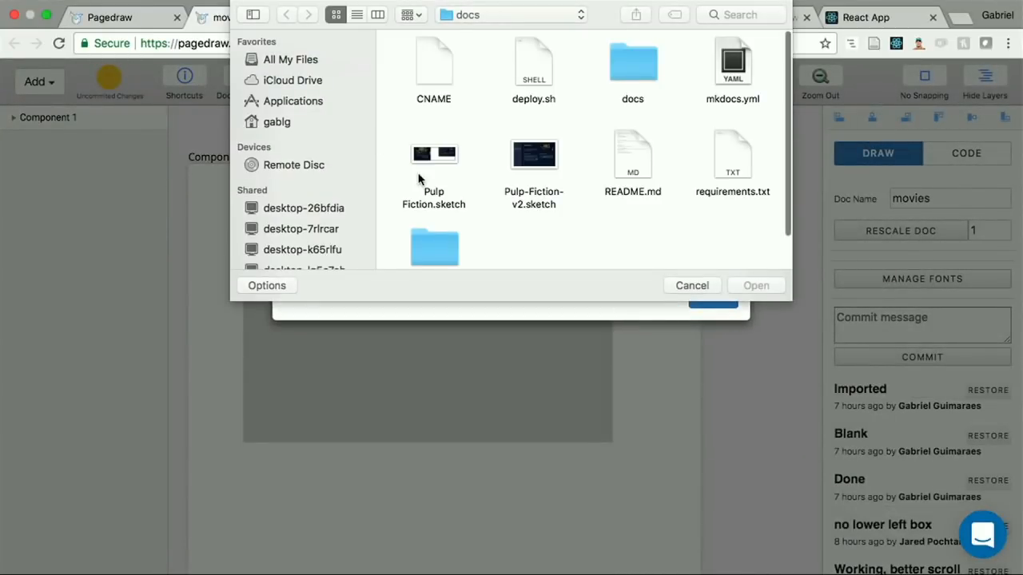
{"action": "scroll", "coordinate": [420, 183], "scroll_direction": "down", "scroll_amount": 1}
{"action": "double_click", "coordinate": [524, 144]}
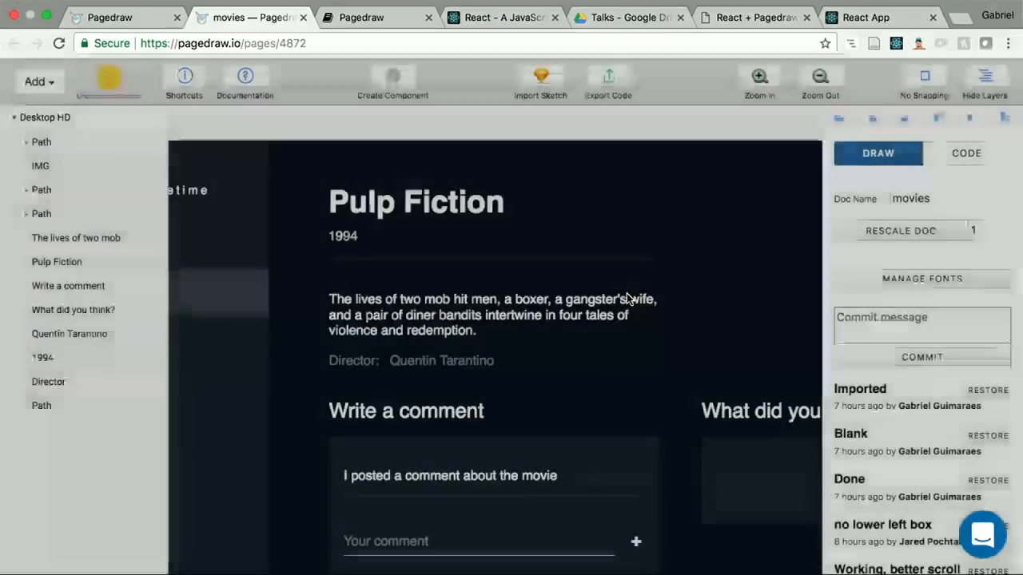
{"action": "key", "text": "super+minus"}
{"action": "key", "text": "super+minus"}
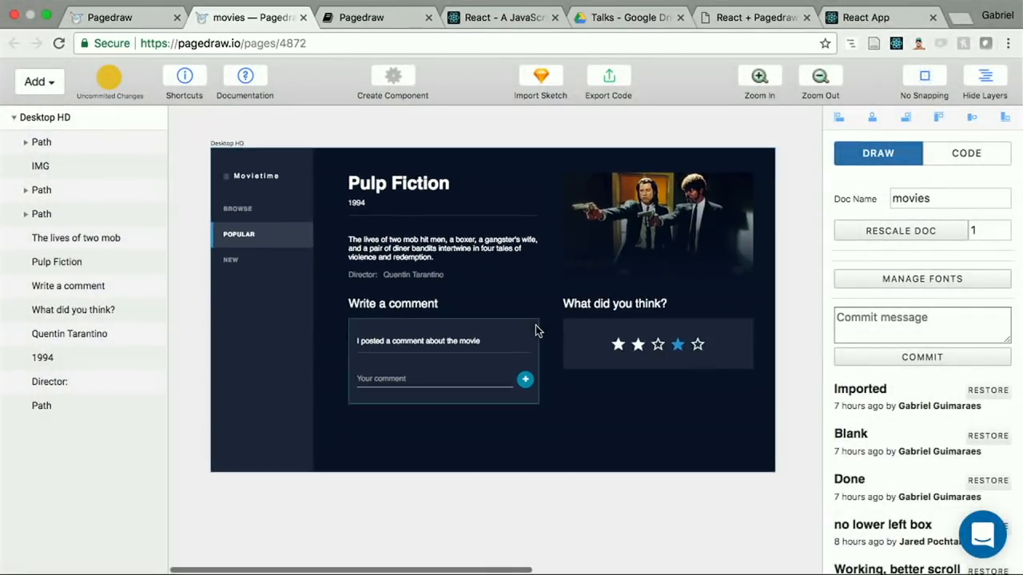
Step: Launch Sketch and open Pulp-Fiction-v2.sketch to look over the original Desktop HD design
{"action": "key", "text": "ctrl+Left"}
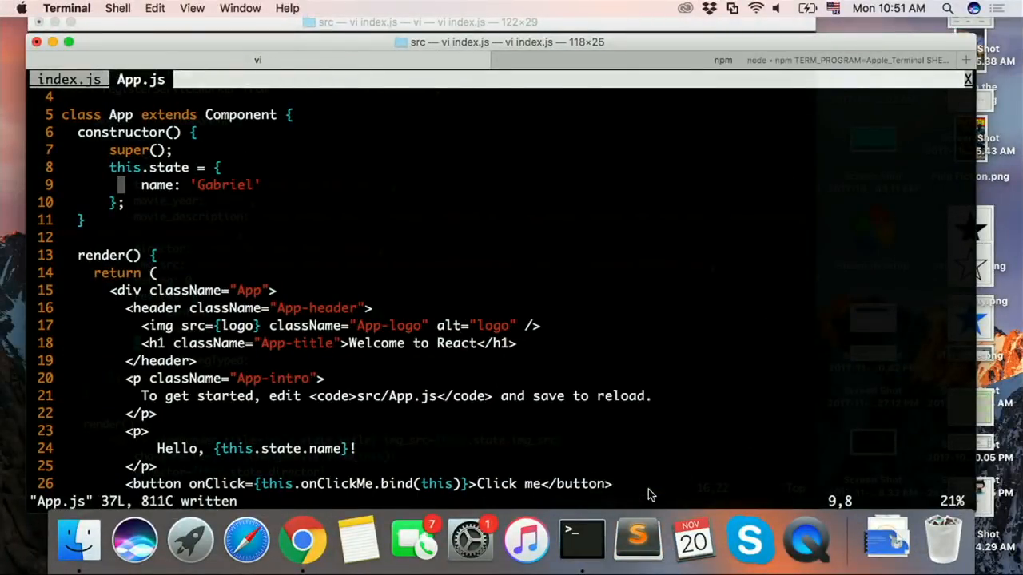
{"action": "key", "text": "F4"}
{"action": "type", "text": "sketch"}
{"action": "key", "text": "Return"}
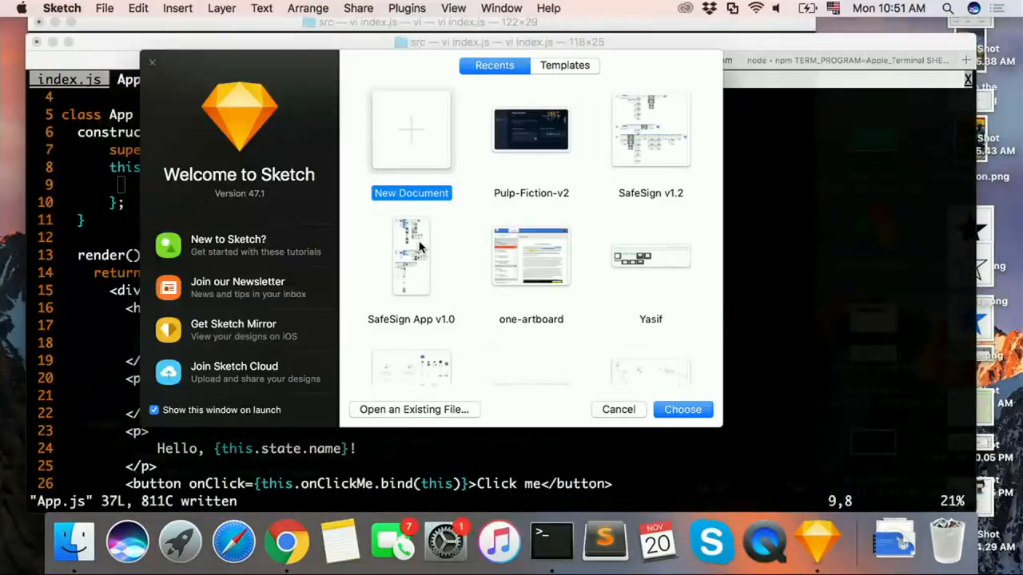
{"action": "left_click", "coordinate": [534, 167]}
{"action": "double_click", "coordinate": [533, 167]}
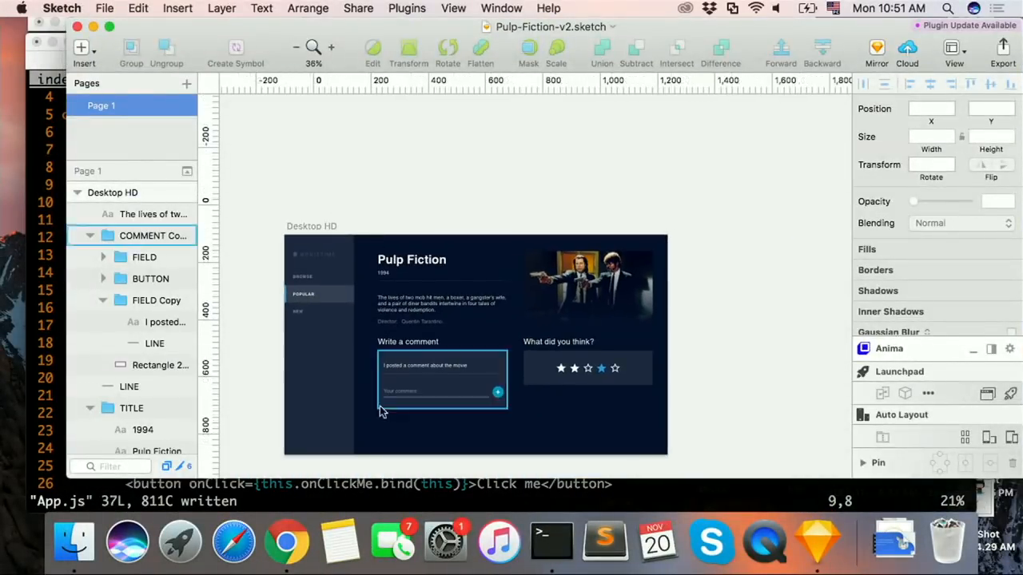
{"action": "scroll", "coordinate": [466, 368], "scroll_direction": "down", "scroll_amount": 1}
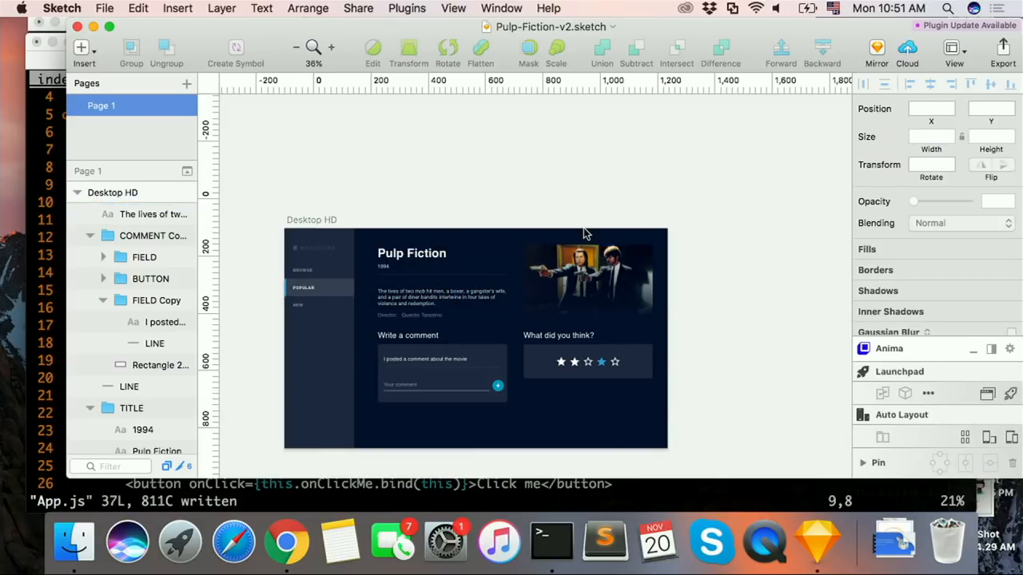
Step: Return to Chrome and open movie-tutorial.surge.sh in a new tab
{"action": "key", "text": "ctrl+Right"}
{"action": "scroll", "coordinate": [568, 258], "scroll_direction": "up", "scroll_amount": 2}
{"action": "key", "text": "super+t"}
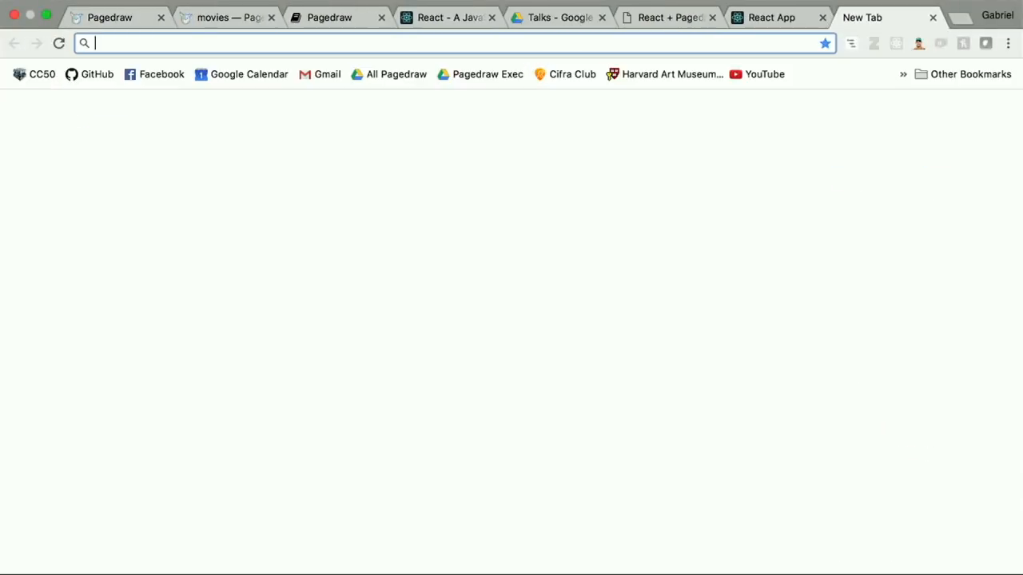
{"action": "type", "text": "movie"}
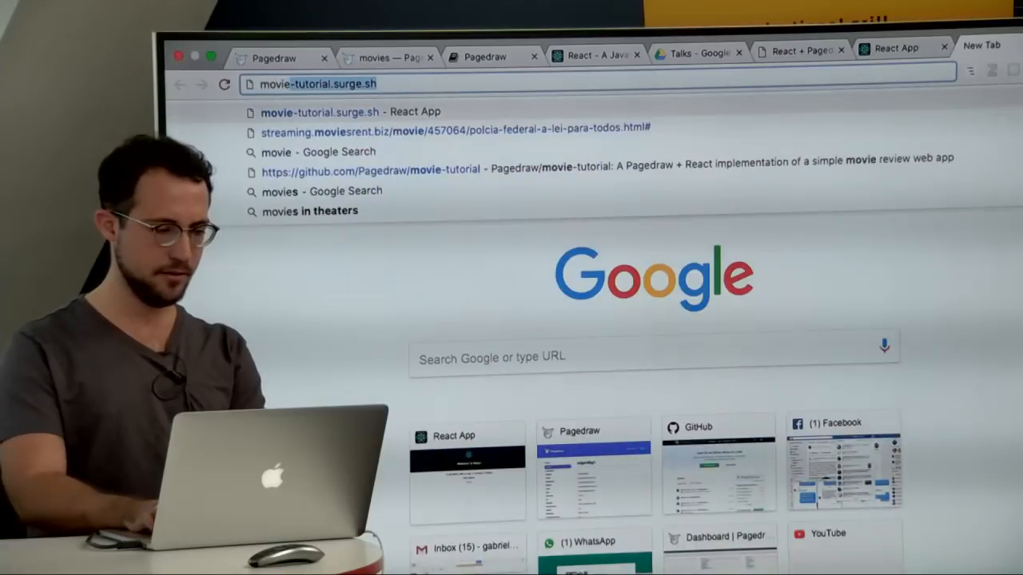
{"action": "key", "text": "Return"}
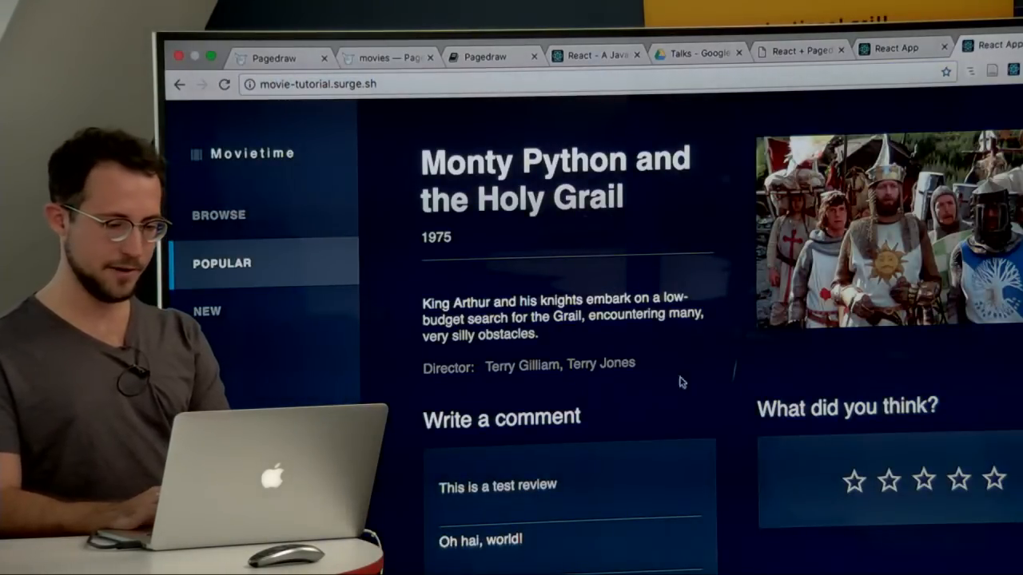
Step: Look over the finished movie page and post the comment "Hai I love this movie"
{"action": "scroll", "coordinate": [562, 185], "scroll_direction": "down", "scroll_amount": 3}
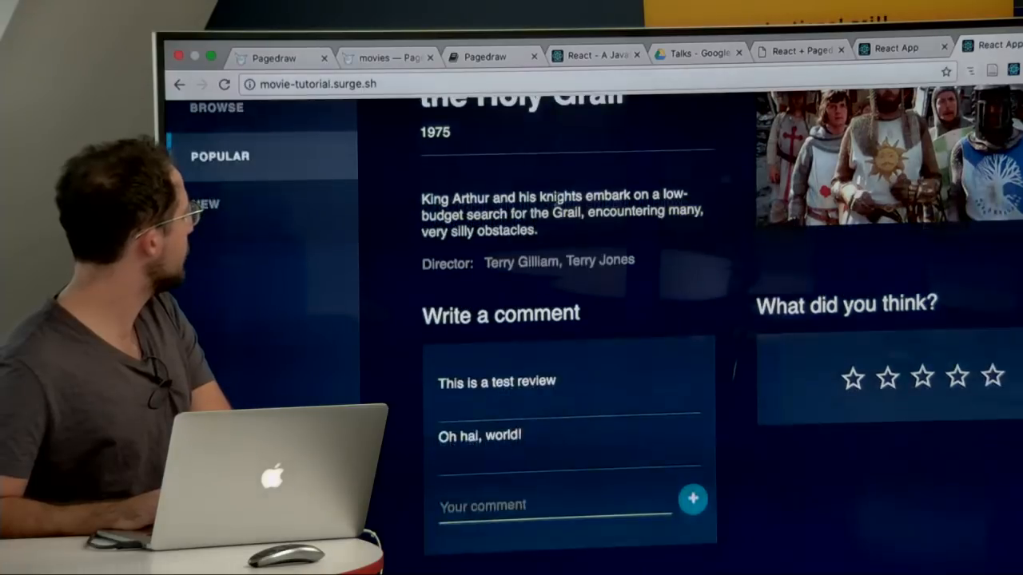
{"action": "scroll", "coordinate": [562, 186], "scroll_direction": "up", "scroll_amount": 3}
{"action": "scroll", "coordinate": [559, 207], "scroll_direction": "down", "scroll_amount": 1}
{"action": "scroll", "coordinate": [557, 226], "scroll_direction": "down", "scroll_amount": 1}
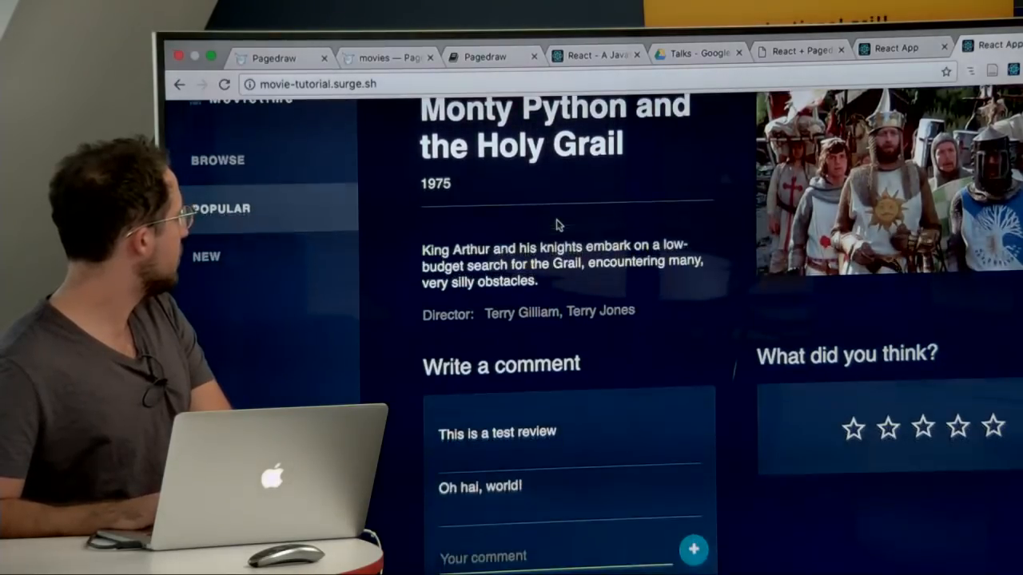
{"action": "scroll", "coordinate": [537, 164], "scroll_direction": "up", "scroll_amount": 1}
{"action": "scroll", "coordinate": [548, 191], "scroll_direction": "down", "scroll_amount": 3}
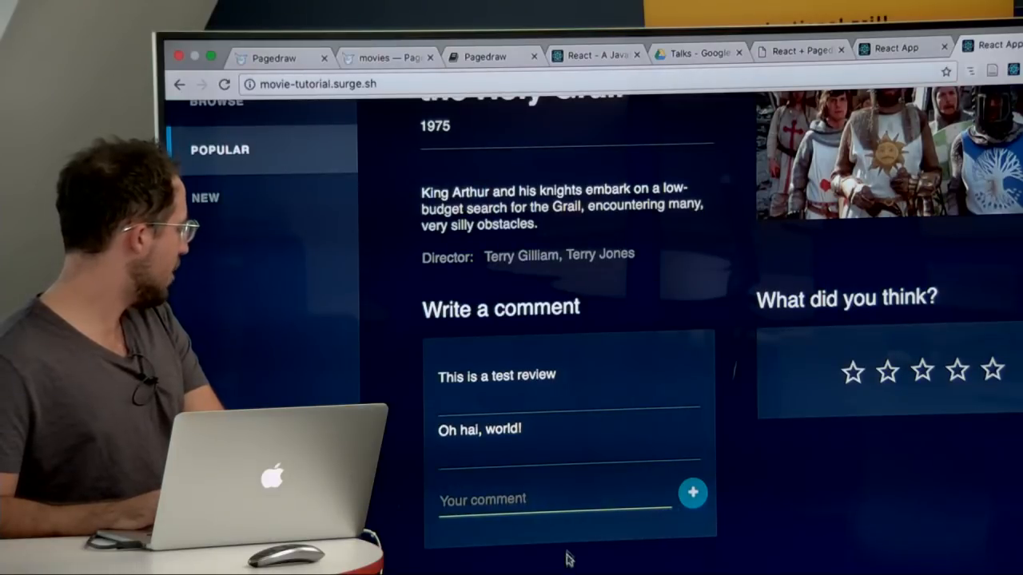
{"action": "left_click", "coordinate": [573, 506]}
{"action": "type", "text": "Ha"}
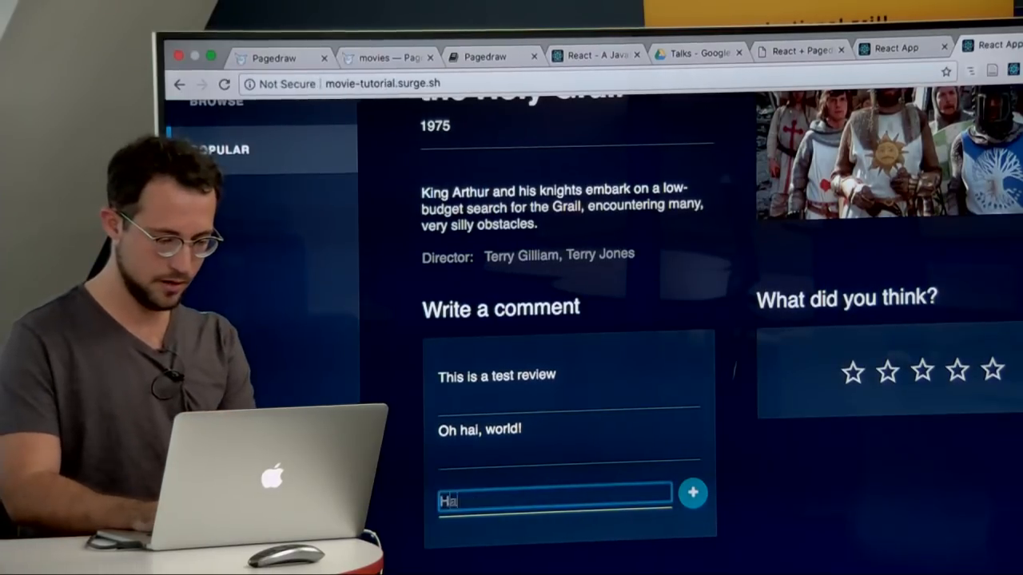
{"action": "type", "text": "! I love this movie"}
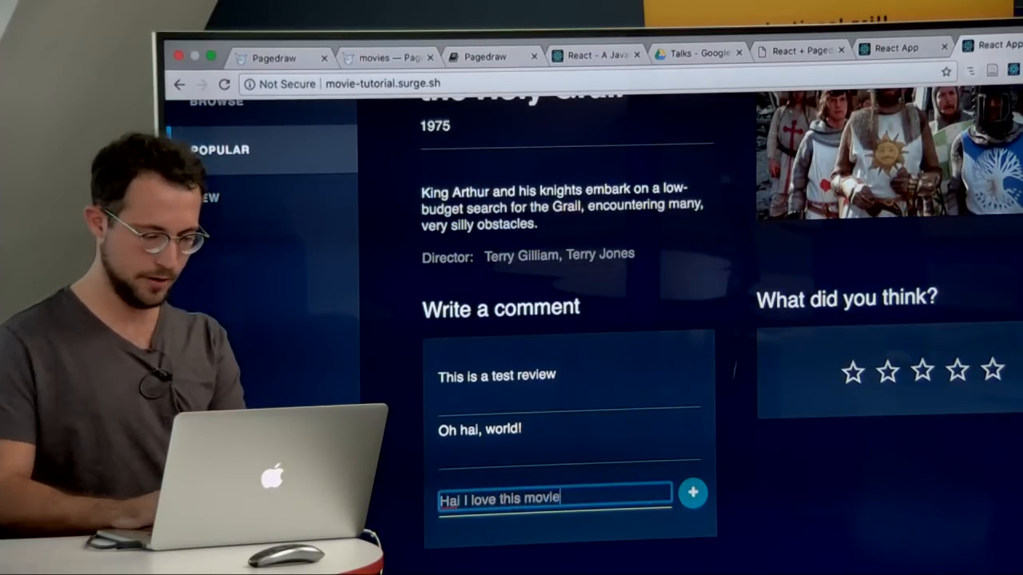
{"action": "left_click", "coordinate": [692, 494]}
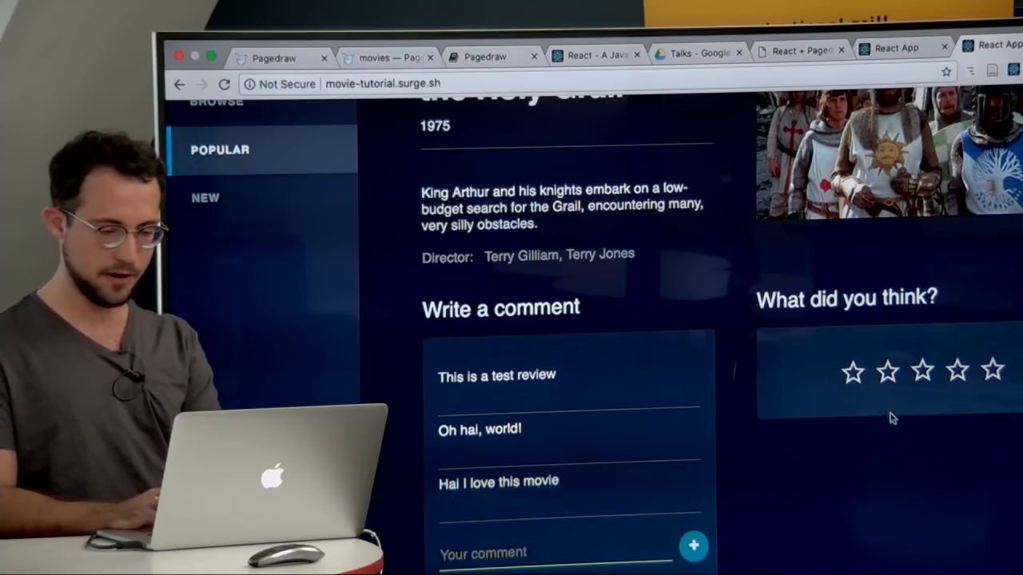
Step: Try several star ratings under What did you think? and settle on two stars
{"action": "scroll", "coordinate": [891, 418], "scroll_direction": "up", "scroll_amount": 2}
{"action": "left_click", "coordinate": [921, 429]}
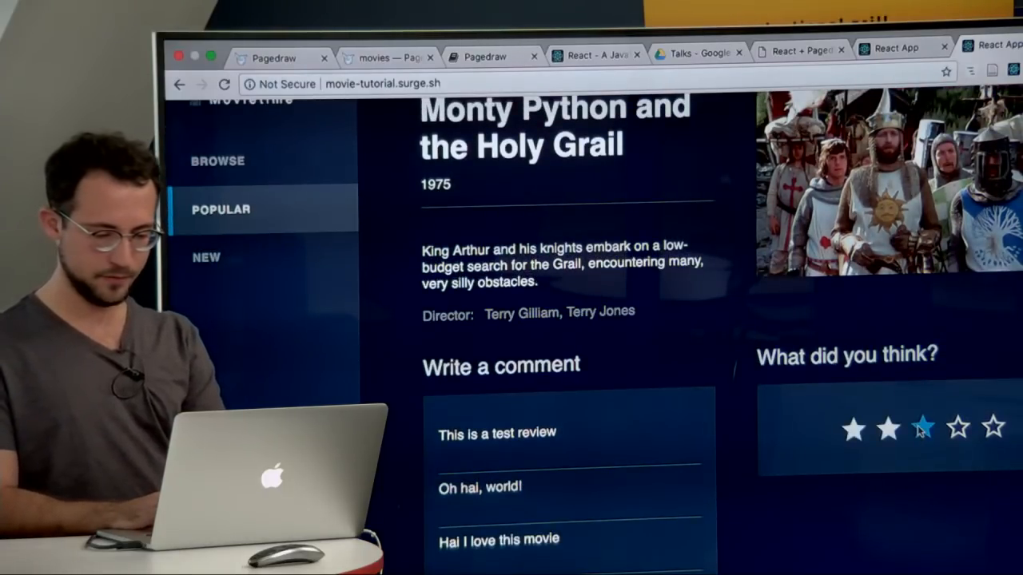
{"action": "left_click", "coordinate": [957, 427]}
{"action": "left_click", "coordinate": [922, 427]}
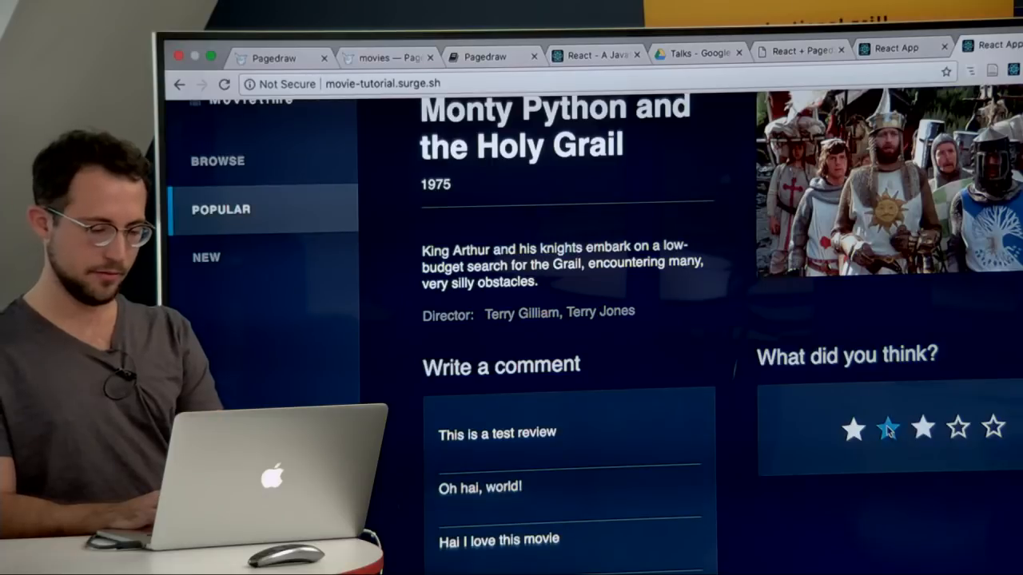
{"action": "left_click", "coordinate": [887, 430]}
Step: Change the displayed movie through its picture, and close the movie-tutorial.surge.sh tab
{"action": "scroll", "coordinate": [887, 428], "scroll_direction": "up", "scroll_amount": 1}
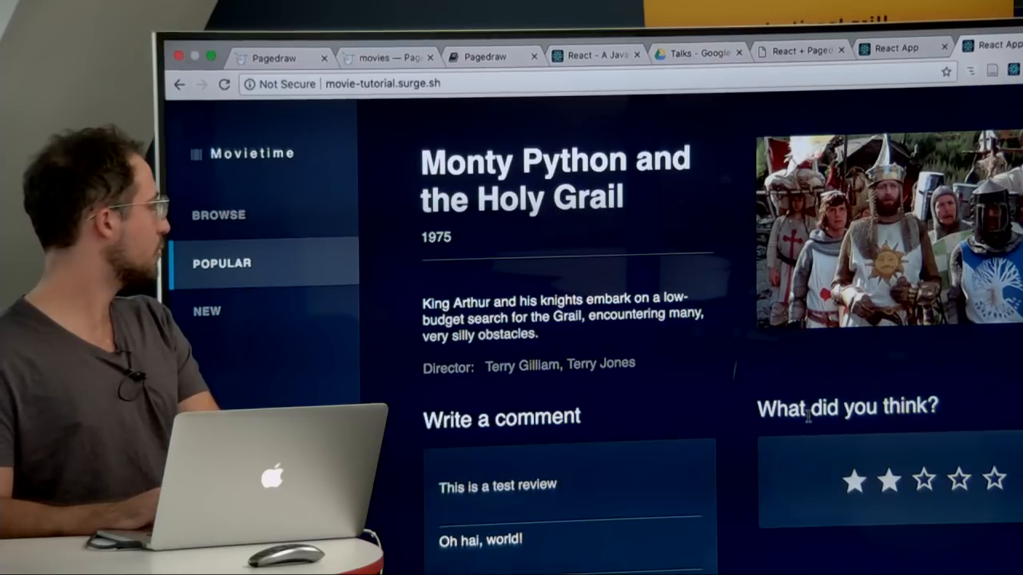
{"action": "left_click", "coordinate": [878, 182]}
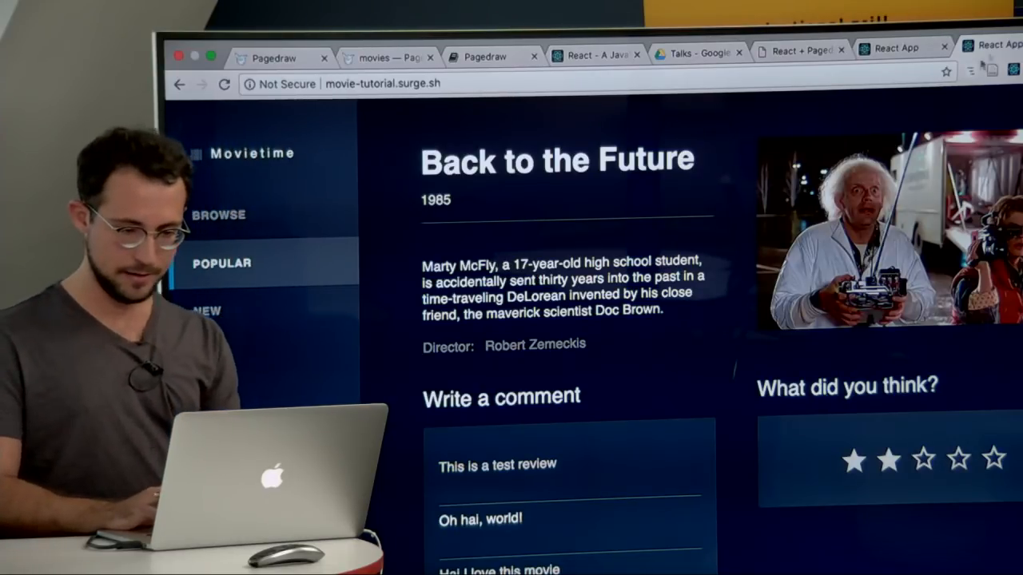
{"action": "key", "text": "super+w"}
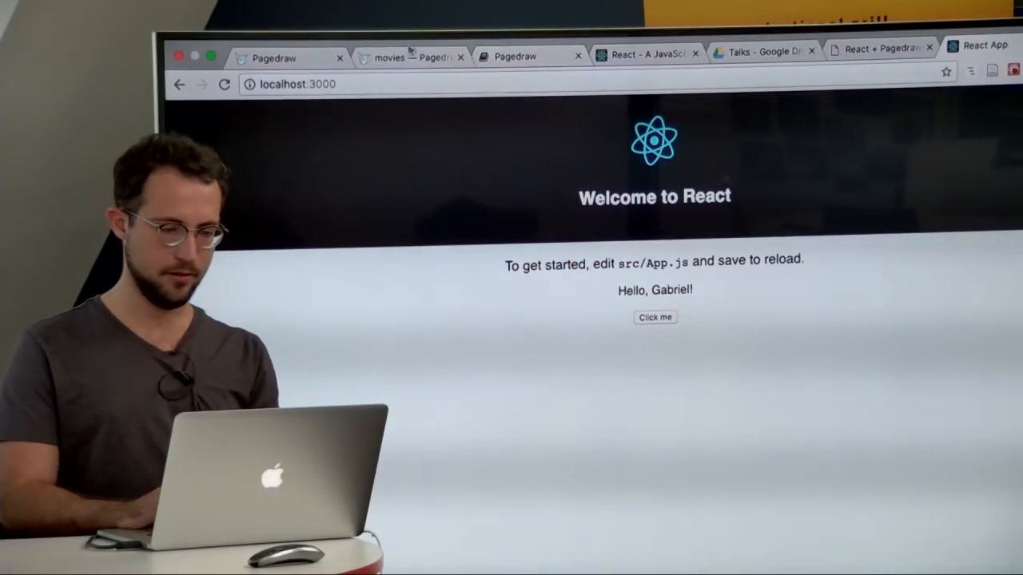
Step: Return to the movies document in Pagedraw in its browser tab
{"action": "key", "text": "super+alt+Left"}
{"action": "key", "text": "super+alt+Left"}
{"action": "key", "text": "super+alt+Left"}
{"action": "key", "text": "super+alt+Left"}
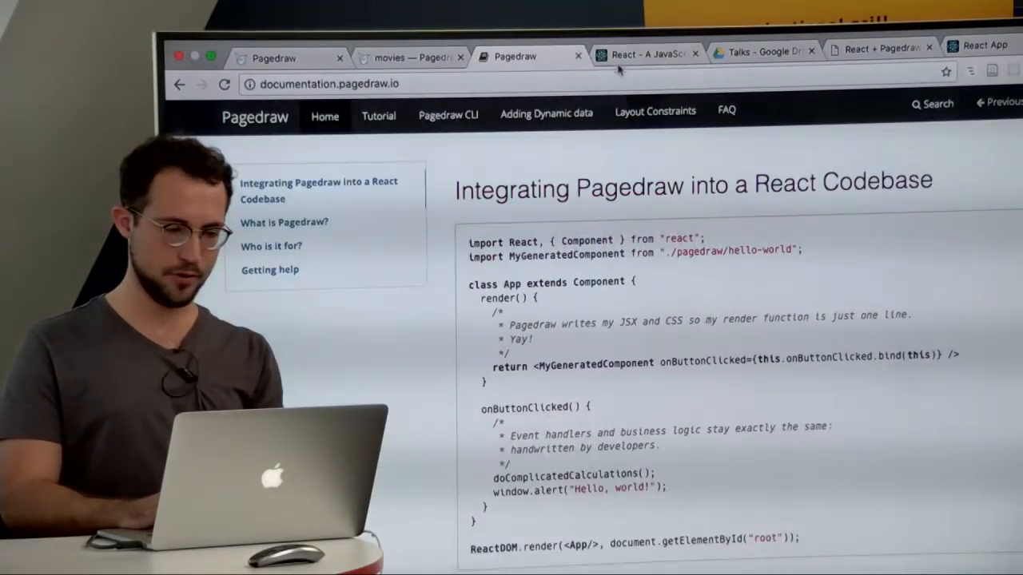
{"action": "left_click", "coordinate": [411, 56]}
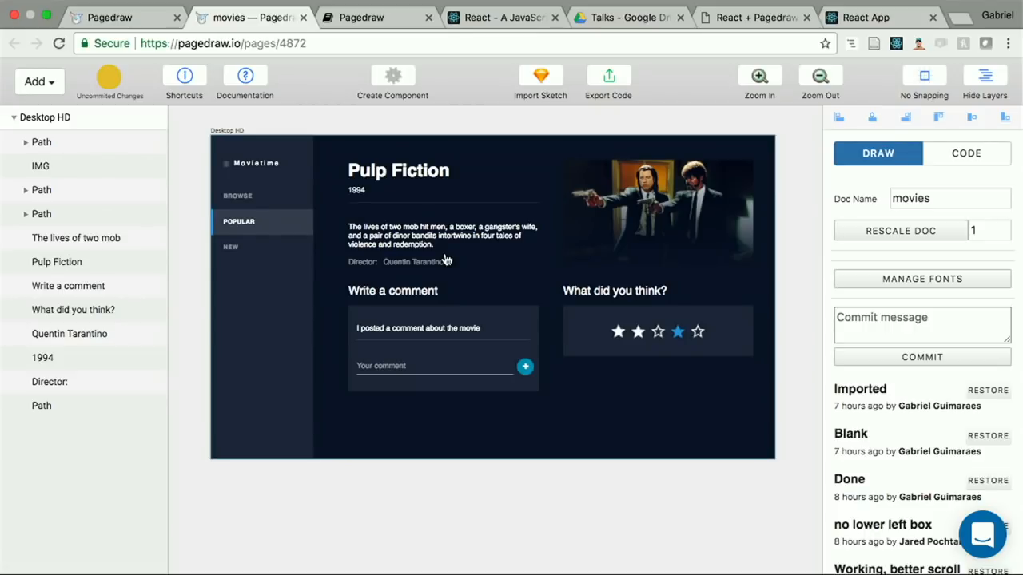
Step: Mark the movie title, year, description, director name, posted comment and movie picture as dynamic, and leave the dynamic marking mode
{"action": "left_click", "coordinate": [397, 178]}
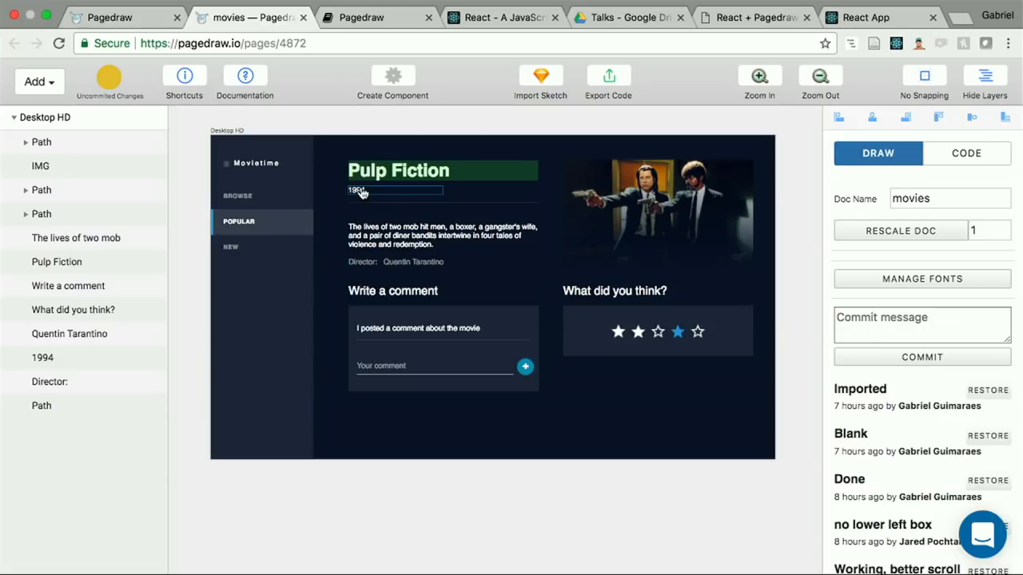
{"action": "left_click", "coordinate": [361, 192]}
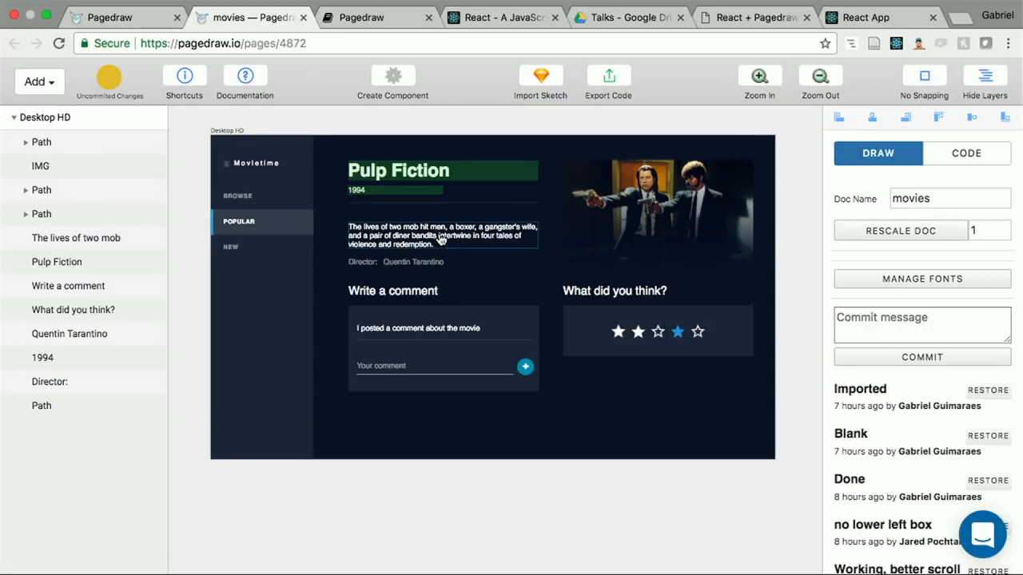
{"action": "left_click", "coordinate": [440, 240]}
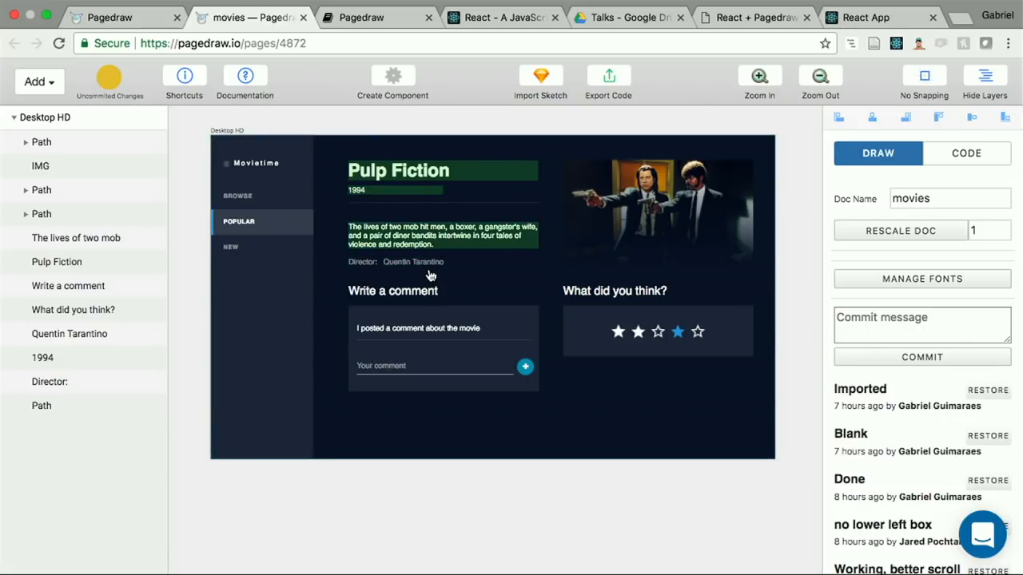
{"action": "left_click", "coordinate": [430, 267]}
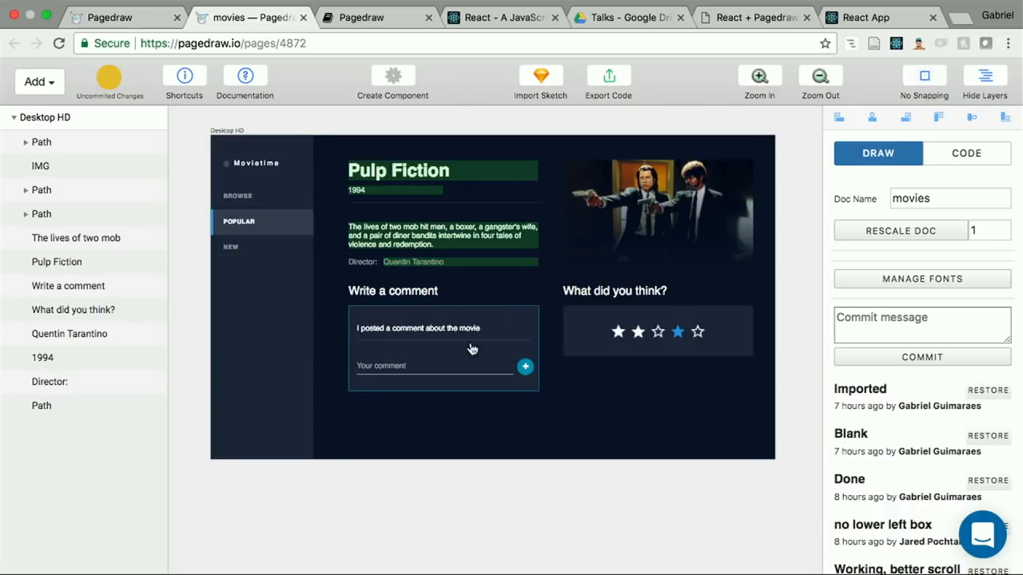
{"action": "left_click", "coordinate": [428, 334]}
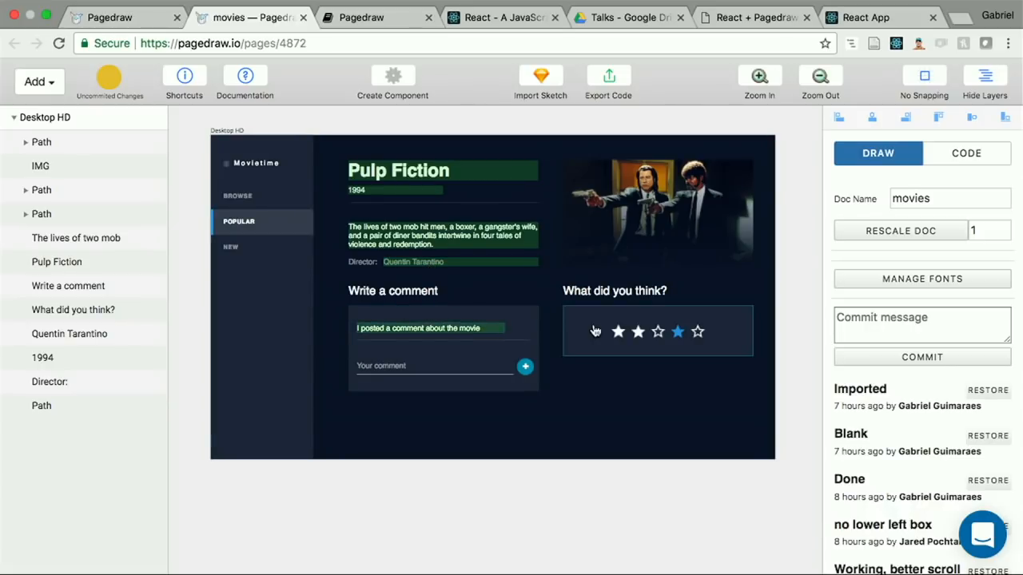
{"action": "left_click", "coordinate": [635, 218]}
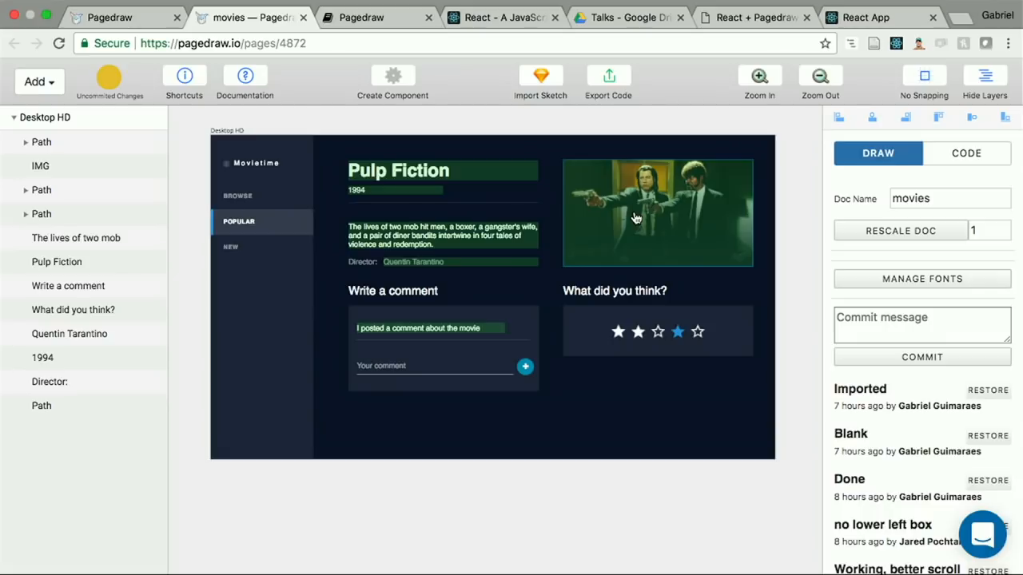
{"action": "key", "text": "d"}
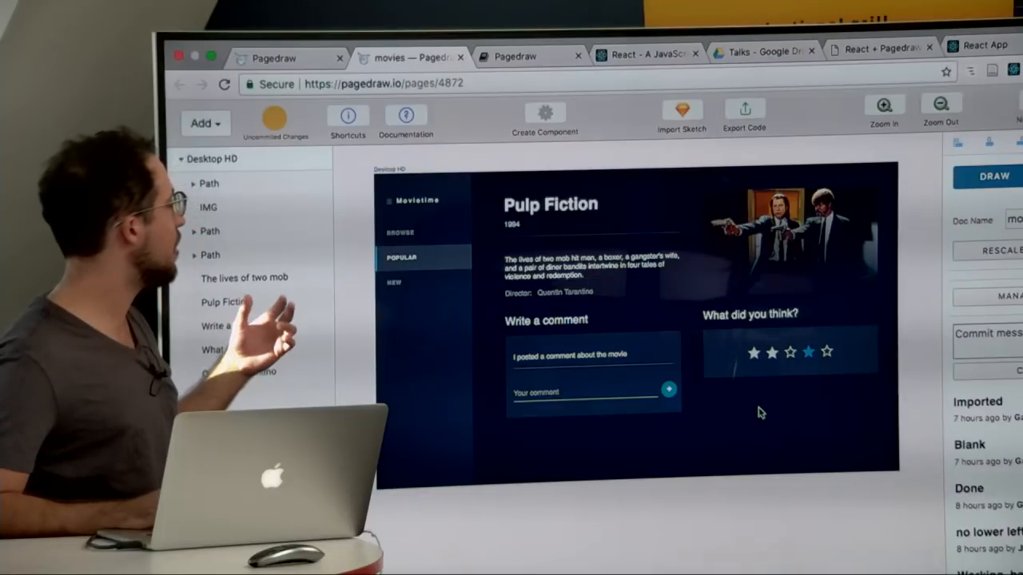
Step: Show the code settings of the Desktop HD artboard and review its object inputs and property bindings
{"action": "left_click", "coordinate": [1021, 175]}
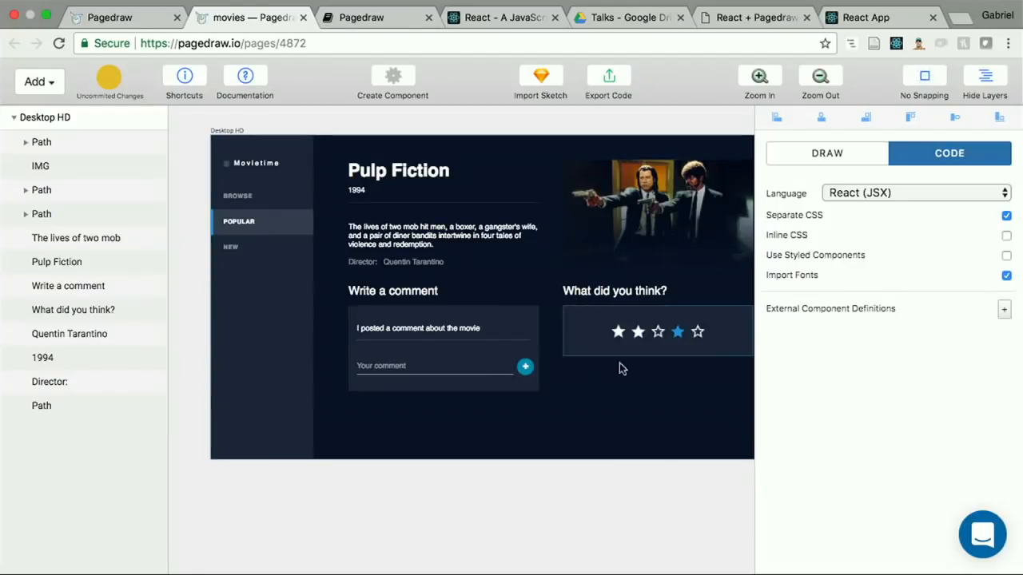
{"action": "left_click", "coordinate": [561, 359]}
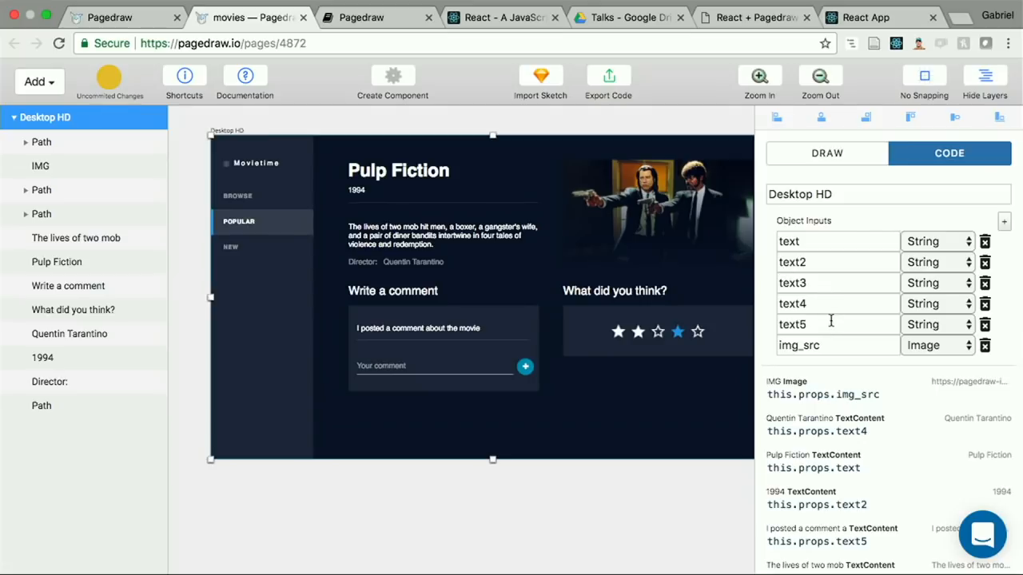
{"action": "double_click", "coordinate": [802, 241]}
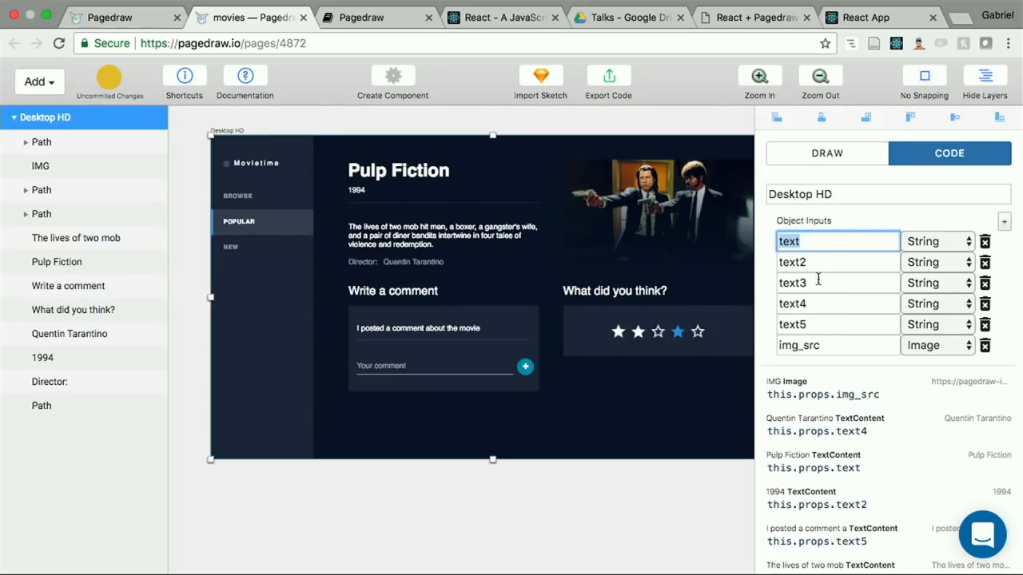
{"action": "scroll", "coordinate": [841, 389], "scroll_direction": "down", "scroll_amount": 2}
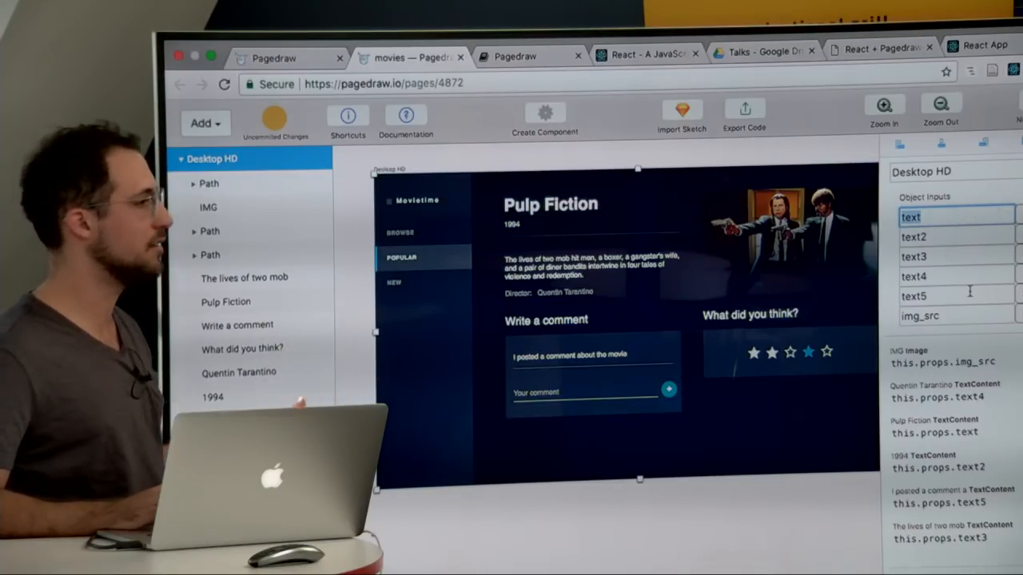
{"action": "scroll", "coordinate": [997, 397], "scroll_direction": "down", "scroll_amount": 2}
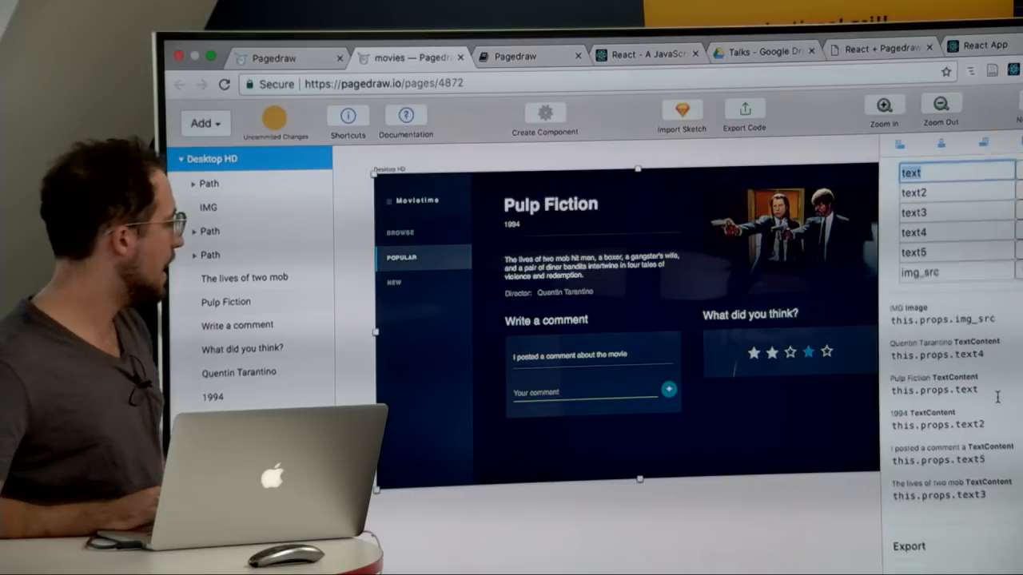
Step: Check which elements of the design the this.props.img_src and this.props.text4 bindings belong to
{"action": "left_click", "coordinate": [942, 317]}
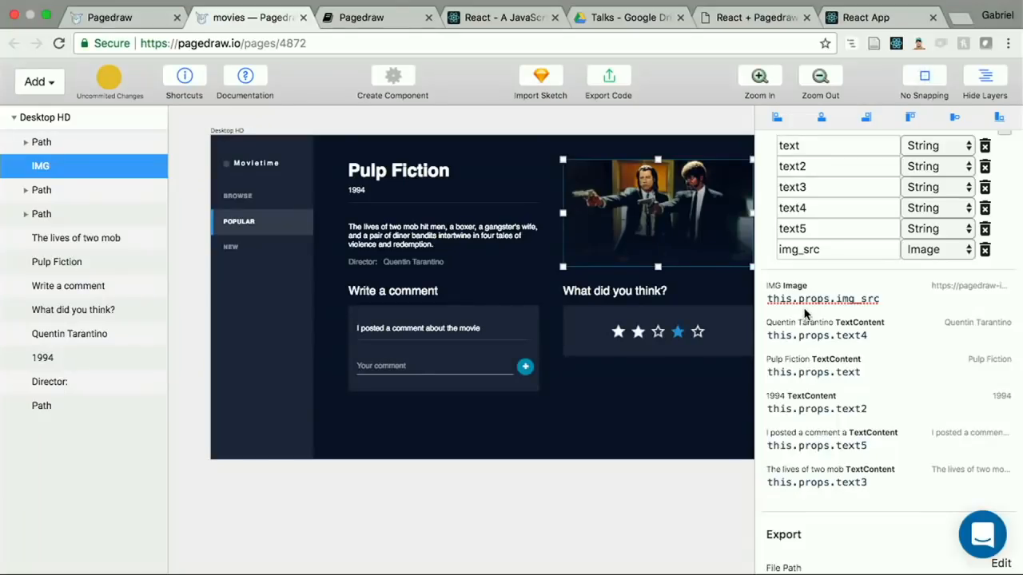
{"action": "left_click", "coordinate": [821, 336]}
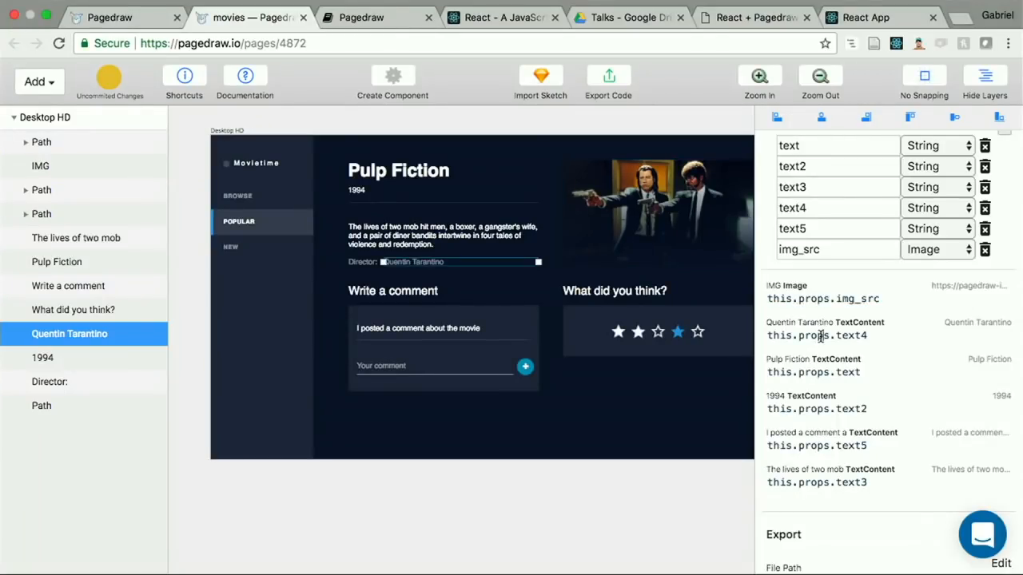
{"action": "left_click", "coordinate": [805, 297]}
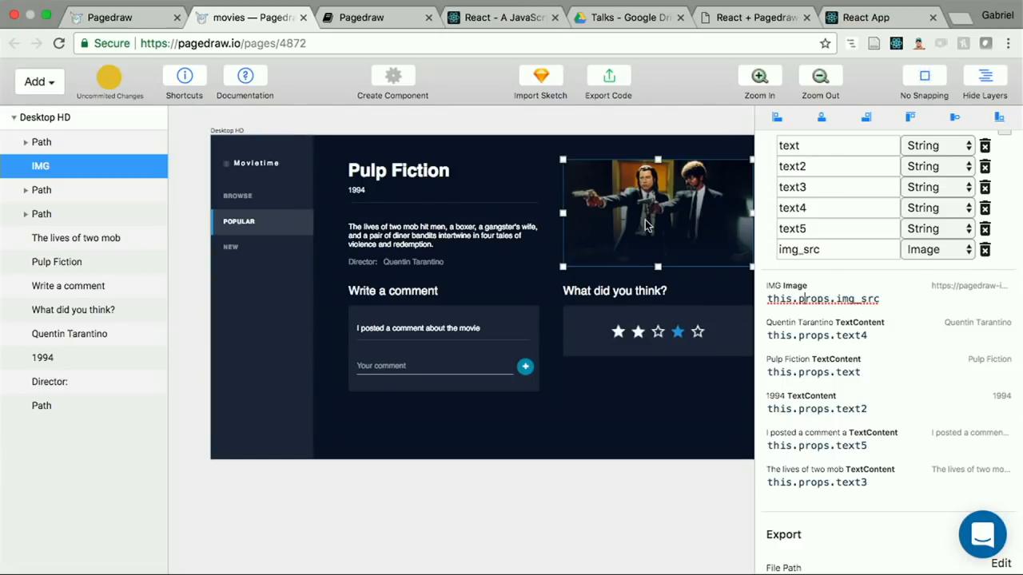
{"action": "scroll", "coordinate": [663, 209], "scroll_direction": "right", "scroll_amount": 4}
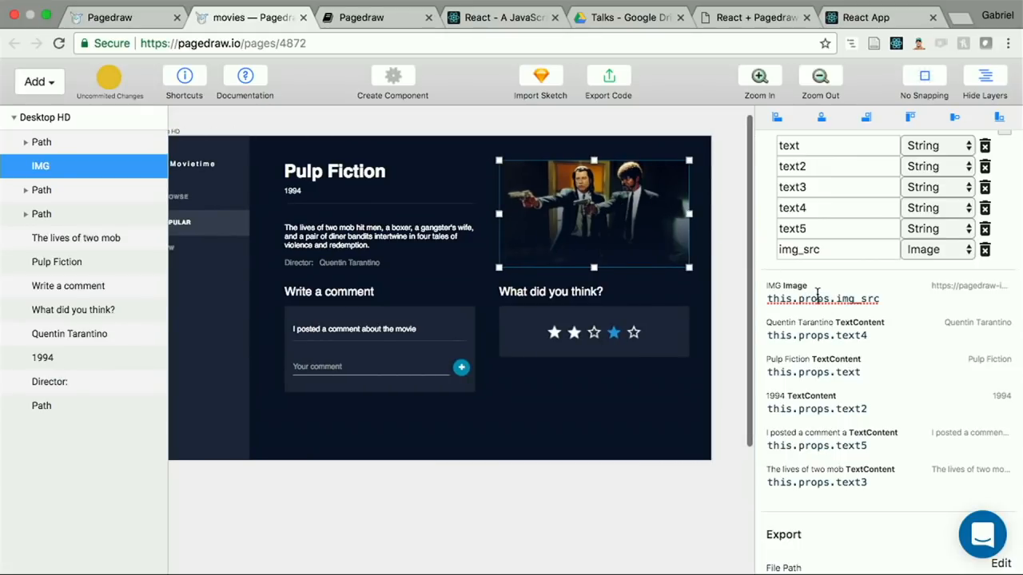
{"action": "double_click", "coordinate": [817, 297]}
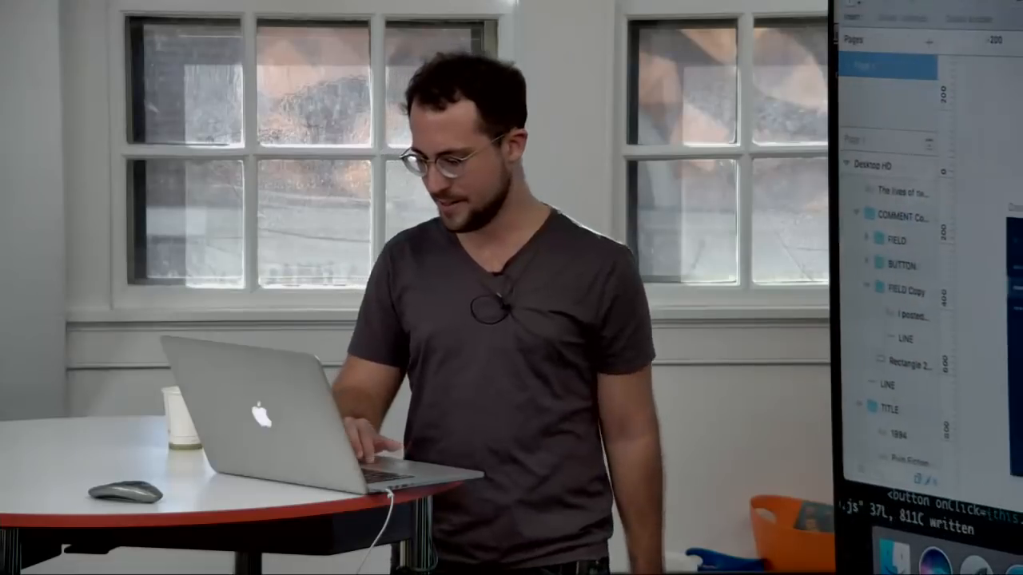
Step: Switch to App.js in the Terminal and look through its code from the render method up to the imports
{"action": "key", "text": "super+Tab"}
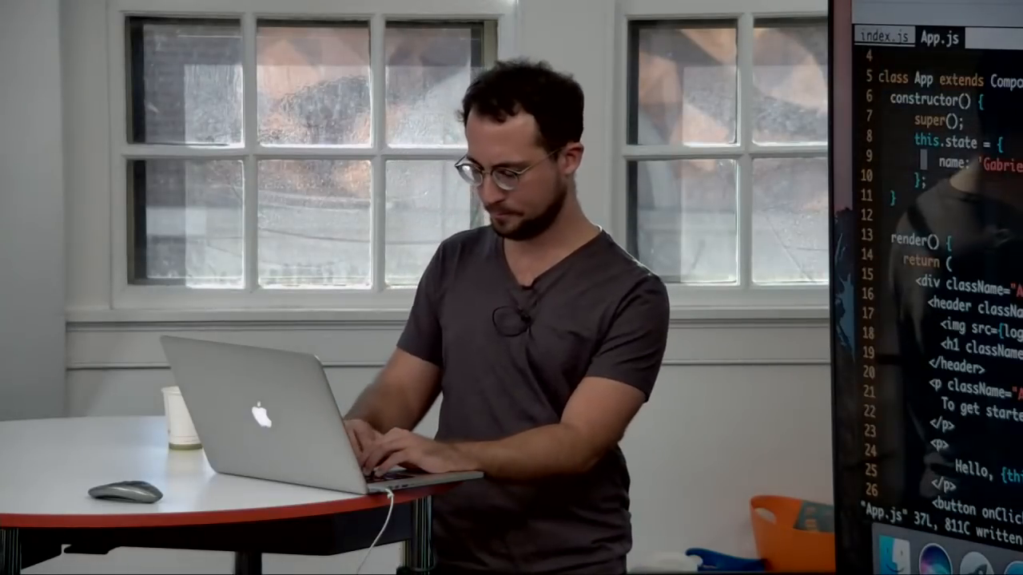
{"action": "key", "text": "j"}
{"action": "key", "text": "j"}
{"action": "key", "text": "j"}
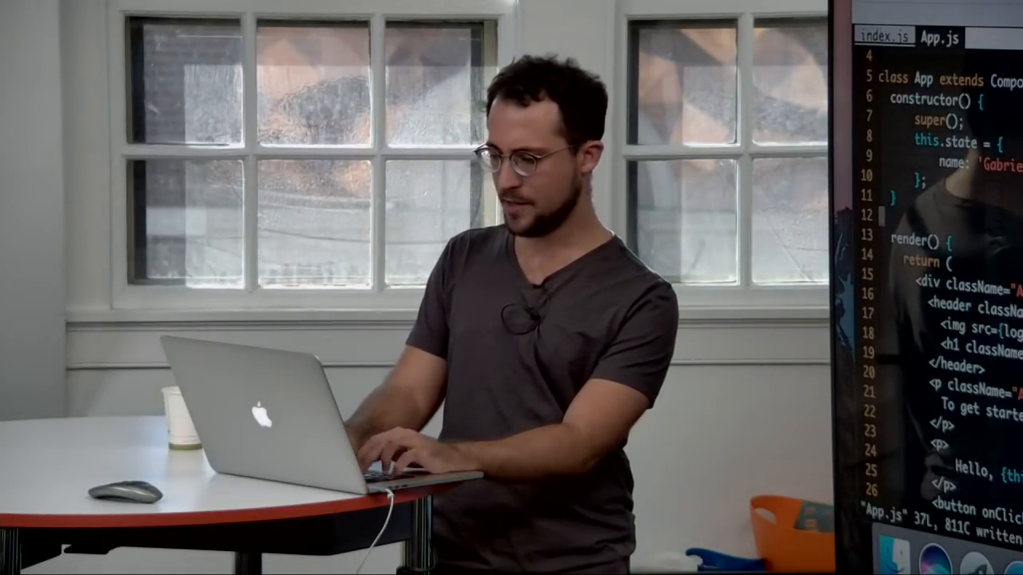
{"action": "key", "text": "k"}
{"action": "key", "text": "k"}
{"action": "key", "text": "k"}
{"action": "key", "text": "k"}
{"action": "key", "text": "k"}
{"action": "key", "text": "k"}
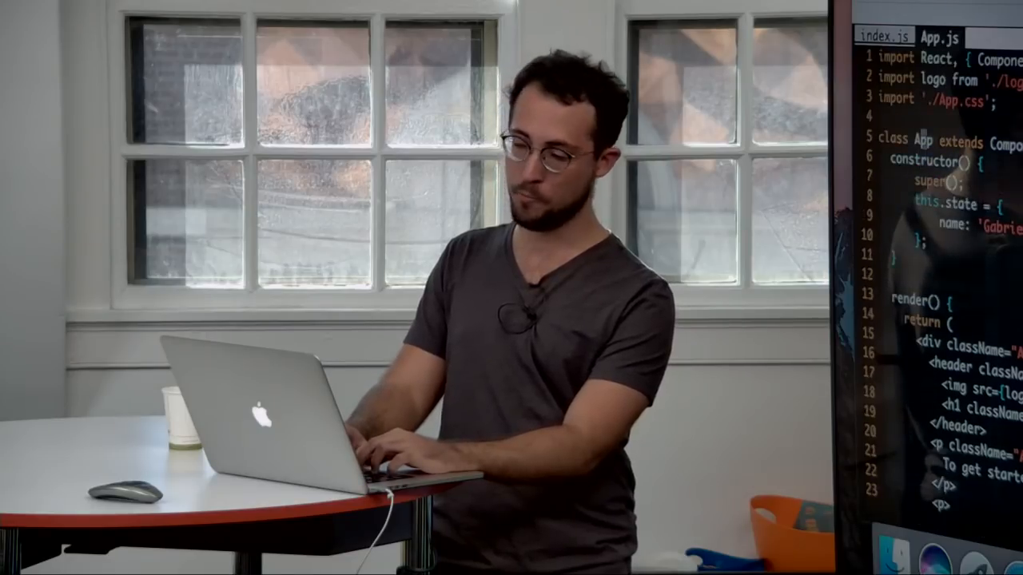
{"action": "key", "text": "k"}
{"action": "key", "text": "w"}
{"action": "key", "text": "k"}
{"action": "key", "text": "k"}
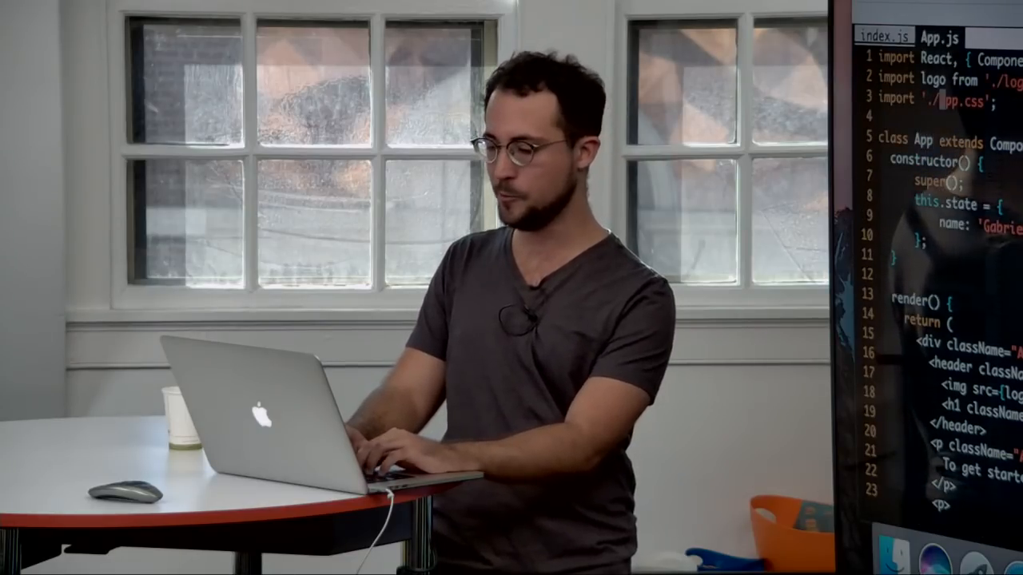
Step: Add a <Component2 /> element below the Click me button in App's render method and save App.js
{"action": "key", "text": "j"}
{"action": "key", "text": "j"}
{"action": "key", "text": "j"}
{"action": "key", "text": "j"}
{"action": "key", "text": "j"}
{"action": "key", "text": "j"}
{"action": "key", "text": "j"}
{"action": "key", "text": "j"}
{"action": "key", "text": "j"}
{"action": "key", "text": "j"}
{"action": "key", "text": "j"}
{"action": "key", "text": "j"}
{"action": "key", "text": "j"}
{"action": "key", "text": "j"}
{"action": "key", "text": "j"}
{"action": "key", "text": "j"}
{"action": "key", "text": "j"}
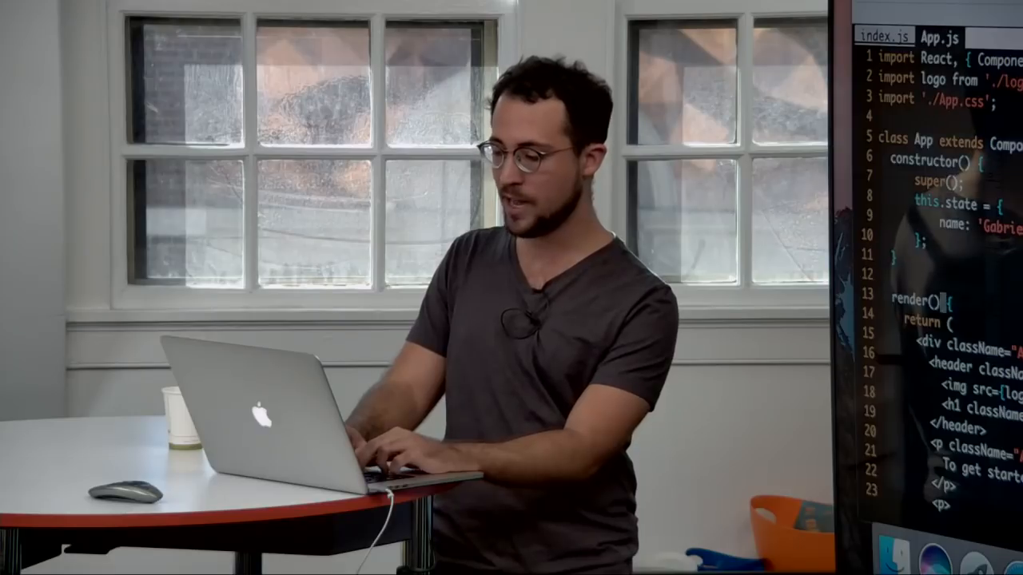
{"action": "key", "text": "j"}
{"action": "key", "text": "j"}
{"action": "key", "text": "j"}
{"action": "key", "text": "j"}
{"action": "key", "text": "j"}
{"action": "key", "text": "j"}
{"action": "key", "text": "j"}
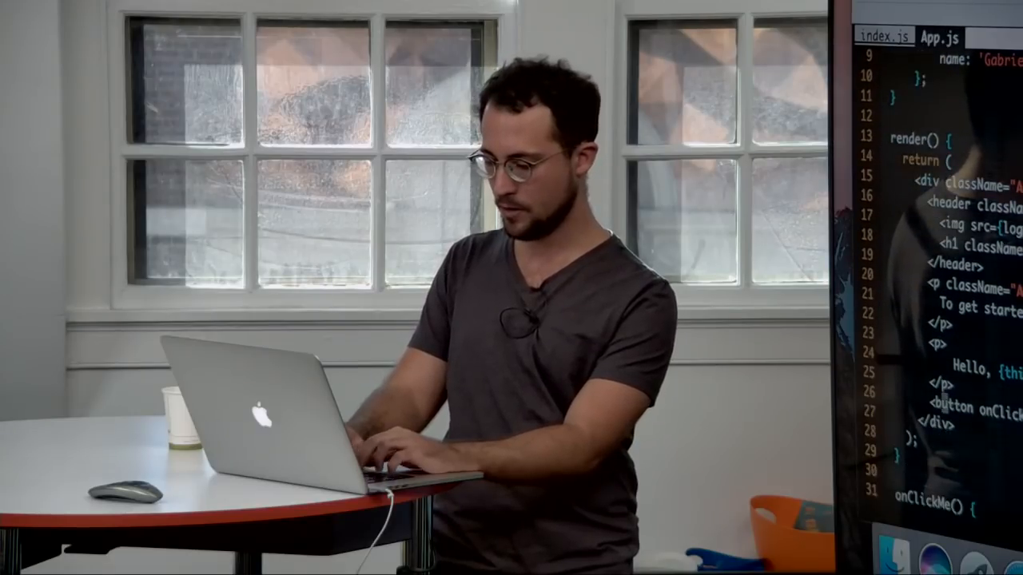
{"action": "type", "text": "o<Compone"}
{"action": "type", "text": "nt2 "}
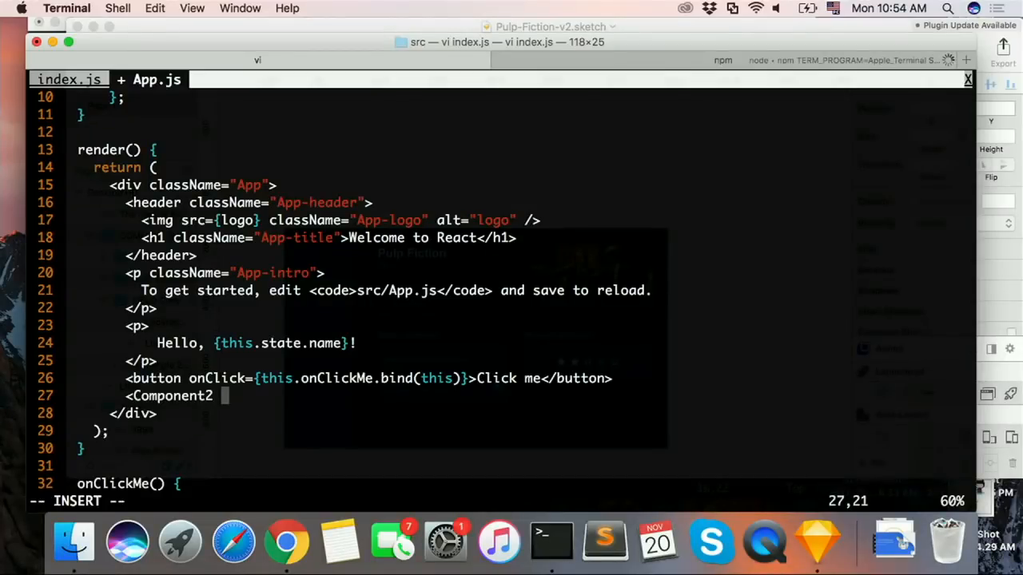
{"action": "type", "text": "/>"}
{"action": "key", "text": "Escape"}
{"action": "type", "text": ":w"}
{"action": "key", "text": "Return"}
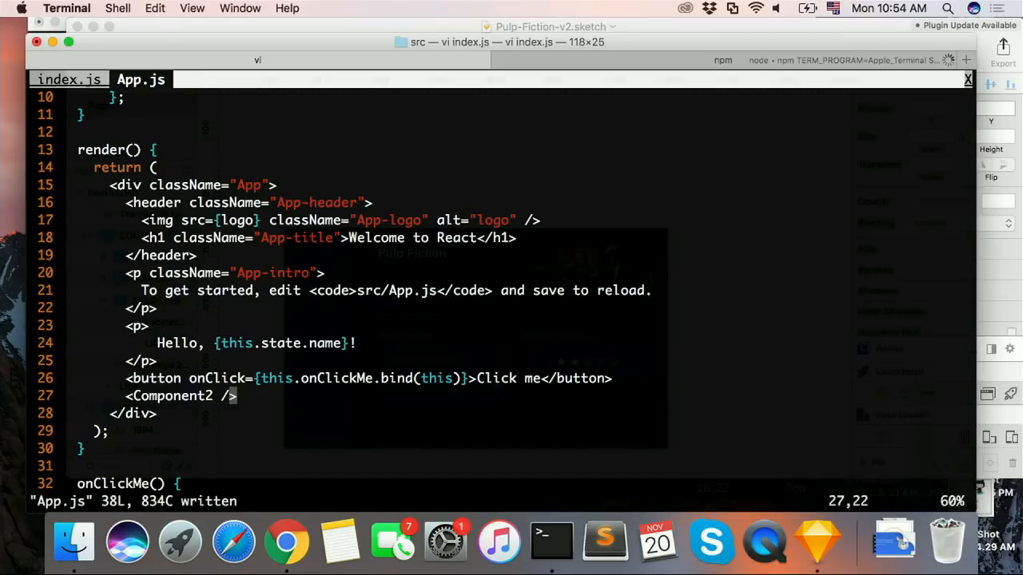
Step: Pass foo={this.state.name} as a prop to the Component2 element and save App.js
{"action": "type", "text": "kjhi"}
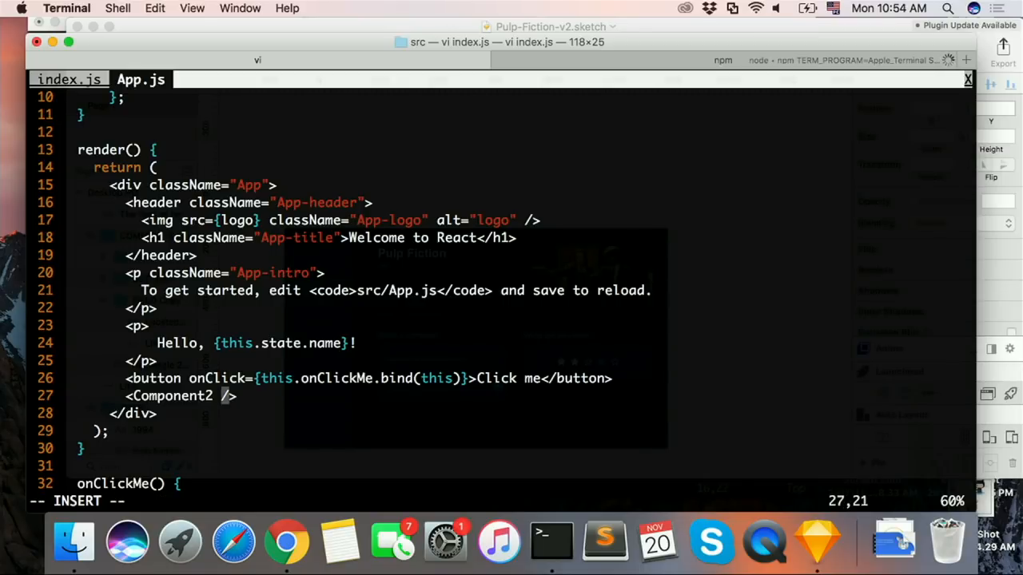
{"action": "type", "text": "foo={tj"}
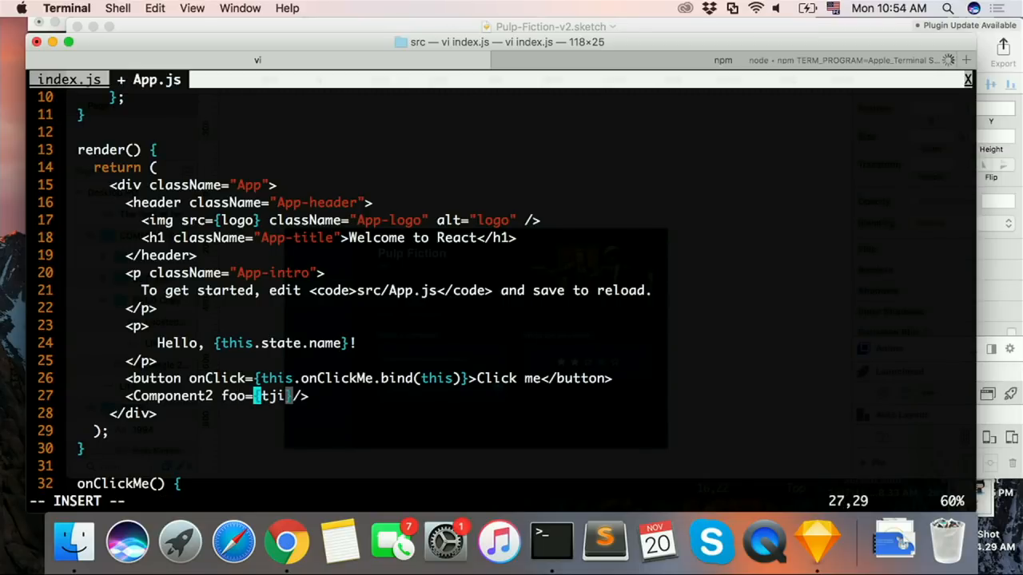
{"action": "key", "text": "BackSpace"}
{"action": "type", "text": "his.s"}
{"action": "type", "text": "tate.name"}
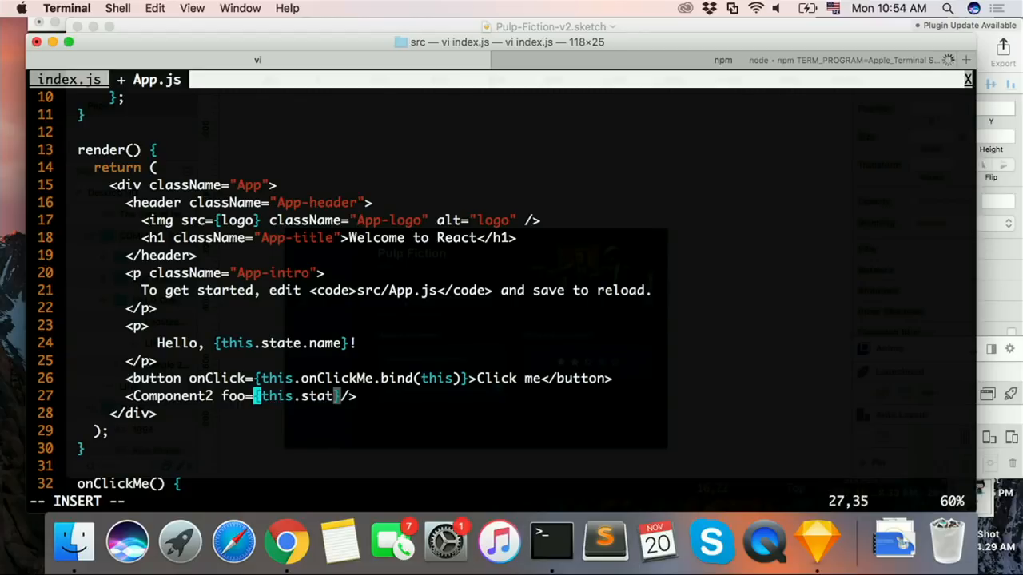
{"action": "type", "text": "}"}
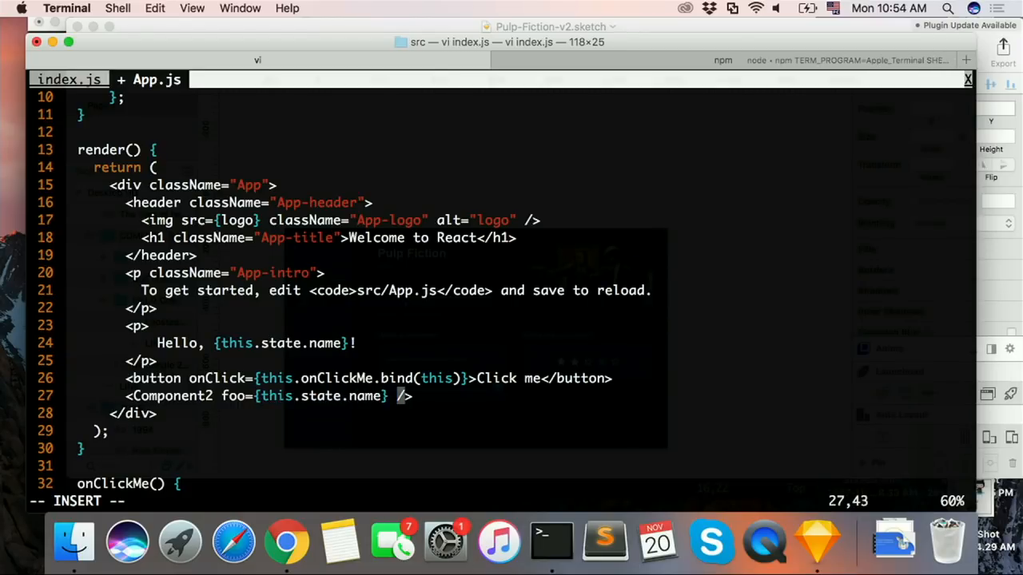
{"action": "key", "text": "Escape"}
{"action": "type", "text": ":w"}
{"action": "key", "text": "Return"}
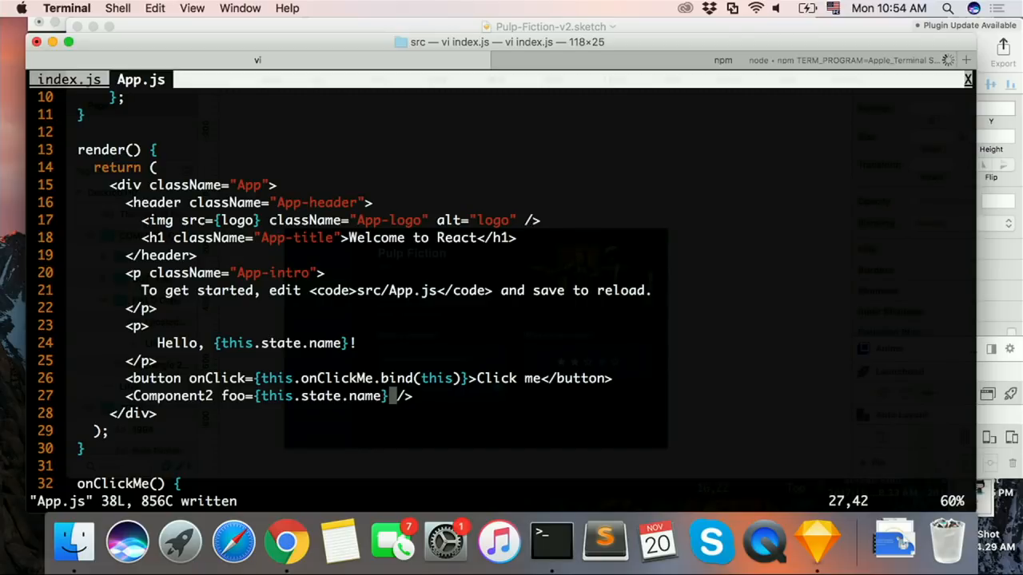
Step: Duplicate the "class App extends Component {" line directly above the App class
{"action": "key", "text": "Right"}
{"action": "key", "text": "Right"}
{"action": "key", "text": "Up"}
{"action": "key", "text": "Up"}
{"action": "key", "text": "ctrl+u"}
{"action": "key", "text": "shift+v"}
{"action": "key", "text": "Down"}
{"action": "key", "text": "Down"}
{"action": "key", "text": "y"}
{"action": "key", "text": "Up"}
{"action": "key", "text": "Up"}
{"action": "key", "text": "Up"}
{"action": "key", "text": "Up"}
{"action": "key", "text": "Up"}
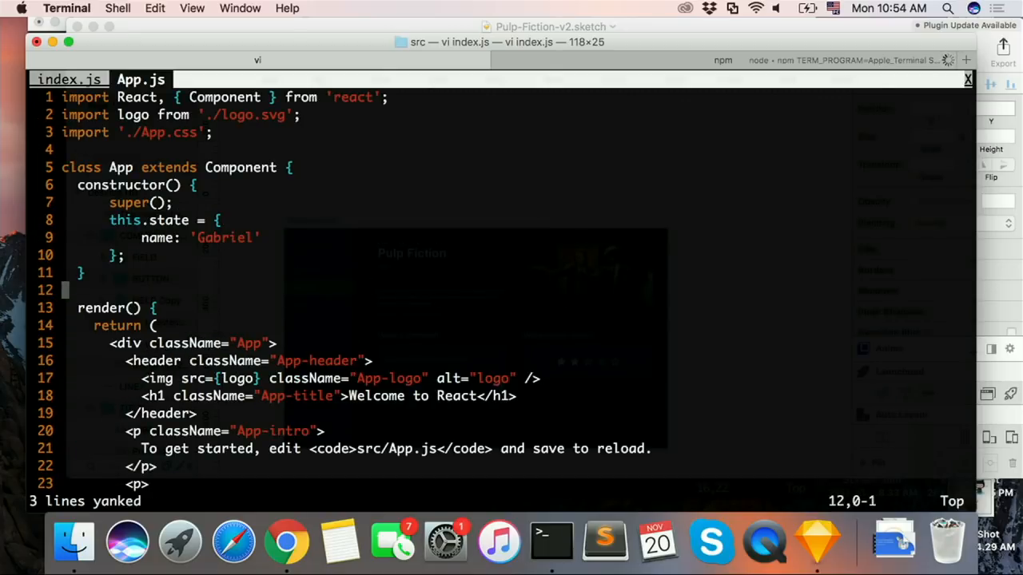
{"action": "key", "text": "Up"}
{"action": "key", "text": "Up"}
{"action": "key", "text": "Up"}
{"action": "key", "text": "shift+v"}
{"action": "key", "text": "y"}
Step: Rename the class in the upper duplicated declaration on line 5 from App to Component2
{"action": "key", "text": "Up"}
{"action": "key", "text": "p"}
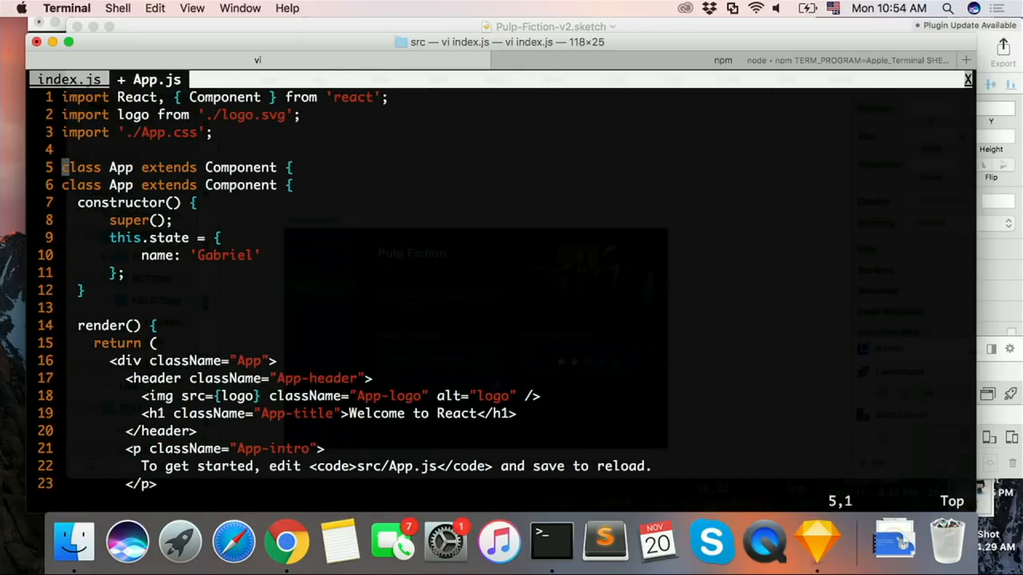
{"action": "key", "text": "Up"}
{"action": "key", "text": "Down"}
{"action": "key", "text": "Right"}
{"action": "key", "text": "Right"}
{"action": "type", "text": "cw"}
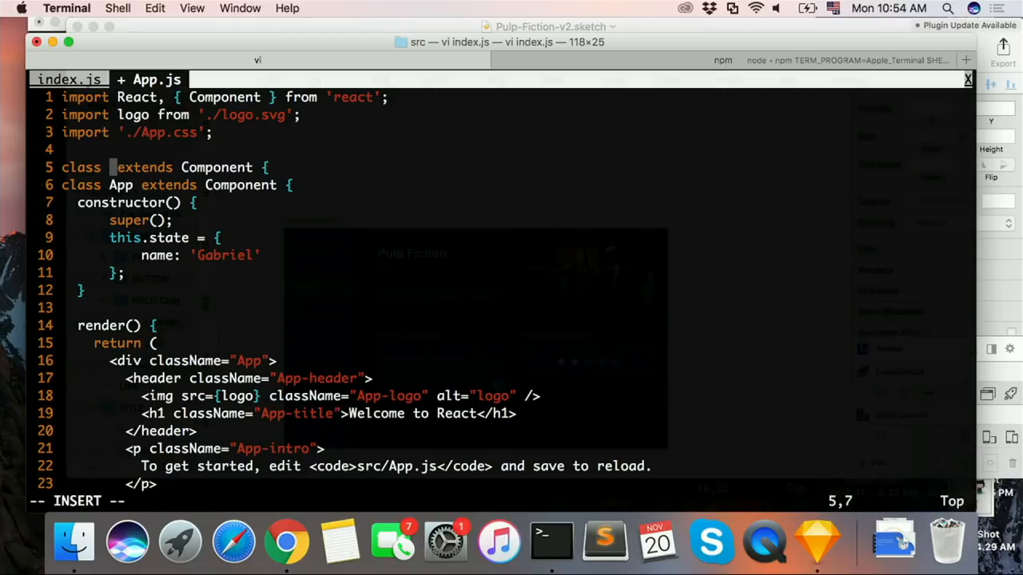
{"action": "type", "text": "Component2"}
{"action": "key", "text": "Escape"}
Step: Close the Component2 class body with a brace on its own line and save App.js
{"action": "type", "text": "o"}
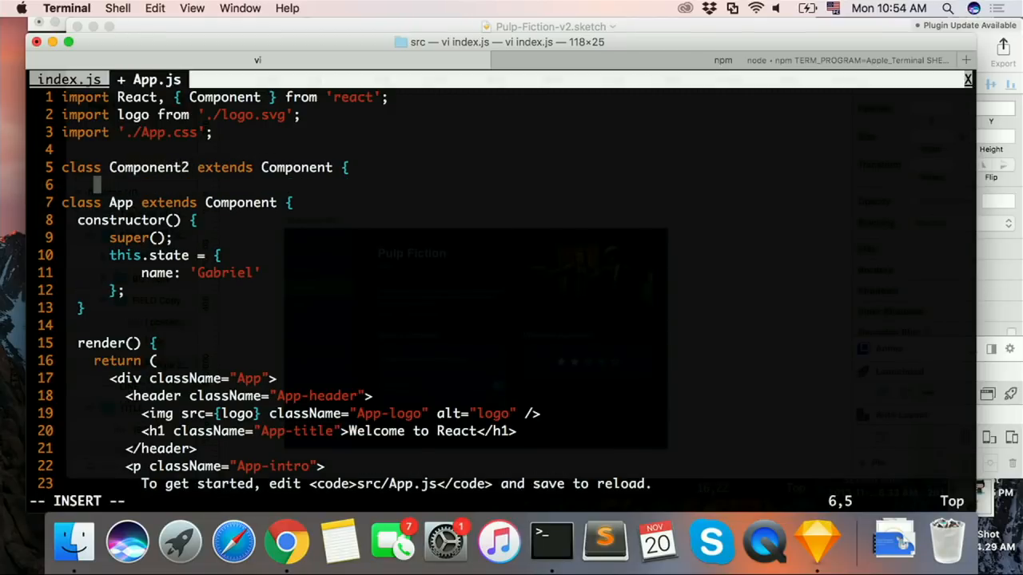
{"action": "type", "text": "}"}
{"action": "key", "text": "Escape"}
{"action": "type", "text": ":w"}
{"action": "key", "text": "Return"}
Step: Add a "render() {" method to the body of the Component2 class and close it with a brace
{"action": "key", "text": "Down"}
{"action": "key", "text": "Down"}
{"action": "key", "text": "Down"}
{"action": "key", "text": "Down"}
{"action": "key", "text": "Down"}
{"action": "key", "text": "Down"}
{"action": "key", "text": "Down"}
{"action": "key", "text": "Down"}
{"action": "key", "text": "Down"}
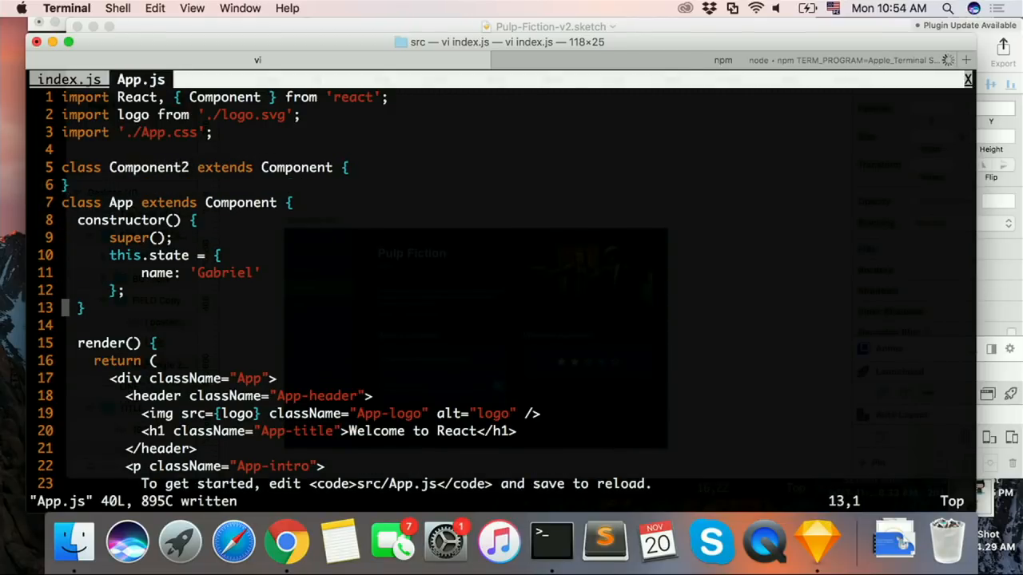
{"action": "key", "text": "shift+v"}
{"action": "key", "text": "Escape"}
{"action": "key", "text": "Up"}
{"action": "key", "text": "Up"}
{"action": "key", "text": "Up"}
{"action": "key", "text": "Up"}
{"action": "key", "text": "Up"}
{"action": "key", "text": "Up"}
{"action": "key", "text": "Up"}
{"action": "key", "text": "Up"}
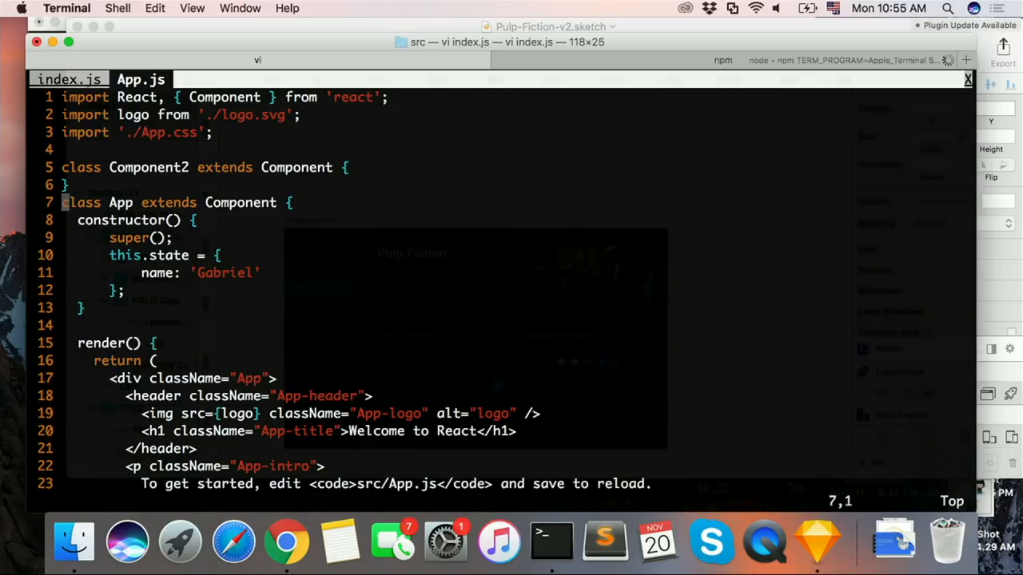
{"action": "key", "text": "Up"}
{"action": "key", "text": "Up"}
{"action": "key", "text": "p"}
{"action": "key", "text": "A"}
{"action": "key", "text": "Escape"}
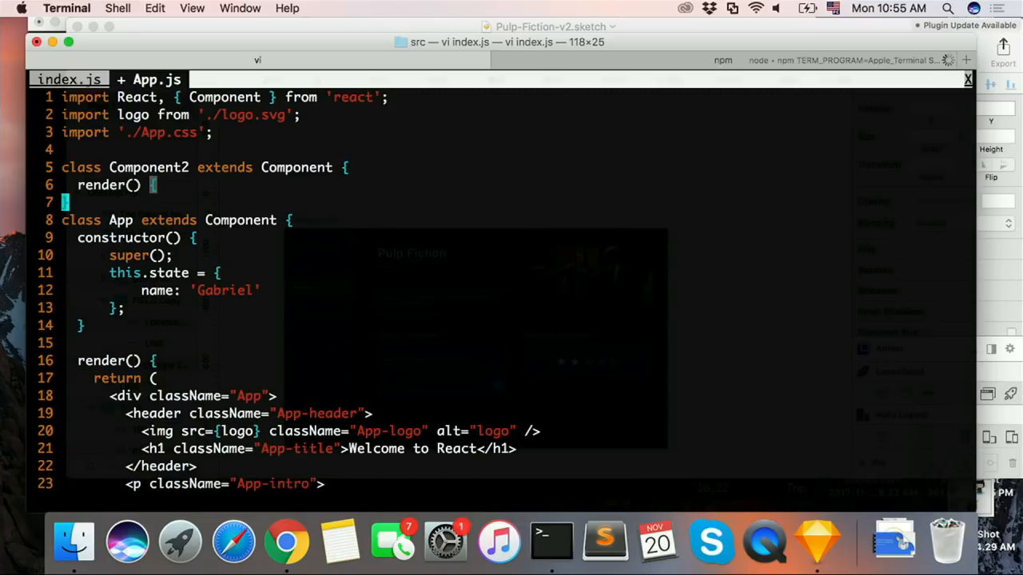
{"action": "key", "text": "shift+o"}
{"action": "type", "text": "}"}
{"action": "key", "text": "Escape"}
Step: Write an empty "return ();" statement inside Component2's render method
{"action": "key", "text": "shift+o"}
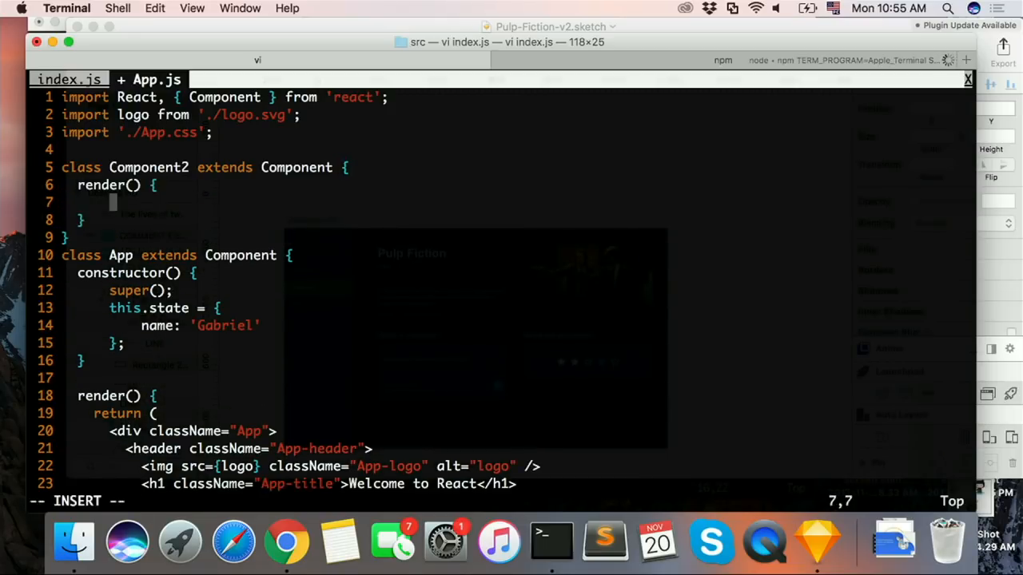
{"action": "type", "text": "return ()"}
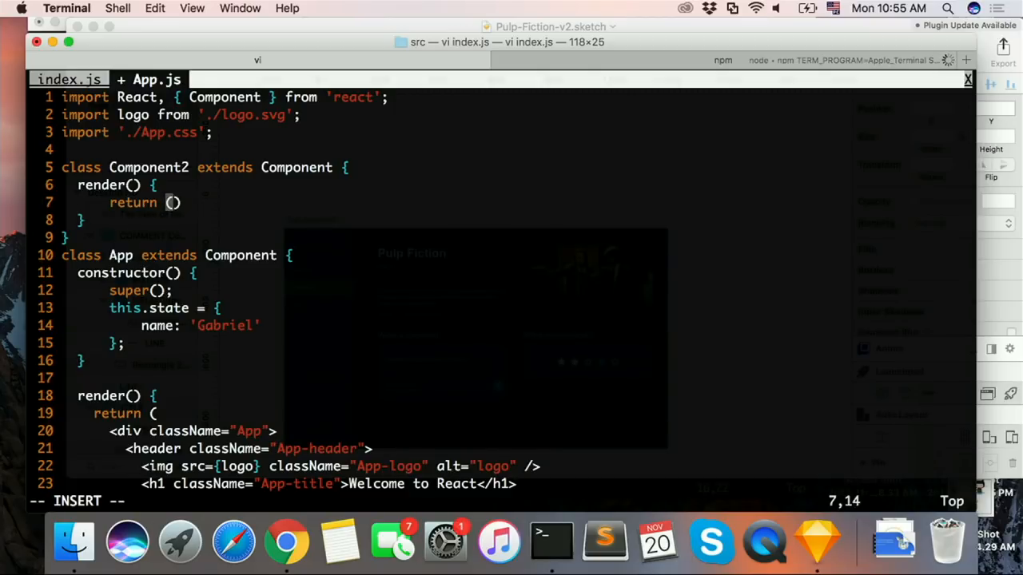
{"action": "key", "text": "Return"}
{"action": "key", "text": "Escape"}
{"action": "type", "text": "ik"}
{"action": "key", "text": "Escape"}
{"action": "key", "text": "d"}
{"action": "key", "text": "d"}
{"action": "key", "text": "k"}
{"action": "key", "text": "shift+a"}
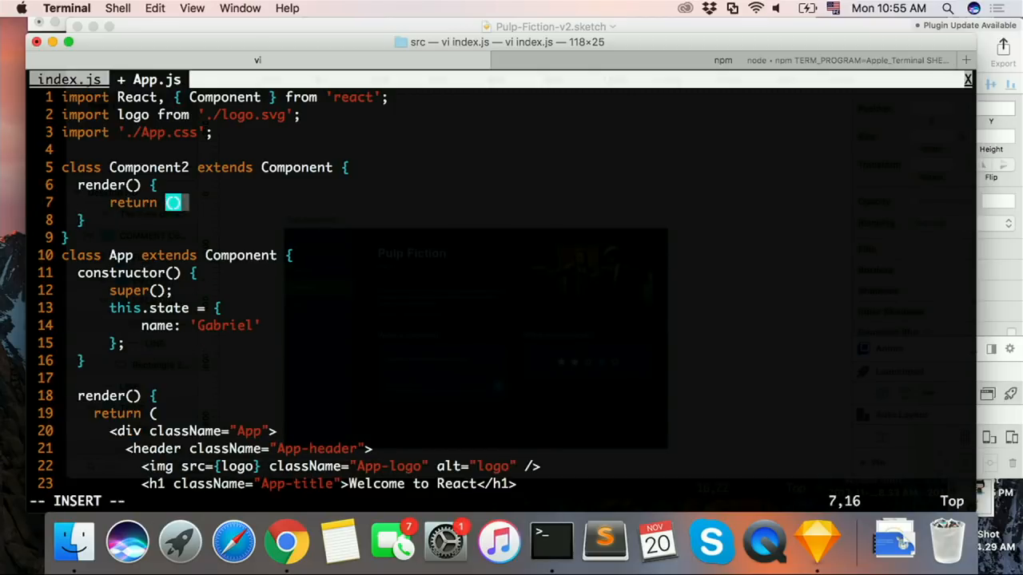
{"action": "type", "text": ";"}
Step: Insert an <h1></h1> element between the parentheses of Component2's return statement
{"action": "key", "text": "Escape"}
{"action": "type", "text": "hi<h1>"}
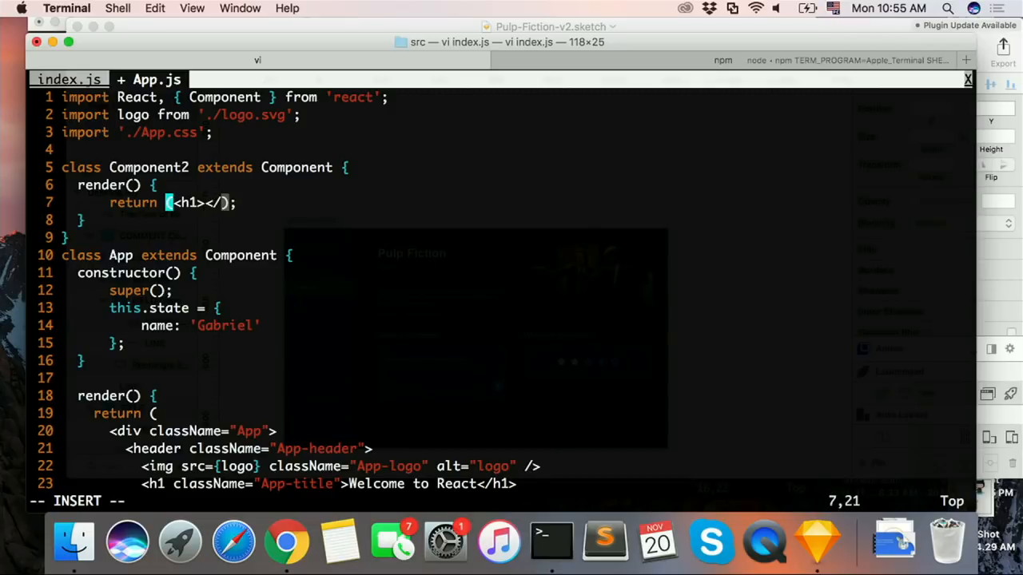
{"action": "type", "text": "</h1>"}
{"action": "key", "text": "Escape"}
{"action": "key", "text": "h"}
{"action": "key", "text": "h"}
{"action": "key", "text": "h"}
{"action": "key", "text": "h"}
Step: Insert {this.props.foo} as the content of Component2's h1 element and save App.js
{"action": "type", "text": "i{}"}
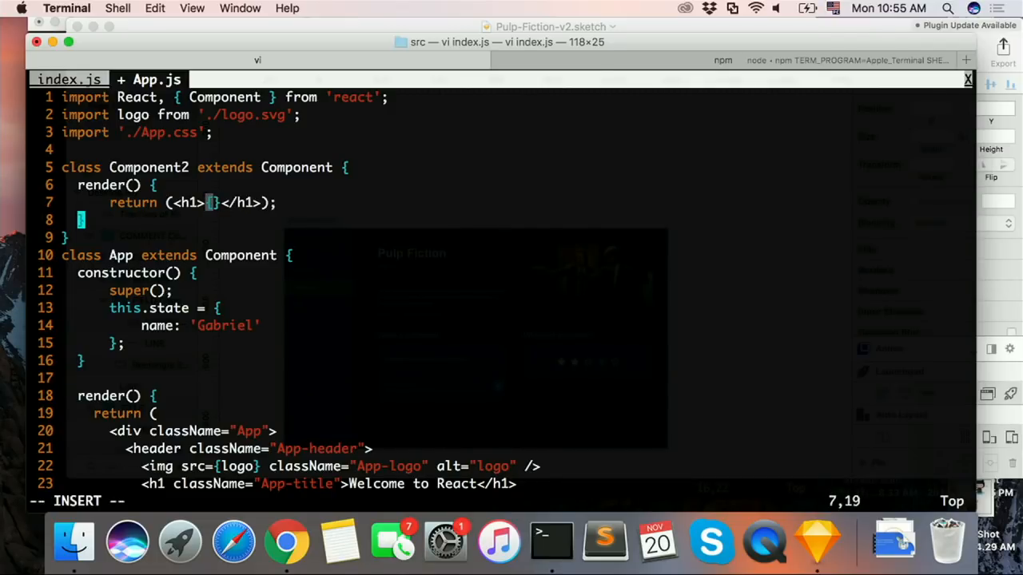
{"action": "key", "text": "Left"}
{"action": "type", "text": "this.props.foo"}
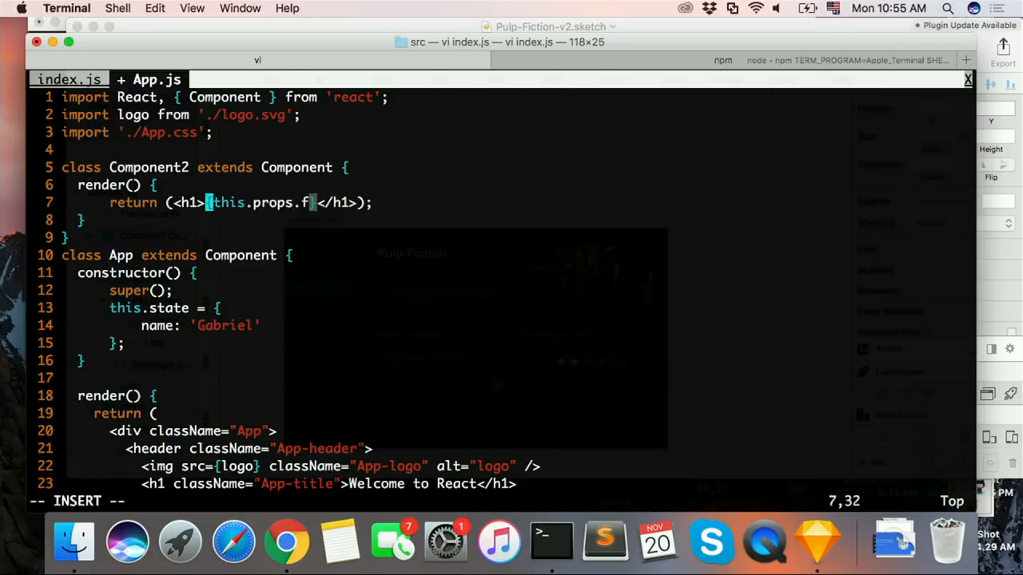
{"action": "key", "text": "Escape"}
{"action": "type", "text": ":w"}
{"action": "key", "text": "Return"}
Step: Replace the foo prop's value on the <Component2> element in App's render method with the string 'Hello' in braces
{"action": "key", "text": "j"}
{"action": "key", "text": "ctrl+d"}
{"action": "key", "text": "j"}
{"action": "key", "text": "j"}
{"action": "key", "text": "j"}
{"action": "key", "text": "j"}
{"action": "key", "text": "j"}
{"action": "key", "text": "j"}
{"action": "key", "text": "j"}
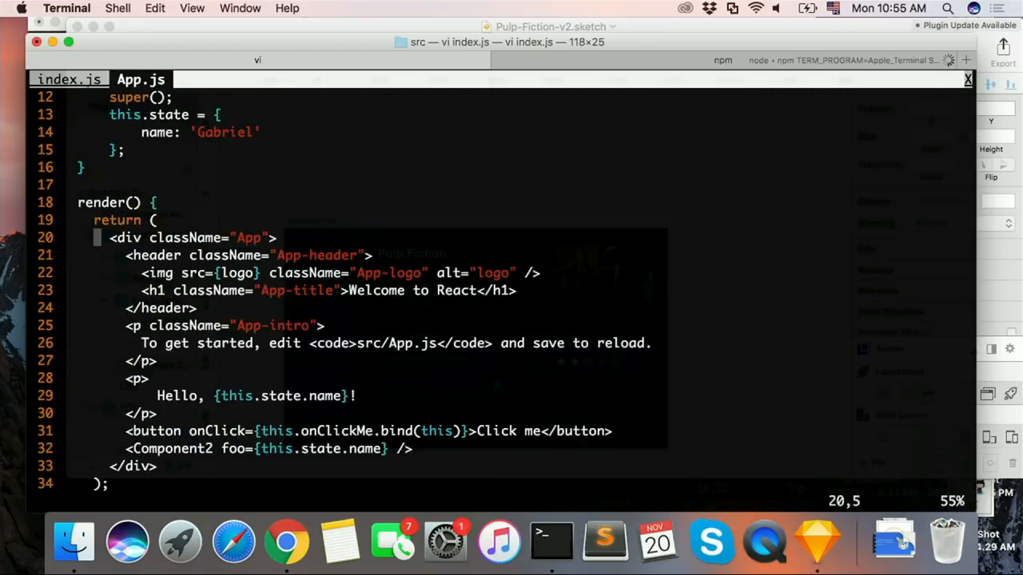
{"action": "key", "text": "j"}
{"action": "key", "text": "j"}
{"action": "key", "text": "j"}
{"action": "key", "text": "j"}
{"action": "key", "text": "j"}
{"action": "key", "text": "j"}
{"action": "key", "text": "shift+a"}
{"action": "key", "text": "Escape"}
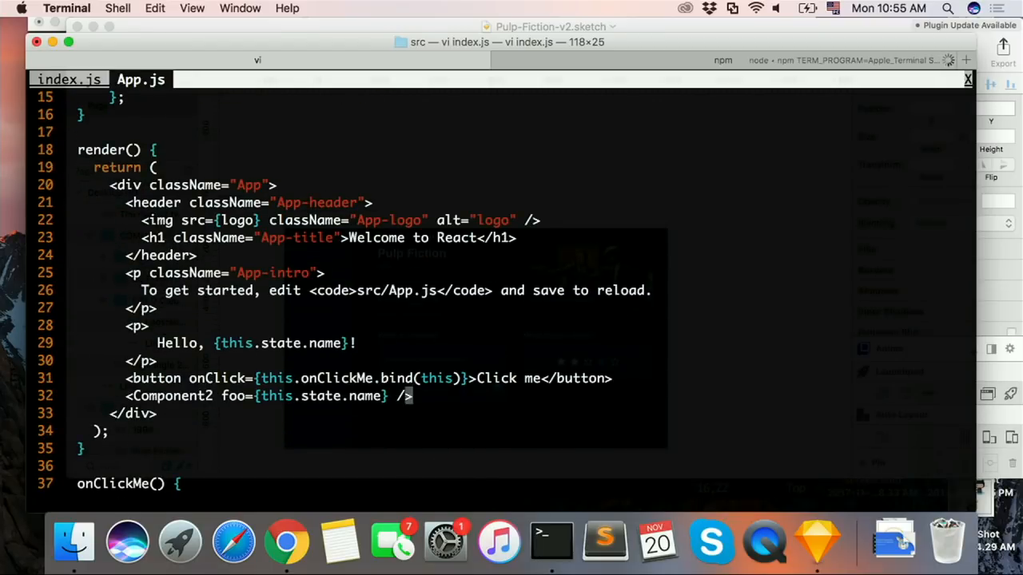
{"action": "key", "text": "h"}
{"action": "key", "text": "h"}
{"action": "key", "text": "h"}
{"action": "key", "text": "i"}
{"action": "key", "text": "BackSpace"}
{"action": "key", "text": "BackSpace"}
{"action": "key", "text": "BackSpace"}
{"action": "key", "text": "BackSpace"}
{"action": "key", "text": "BackSpace"}
{"action": "key", "text": "BackSpace"}
{"action": "key", "text": "BackSpace"}
{"action": "key", "text": "BackSpace"}
{"action": "key", "text": "BackSpace"}
{"action": "key", "text": "BackSpace"}
{"action": "key", "text": "BackSpace"}
{"action": "key", "text": "BackSpace"}
{"action": "key", "text": "BackSpace"}
{"action": "key", "text": "BackSpace"}
{"action": "key", "text": "BackSpace"}
{"action": "key", "text": "BackSpace"}
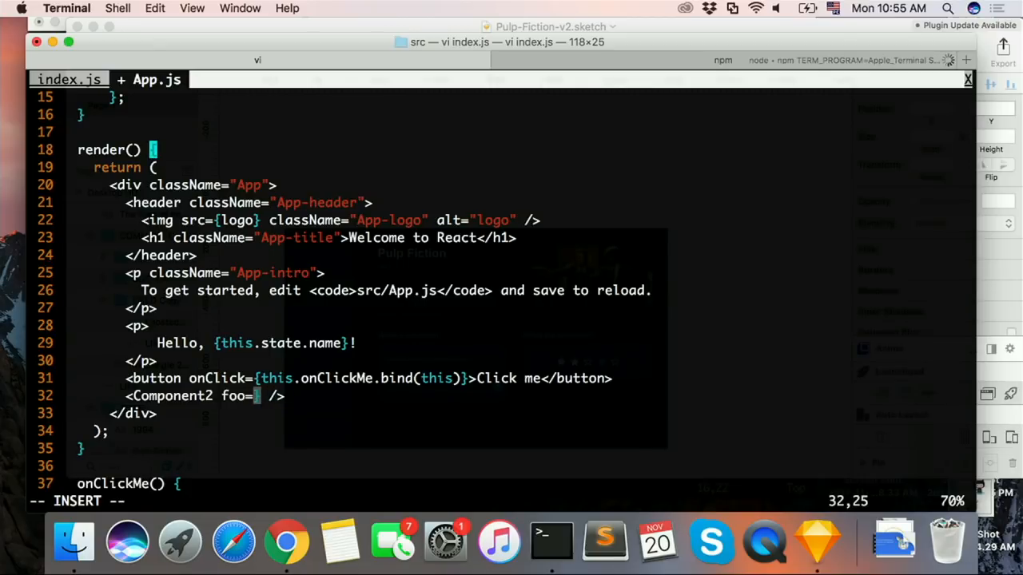
{"action": "type", "text": "{''"}
{"action": "key", "text": "Left"}
{"action": "type", "text": "Hello"}
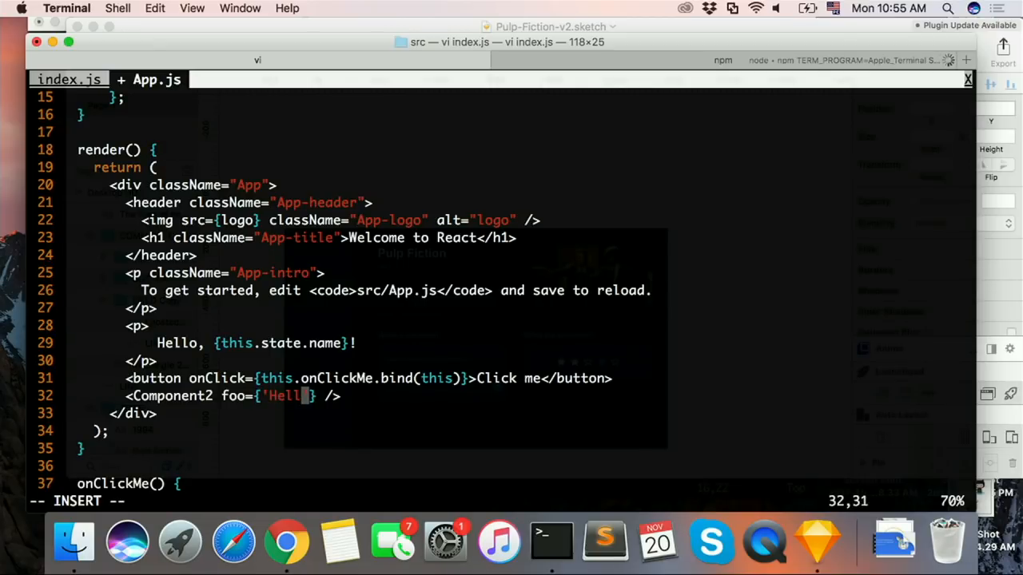
Step: Extend the foo prop's expression with + ' CS50', including the leading space in the string, and save App.js
{"action": "key", "text": "Right"}
{"action": "type", "text": "+ '"}
{"action": "key", "text": "Left"}
{"action": "type", "text": "CS50'"}
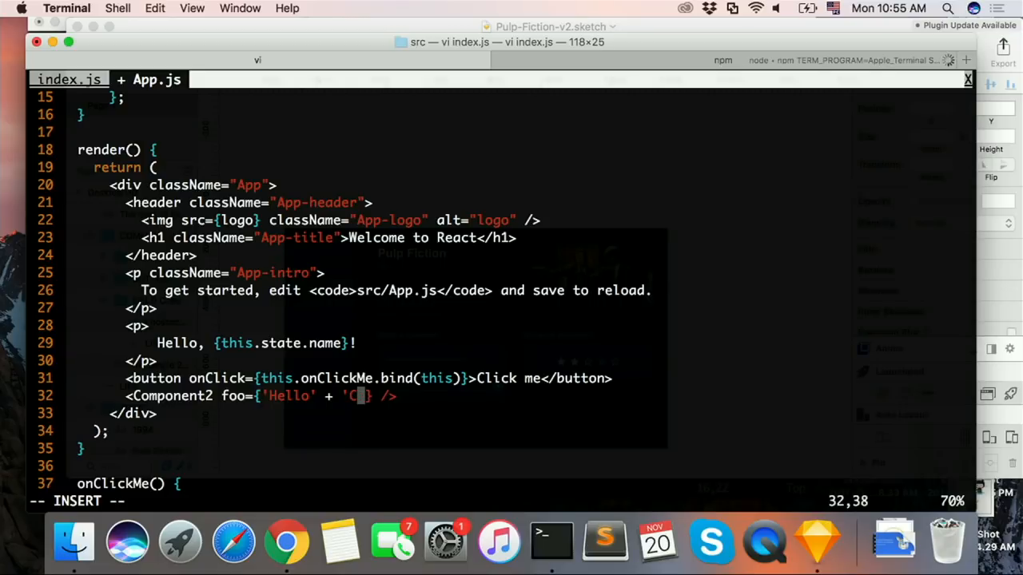
{"action": "key", "text": "Left"}
{"action": "key", "text": "Left"}
{"action": "key", "text": "Left"}
{"action": "key", "text": "Left"}
{"action": "key", "text": "Left"}
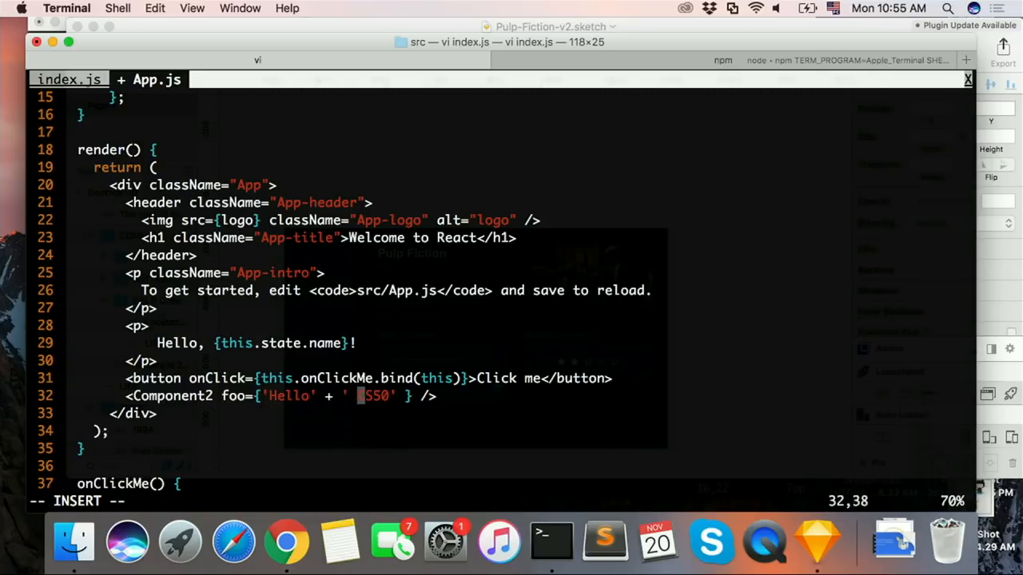
{"action": "key", "text": "Escape"}
{"action": "type", "text": ":w"}
{"action": "key", "text": "Return"}
Step: Switch to the React App page at localhost:3000 in Chrome and examine the heading rendered below the Click me button
{"action": "key", "text": "super+Tab"}
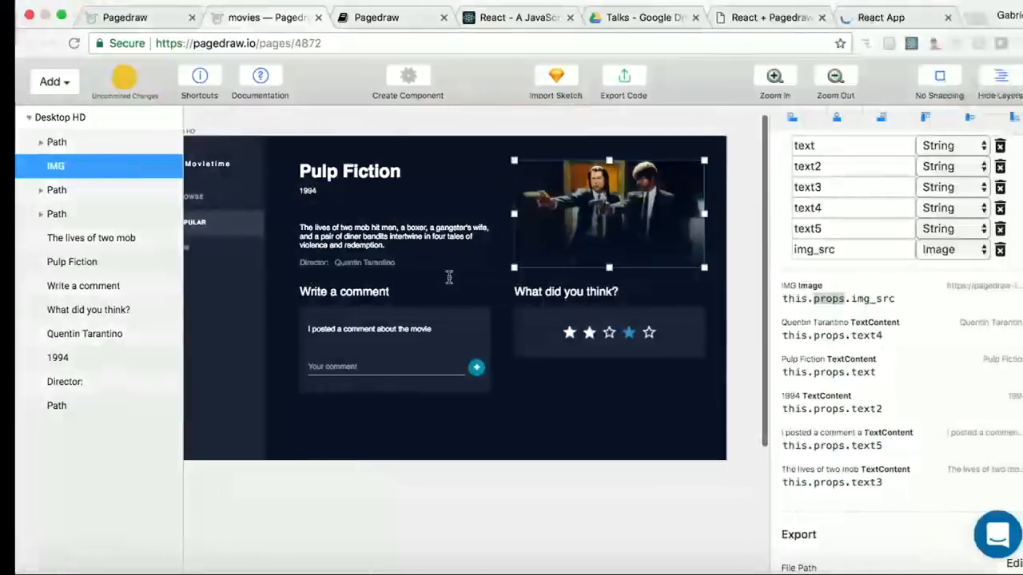
{"action": "left_click", "coordinate": [868, 17]}
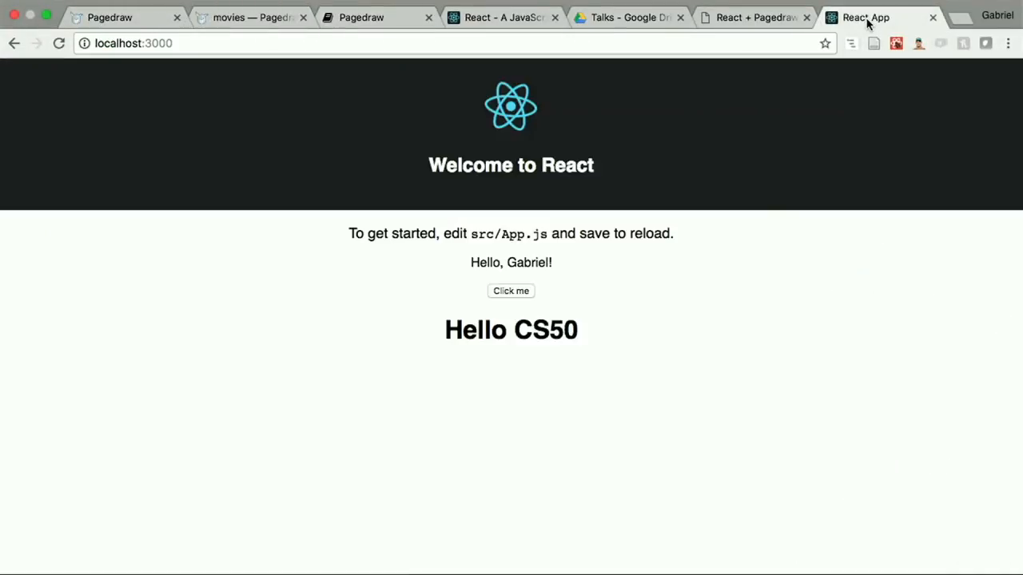
{"action": "left_click", "coordinate": [605, 40]}
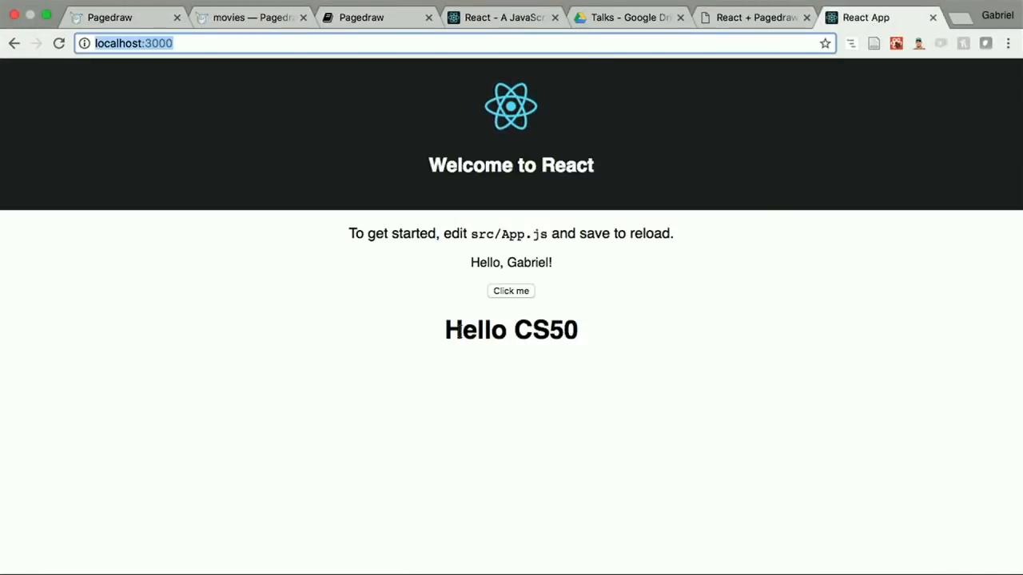
{"action": "left_click_drag", "start_coordinate": [441, 339], "coordinate": [615, 340]}
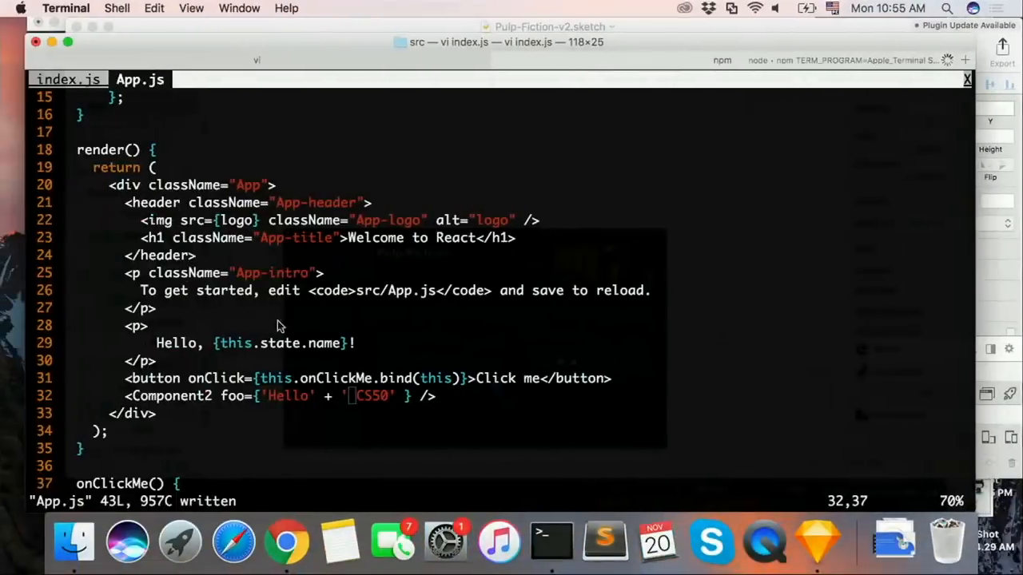
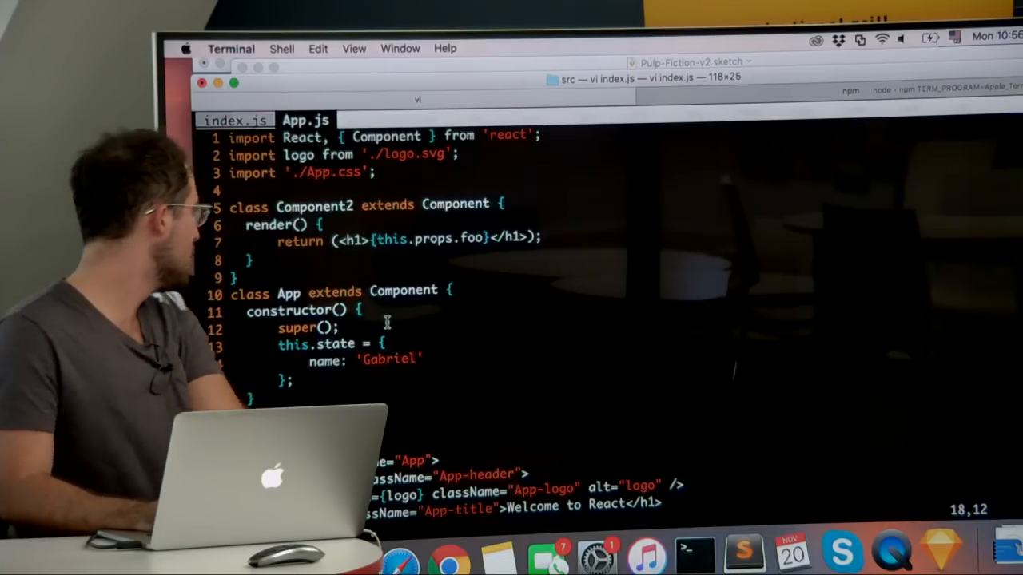
Step: Review App's render method in App.js down to the Component2 element and its foo prop, and save the file
{"action": "key", "text": "j"}
{"action": "key", "text": "j"}
{"action": "key", "text": "j"}
{"action": "key", "text": "j"}
{"action": "key", "text": "j"}
{"action": "key", "text": "j"}
{"action": "key", "text": "j"}
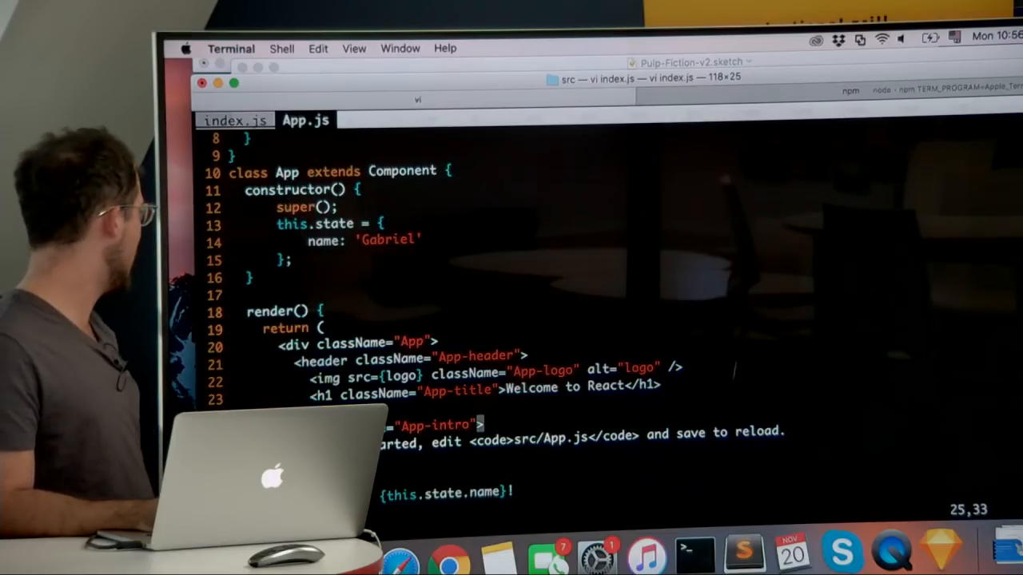
{"action": "key", "text": "j"}
{"action": "key", "text": "j"}
{"action": "key", "text": "j"}
{"action": "key", "text": "j"}
{"action": "key", "text": "j"}
{"action": "key", "text": "j"}
{"action": "key", "text": "j"}
{"action": "key", "text": "j"}
{"action": "key", "text": "j"}
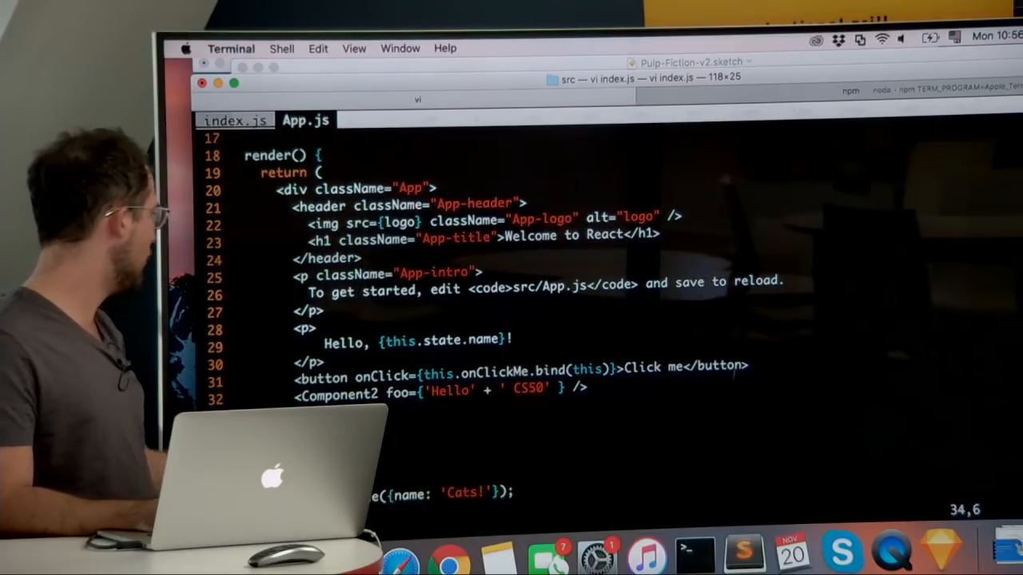
{"action": "key", "text": "j"}
{"action": "key", "text": "k"}
{"action": "key", "text": "k"}
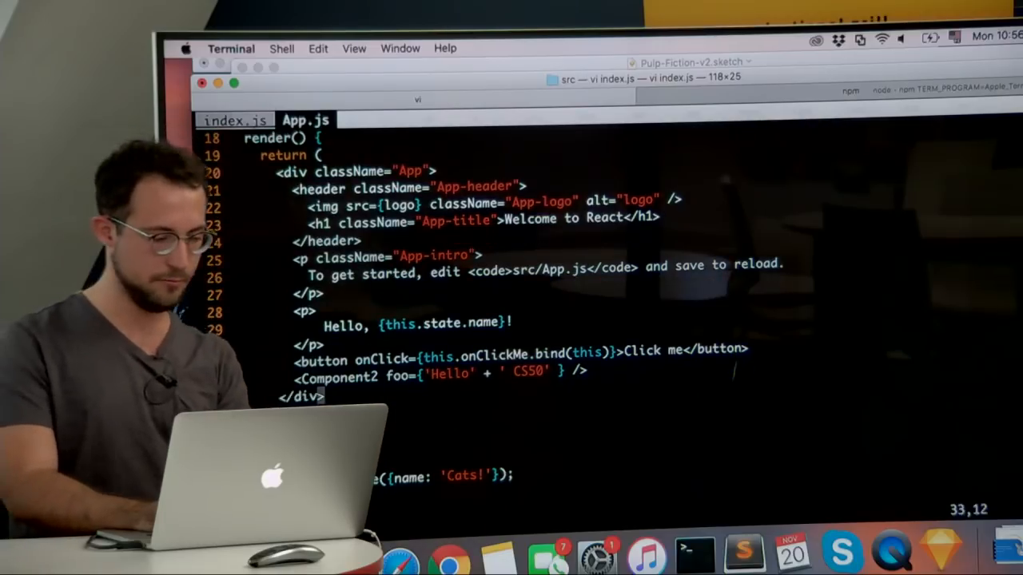
{"action": "key", "text": "k"}
{"action": "key", "text": "k"}
{"action": "key", "text": "k"}
{"action": "type", "text": ":w"}
{"action": "key", "text": "Return"}
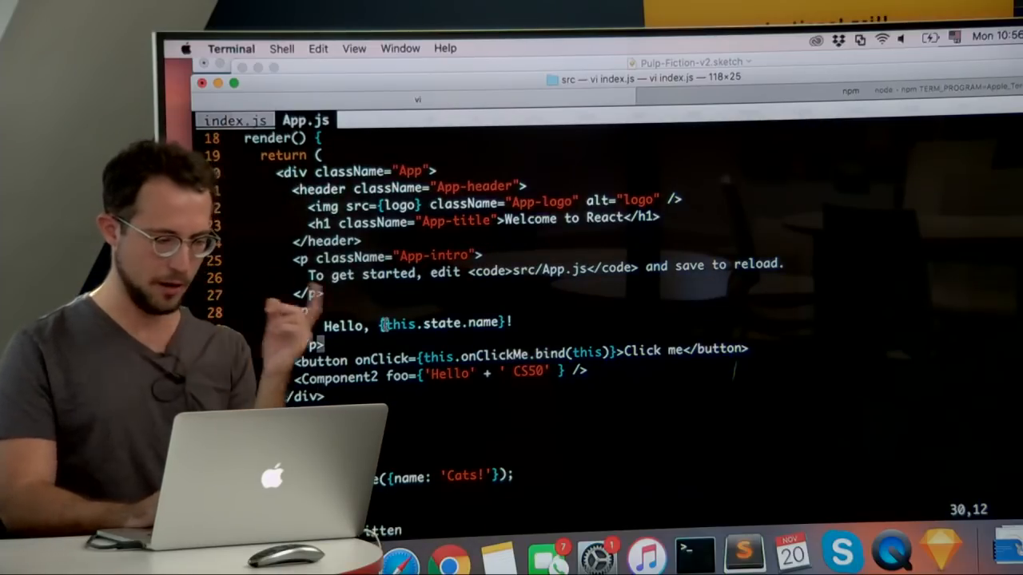
Step: Switch to the Pagedraw movies page in Chrome and examine how the object inputs match the image, director and title bindings
{"action": "key", "text": "ctrl+Right"}
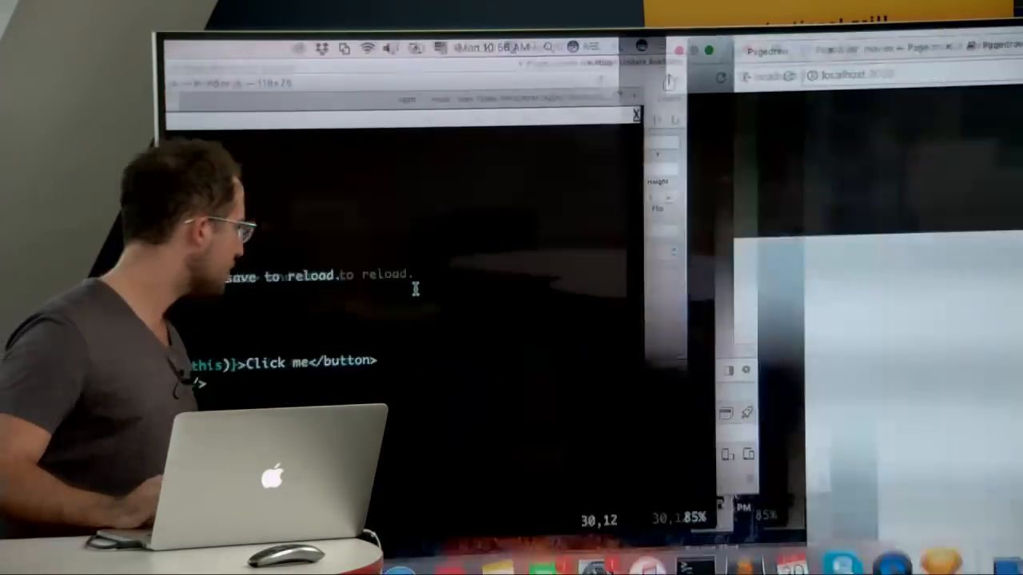
{"action": "left_click", "coordinate": [438, 63]}
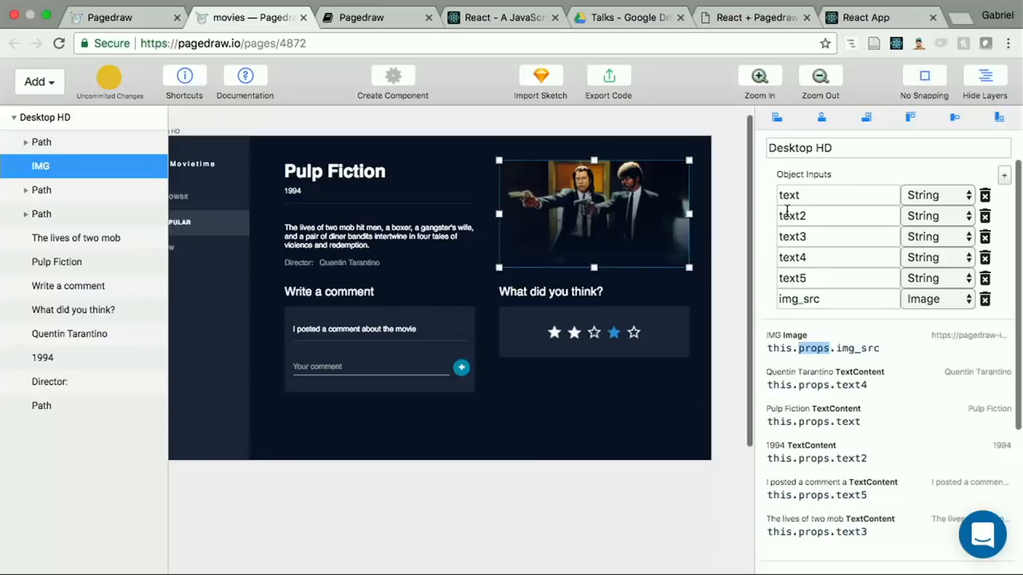
{"action": "scroll", "coordinate": [787, 210], "scroll_direction": "up", "scroll_amount": 2}
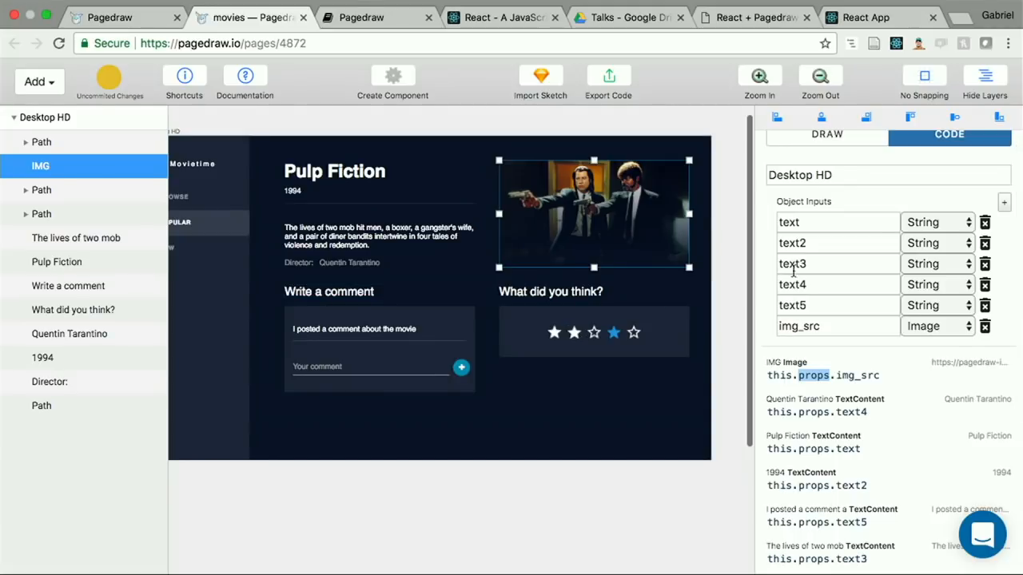
{"action": "left_click", "coordinate": [812, 225]}
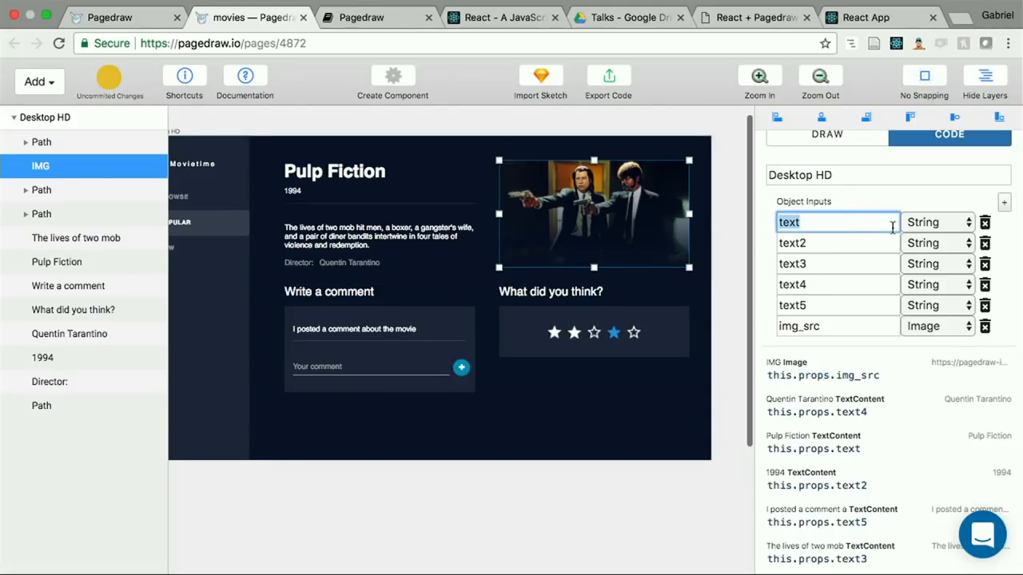
{"action": "scroll", "coordinate": [796, 310], "scroll_direction": "down", "scroll_amount": 3}
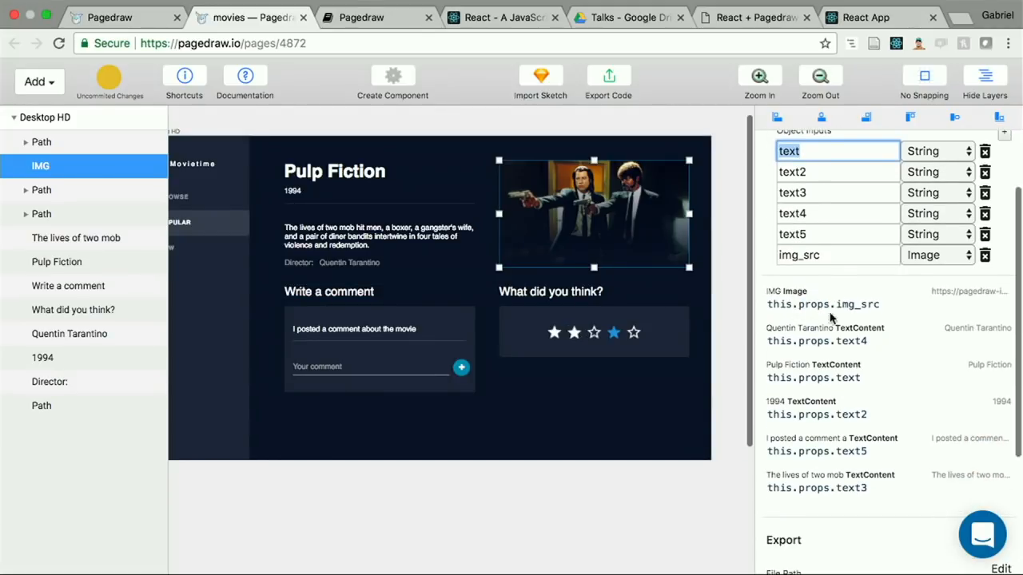
{"action": "left_click", "coordinate": [837, 304]}
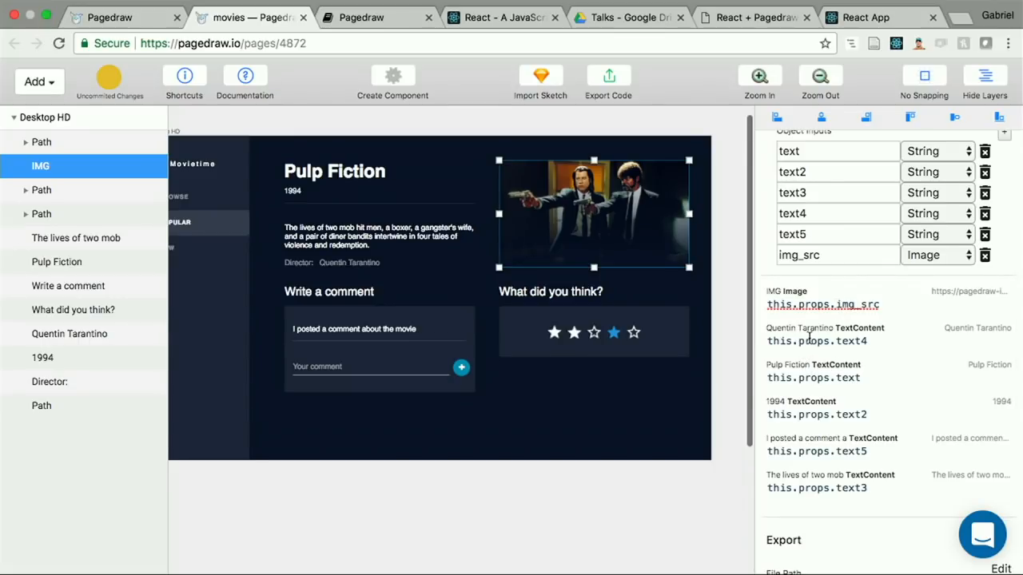
{"action": "left_click", "coordinate": [810, 339]}
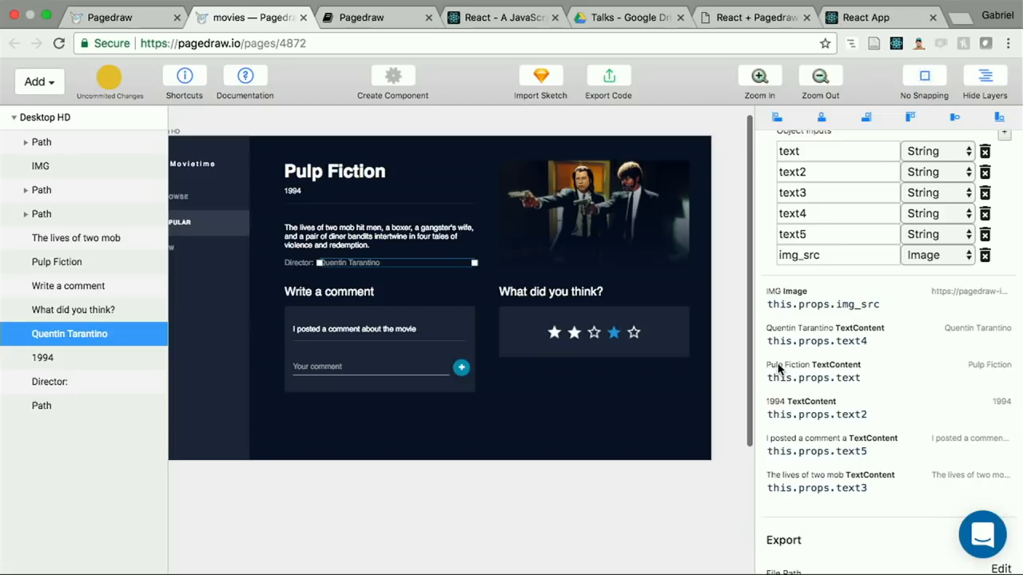
{"action": "left_click", "coordinate": [834, 381]}
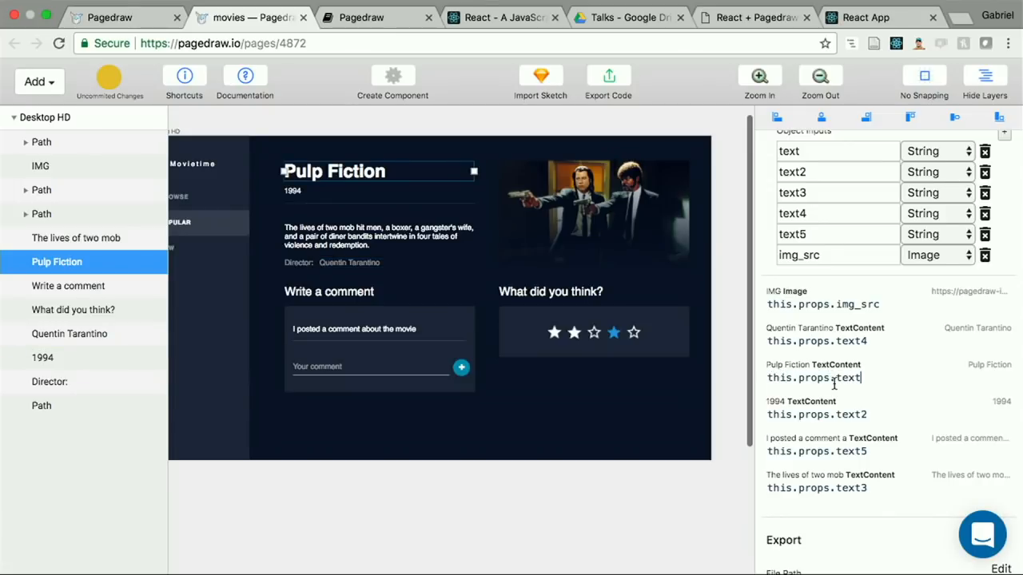
{"action": "left_click", "coordinate": [843, 305]}
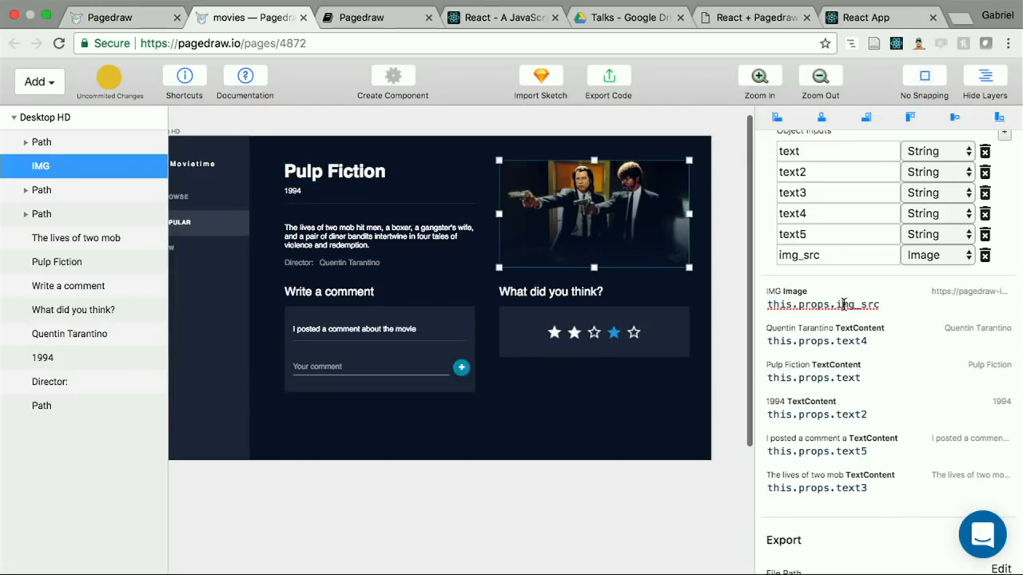
{"action": "scroll", "coordinate": [820, 171], "scroll_direction": "up", "scroll_amount": 2}
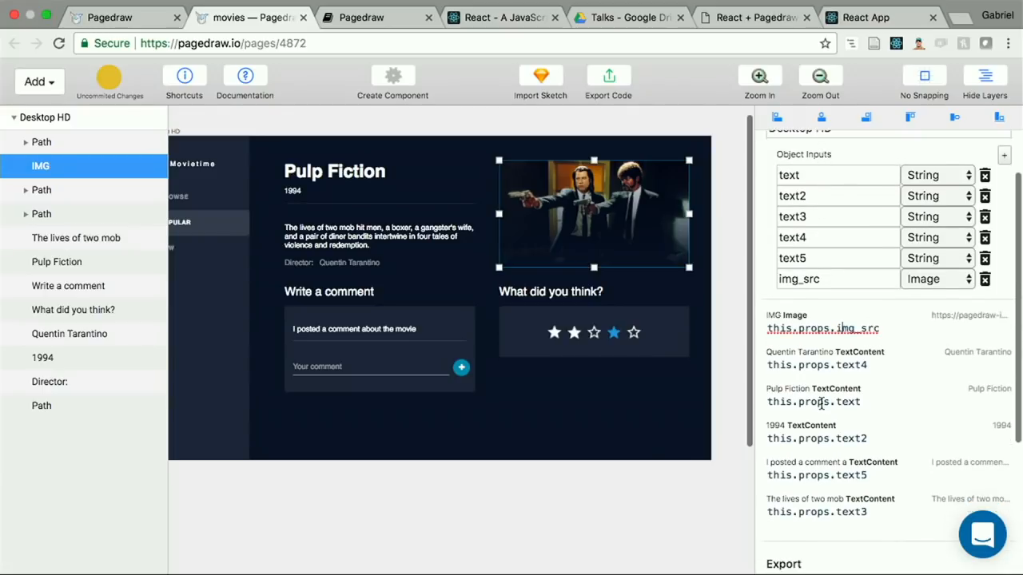
Step: Bind the Quentin Tarantino text to this.props.director and rename the text4 object input to director
{"action": "left_click", "coordinate": [839, 363]}
{"action": "left_click_drag", "start_coordinate": [836, 366], "coordinate": [888, 366]}
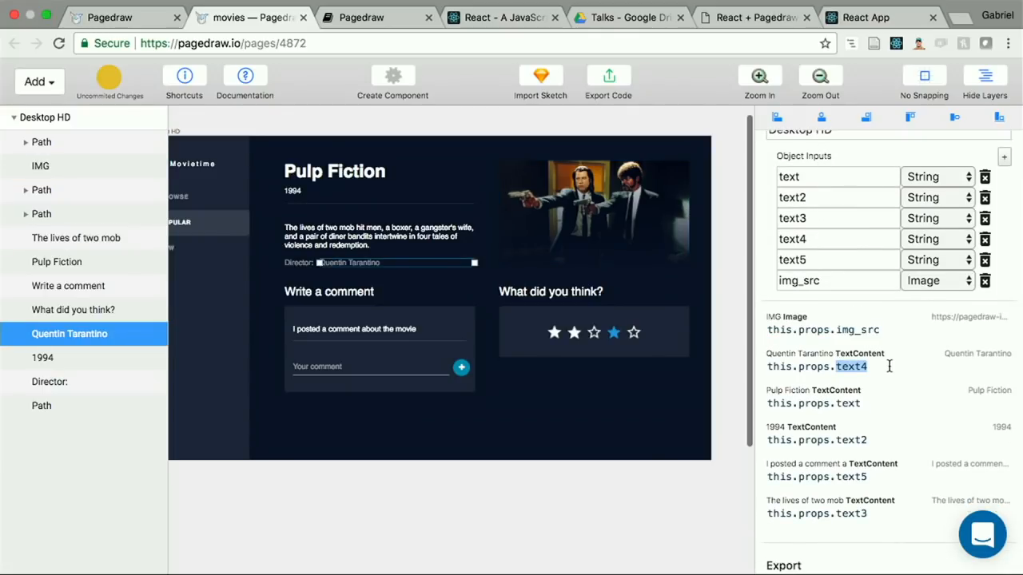
{"action": "type", "text": "director"}
{"action": "double_click", "coordinate": [812, 239]}
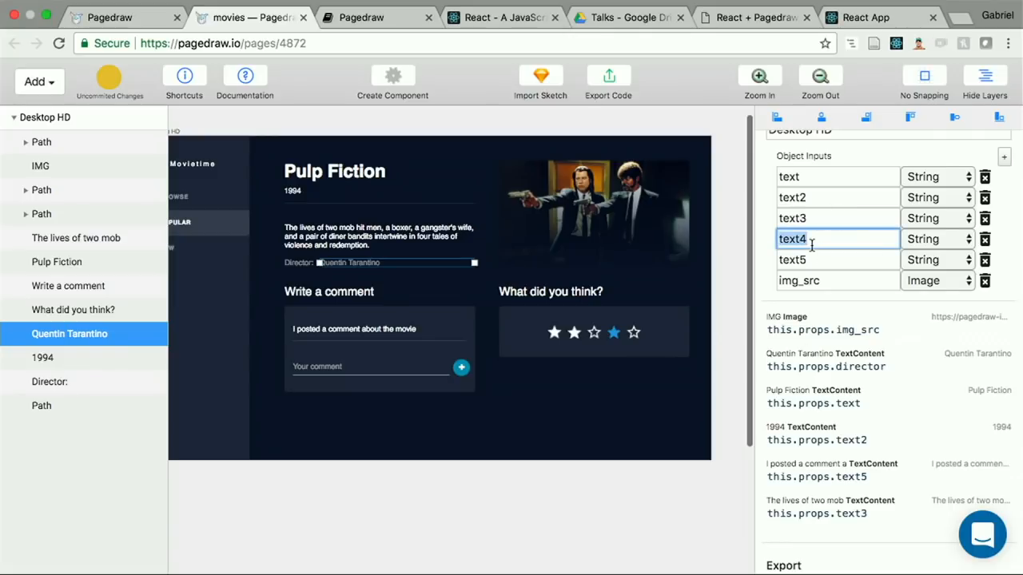
{"action": "type", "text": "director"}
Step: Bind the Pulp Fiction title text to this.props.movie_title and rename the text object input to movie_title
{"action": "left_click", "coordinate": [855, 403]}
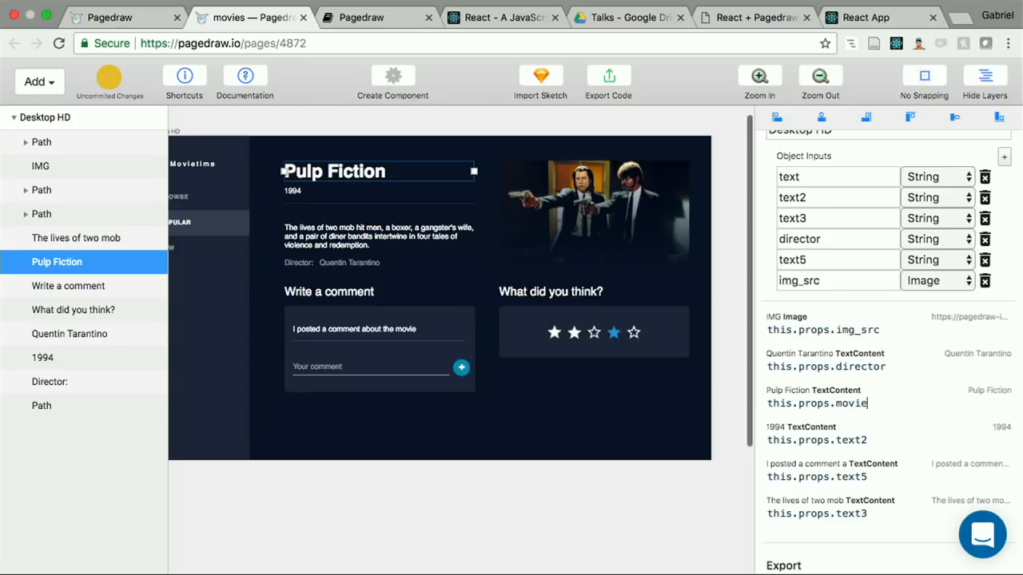
{"action": "left_click", "coordinate": [829, 220]}
{"action": "left_click", "coordinate": [853, 401]}
{"action": "key", "text": "super+z"}
{"action": "key", "text": "super+z"}
{"action": "key", "text": "Right"}
{"action": "key", "text": "shift+Left"}
{"action": "left_click", "coordinate": [817, 177]}
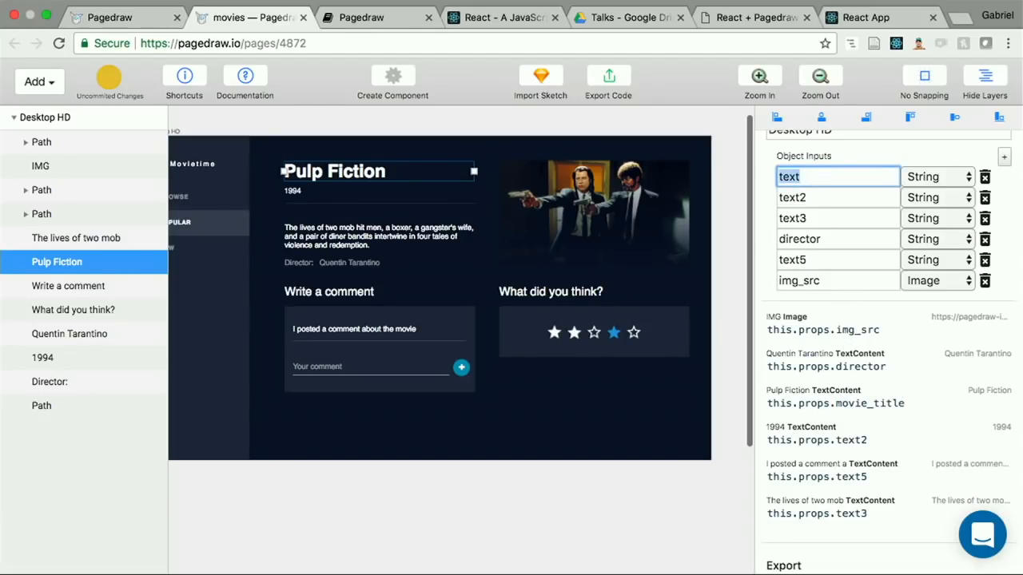
Step: Bind the 1994 text to this.props.movie_year and rename the text2 object input to movie_year
{"action": "left_click", "coordinate": [828, 201]}
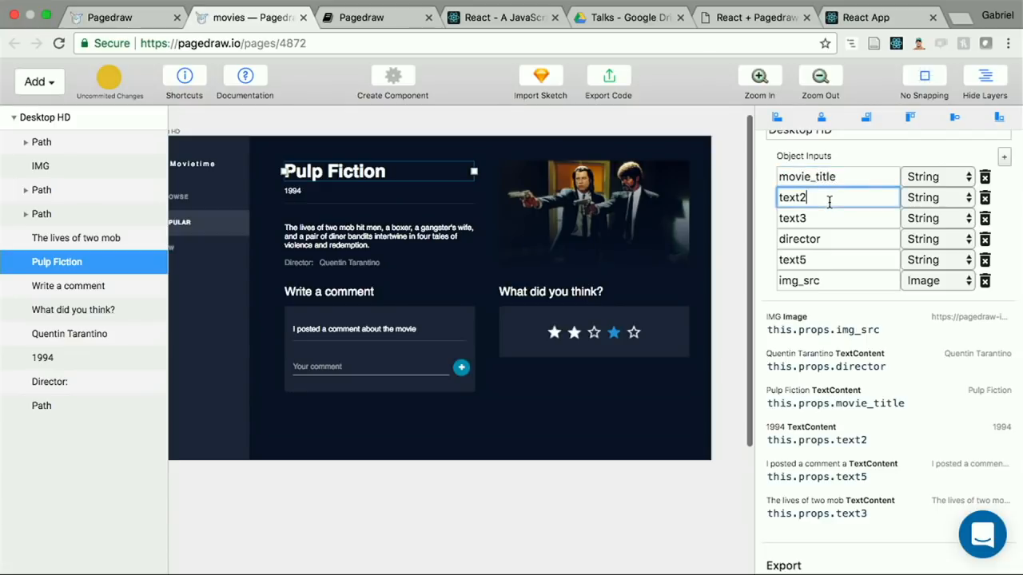
{"action": "left_click", "coordinate": [861, 439]}
{"action": "double_click", "coordinate": [839, 445]}
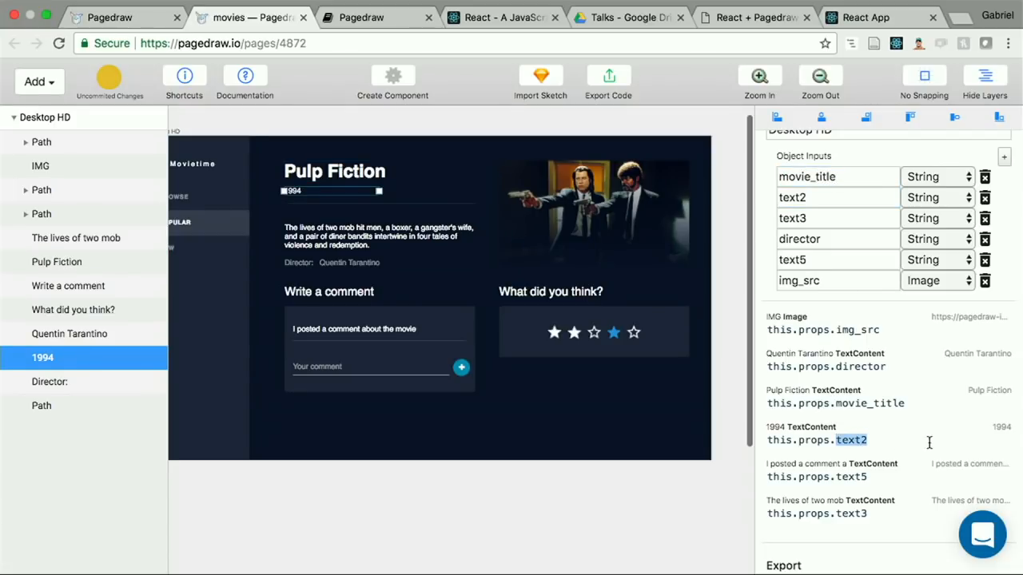
{"action": "type", "text": "movie_year"}
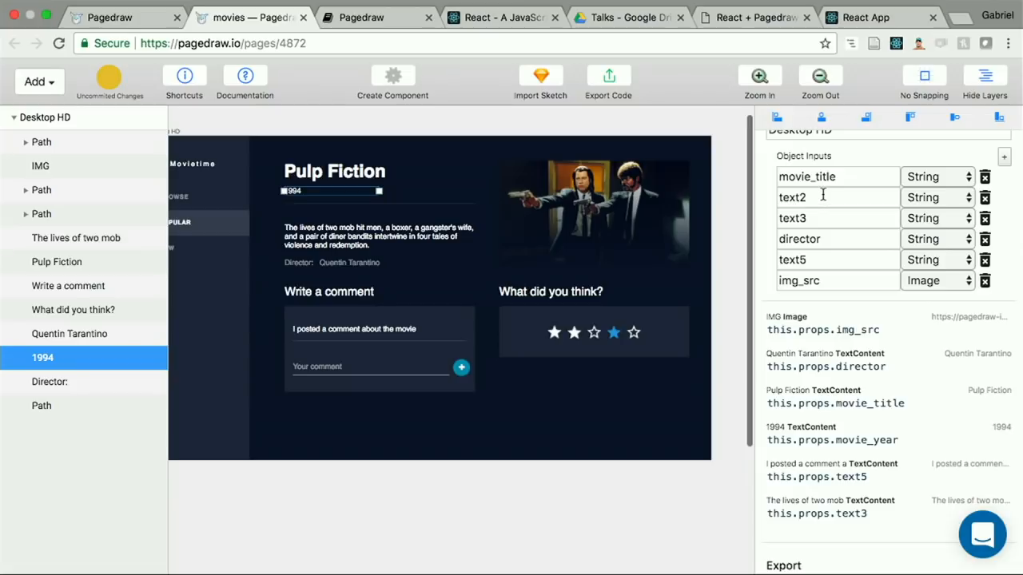
{"action": "double_click", "coordinate": [823, 197]}
{"action": "type", "text": "movie_year"}
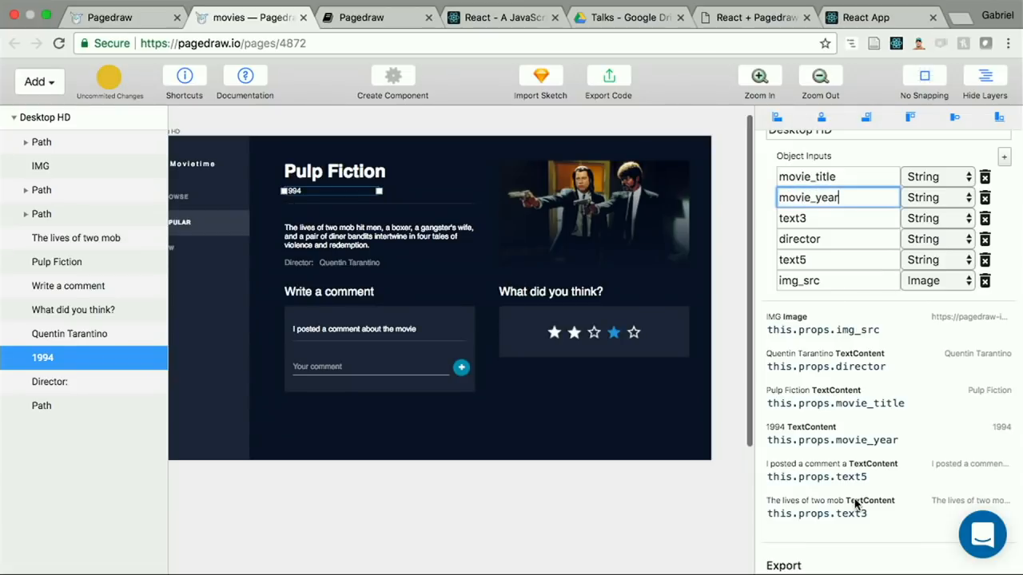
Step: Wrap the "I posted a comment about the movie" text and the separator line below it in one rectangle block
{"action": "left_click", "coordinate": [862, 478]}
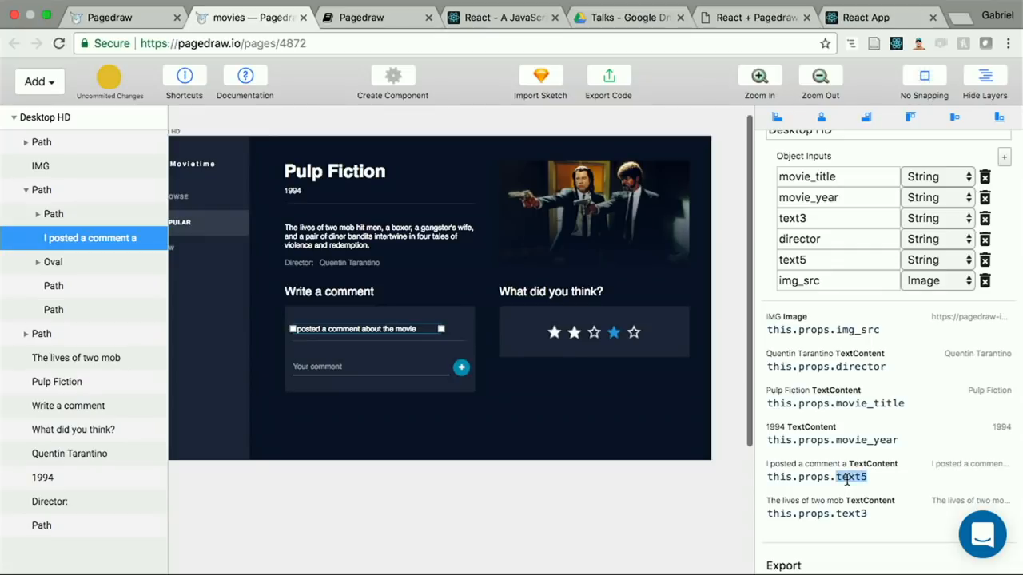
{"action": "scroll", "coordinate": [395, 314], "scroll_direction": "up", "scroll_amount": 3}
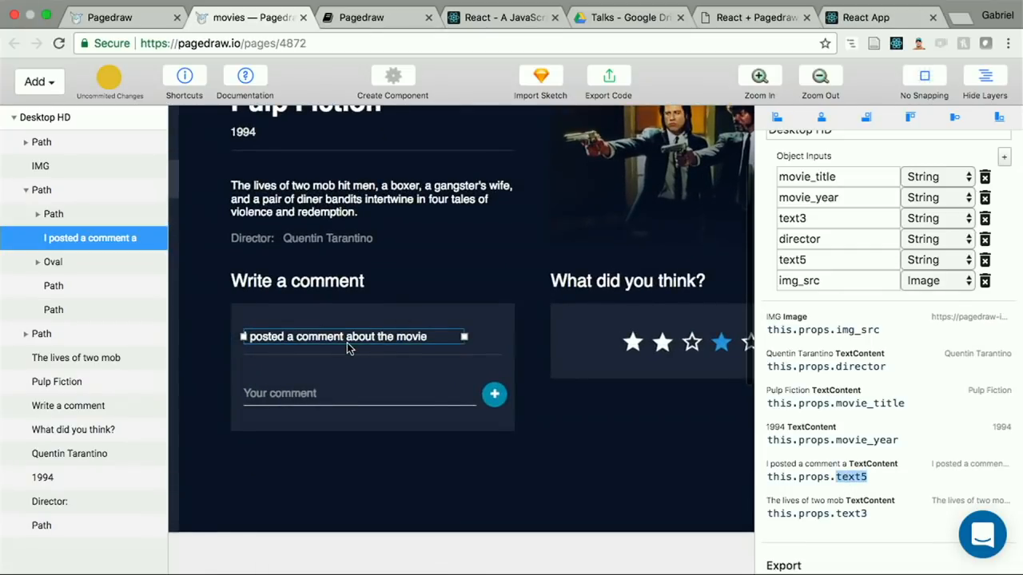
{"action": "scroll", "coordinate": [347, 342], "scroll_direction": "left", "scroll_amount": 2}
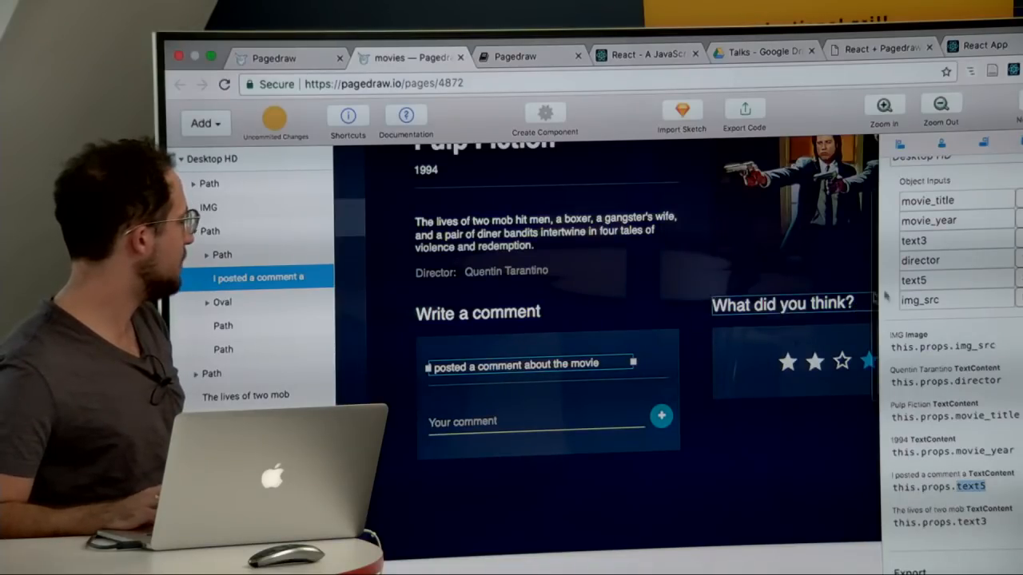
{"action": "scroll", "coordinate": [916, 289], "scroll_direction": "up", "scroll_amount": 1}
{"action": "scroll", "coordinate": [916, 289], "scroll_direction": "up", "scroll_amount": 3}
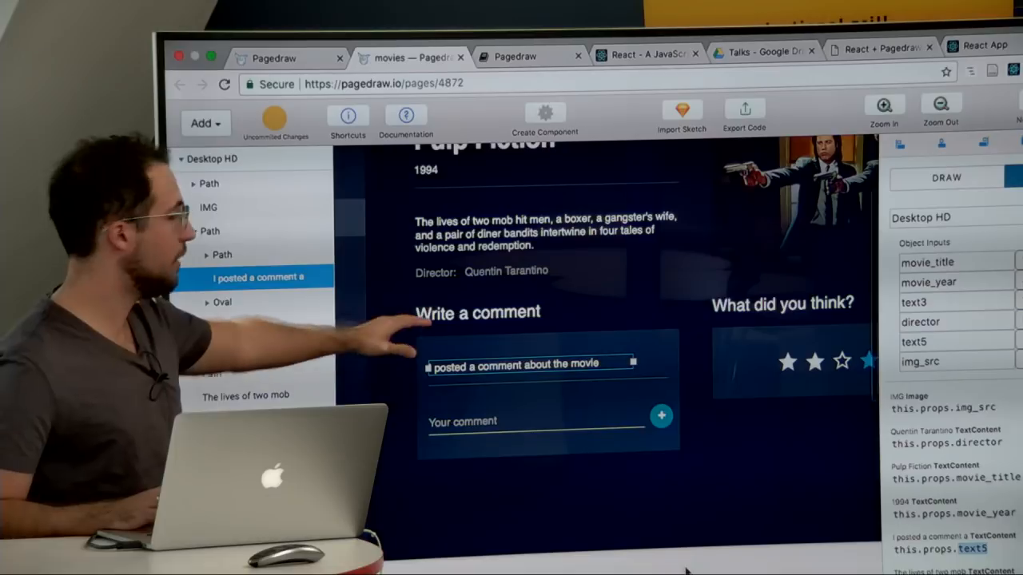
{"action": "left_click", "coordinate": [960, 193]}
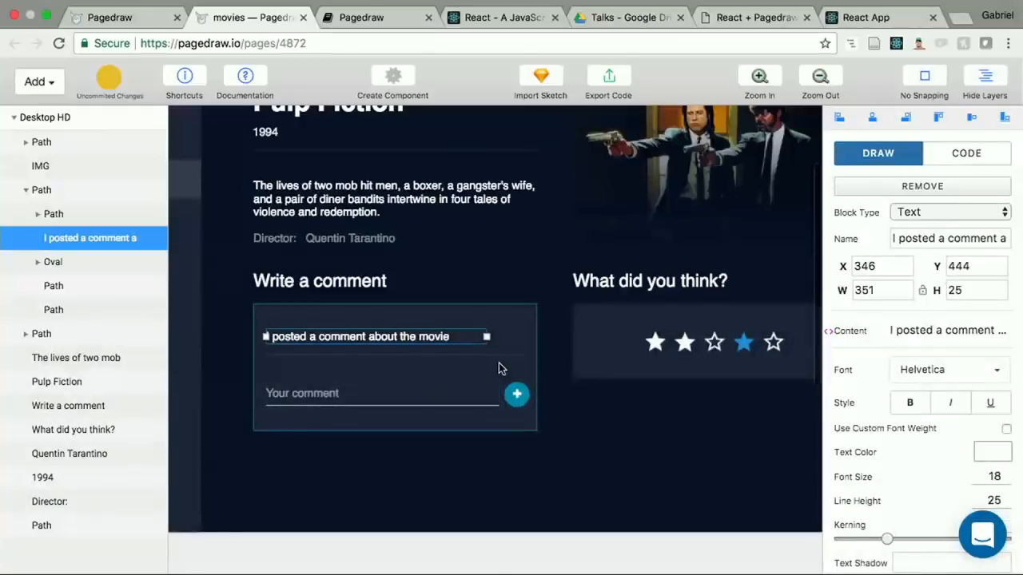
{"action": "scroll", "coordinate": [498, 363], "scroll_direction": "left", "scroll_amount": 3}
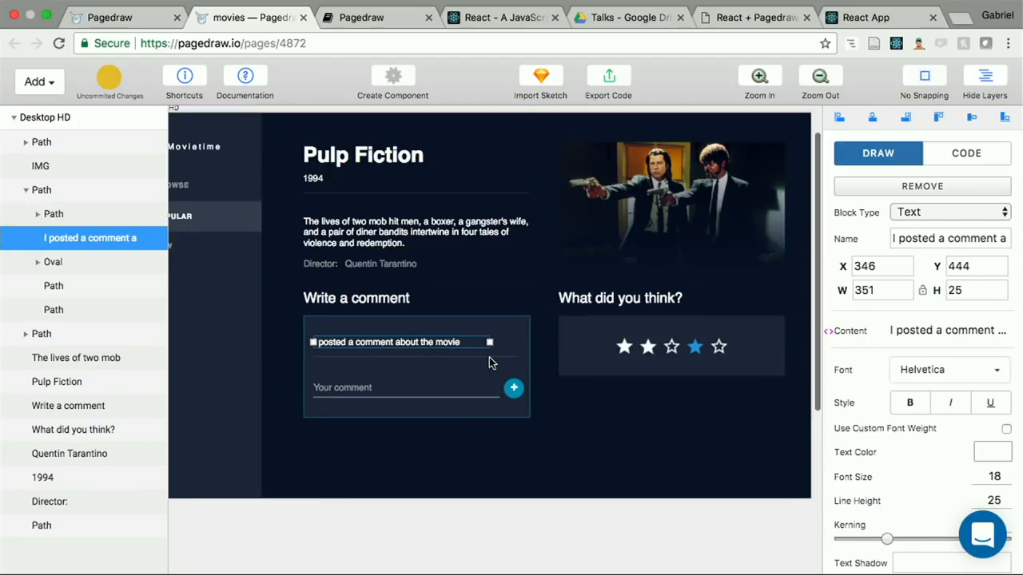
{"action": "scroll", "coordinate": [492, 362], "scroll_direction": "up", "scroll_amount": 5}
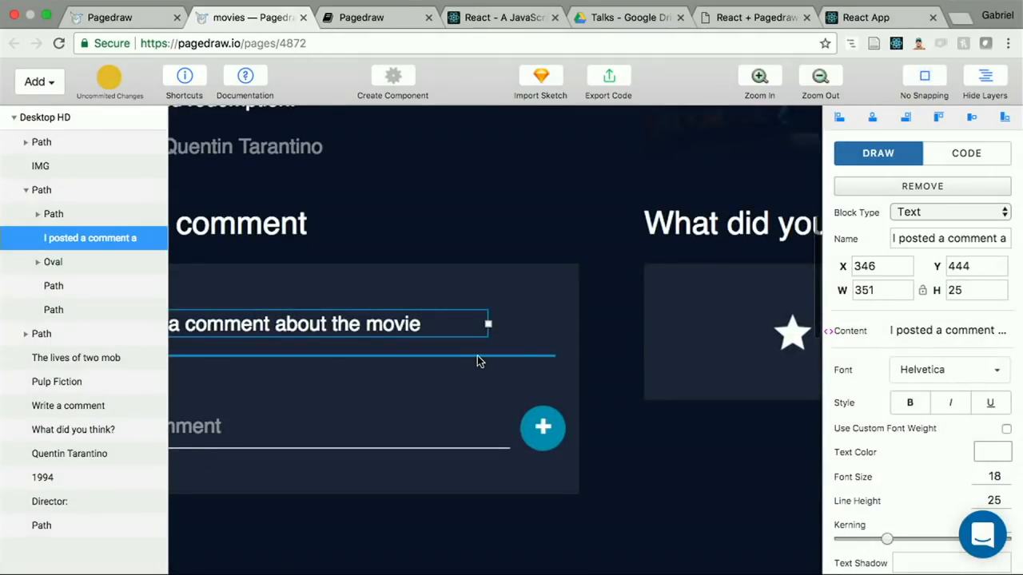
{"action": "left_click", "coordinate": [477, 356], "text": "shift"}
{"action": "scroll", "coordinate": [477, 355], "scroll_direction": "left", "scroll_amount": 5}
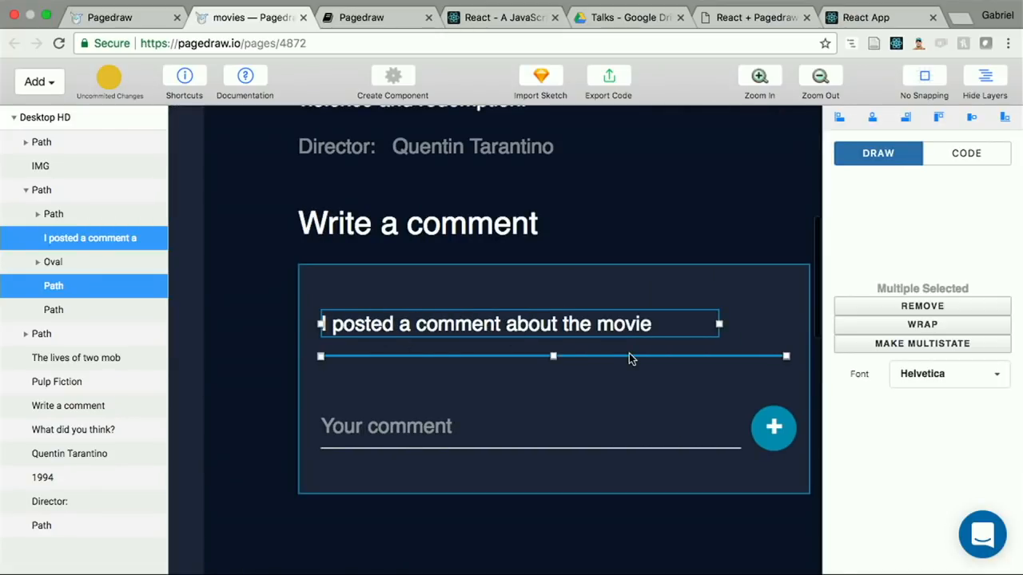
{"action": "left_click", "coordinate": [943, 324]}
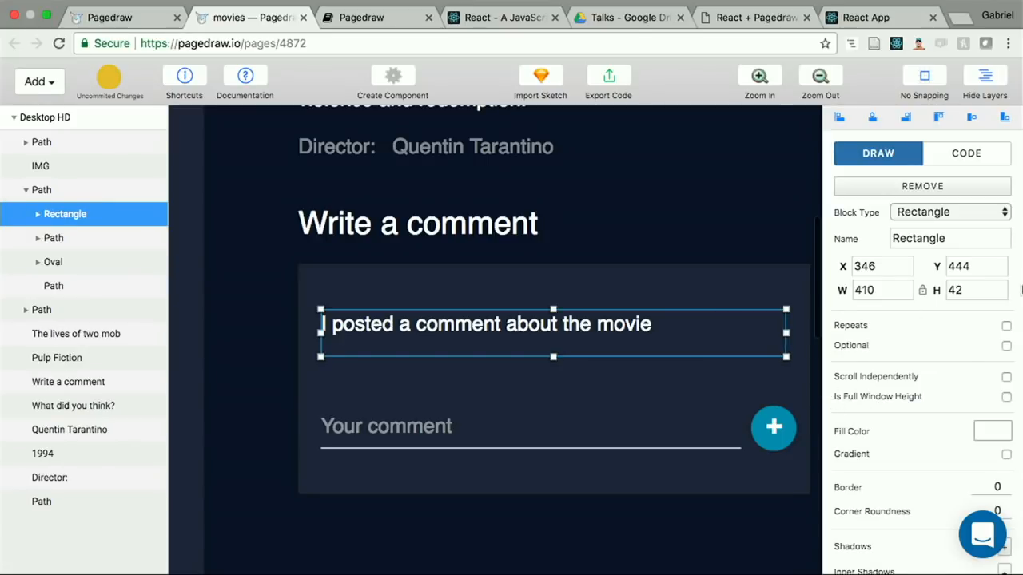
Step: Make the rectangle around the comment repeat, and examine its List and Instance Var bindings in the code settings
{"action": "left_click", "coordinate": [1006, 327]}
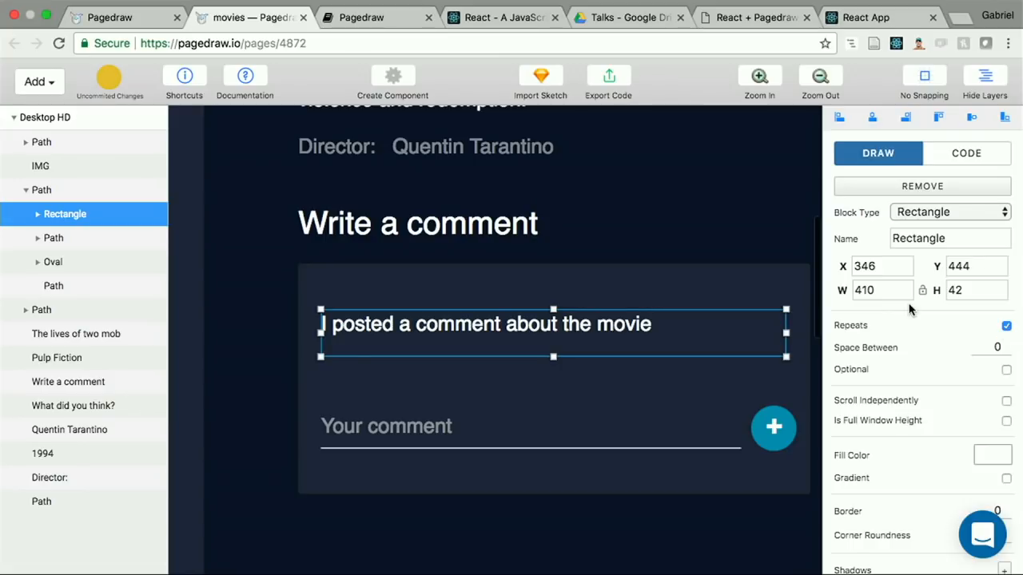
{"action": "left_click", "coordinate": [965, 152]}
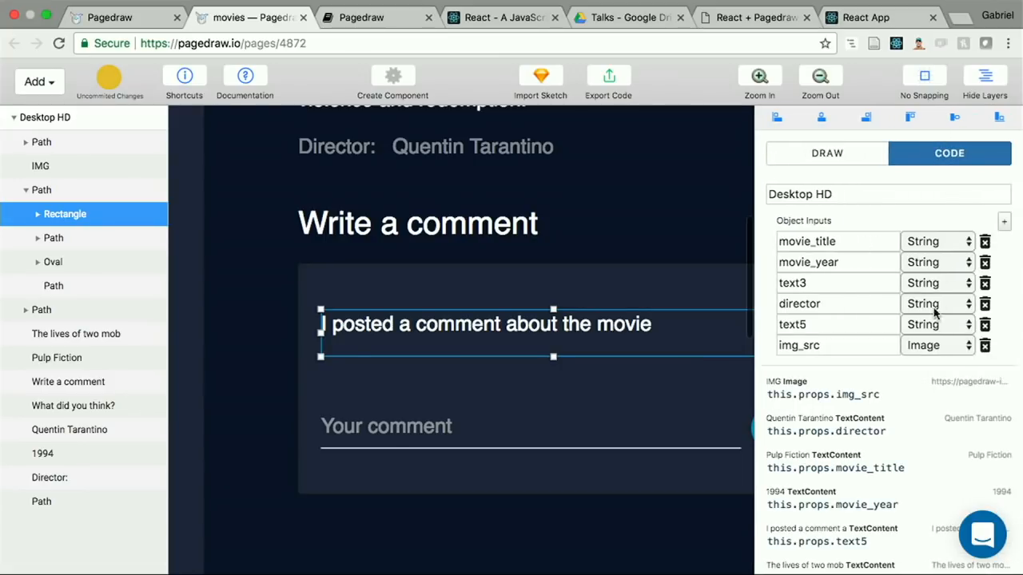
{"action": "scroll", "coordinate": [927, 389], "scroll_direction": "down", "scroll_amount": 10}
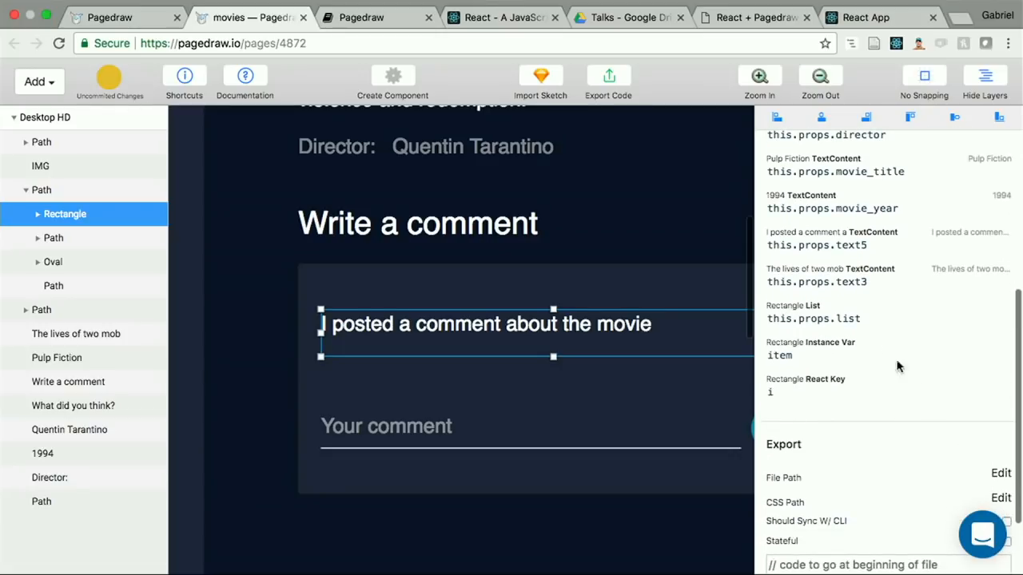
{"action": "left_click_drag", "start_coordinate": [769, 320], "coordinate": [858, 320]}
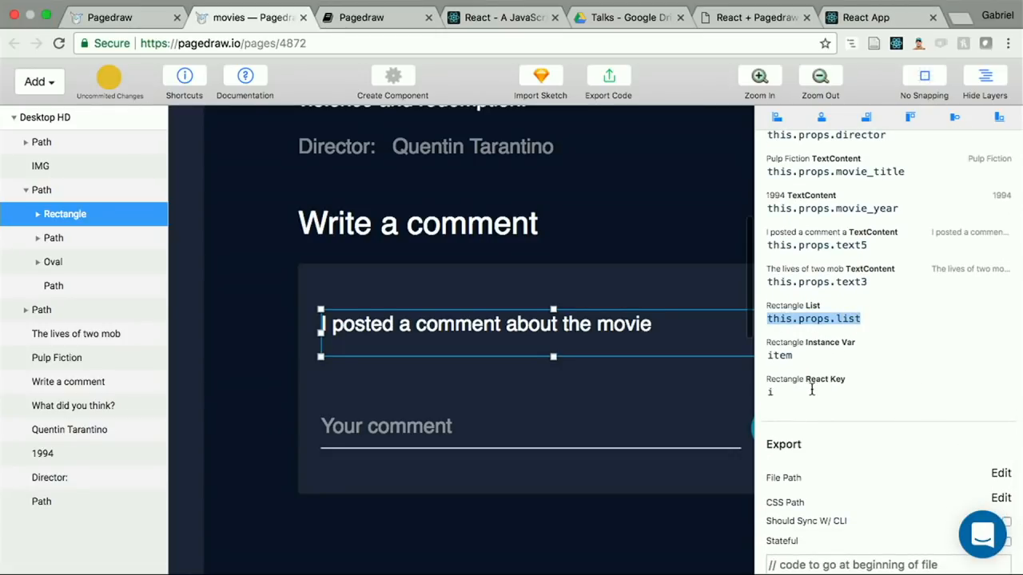
{"action": "double_click", "coordinate": [811, 359]}
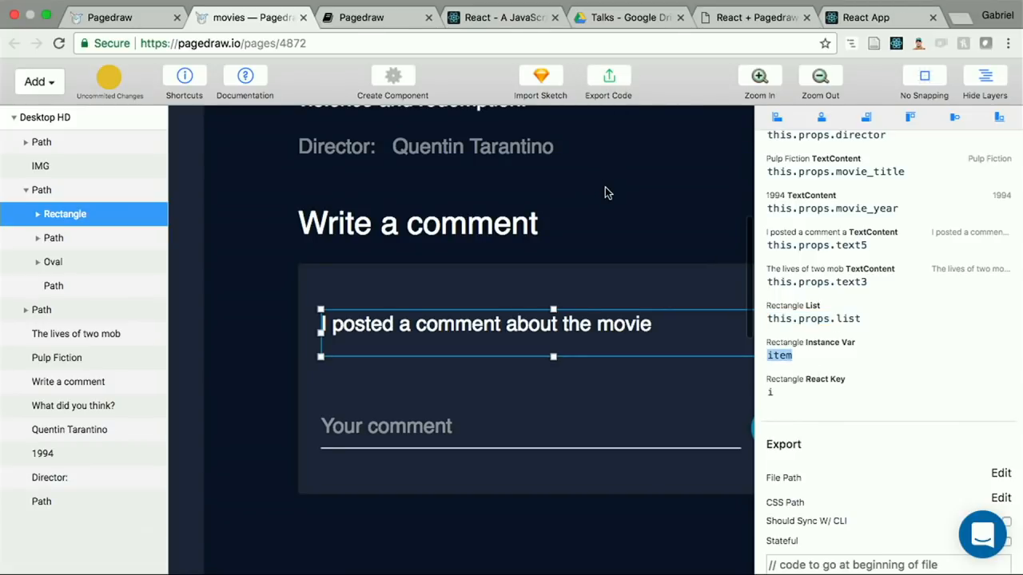
Step: Open the exported JSX code for the page and examine how the bound props and the repeated comment rectangle are rendered
{"action": "scroll", "coordinate": [605, 193], "scroll_direction": "down", "scroll_amount": 3}
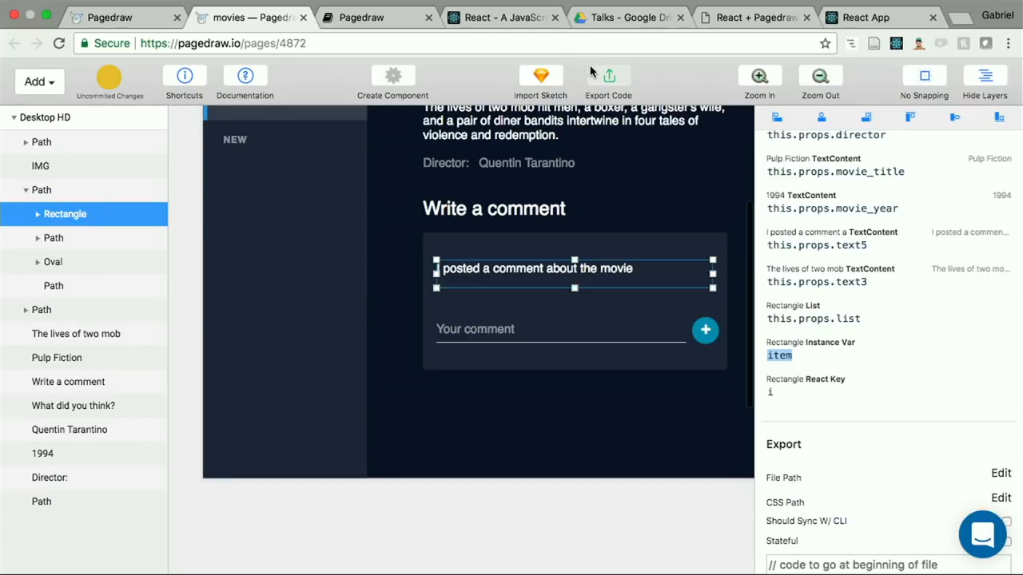
{"action": "left_click", "coordinate": [590, 72]}
{"action": "scroll", "coordinate": [512, 401], "scroll_direction": "down", "scroll_amount": 1}
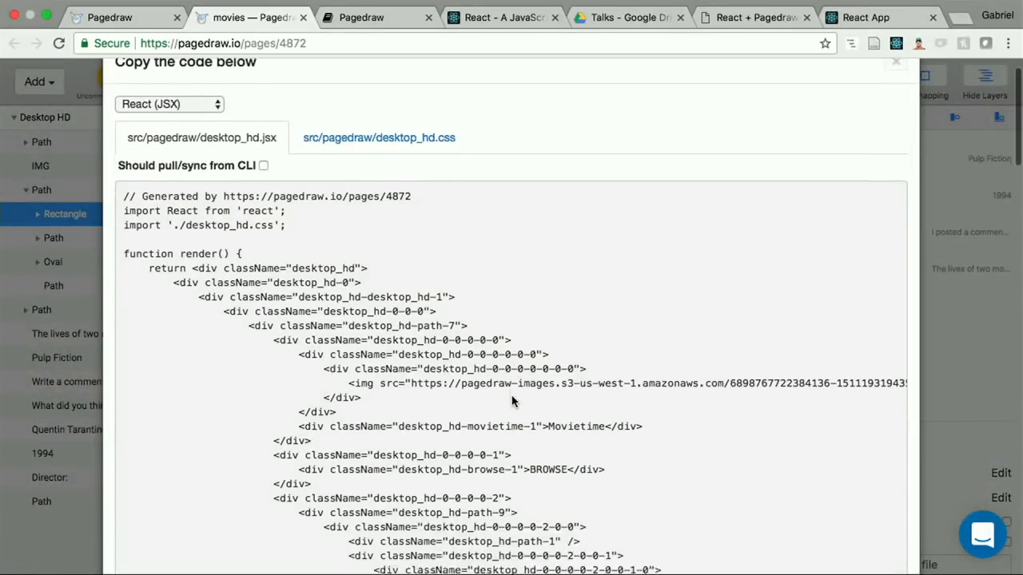
{"action": "scroll", "coordinate": [512, 401], "scroll_direction": "down", "scroll_amount": 5}
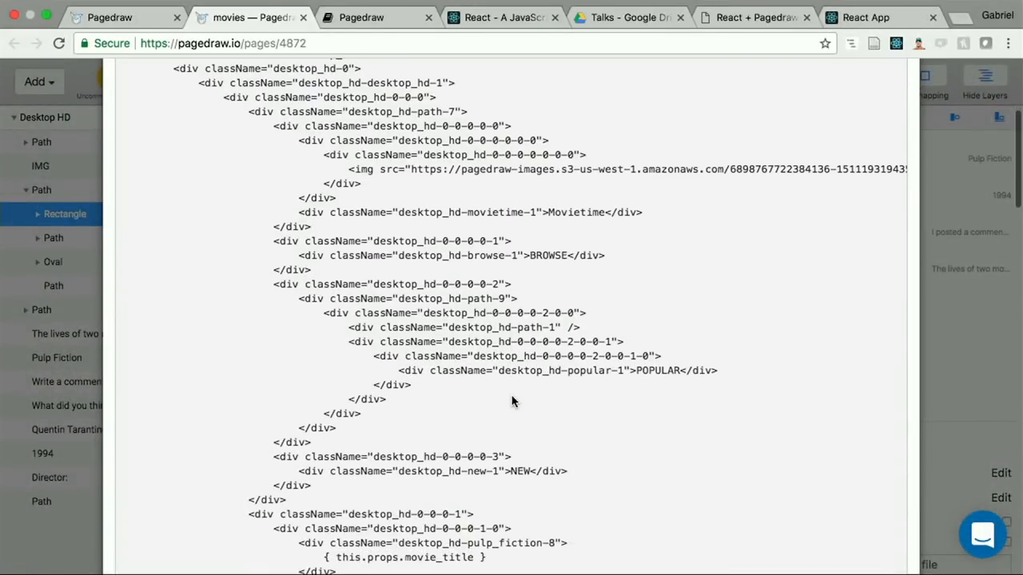
{"action": "scroll", "coordinate": [512, 402], "scroll_direction": "down", "scroll_amount": 5}
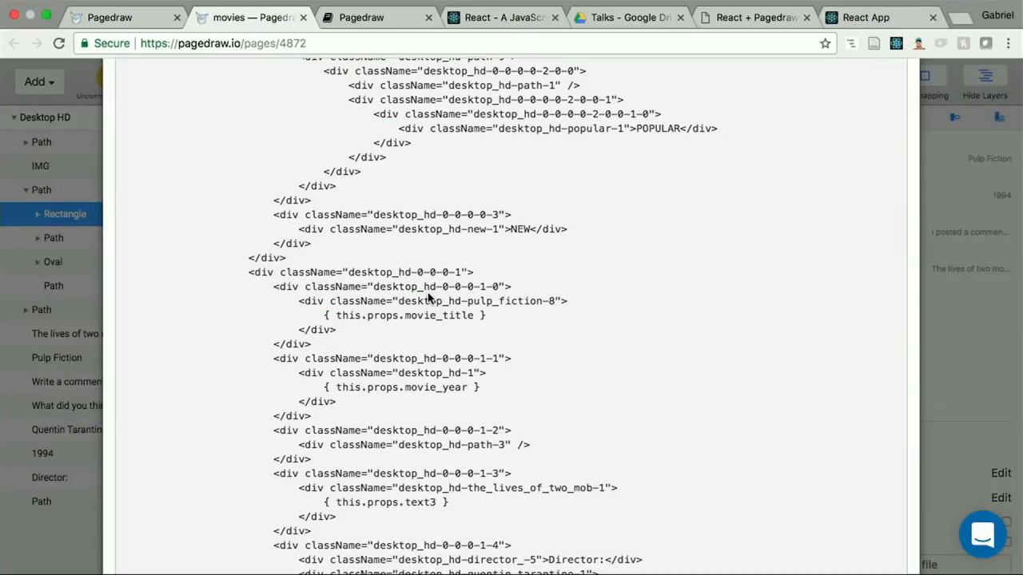
{"action": "scroll", "coordinate": [432, 293], "scroll_direction": "up", "scroll_amount": 3}
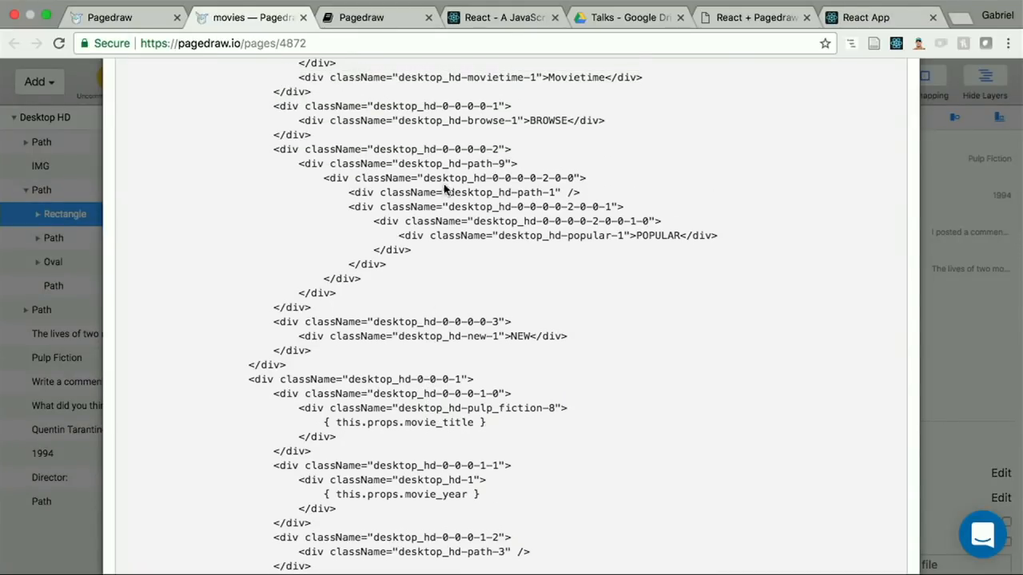
{"action": "scroll", "coordinate": [368, 162], "scroll_direction": "up", "scroll_amount": 6}
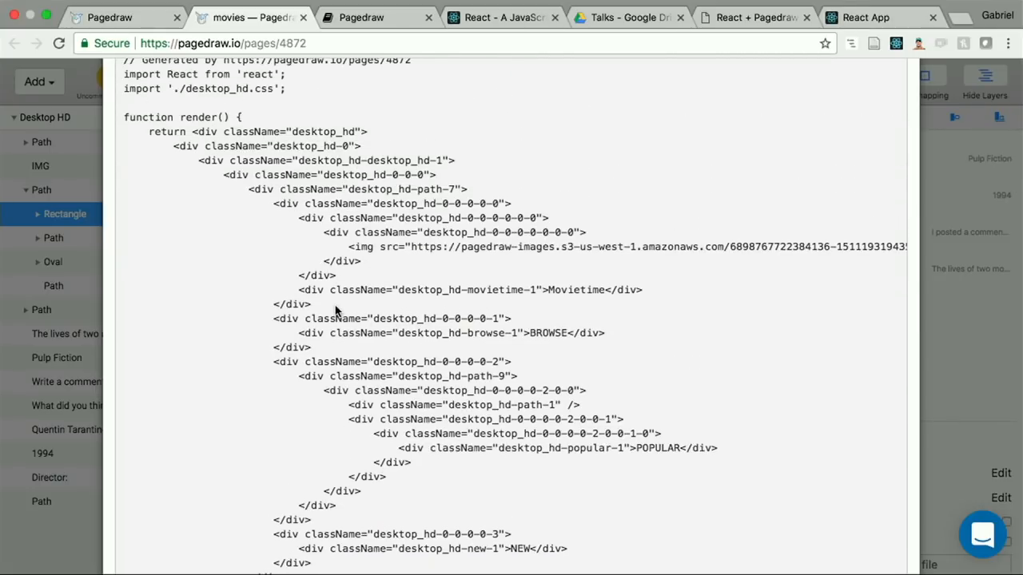
{"action": "scroll", "coordinate": [335, 310], "scroll_direction": "up", "scroll_amount": 3}
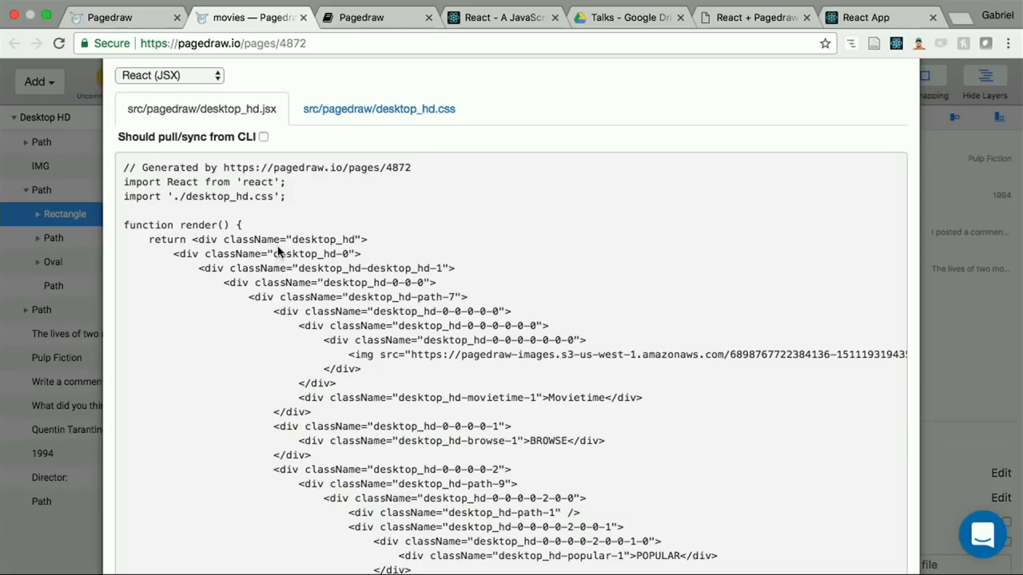
{"action": "scroll", "coordinate": [311, 283], "scroll_direction": "down", "scroll_amount": 13}
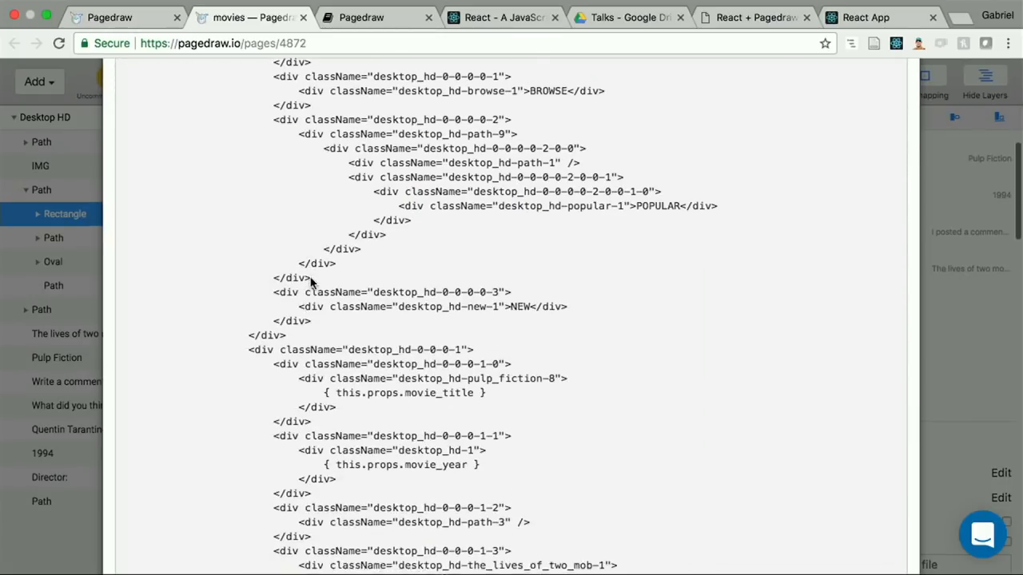
{"action": "scroll", "coordinate": [440, 283], "scroll_direction": "down", "scroll_amount": 7}
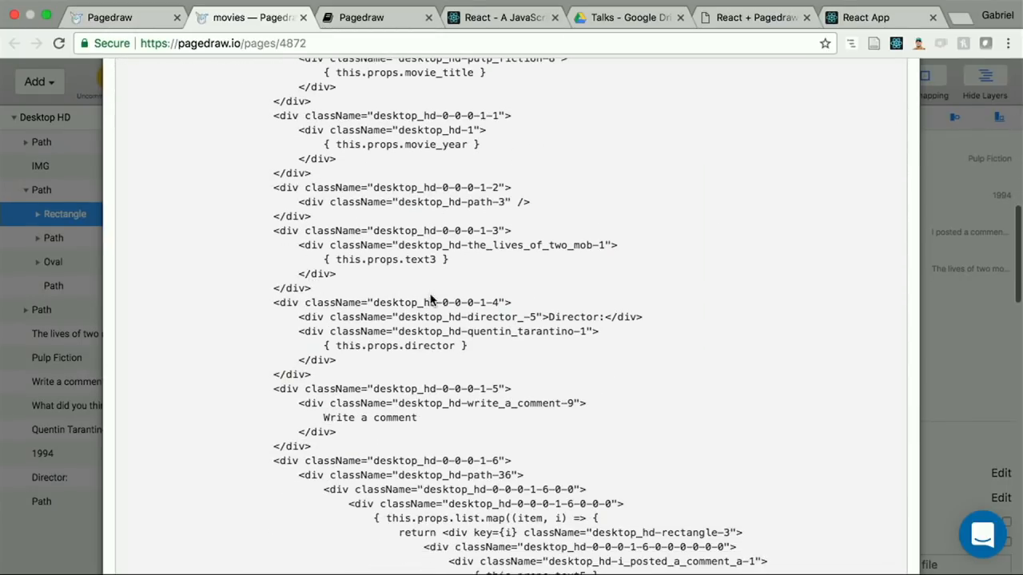
{"action": "scroll", "coordinate": [432, 299], "scroll_direction": "down", "scroll_amount": 2}
{"action": "scroll", "coordinate": [431, 299], "scroll_direction": "down", "scroll_amount": 4}
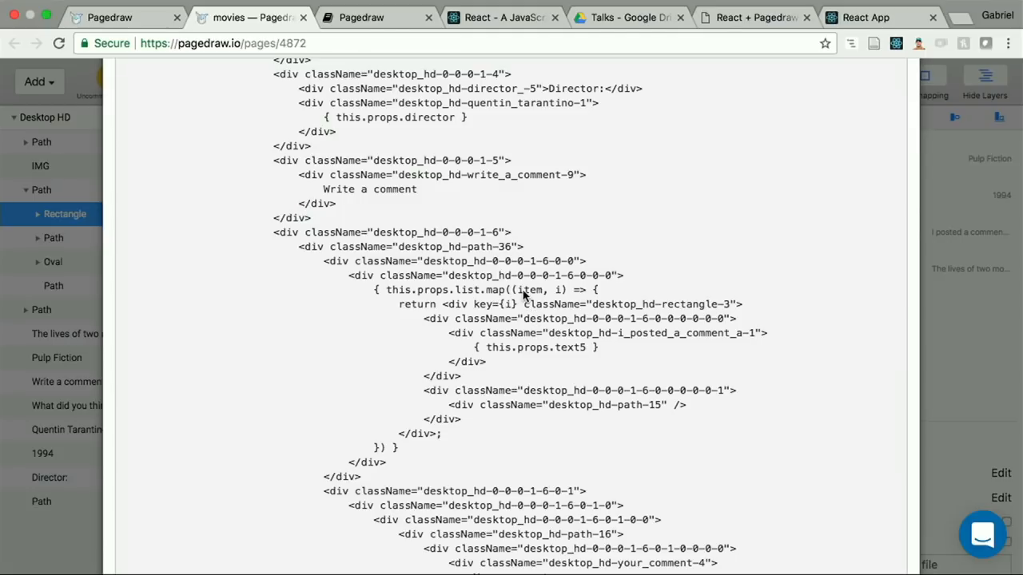
{"action": "left_click", "coordinate": [995, 187]}
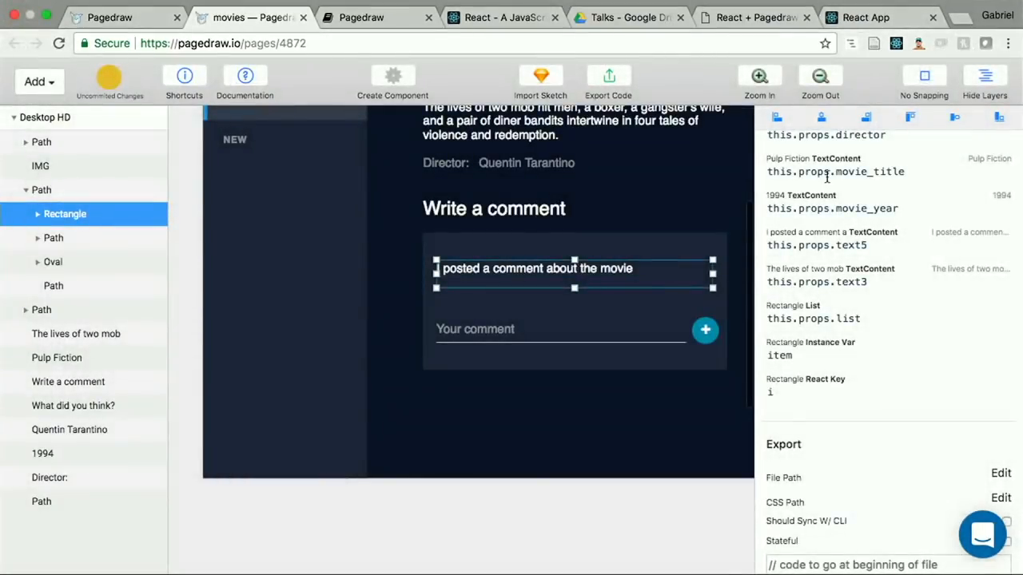
Step: Bind the "I posted a comment about the movie" text content to item.content
{"action": "scroll", "coordinate": [803, 279], "scroll_direction": "up", "scroll_amount": 5}
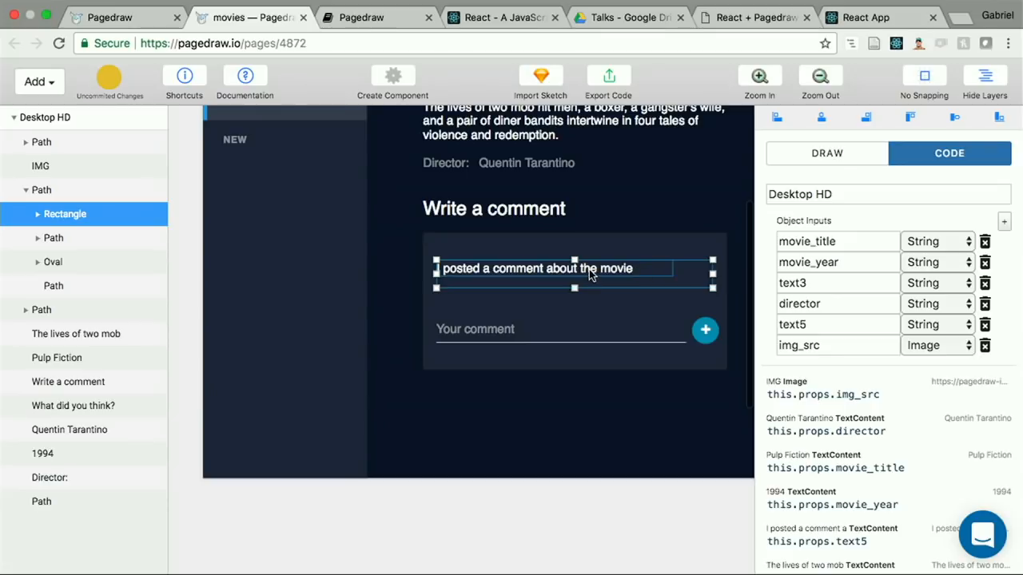
{"action": "left_click", "coordinate": [592, 274]}
{"action": "scroll", "coordinate": [815, 386], "scroll_direction": "down", "scroll_amount": 3}
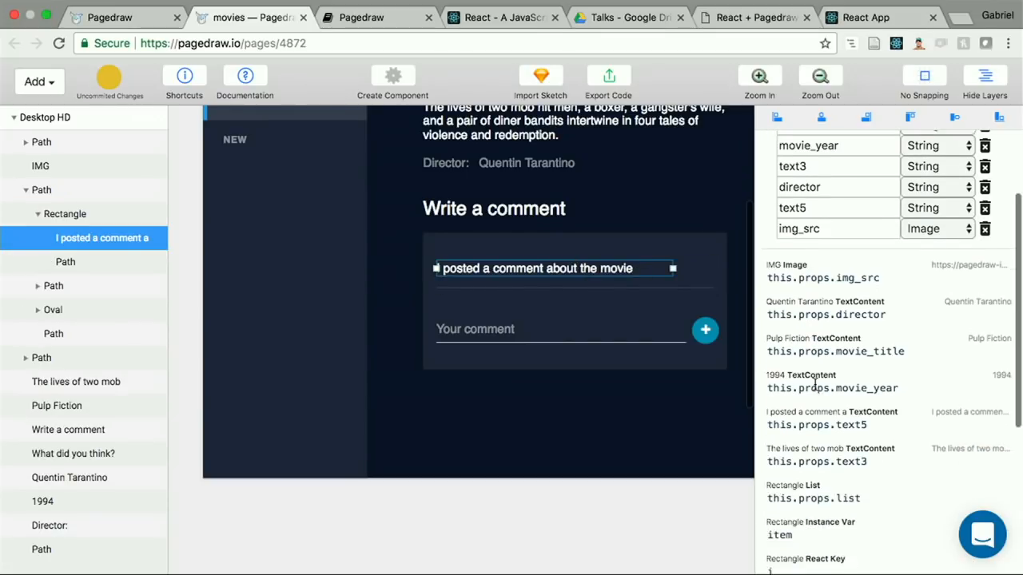
{"action": "left_click", "coordinate": [841, 415]}
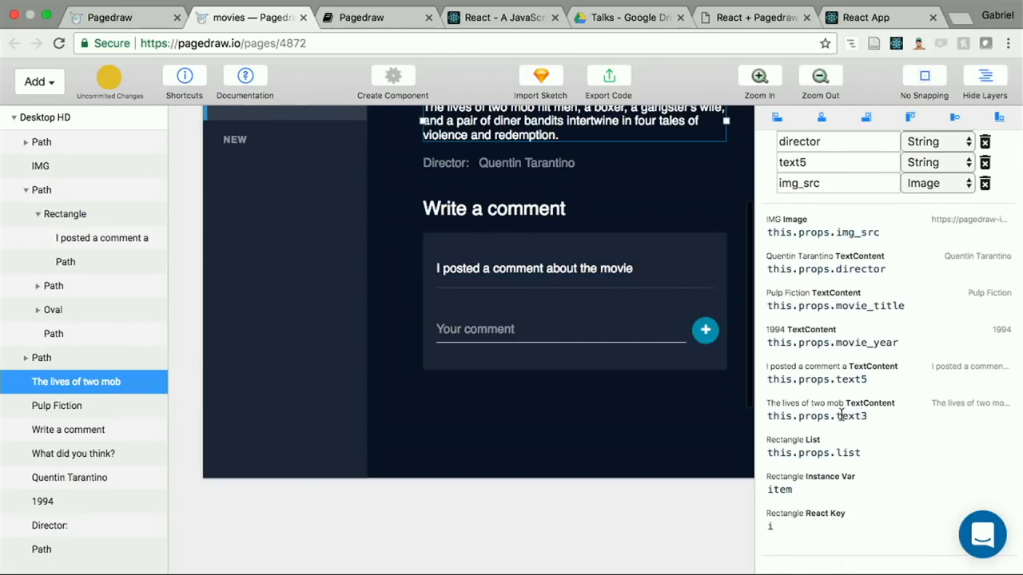
{"action": "left_click", "coordinate": [867, 379]}
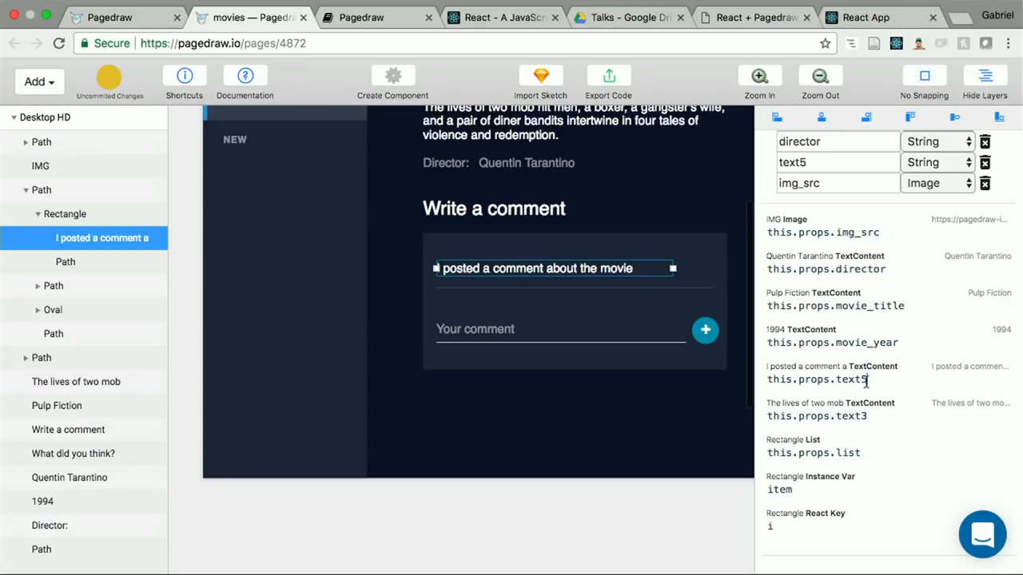
{"action": "left_click_drag", "start_coordinate": [867, 380], "coordinate": [767, 388]}
{"action": "type", "text": "item.content"}
Step: Review the object inputs against the text and list bindings in the code settings
{"action": "left_click", "coordinate": [815, 413]}
{"action": "scroll", "coordinate": [618, 266], "scroll_direction": "up", "scroll_amount": 5}
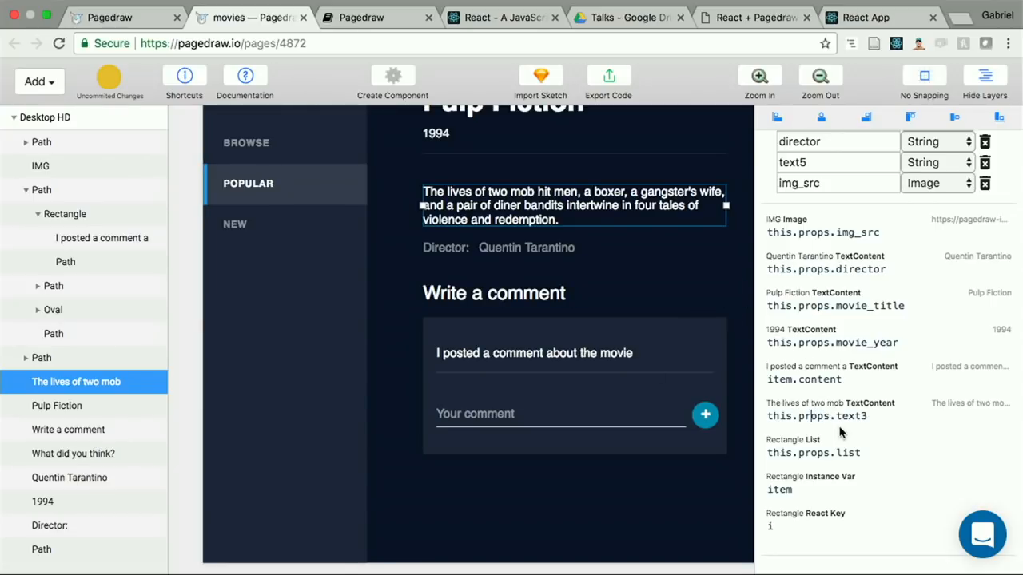
{"action": "double_click", "coordinate": [859, 414]}
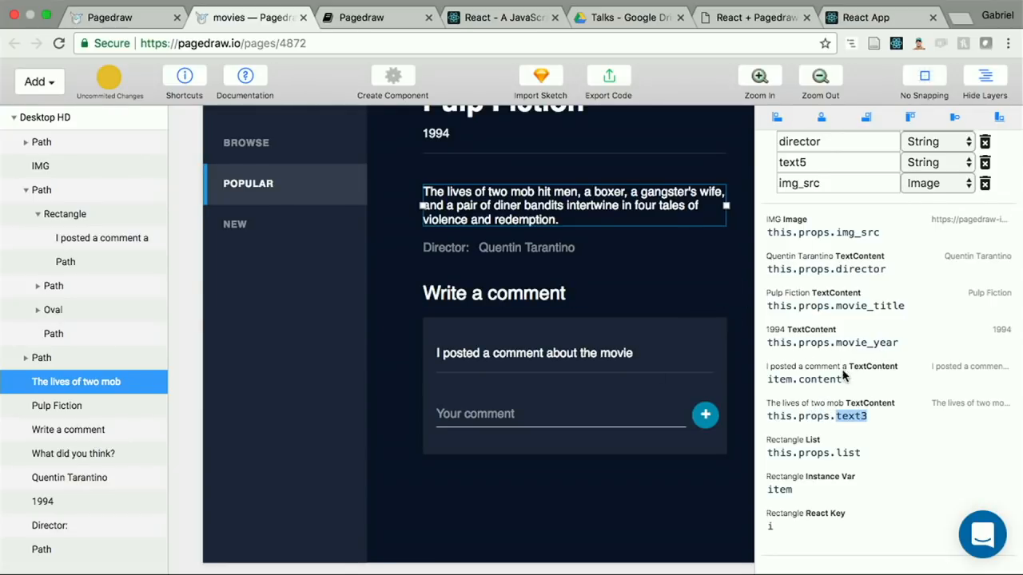
{"action": "scroll", "coordinate": [842, 375], "scroll_direction": "up", "scroll_amount": 1}
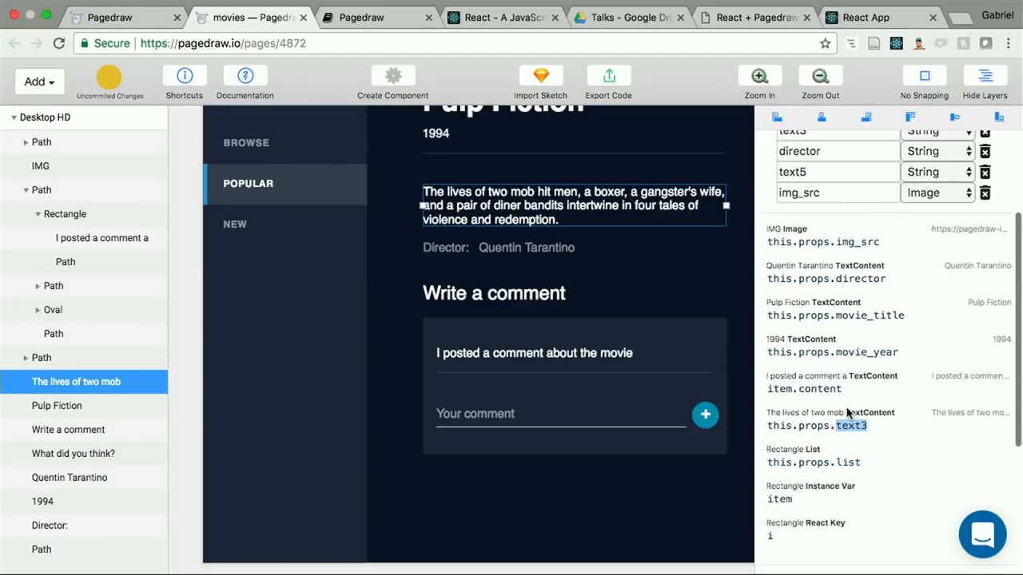
{"action": "left_click", "coordinate": [819, 392]}
{"action": "scroll", "coordinate": [849, 366], "scroll_direction": "up", "scroll_amount": 5}
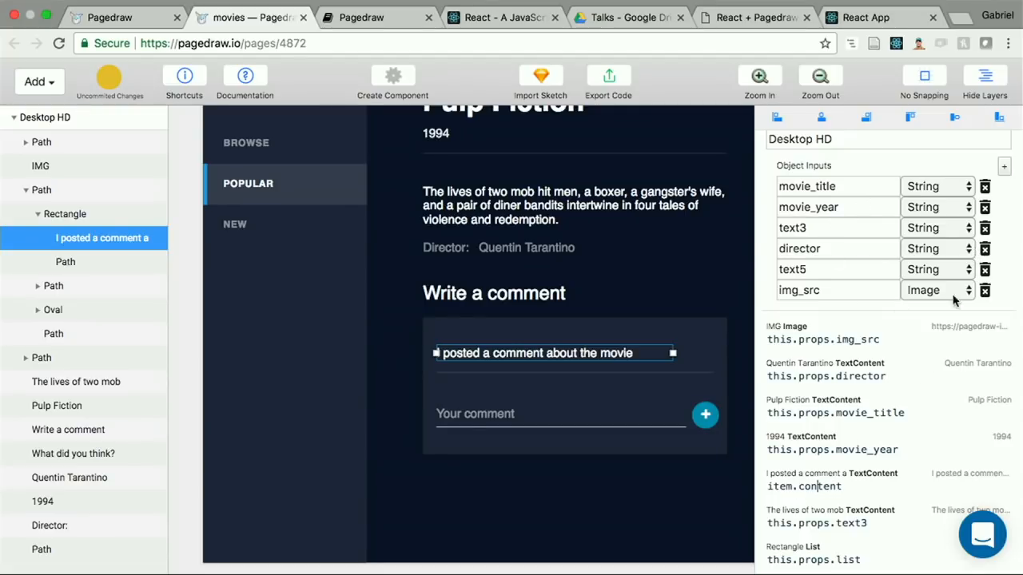
{"action": "scroll", "coordinate": [927, 298], "scroll_direction": "down", "scroll_amount": 2}
{"action": "scroll", "coordinate": [883, 294], "scroll_direction": "up", "scroll_amount": 2}
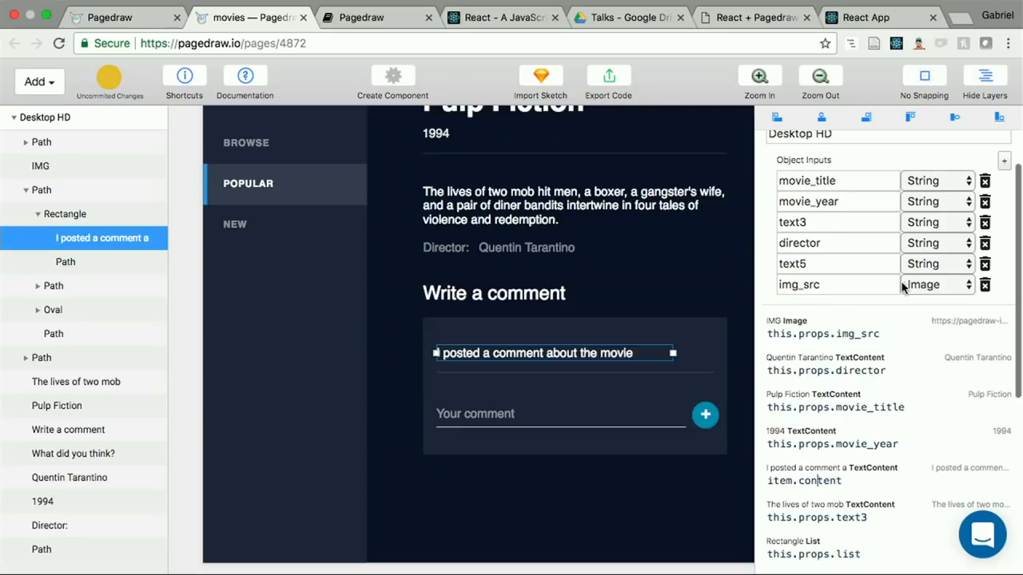
{"action": "scroll", "coordinate": [878, 284], "scroll_direction": "up", "scroll_amount": 1}
{"action": "scroll", "coordinate": [913, 266], "scroll_direction": "down", "scroll_amount": 5}
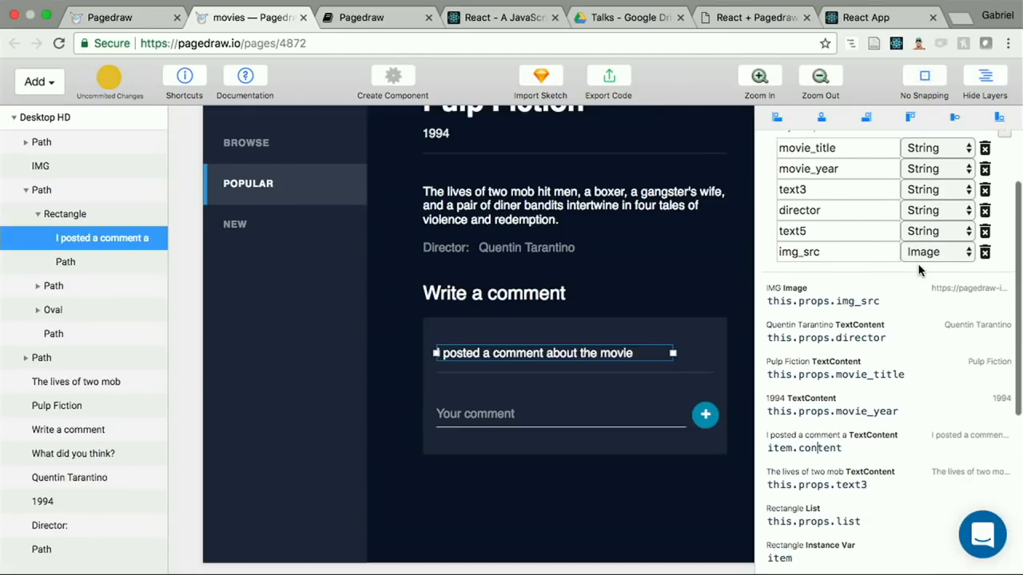
{"action": "scroll", "coordinate": [823, 452], "scroll_direction": "up", "scroll_amount": 5}
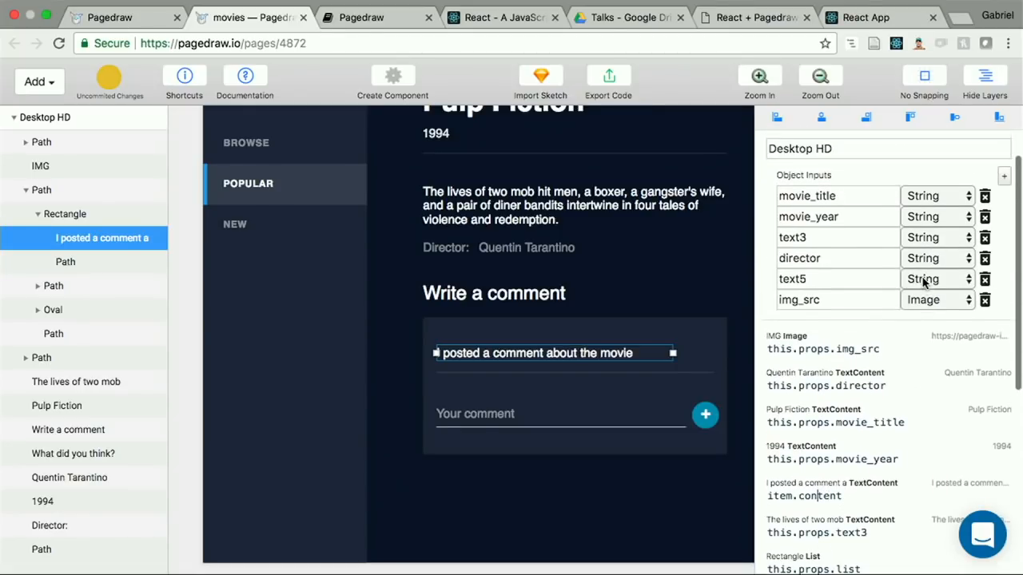
Step: Set the repeating rectangle's List binding to this.props.reviews
{"action": "scroll", "coordinate": [855, 383], "scroll_direction": "down", "scroll_amount": 5}
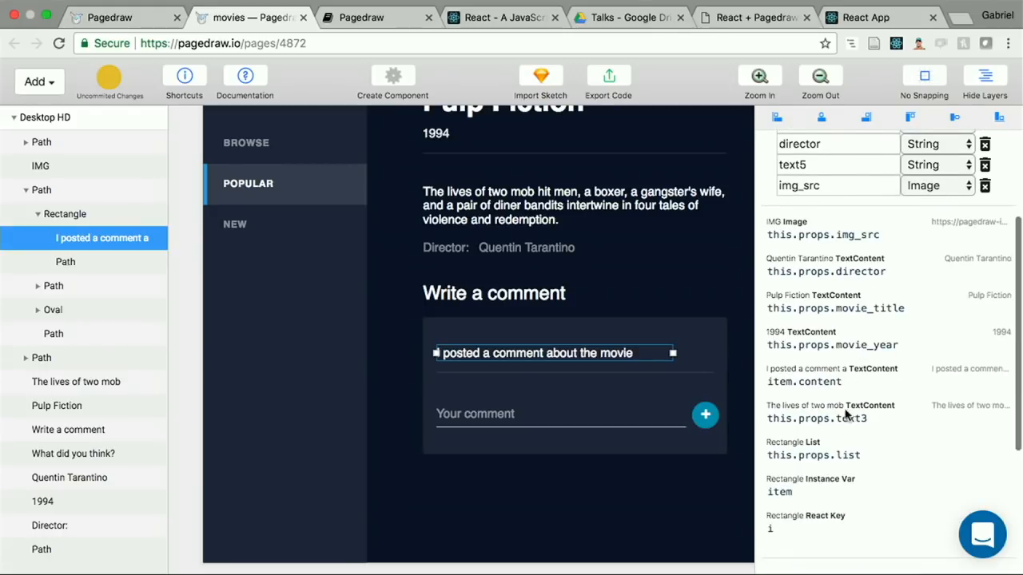
{"action": "double_click", "coordinate": [843, 455]}
{"action": "type", "text": "review"}
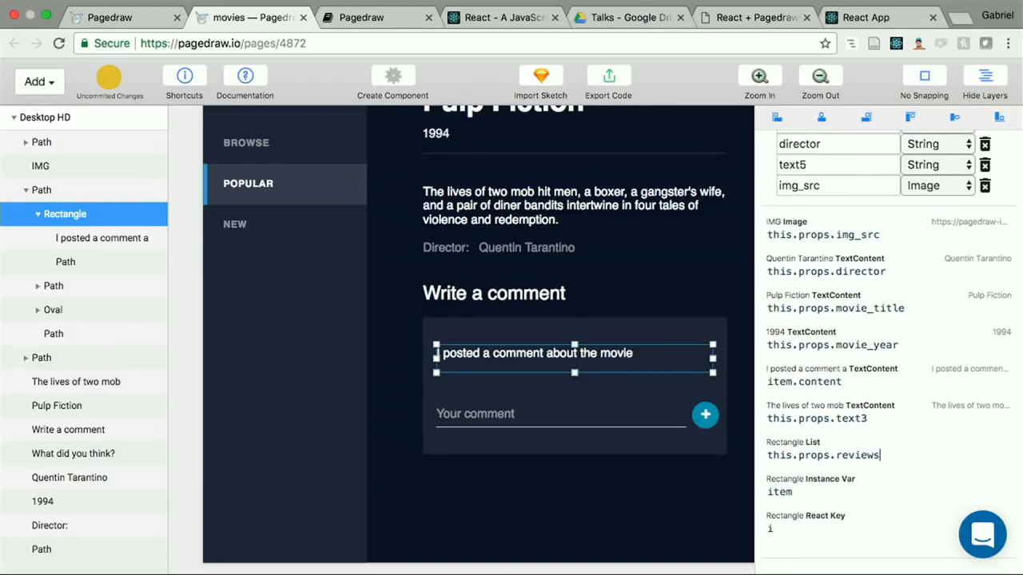
Step: Add an object input named reviews to Desktop HD and set its type to List
{"action": "scroll", "coordinate": [897, 377], "scroll_direction": "up", "scroll_amount": 5}
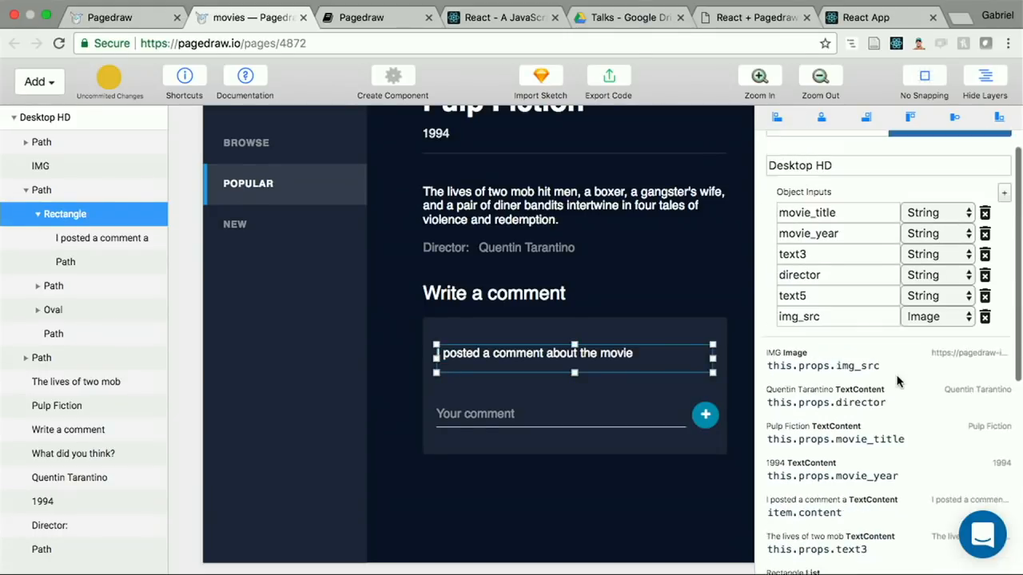
{"action": "left_click", "coordinate": [1005, 199]}
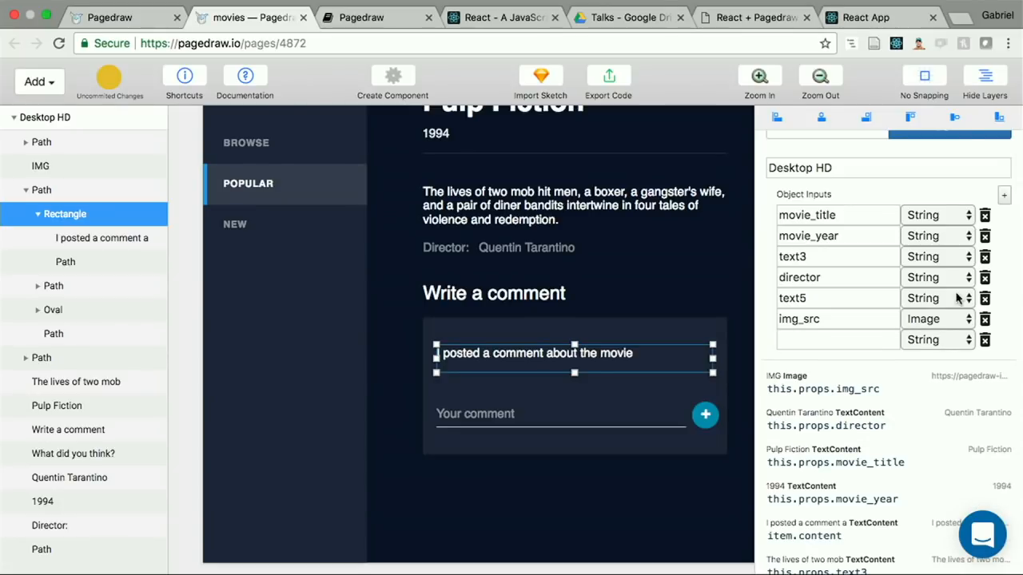
{"action": "left_click", "coordinate": [871, 345]}
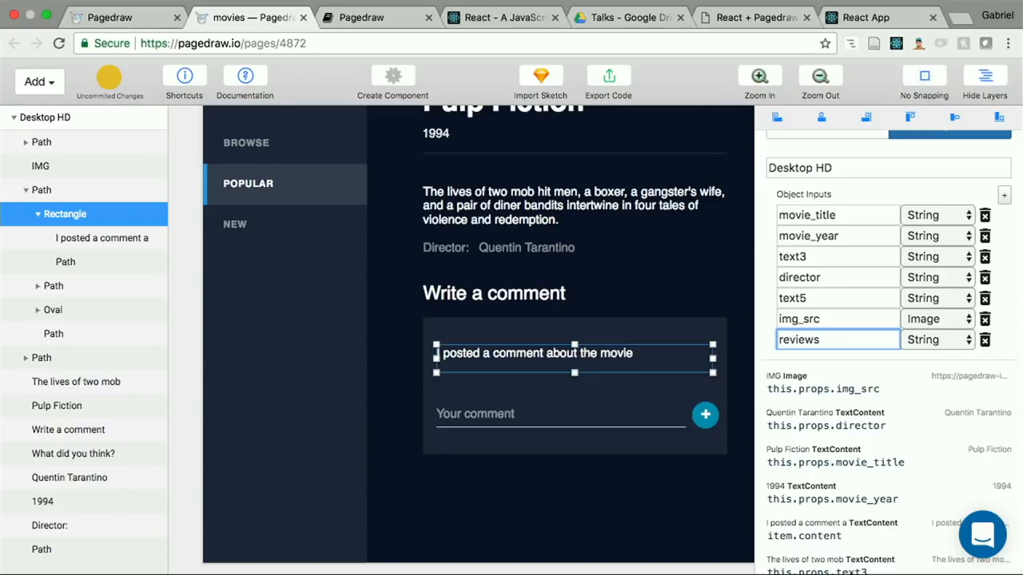
{"action": "left_click", "coordinate": [937, 340]}
{"action": "left_click", "coordinate": [937, 400]}
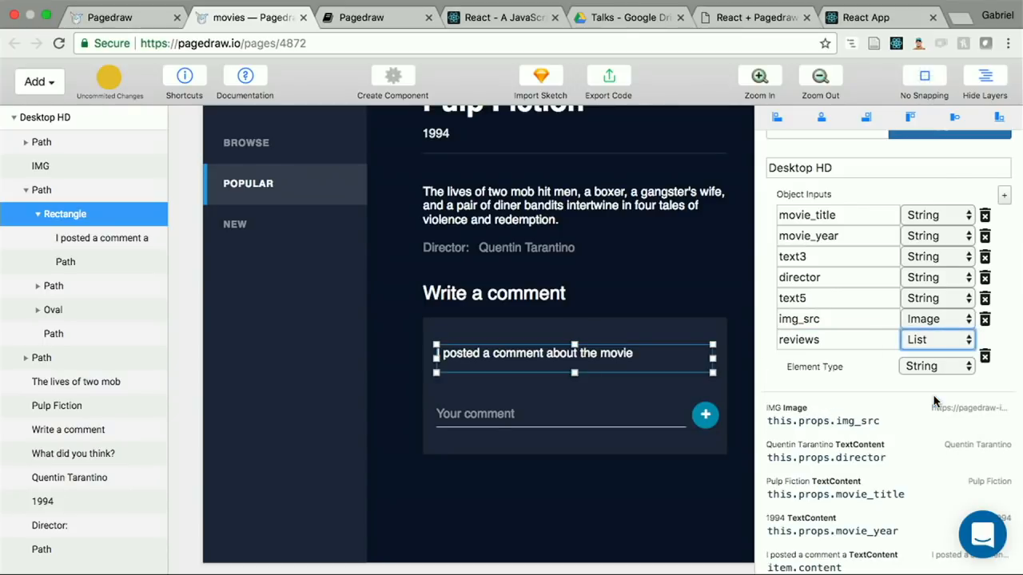
Step: Set the element type of the reviews list to Object and give it a String input named content
{"action": "left_click", "coordinate": [924, 366]}
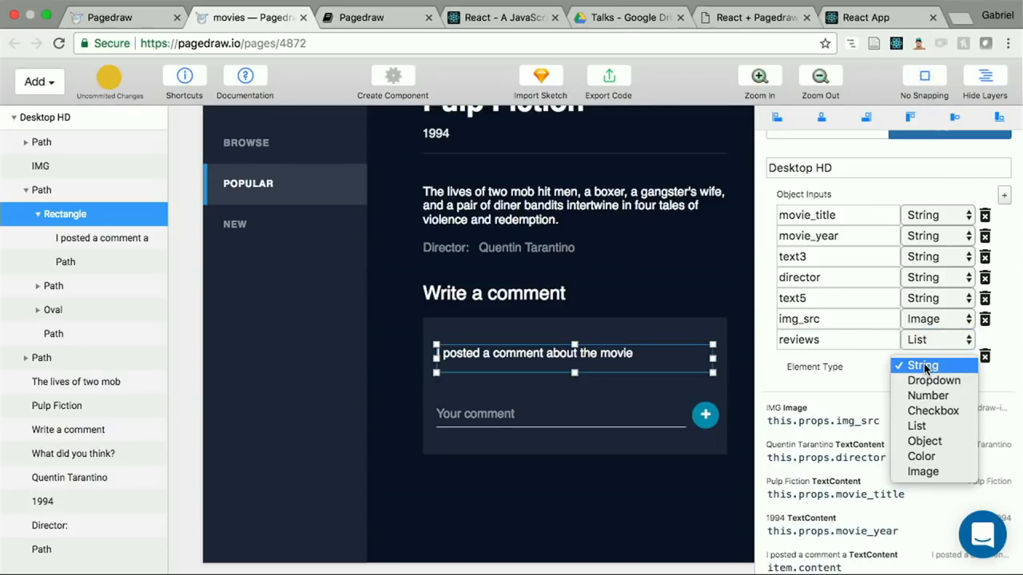
{"action": "left_click", "coordinate": [925, 442]}
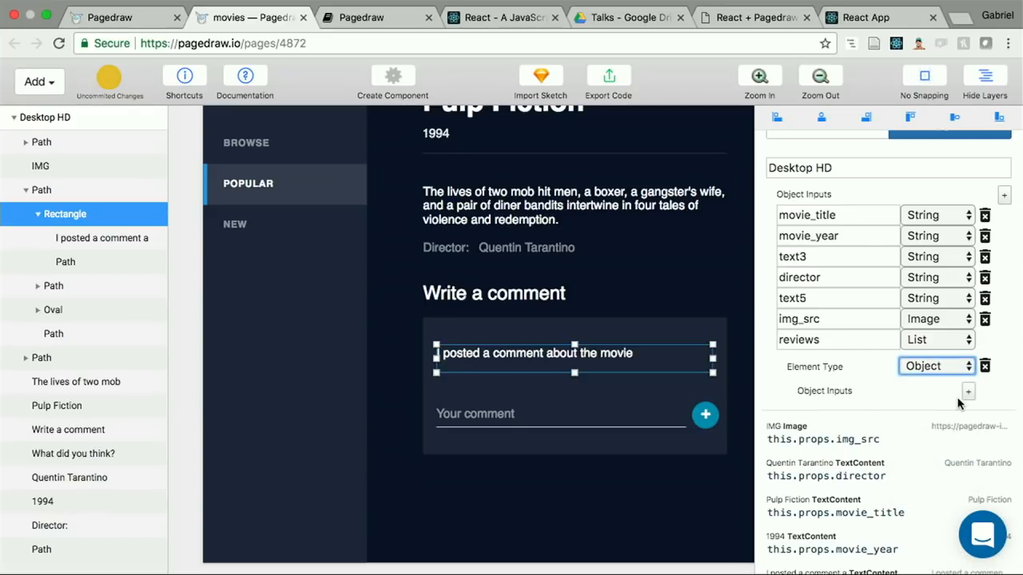
{"action": "left_click", "coordinate": [886, 411]}
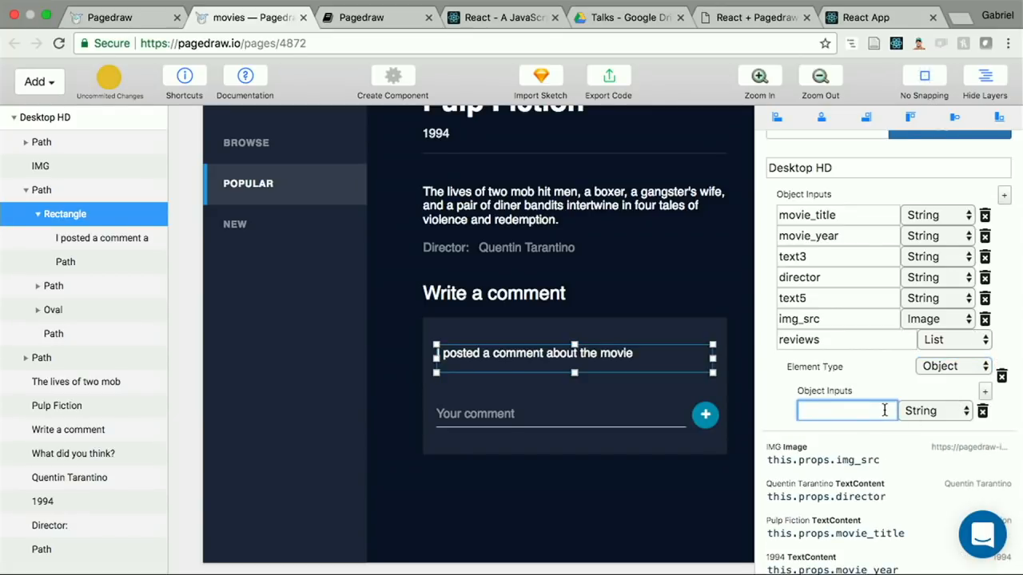
{"action": "type", "text": "content"}
Step: Bind the "The lives of two mob" text to this.props.movie_description and rename the text3 object input to movie_description
{"action": "scroll", "coordinate": [849, 387], "scroll_direction": "down", "scroll_amount": 5}
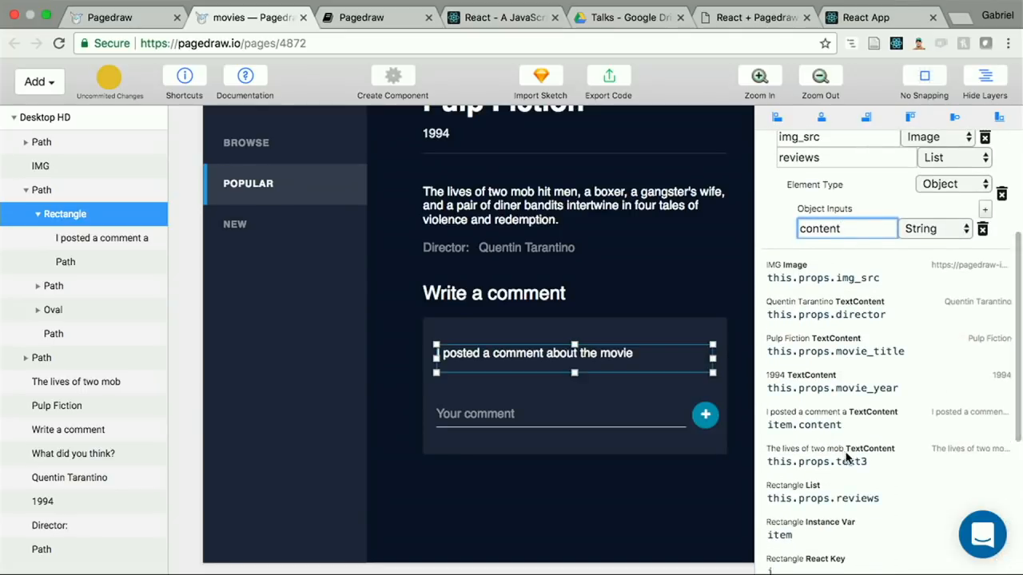
{"action": "left_click", "coordinate": [849, 462]}
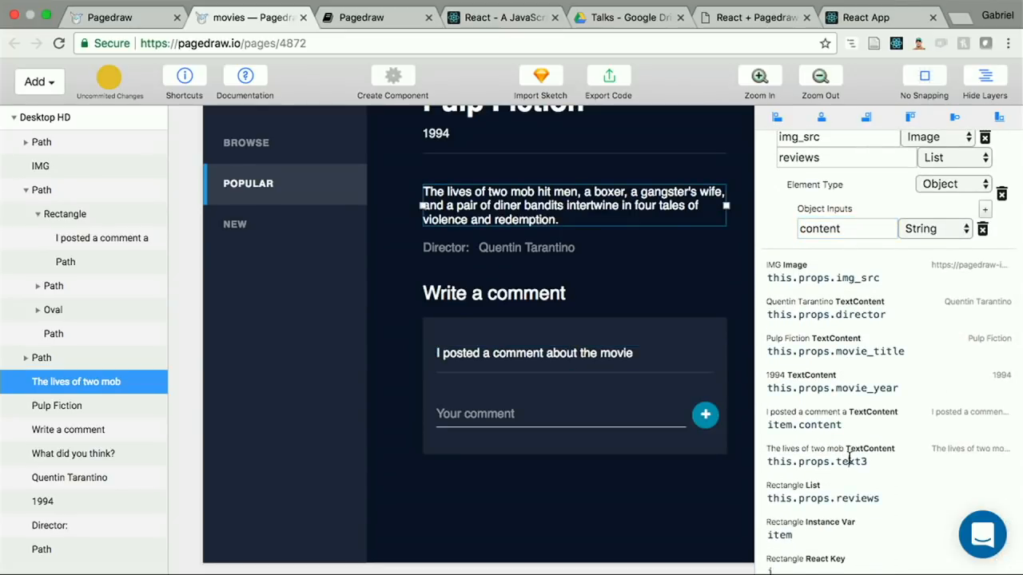
{"action": "double_click", "coordinate": [851, 462]}
{"action": "type", "text": "movie_description"}
{"action": "scroll", "coordinate": [899, 417], "scroll_direction": "up", "scroll_amount": 3}
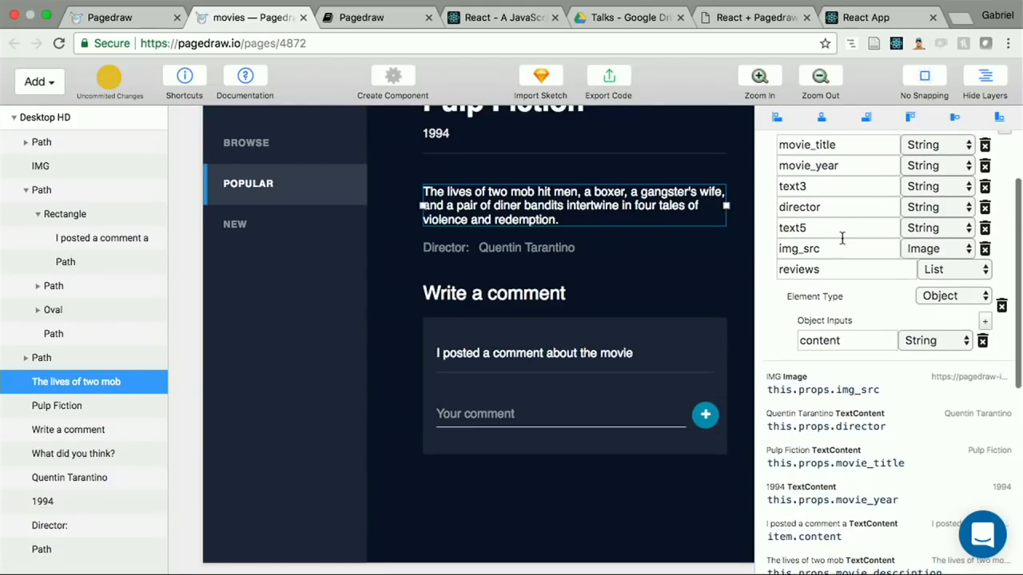
{"action": "double_click", "coordinate": [823, 186]}
{"action": "type", "text": "movie_description"}
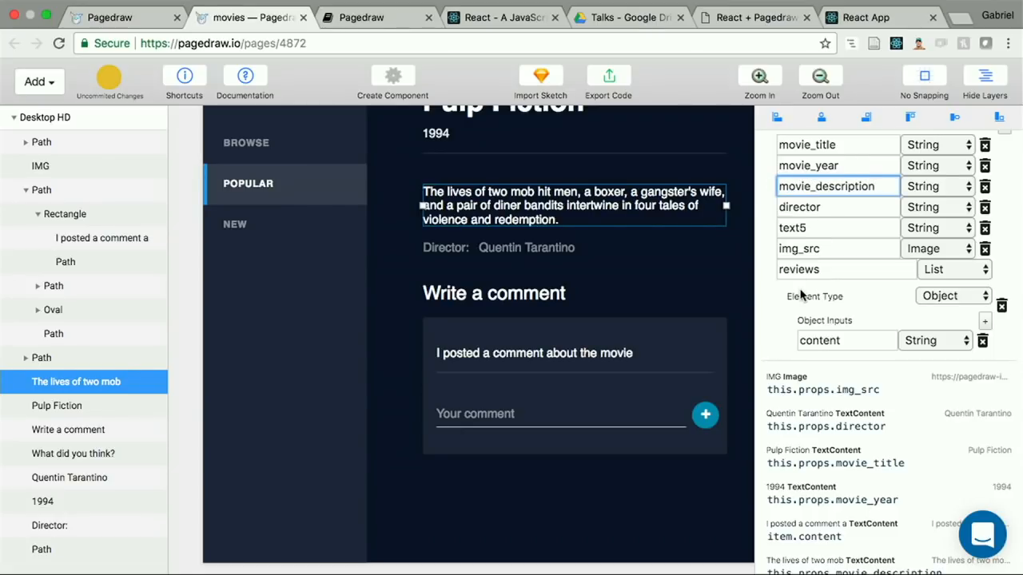
Step: Delete the unused text5 object input from the Desktop HD component
{"action": "scroll", "coordinate": [802, 296], "scroll_direction": "down", "scroll_amount": 4}
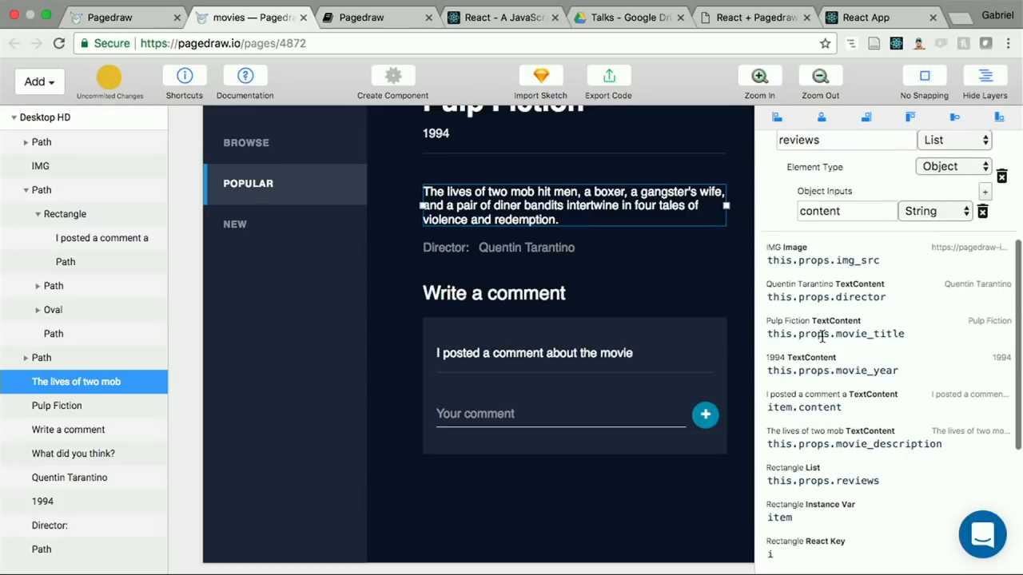
{"action": "scroll", "coordinate": [822, 337], "scroll_direction": "up", "scroll_amount": 3}
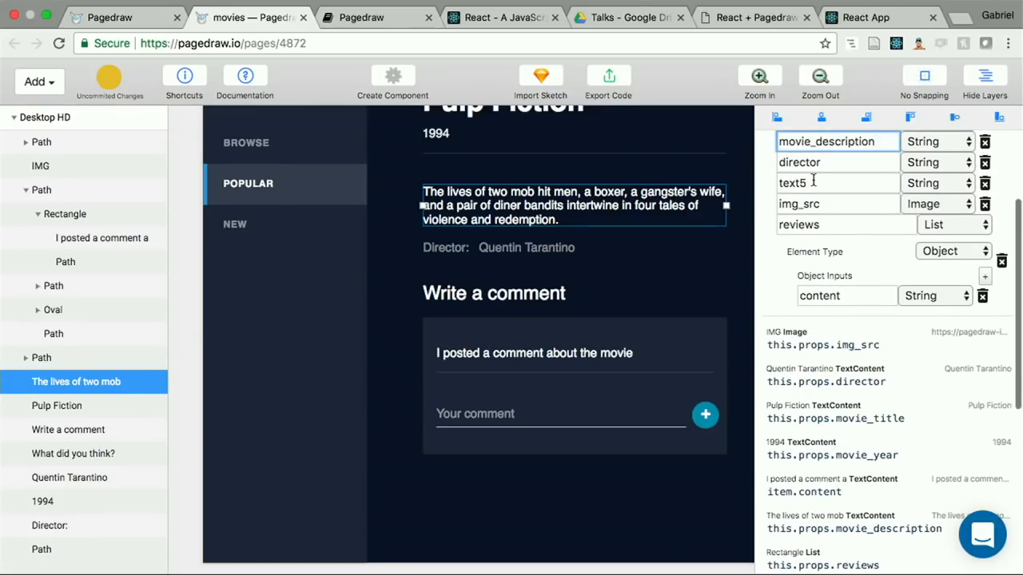
{"action": "left_click", "coordinate": [533, 359]}
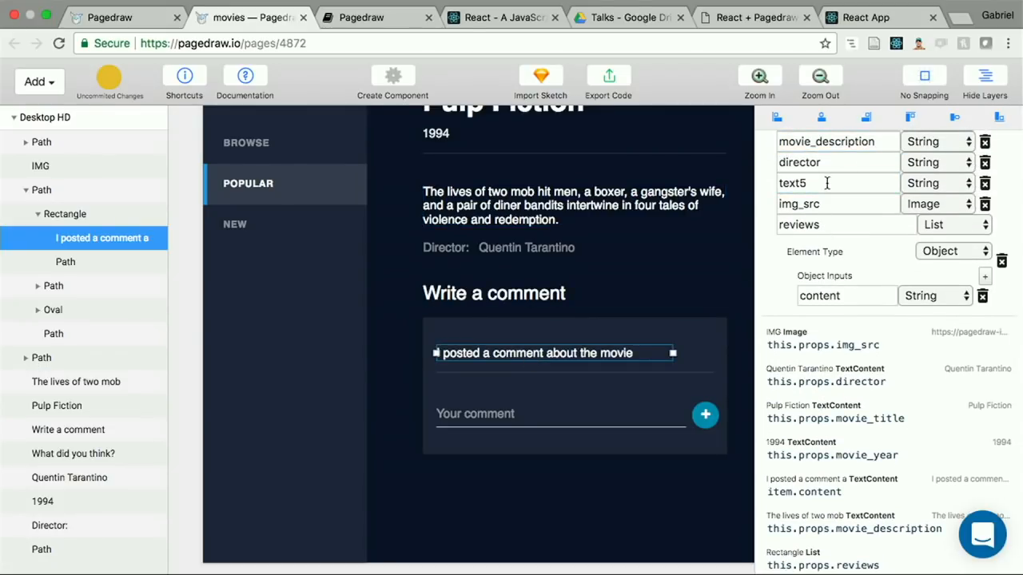
{"action": "left_click", "coordinate": [984, 183]}
{"action": "scroll", "coordinate": [870, 172], "scroll_direction": "up", "scroll_amount": 3}
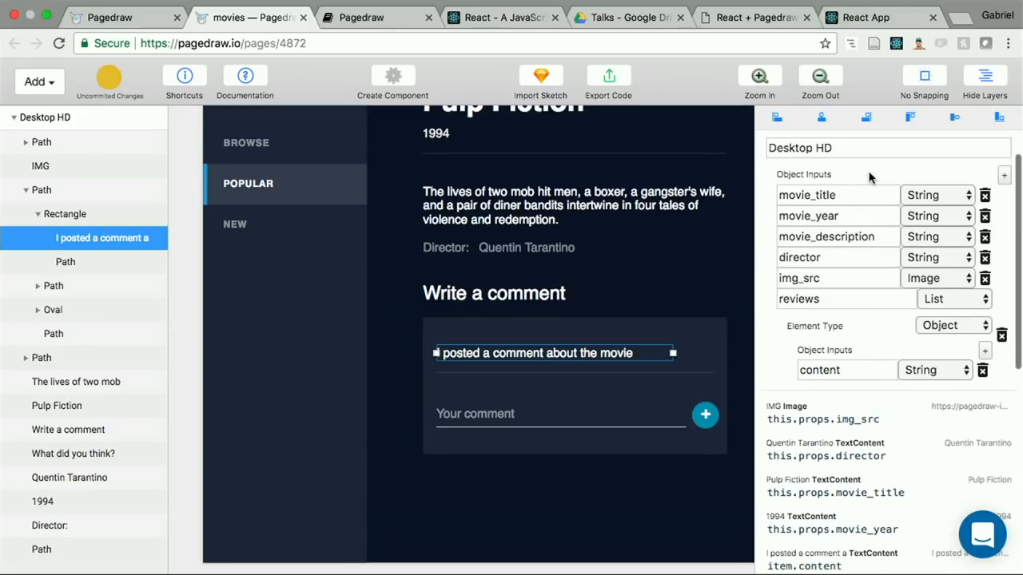
{"action": "scroll", "coordinate": [870, 177], "scroll_direction": "up", "scroll_amount": 1}
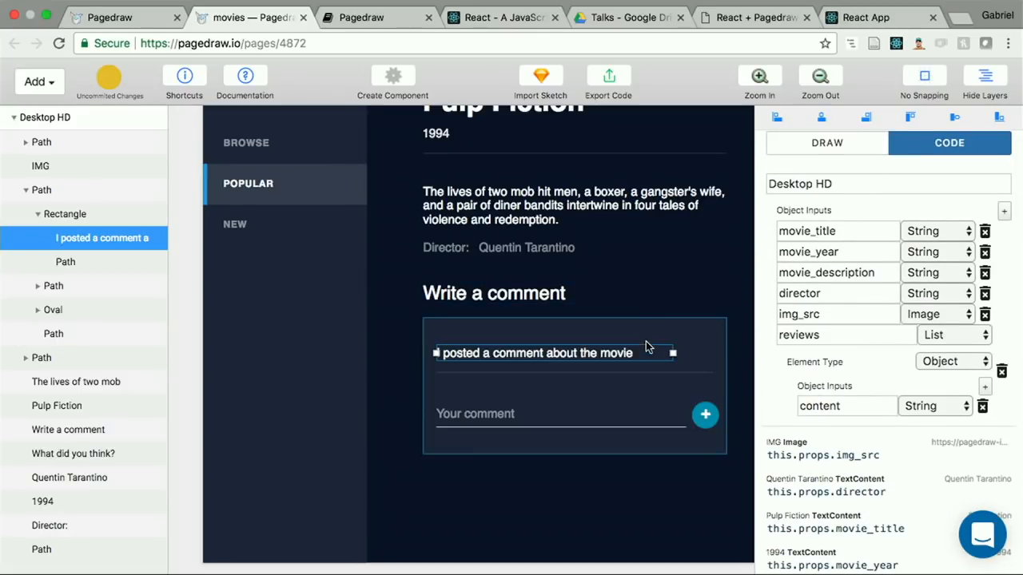
Step: Switch to Draw mode and open a stress test of the Desktop HD artboard, with the whole artboard in view
{"action": "scroll", "coordinate": [647, 371], "scroll_direction": "down", "scroll_amount": 5}
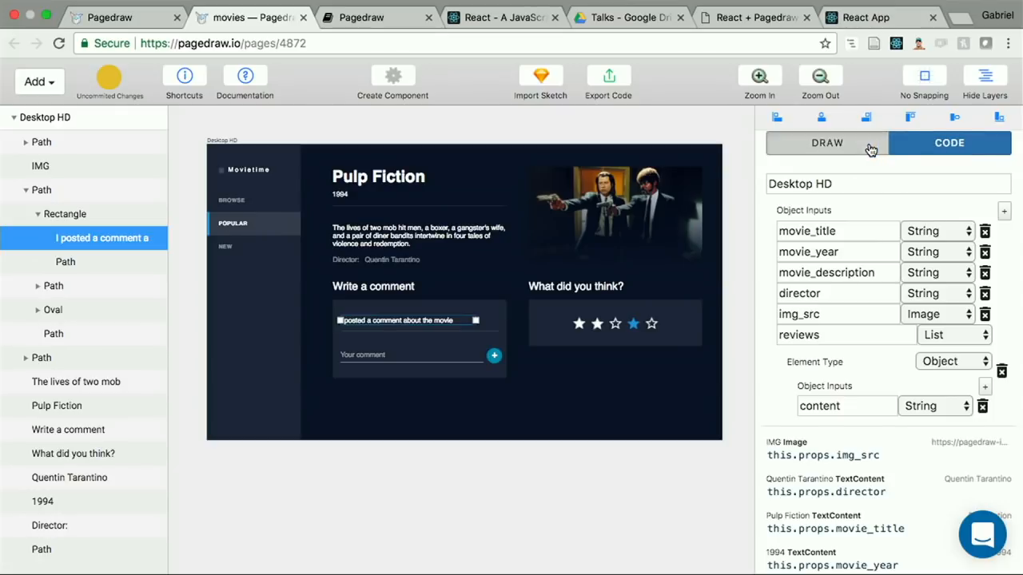
{"action": "left_click", "coordinate": [829, 144]}
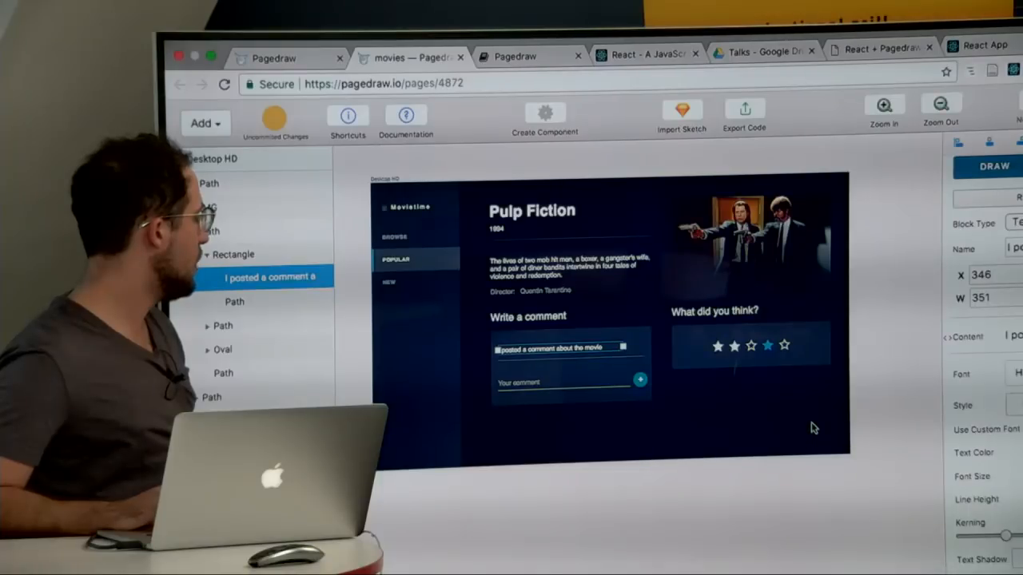
{"action": "left_click", "coordinate": [812, 428]}
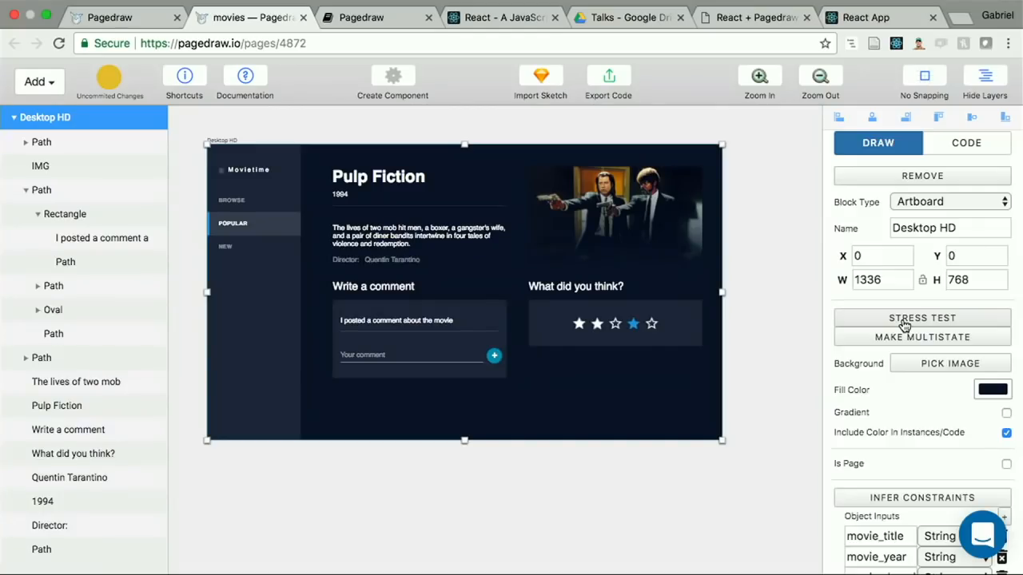
{"action": "left_click", "coordinate": [903, 319]}
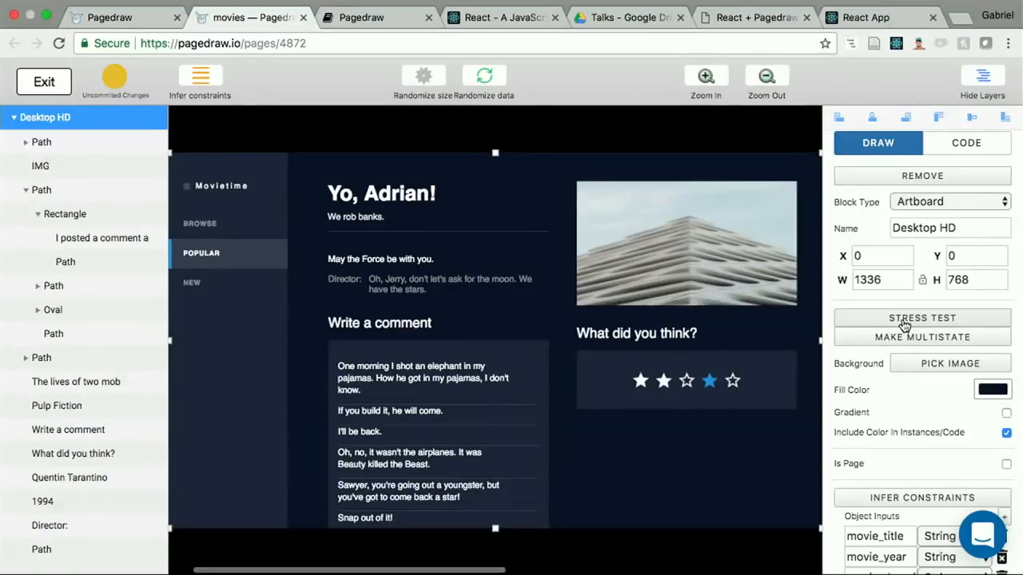
{"action": "key", "text": "super+minus"}
{"action": "key", "text": "super+minus"}
{"action": "key", "text": "super+minus"}
{"action": "key", "text": "super+minus"}
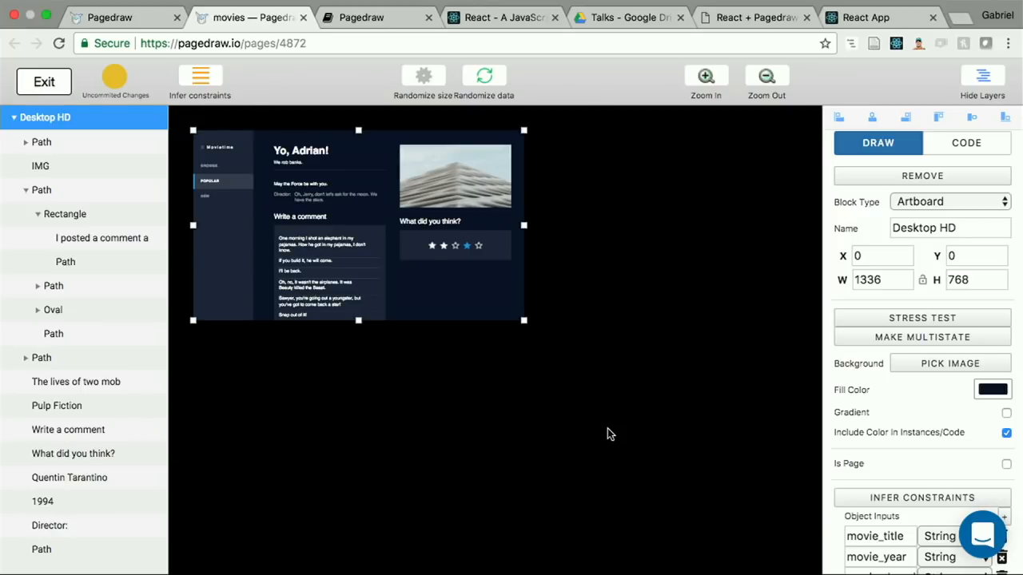
{"action": "key", "text": "super+equal"}
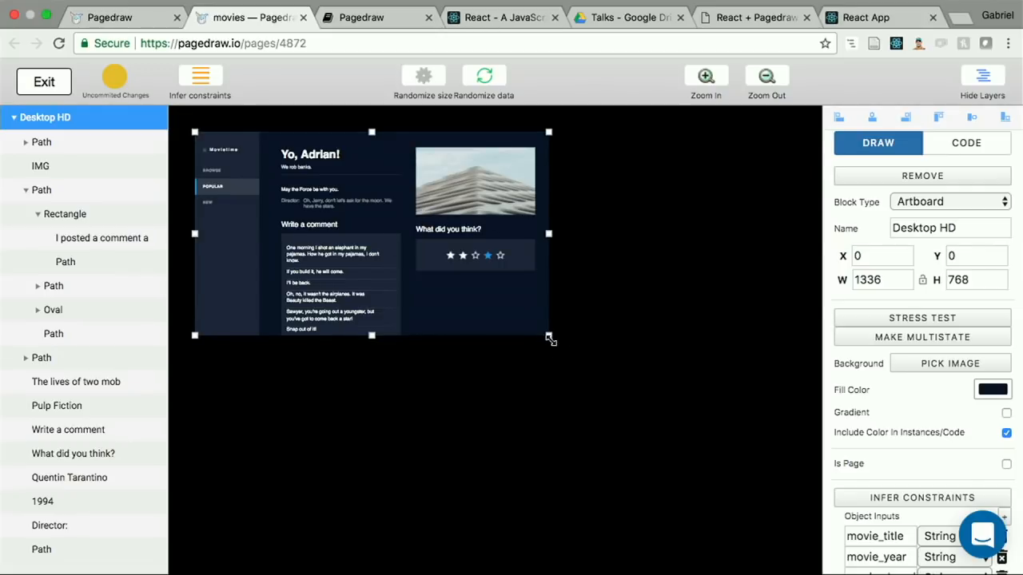
Step: Enlarge the artboard preview until the whole comment box fits, and examine how the repeated comments lay out
{"action": "left_click_drag", "start_coordinate": [552, 337], "coordinate": [566, 384]}
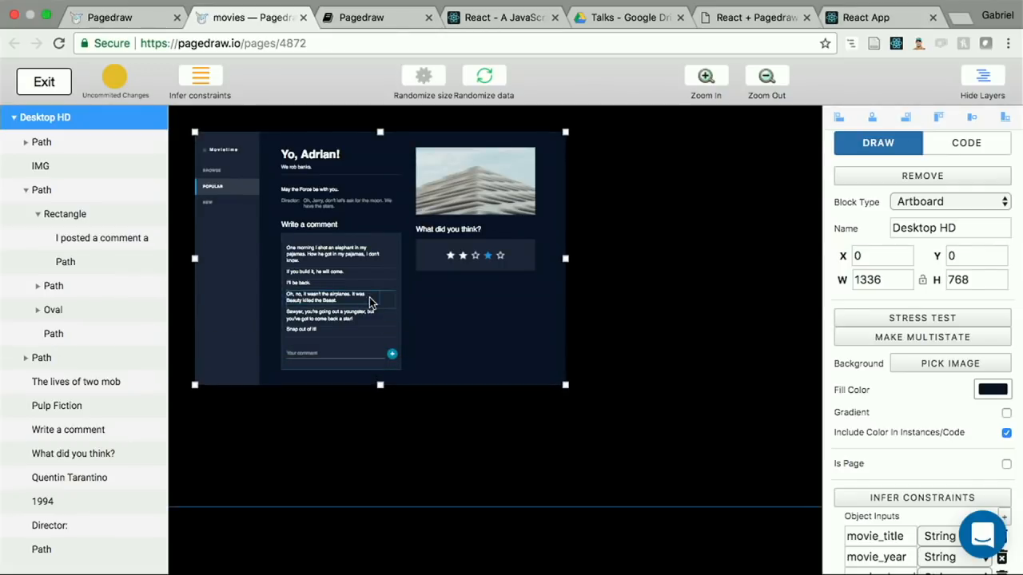
{"action": "scroll", "coordinate": [337, 219], "scroll_direction": "up", "scroll_amount": 3}
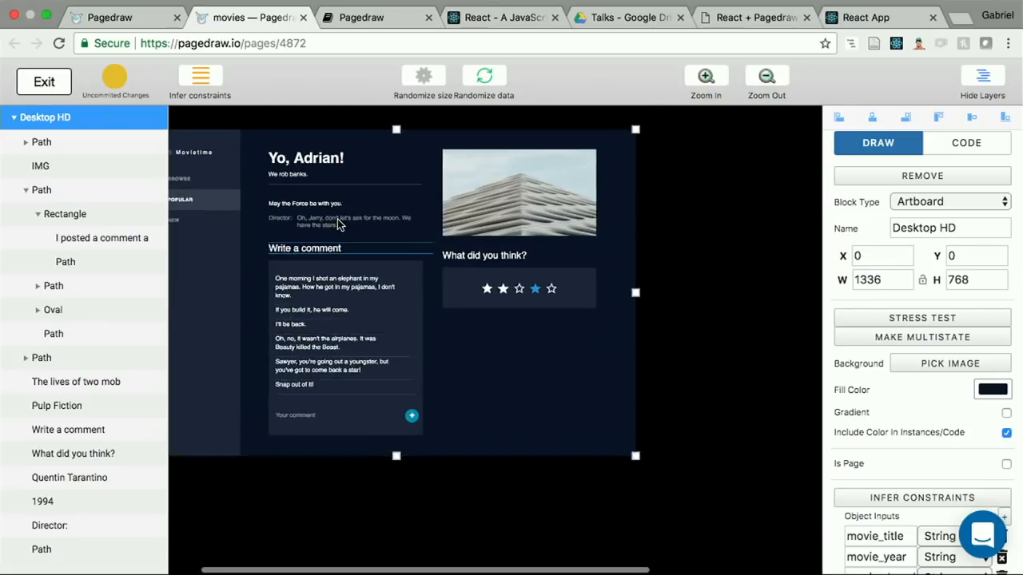
{"action": "scroll", "coordinate": [331, 324], "scroll_direction": "up", "scroll_amount": 5}
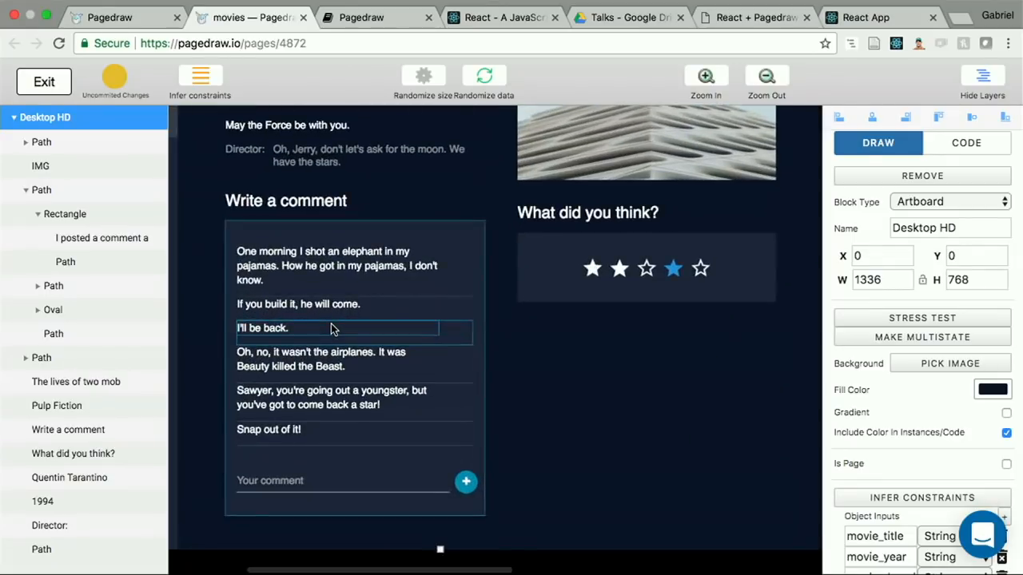
{"action": "scroll", "coordinate": [331, 323], "scroll_direction": "down", "scroll_amount": 5}
{"action": "scroll", "coordinate": [331, 324], "scroll_direction": "down", "scroll_amount": 1}
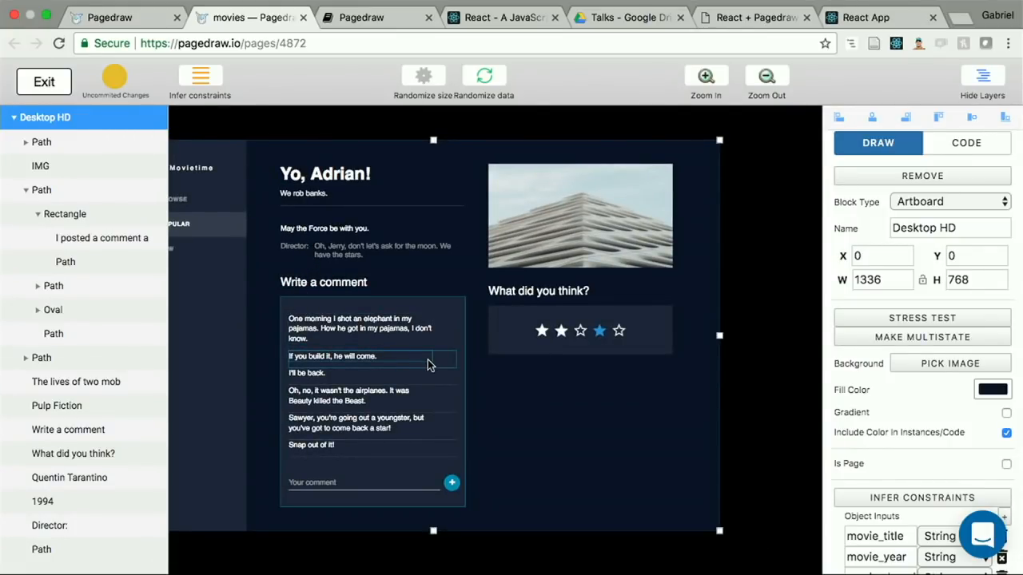
Step: Randomize the stress test data several times and enlarge the artboard preview in width and height
{"action": "left_click", "coordinate": [483, 73]}
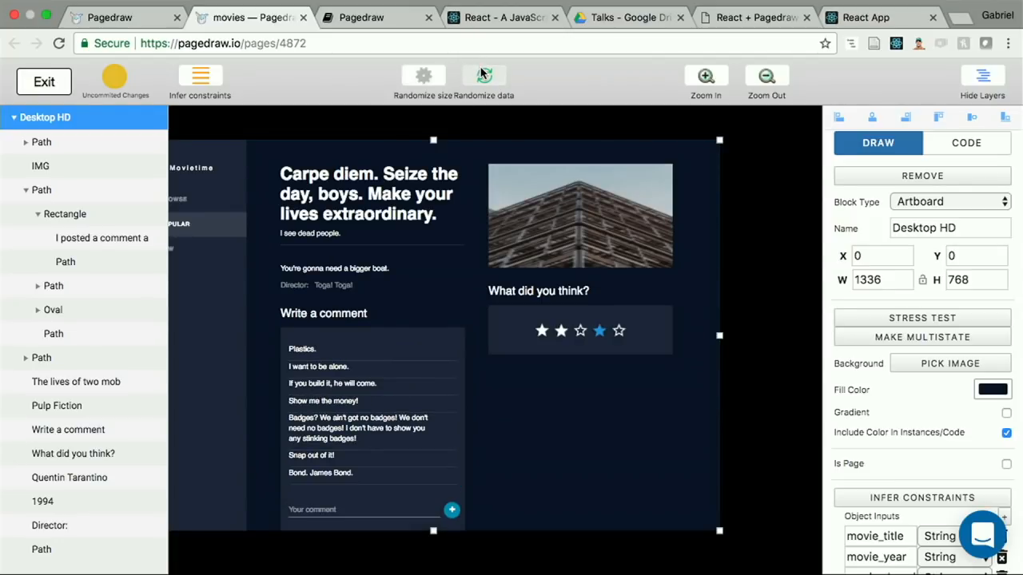
{"action": "left_click", "coordinate": [483, 73]}
{"action": "left_click", "coordinate": [482, 73]}
{"action": "left_click", "coordinate": [482, 73]}
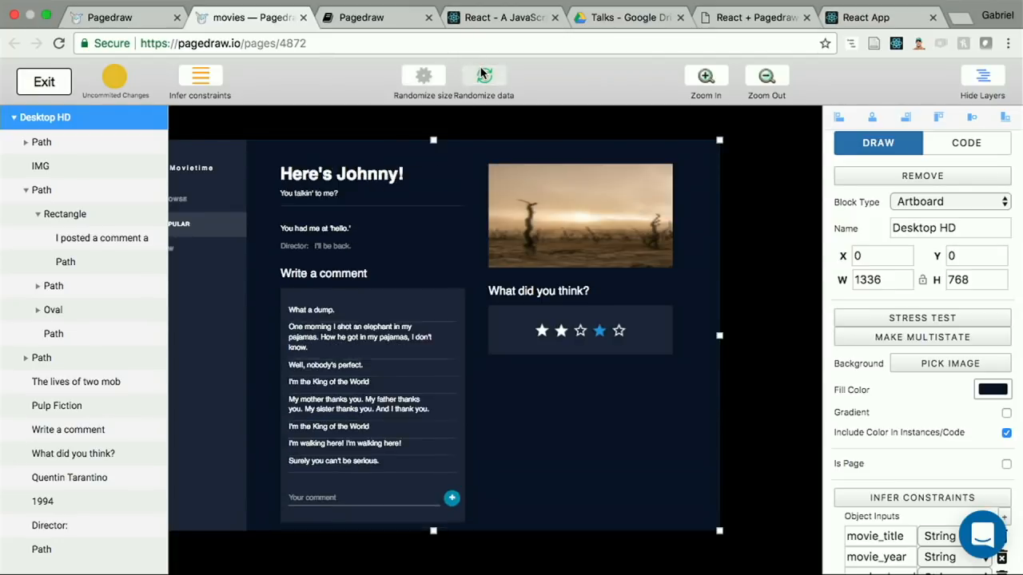
{"action": "scroll", "coordinate": [501, 277], "scroll_direction": "down", "scroll_amount": 5}
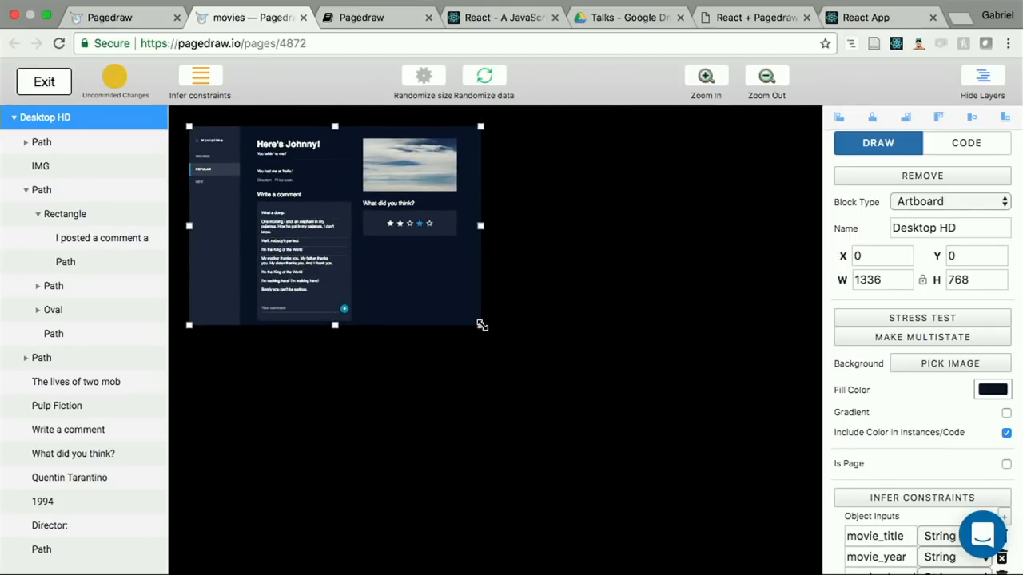
{"action": "left_click_drag", "start_coordinate": [480, 325], "coordinate": [598, 386]}
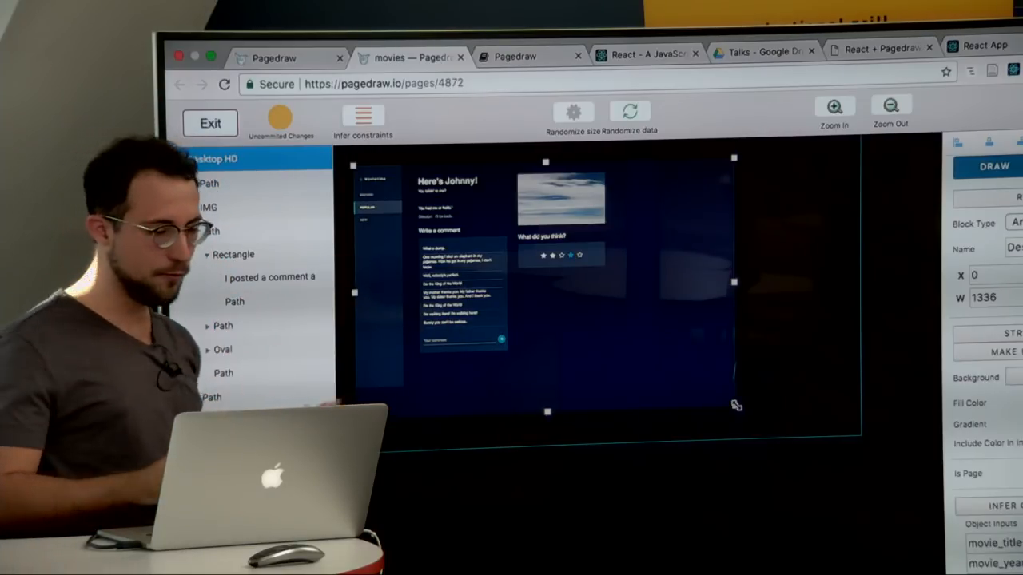
Step: Turn on Flexible Height for the Path block that forms the navigation sidebar
{"action": "left_click", "coordinate": [384, 266]}
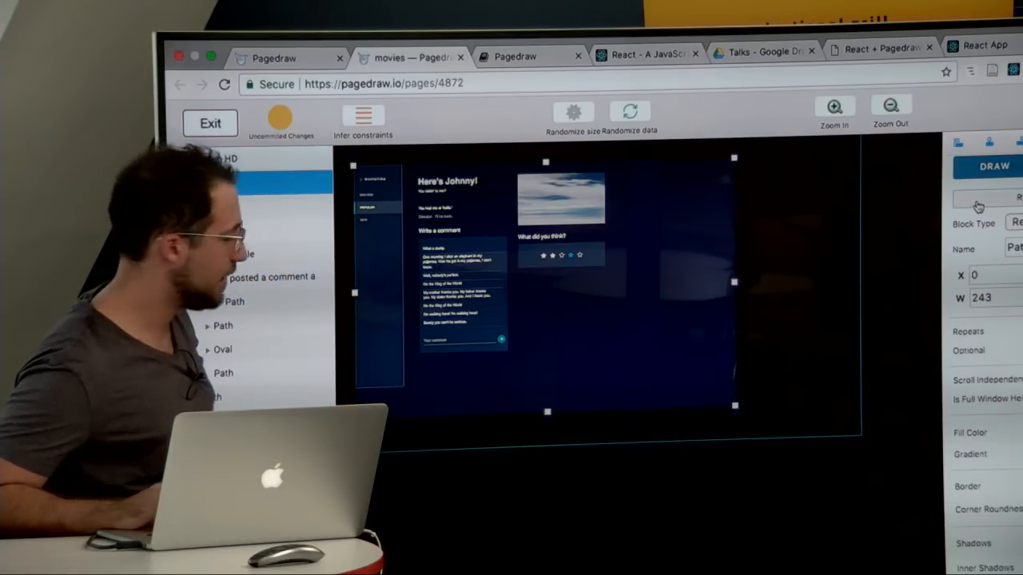
{"action": "scroll", "coordinate": [978, 207], "scroll_direction": "down", "scroll_amount": 3}
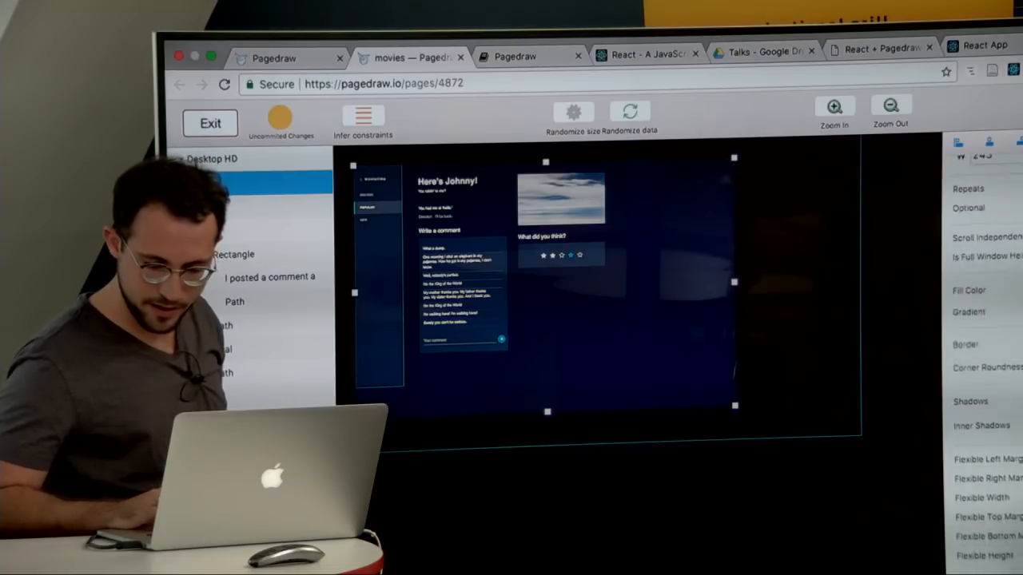
{"action": "scroll", "coordinate": [978, 207], "scroll_direction": "down", "scroll_amount": 2}
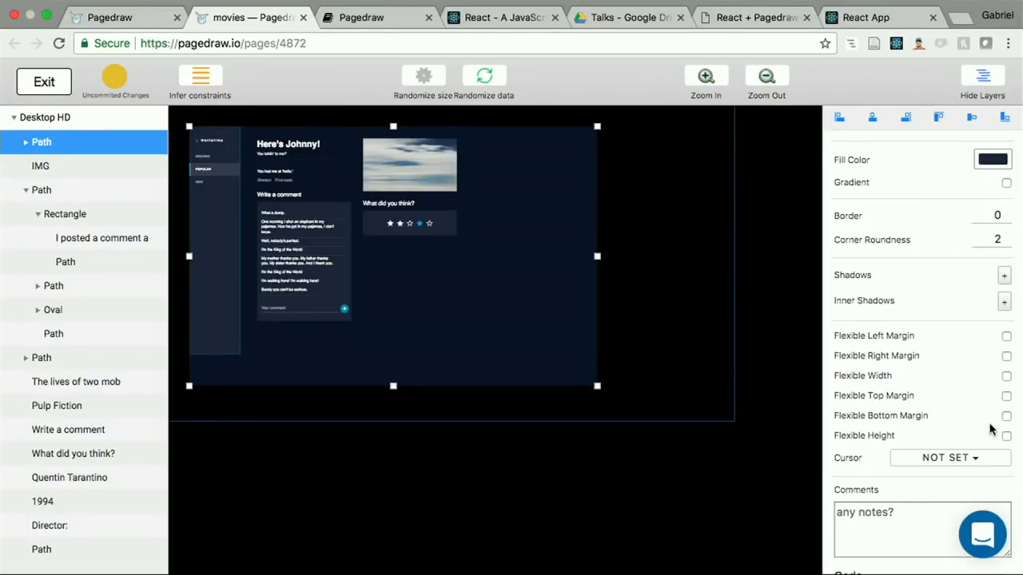
{"action": "left_click", "coordinate": [1005, 432]}
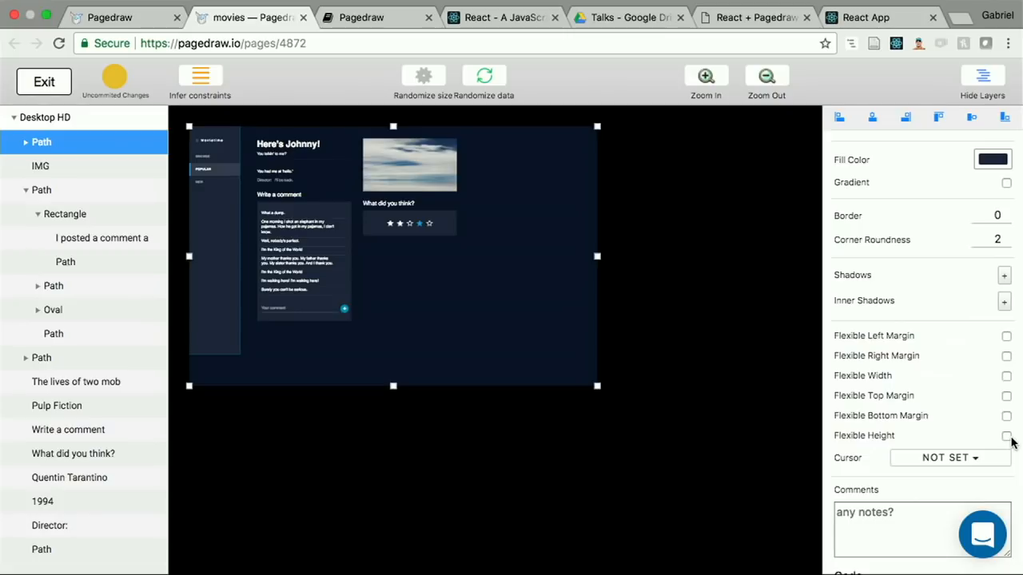
{"action": "left_click", "coordinate": [1007, 438]}
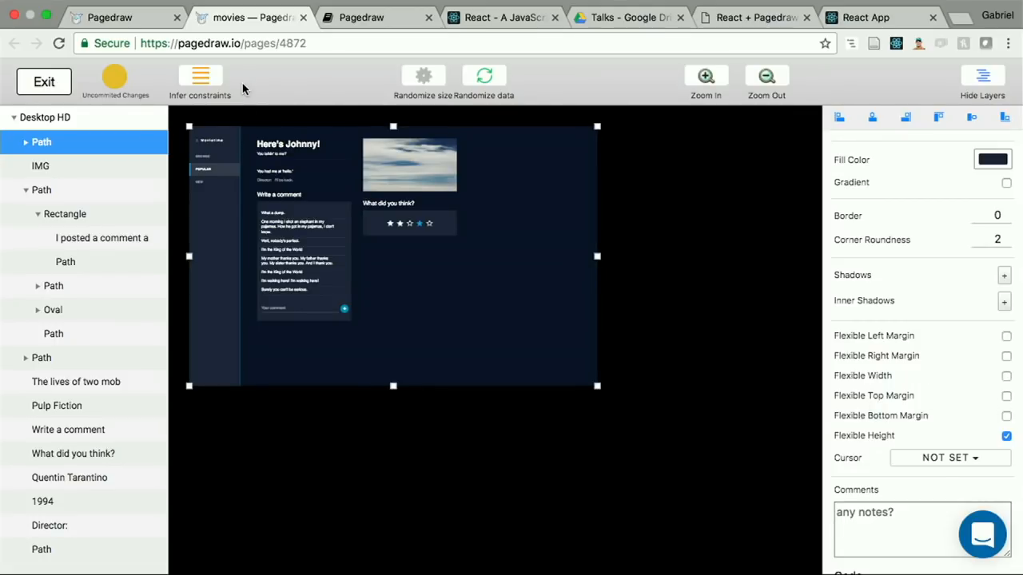
Step: Infer the layout constraints, check them by shrinking the artboard preview, and leave the stress test
{"action": "left_click", "coordinate": [202, 78]}
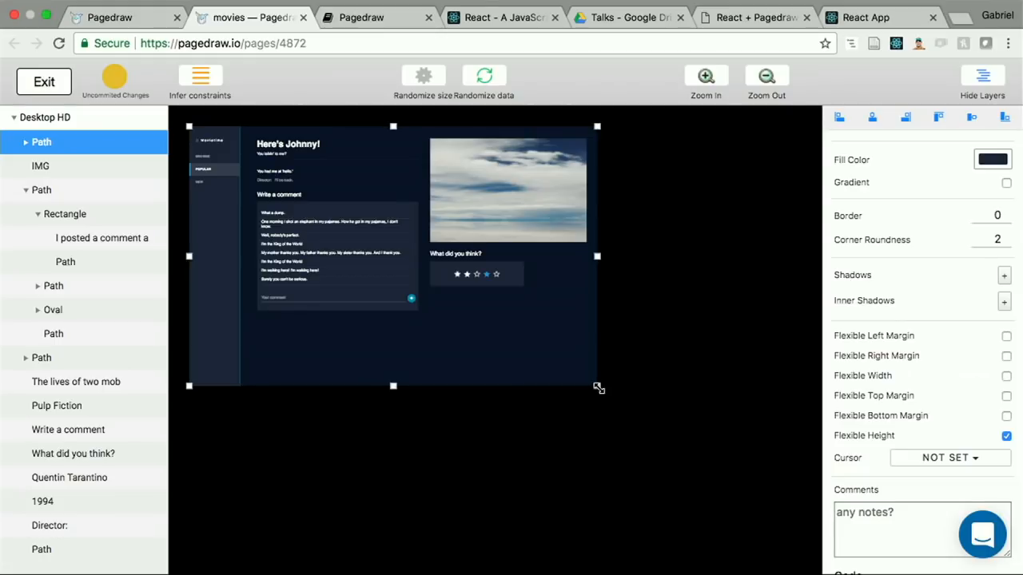
{"action": "left_click_drag", "start_coordinate": [599, 389], "coordinate": [584, 339]}
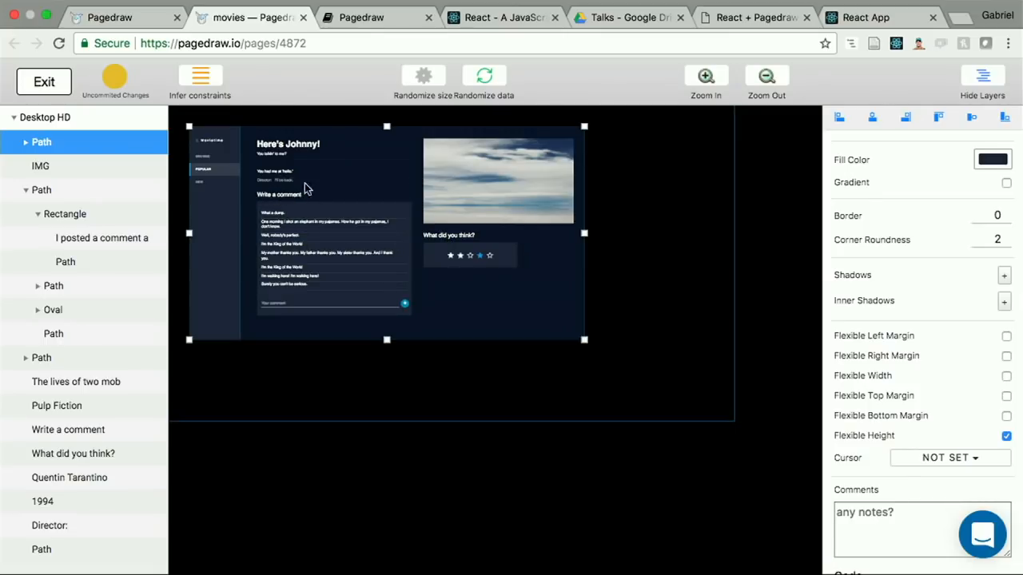
{"action": "key", "text": "Escape"}
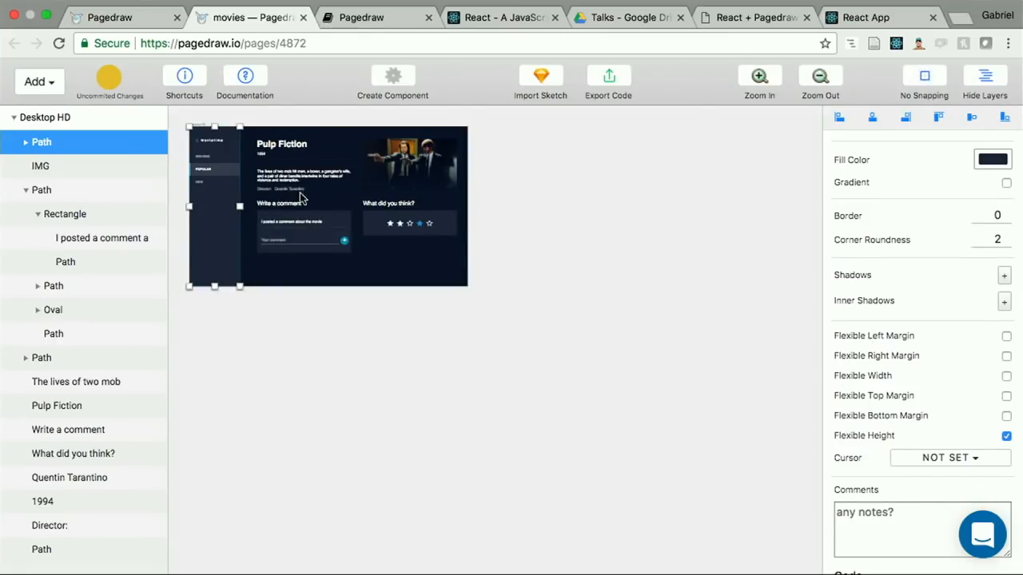
Step: Wrap the "Write a comment" and "What did you think?" headings together with their two boxes in one rectangle
{"action": "scroll", "coordinate": [365, 214], "scroll_direction": "up", "scroll_amount": 5}
{"action": "scroll", "coordinate": [356, 202], "scroll_direction": "left", "scroll_amount": 1}
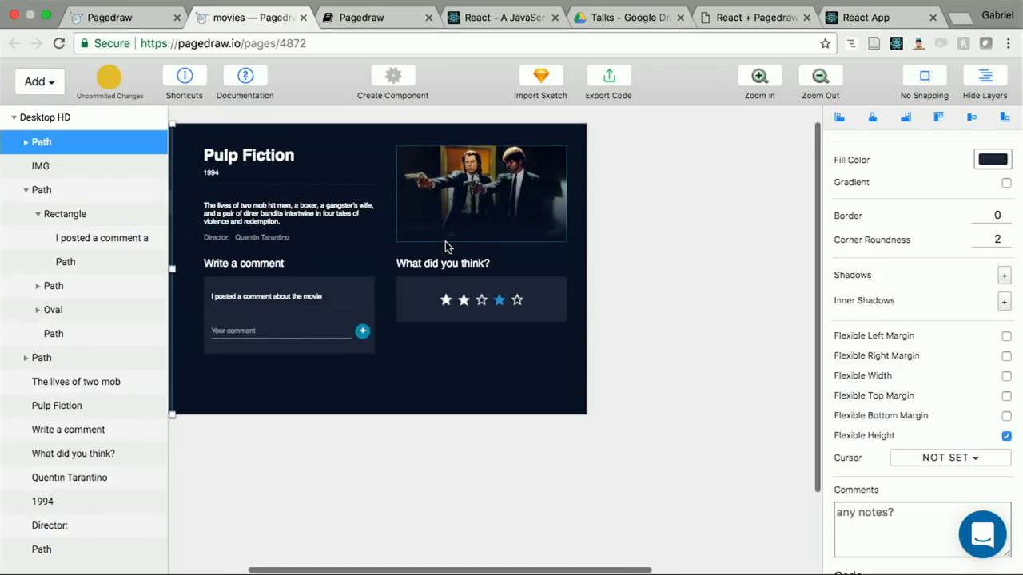
{"action": "scroll", "coordinate": [445, 246], "scroll_direction": "down", "scroll_amount": 2}
{"action": "left_click", "coordinate": [435, 232]}
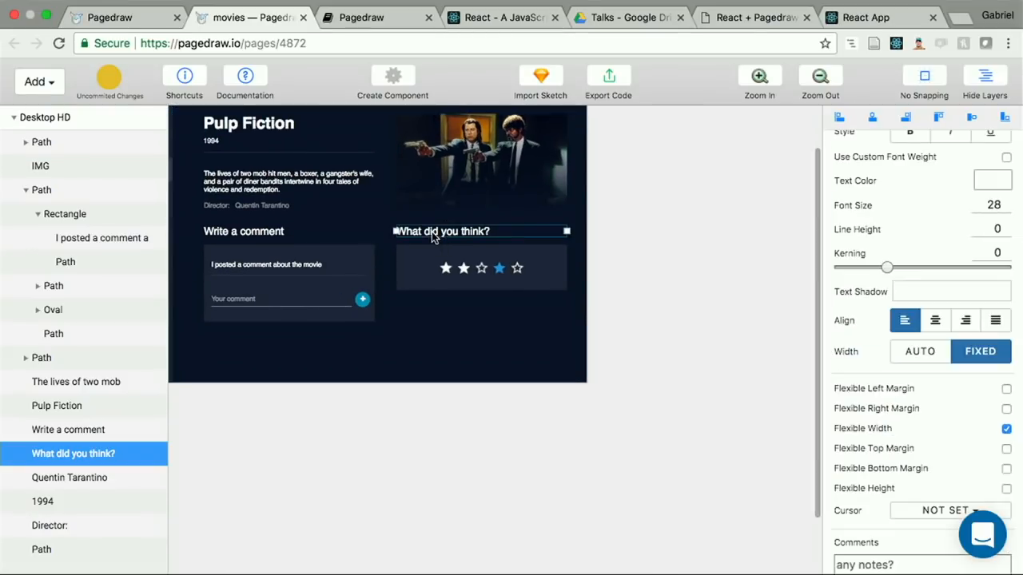
{"action": "left_click", "coordinate": [297, 232], "text": "shift"}
{"action": "left_click", "coordinate": [359, 258], "text": "shift"}
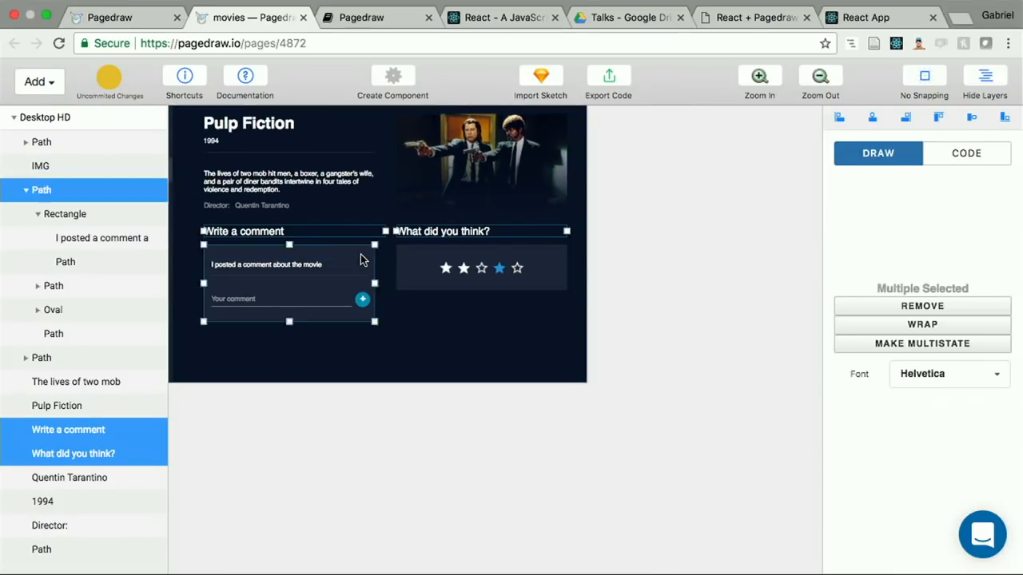
{"action": "left_click", "coordinate": [404, 256], "text": "shift"}
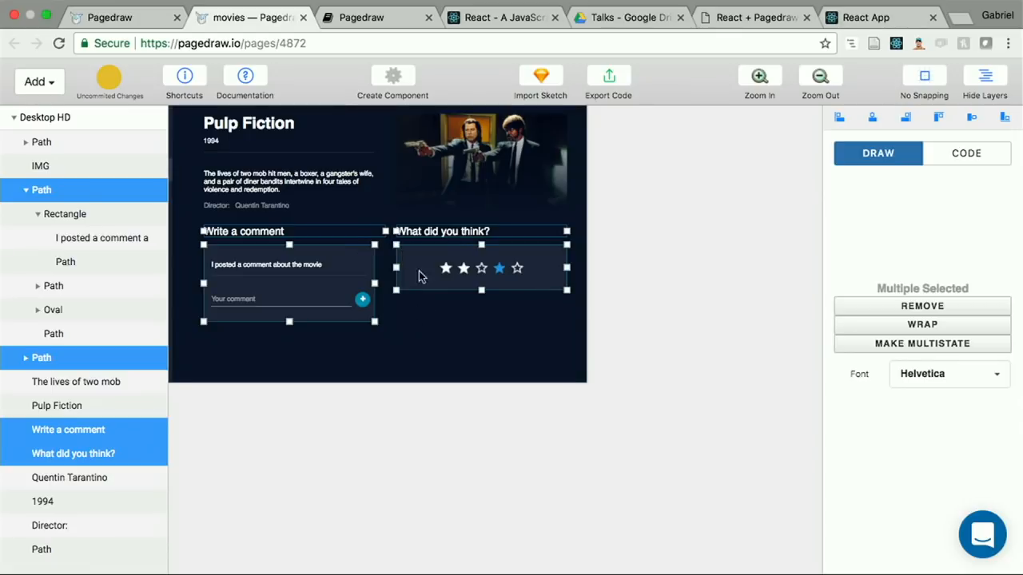
{"action": "left_click", "coordinate": [923, 325]}
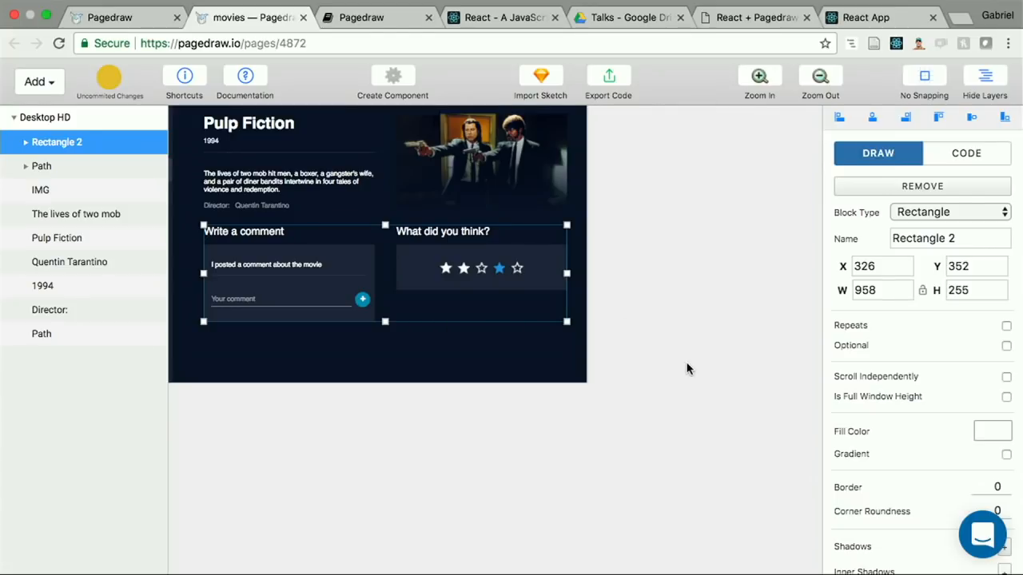
Step: Stress test the Desktop HD artboard again and enlarge its preview to check the wrapped comment and rating sections
{"action": "left_click", "coordinate": [585, 353]}
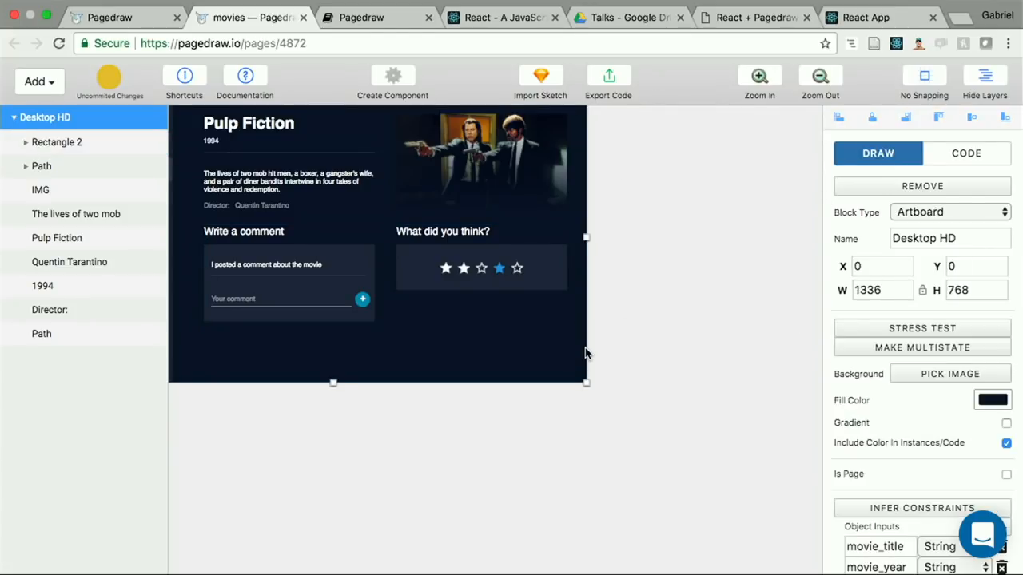
{"action": "left_click", "coordinate": [948, 331]}
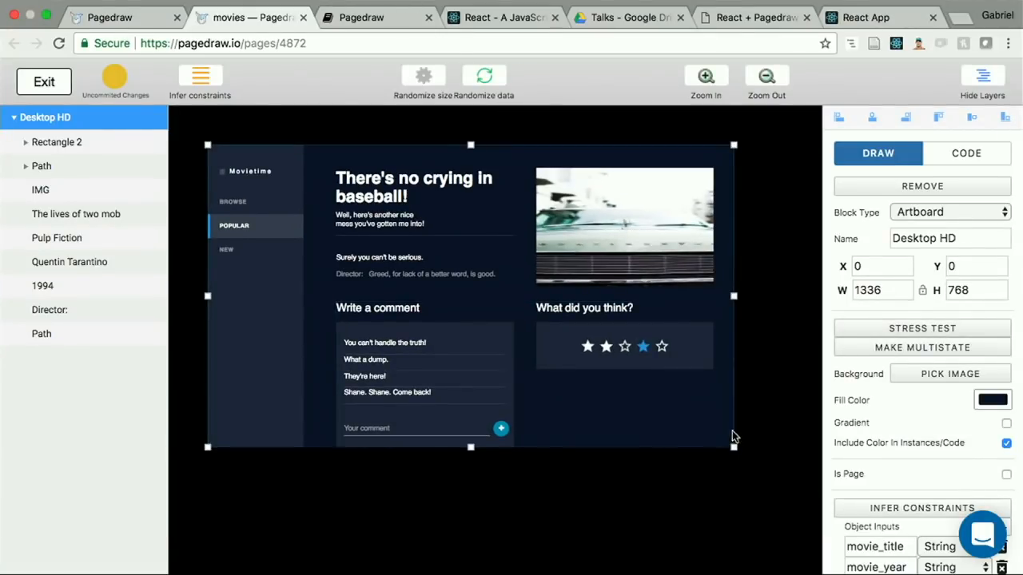
{"action": "left_click_drag", "start_coordinate": [733, 445], "coordinate": [841, 502]}
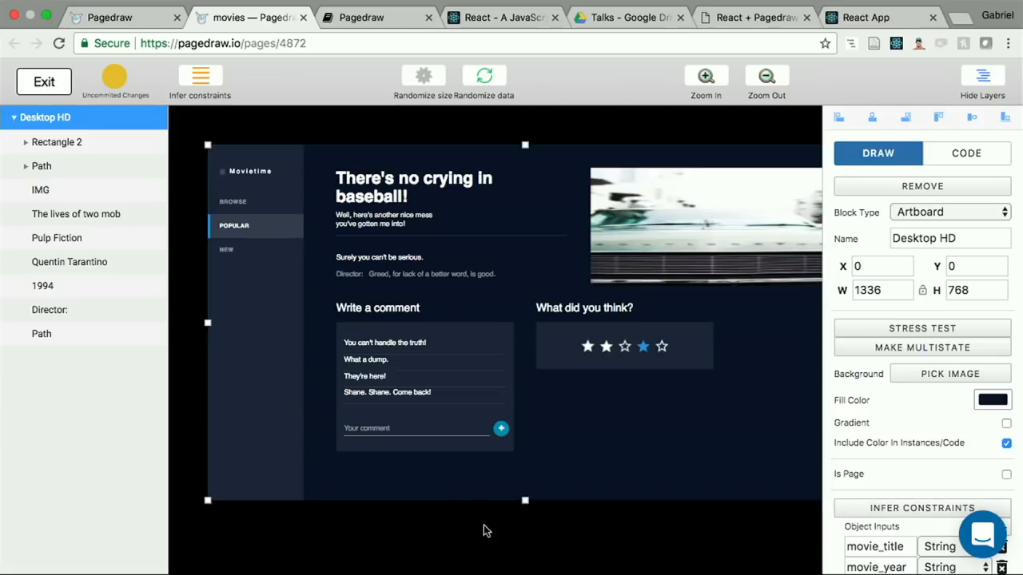
Step: Turn on Flexible Width for the Rectangle 2 block that wraps the comment and rating sections
{"action": "left_click", "coordinate": [494, 335]}
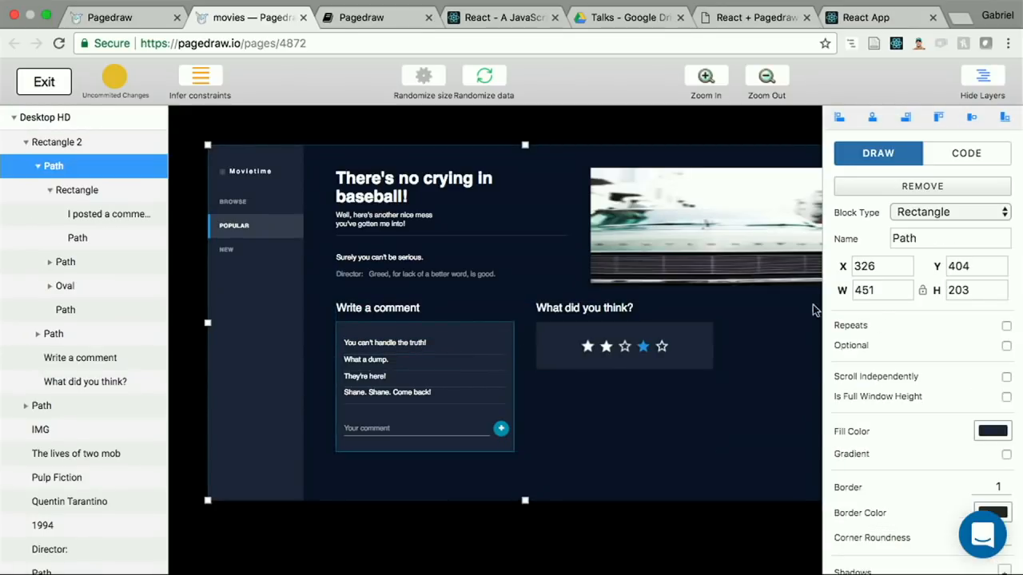
{"action": "scroll", "coordinate": [927, 369], "scroll_direction": "down", "scroll_amount": 5}
{"action": "scroll", "coordinate": [926, 369], "scroll_direction": "down", "scroll_amount": 1}
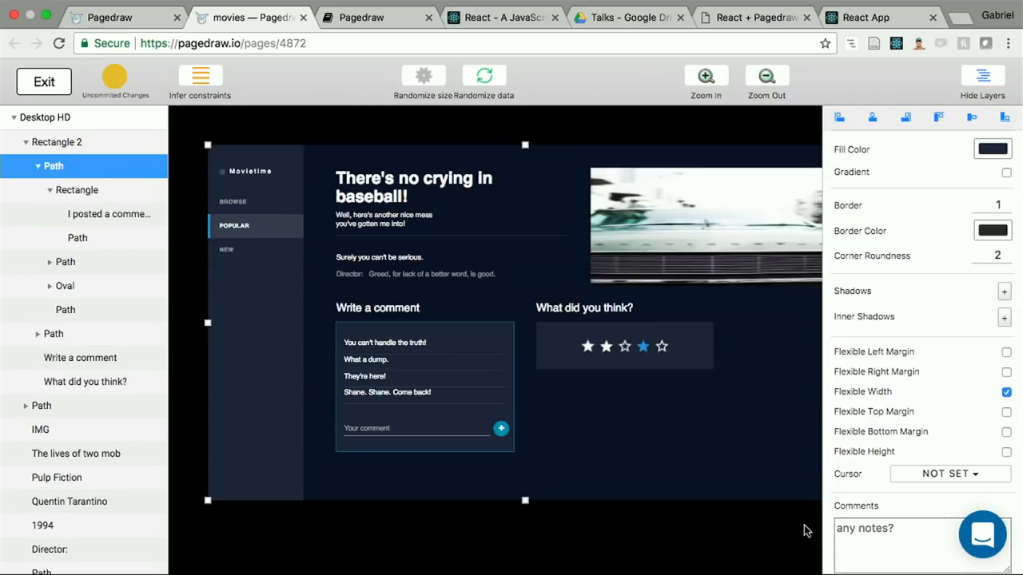
{"action": "left_click", "coordinate": [650, 433]}
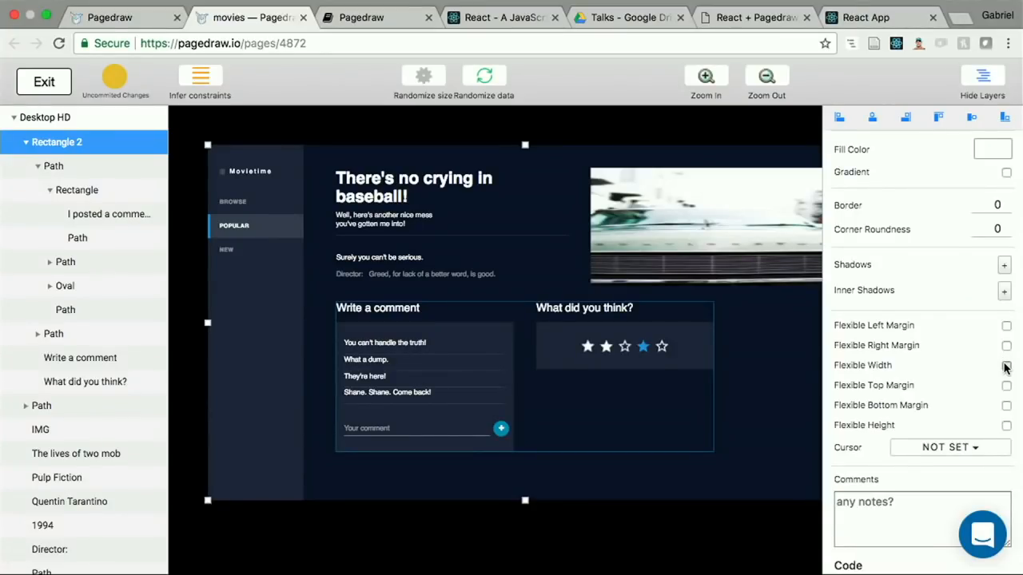
{"action": "left_click", "coordinate": [1006, 366]}
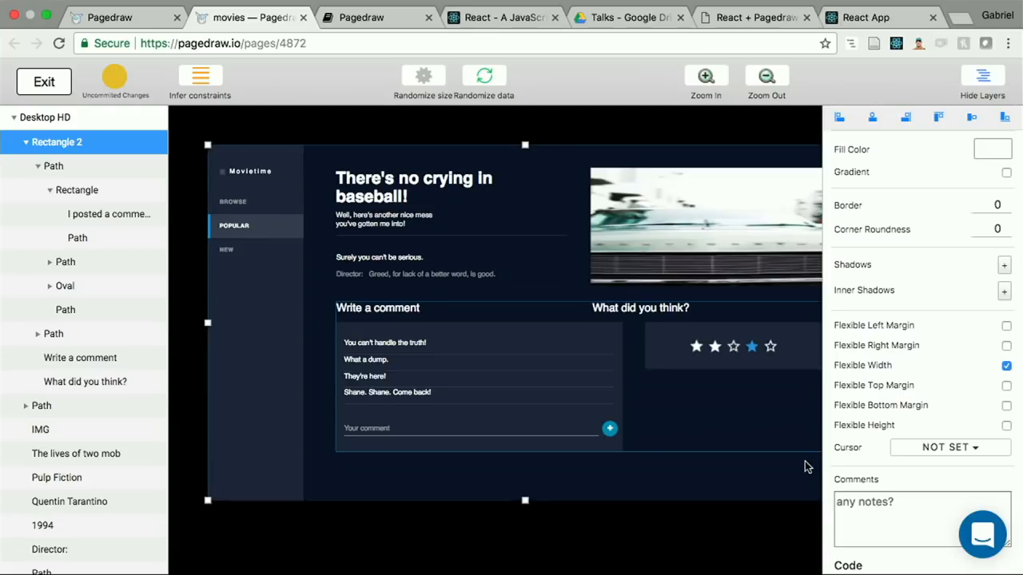
Step: Make the artboard preview narrower and taller to check how the wrapped sections resize, and leave the stress test
{"action": "key", "text": "super+minus"}
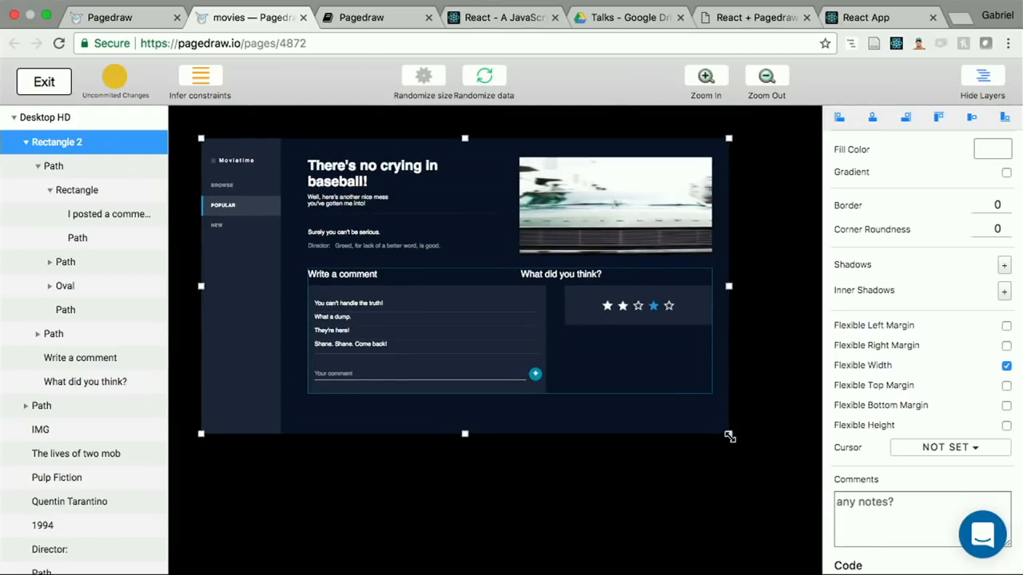
{"action": "left_click_drag", "start_coordinate": [728, 436], "coordinate": [633, 474]}
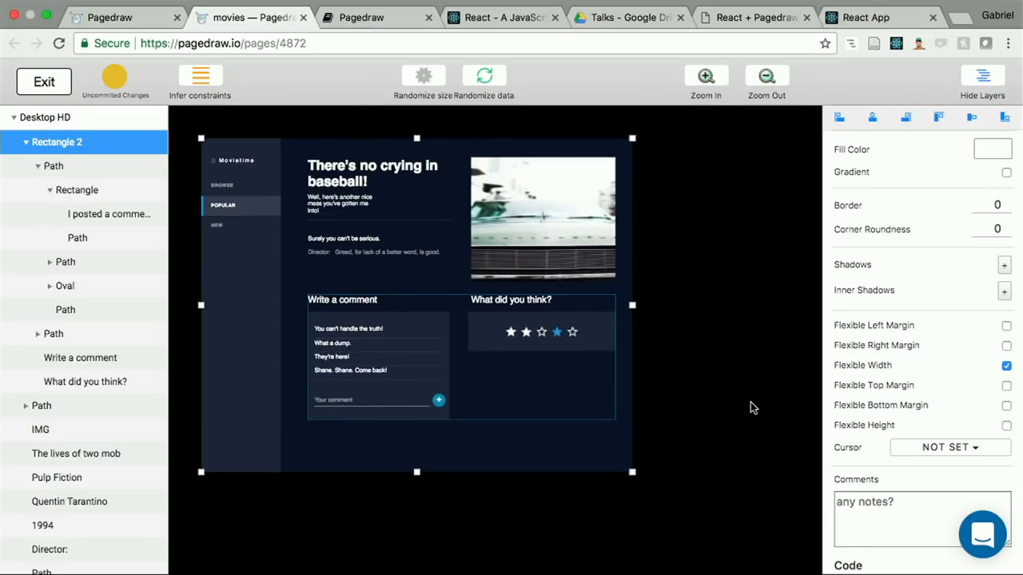
{"action": "key", "text": "Escape"}
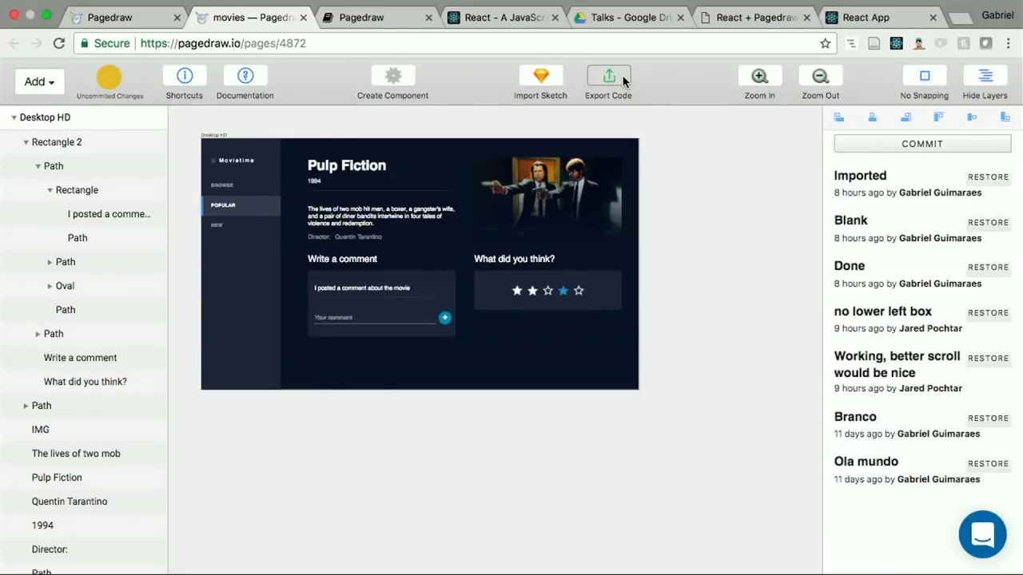
Step: Open the exported React (JSX) code of the artboard and enable "Should pull/sync from CLI" for desktop_hd.jsx
{"action": "left_click", "coordinate": [624, 80]}
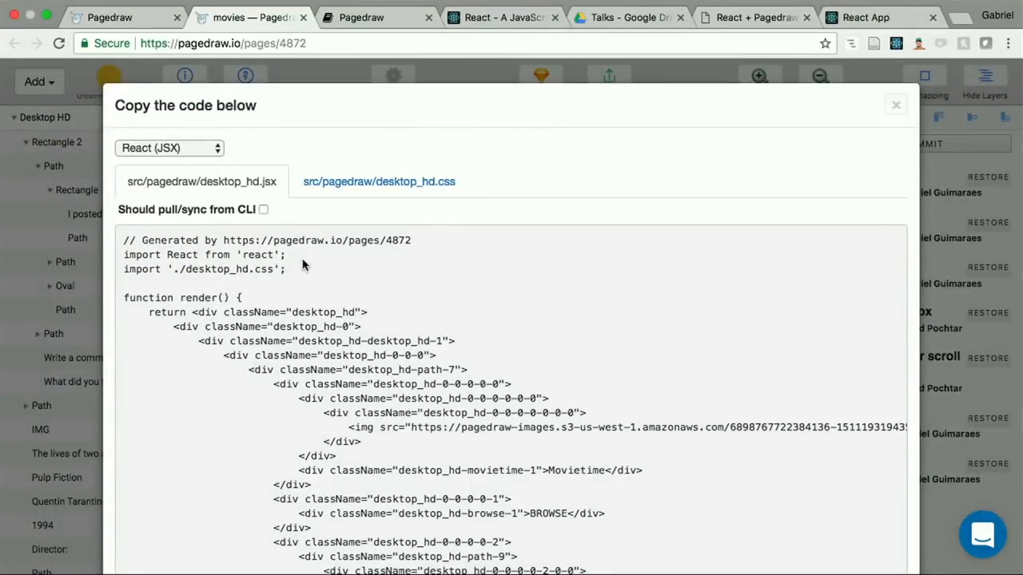
{"action": "scroll", "coordinate": [291, 287], "scroll_direction": "down", "scroll_amount": 5}
{"action": "key", "text": "super+a"}
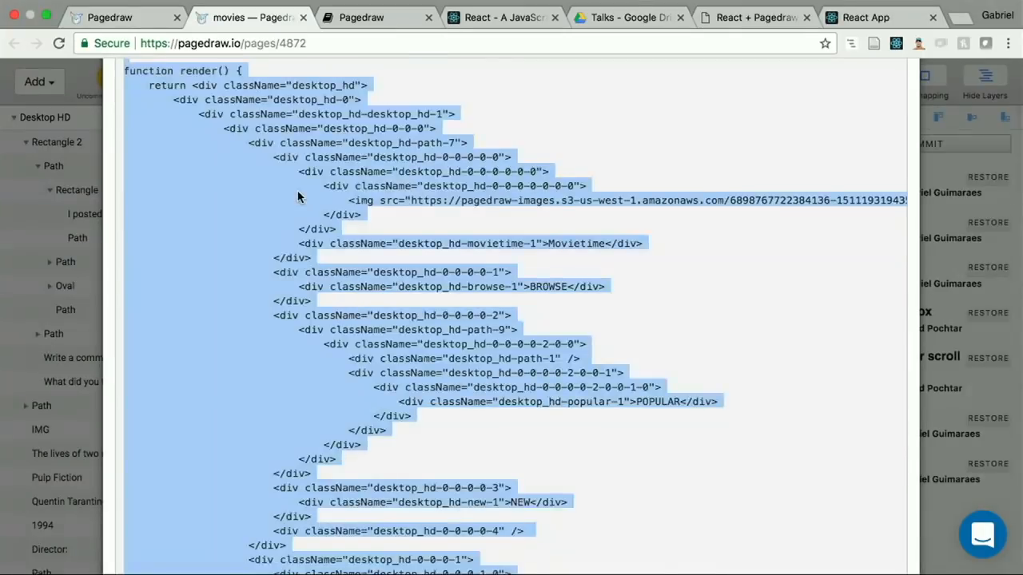
{"action": "scroll", "coordinate": [297, 197], "scroll_direction": "up", "scroll_amount": 5}
{"action": "left_click", "coordinate": [352, 174]}
{"action": "left_click", "coordinate": [239, 173]}
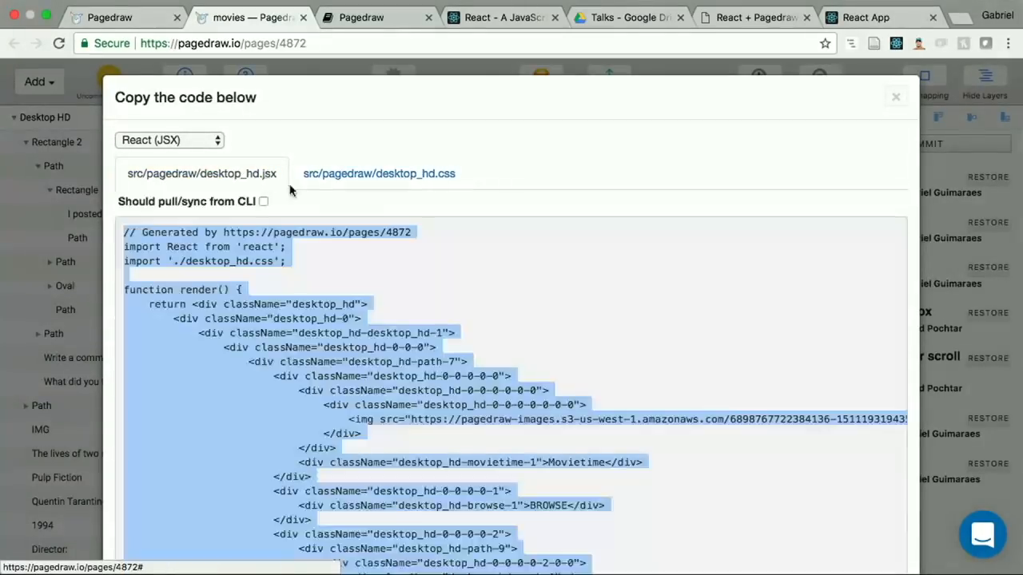
{"action": "scroll", "coordinate": [276, 282], "scroll_direction": "down", "scroll_amount": 3}
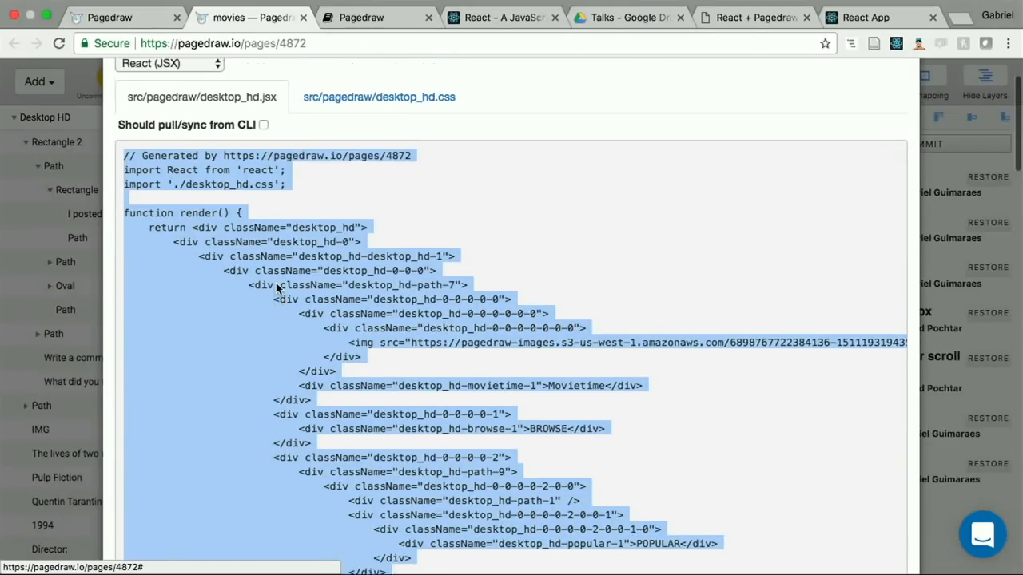
{"action": "scroll", "coordinate": [275, 288], "scroll_direction": "up", "scroll_amount": 1}
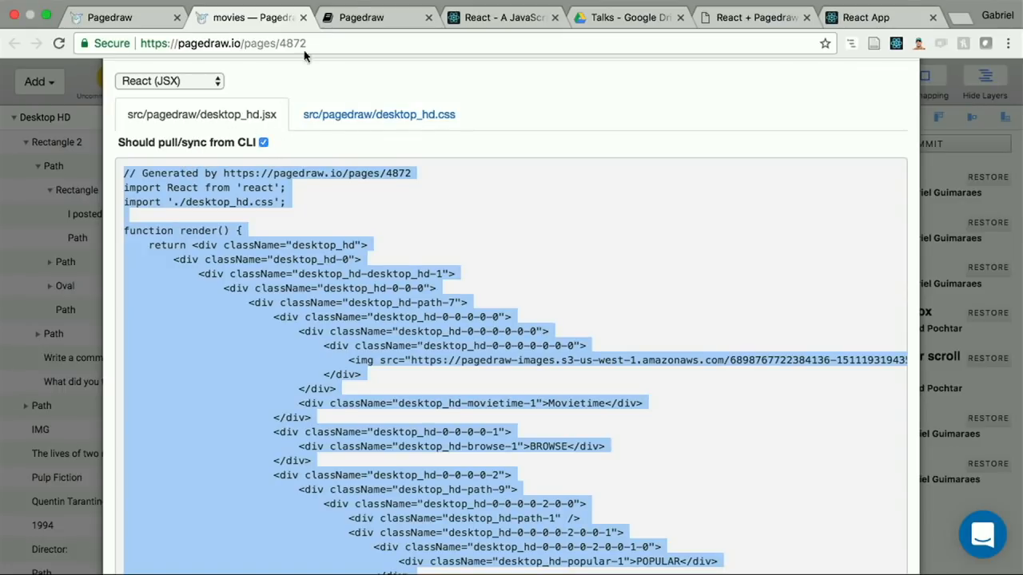
Step: Look up the Pagedraw CLI installation and usage instructions in the documentation and return to the movies drawing
{"action": "left_click", "coordinate": [380, 14]}
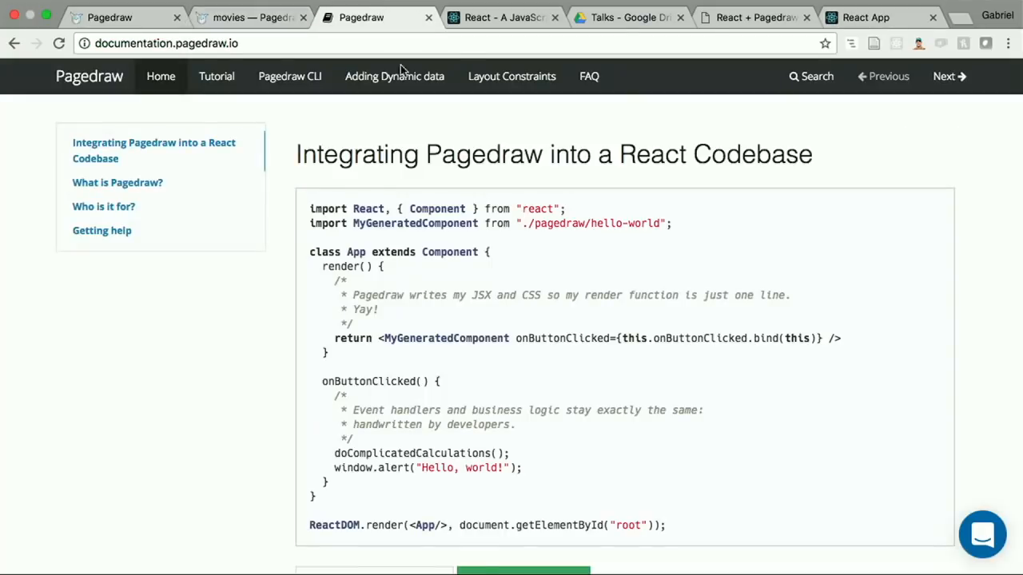
{"action": "left_click", "coordinate": [279, 83]}
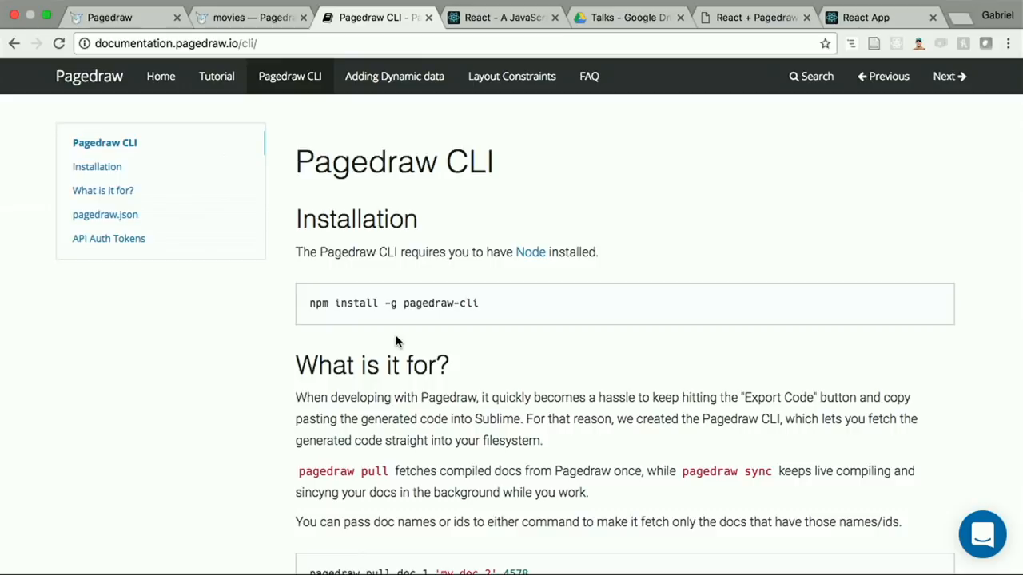
{"action": "left_click", "coordinate": [252, 16]}
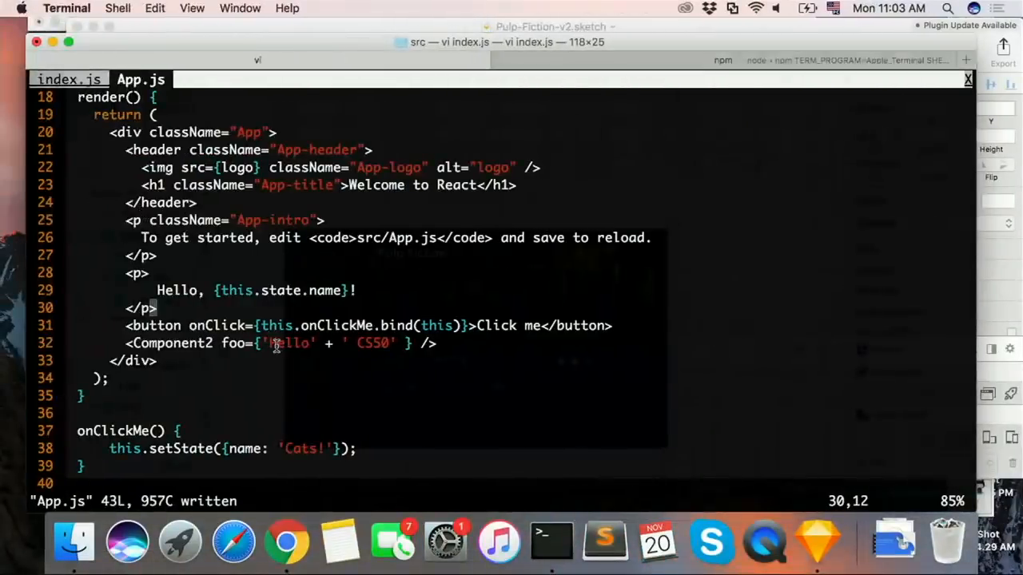
Step: In Terminal, quit the vi editor, go up from src to the movies-example folder and list its files
{"action": "key", "text": "j"}
{"action": "key", "text": "j"}
{"action": "type", "text": "j:q"}
{"action": "key", "text": "Return"}
{"action": "type", "text": "cd ."}
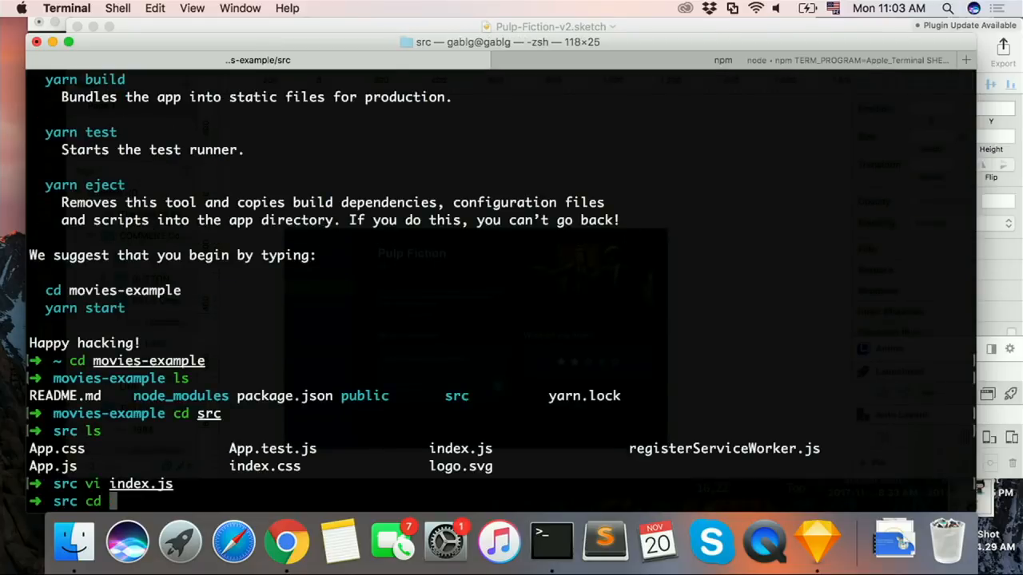
{"action": "key", "text": "Return"}
{"action": "type", "text": "cd .."}
{"action": "key", "text": "Return"}
{"action": "type", "text": "ls"}
{"action": "key", "text": "Return"}
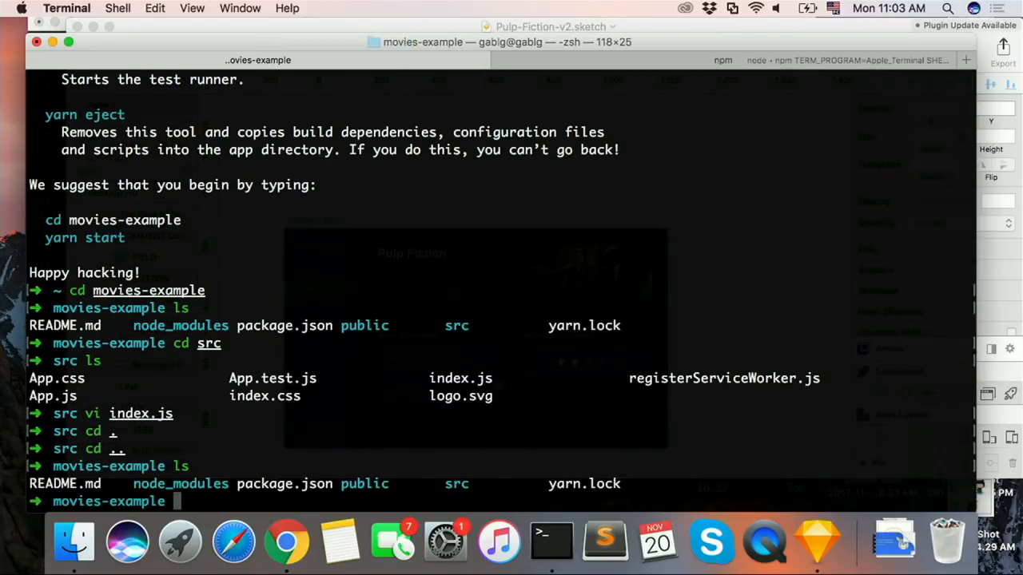
Step: Create pagedraw.json in the movies-example folder with vi and enter an opening and closing brace on separate lines
{"action": "type", "text": "vi pagedraw.json"}
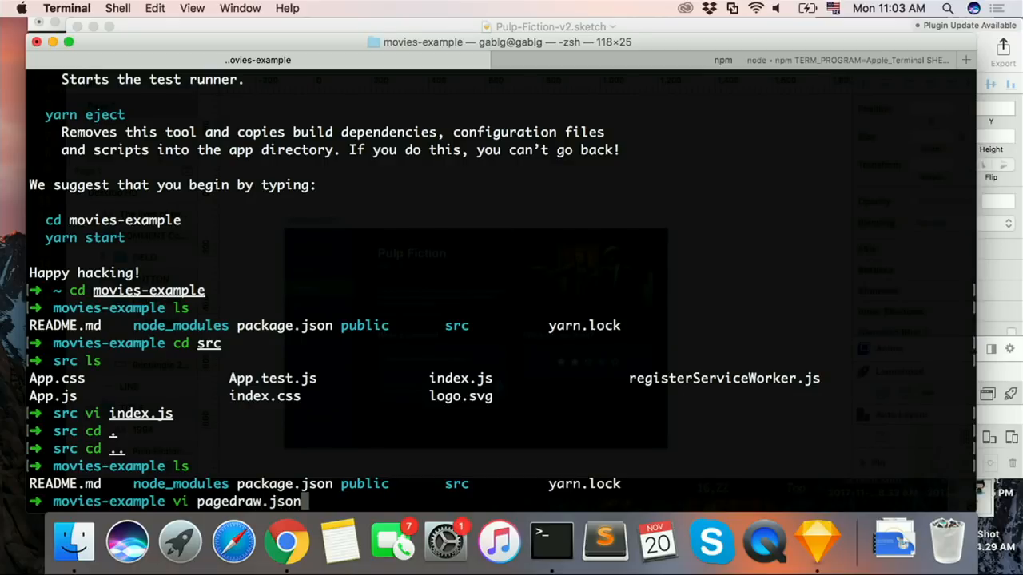
{"action": "key", "text": "Return"}
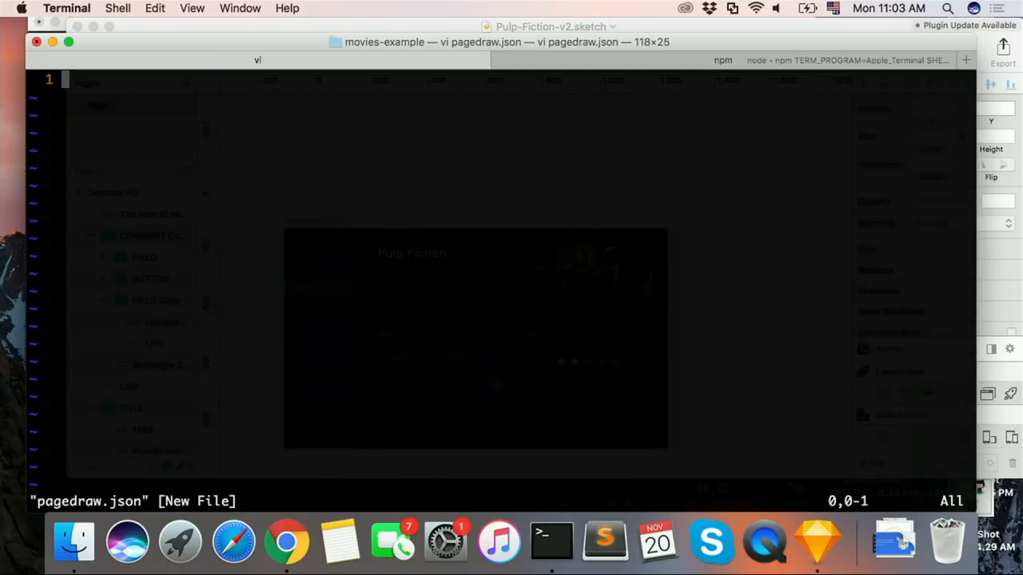
{"action": "type", "text": "i{"}
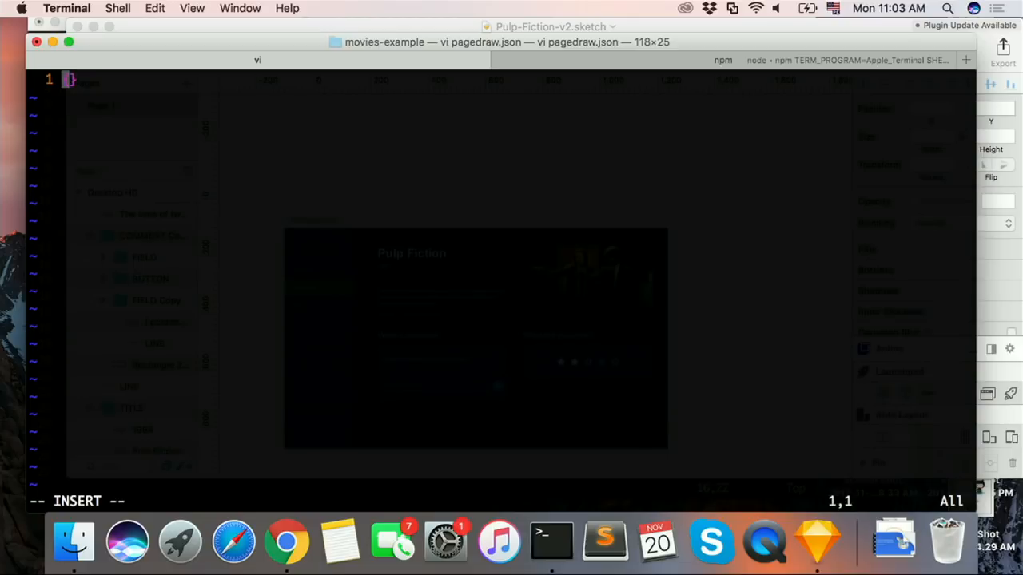
{"action": "key", "text": "Right"}
{"action": "key", "text": "Return"}
{"action": "type", "text": "\"\""}
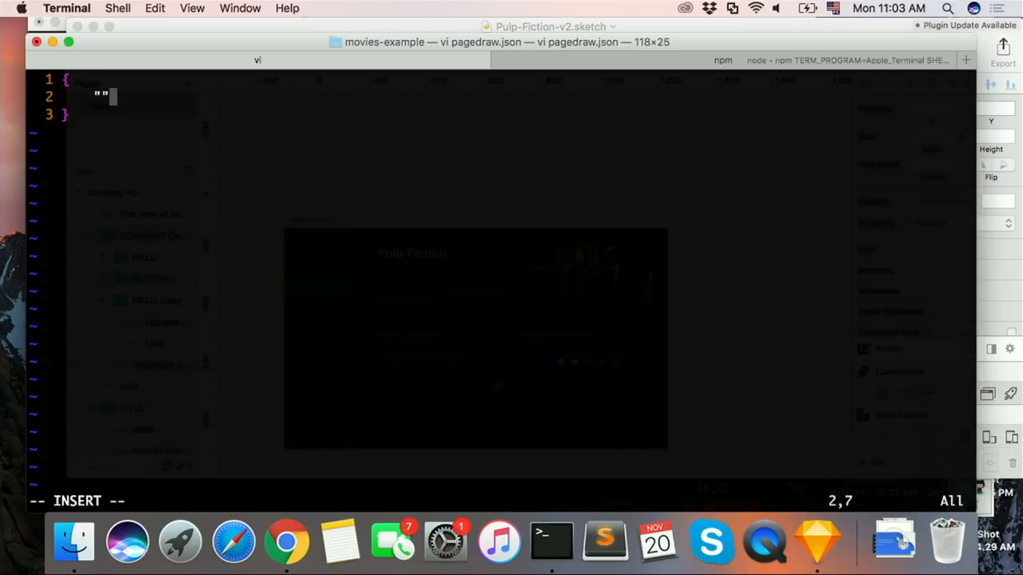
{"action": "key", "text": "Escape"}
{"action": "type", "text": "u"}
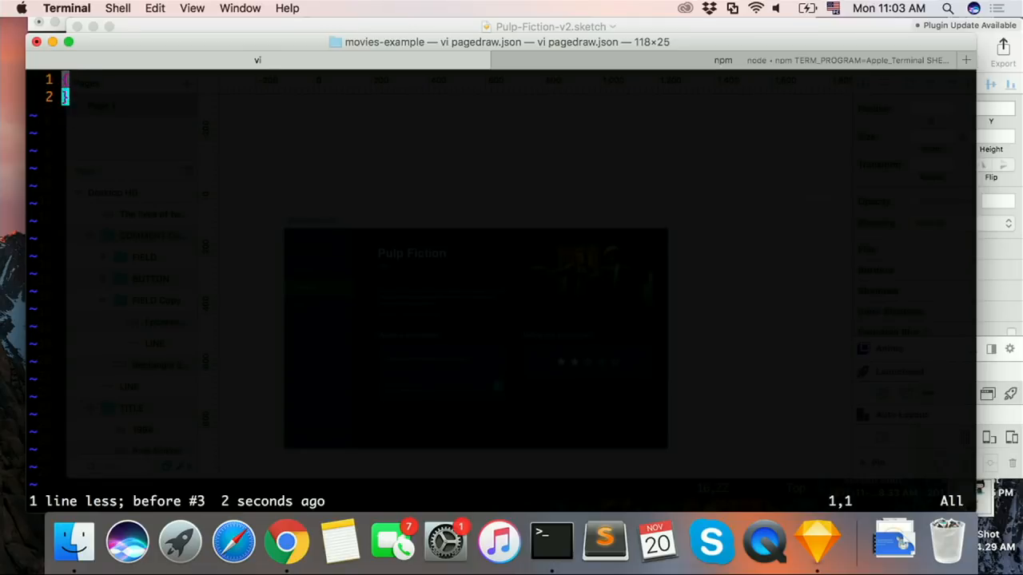
{"action": "type", "text": "o\"app"}
Step: Add an "app" key with an empty string value inside the braces of pagedraw.json and save the file
{"action": "key", "text": "Escape"}
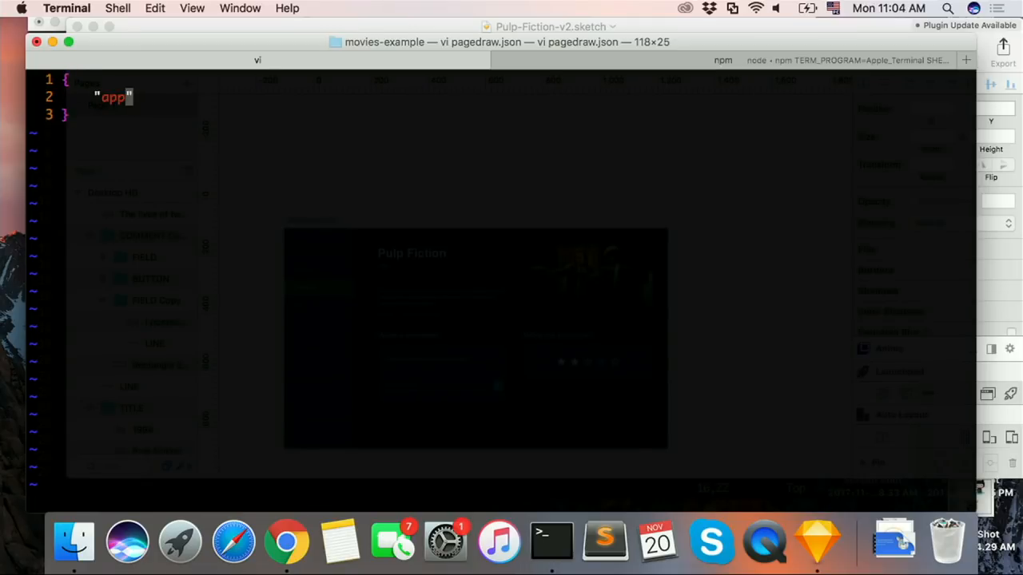
{"action": "type", "text": "app\": "}
{"action": "type", "text": "\""}
{"action": "key", "text": "Escape"}
{"action": "type", "text": ":w"}
{"action": "key", "text": "Escape"}
{"action": "type", "text": "app\""}
{"action": "key", "text": "Escape"}
{"action": "type", "text": ":w"}
{"action": "key", "text": "Return"}
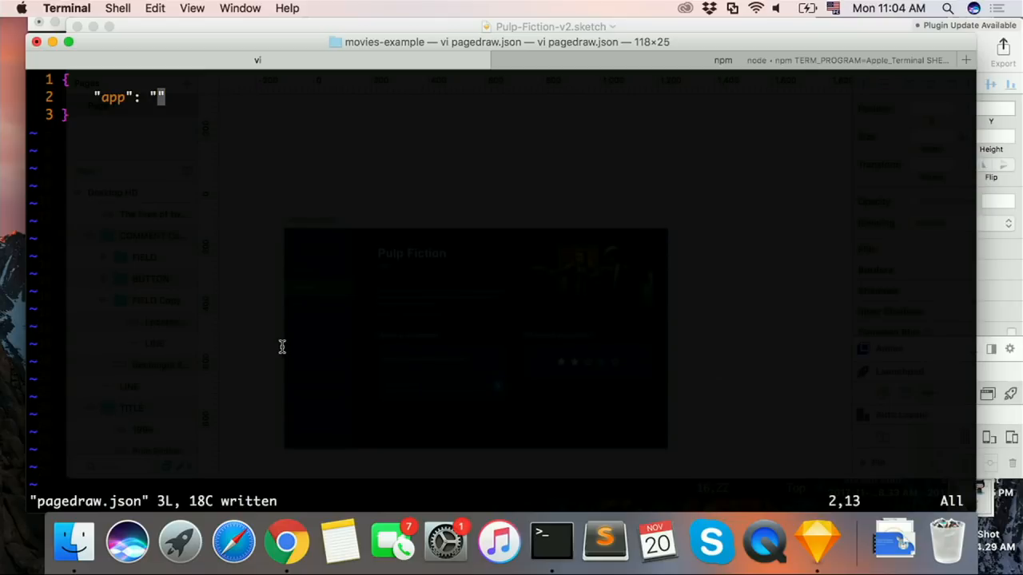
Step: Copy the project name movie-tutorial from the Pagedraw projects page and paste it into the "app" line of pagedraw.json
{"action": "key", "text": "ctrl+Right"}
{"action": "left_click", "coordinate": [148, 17]}
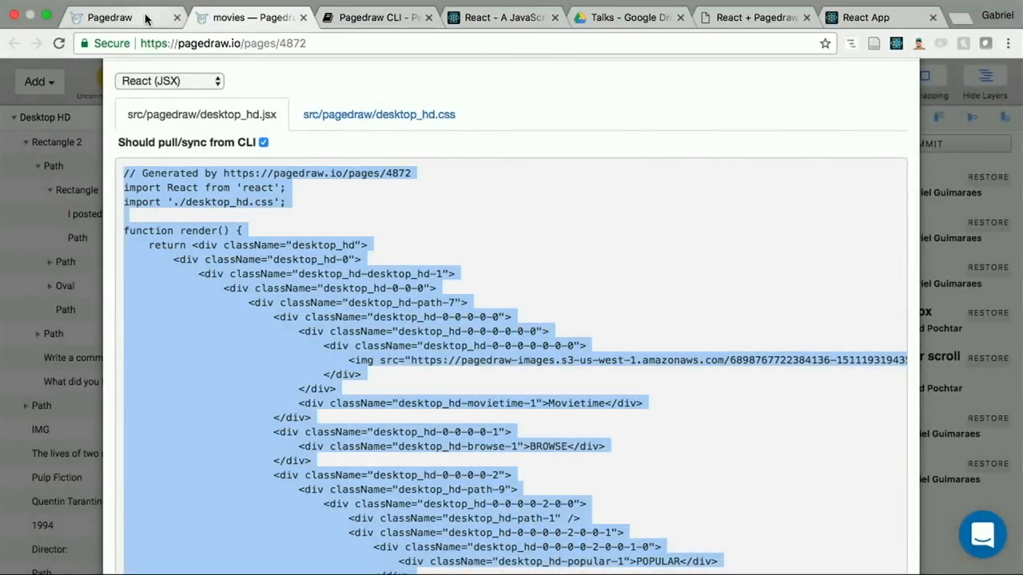
{"action": "left_click_drag", "start_coordinate": [354, 224], "coordinate": [628, 226]}
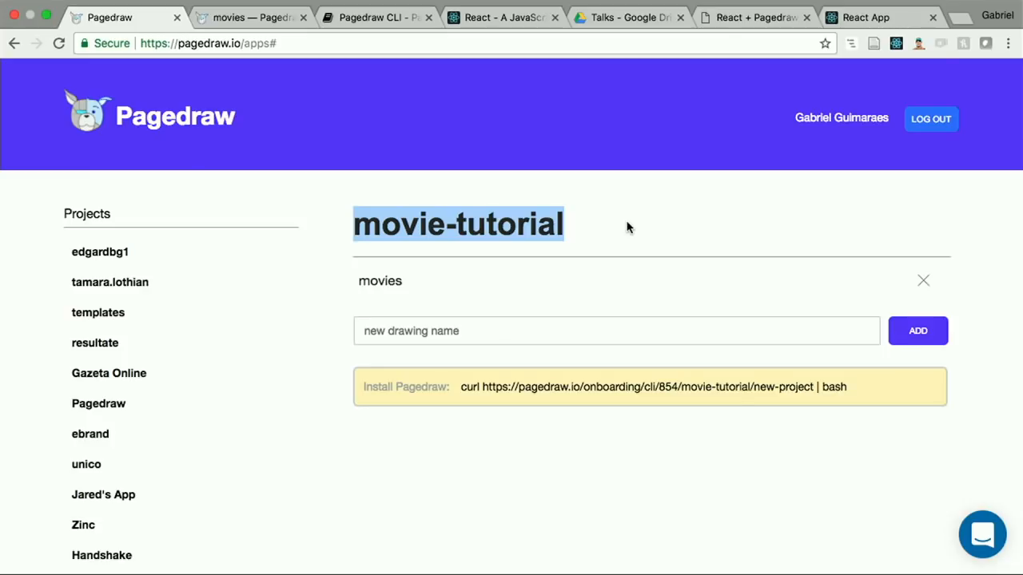
{"action": "key", "text": "super+c"}
{"action": "key", "text": "ctrl+Left"}
{"action": "key", "text": "super+v"}
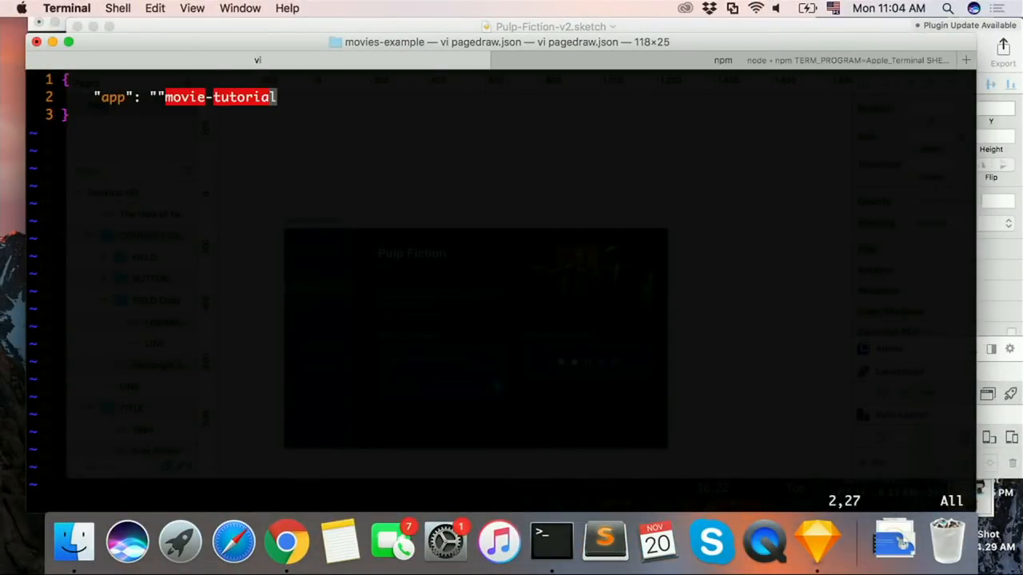
Step: Correct the quotation marks so the line reads "app": "movie-tutorial", and save pagedraw.json
{"action": "key", "text": "Left"}
{"action": "key", "text": "Left"}
{"action": "key", "text": "Left"}
{"action": "key", "text": "Left"}
{"action": "key", "text": "Left"}
{"action": "key", "text": "Left"}
{"action": "key", "text": "Left"}
{"action": "key", "text": "Left"}
{"action": "key", "text": "Left"}
{"action": "key", "text": "Left"}
{"action": "key", "text": "Left"}
{"action": "key", "text": "Left"}
{"action": "key", "text": "Left"}
{"action": "key", "text": "Left"}
{"action": "key", "text": "x"}
{"action": "key", "text": "shift+a"}
{"action": "type", "text": "\""}
{"action": "key", "text": "Escape"}
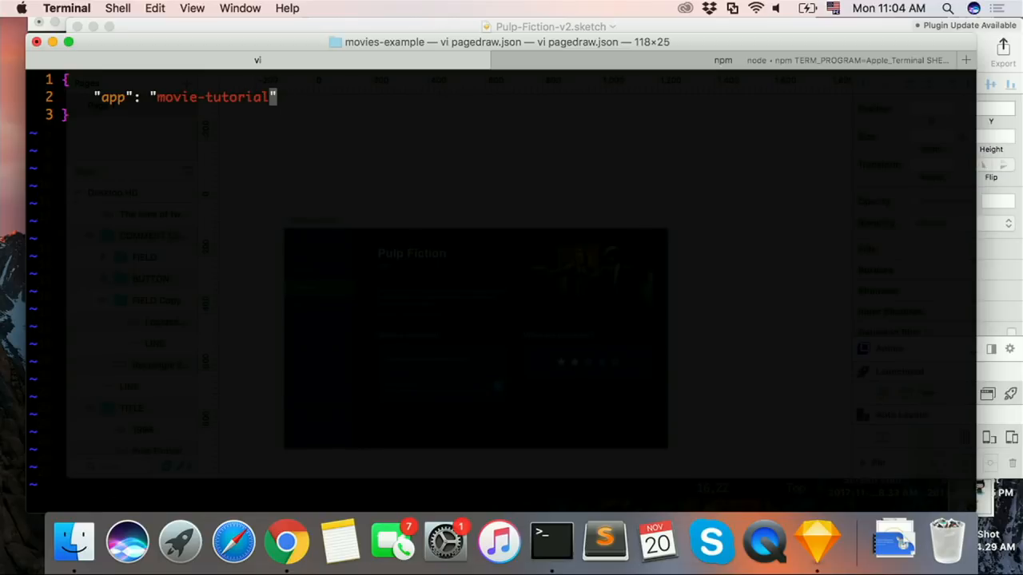
{"action": "type", "text": ":w"}
{"action": "key", "text": "Return"}
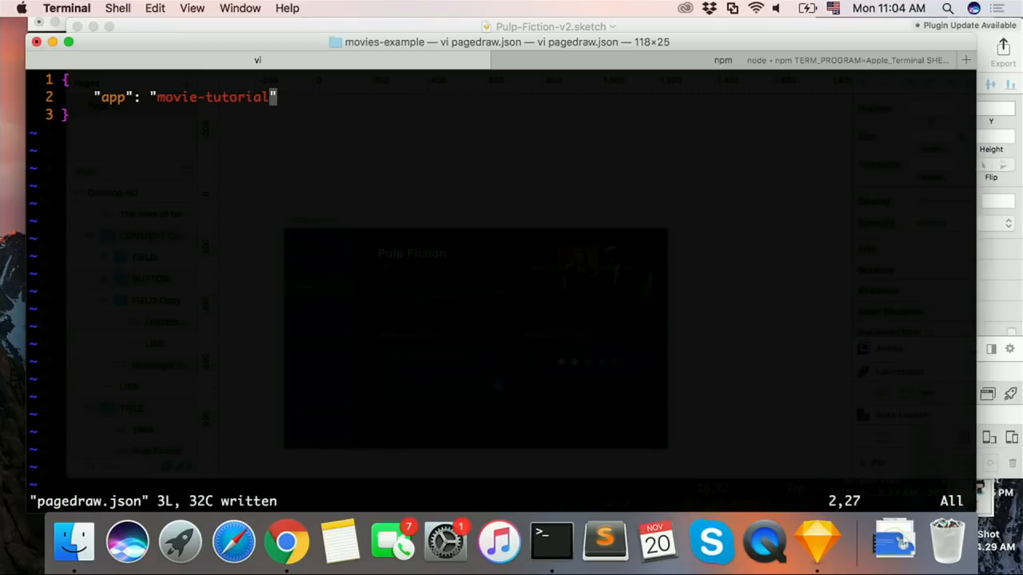
Step: Quit the editor and run pagedraw pull in the movies-example folder to fetch the generated code
{"action": "type", "text": ":q"}
{"action": "key", "text": "Return"}
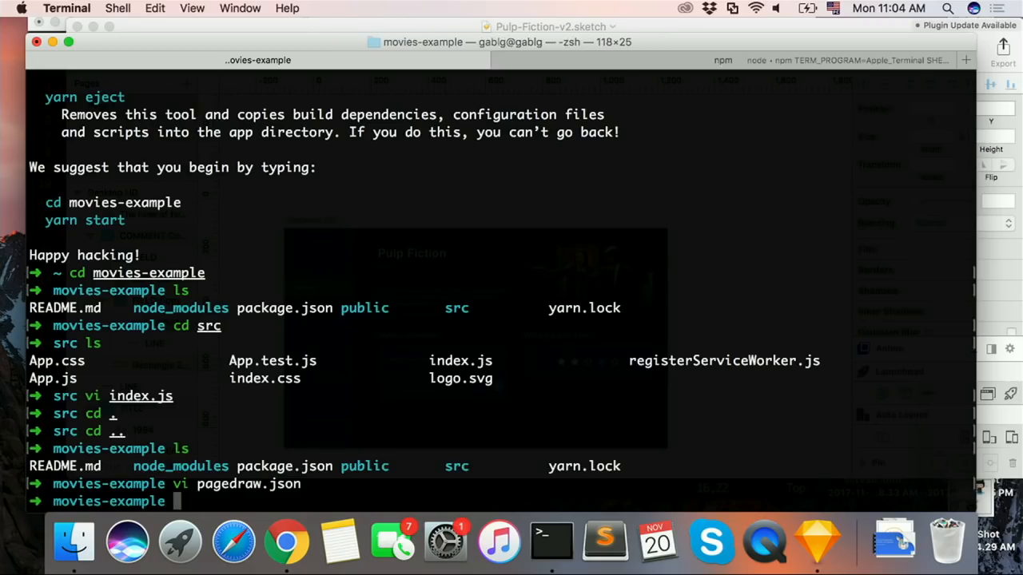
{"action": "type", "text": "pagedraw pull"}
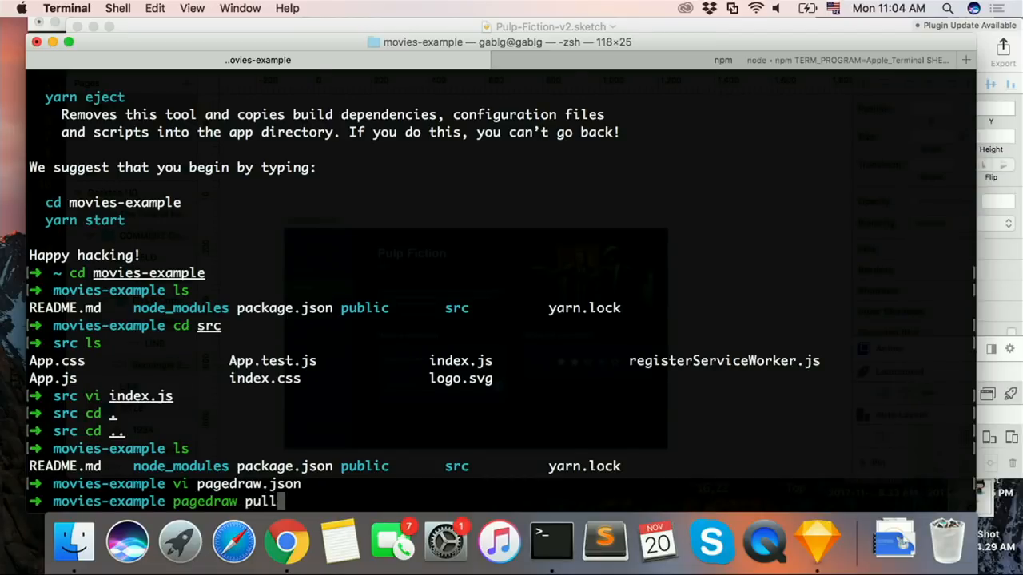
{"action": "key", "text": "Return"}
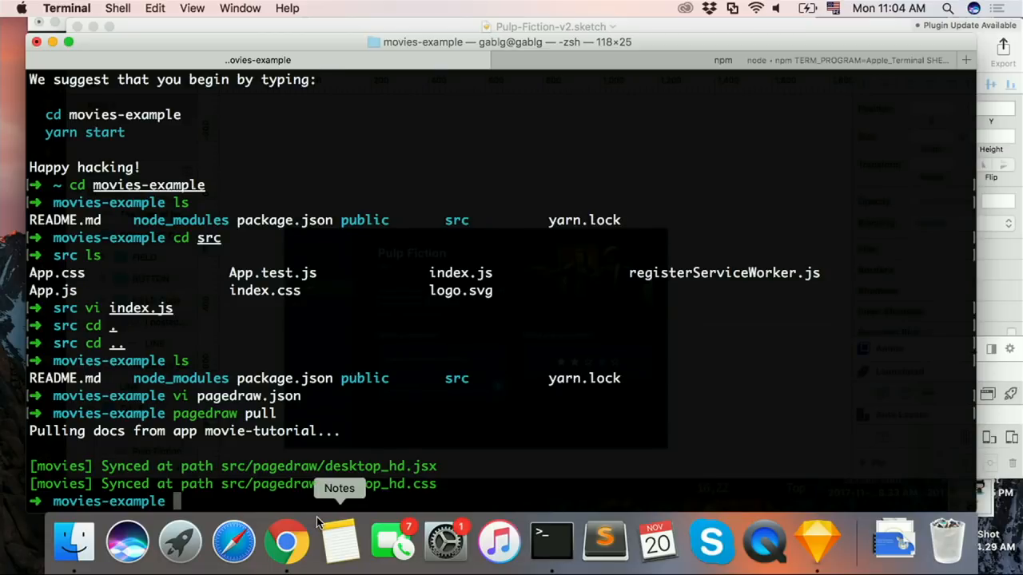
Step: Switch to the browser to look at the exported code of the movies drawing, and leave that view
{"action": "key", "text": "ctrl+Right"}
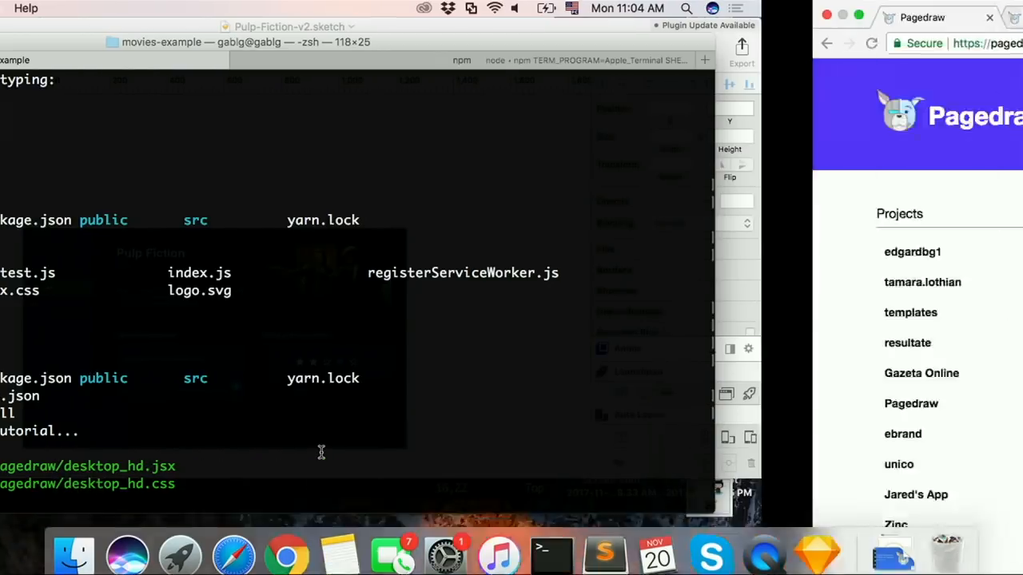
{"action": "left_click", "coordinate": [288, 20]}
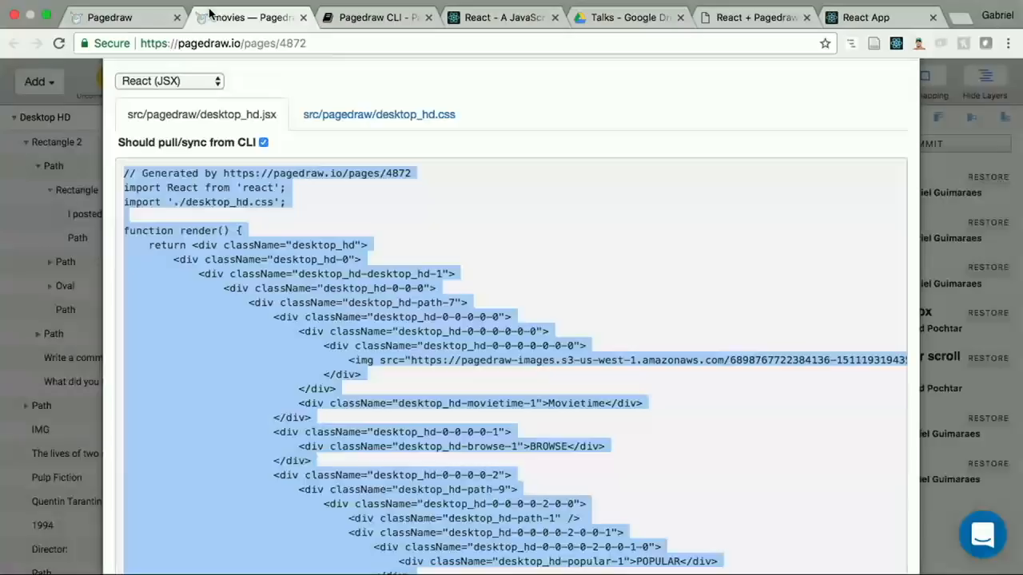
{"action": "left_click", "coordinate": [53, 301]}
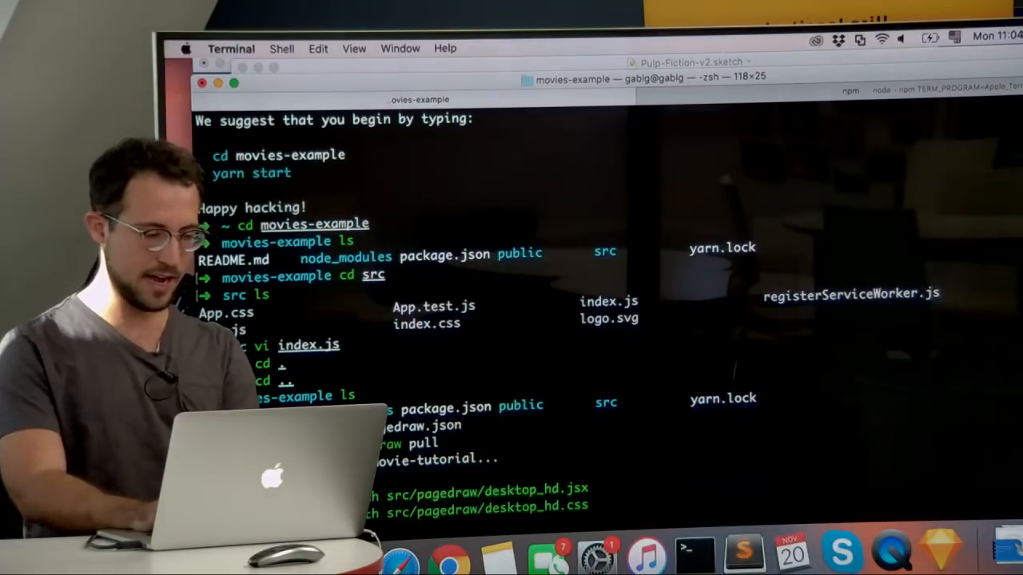
Step: Run pagedraw sync in the movies-example folder to keep the generated code synced
{"action": "type", "text": "pagedraw"}
{"action": "type", "text": " sync"}
{"action": "key", "text": "Return"}
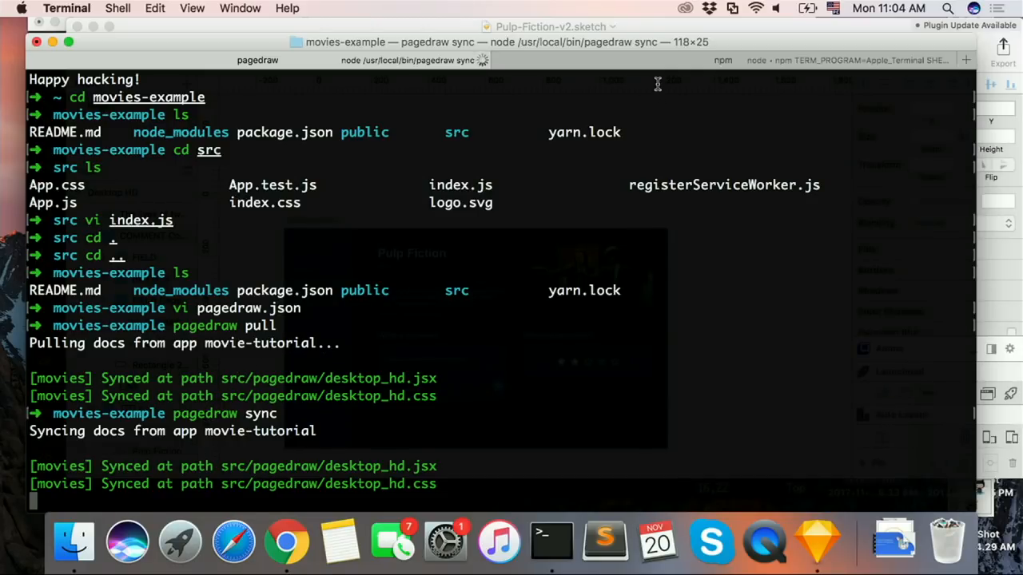
Step: Start another terminal session in the src folder beside the npm one, list its files and open App.js in vi
{"action": "left_click", "coordinate": [577, 62]}
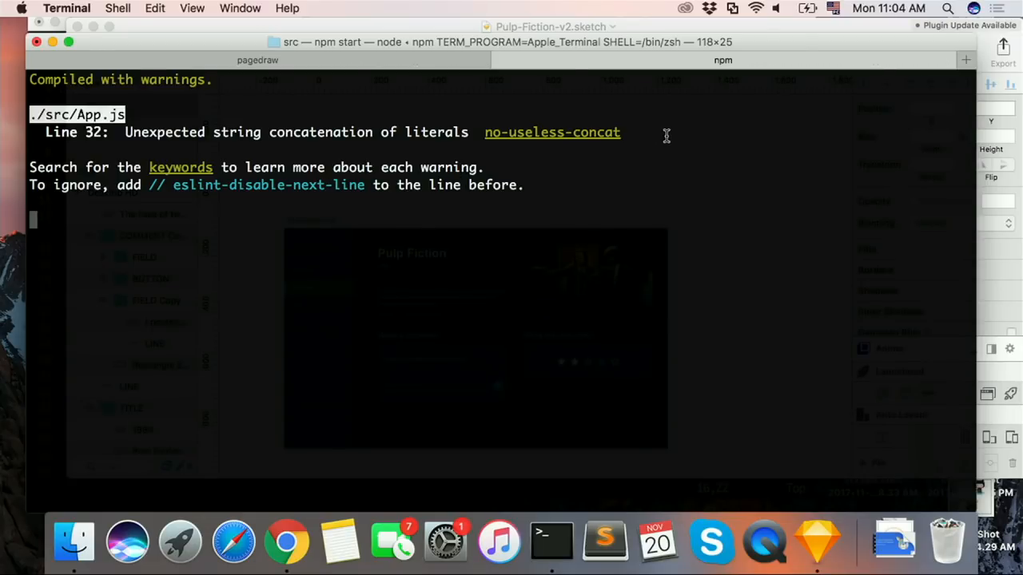
{"action": "key", "text": "super+t"}
{"action": "type", "text": "ls"}
{"action": "key", "text": "Return"}
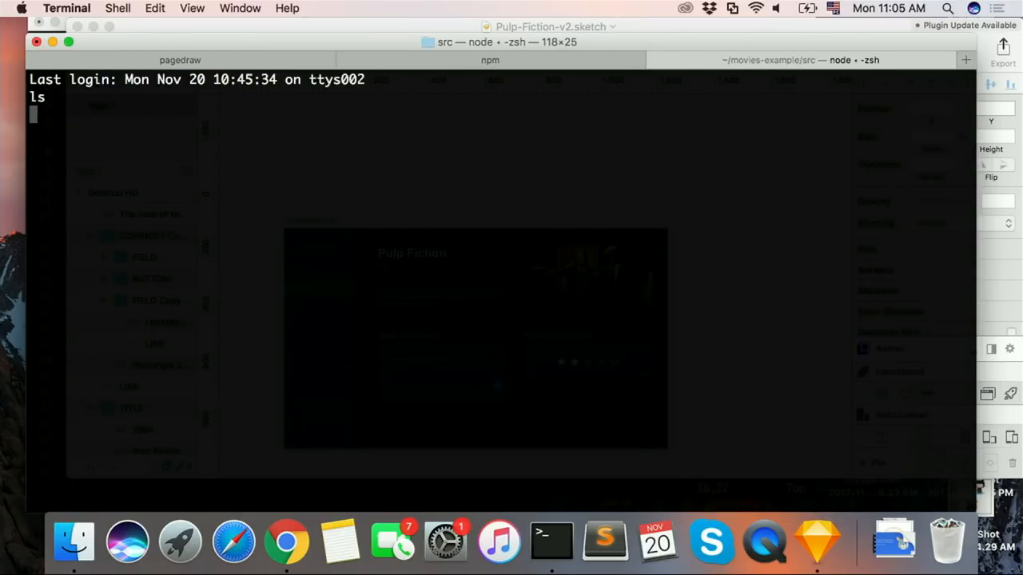
{"action": "type", "text": "vi "}
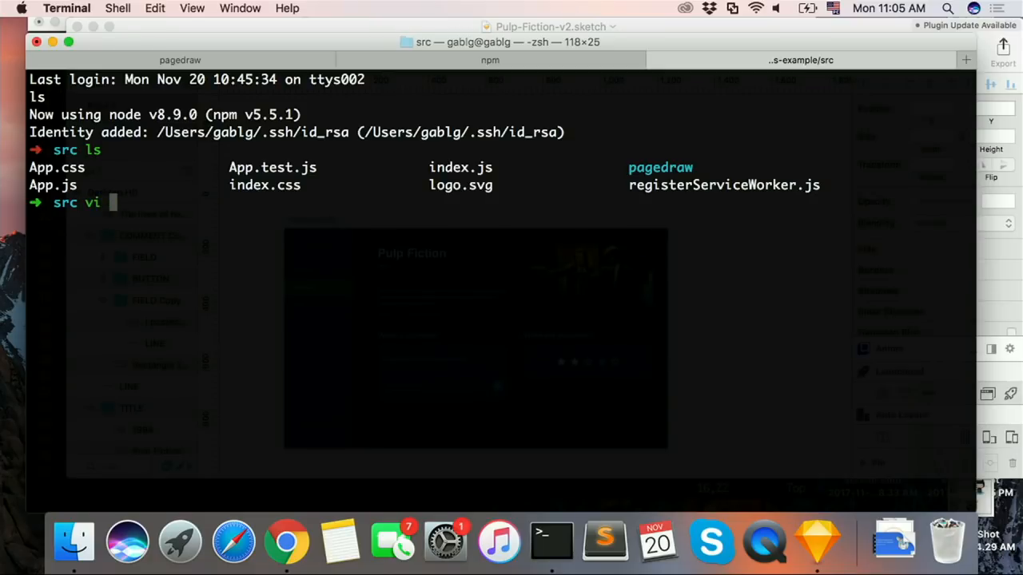
{"action": "type", "text": "App.js"}
{"action": "key", "text": "Return"}
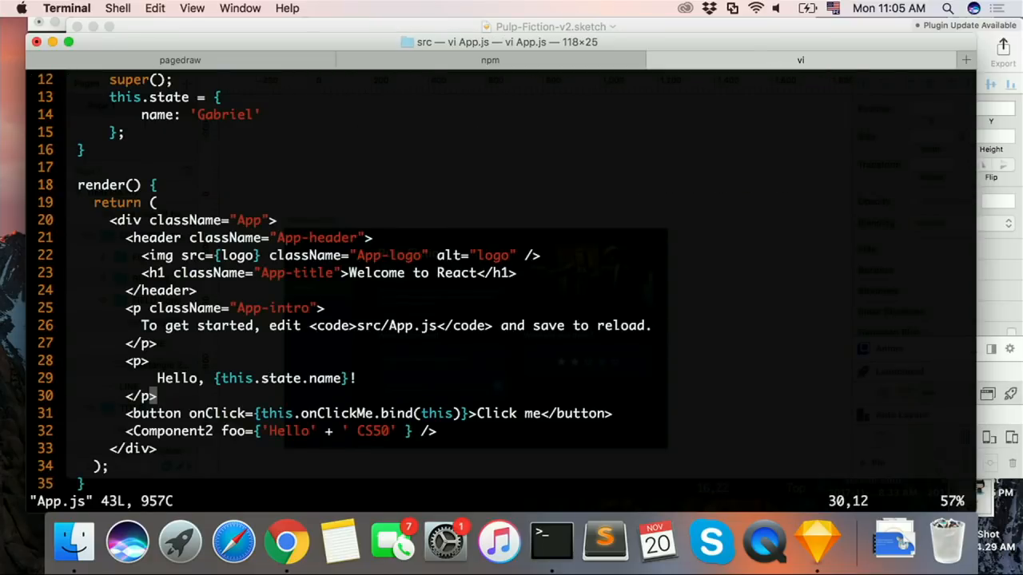
Step: Delete the whole return statement from the App component's render() method and save App.js
{"action": "key", "text": "Up"}
{"action": "key", "text": "Up"}
{"action": "key", "text": "Up"}
{"action": "key", "text": "Up"}
{"action": "key", "text": "Up"}
{"action": "key", "text": "Up"}
{"action": "key", "text": "Up"}
{"action": "key", "text": "Up"}
{"action": "key", "text": "Up"}
{"action": "key", "text": "Up"}
{"action": "key", "text": "Up"}
{"action": "key", "text": "shift+v"}
{"action": "key", "text": "Down"}
{"action": "key", "text": "Down"}
{"action": "key", "text": "Down"}
{"action": "key", "text": "Down"}
{"action": "key", "text": "Down"}
{"action": "key", "text": "Down"}
{"action": "key", "text": "Down"}
{"action": "key", "text": "Down"}
{"action": "key", "text": "Down"}
{"action": "key", "text": "Down"}
{"action": "key", "text": "Down"}
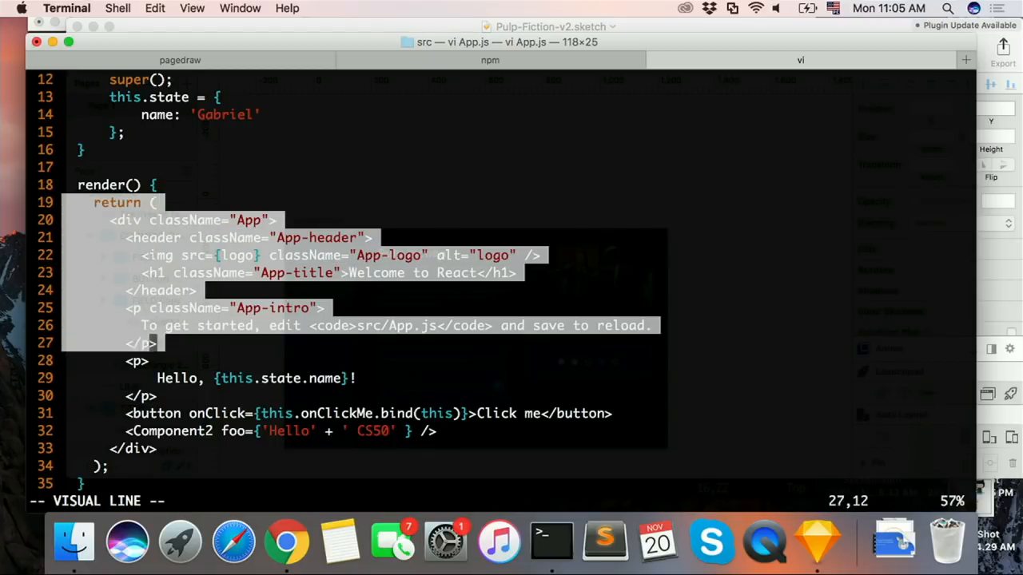
{"action": "key", "text": "Down"}
{"action": "key", "text": "Down"}
{"action": "key", "text": "Down"}
Step: Delete the Component2 class from App.js and save the file
{"action": "key", "text": "Down"}
{"action": "type", "text": "d:w"}
{"action": "key", "text": "Return"}
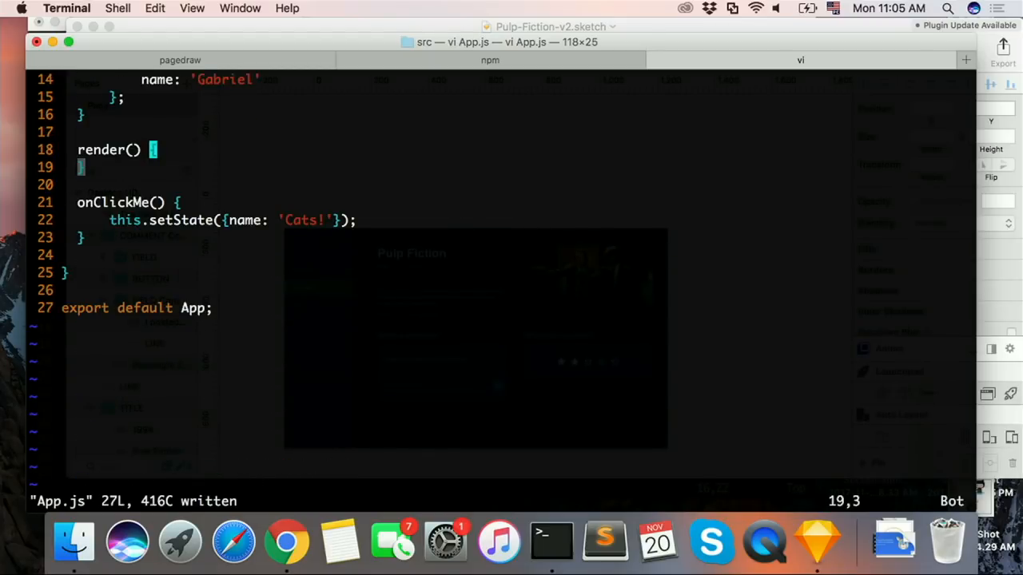
{"action": "key", "text": "ctrl+u"}
{"action": "key", "text": "Up"}
{"action": "key", "text": "Up"}
{"action": "key", "text": "shift+v"}
{"action": "key", "text": "Down"}
{"action": "key", "text": "Down"}
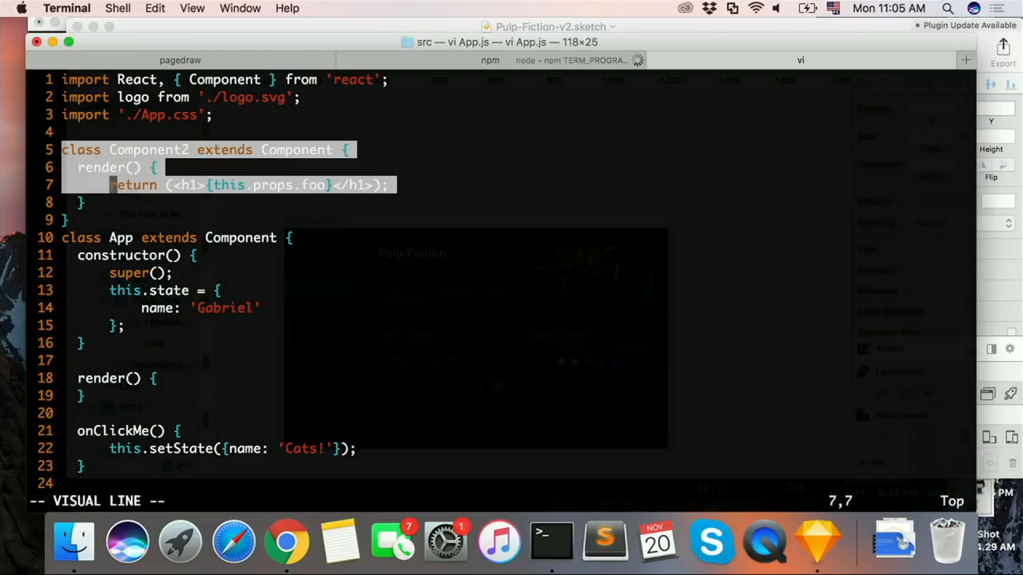
{"action": "key", "text": "Down"}
{"action": "key", "text": "Down"}
{"action": "type", "text": "d:w"}
{"action": "key", "text": "Return"}
Step: Remove the import lines for ./logo.svg and ./App.css and save App.js
{"action": "key", "text": "Up"}
{"action": "key", "text": "Up"}
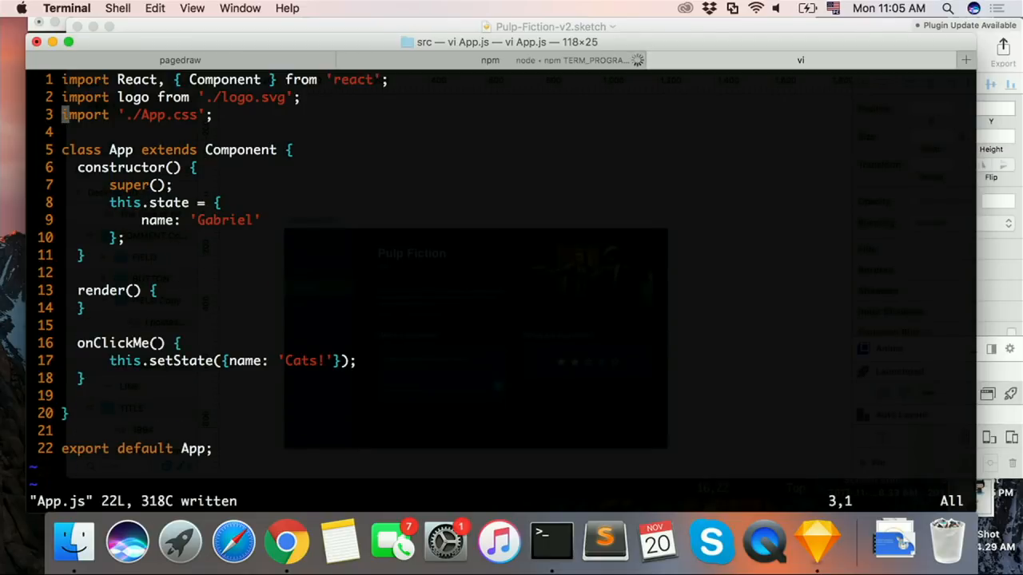
{"action": "key", "text": "d"}
{"action": "key", "text": "d"}
{"action": "key", "text": "Up"}
{"action": "key", "text": "d"}
{"action": "key", "text": "d"}
{"action": "type", "text": ":w"}
{"action": "key", "text": "Return"}
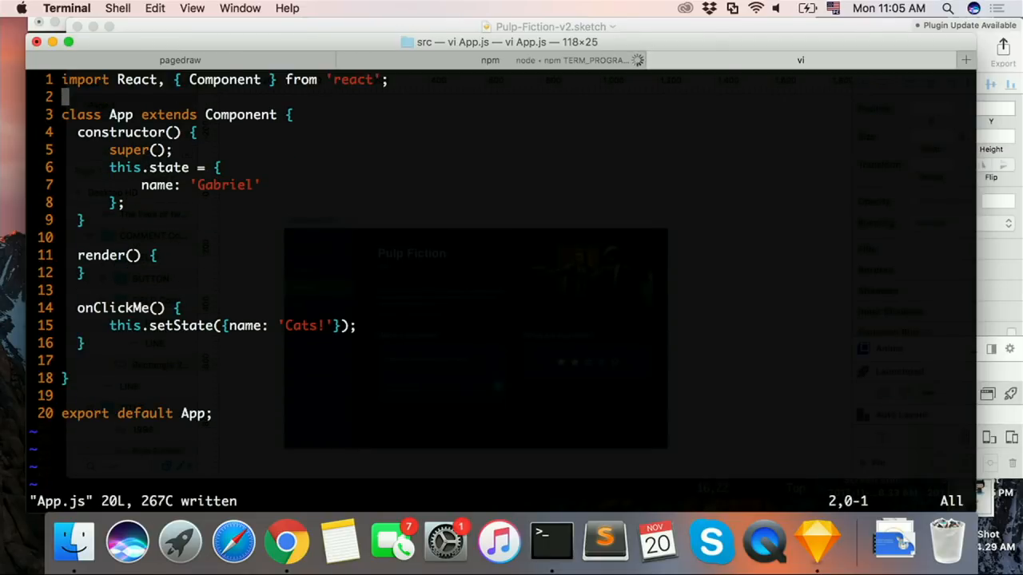
Step: Add import AppRender from './pagedraw/desktop_hd' below the React import, checking the exported file name in the browser, and save App.js
{"action": "key", "text": "Up"}
{"action": "type", "text": "oimpor"}
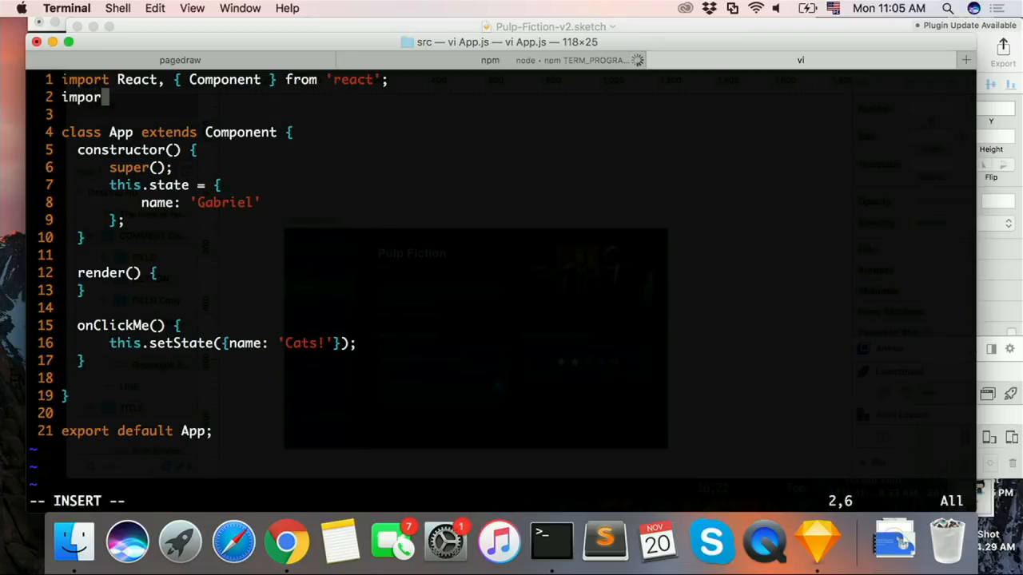
{"action": "type", "text": "t AppR"}
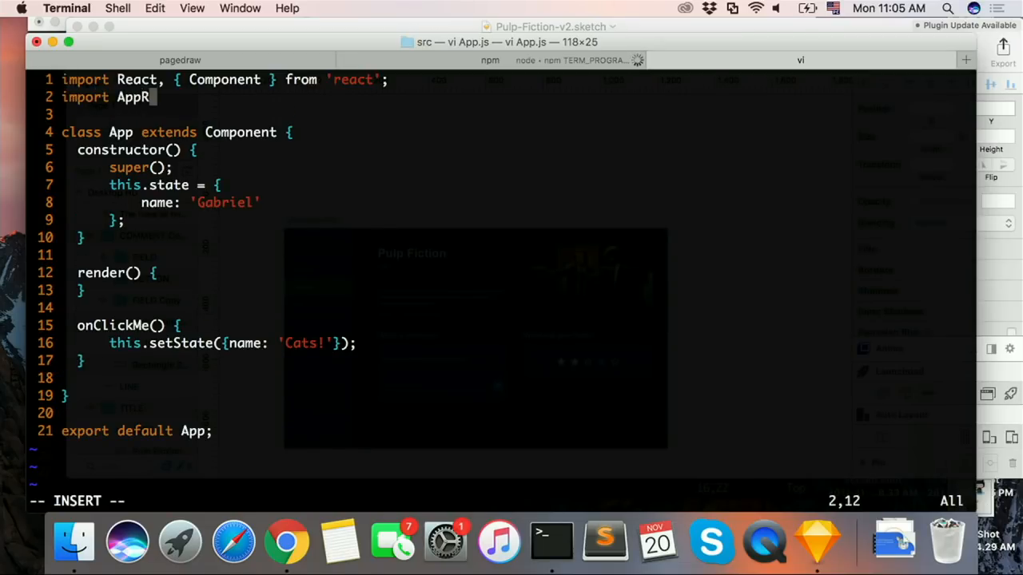
{"action": "type", "text": "ender"}
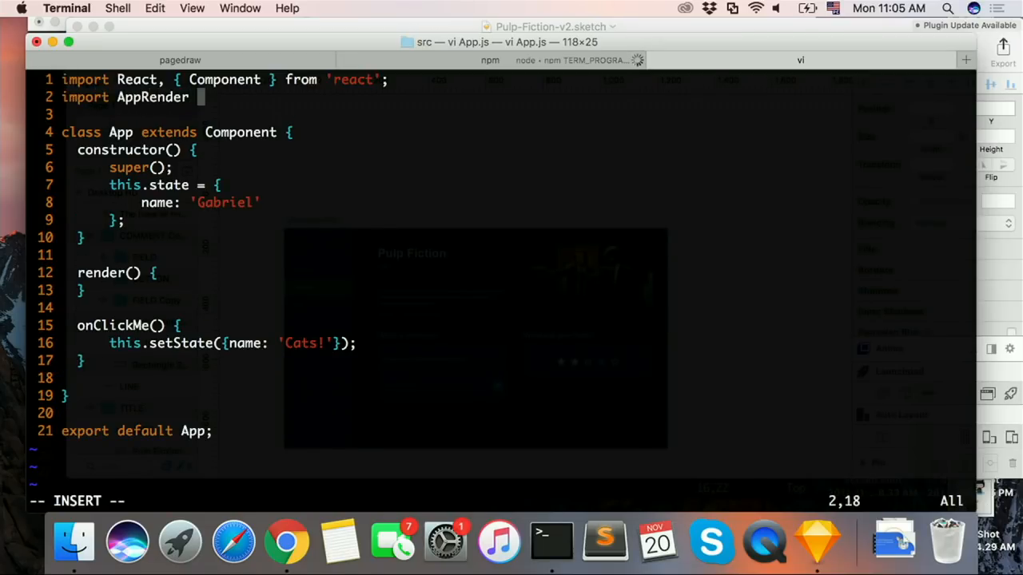
{"action": "type", "text": " from './pag"}
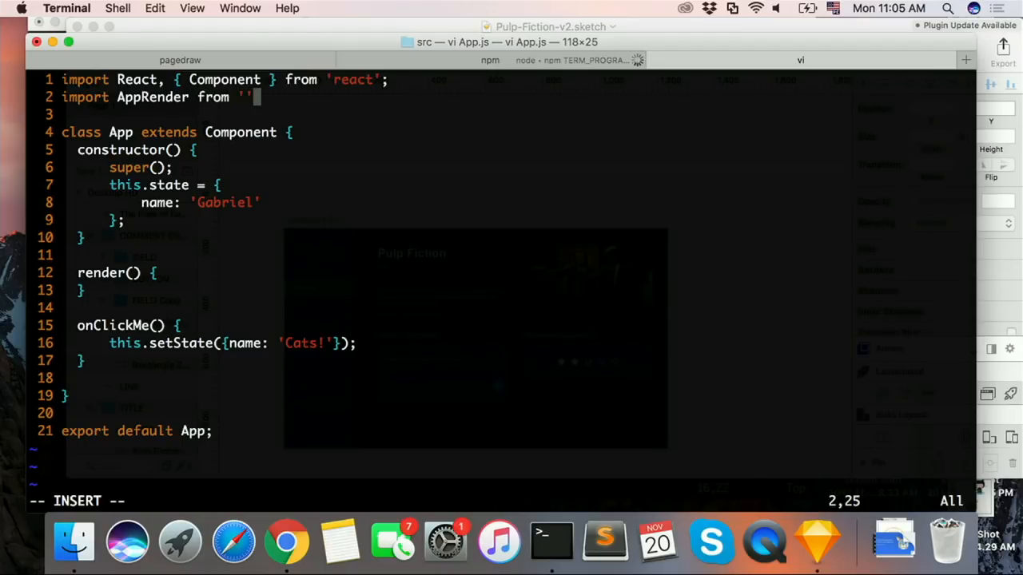
{"action": "type", "text": "edraw/"}
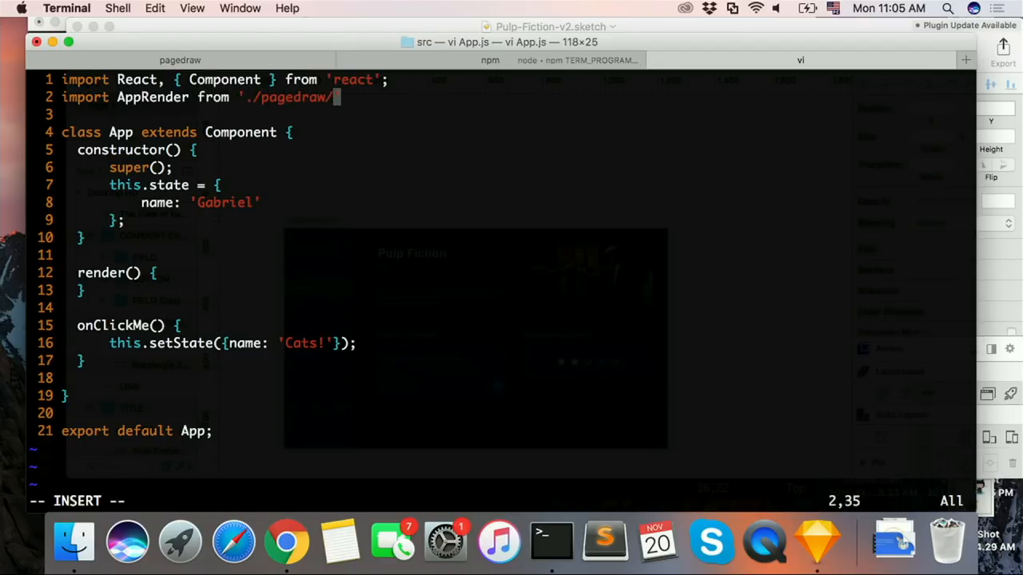
{"action": "key", "text": "ctrl+Right"}
{"action": "left_click", "coordinate": [608, 80]}
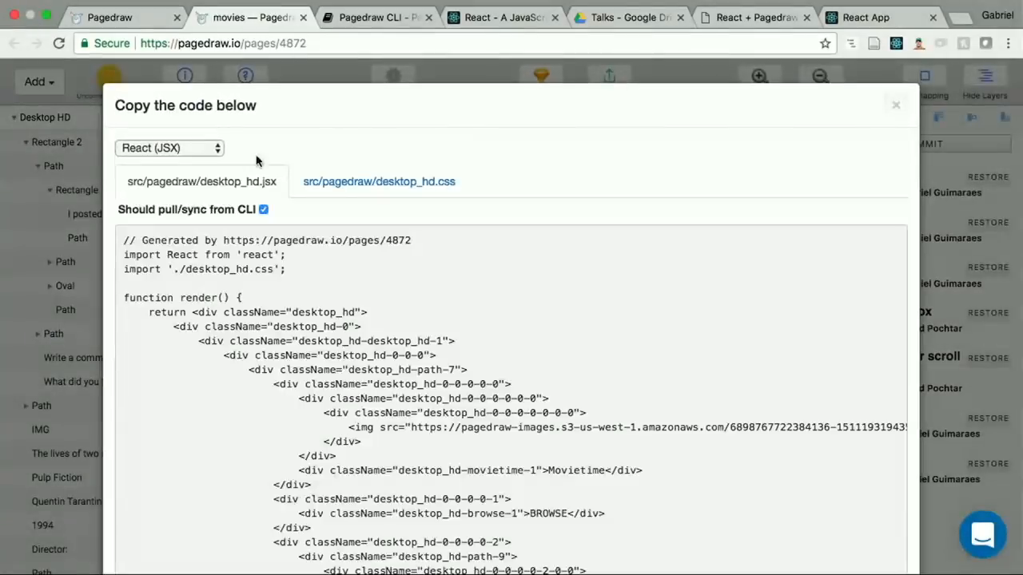
{"action": "key", "text": "ctrl+Left"}
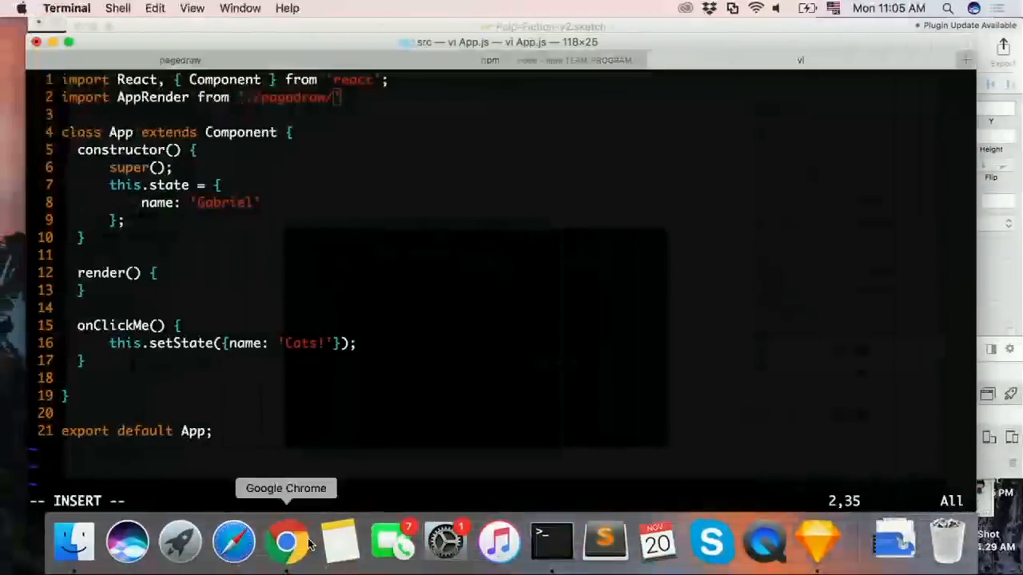
{"action": "type", "text": "desktop_hd'"}
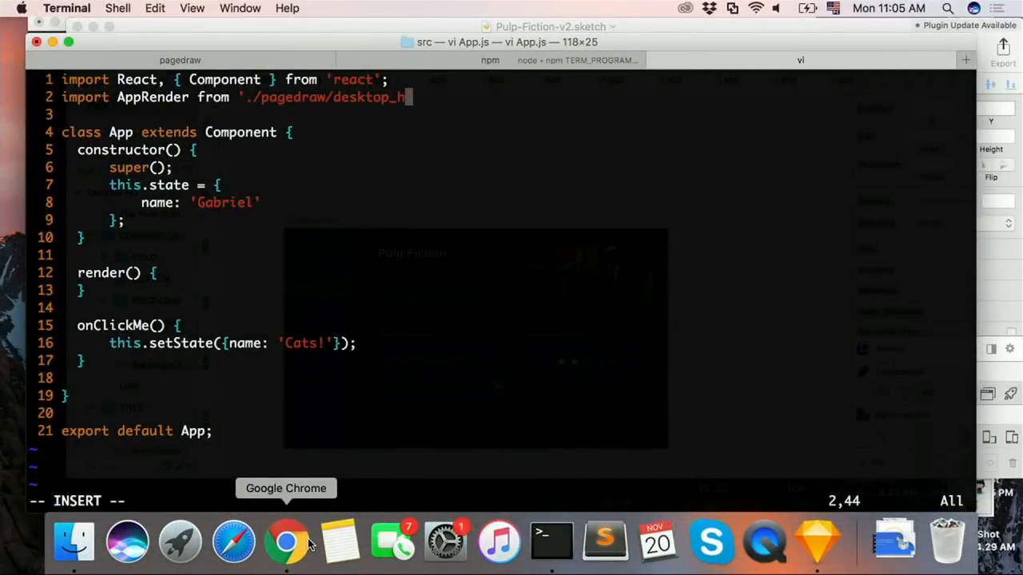
{"action": "key", "text": "Escape"}
{"action": "type", "text": ":w"}
{"action": "key", "text": "Return"}
Step: Insert a self-closing <AppRender /> tag inside the App component's empty render() method
{"action": "key", "text": "j"}
{"action": "key", "text": "j"}
{"action": "key", "text": "j"}
{"action": "key", "text": "j"}
{"action": "key", "text": "j"}
{"action": "key", "text": "j"}
{"action": "key", "text": "j"}
{"action": "key", "text": "j"}
{"action": "key", "text": "j"}
{"action": "key", "text": "j"}
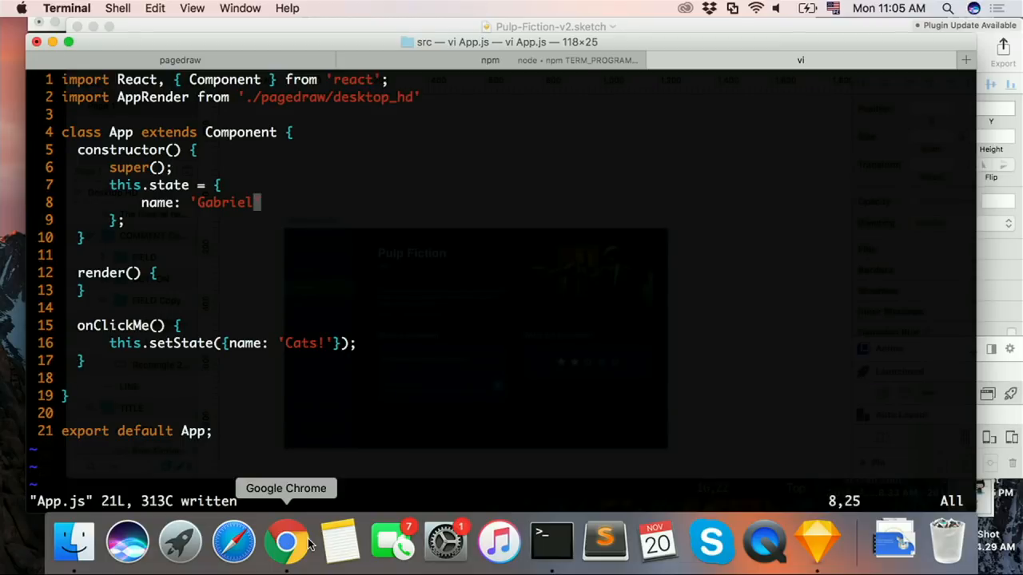
{"action": "key", "text": "k"}
{"action": "type", "text": "jo"}
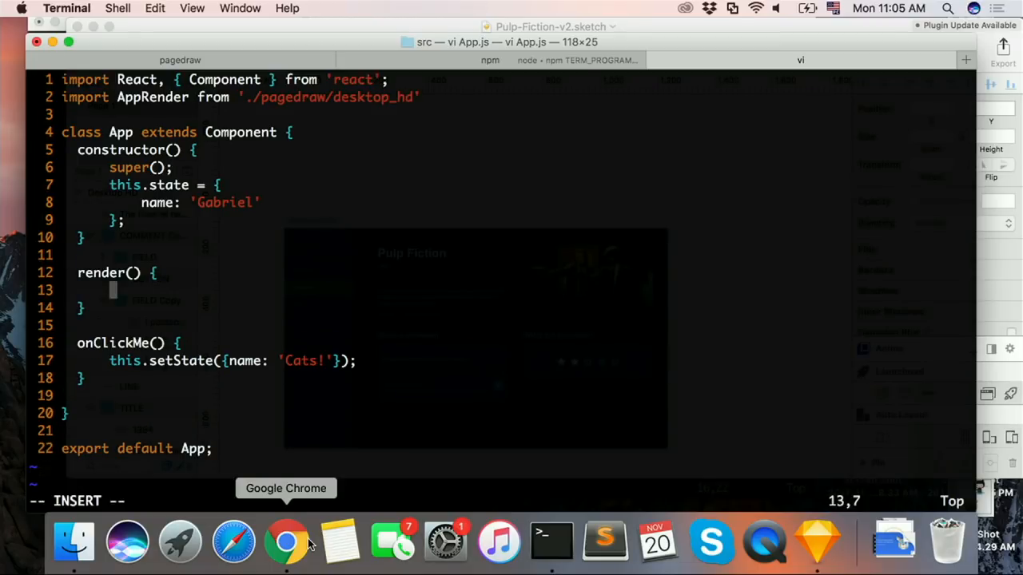
{"action": "type", "text": "<>"}
{"action": "key", "text": "Left"}
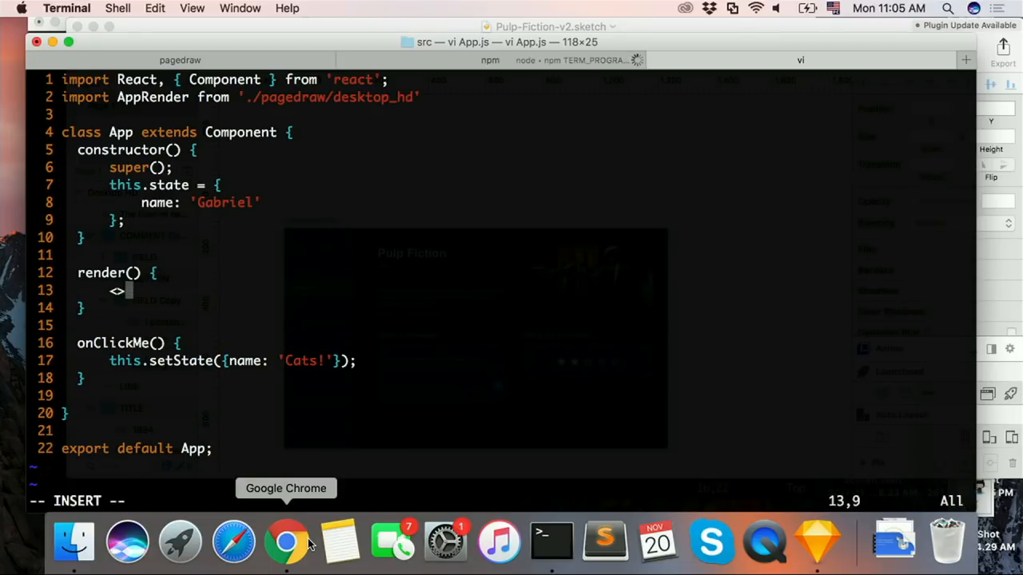
{"action": "type", "text": "AppRe"}
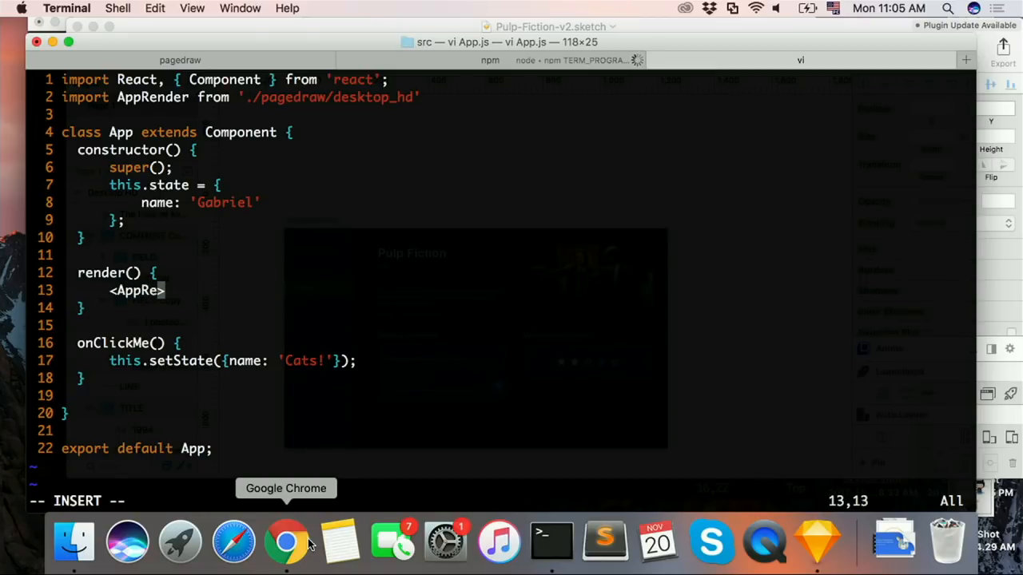
{"action": "type", "text": "nder"}
{"action": "key", "text": "Left"}
{"action": "type", "text": "/"}
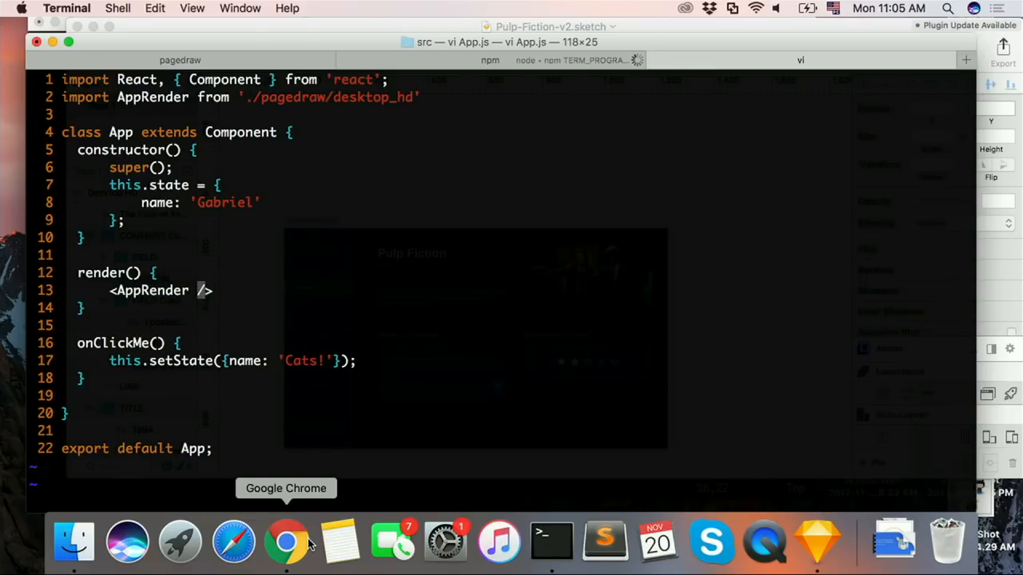
Step: Complete the render line as return <AppRender />; and save App.js
{"action": "key", "text": "Escape"}
{"action": "key", "text": "Left"}
{"action": "key", "text": "Left"}
{"action": "key", "text": "Left"}
{"action": "key", "text": "Left"}
{"action": "key", "text": "Left"}
{"action": "key", "text": "Left"}
{"action": "key", "text": "Left"}
{"action": "key", "text": "b"}
{"action": "key", "text": "b"}
{"action": "type", "text": "ireturn"}
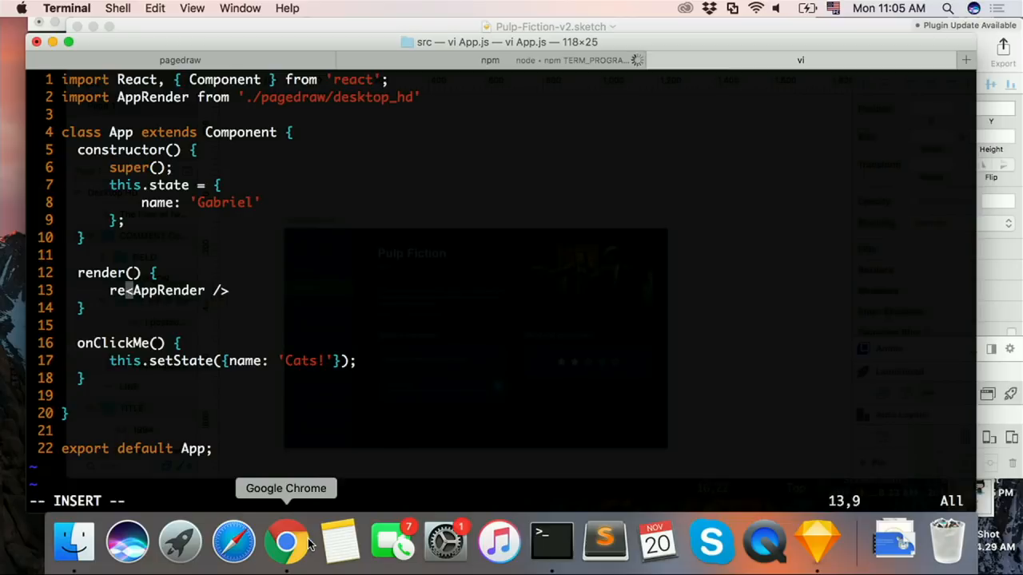
{"action": "key", "text": "Escape"}
{"action": "key", "text": "shift+a"}
{"action": "type", "text": ";"}
{"action": "key", "text": "Escape"}
{"action": "type", "text": ":w"}
{"action": "key", "text": "Return"}
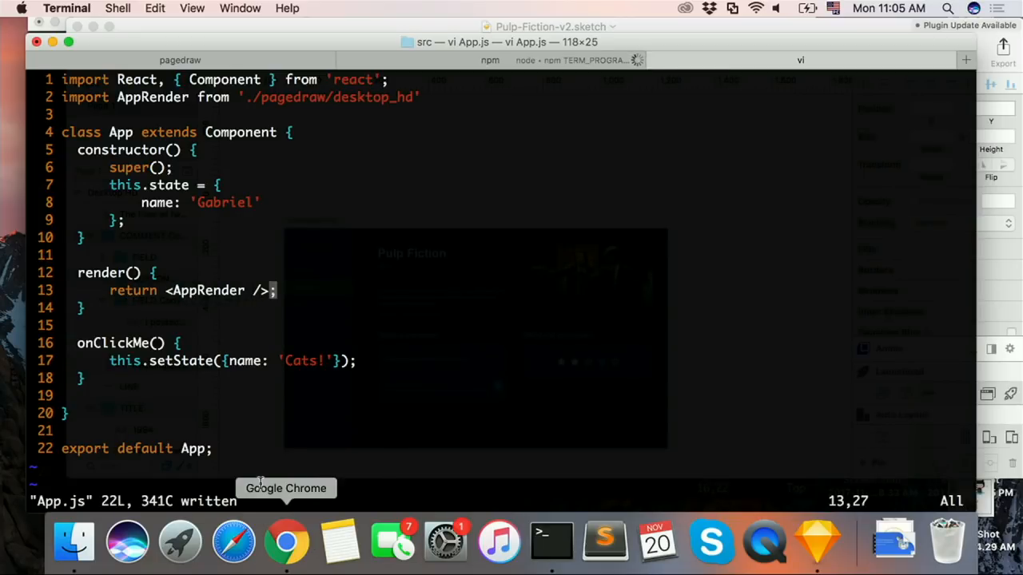
Step: Switch to Chrome, close the exported code view, reload the React app at localhost:3000 and examine its output against App.js
{"action": "left_click", "coordinate": [286, 542]}
{"action": "left_click", "coordinate": [772, 70]}
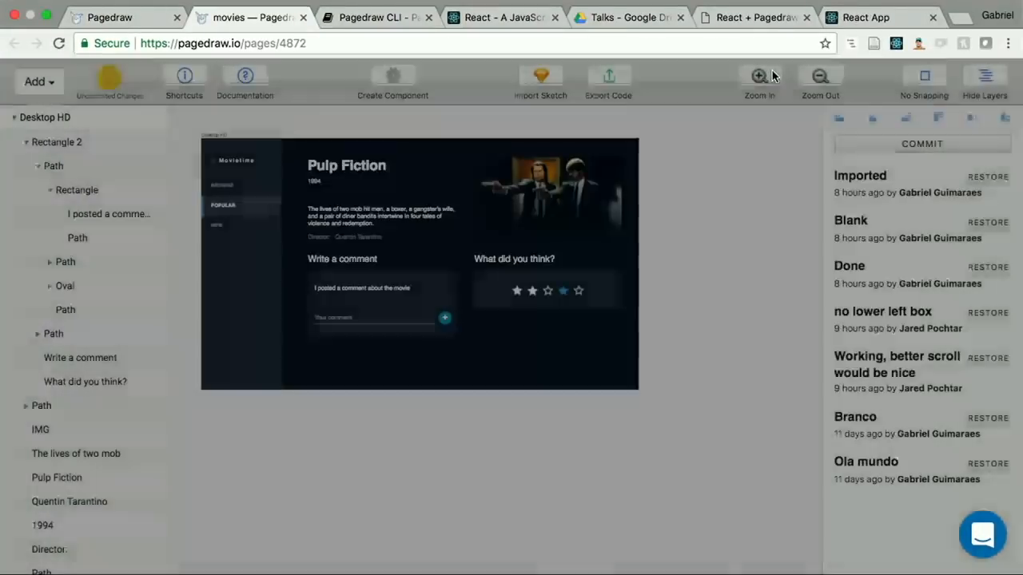
{"action": "left_click", "coordinate": [755, 20]}
{"action": "left_click", "coordinate": [860, 20]}
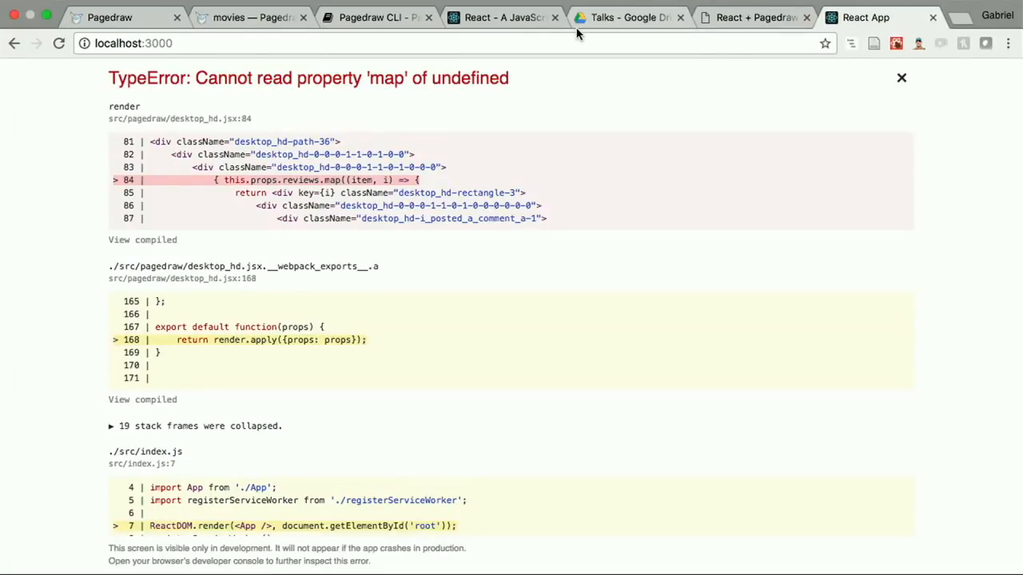
{"action": "left_click", "coordinate": [550, 41]}
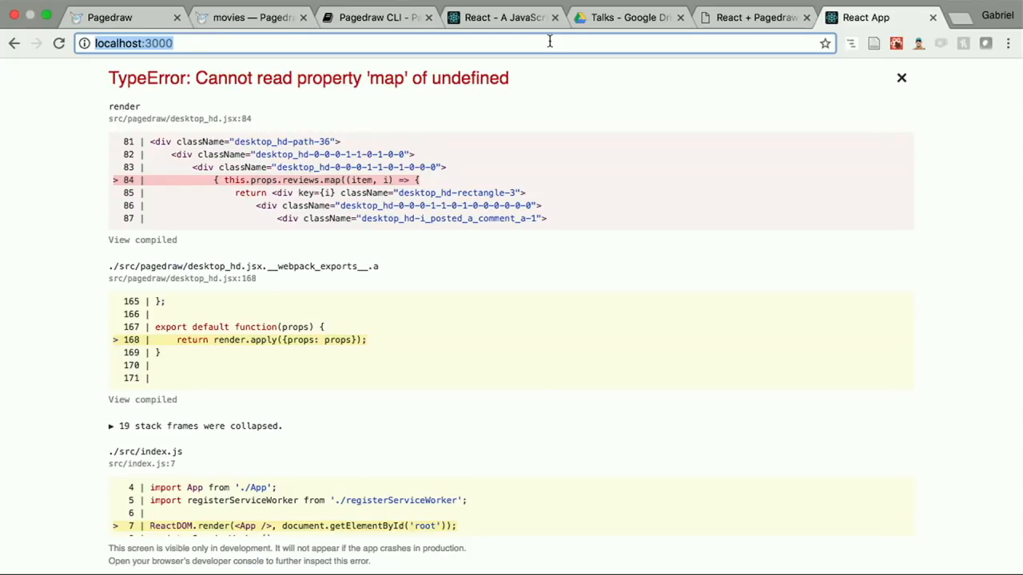
{"action": "key", "text": "Return"}
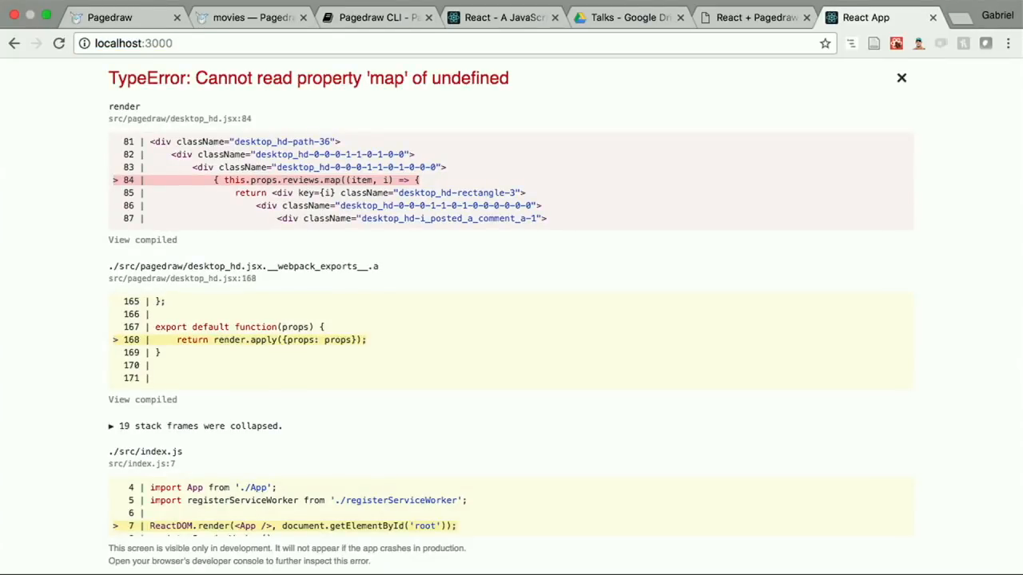
{"action": "key", "text": "super+Tab"}
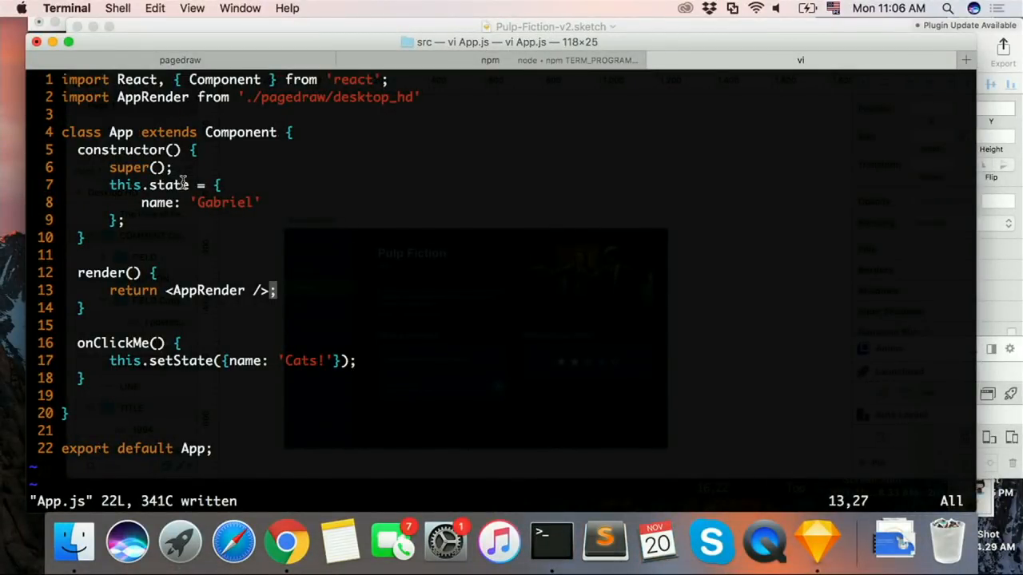
{"action": "key", "text": "super+Tab"}
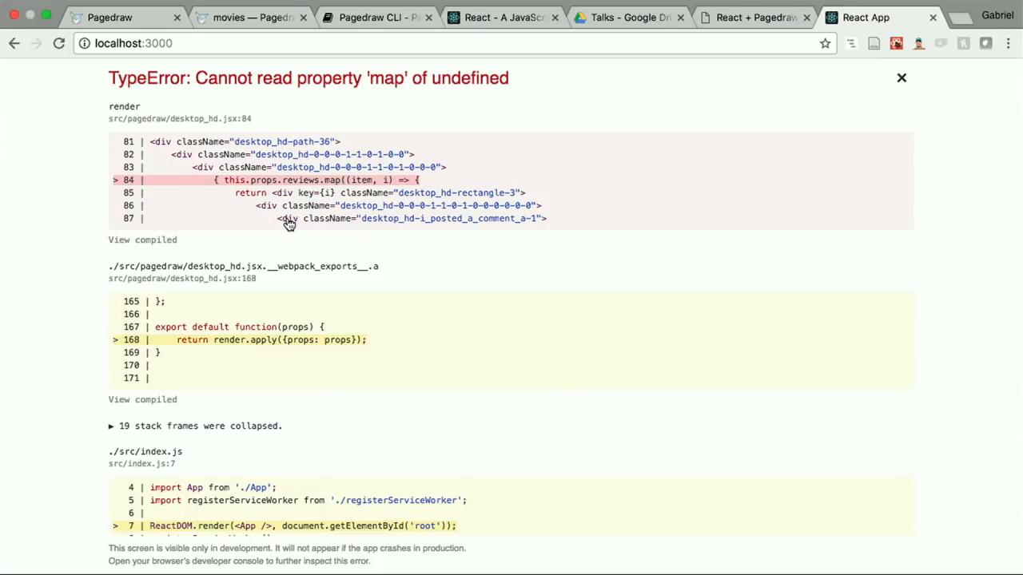
Step: Add a reviews=[] prop to the AppRender tag in App.js, save the file and check the app in Chrome
{"action": "key", "text": "super+Tab"}
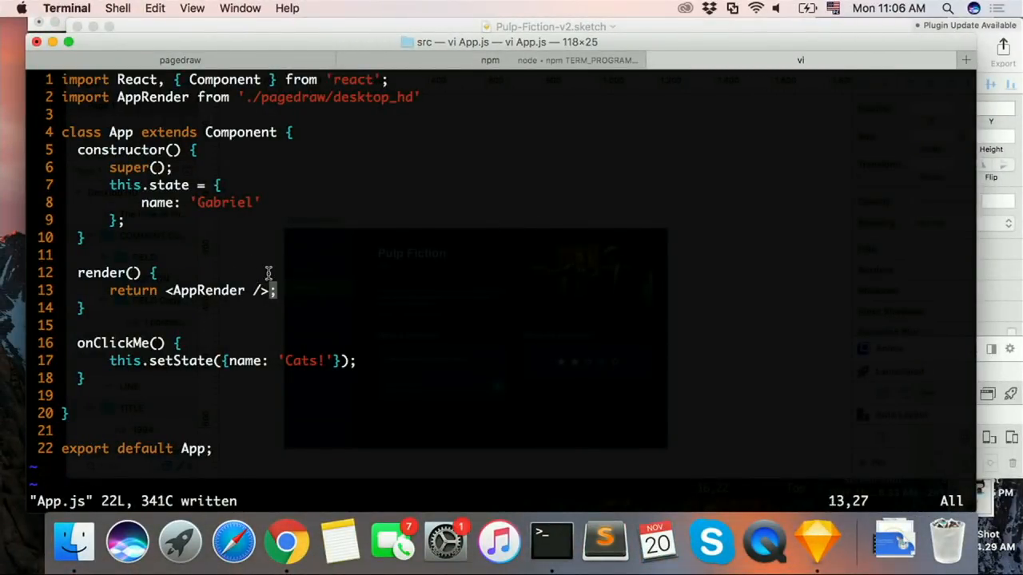
{"action": "key", "text": "h"}
{"action": "key", "text": "h"}
{"action": "key", "text": "h"}
{"action": "type", "text": "arevies"}
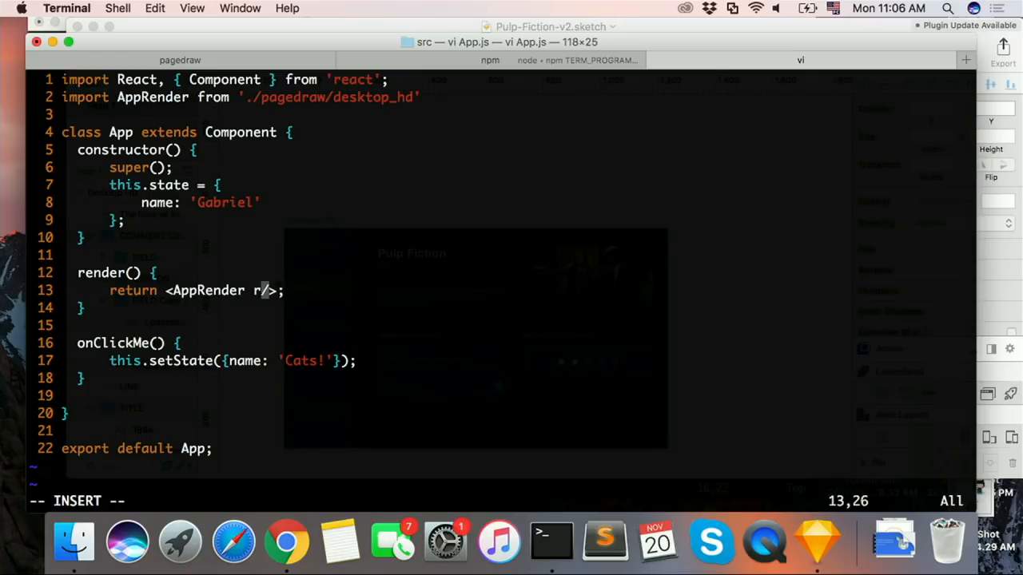
{"action": "key", "text": "BackSpace"}
{"action": "type", "text": "ws"}
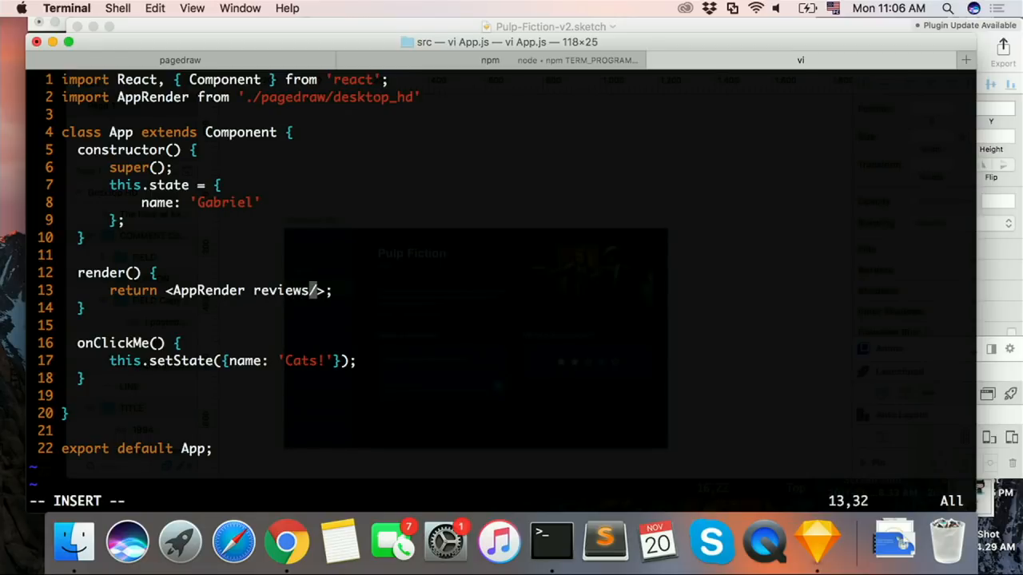
{"action": "type", "text": "=[]"}
{"action": "key", "text": "Escape"}
{"action": "type", "text": ":"}
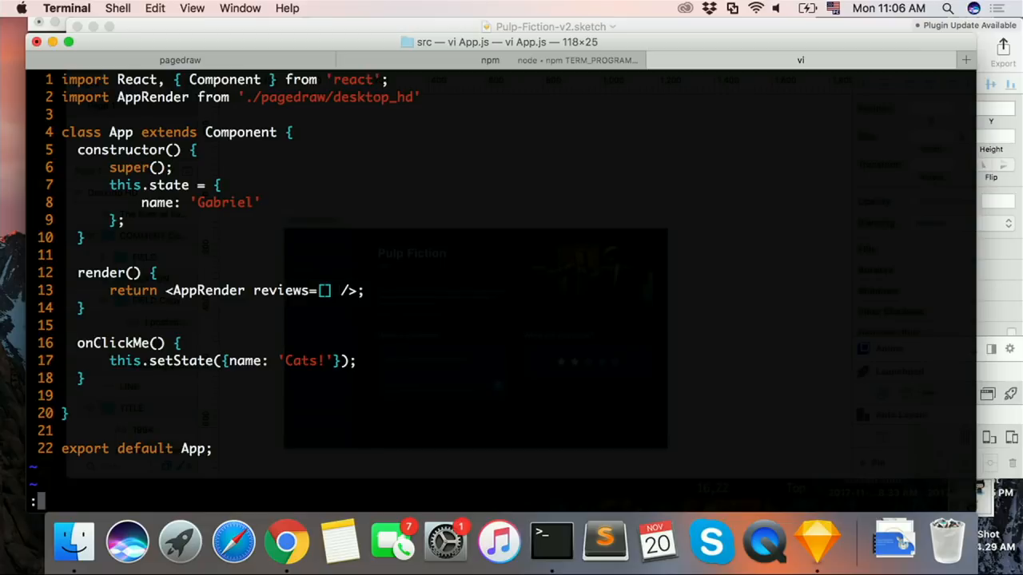
{"action": "type", "text": "w"}
{"action": "key", "text": "Return"}
{"action": "key", "text": "ctrl+Right"}
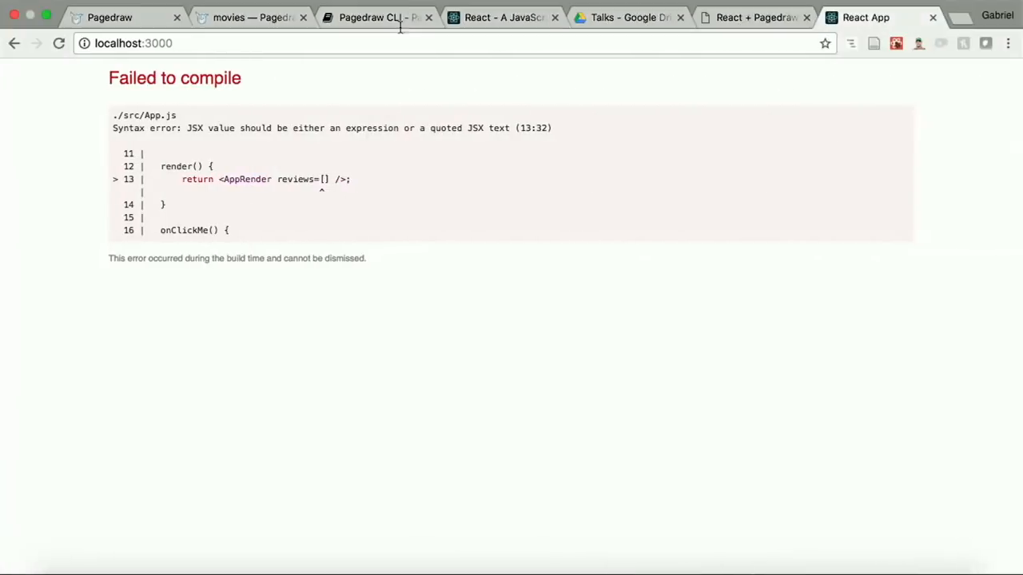
{"action": "key", "text": "super+l"}
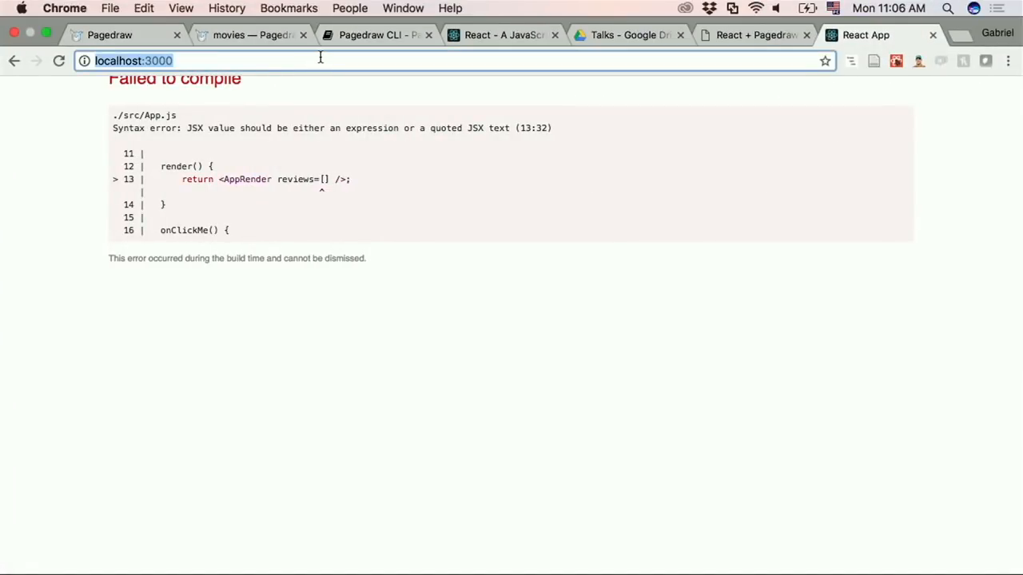
Step: Wrap the empty array in braces as reviews={[]}, save App.js and view the app in Chrome
{"action": "key", "text": "ctrl+Left"}
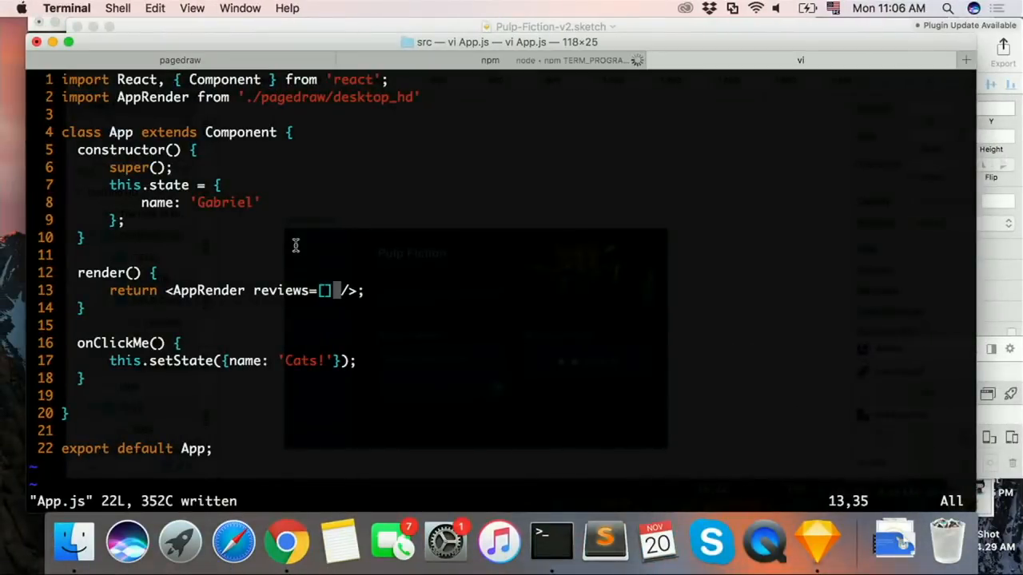
{"action": "key", "text": "h"}
{"action": "key", "text": "h"}
{"action": "type", "text": "iews={"}
{"action": "key", "text": "Right"}
{"action": "key", "text": "Right"}
{"action": "type", "text": "}"}
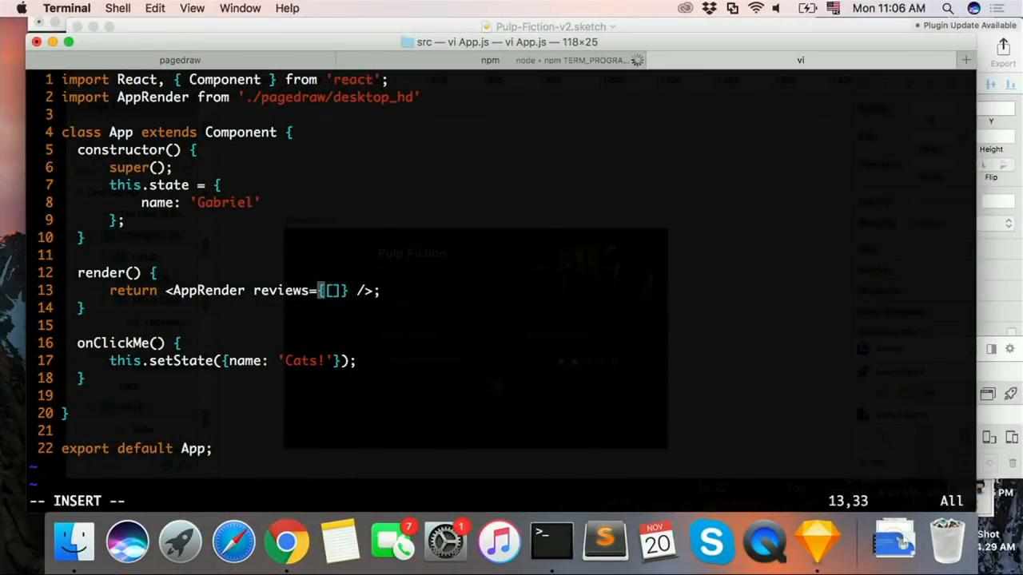
{"action": "key", "text": "Escape"}
{"action": "type", "text": ":w"}
{"action": "key", "text": "Return"}
{"action": "key", "text": "ctrl+Right"}
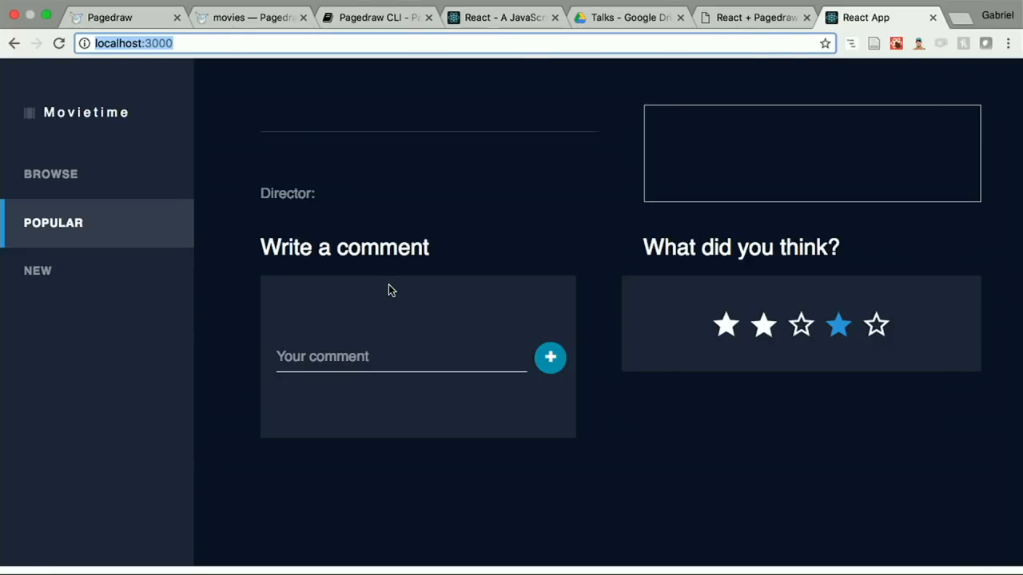
Step: Switch to Terminal and open ~/movie-tutorial/src/index.js in a new vi tab alongside App.js
{"action": "key", "text": "super+Tab"}
{"action": "key", "text": "k"}
{"action": "key", "text": "j"}
{"action": "key", "text": "j"}
{"action": "key", "text": "j"}
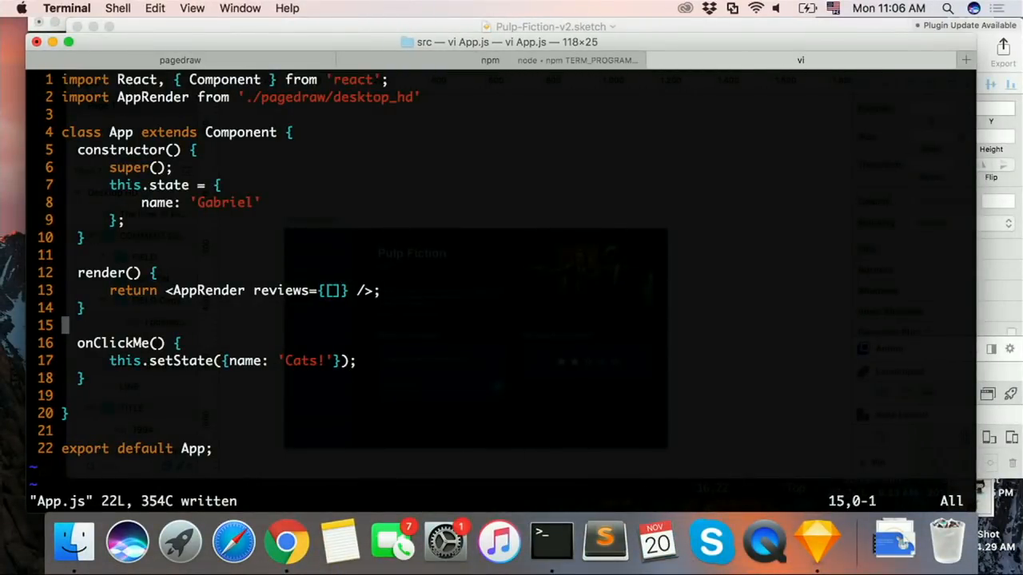
{"action": "type", "text": ":tabe ~/m"}
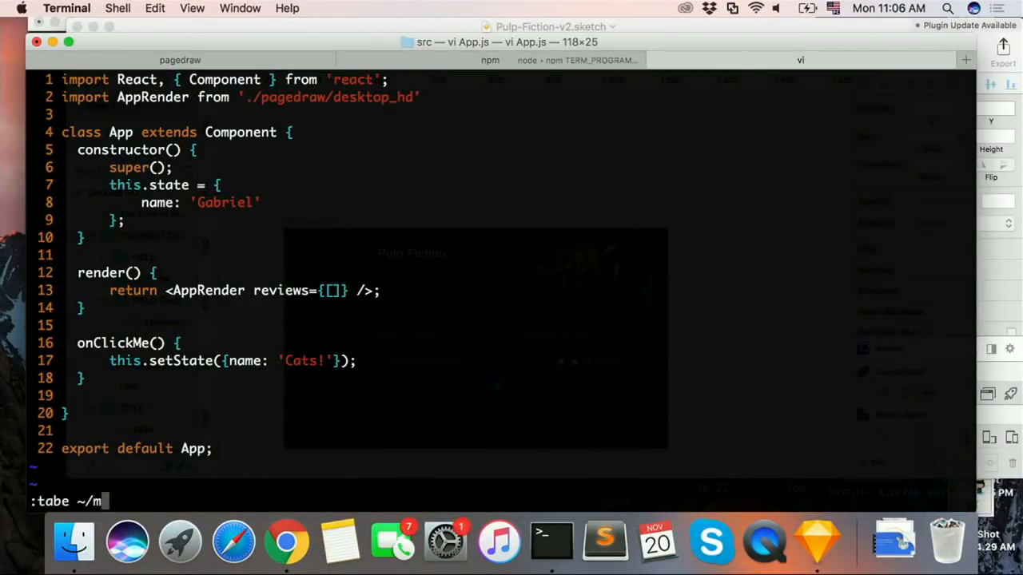
{"action": "type", "text": "ovie-tutorial/"}
{"action": "key", "text": "Tab"}
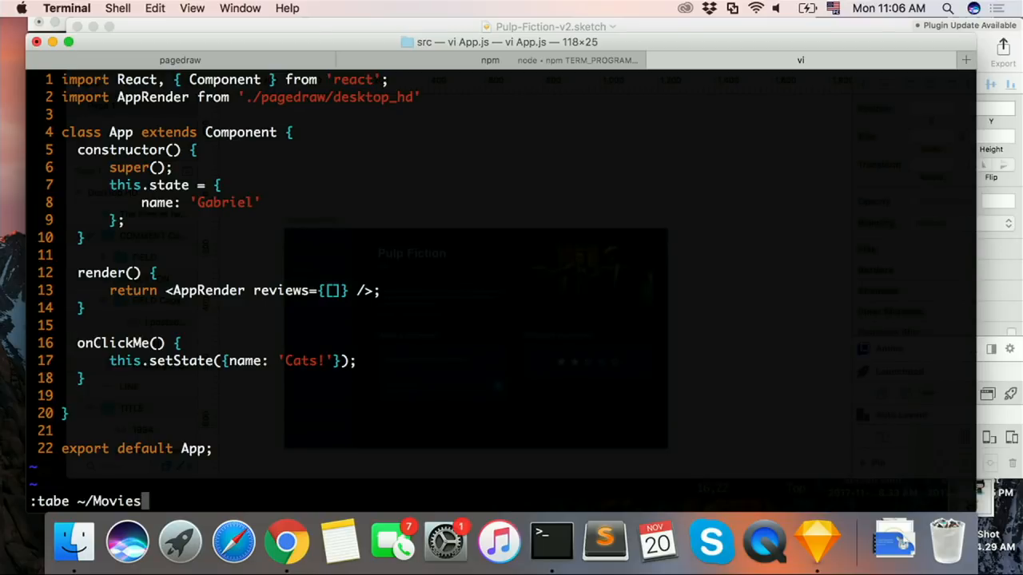
{"action": "key", "text": "BackSpace"}
{"action": "key", "text": "BackSpace"}
{"action": "key", "text": "BackSpace"}
{"action": "key", "text": "BackSpace"}
{"action": "key", "text": "BackSpace"}
{"action": "key", "text": "BackSpace"}
{"action": "type", "text": "movie-tutorial/src/index.js"}
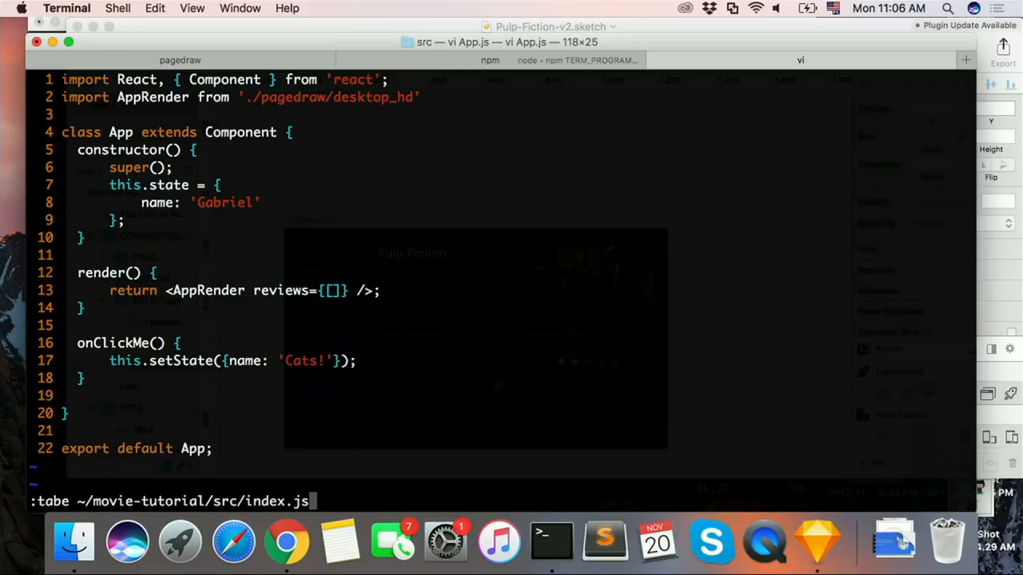
{"action": "key", "text": "Return"}
{"action": "key", "text": "e"}
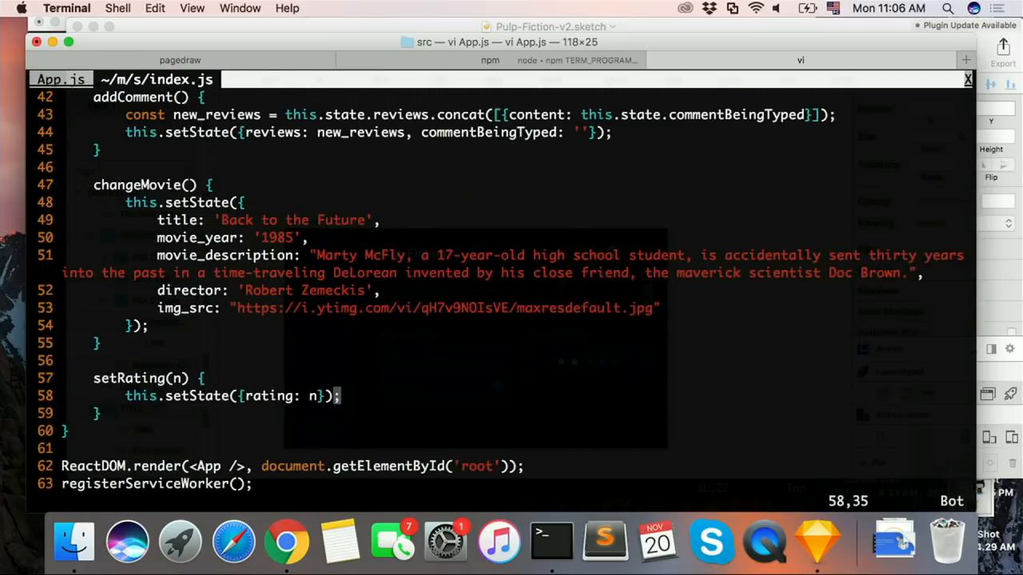
Step: Copy the entire this.state block, including rating, reviews and commentBeingTyped, from the constructor in index.js and save the file
{"action": "key", "text": "j"}
{"action": "key", "text": "k"}
{"action": "key", "text": "ctrl+u"}
{"action": "key", "text": "ctrl+u"}
{"action": "key", "text": "ctrl+u"}
{"action": "key", "text": "ctrl+u"}
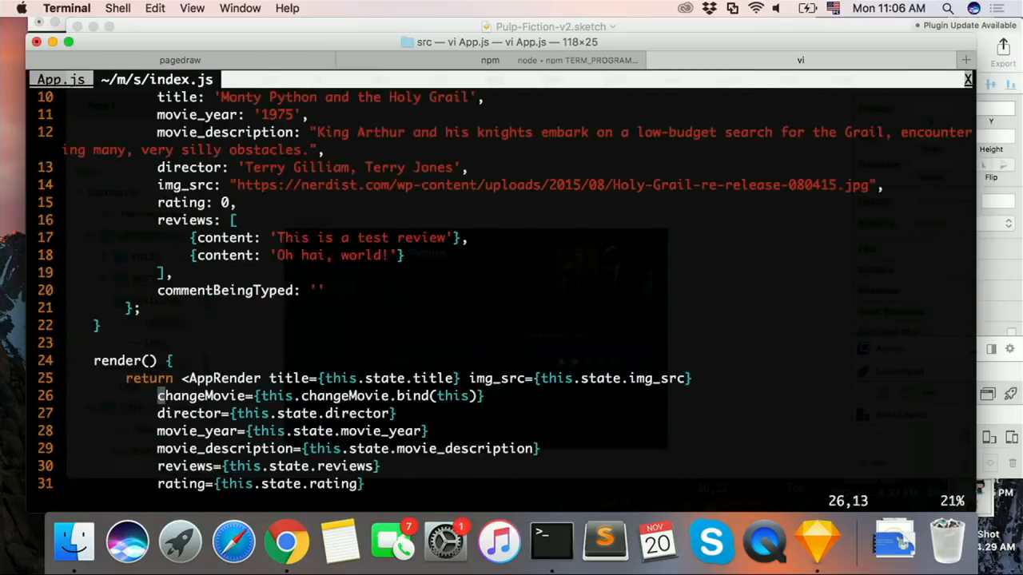
{"action": "key", "text": "j"}
{"action": "key", "text": "j"}
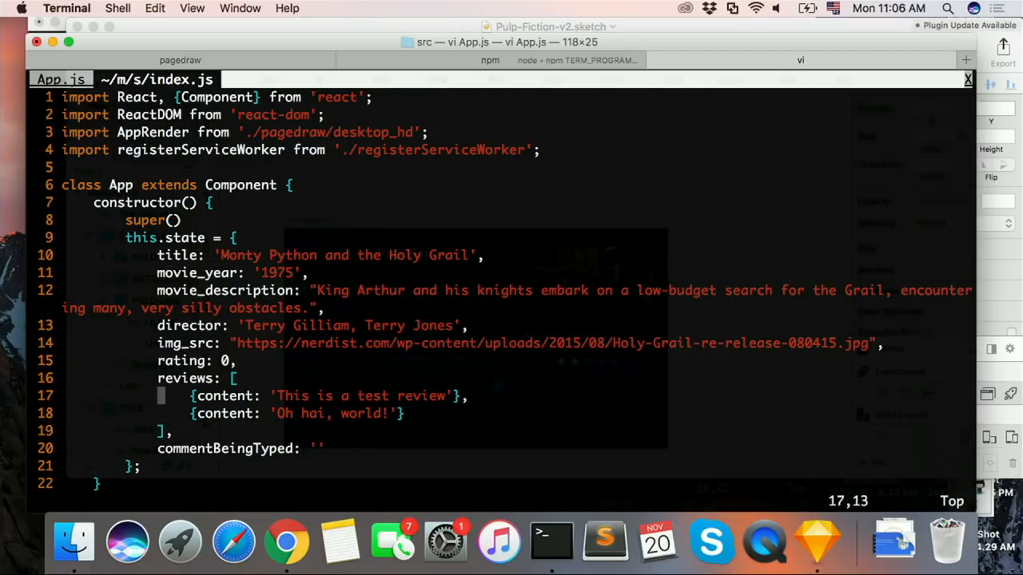
{"action": "key", "text": "ctrl+e"}
{"action": "key", "text": "k"}
{"action": "key", "text": "k"}
{"action": "key", "text": "k"}
{"action": "key", "text": "k"}
{"action": "key", "text": "k"}
{"action": "key", "text": "k"}
{"action": "key", "text": "k"}
{"action": "key", "text": "k"}
{"action": "key", "text": "V"}
{"action": "key", "text": "j"}
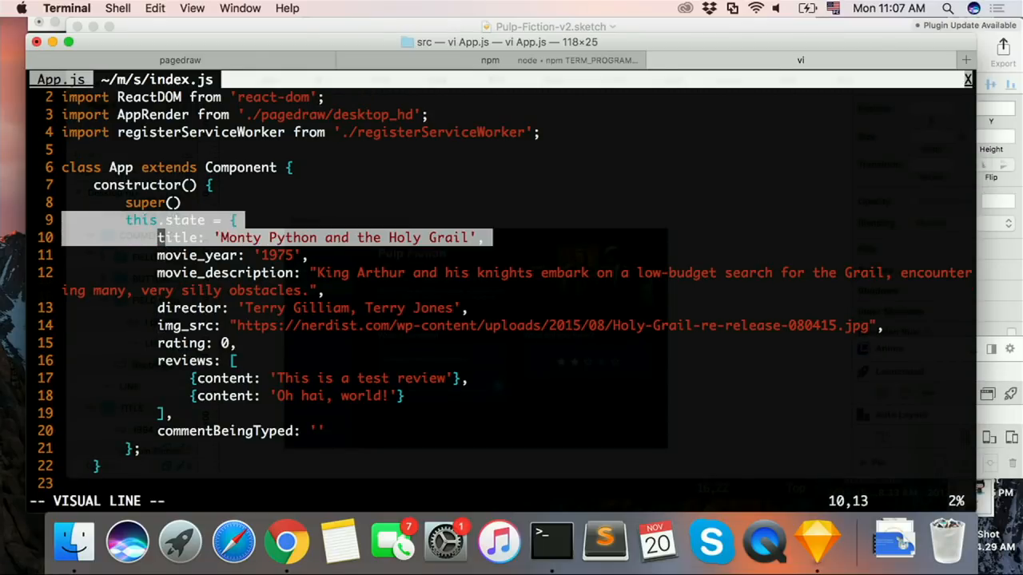
{"action": "key", "text": "j"}
{"action": "key", "text": "j"}
{"action": "key", "text": "j"}
{"action": "key", "text": "j"}
{"action": "key", "text": "j"}
{"action": "key", "text": "j"}
{"action": "key", "text": "j"}
{"action": "key", "text": "j"}
{"action": "key", "text": "j"}
{"action": "type", "text": "jj"}
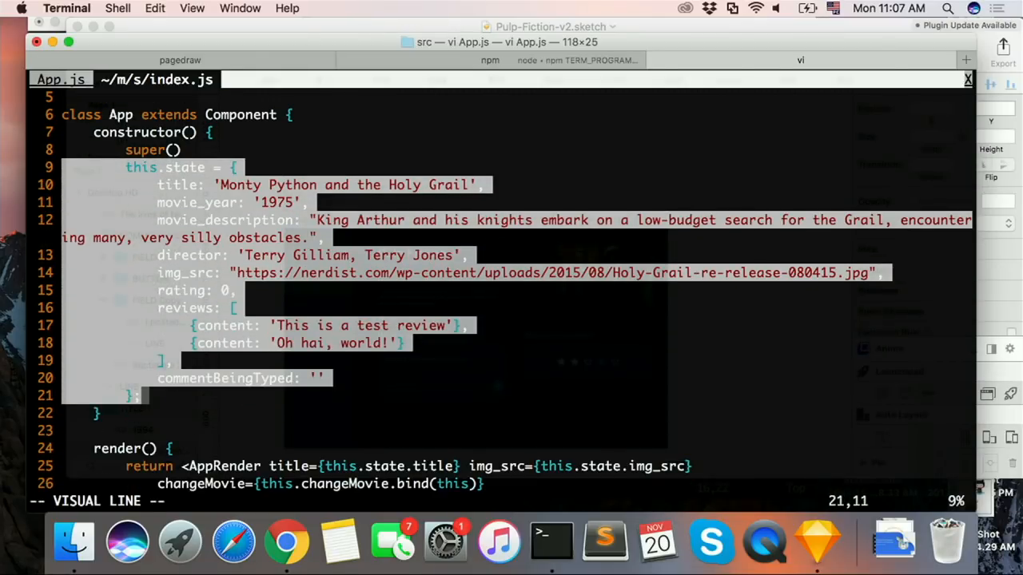
{"action": "type", "text": "y:w"}
{"action": "key", "text": "Return"}
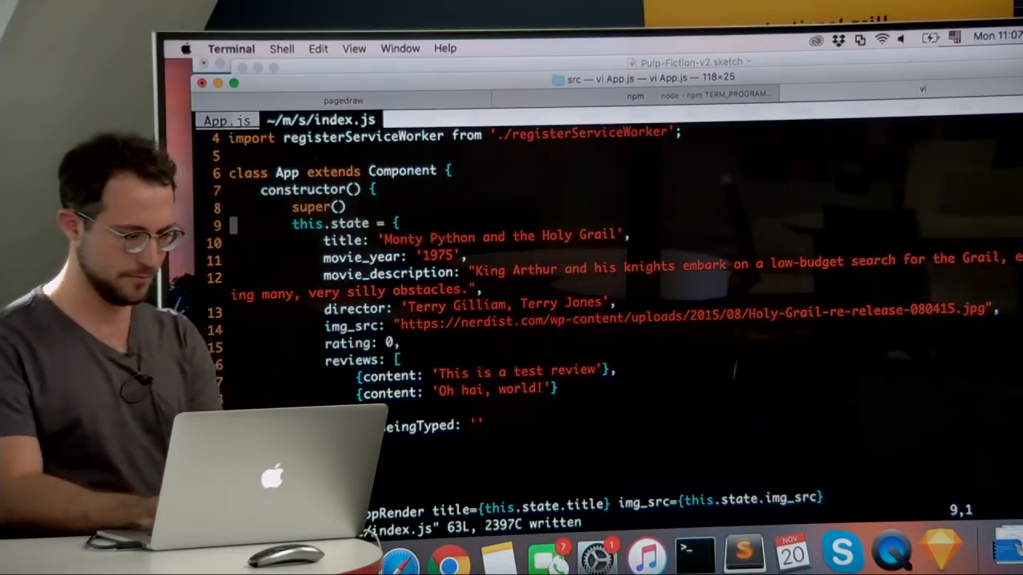
Step: Copy the constructor lines from this.state = { through img_src in index.js, leaving out rating, reviews and commentBeingTyped
{"action": "key", "text": "shift+v"}
{"action": "key", "text": "j"}
{"action": "key", "text": "j"}
{"action": "key", "text": "j"}
{"action": "key", "text": "j"}
{"action": "key", "text": "j"}
{"action": "key", "text": "j"}
{"action": "key", "text": "j"}
{"action": "key", "text": "j"}
{"action": "key", "text": "j"}
{"action": "key", "text": "j"}
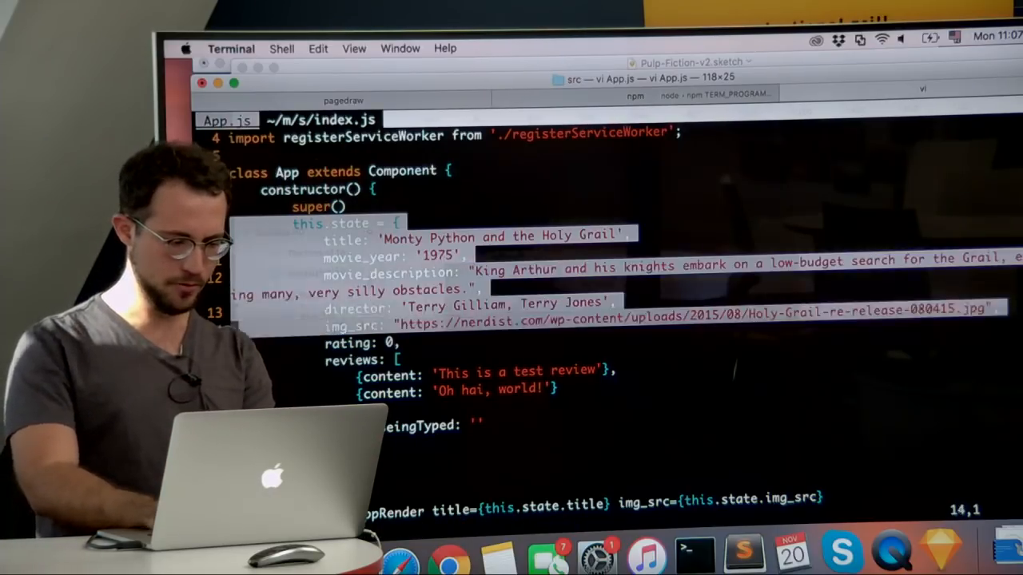
{"action": "key", "text": "k"}
{"action": "key", "text": "k"}
{"action": "key", "text": "k"}
{"action": "key", "text": "k"}
{"action": "key", "text": "k"}
{"action": "key", "text": "j"}
{"action": "key", "text": "j"}
{"action": "key", "text": "j"}
{"action": "key", "text": "j"}
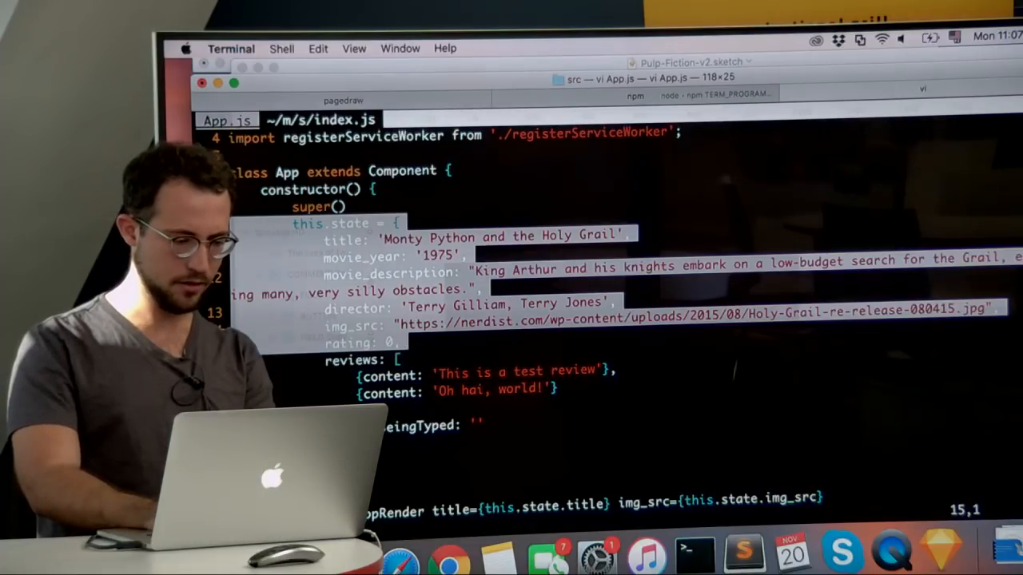
{"action": "key", "text": "k"}
{"action": "key", "text": "k"}
{"action": "key", "text": "k"}
Step: Replace the name-only this.state block in the App.js constructor with the copied movie state lines and save
{"action": "key", "text": "k"}
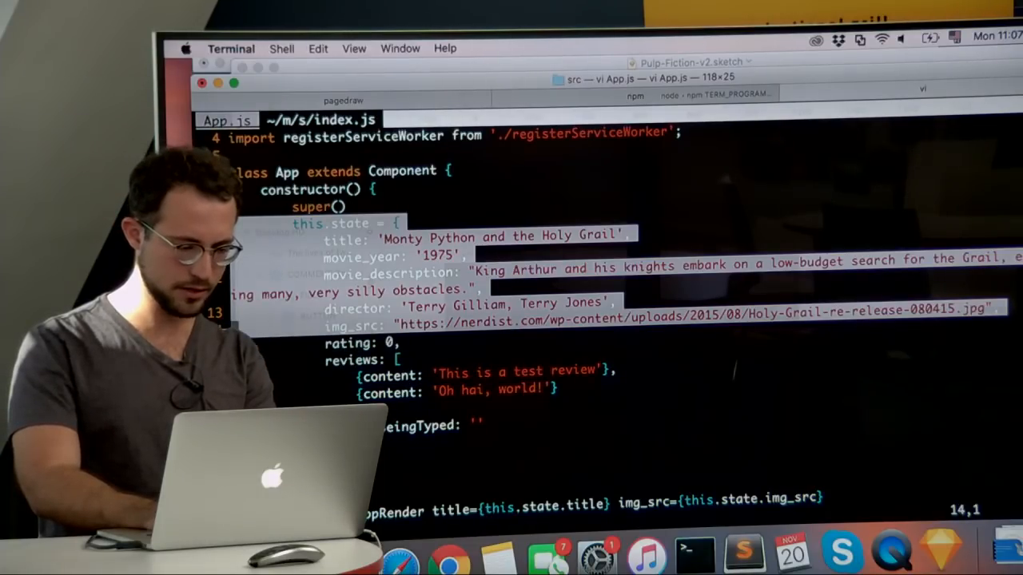
{"action": "key", "text": "y"}
{"action": "key", "text": "g"}
{"action": "key", "text": "t"}
{"action": "key", "text": "k"}
{"action": "key", "text": "k"}
{"action": "key", "text": "k"}
{"action": "key", "text": "k"}
{"action": "key", "text": "k"}
{"action": "key", "text": "k"}
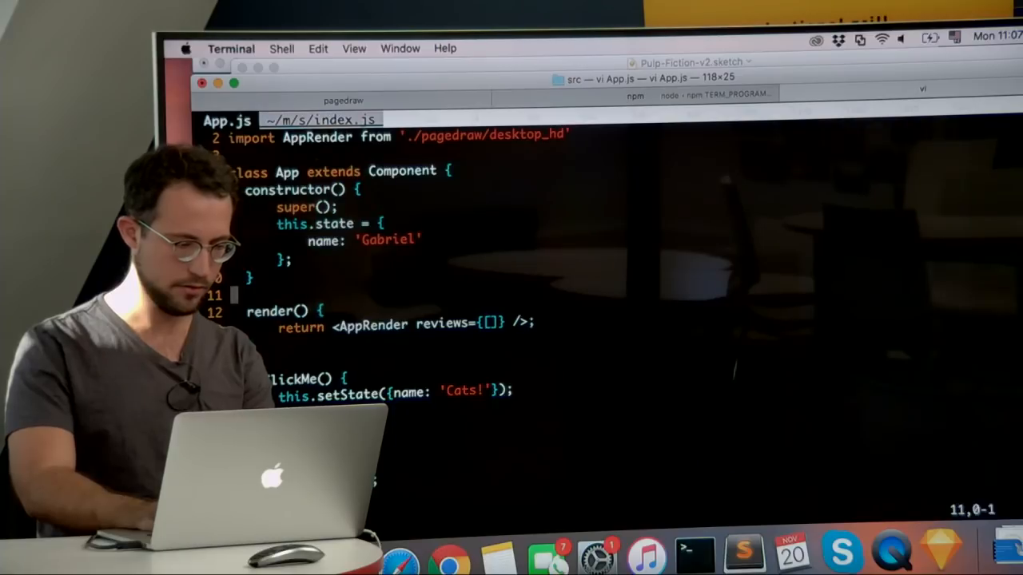
{"action": "type", "text": "p"}
{"action": "type", "text": "V"}
{"action": "type", "text": "k"}
{"action": "type", "text": "kd:w"}
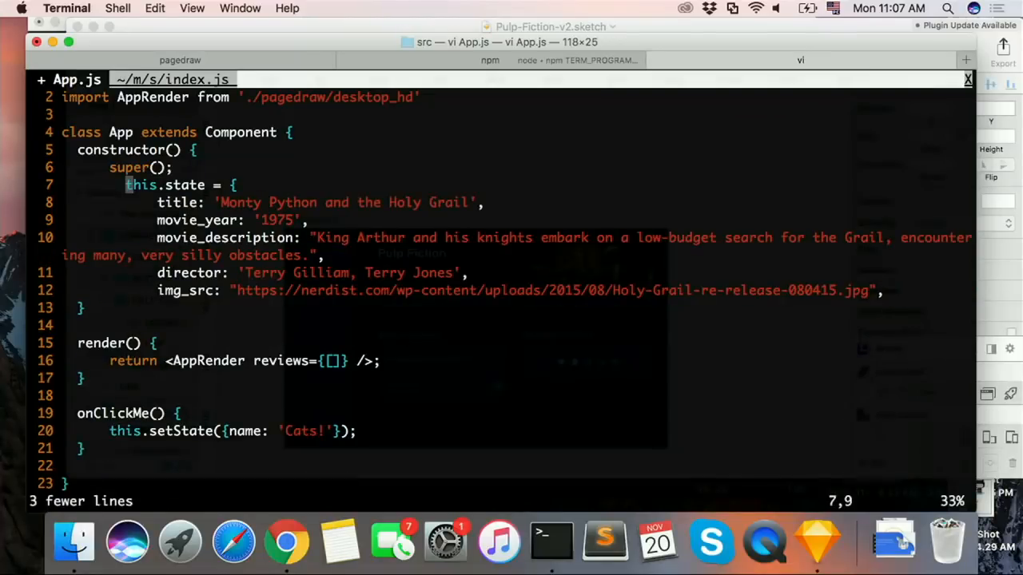
{"action": "key", "text": "Return"}
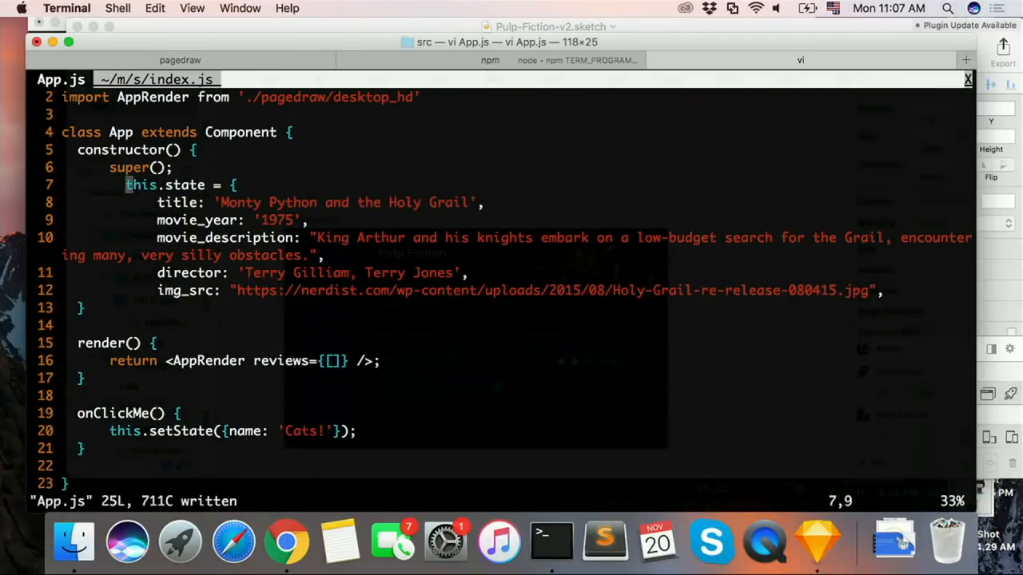
Step: Outdent the pasted this.state lines in App.js by one level and save the file
{"action": "key", "text": "V"}
{"action": "key", "text": "j"}
{"action": "key", "text": "j"}
{"action": "key", "text": "j"}
{"action": "key", "text": "j"}
{"action": "key", "text": "j"}
{"action": "key", "text": "less"}
{"action": "type", "text": ":w"}
{"action": "key", "text": "Return"}
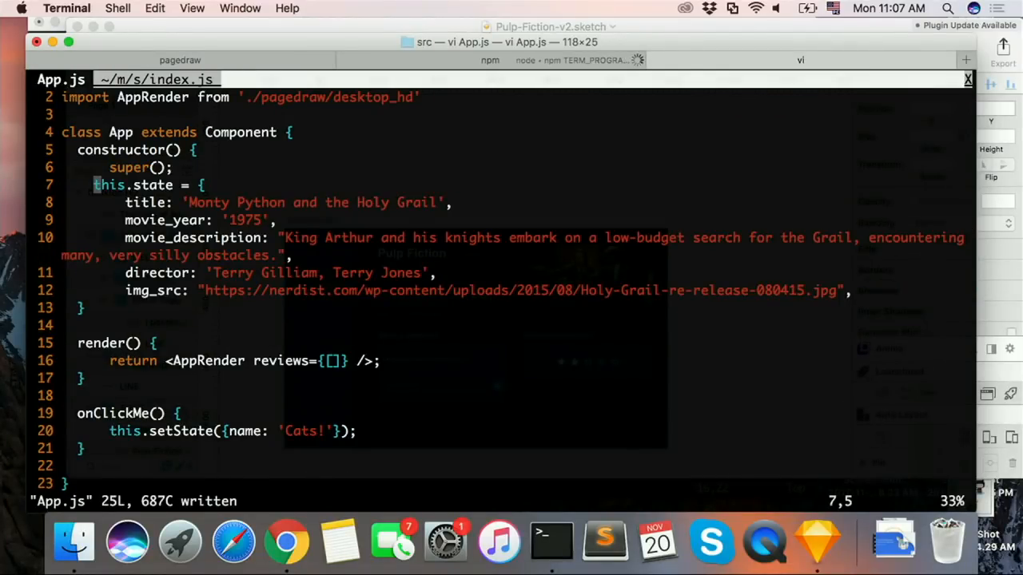
Step: Remove the trailing comma after img_src, close the state object with }; on a new line and save App.js
{"action": "key", "text": "j"}
{"action": "key", "text": "j"}
{"action": "key", "text": "j"}
{"action": "key", "text": "j"}
{"action": "key", "text": "shift+a"}
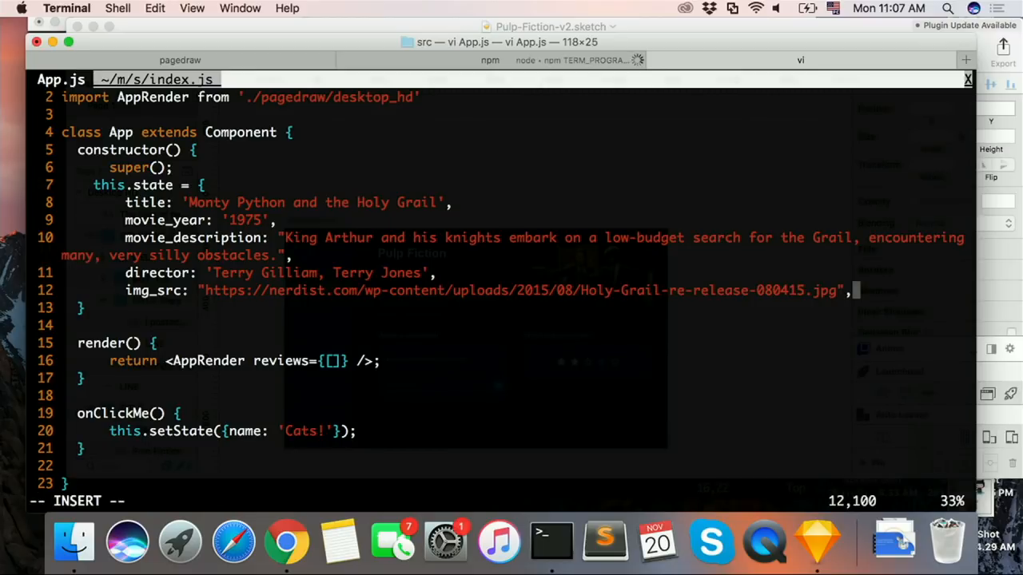
{"action": "key", "text": "BackSpace"}
{"action": "key", "text": "Return"}
{"action": "type", "text": "};"}
{"action": "key", "text": "Escape"}
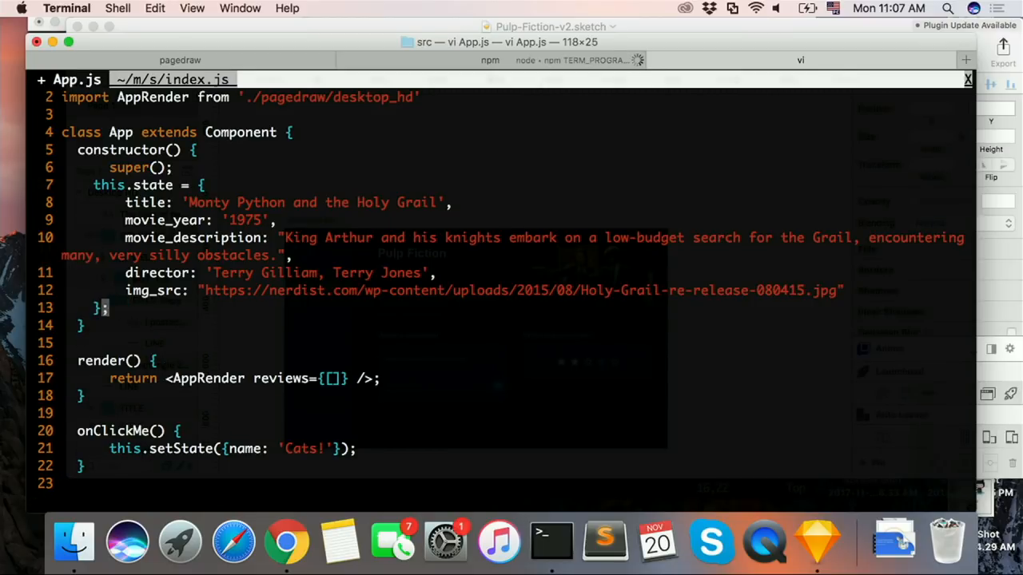
{"action": "type", "text": ":w"}
{"action": "key", "text": "Return"}
Step: Rename the title key in the App.js state object as movie_title after consulting index.js
{"action": "key", "text": "g"}
{"action": "key", "text": "t"}
{"action": "key", "text": "j"}
{"action": "key", "text": "j"}
{"action": "key", "text": "j"}
{"action": "key", "text": "j"}
{"action": "key", "text": "j"}
{"action": "key", "text": "j"}
{"action": "key", "text": "j"}
{"action": "key", "text": "j"}
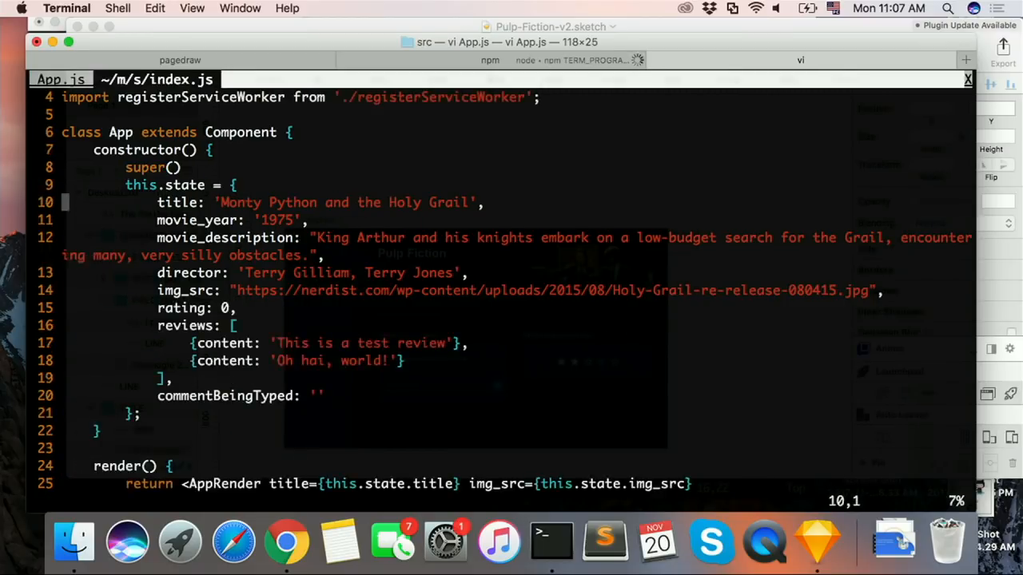
{"action": "key", "text": "g"}
{"action": "key", "text": "t"}
{"action": "key", "text": "k"}
{"action": "key", "text": "k"}
{"action": "key", "text": "k"}
{"action": "key", "text": "k"}
{"action": "key", "text": "k"}
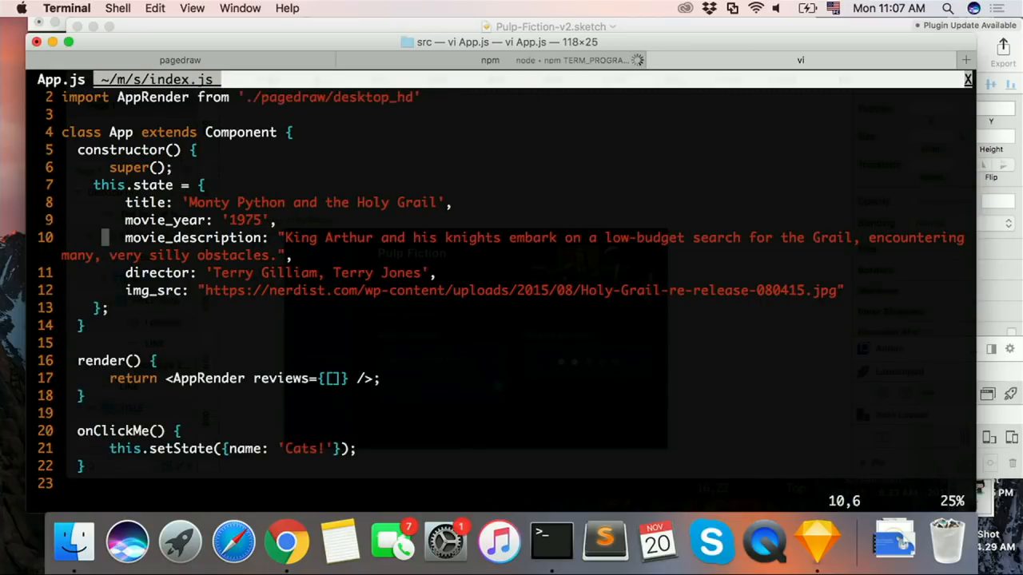
{"action": "type", "text": "wimovie_"}
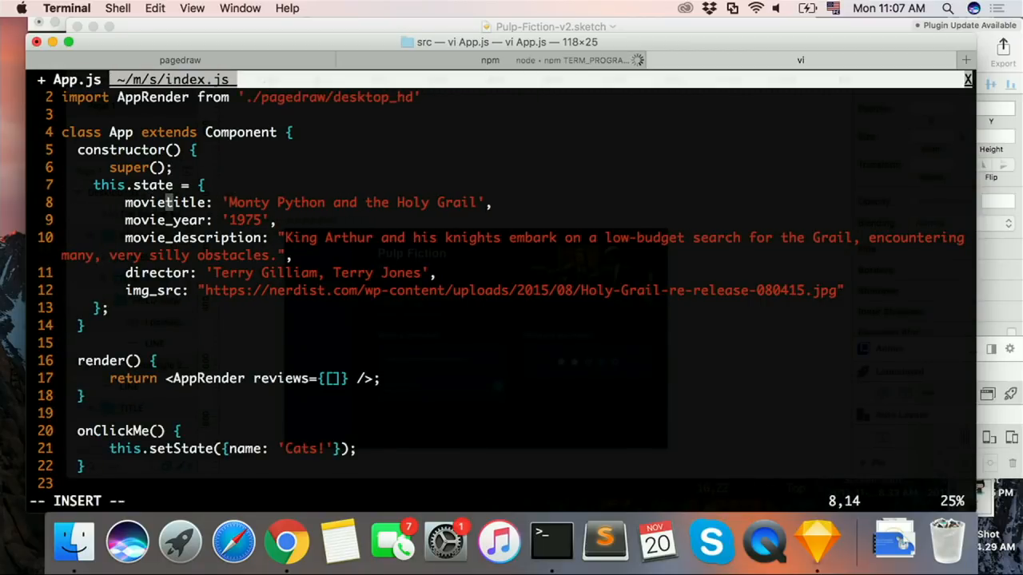
{"action": "key", "text": "Escape"}
Step: Copy the full AppRender return statement, through the setRating prop, from render() in index.js and return to App.js
{"action": "key", "text": "g"}
{"action": "key", "text": "t"}
{"action": "key", "text": "j"}
{"action": "key", "text": "j"}
{"action": "key", "text": "j"}
{"action": "key", "text": "j"}
{"action": "key", "text": "j"}
{"action": "key", "text": "j"}
{"action": "key", "text": "j"}
{"action": "key", "text": "j"}
{"action": "key", "text": "j"}
{"action": "key", "text": "j"}
{"action": "key", "text": "j"}
{"action": "key", "text": "j"}
{"action": "key", "text": "w"}
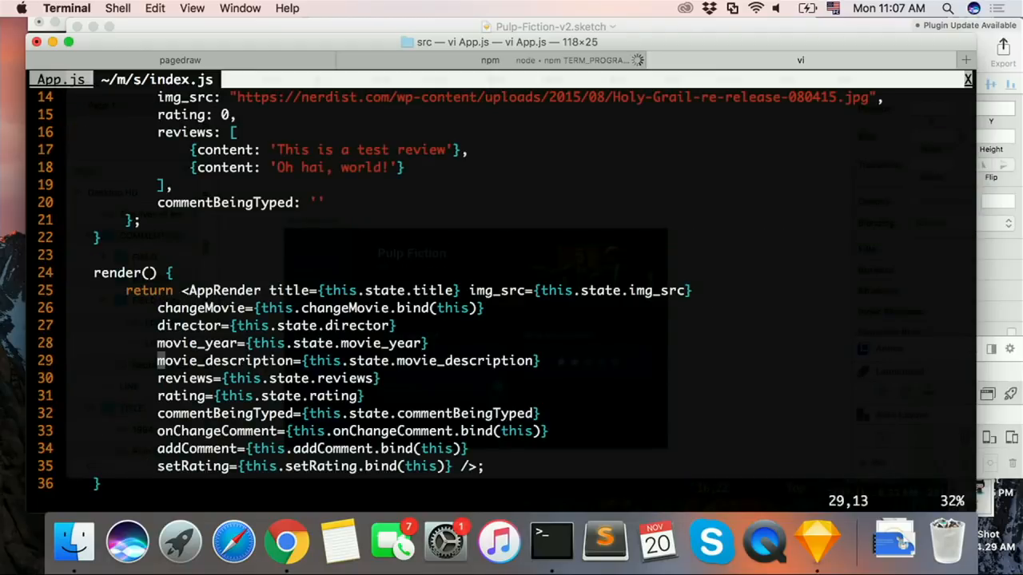
{"action": "key", "text": "k"}
{"action": "key", "text": "k"}
{"action": "key", "text": "k"}
{"action": "key", "text": "j"}
{"action": "key", "text": "j"}
{"action": "key", "text": "j"}
{"action": "key", "text": "j"}
{"action": "key", "text": "j"}
{"action": "key", "text": "j"}
{"action": "key", "text": "j"}
{"action": "key", "text": "j"}
{"action": "key", "text": "j"}
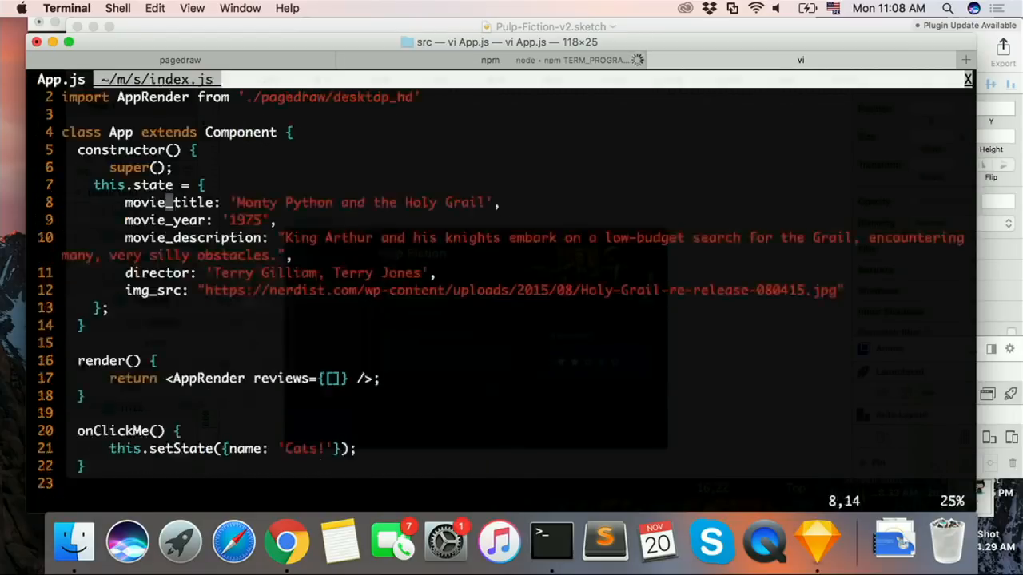
{"action": "key", "text": "j"}
{"action": "key", "text": "j"}
{"action": "key", "text": "j"}
{"action": "key", "text": "j"}
{"action": "key", "text": "j"}
{"action": "key", "text": "j"}
{"action": "key", "text": "j"}
{"action": "key", "text": "j"}
{"action": "key", "text": "j"}
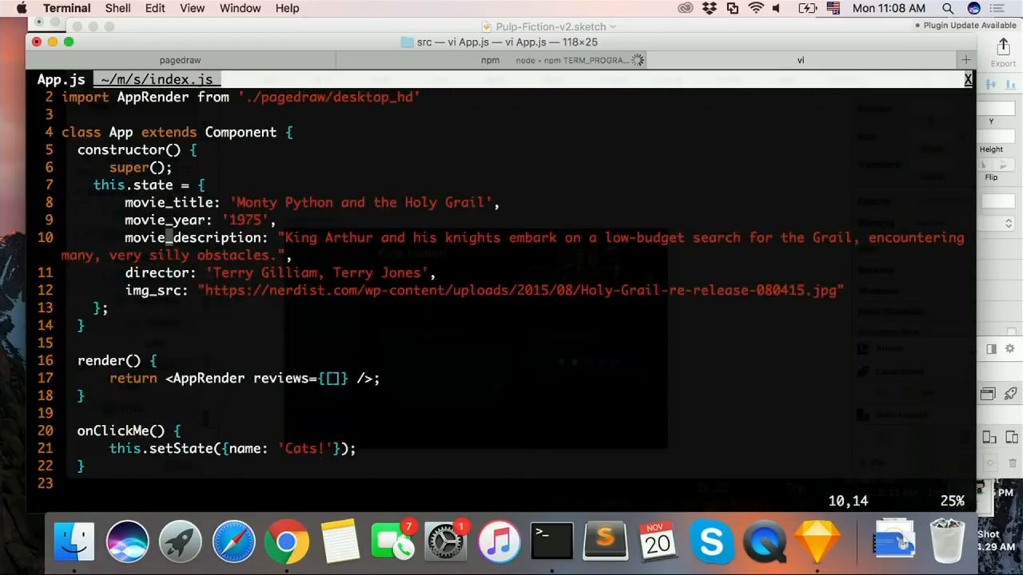
Step: Replace the return line in App.js's render() method with the copied multi-prop AppRender return statement
{"action": "key", "text": "p"}
{"action": "key", "text": "k"}
{"action": "key", "text": "d"}
{"action": "key", "text": "d"}
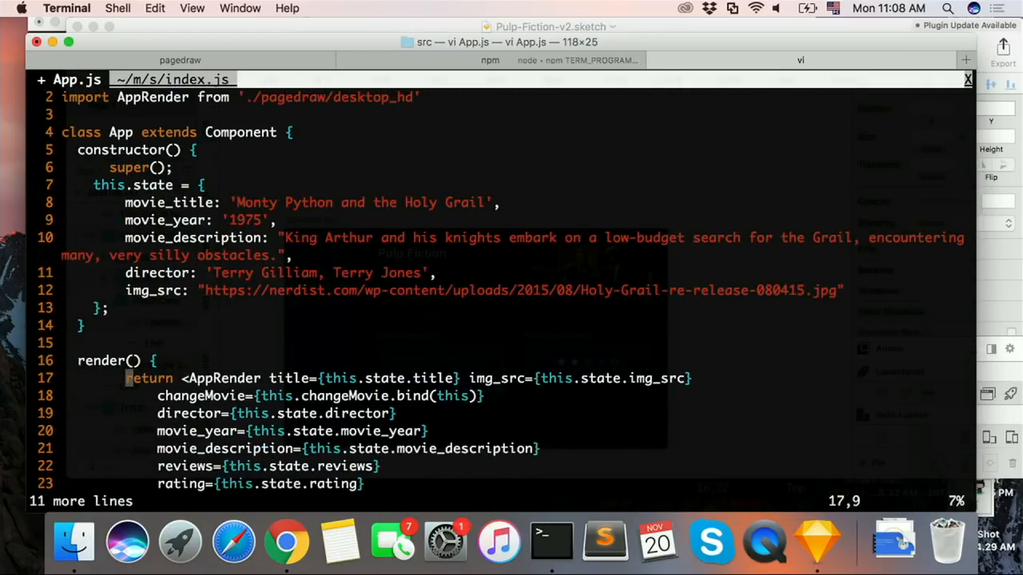
Step: Outdent the pasted AppRender return statement in App.js's render() method by one level and save the file
{"action": "key", "text": "V"}
{"action": "key", "text": "j"}
{"action": "key", "text": "j"}
{"action": "key", "text": "j"}
{"action": "key", "text": "j"}
{"action": "key", "text": "j"}
{"action": "key", "text": "j"}
{"action": "key", "text": "j"}
{"action": "key", "text": "j"}
{"action": "key", "text": "j"}
{"action": "key", "text": "j"}
{"action": "key", "text": "j"}
{"action": "key", "text": "j"}
{"action": "key", "text": "k"}
{"action": "key", "text": "k"}
{"action": "key", "text": "less"}
{"action": "type", "text": ":w"}
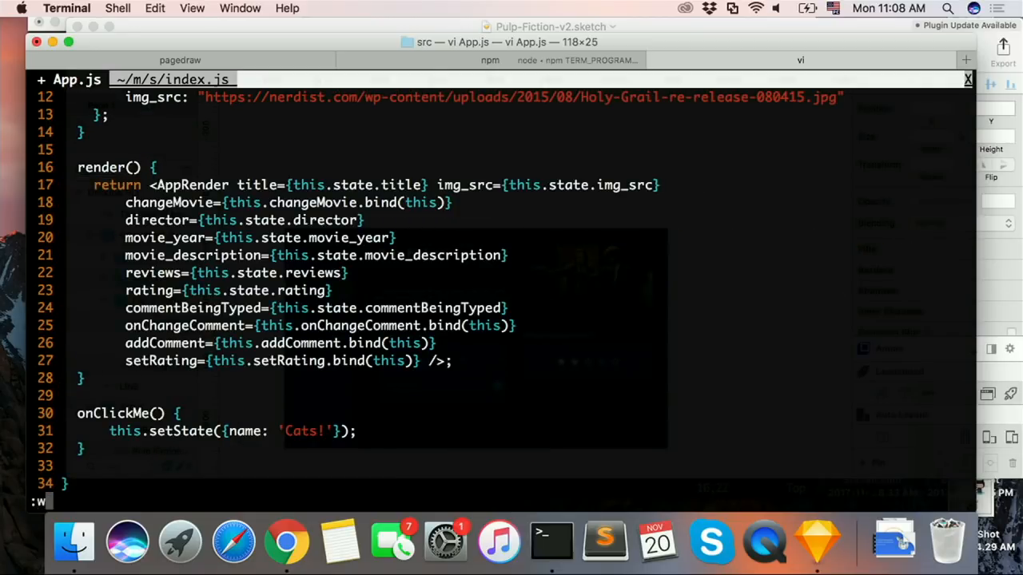
{"action": "key", "text": "Return"}
Step: Delete the changeMovie prop line from the AppRender return statement and save App.js
{"action": "key", "text": "l"}
{"action": "key", "text": "l"}
{"action": "key", "text": "l"}
{"action": "key", "text": "l"}
{"action": "key", "text": "l"}
{"action": "key", "text": "l"}
{"action": "key", "text": "l"}
{"action": "key", "text": "l"}
{"action": "key", "text": "l"}
{"action": "key", "text": "l"}
{"action": "key", "text": "l"}
{"action": "key", "text": "l"}
{"action": "key", "text": "l"}
{"action": "key", "text": "l"}
{"action": "key", "text": "l"}
{"action": "key", "text": "l"}
{"action": "key", "text": "l"}
{"action": "key", "text": "l"}
{"action": "key", "text": "l"}
{"action": "key", "text": "l"}
{"action": "key", "text": "l"}
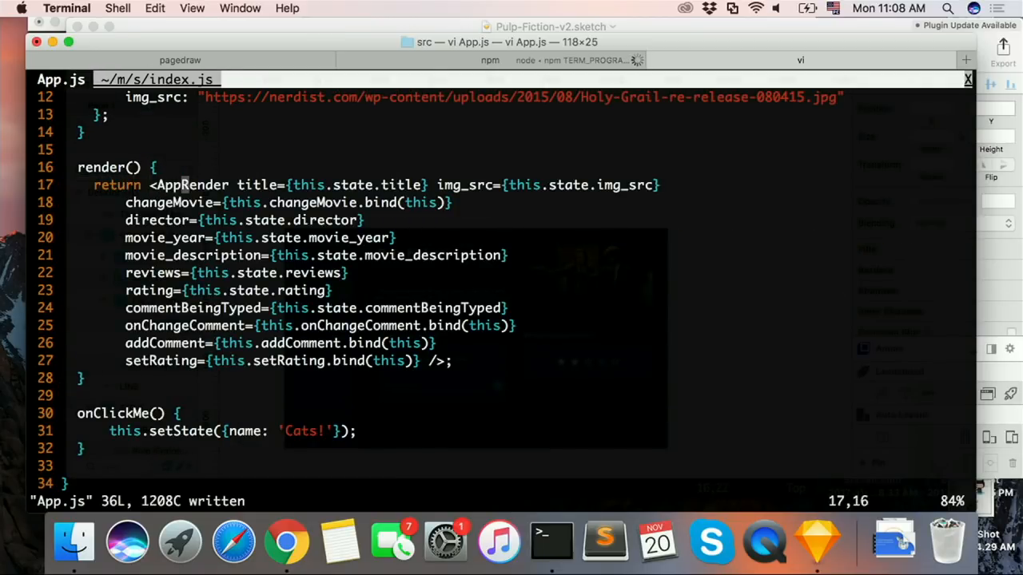
{"action": "key", "text": "j"}
{"action": "key", "text": "d"}
{"action": "key", "text": "d"}
{"action": "type", "text": ":w"}
{"action": "key", "text": "Return"}
Step: Delete the commentBeingTyped and onChangeComment prop lines from the AppRender return statement, saving App.js
{"action": "key", "text": "j"}
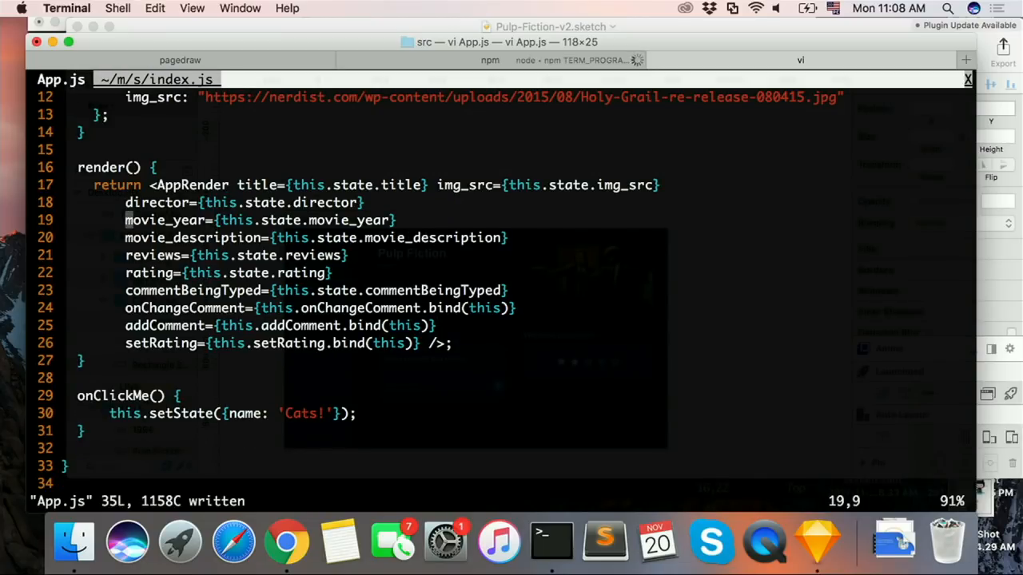
{"action": "key", "text": "j"}
{"action": "key", "text": "j"}
{"action": "key", "text": "j"}
{"action": "key", "text": "j"}
{"action": "key", "text": "j"}
{"action": "key", "text": "j"}
{"action": "key", "text": "k"}
{"action": "key", "text": "k"}
{"action": "key", "text": "d"}
{"action": "key", "text": "d"}
{"action": "type", "text": ":w"}
{"action": "key", "text": "Return"}
{"action": "key", "text": "d"}
{"action": "key", "text": "d"}
{"action": "type", "text": ":w"}
{"action": "key", "text": "Return"}
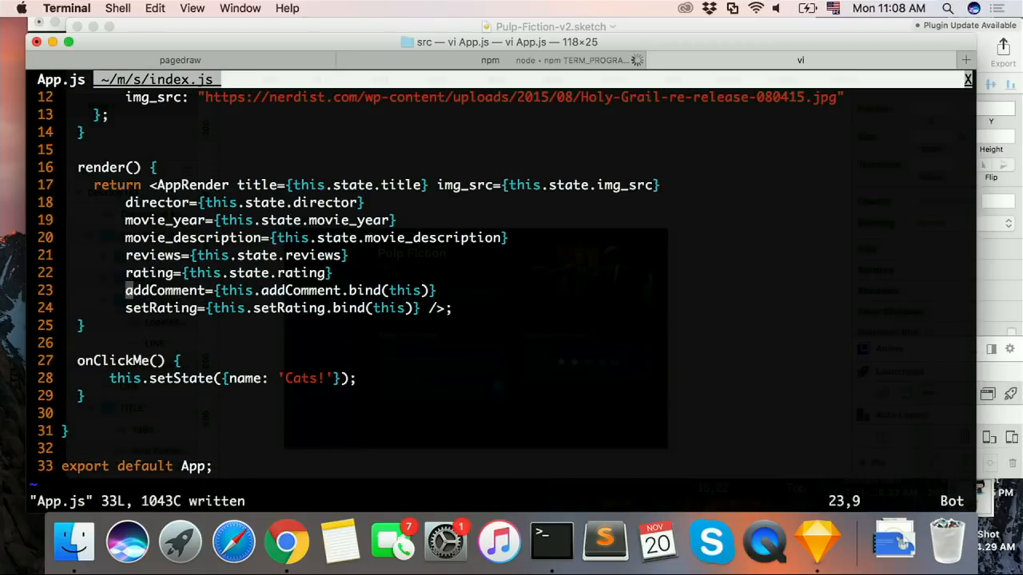
Step: Delete the addComment, setRating and rating prop lines from the AppRender return statement, saving App.js
{"action": "key", "text": "d"}
{"action": "key", "text": "d"}
{"action": "key", "text": "d"}
{"action": "key", "text": "d"}
{"action": "type", "text": ":w"}
{"action": "key", "text": "Return"}
{"action": "key", "text": "k"}
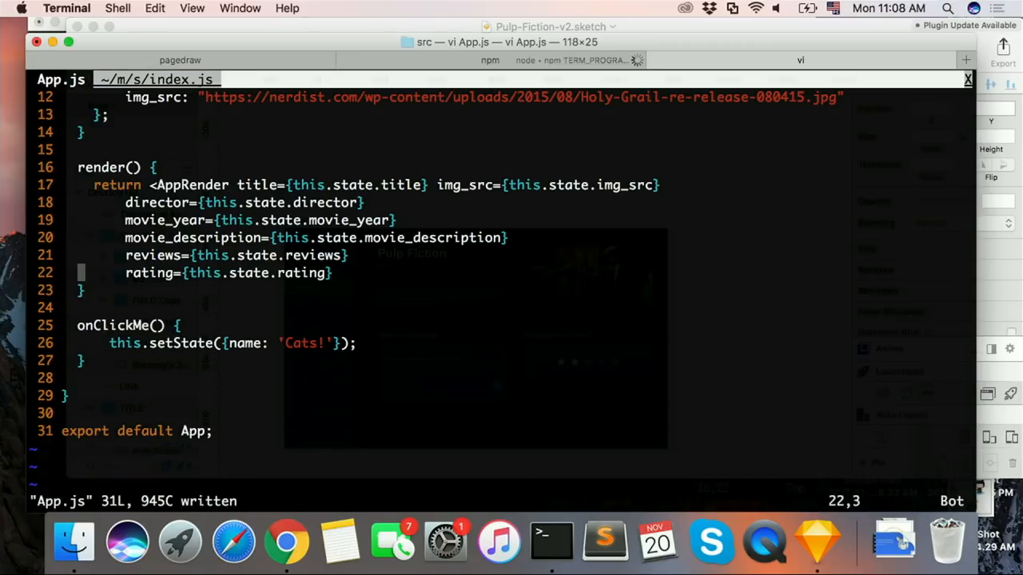
{"action": "key", "text": "d"}
{"action": "key", "text": "d"}
{"action": "type", "text": ":w"}
{"action": "key", "text": "Return"}
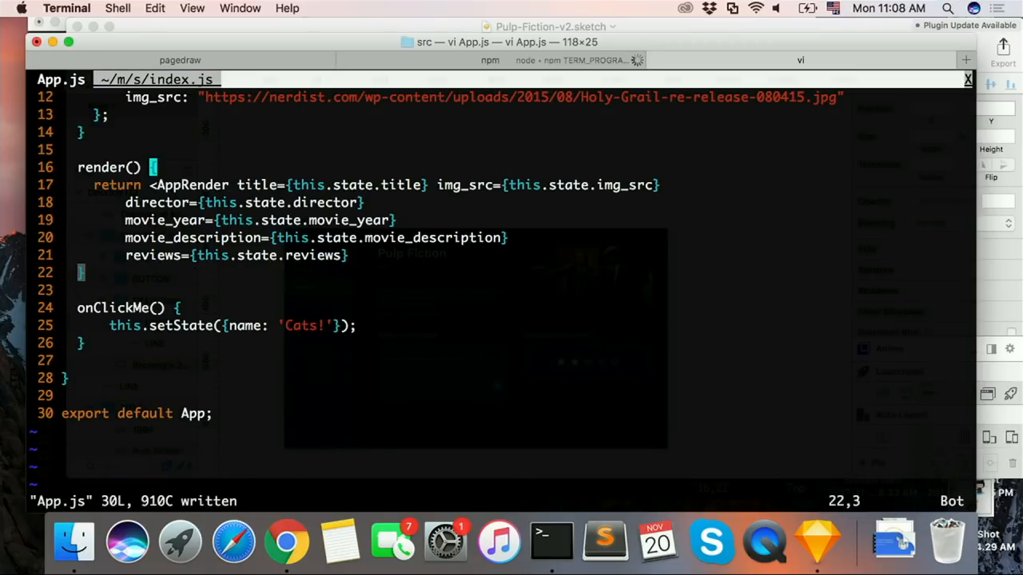
Step: Close the AppRender tag with /> and a semicolon on a new line after the reviews prop and save App.js
{"action": "key", "text": "k"}
{"action": "key", "text": "k"}
{"action": "key", "text": "j"}
{"action": "type", "text": "o/>;"}
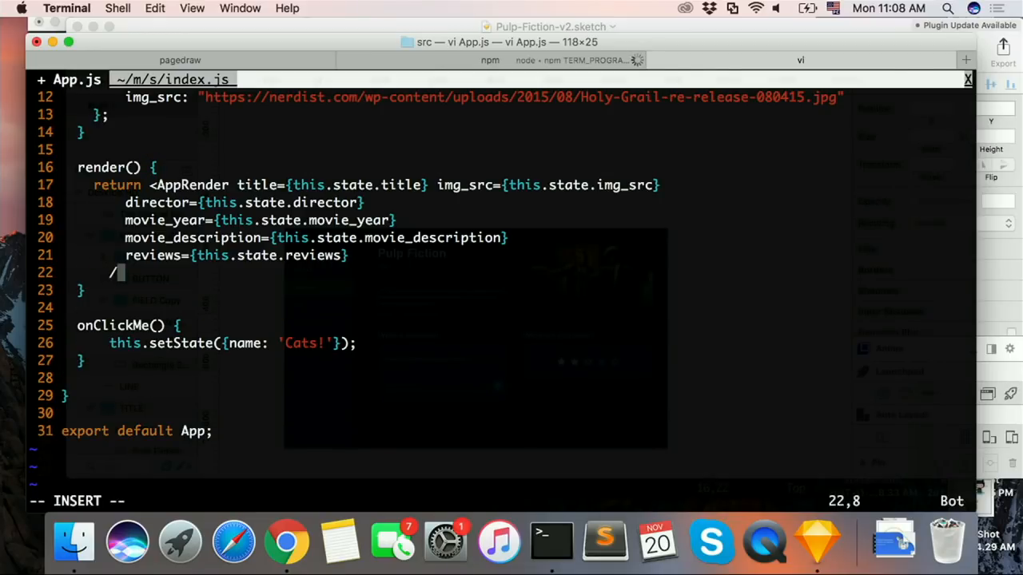
{"action": "key", "text": "Escape"}
{"action": "key", "text": ":"}
{"action": "key", "text": "w"}
{"action": "key", "text": "Return"}
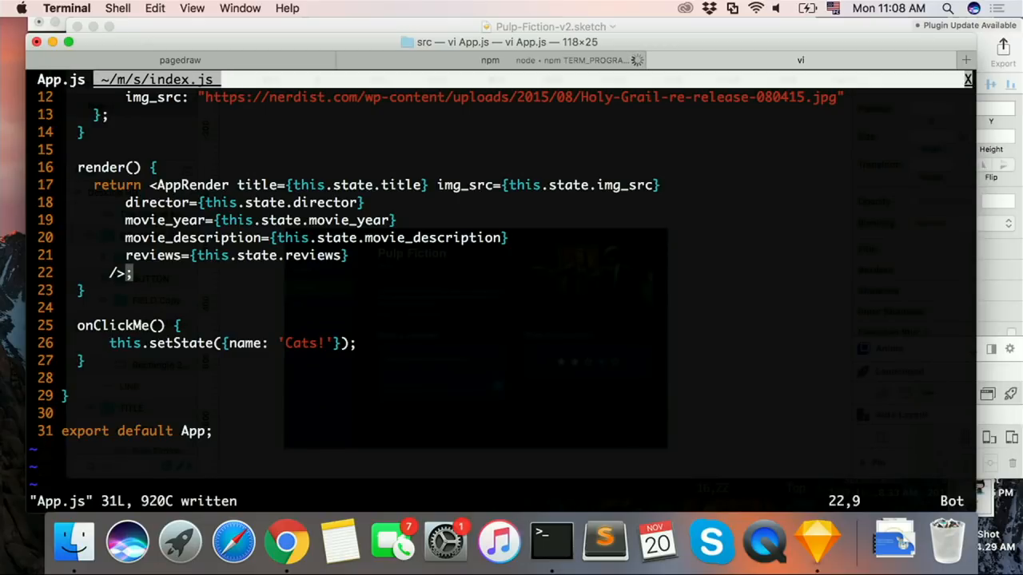
Step: Rename the AppRender title prop as movie_title and save App.js
{"action": "key", "text": "k"}
{"action": "key", "text": "k"}
{"action": "key", "text": "k"}
{"action": "key", "text": "k"}
{"action": "key", "text": "k"}
{"action": "key", "text": "ctrl+y"}
{"action": "key", "text": "l"}
{"action": "key", "text": "l"}
{"action": "key", "text": "l"}
{"action": "key", "text": "l"}
{"action": "key", "text": "l"}
{"action": "key", "text": "l"}
{"action": "key", "text": "l"}
{"action": "key", "text": "l"}
{"action": "key", "text": "l"}
{"action": "key", "text": "l"}
{"action": "key", "text": "l"}
{"action": "key", "text": "l"}
{"action": "key", "text": "l"}
{"action": "key", "text": "l"}
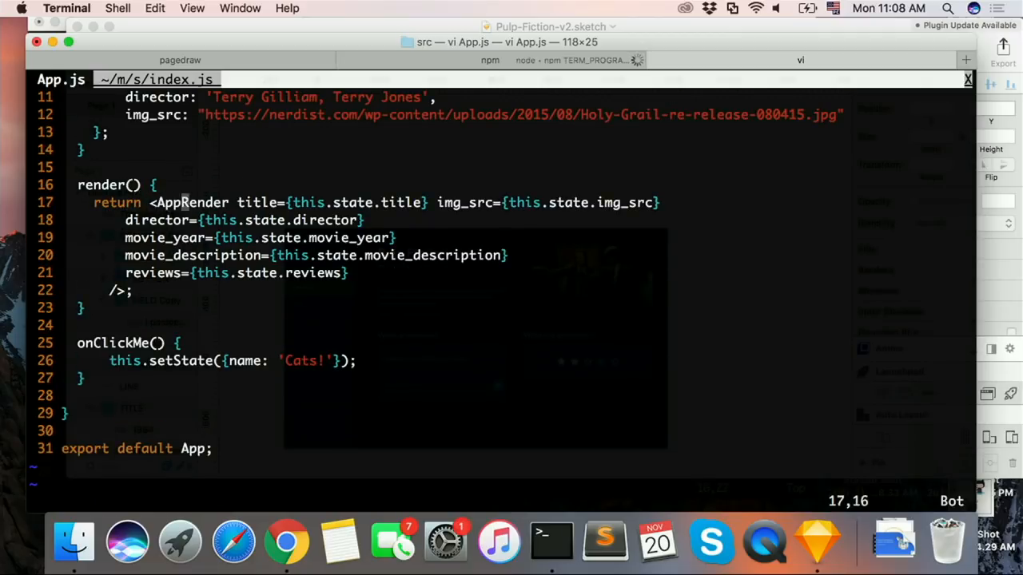
{"action": "type", "text": "imovie_"}
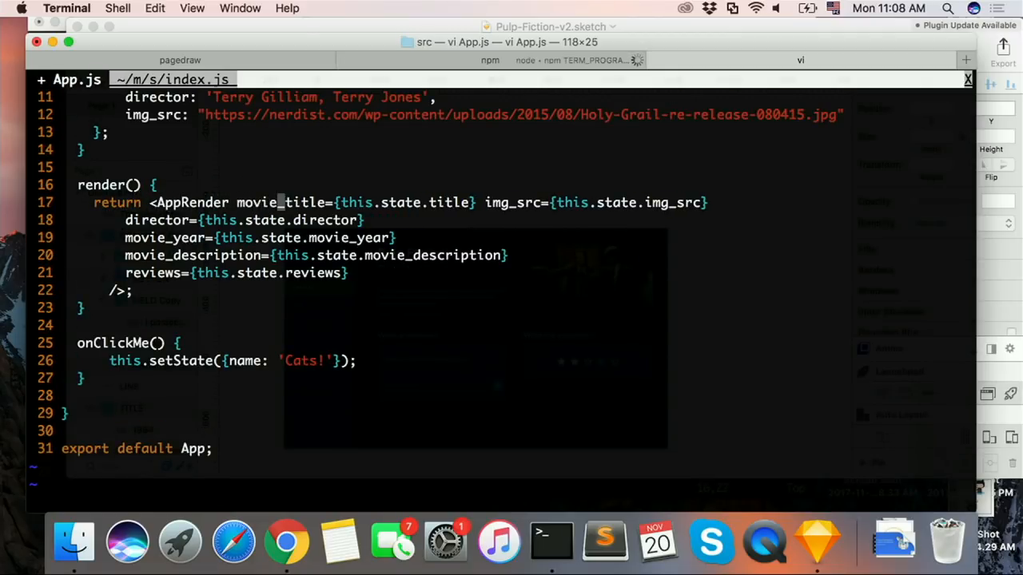
{"action": "key", "text": "Escape"}
{"action": "type", "text": ":w"}
{"action": "key", "text": "Return"}
Step: Change the movie_title prop's value to this.state.movie_title and save App.js
{"action": "key", "text": "l"}
{"action": "key", "text": "l"}
{"action": "key", "text": "l"}
{"action": "key", "text": "l"}
{"action": "key", "text": "l"}
{"action": "key", "text": "l"}
{"action": "key", "text": "l"}
{"action": "key", "text": "l"}
{"action": "key", "text": "l"}
{"action": "key", "text": "l"}
{"action": "key", "text": "l"}
{"action": "key", "text": "l"}
{"action": "key", "text": "l"}
{"action": "key", "text": "l"}
{"action": "key", "text": "l"}
{"action": "key", "text": "l"}
{"action": "key", "text": "l"}
{"action": "key", "text": "l"}
{"action": "key", "text": "l"}
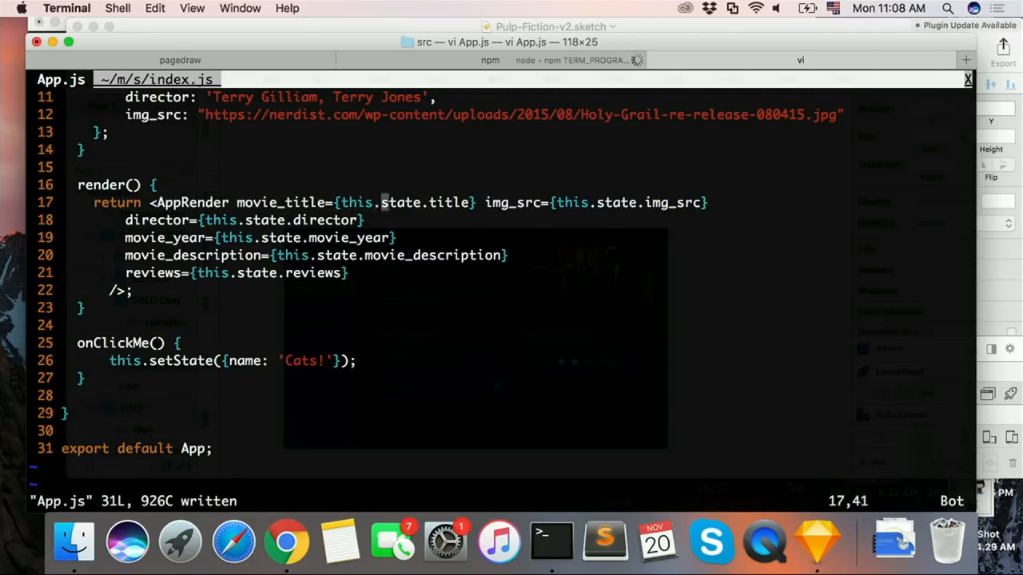
{"action": "type", "text": "imovie_"}
{"action": "key", "text": "Escape"}
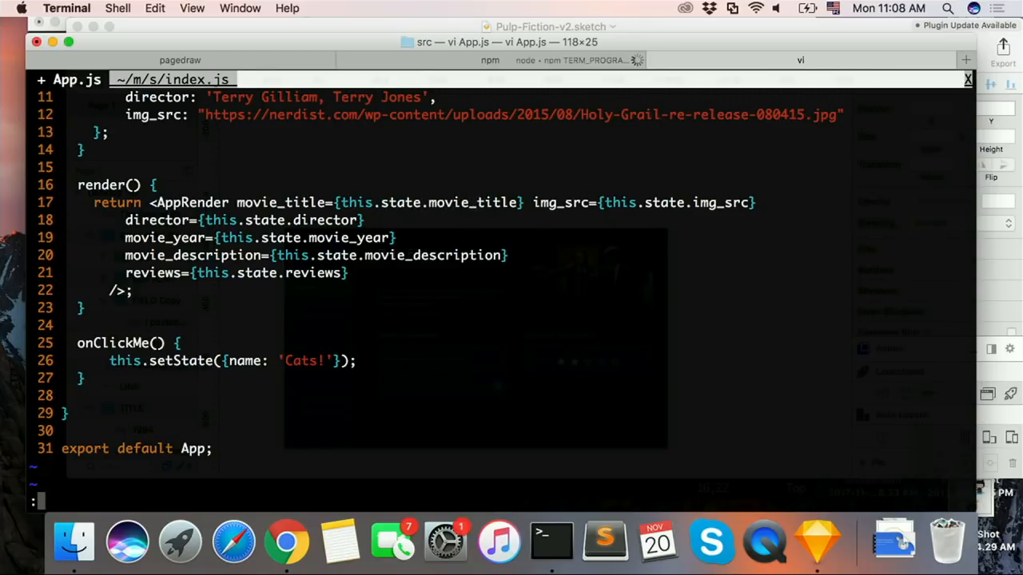
{"action": "type", "text": ":w"}
{"action": "key", "text": "Return"}
Step: Switch to Chrome and examine the error on the localhost:3000 page against the props in App.js
{"action": "key", "text": "super+Tab"}
{"action": "left_click", "coordinate": [445, 247]}
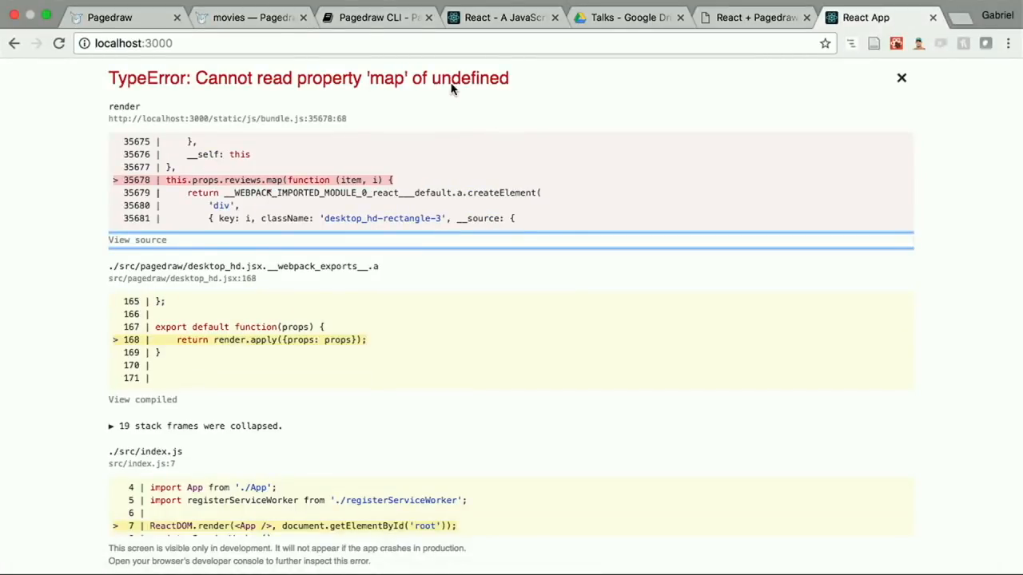
{"action": "left_click", "coordinate": [467, 46]}
{"action": "key", "text": "super+Tab"}
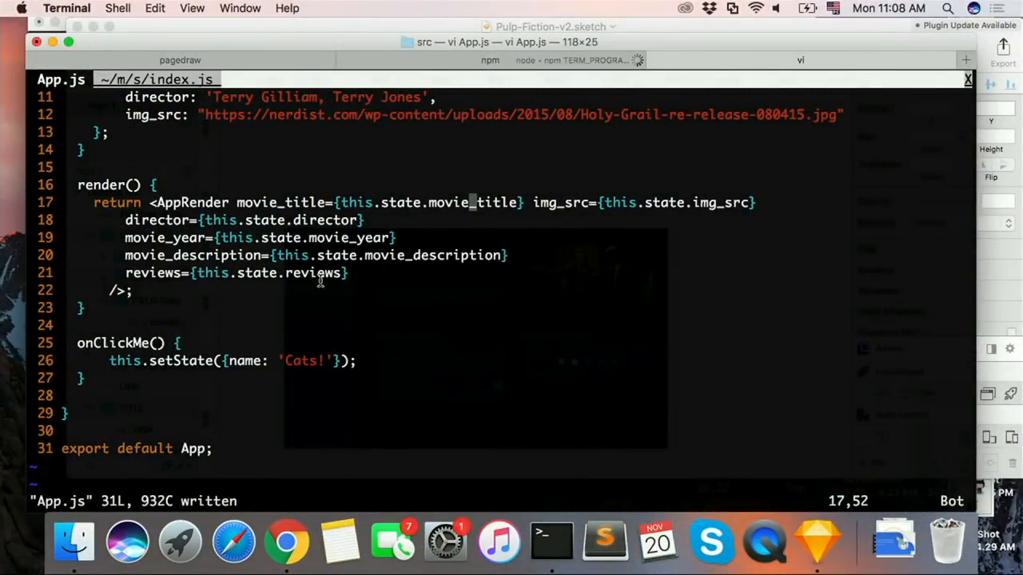
{"action": "key", "text": "super+Tab"}
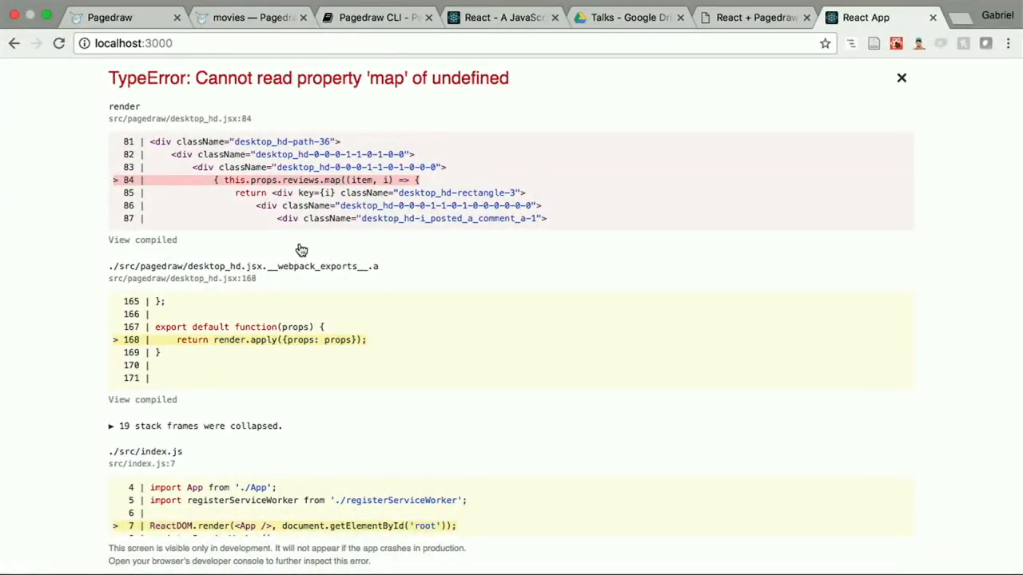
Step: Return to Terminal and copy the four-line reviews array from the state object in index.js
{"action": "key", "text": "super+Tab"}
{"action": "key", "text": "ctrl+u"}
{"action": "key", "text": "j"}
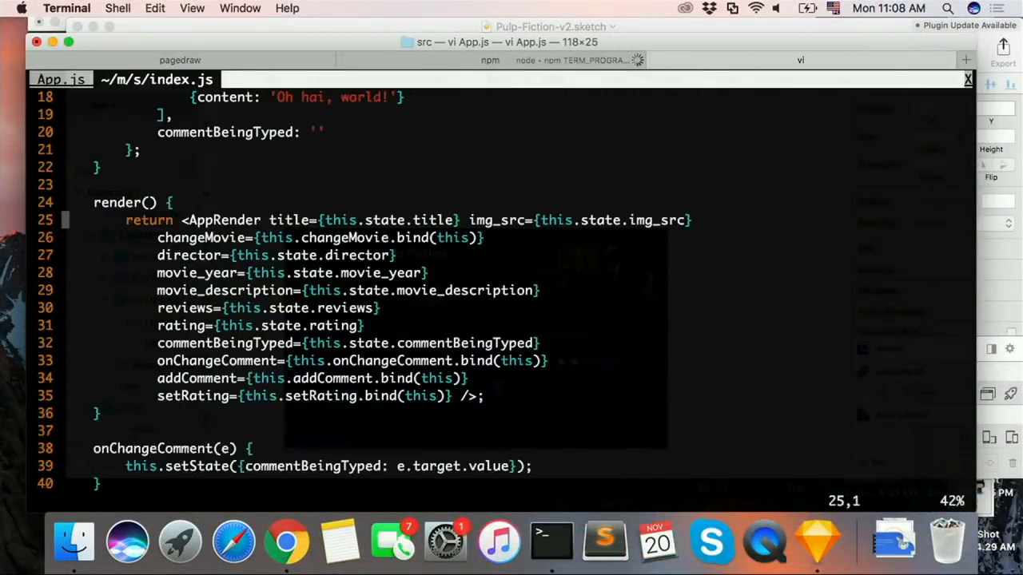
{"action": "key", "text": "j"}
{"action": "key", "text": "ctrl+u"}
{"action": "key", "text": "j"}
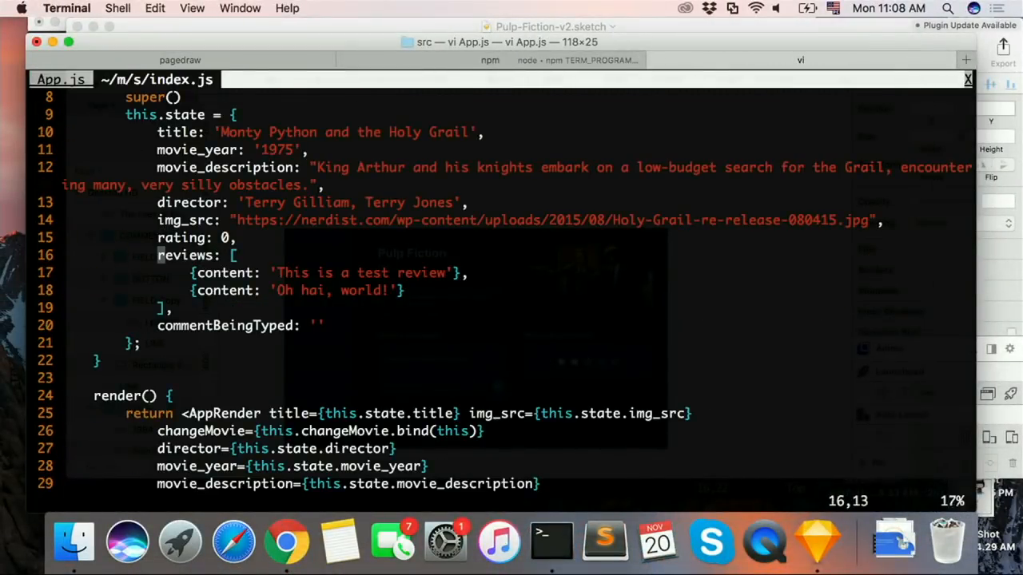
{"action": "key", "text": "shift+v"}
{"action": "key", "text": "j"}
{"action": "key", "text": "j"}
Step: Paste the reviews array below img_src in App.js's state object and outdent it by one level
{"action": "key", "text": "j"}
{"action": "key", "text": "y"}
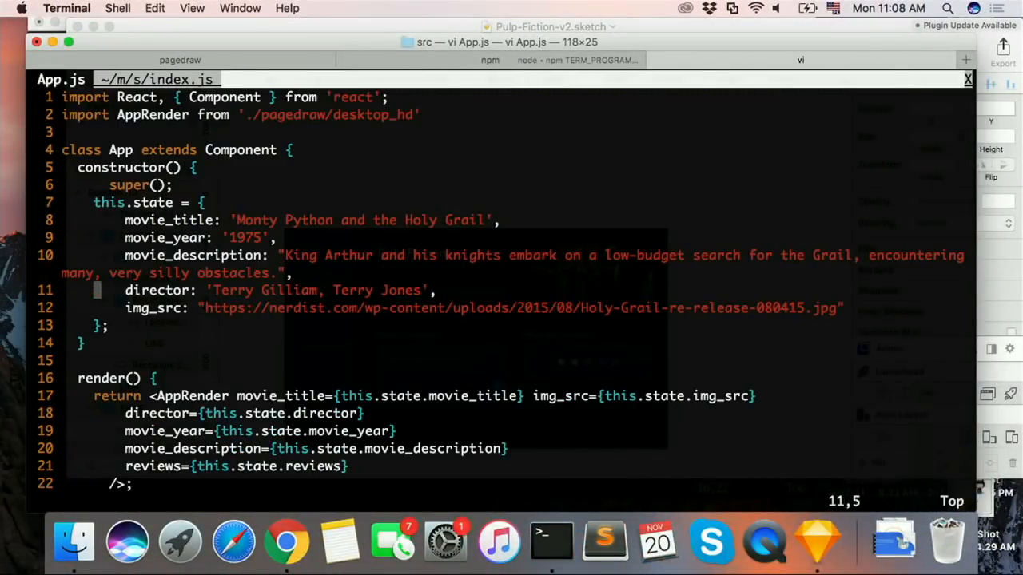
{"action": "key", "text": "j"}
{"action": "key", "text": "p"}
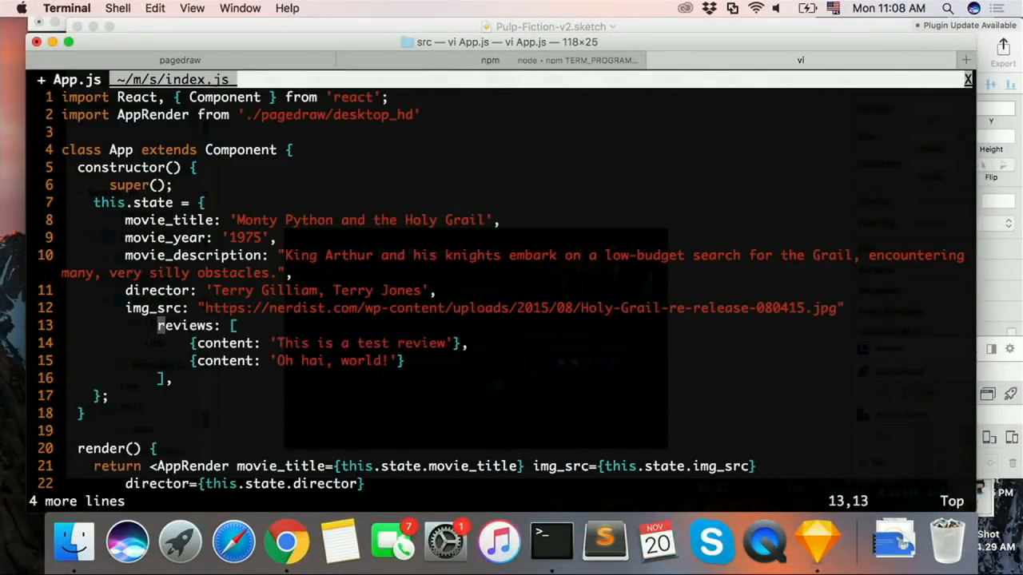
{"action": "key", "text": "shift+v"}
{"action": "key", "text": "j"}
{"action": "key", "text": "j"}
{"action": "key", "text": "j"}
{"action": "key", "text": "less"}
{"action": "key", "text": "k"}
Step: Add a comma after the img_src value, remove the trailing comma after the reviews array and save App.js
{"action": "key", "text": "shift+a"}
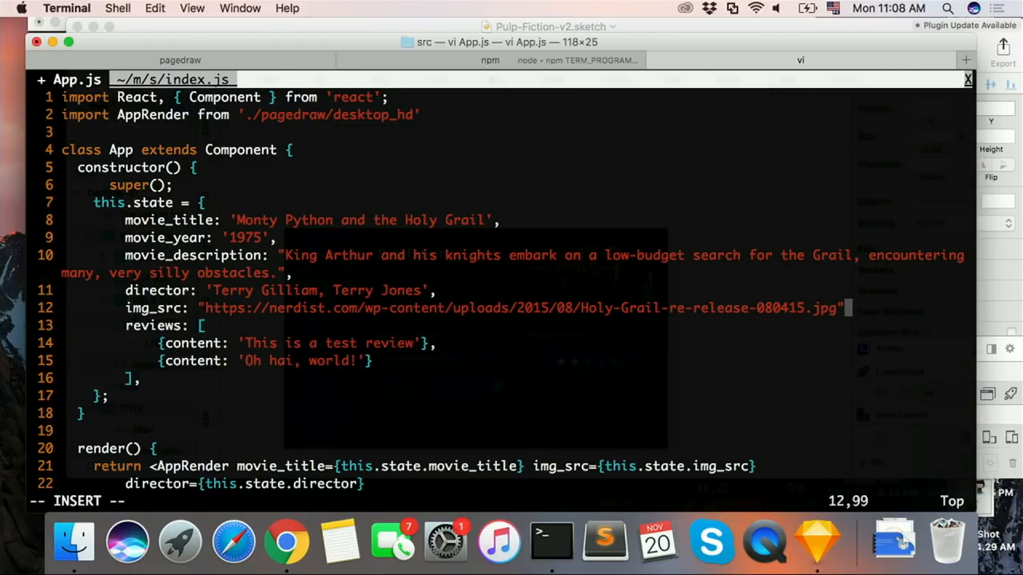
{"action": "type", "text": ","}
{"action": "key", "text": "Escape"}
{"action": "type", "text": ":w"}
{"action": "key", "text": "Return"}
{"action": "key", "text": "j"}
{"action": "key", "text": "j"}
{"action": "key", "text": "j"}
{"action": "key", "text": "j"}
{"action": "type", "text": "x:"}
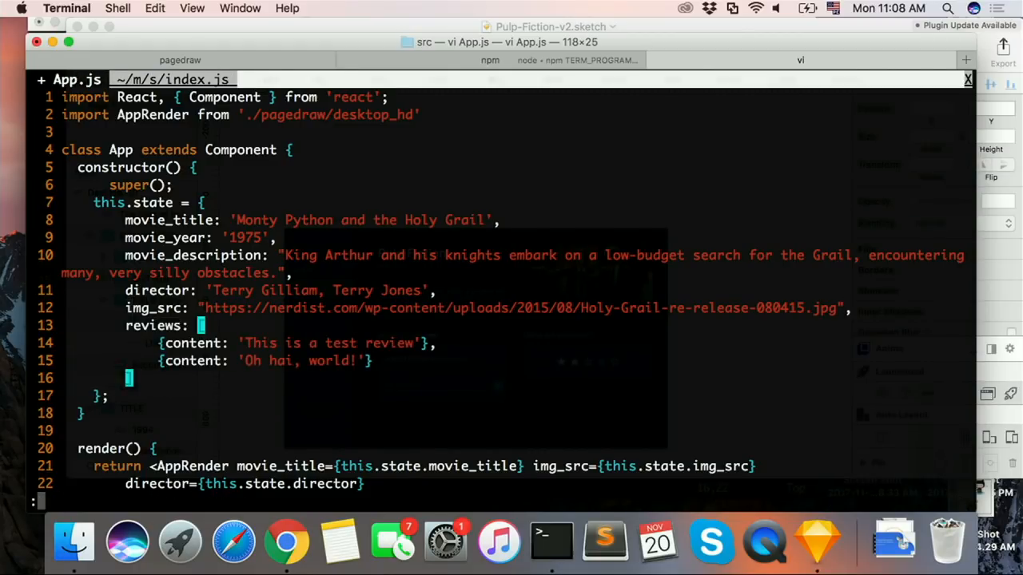
{"action": "type", "text": "w"}
{"action": "key", "text": "Return"}
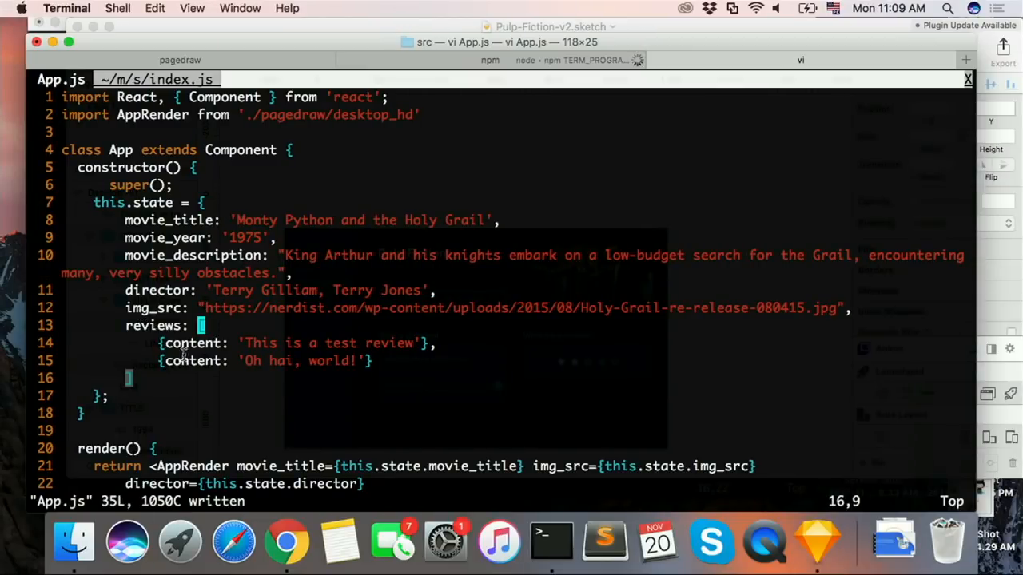
Step: Switch to Chrome, reload localhost:3000 and examine the movie page's details, image, comments and rating sections
{"action": "key", "text": "ctrl+Right"}
{"action": "left_click", "coordinate": [310, 43]}
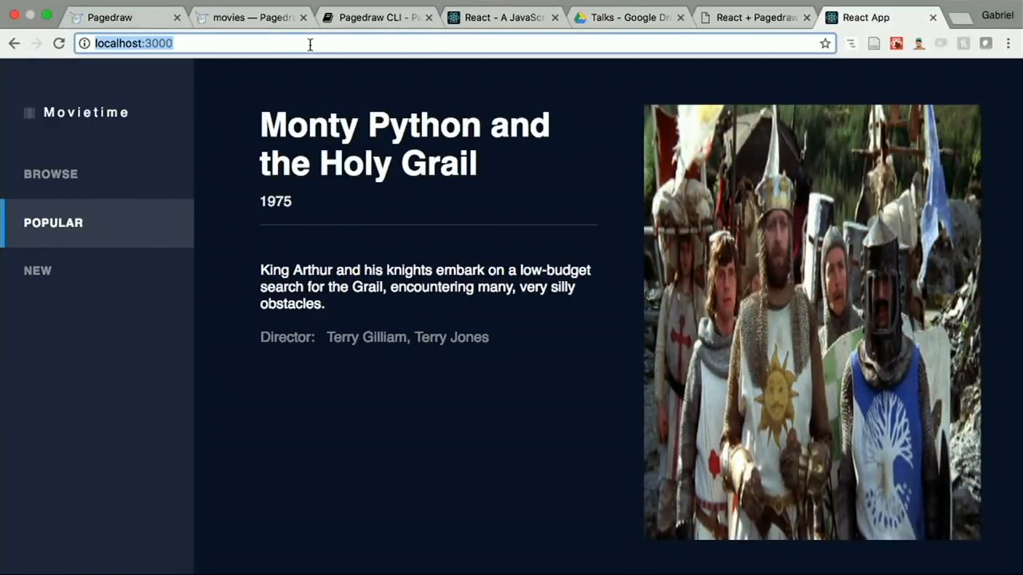
{"action": "key", "text": "Return"}
{"action": "scroll", "coordinate": [348, 301], "scroll_direction": "down", "scroll_amount": 5}
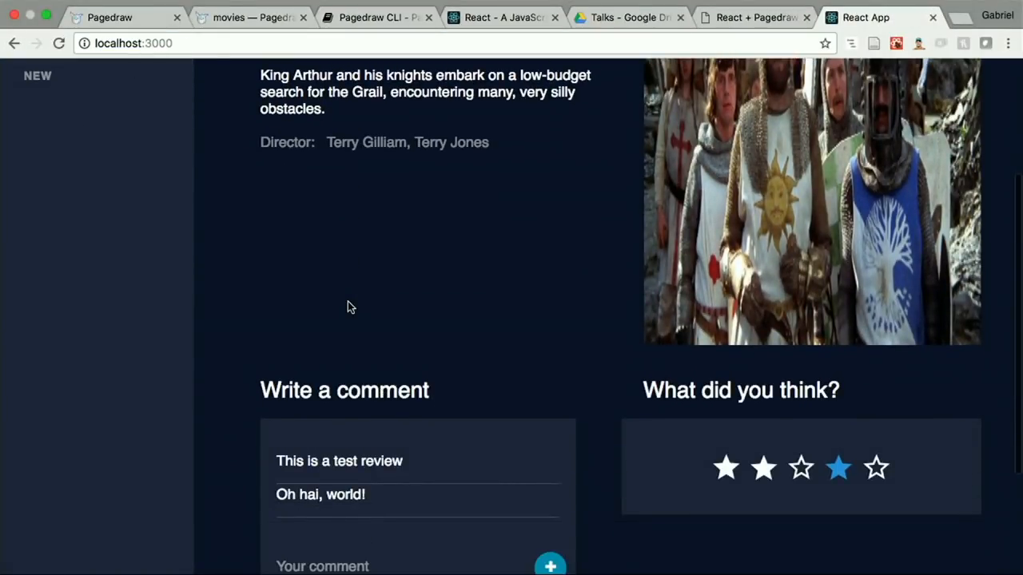
{"action": "scroll", "coordinate": [359, 291], "scroll_direction": "up", "scroll_amount": 3}
{"action": "scroll", "coordinate": [359, 291], "scroll_direction": "down", "scroll_amount": 4}
{"action": "scroll", "coordinate": [358, 291], "scroll_direction": "up", "scroll_amount": 3}
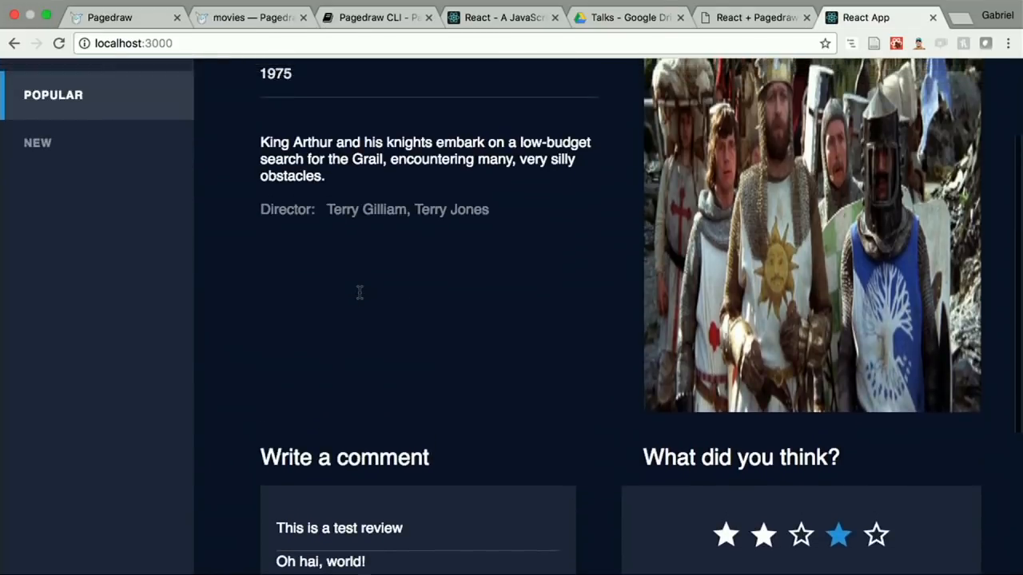
{"action": "scroll", "coordinate": [359, 291], "scroll_direction": "up", "scroll_amount": 1}
{"action": "scroll", "coordinate": [397, 283], "scroll_direction": "down", "scroll_amount": 3}
{"action": "scroll", "coordinate": [397, 283], "scroll_direction": "up", "scroll_amount": 3}
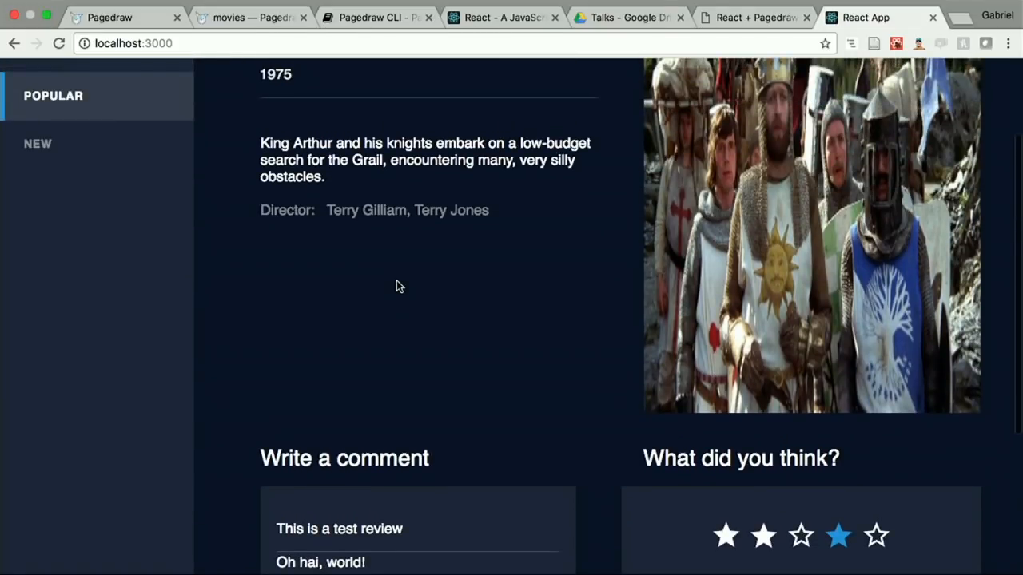
{"action": "scroll", "coordinate": [428, 264], "scroll_direction": "up", "scroll_amount": 3}
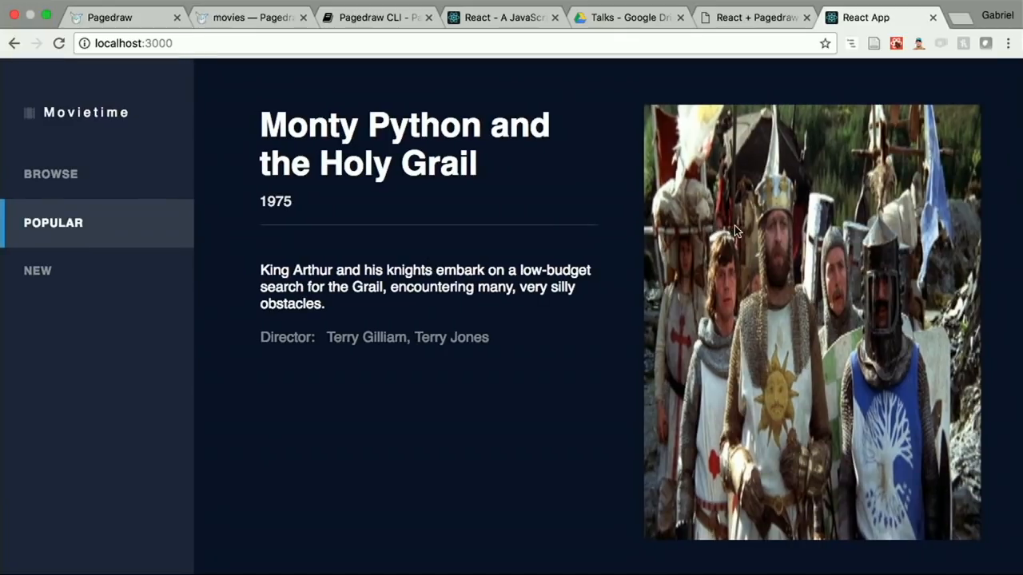
Step: Delete the Rectangle 2 block around the comment and rating sections in the Pagedraw movies design and check the React app
{"action": "left_click", "coordinate": [381, 19]}
{"action": "left_click", "coordinate": [861, 19]}
{"action": "left_click", "coordinate": [249, 17]}
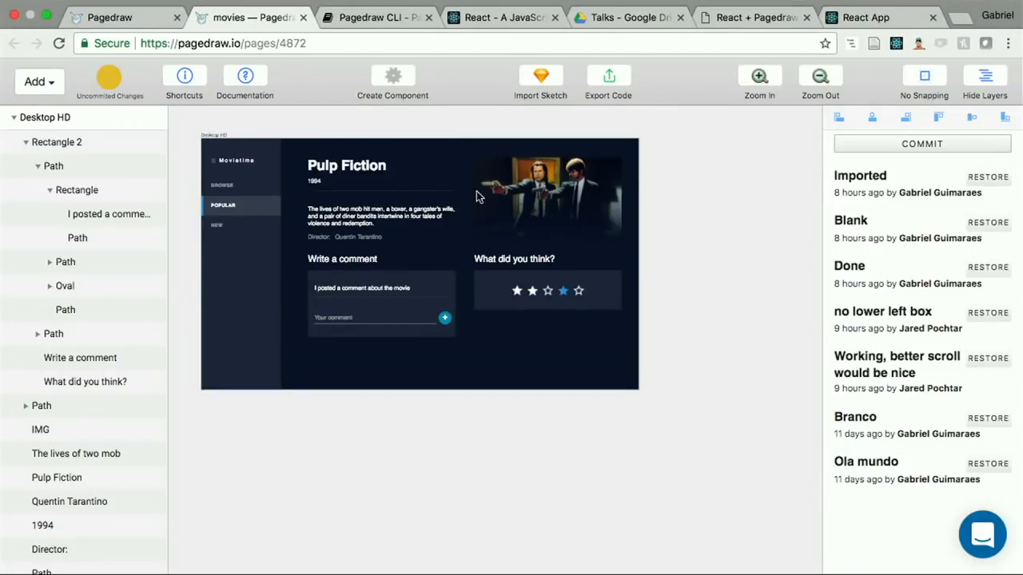
{"action": "left_click", "coordinate": [461, 289]}
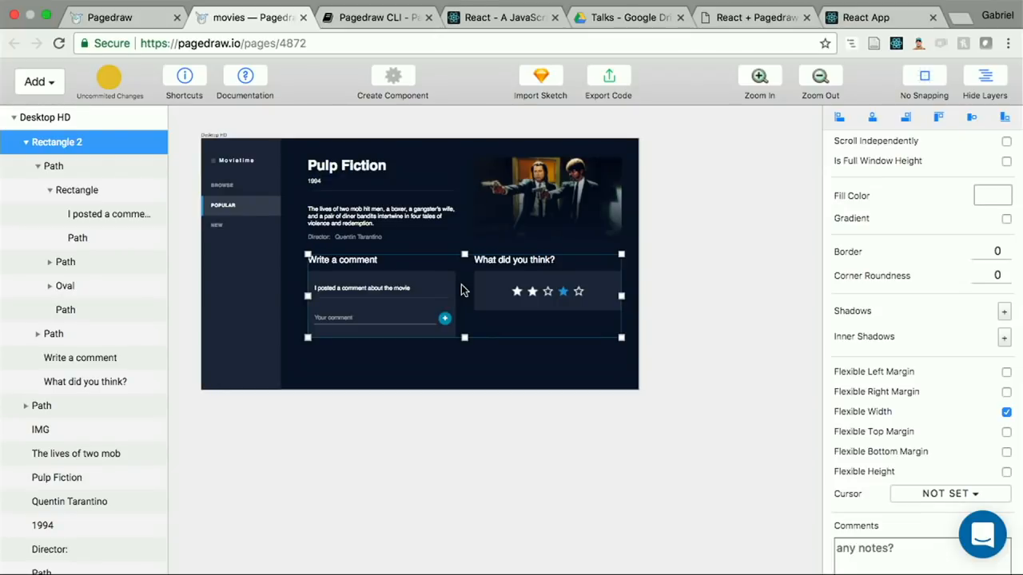
{"action": "key", "text": "Delete"}
{"action": "left_click", "coordinate": [853, 18]}
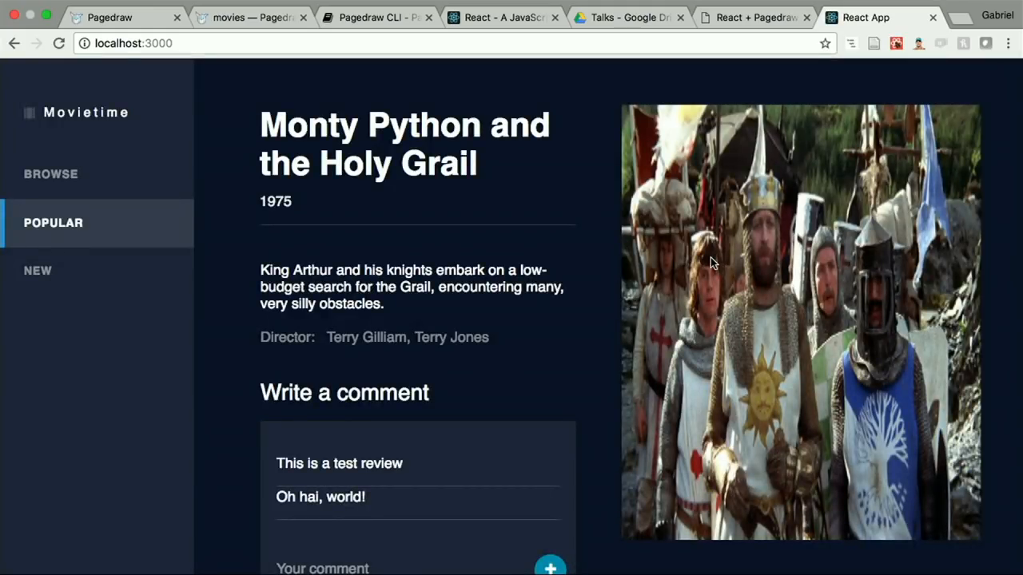
Step: Set the IMG block's image sizing to Contain in the Pagedraw movies design and review the React app page
{"action": "left_click", "coordinate": [267, 18]}
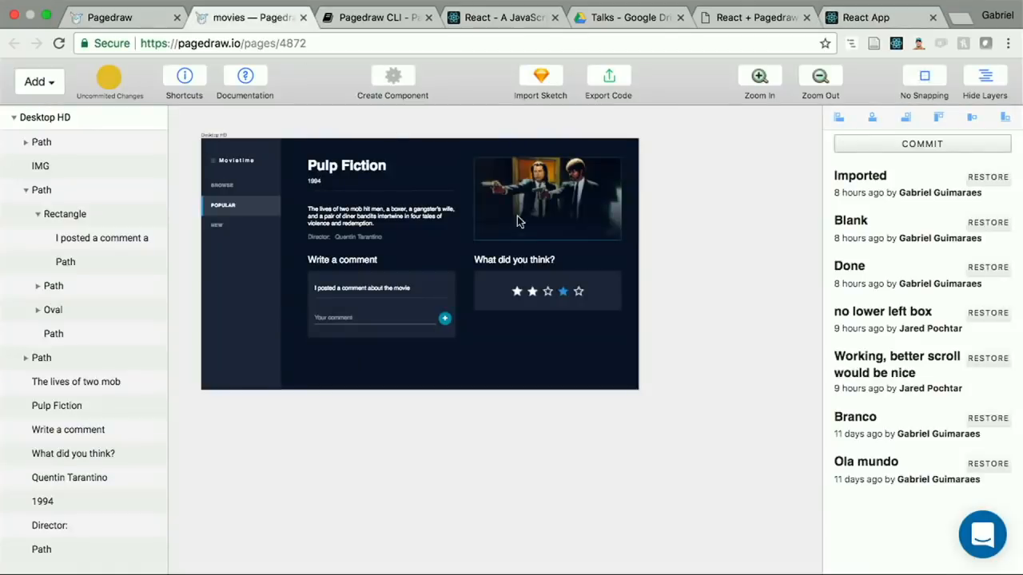
{"action": "left_click", "coordinate": [548, 192]}
{"action": "scroll", "coordinate": [864, 299], "scroll_direction": "up", "scroll_amount": 4}
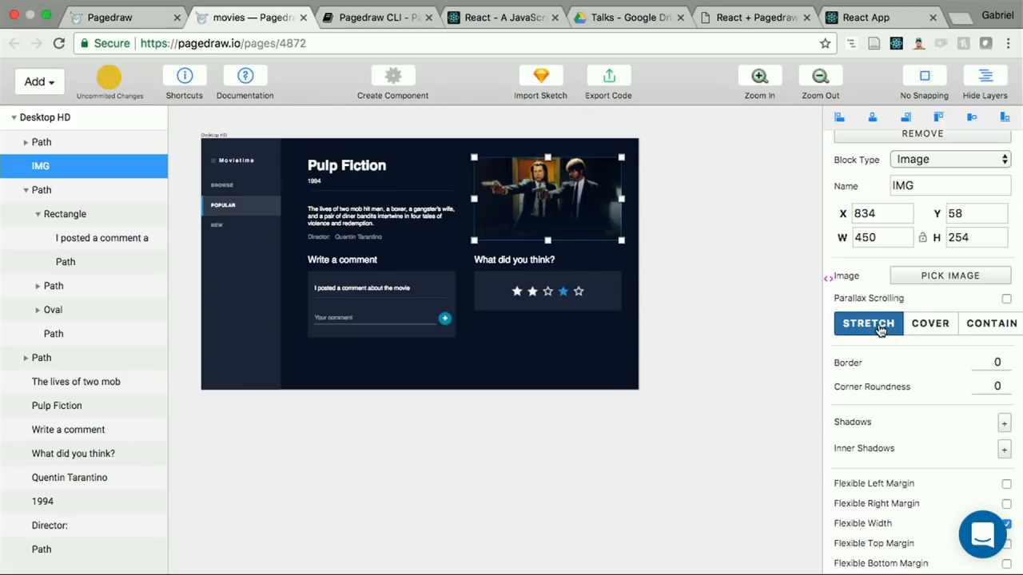
{"action": "left_click", "coordinate": [974, 325]}
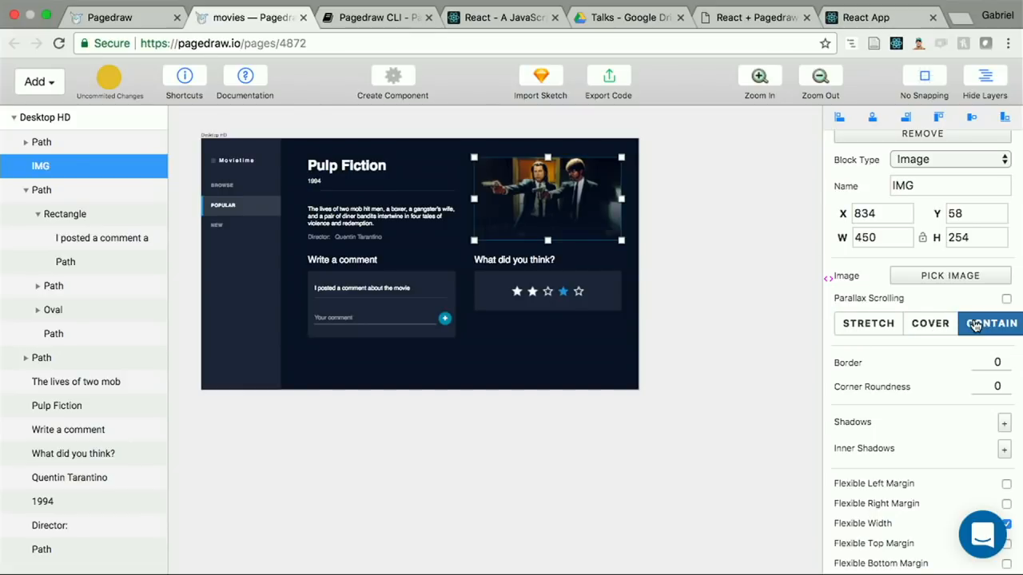
{"action": "left_click", "coordinate": [865, 19]}
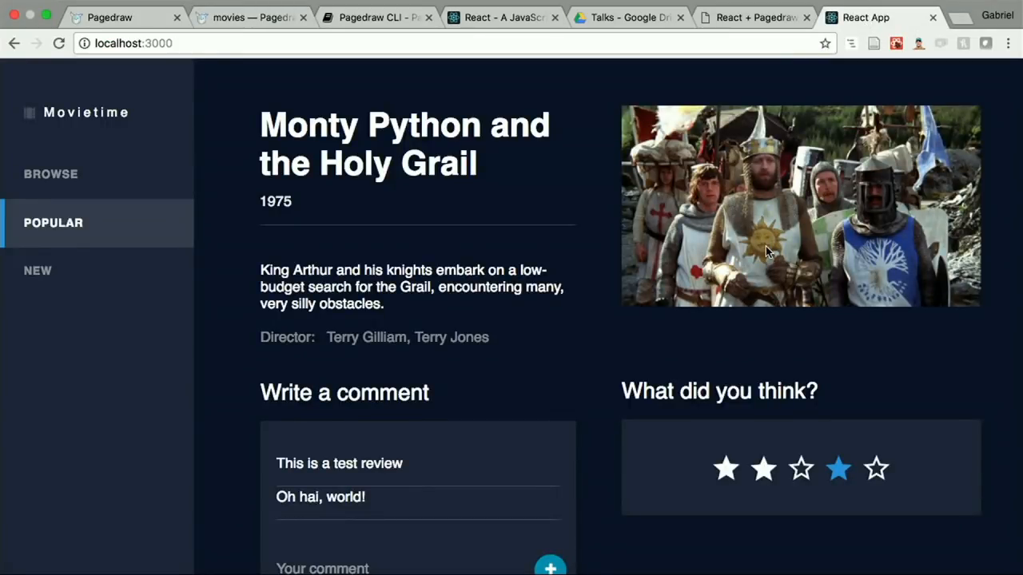
{"action": "scroll", "coordinate": [765, 253], "scroll_direction": "down", "scroll_amount": 5}
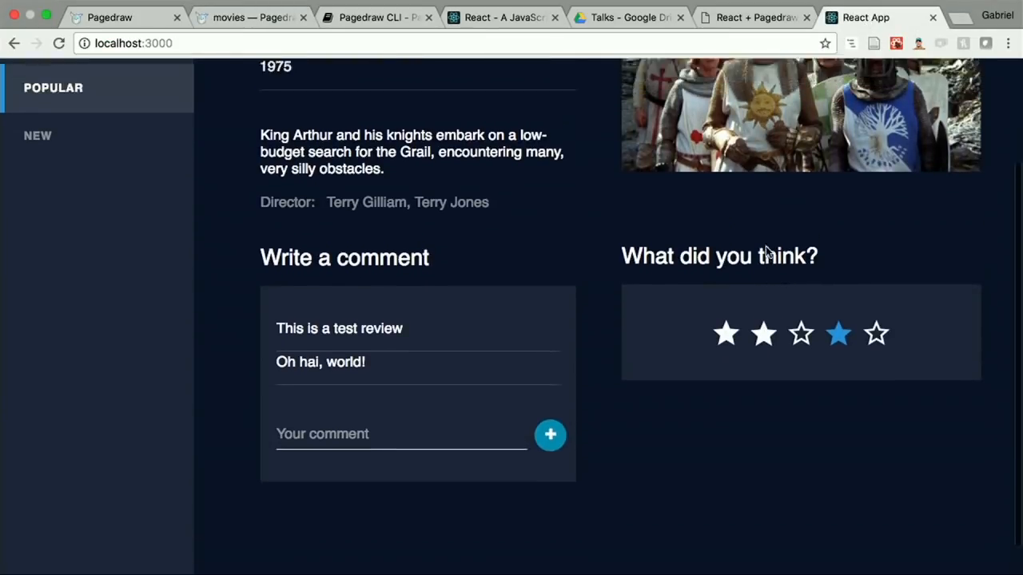
{"action": "scroll", "coordinate": [532, 406], "scroll_direction": "up", "scroll_amount": 3}
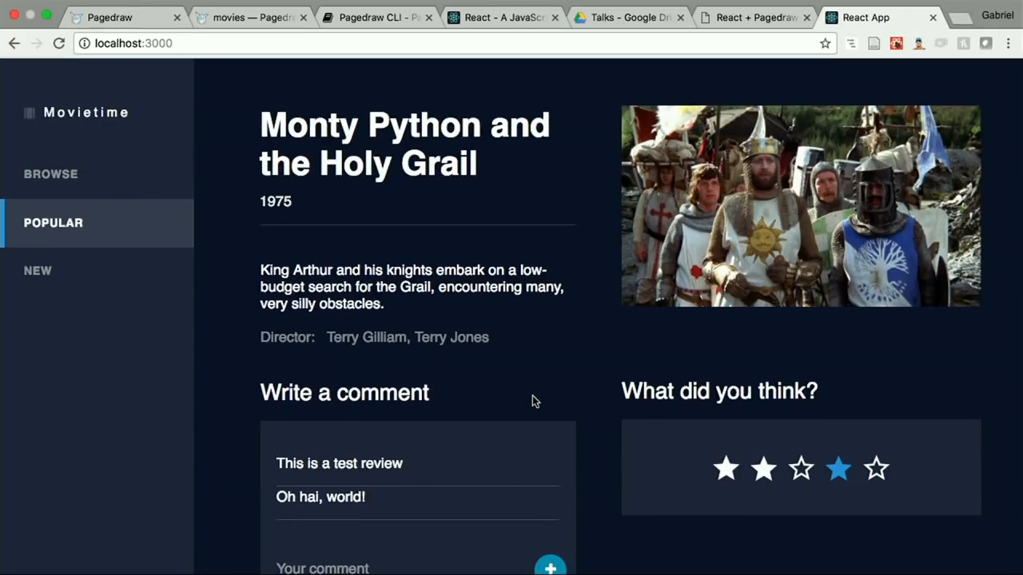
Step: Change the Desktop HD artboard's fill color to blue #3969CF in the Pagedraw movies design and reload the React app to check it
{"action": "left_click", "coordinate": [254, 17]}
{"action": "left_click", "coordinate": [334, 375]}
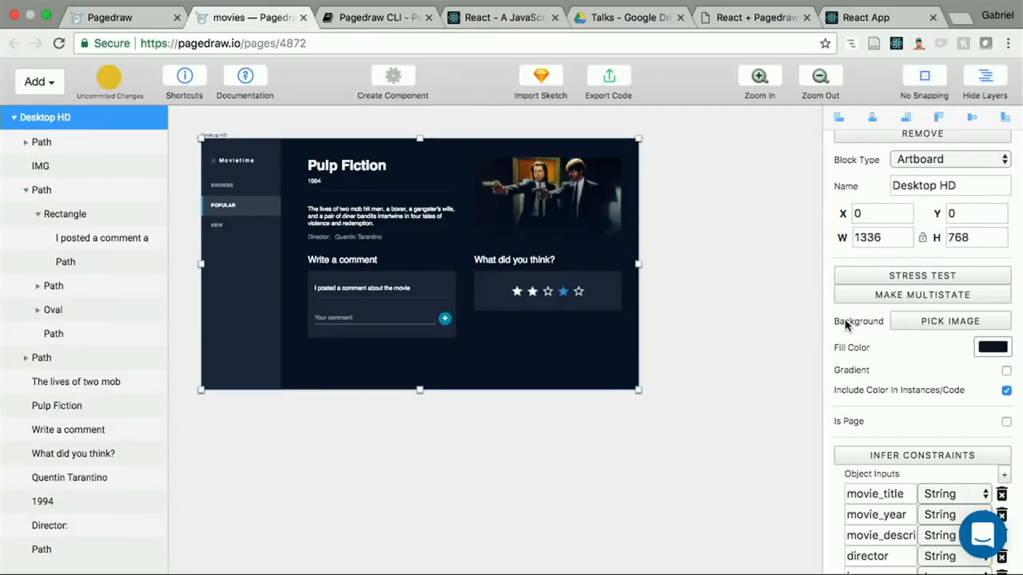
{"action": "left_click", "coordinate": [991, 348]}
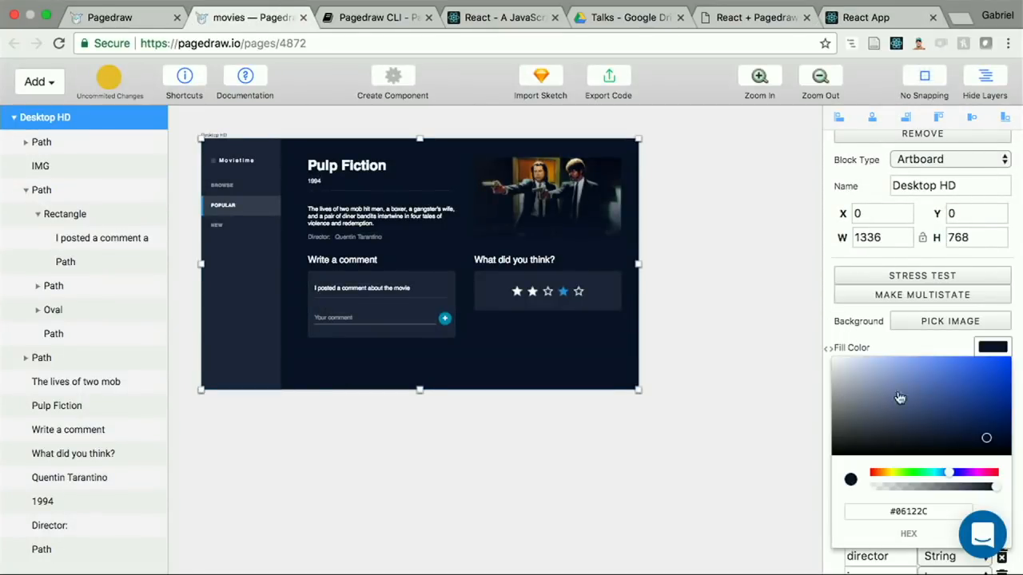
{"action": "left_click", "coordinate": [962, 377]}
{"action": "left_click", "coordinate": [879, 17]}
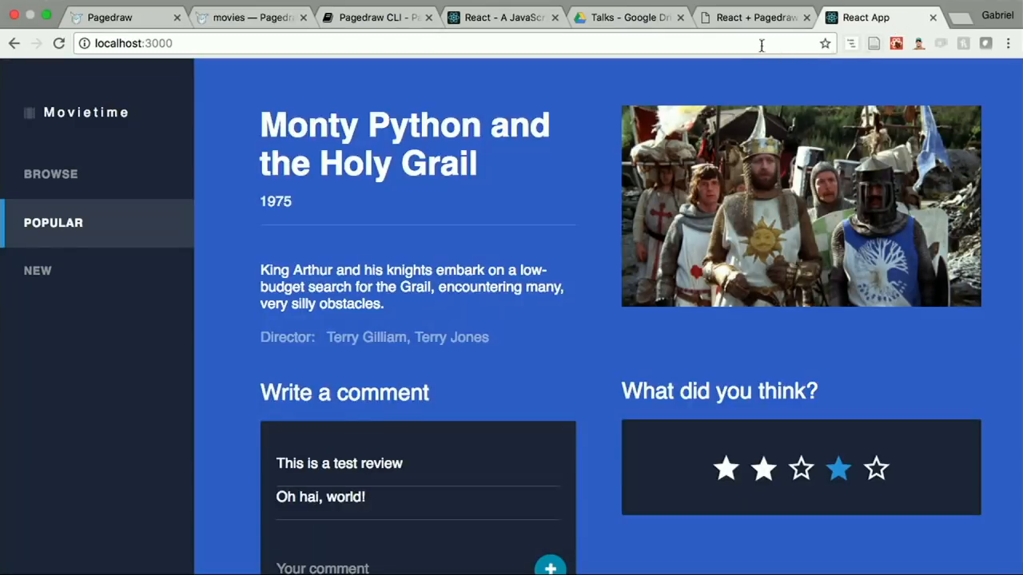
{"action": "left_click", "coordinate": [758, 46]}
{"action": "key", "text": "Return"}
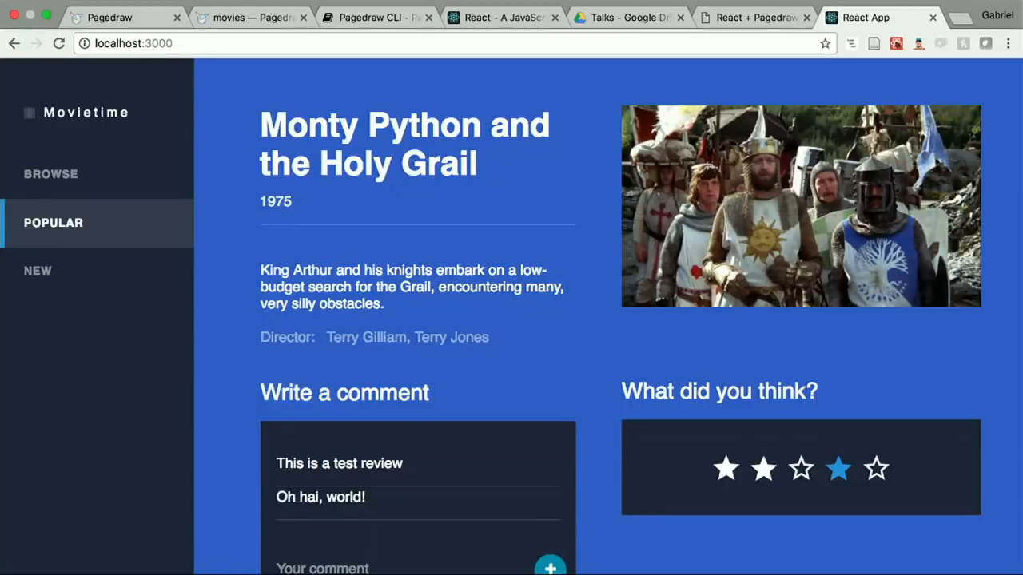
Step: Undo the artboard's fill color change in the Pagedraw movies design and review the React app page down to the comment section
{"action": "left_click", "coordinate": [271, 19]}
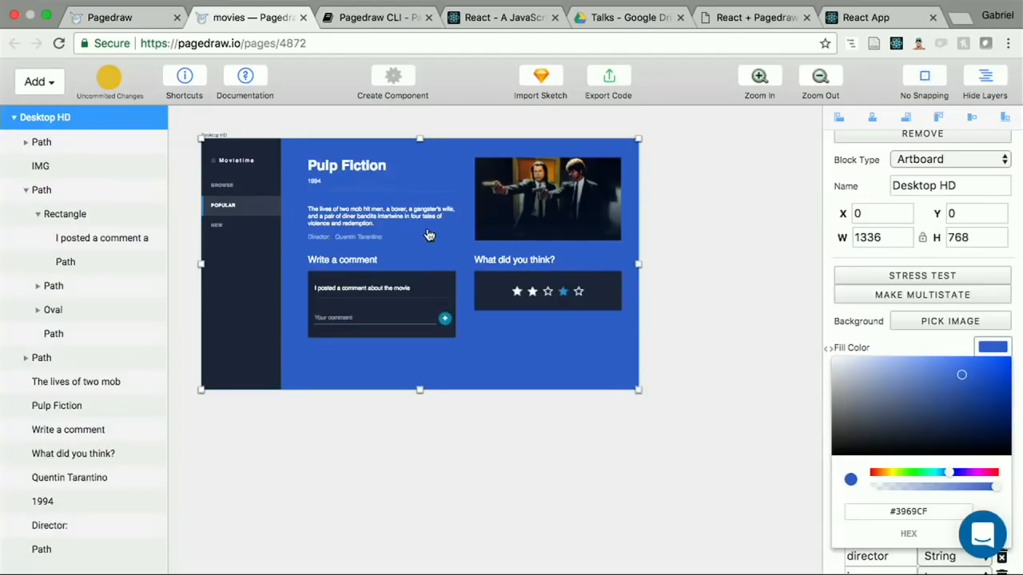
{"action": "left_click", "coordinate": [412, 431]}
{"action": "key", "text": "super+z"}
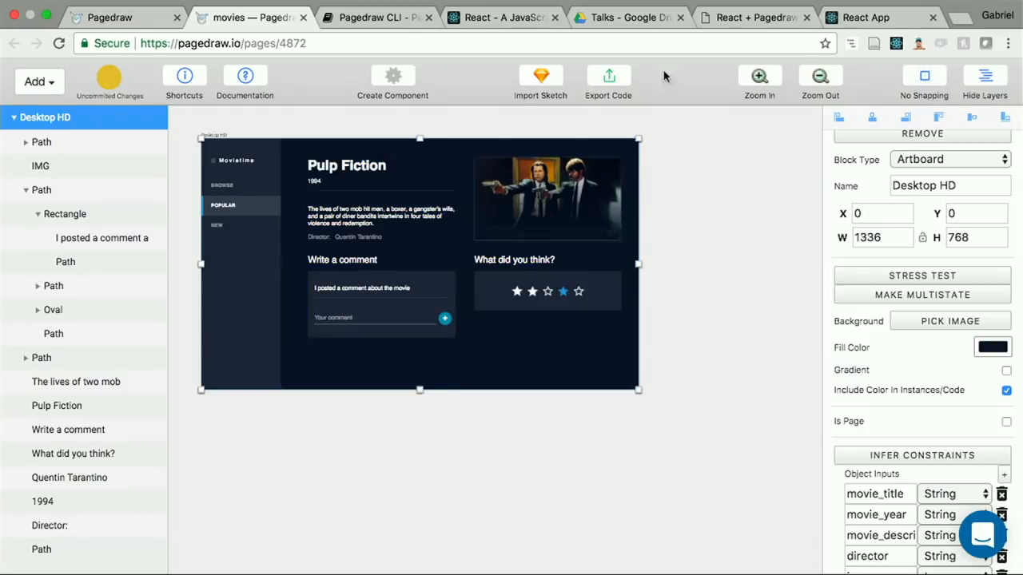
{"action": "left_click", "coordinate": [873, 19]}
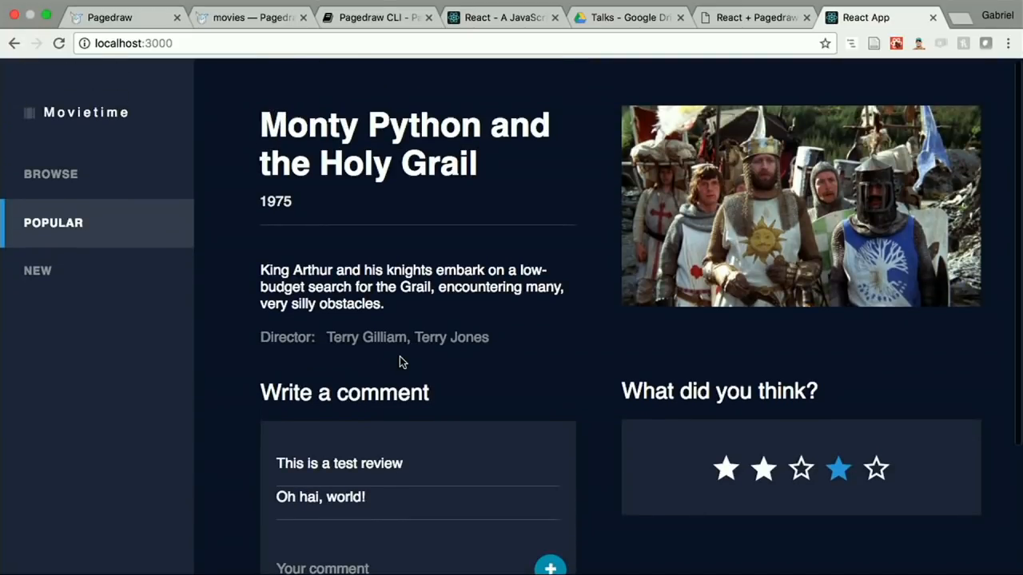
{"action": "scroll", "coordinate": [400, 362], "scroll_direction": "down", "scroll_amount": 3}
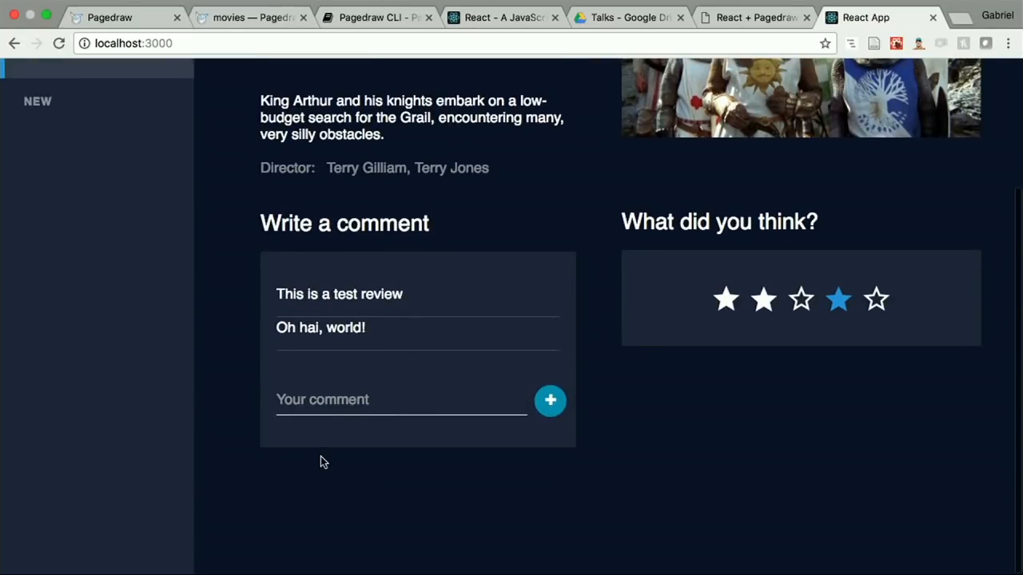
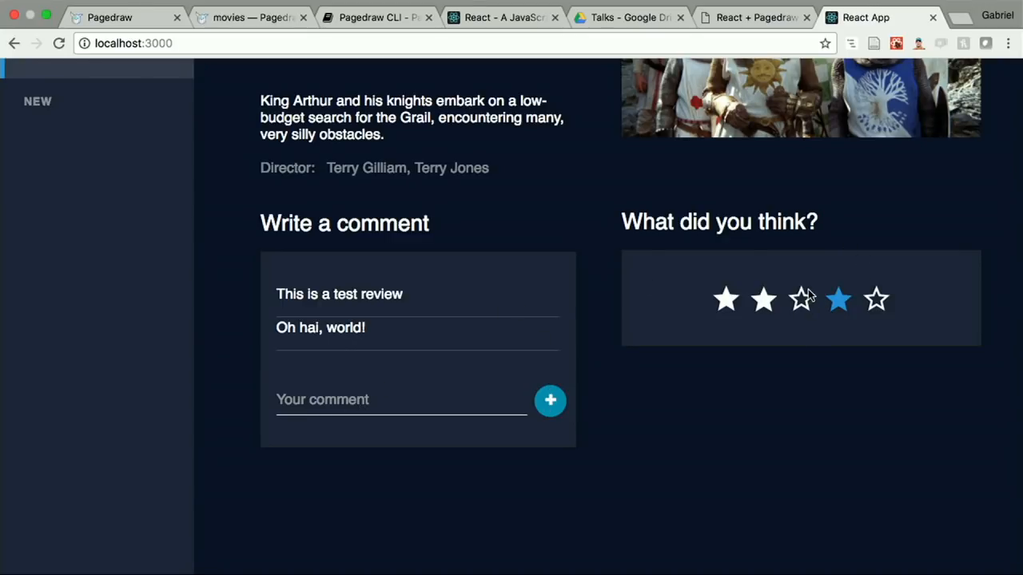
Step: In the Pagedraw movies design, convert the "Your comment" text block into a Text Input with the placeholder "Your comment"
{"action": "scroll", "coordinate": [600, 281], "scroll_direction": "up", "scroll_amount": 1}
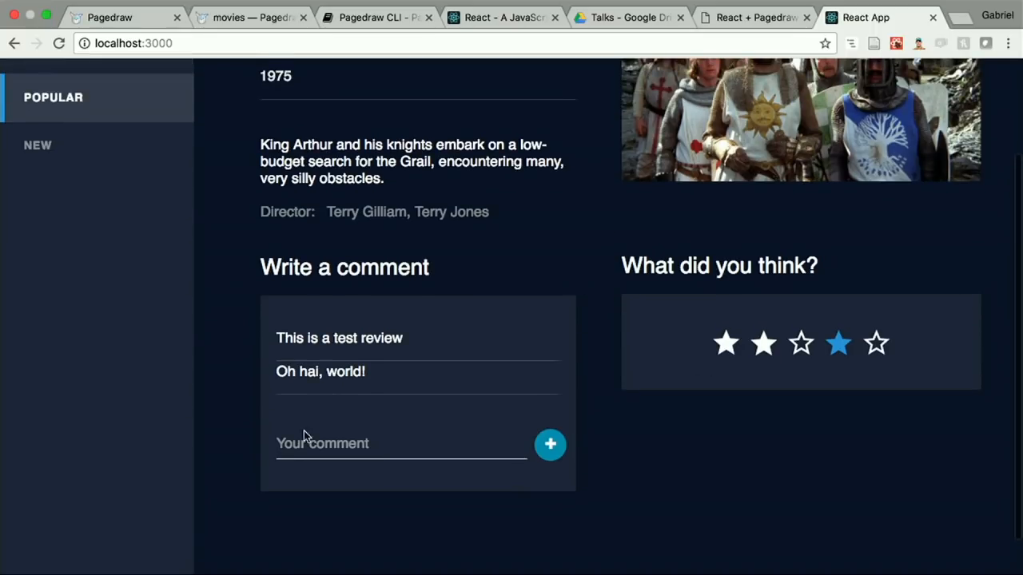
{"action": "scroll", "coordinate": [343, 434], "scroll_direction": "up", "scroll_amount": 3}
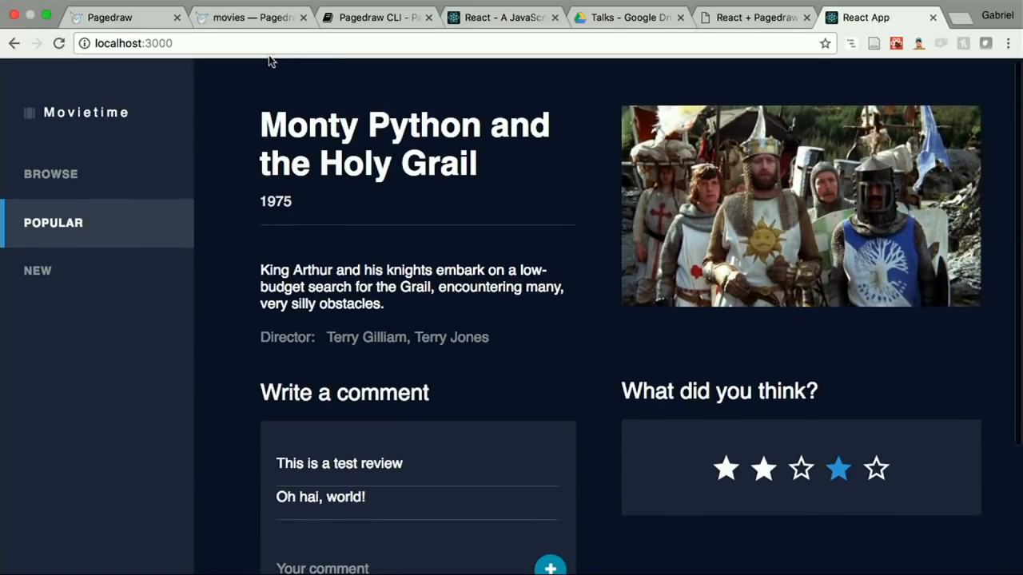
{"action": "left_click", "coordinate": [251, 17]}
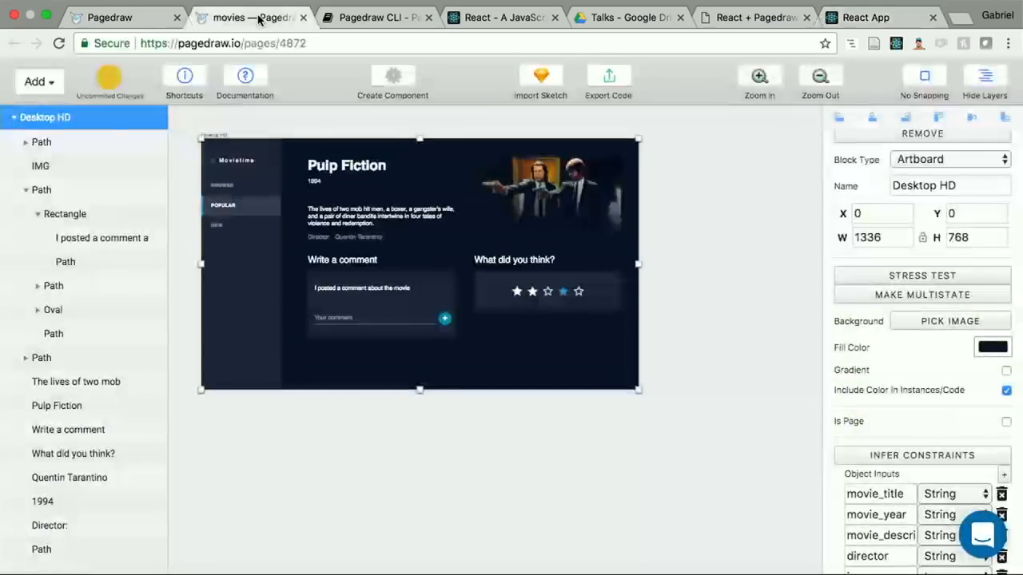
{"action": "left_click", "coordinate": [340, 317]}
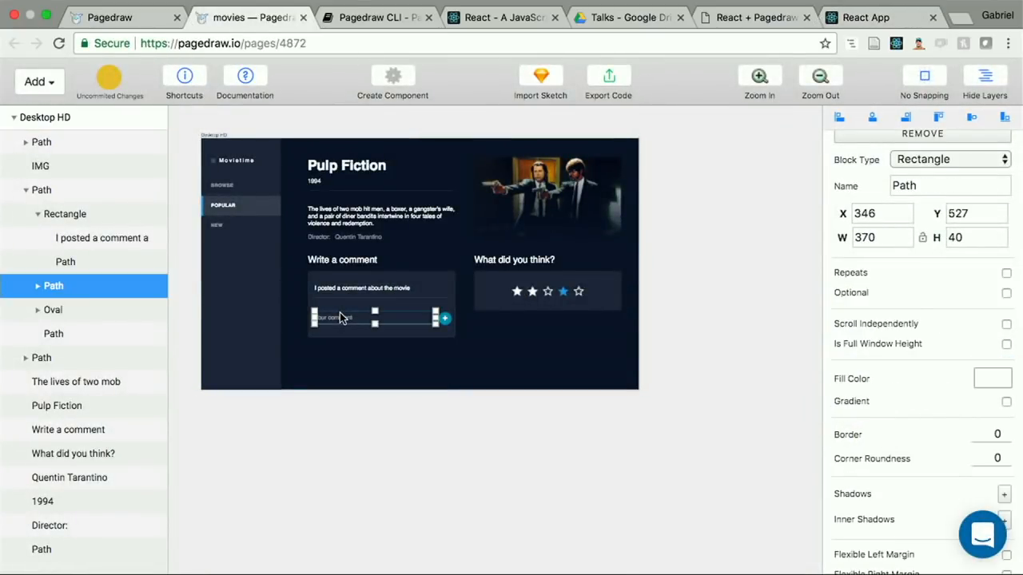
{"action": "scroll", "coordinate": [340, 312], "scroll_direction": "up", "scroll_amount": 5}
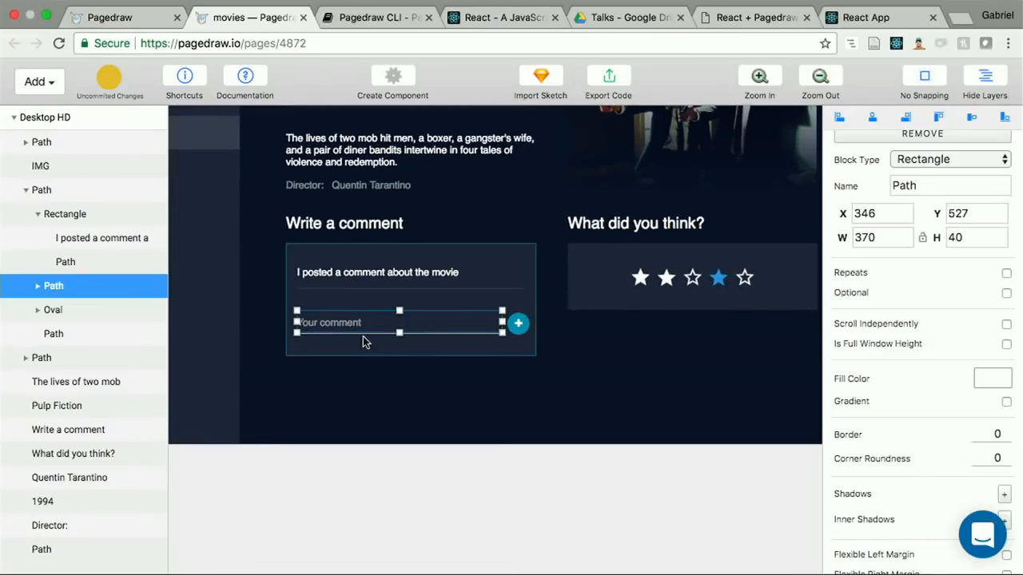
{"action": "double_click", "coordinate": [355, 328]}
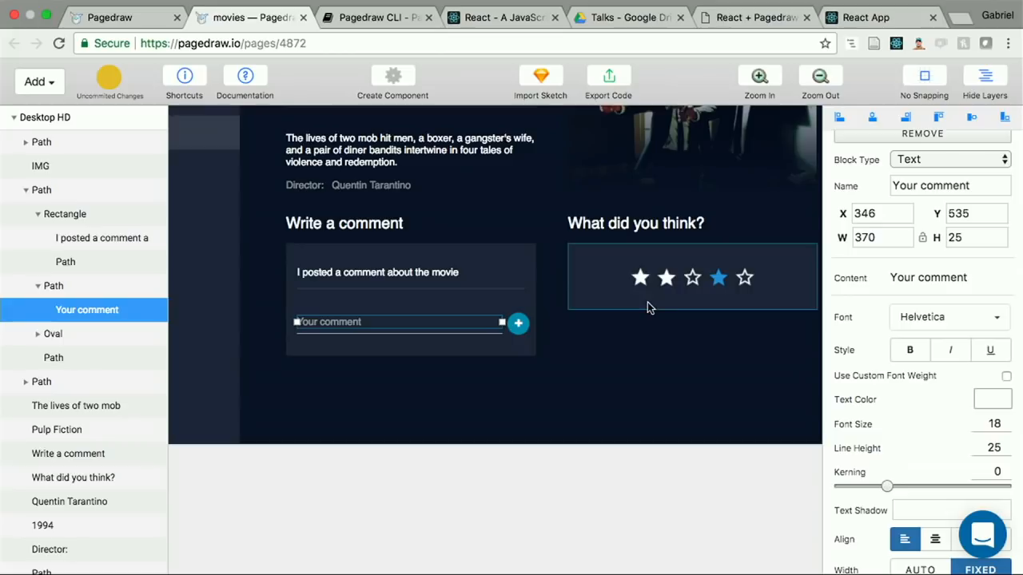
{"action": "scroll", "coordinate": [926, 220], "scroll_direction": "up", "scroll_amount": 1}
{"action": "left_click", "coordinate": [923, 211]}
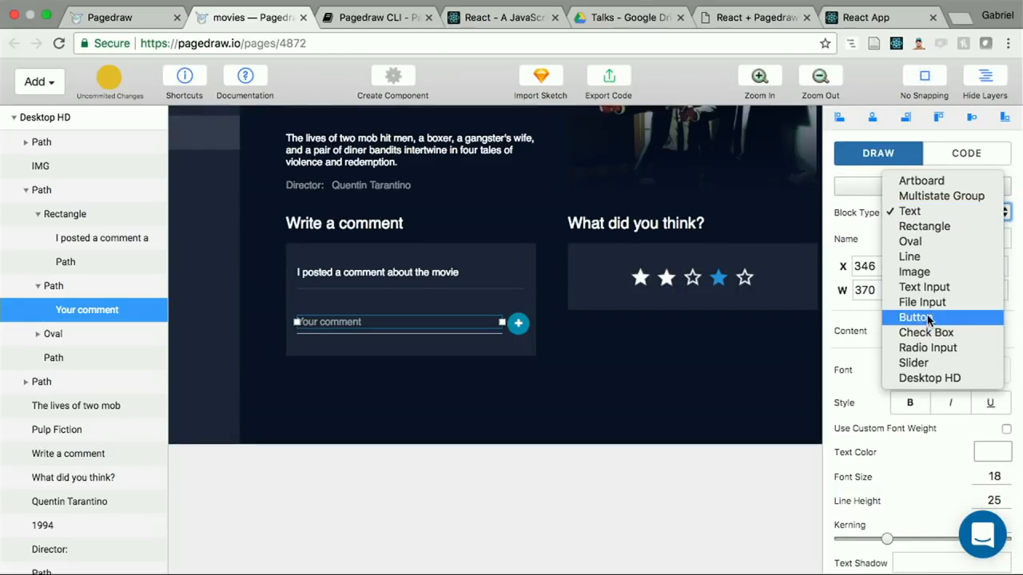
{"action": "left_click", "coordinate": [933, 291]}
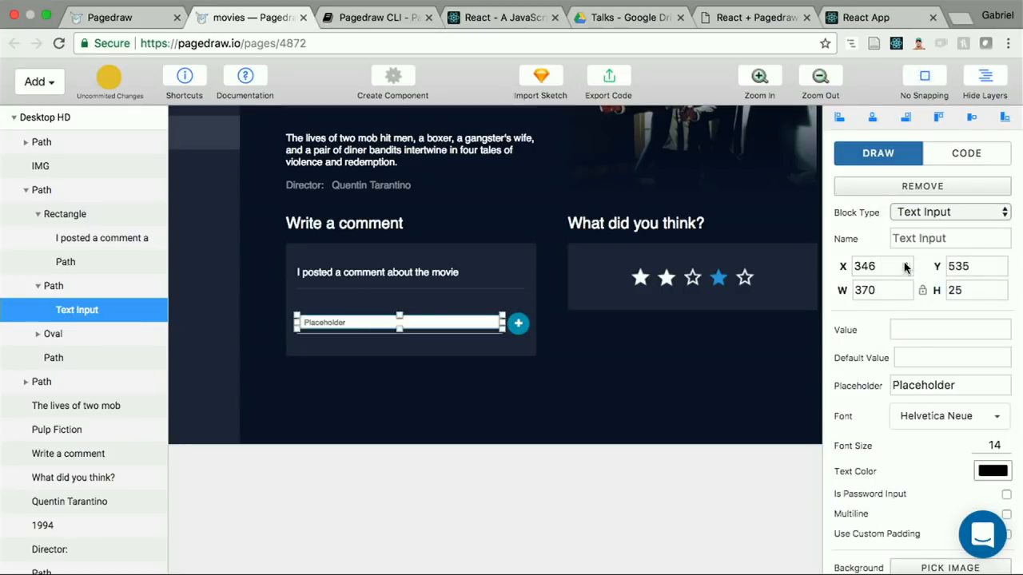
{"action": "double_click", "coordinate": [936, 387]}
{"action": "type", "text": "Your comment"}
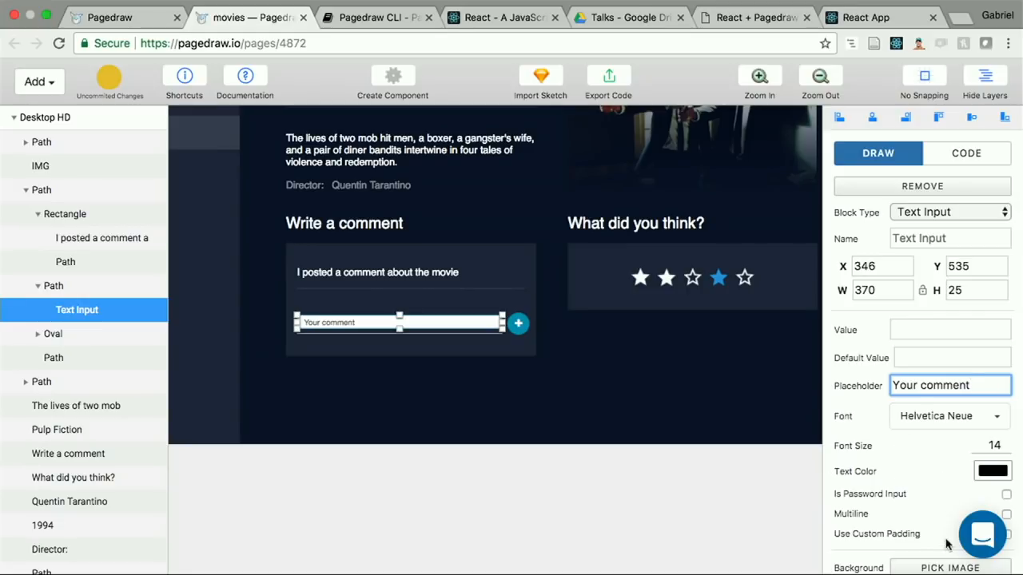
Step: Set the comment text input's border to 0 and make its fill color fully transparent with alpha 0
{"action": "scroll", "coordinate": [942, 508], "scroll_direction": "down", "scroll_amount": 3}
{"action": "scroll", "coordinate": [943, 508], "scroll_direction": "down", "scroll_amount": 5}
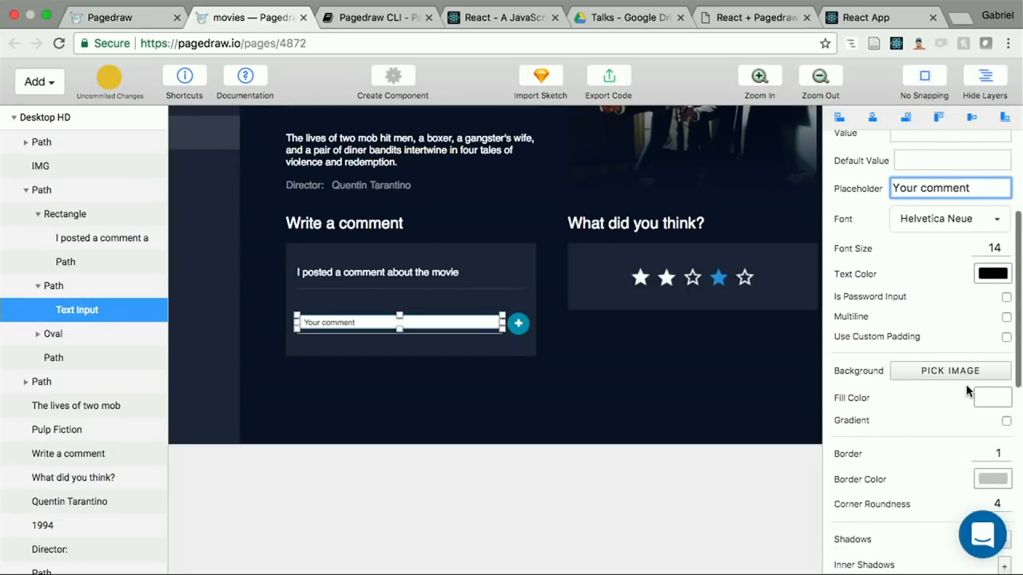
{"action": "left_click", "coordinate": [1006, 424]}
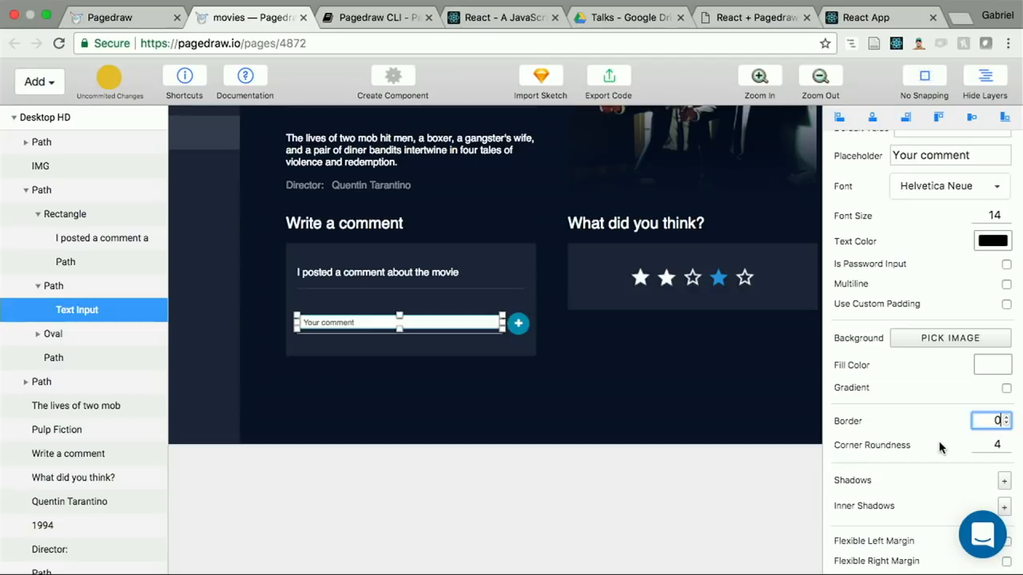
{"action": "scroll", "coordinate": [939, 445], "scroll_direction": "down", "scroll_amount": 4}
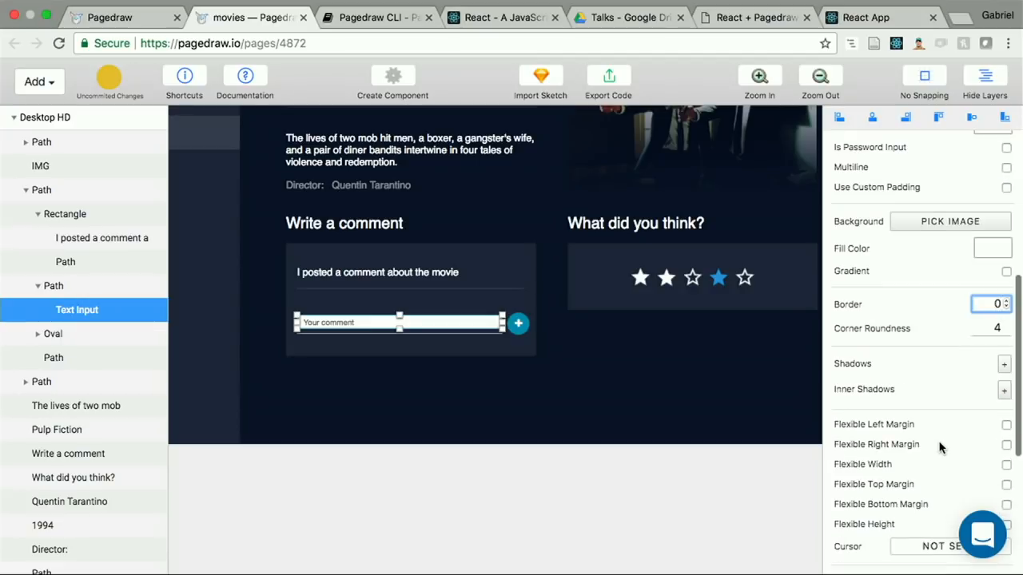
{"action": "left_click", "coordinate": [991, 238]}
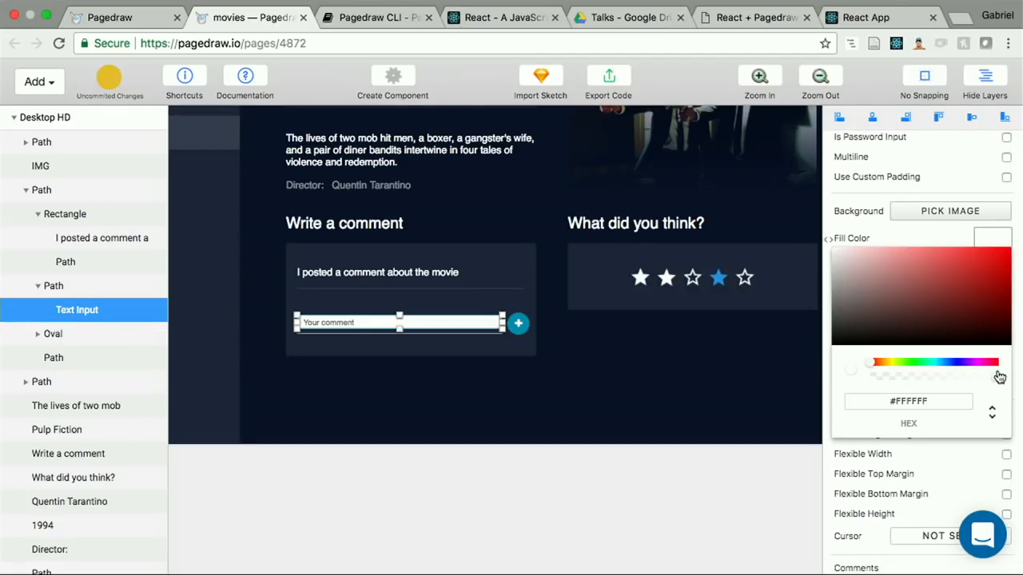
{"action": "left_click_drag", "start_coordinate": [995, 374], "coordinate": [849, 381]}
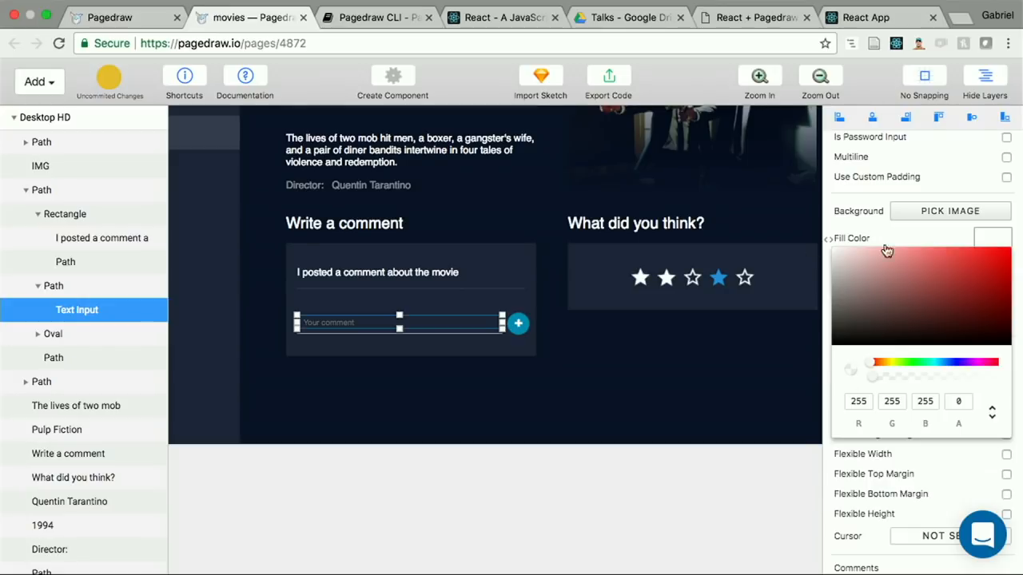
{"action": "left_click", "coordinate": [857, 229]}
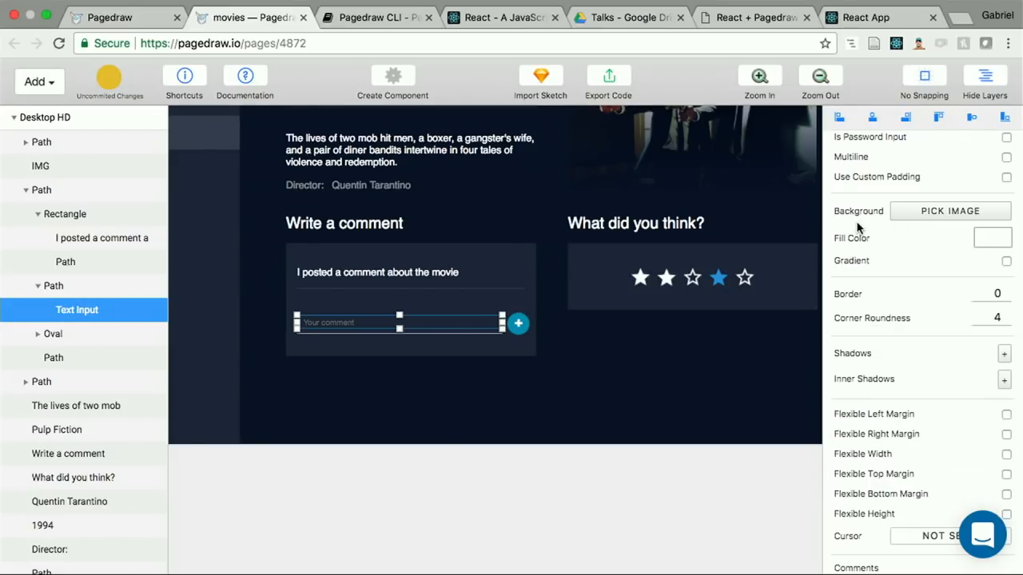
Step: Inspect the font settings of the "Your comment" text in Pulp-Fiction-v2.sketch in Sketch, and return to the Pagedraw design
{"action": "key", "text": "ctrl+Left"}
{"action": "left_click", "coordinate": [817, 542]}
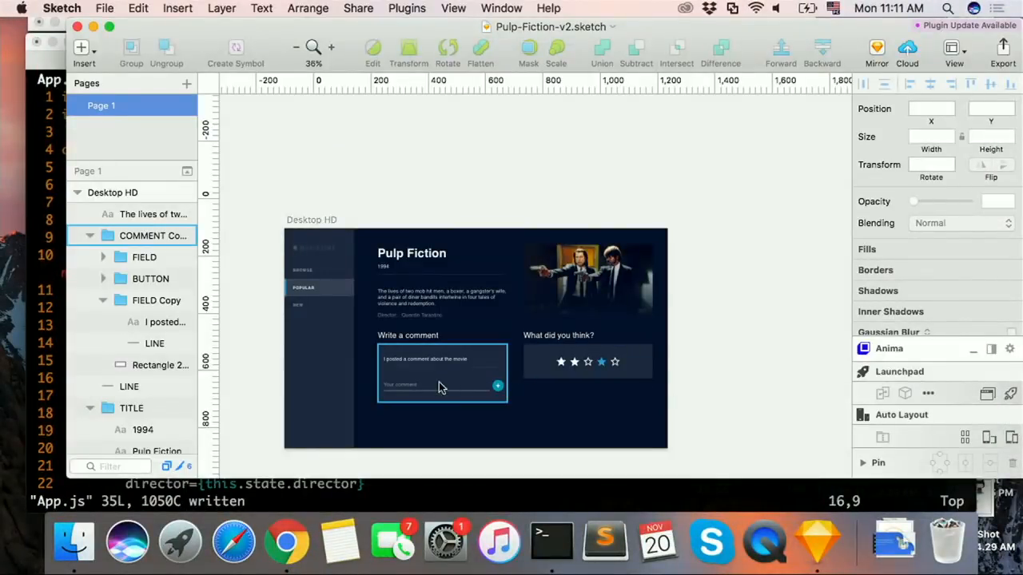
{"action": "double_click", "coordinate": [414, 385]}
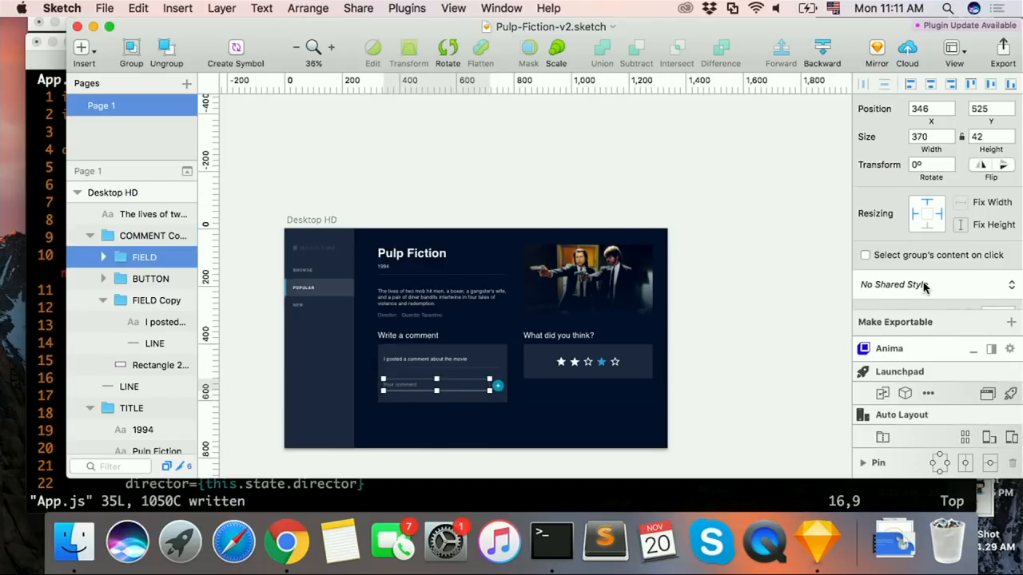
{"action": "scroll", "coordinate": [924, 286], "scroll_direction": "down", "scroll_amount": 2}
{"action": "double_click", "coordinate": [409, 386]}
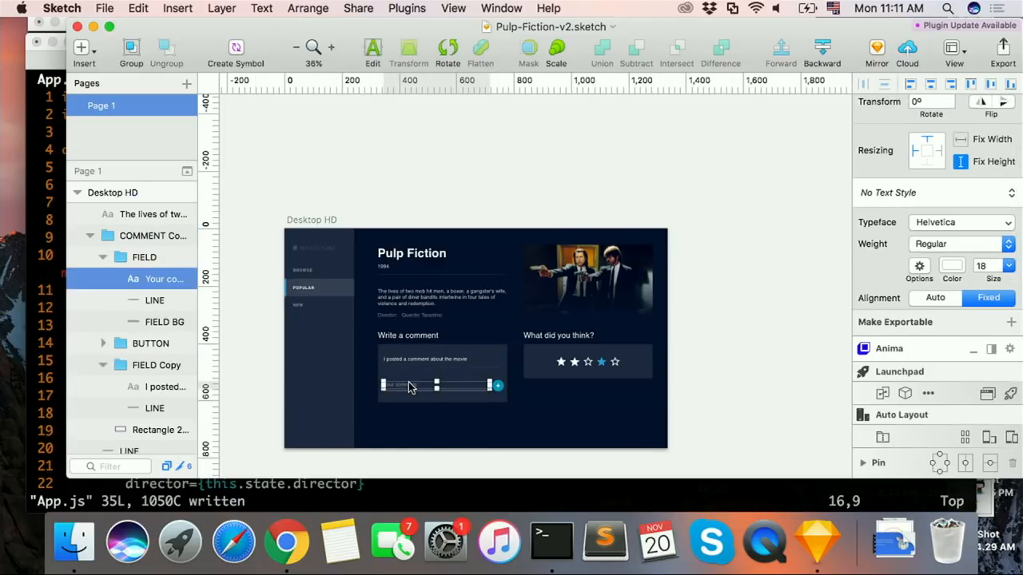
{"action": "key", "text": "ctrl+Right"}
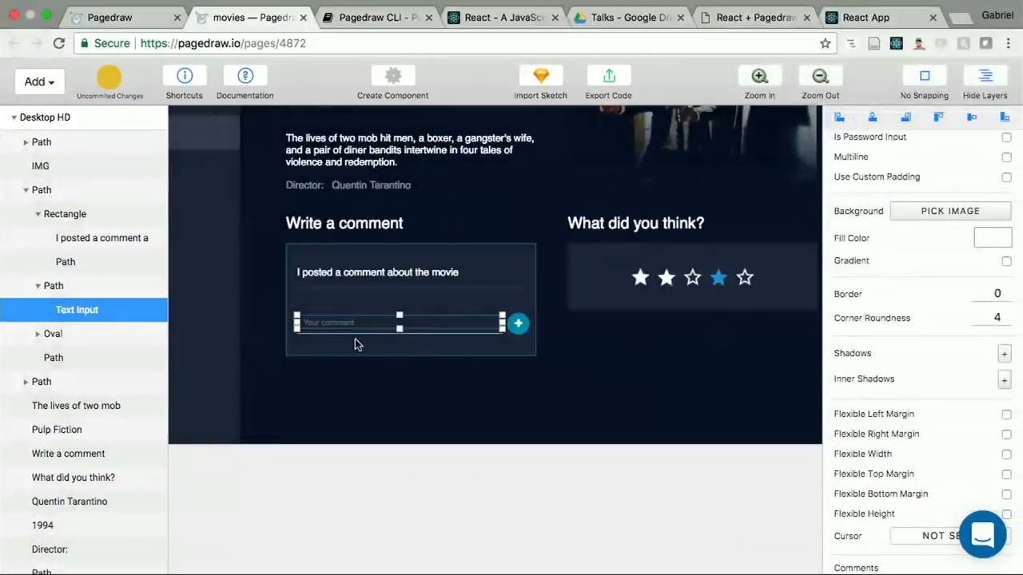
Step: Set the comment text input's font size to 18
{"action": "scroll", "coordinate": [995, 318], "scroll_direction": "up", "scroll_amount": 5}
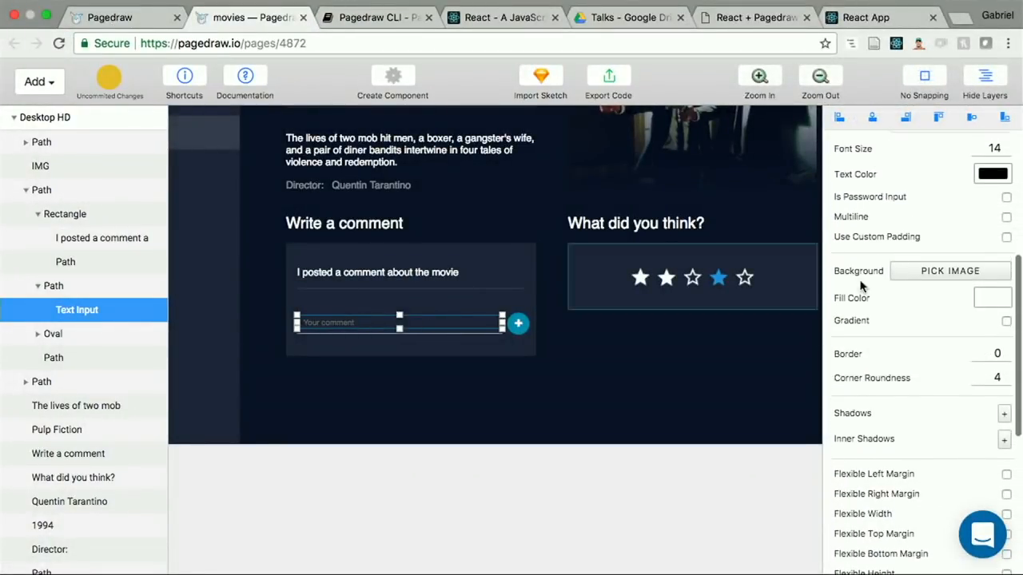
{"action": "scroll", "coordinate": [939, 281], "scroll_direction": "up", "scroll_amount": 1}
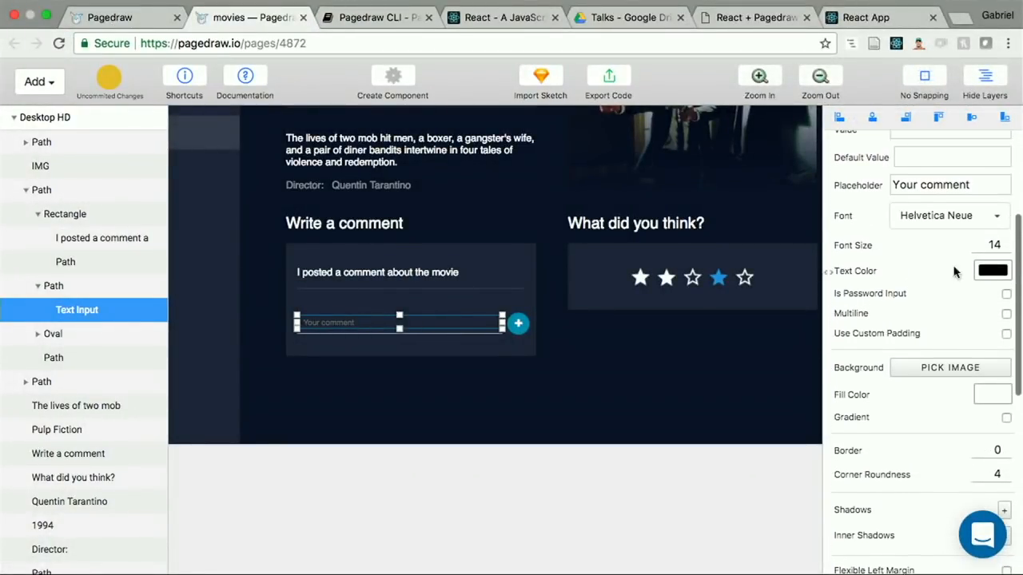
{"action": "left_click", "coordinate": [1008, 243]}
{"action": "left_click", "coordinate": [1008, 243]}
{"action": "left_click", "coordinate": [1007, 243]}
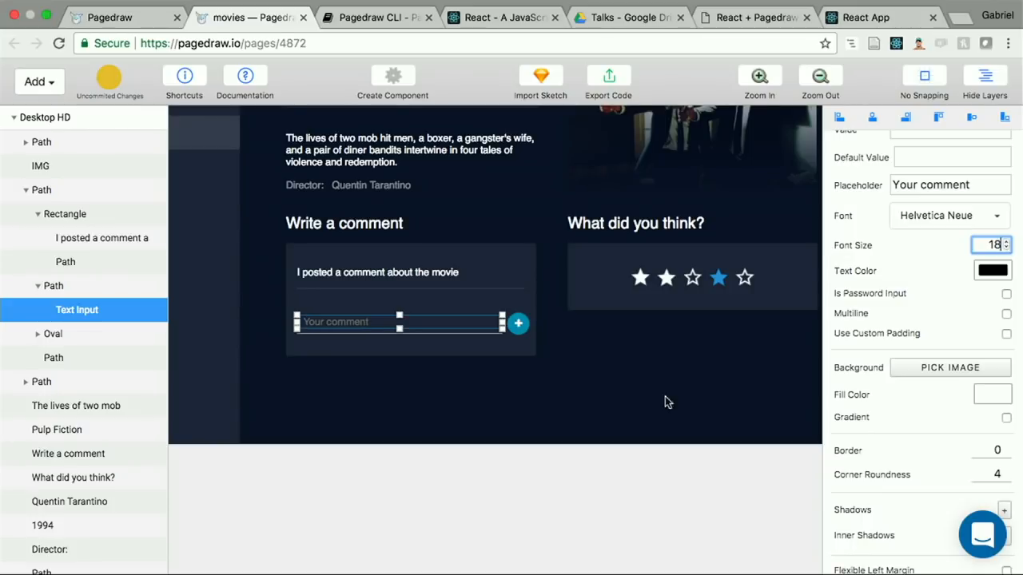
{"action": "left_click", "coordinate": [506, 480]}
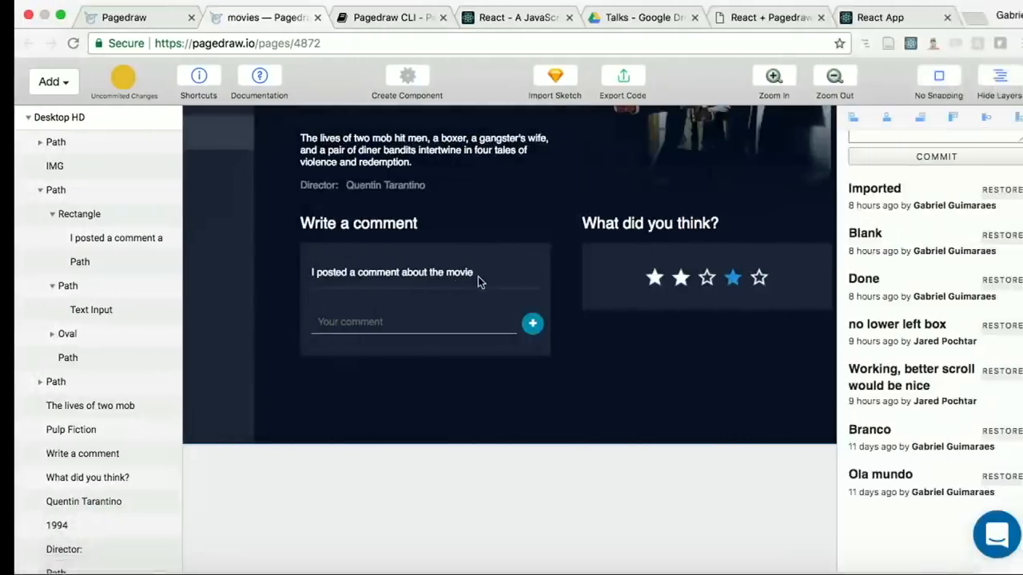
Step: Turn on custom padding for the comment text input, with 0 left and right padding
{"action": "left_click", "coordinate": [379, 321]}
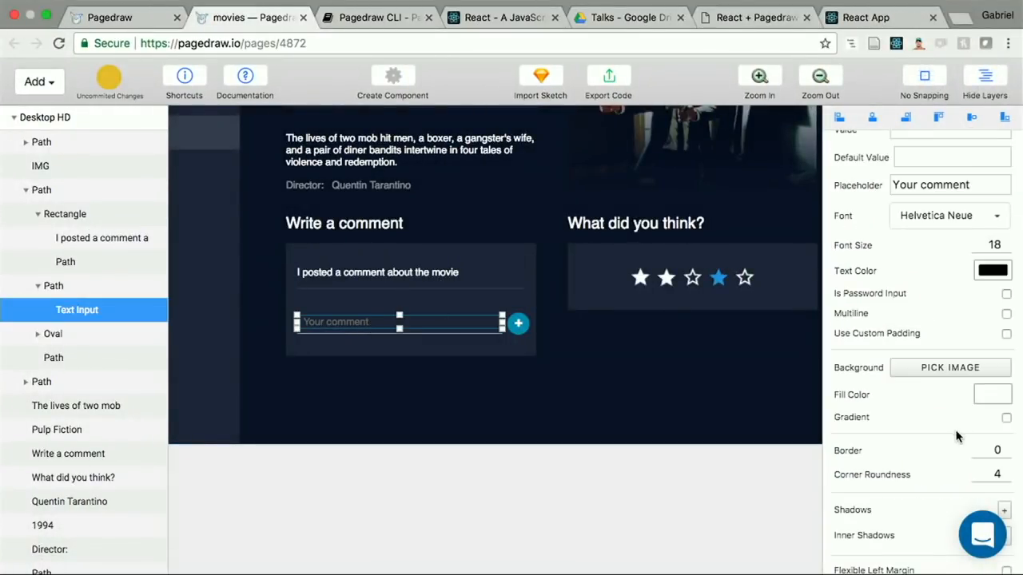
{"action": "left_click", "coordinate": [1006, 334]}
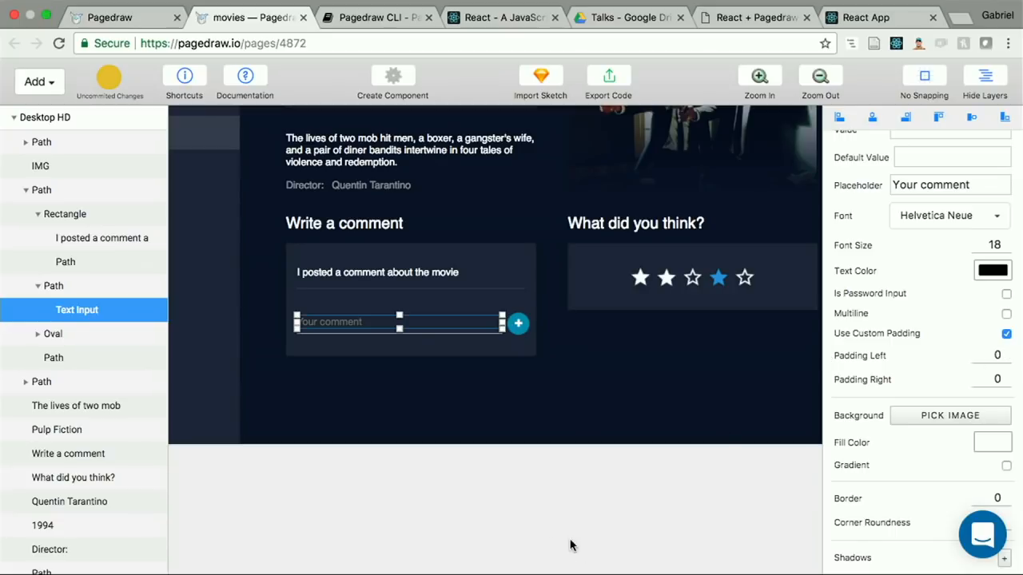
{"action": "left_click", "coordinate": [508, 487]}
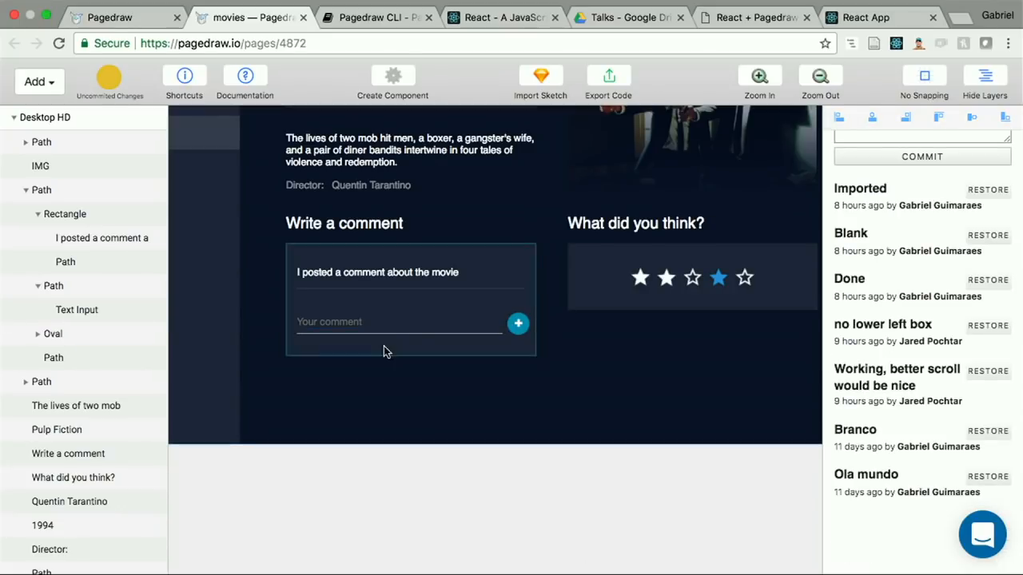
Step: Test the comment field in the React app by entering "Hello!"
{"action": "left_click", "coordinate": [867, 34]}
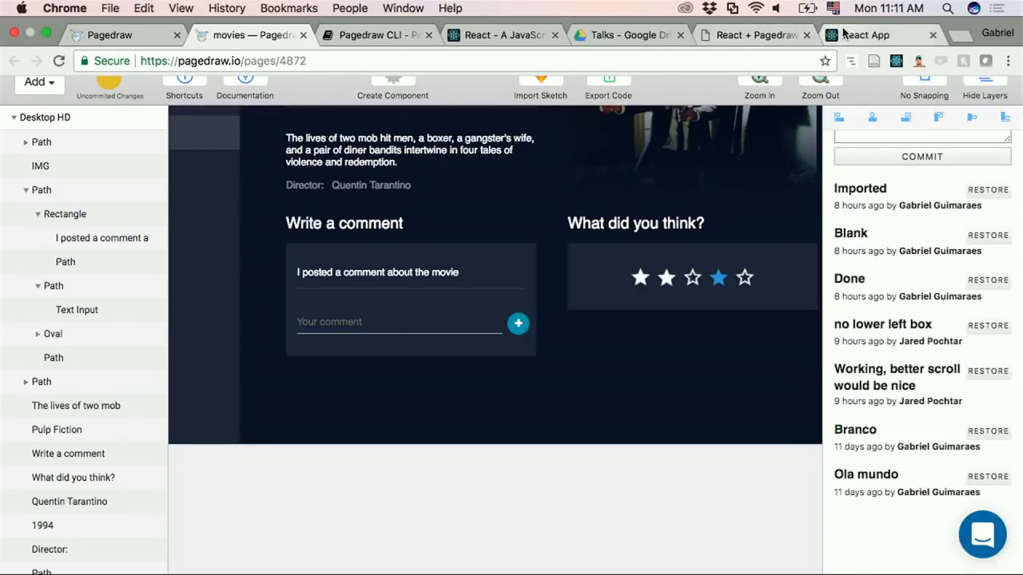
{"action": "scroll", "coordinate": [573, 457], "scroll_direction": "down", "scroll_amount": 5}
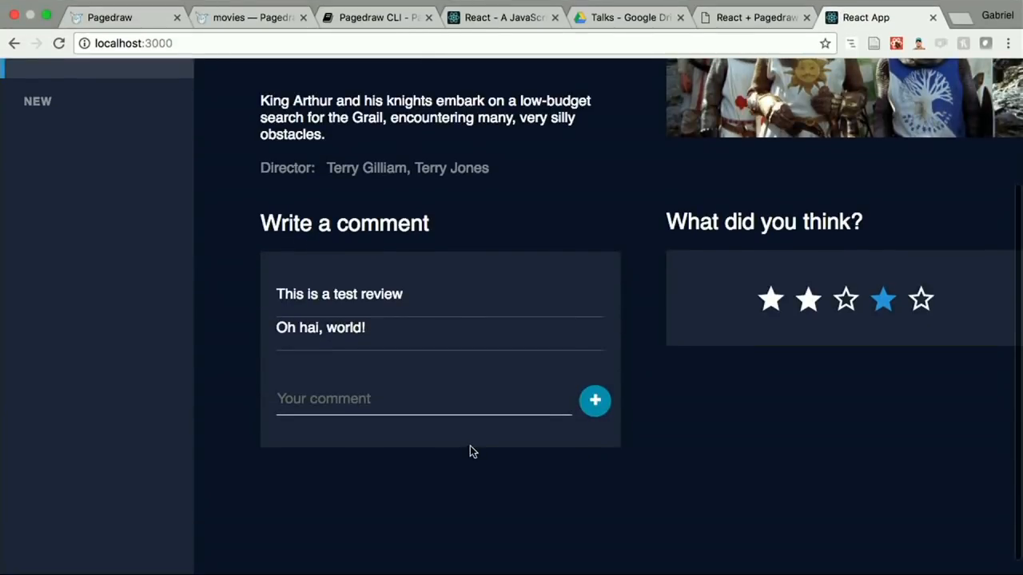
{"action": "left_click", "coordinate": [437, 405]}
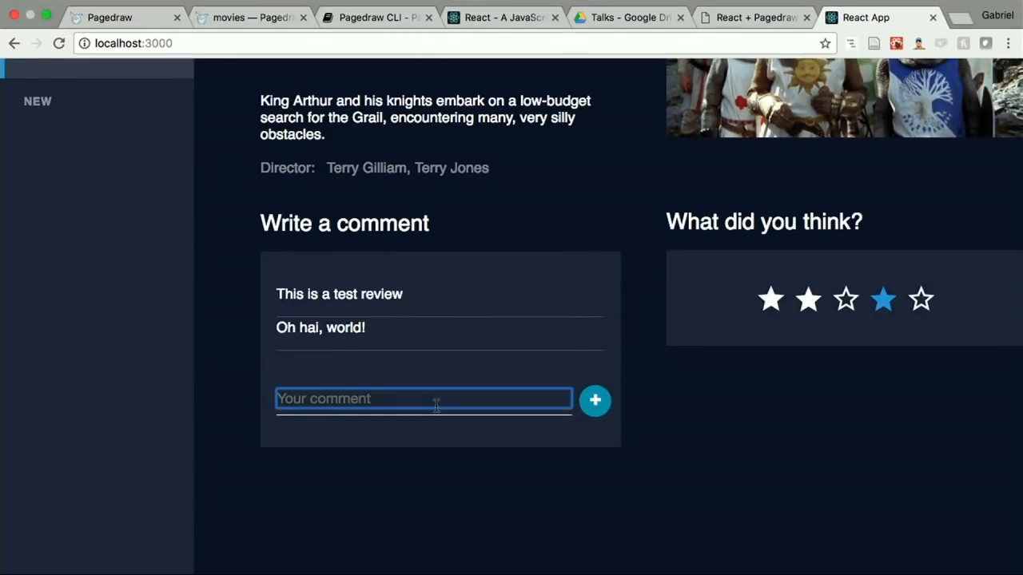
{"action": "type", "text": "Hello!"}
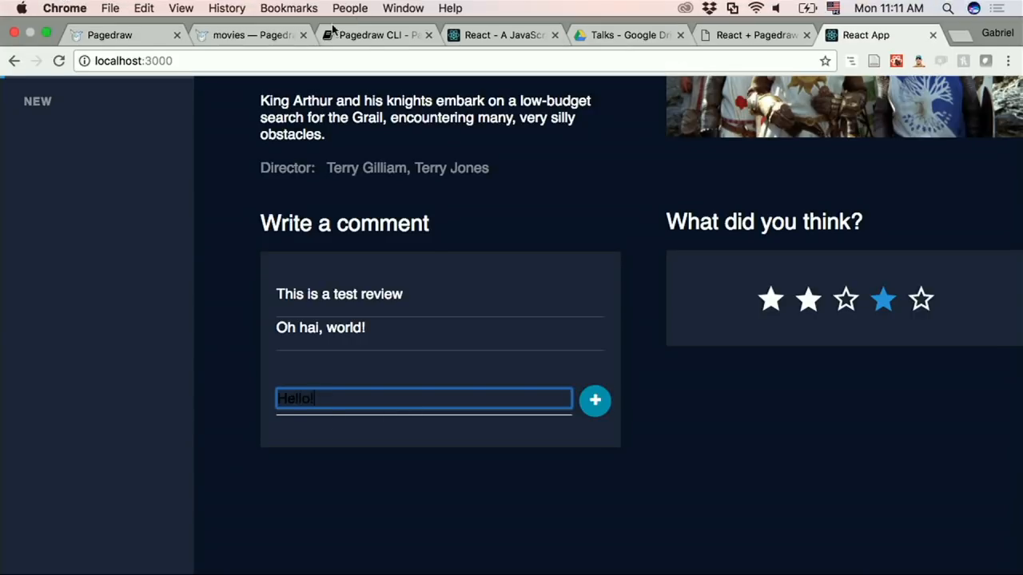
Step: Change the comment text input's text color to white in the Pagedraw movies design
{"action": "left_click", "coordinate": [272, 36]}
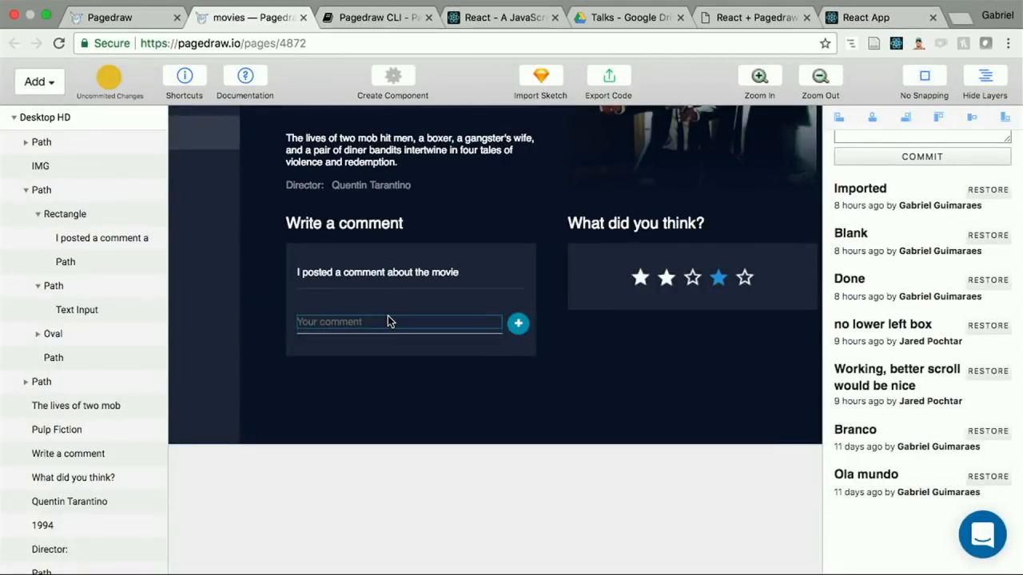
{"action": "left_click", "coordinate": [409, 322]}
{"action": "left_click", "coordinate": [995, 279]}
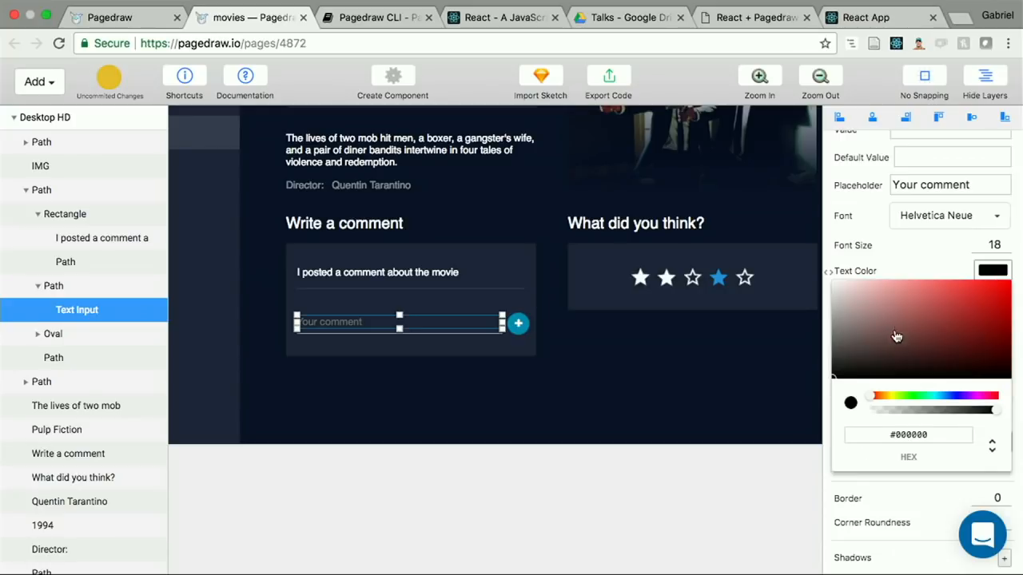
{"action": "left_click_drag", "start_coordinate": [896, 335], "coordinate": [829, 285]}
{"action": "left_click", "coordinate": [826, 285]}
Step: Check the text color in the React app by adding "asdfs dfsd fsad fs" to the comment field, and clear the field
{"action": "left_click", "coordinate": [919, 13]}
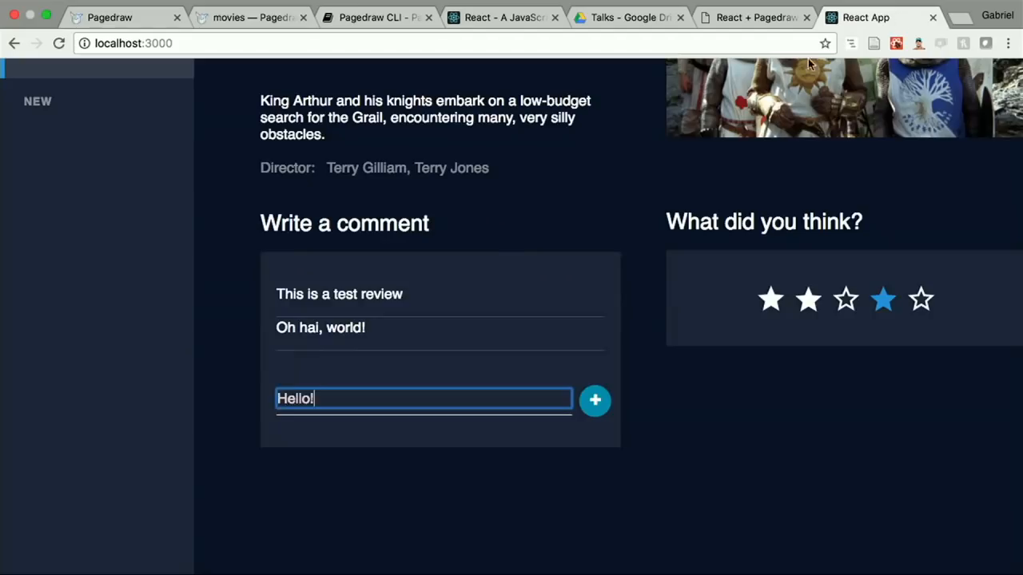
{"action": "type", "text": "asdfs dfsd fsad fs"}
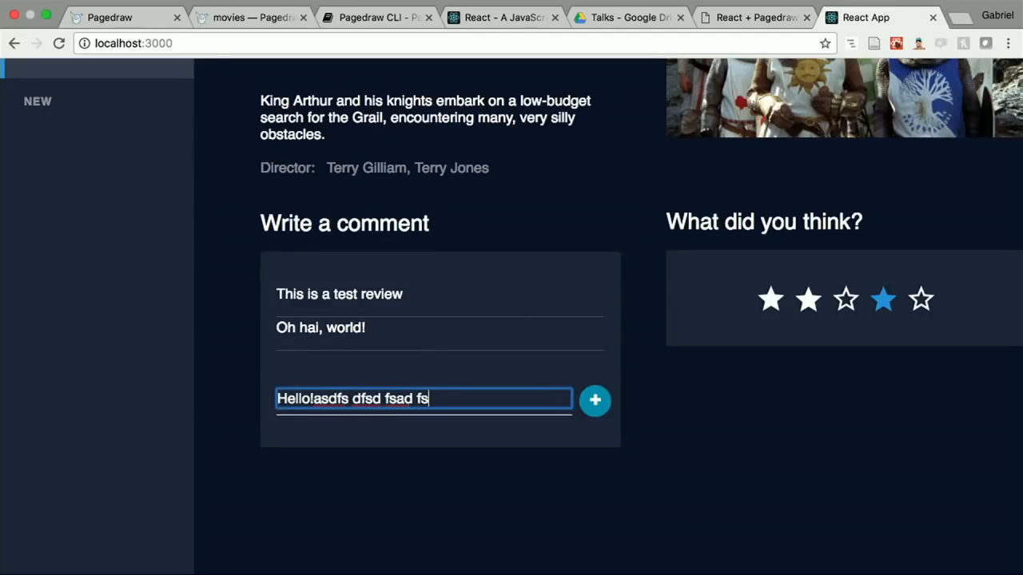
{"action": "key", "text": "ctrl+a"}
{"action": "key", "text": "BackSpace"}
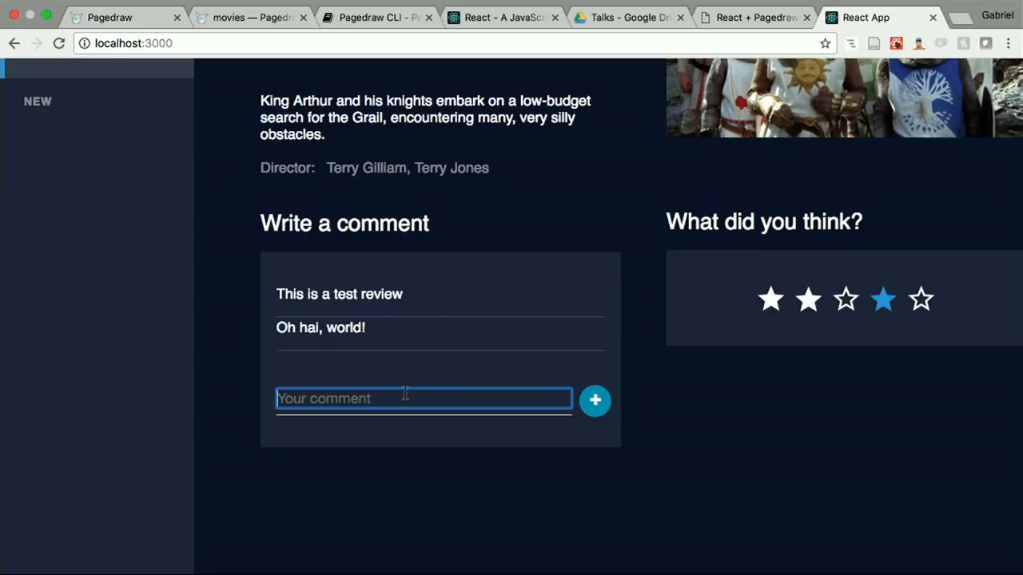
Step: Enter "asdfdsf asdf" in the React app's comment field and try to submit it
{"action": "type", "text": "asdfdsf asdf"}
{"action": "left_click", "coordinate": [592, 405]}
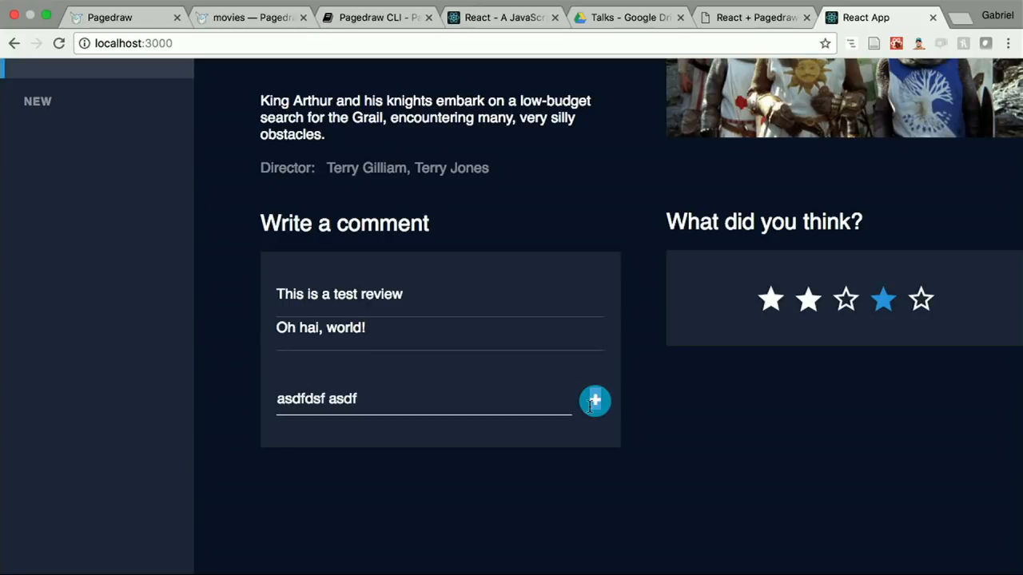
{"action": "scroll", "coordinate": [592, 405], "scroll_direction": "up", "scroll_amount": 1}
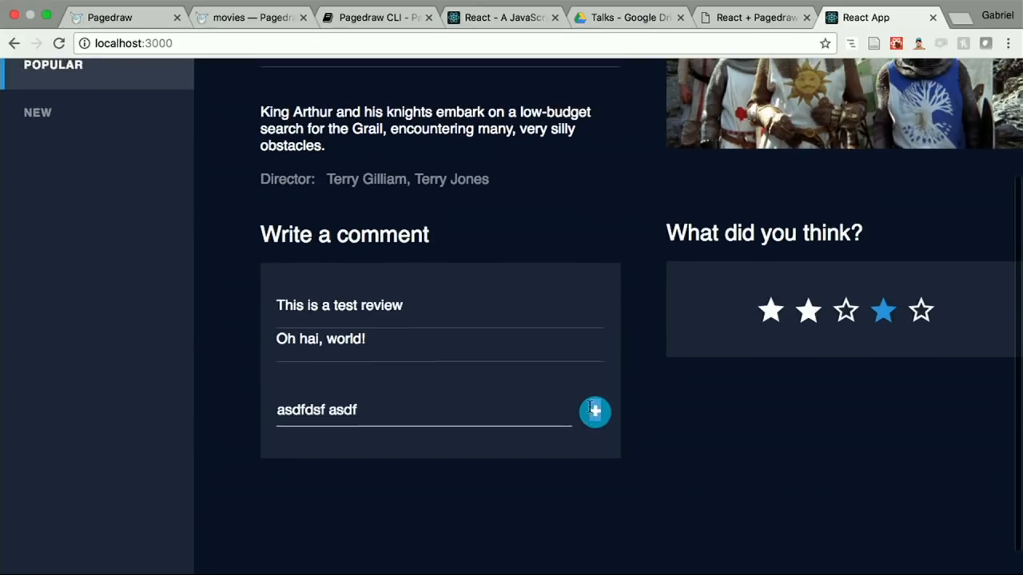
{"action": "scroll", "coordinate": [437, 501], "scroll_direction": "up", "scroll_amount": 2}
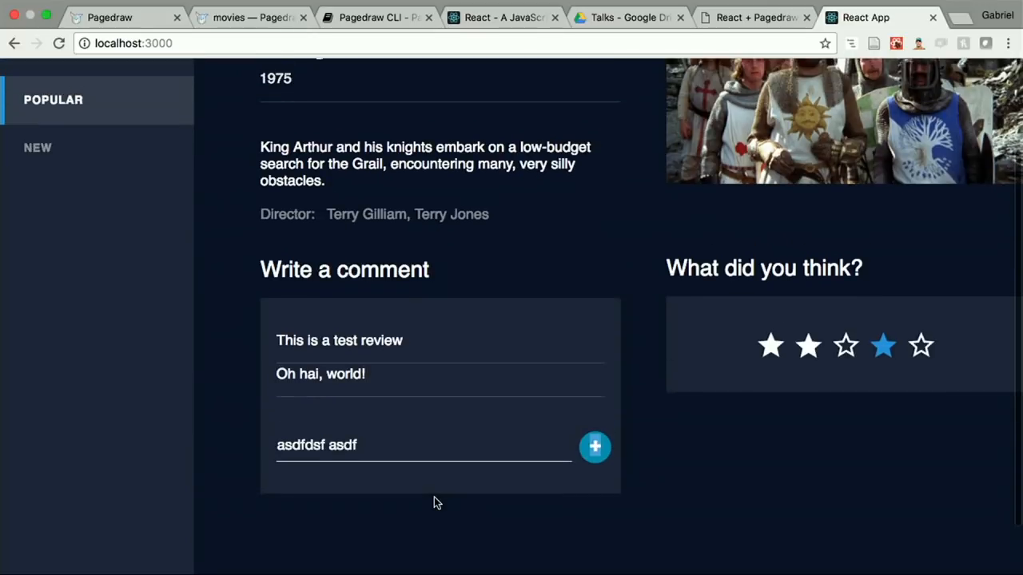
Step: Test the comment field further by appending "lkasdjfksaflksaljksajk asdjkasdlf", and clear the whole field
{"action": "left_click", "coordinate": [380, 453]}
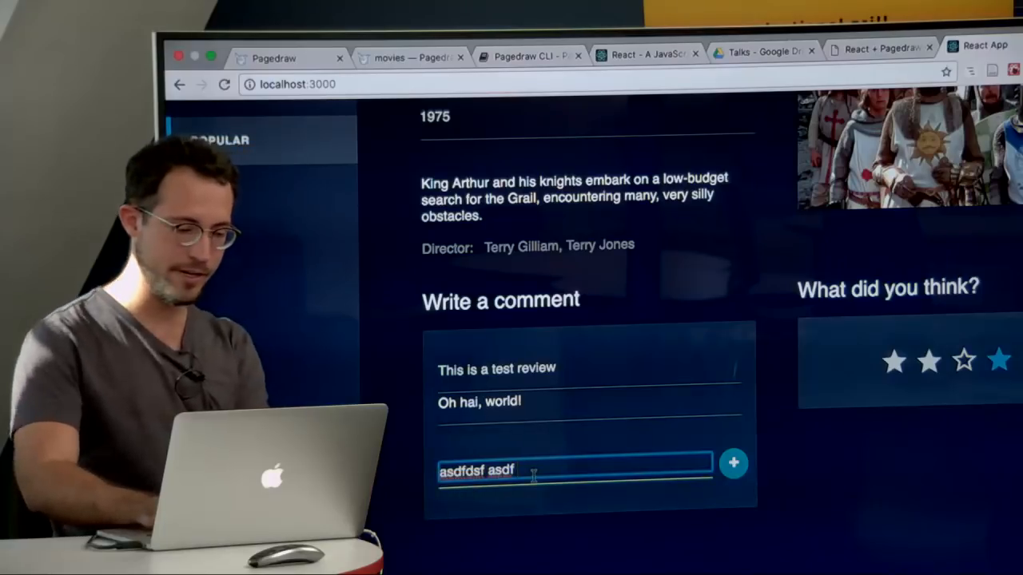
{"action": "type", "text": "lkasdjfksaflksaljksajk asdjkasdlf"}
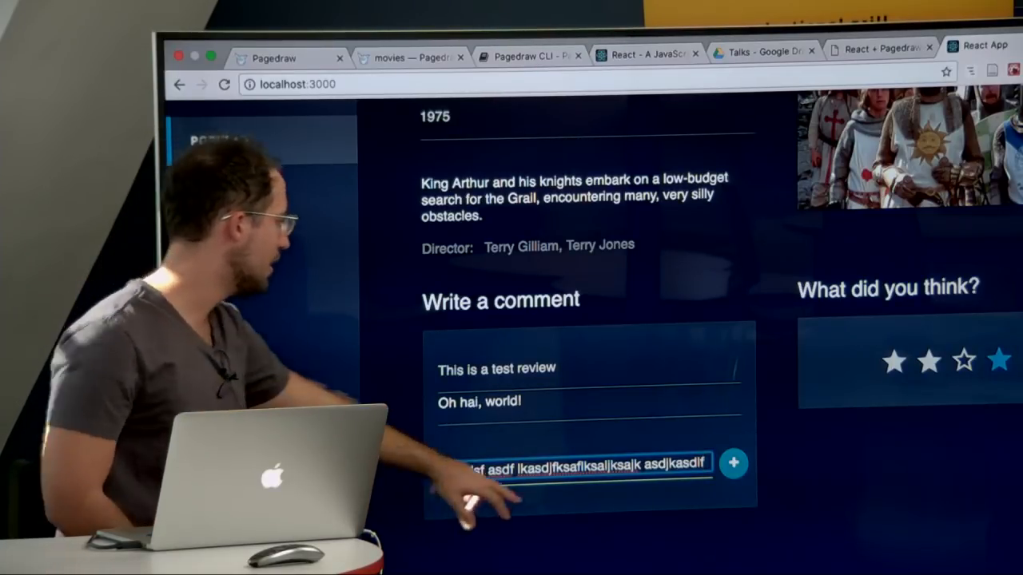
{"action": "key", "text": "BackSpace"}
{"action": "key", "text": "BackSpace"}
{"action": "key", "text": "BackSpace"}
{"action": "key", "text": "BackSpace"}
{"action": "key", "text": "BackSpace"}
{"action": "key", "text": "BackSpace"}
{"action": "key", "text": "BackSpace"}
{"action": "key", "text": "BackSpace"}
{"action": "key", "text": "BackSpace"}
{"action": "key", "text": "BackSpace"}
{"action": "key", "text": "BackSpace"}
{"action": "key", "text": "BackSpace"}
{"action": "key", "text": "BackSpace"}
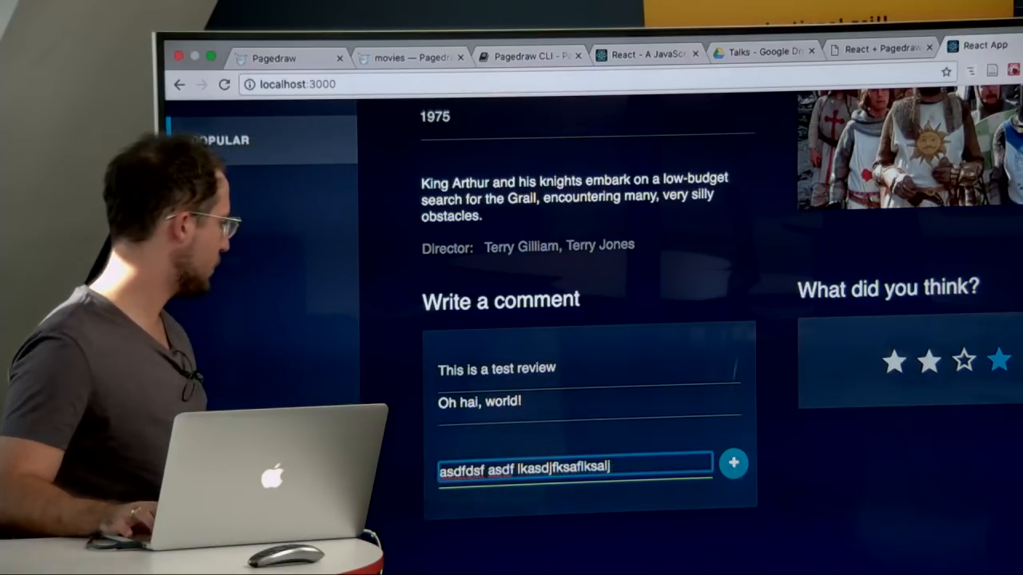
{"action": "key", "text": "BackSpace"}
{"action": "key", "text": "BackSpace"}
{"action": "key", "text": "BackSpace"}
{"action": "key", "text": "BackSpace"}
{"action": "key", "text": "BackSpace"}
{"action": "key", "text": "BackSpace"}
{"action": "key", "text": "BackSpace"}
{"action": "key", "text": "BackSpace"}
{"action": "key", "text": "BackSpace"}
{"action": "key", "text": "BackSpace"}
{"action": "key", "text": "BackSpace"}
{"action": "key", "text": "BackSpace"}
{"action": "key", "text": "BackSpace"}
{"action": "key", "text": "BackSpace"}
{"action": "key", "text": "BackSpace"}
{"action": "key", "text": "BackSpace"}
{"action": "key", "text": "BackSpace"}
{"action": "key", "text": "BackSpace"}
{"action": "key", "text": "BackSpace"}
{"action": "key", "text": "BackSpace"}
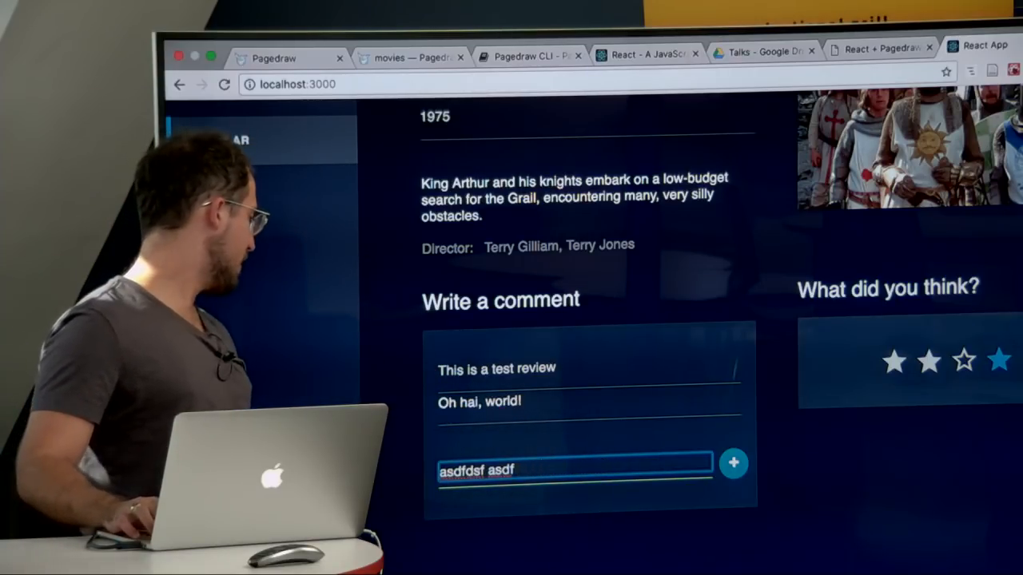
{"action": "key", "text": "BackSpace"}
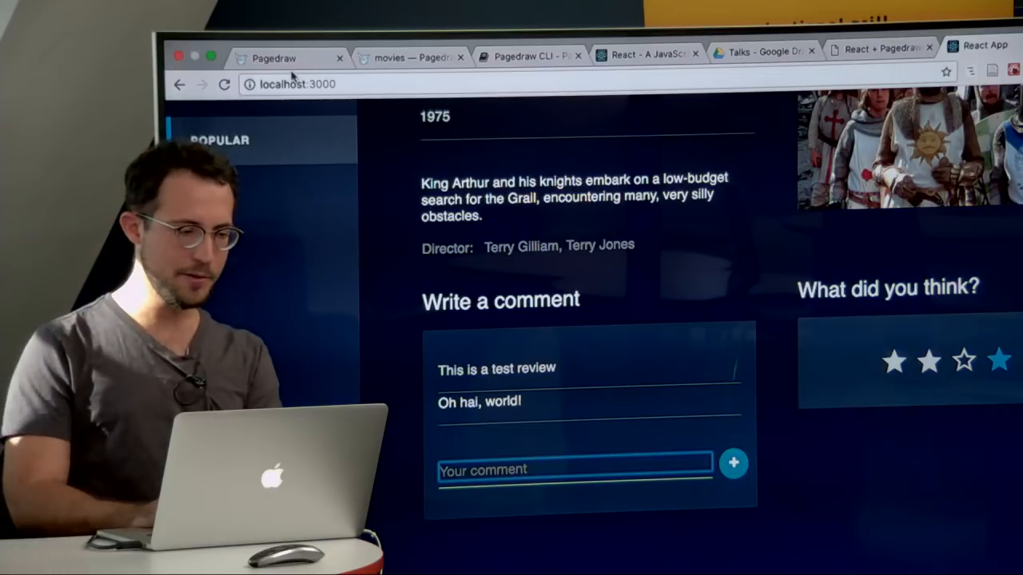
Step: Switch to the terminal and add commentBeingTyped: '' after the reviews list in the state of App.js
{"action": "left_click", "coordinate": [297, 64]}
{"action": "left_click", "coordinate": [389, 60]}
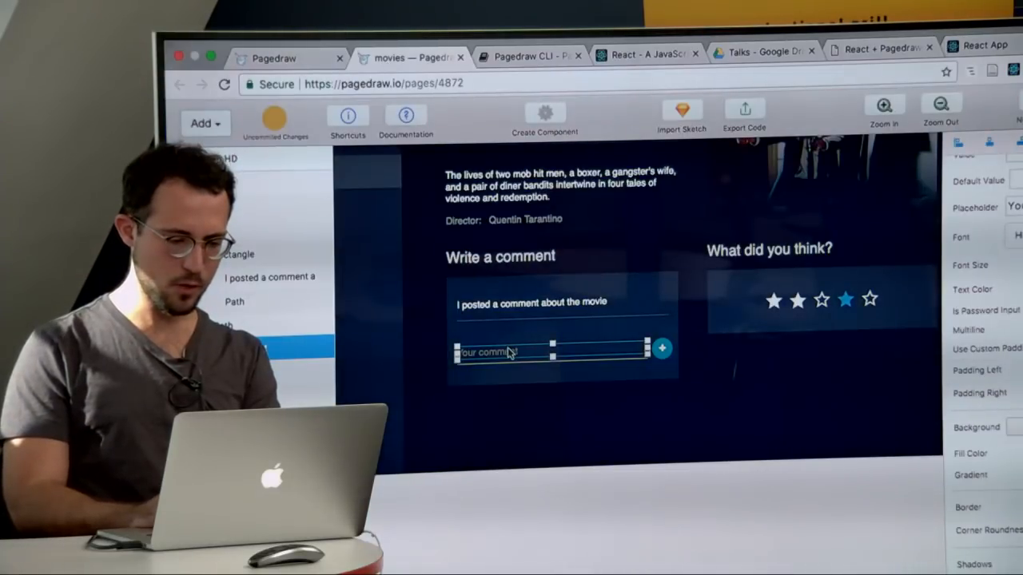
{"action": "key", "text": "ctrl+Left"}
{"action": "left_click", "coordinate": [694, 551]}
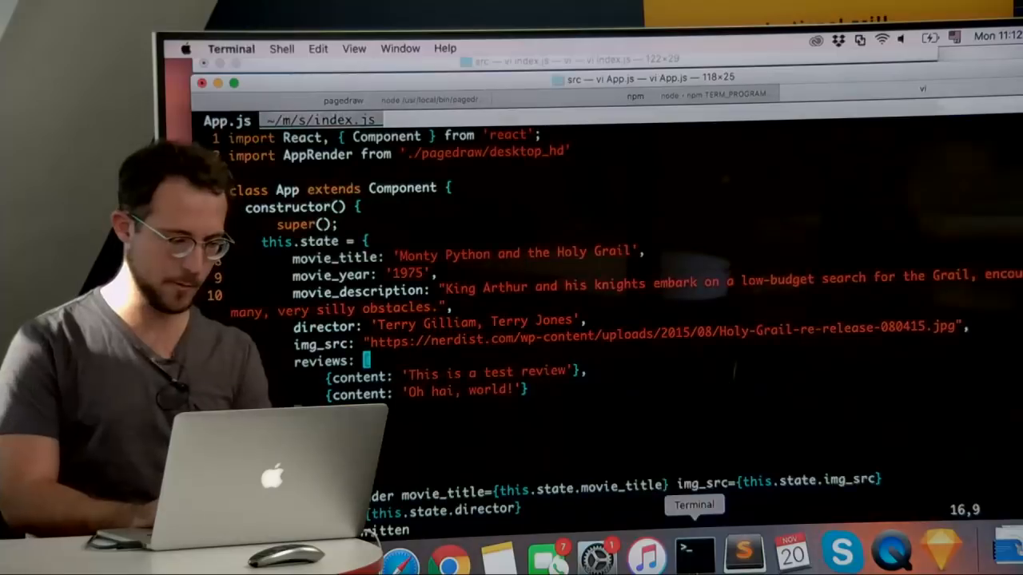
{"action": "key", "text": "j"}
{"action": "type", "text": "ka"}
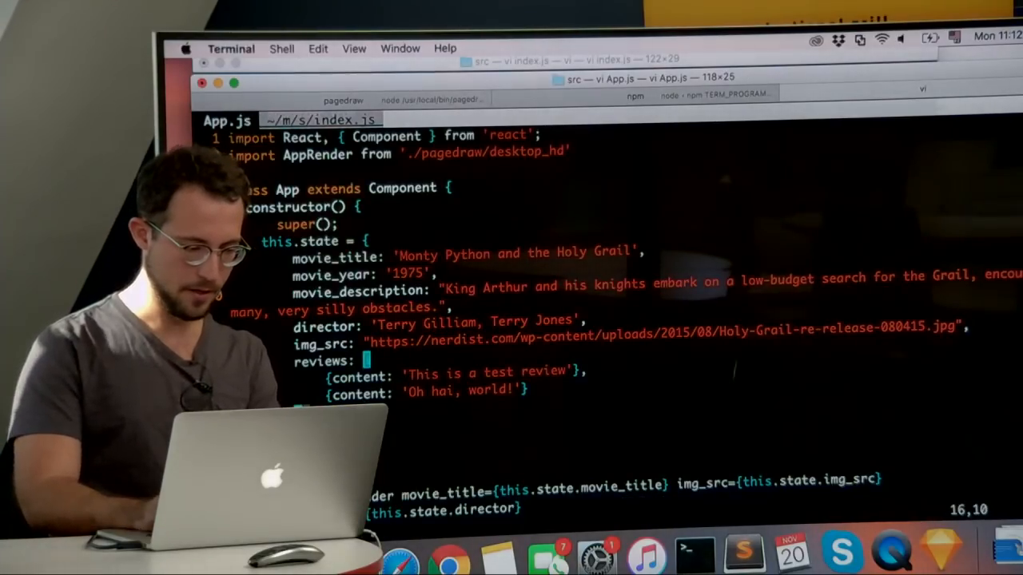
{"action": "type", "text": ","}
{"action": "key", "text": "Return"}
{"action": "type", "text": "commentBeingTyped"}
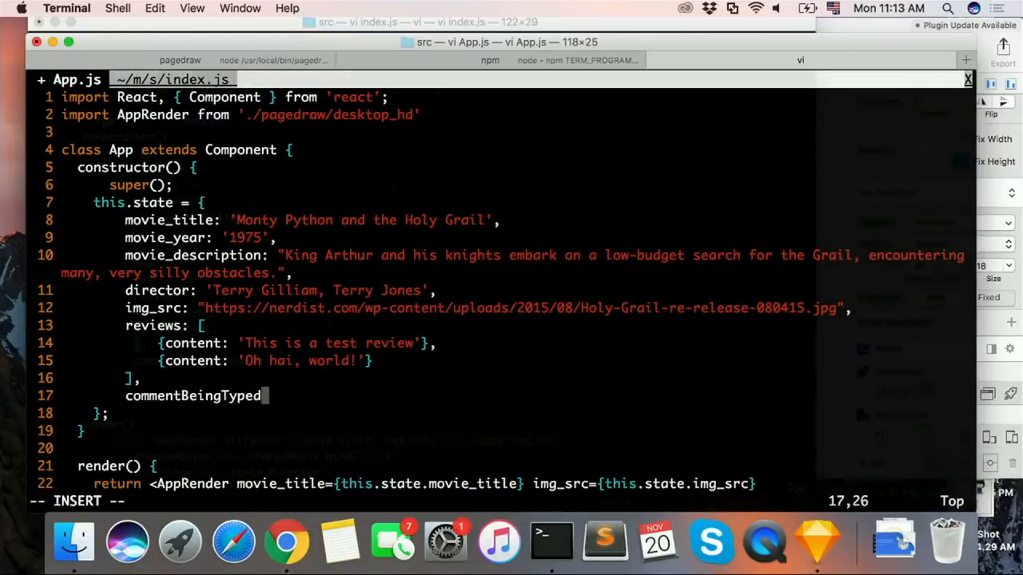
{"action": "type", "text": ": '':"}
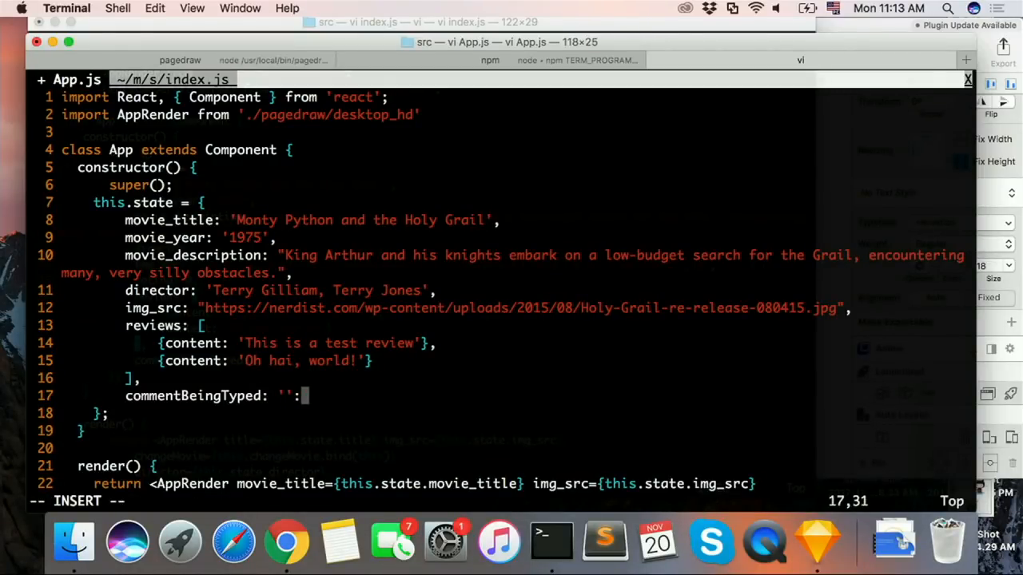
{"action": "key", "text": "BackSpace"}
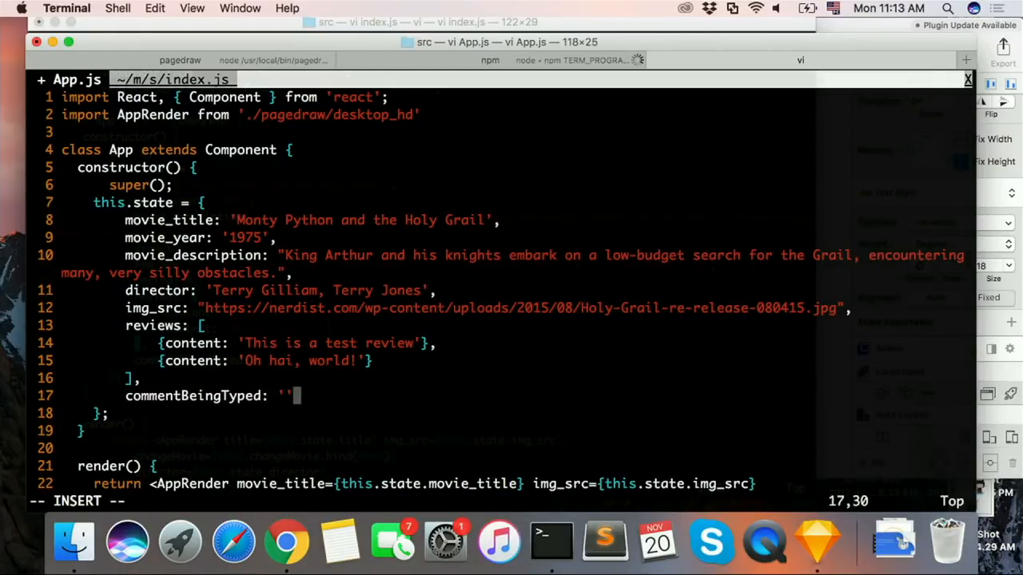
{"action": "key", "text": "Escape"}
Step: Pass commentBeingTyped={this.state.commentBeingTyped} to AppRender below the reviews prop in render(), and save App.js
{"action": "key", "text": "j"}
{"action": "key", "text": "j"}
{"action": "key", "text": "j"}
{"action": "key", "text": "j"}
{"action": "key", "text": "j"}
{"action": "key", "text": "j"}
{"action": "key", "text": "j"}
{"action": "key", "text": "j"}
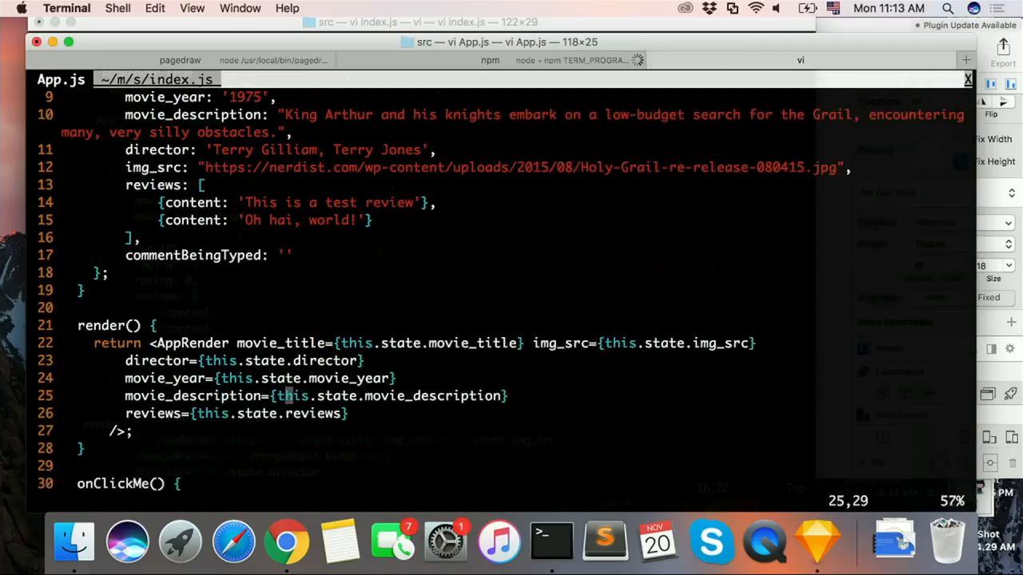
{"action": "key", "text": "j"}
{"action": "key", "text": "j"}
{"action": "key", "text": "j"}
{"action": "key", "text": "k"}
{"action": "key", "text": "k"}
{"action": "key", "text": "k"}
{"action": "key", "text": "k"}
{"action": "key", "text": "j"}
{"action": "key", "text": "j"}
{"action": "type", "text": "o  "}
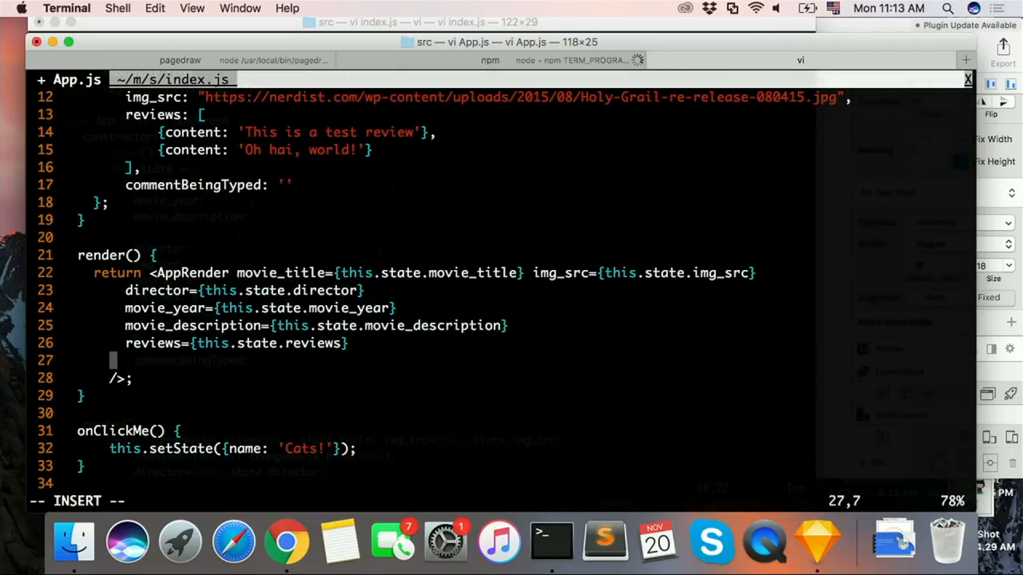
{"action": "type", "text": "comment"}
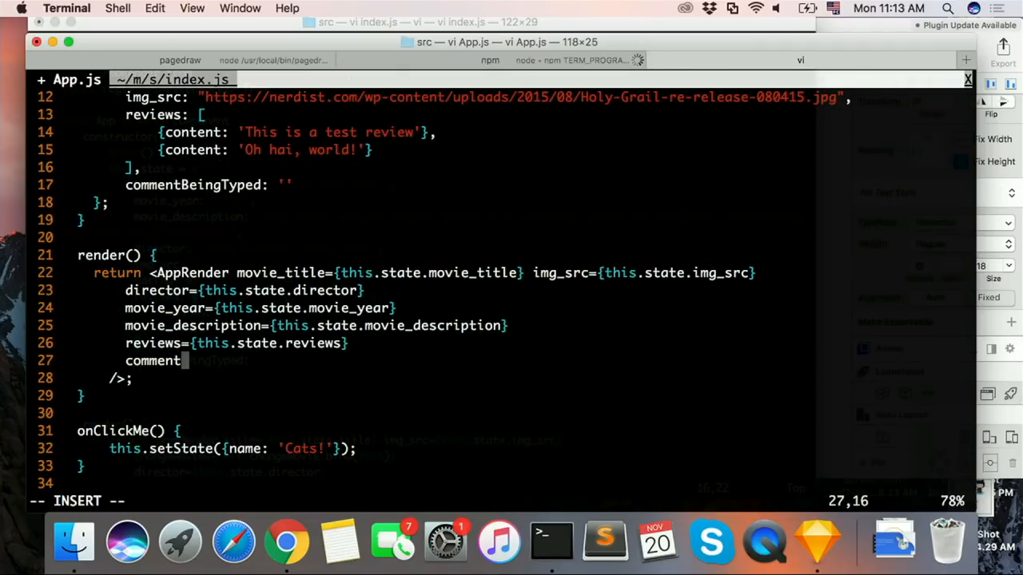
{"action": "type", "text": "BeingTyped="}
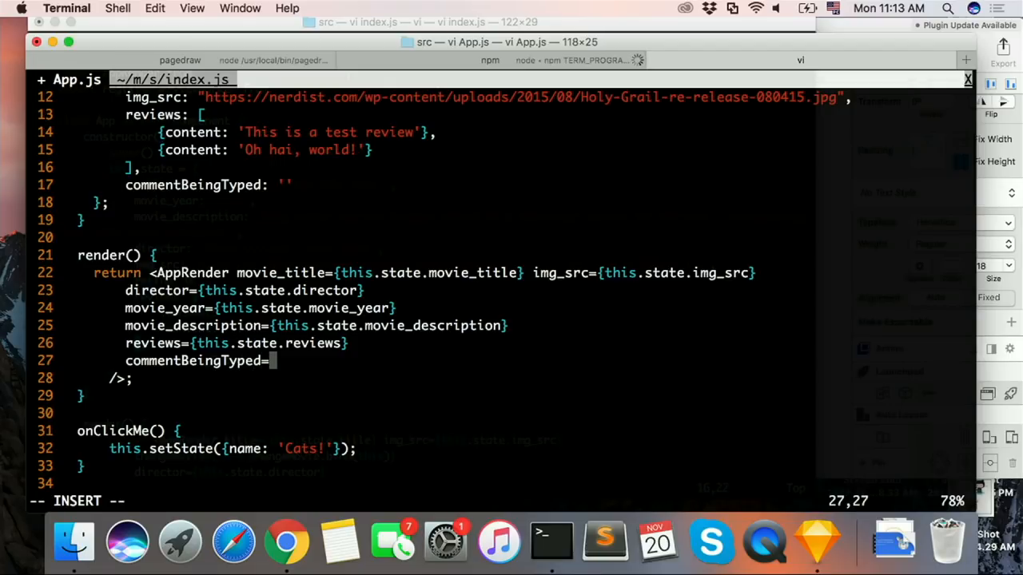
{"action": "type", "text": "{this.state.c"}
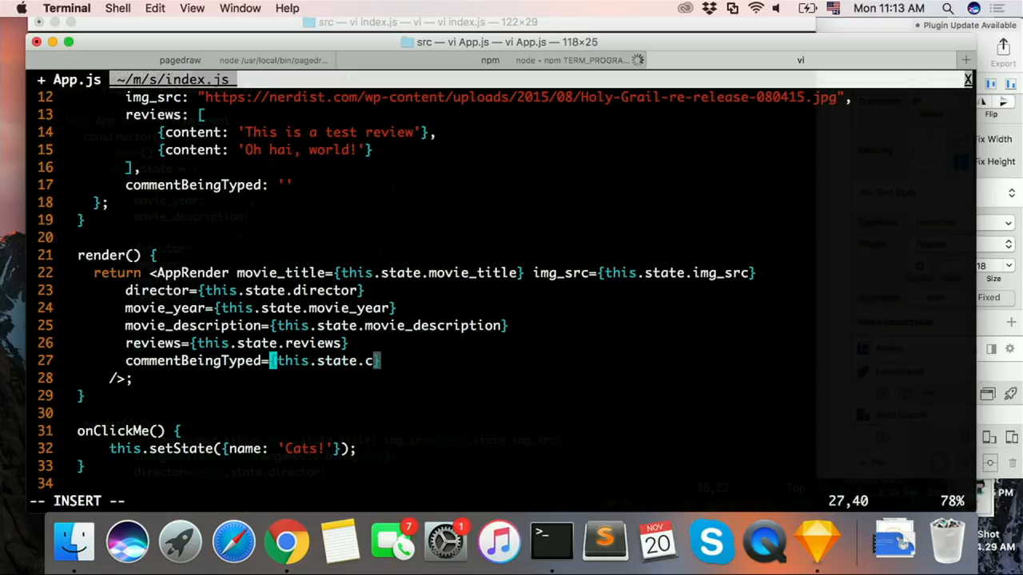
{"action": "type", "text": "ommentBeingTyped"}
{"action": "key", "text": "Escape"}
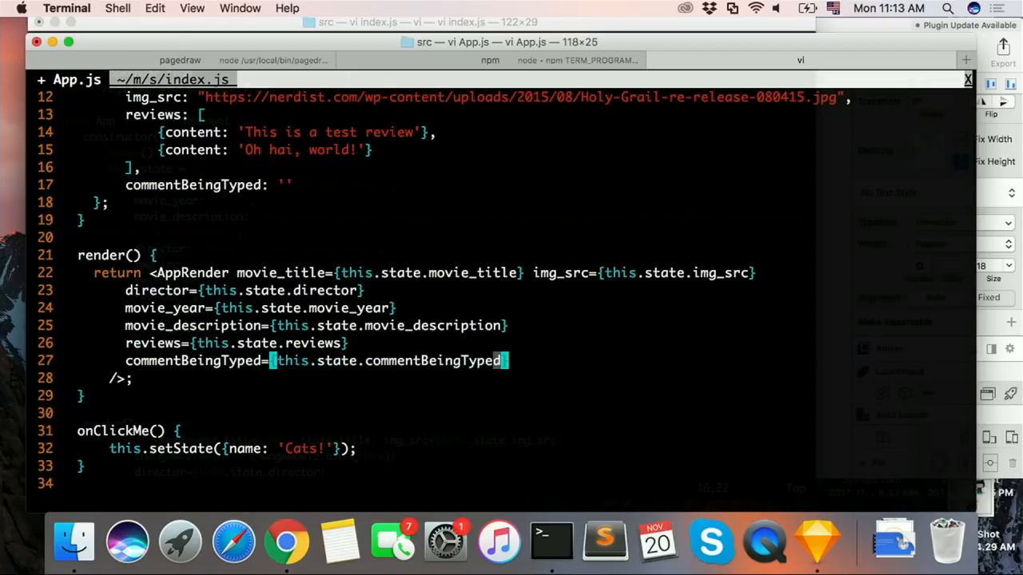
{"action": "type", "text": ":w"}
{"action": "key", "text": "Return"}
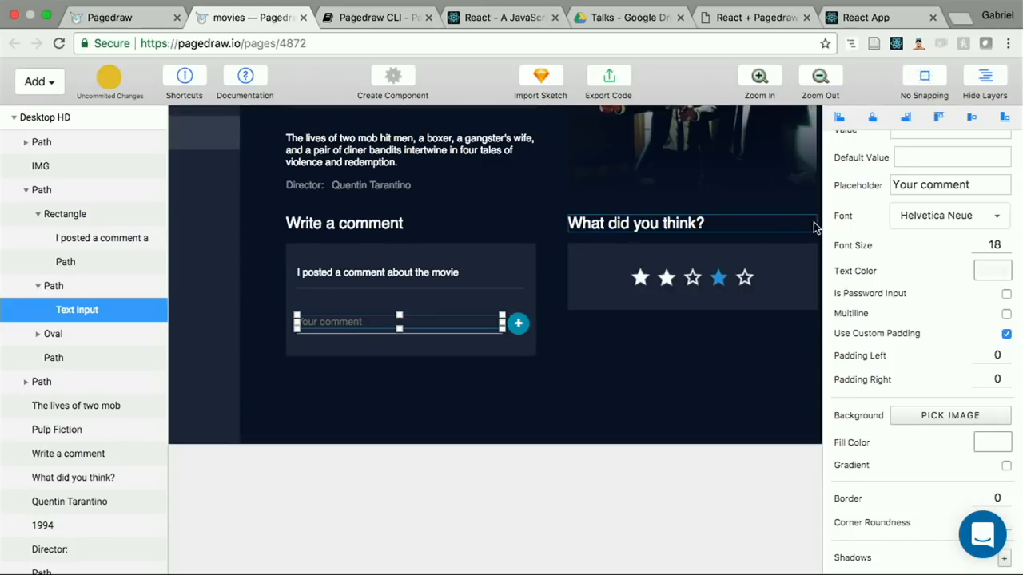
Step: Make the Value property of the comment text input dynamic in the Pagedraw movies design
{"action": "scroll", "coordinate": [883, 215], "scroll_direction": "up", "scroll_amount": 3}
{"action": "left_click", "coordinate": [877, 216]}
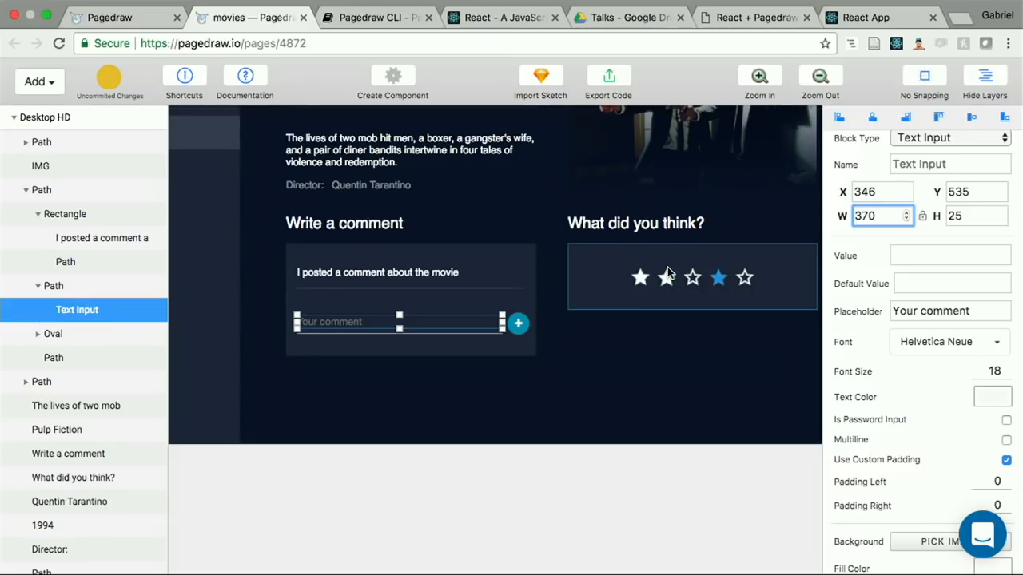
{"action": "scroll", "coordinate": [667, 267], "scroll_direction": "up", "scroll_amount": 2}
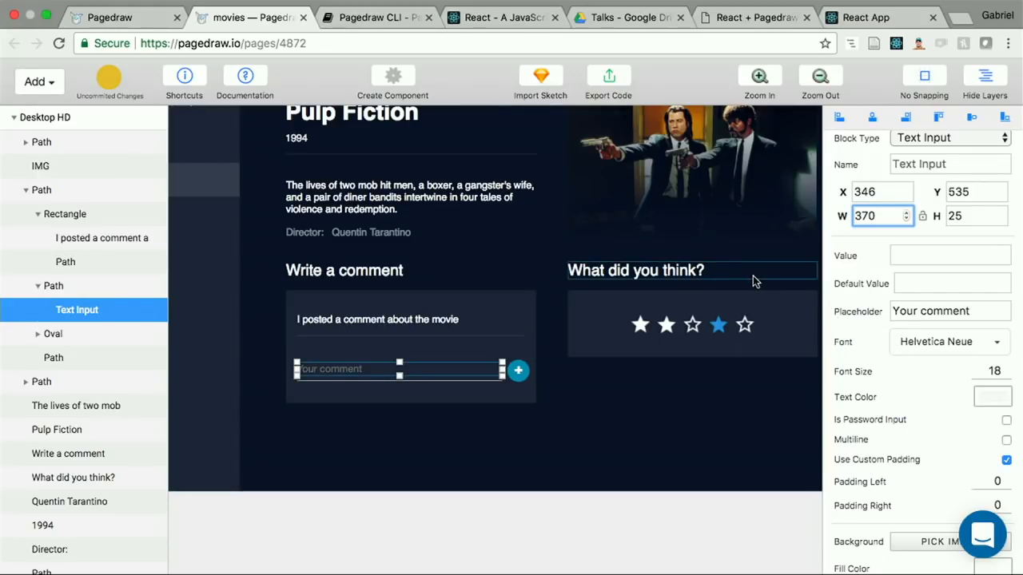
{"action": "left_click", "coordinate": [828, 259]}
{"action": "scroll", "coordinate": [828, 259], "scroll_direction": "up", "scroll_amount": 3}
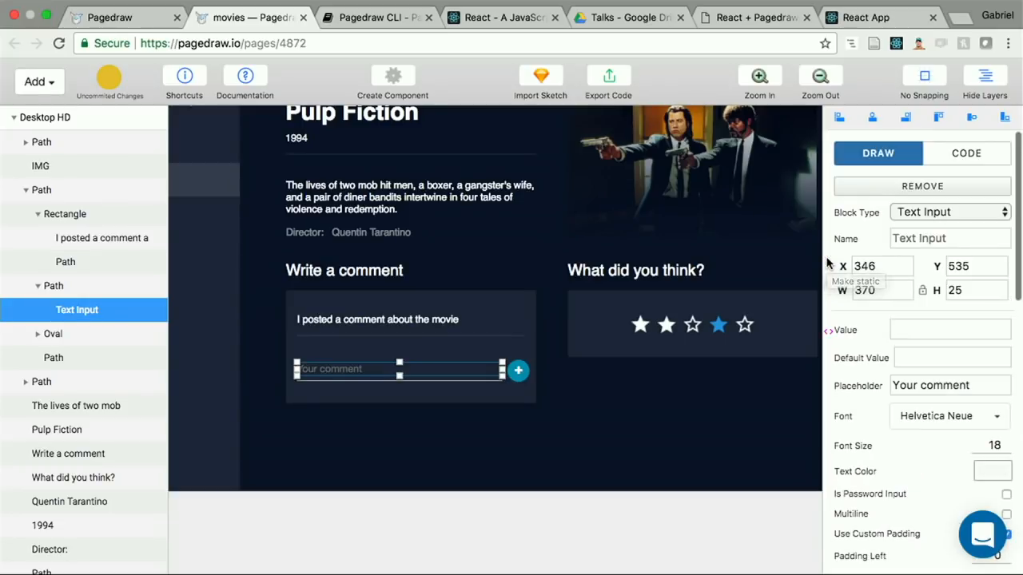
Step: Bind the text input's dynamic Value to this.props.commentBeingTyped in the Pagedraw code settings
{"action": "left_click", "coordinate": [951, 149]}
{"action": "scroll", "coordinate": [911, 304], "scroll_direction": "down", "scroll_amount": 5}
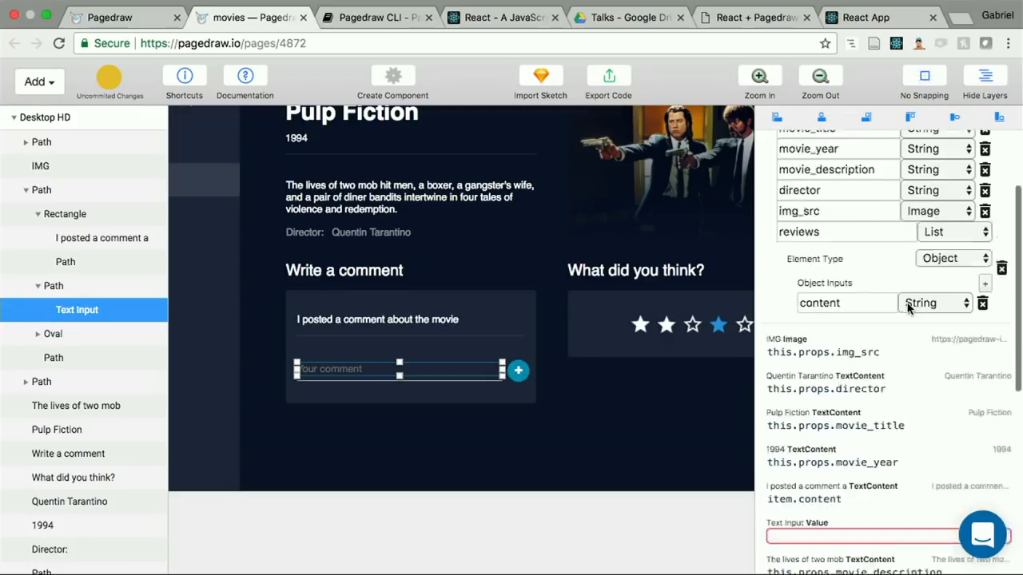
{"action": "scroll", "coordinate": [908, 308], "scroll_direction": "down", "scroll_amount": 1}
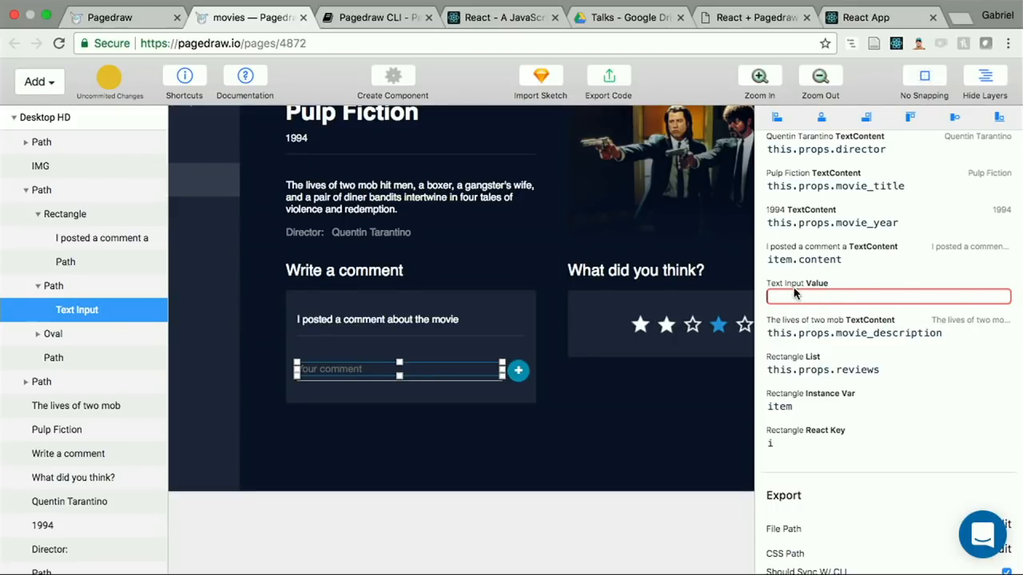
{"action": "type", "text": "this.sprops"}
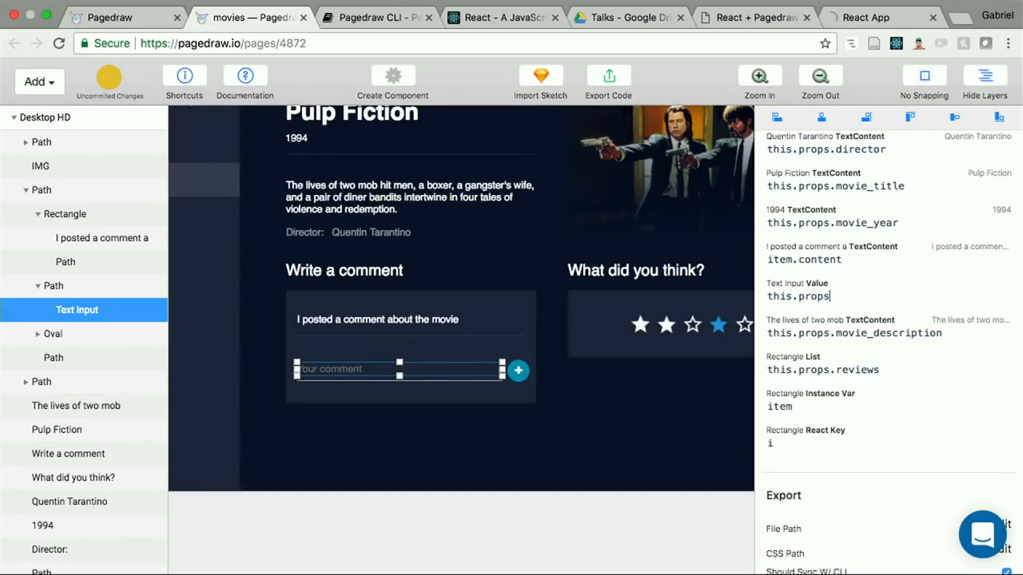
{"action": "type", "text": ".comen"}
{"action": "type", "text": "ntBeingTupe"}
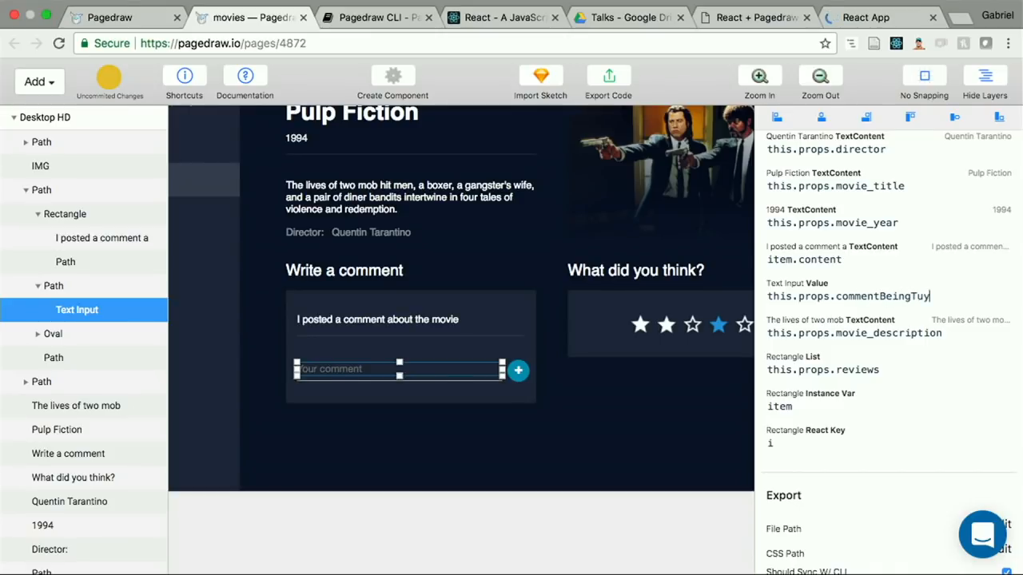
{"action": "key", "text": "BackSpace"}
{"action": "key", "text": "BackSpace"}
{"action": "type", "text": "y"}
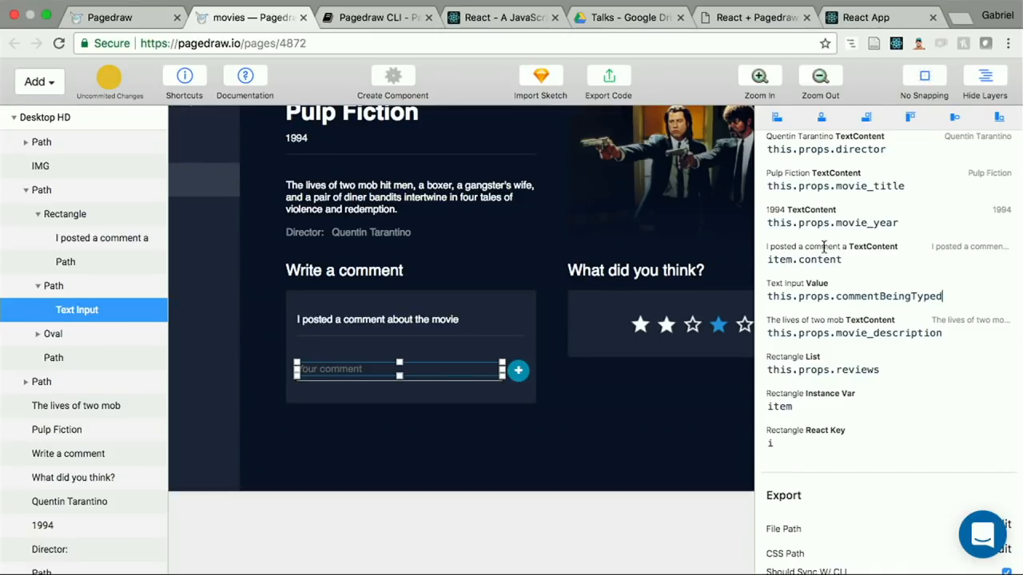
Step: Test the bound comment field in the React app by entering a few letters, and clear it
{"action": "left_click", "coordinate": [869, 19]}
{"action": "left_click", "coordinate": [796, 40]}
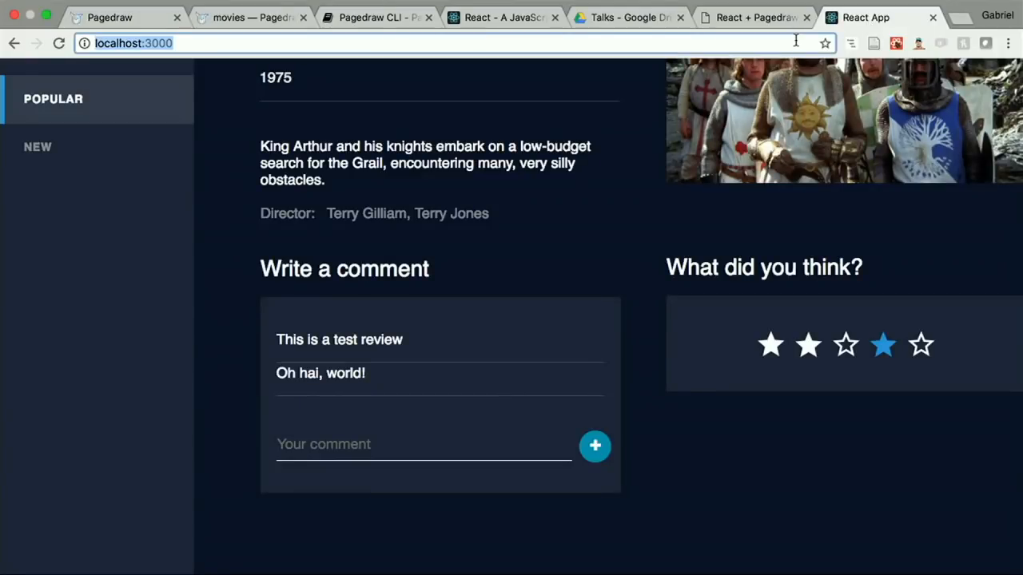
{"action": "left_click", "coordinate": [336, 438]}
{"action": "type", "text": "Isl"}
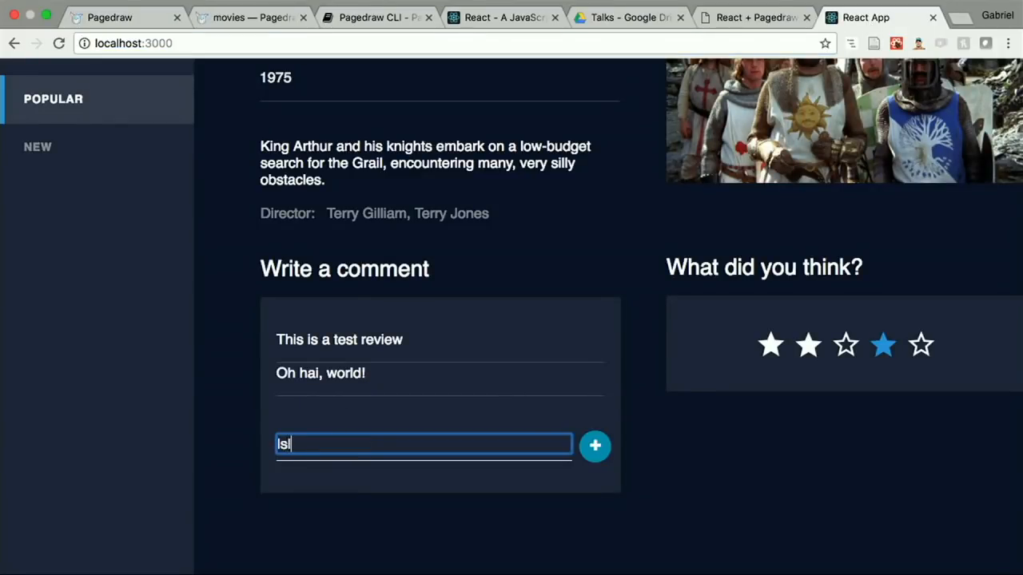
{"action": "key", "text": "BackSpace"}
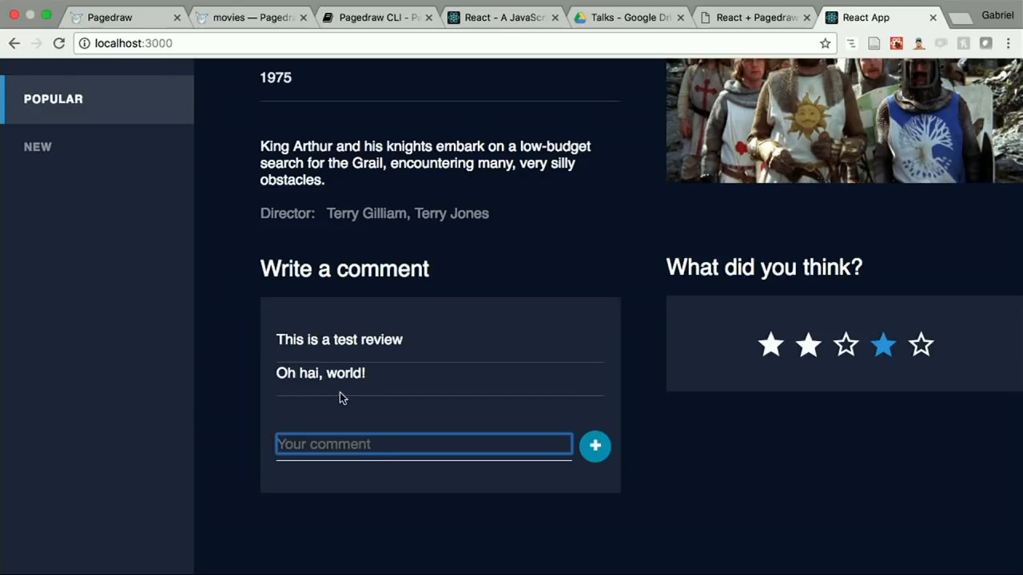
Step: Reload the React app to recheck the comment field, and return to App.js in the terminal
{"action": "left_click", "coordinate": [253, 42]}
{"action": "key", "text": "Return"}
{"action": "left_click", "coordinate": [370, 444]}
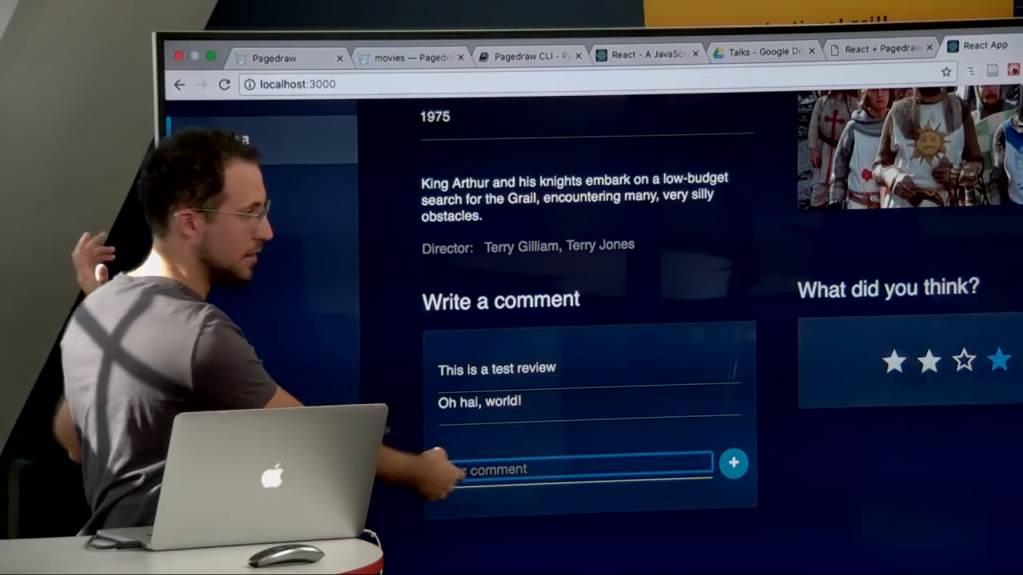
{"action": "key", "text": "super+Tab"}
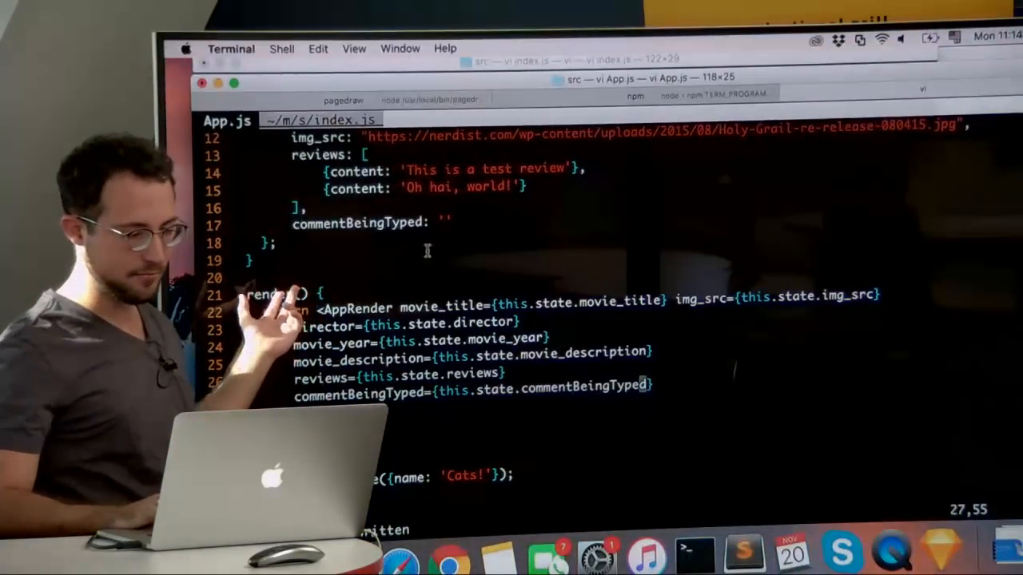
Step: Add an onChange event handler to the comment text input in the Pagedraw movies design, with a this.props function as its code
{"action": "key", "text": "super+Tab"}
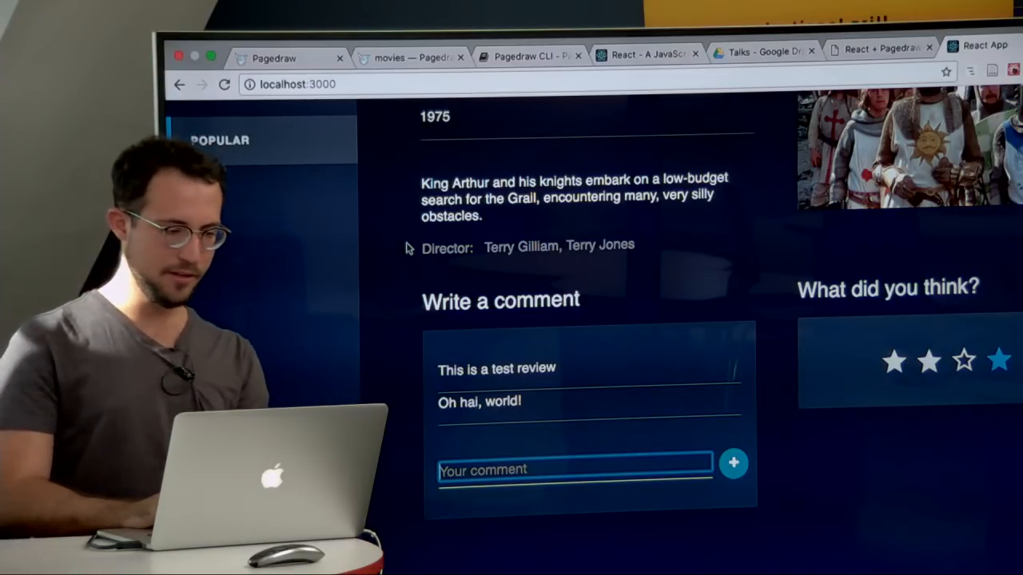
{"action": "left_click", "coordinate": [417, 57]}
{"action": "scroll", "coordinate": [429, 169], "scroll_direction": "up", "scroll_amount": 2}
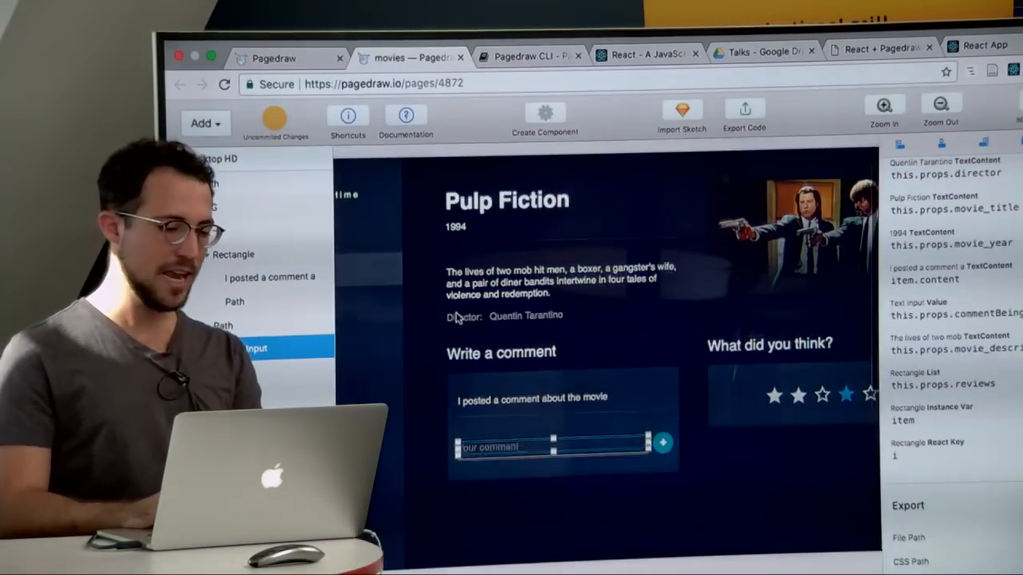
{"action": "scroll", "coordinate": [916, 489], "scroll_direction": "down", "scroll_amount": 3}
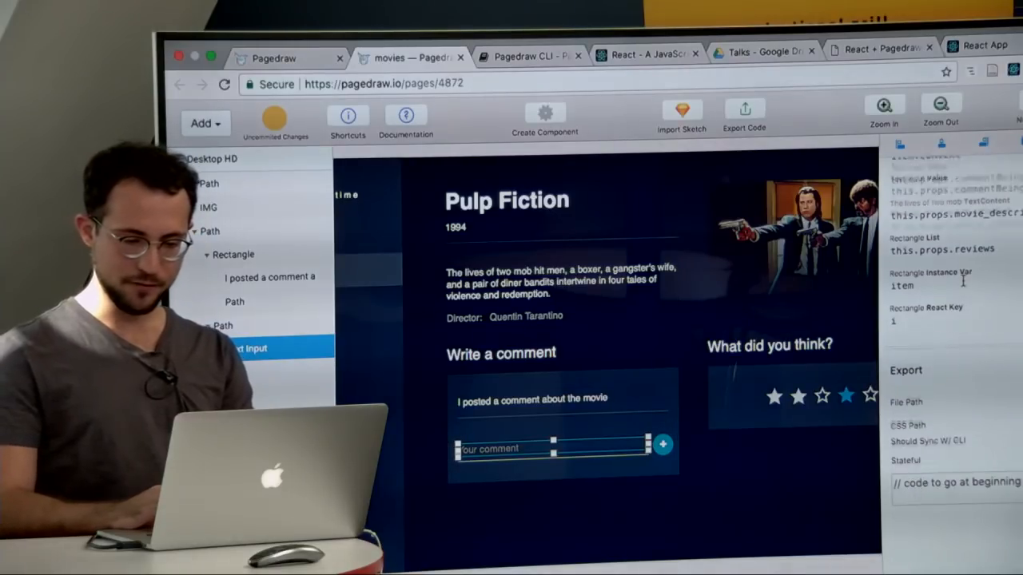
{"action": "scroll", "coordinate": [943, 240], "scroll_direction": "up", "scroll_amount": 10}
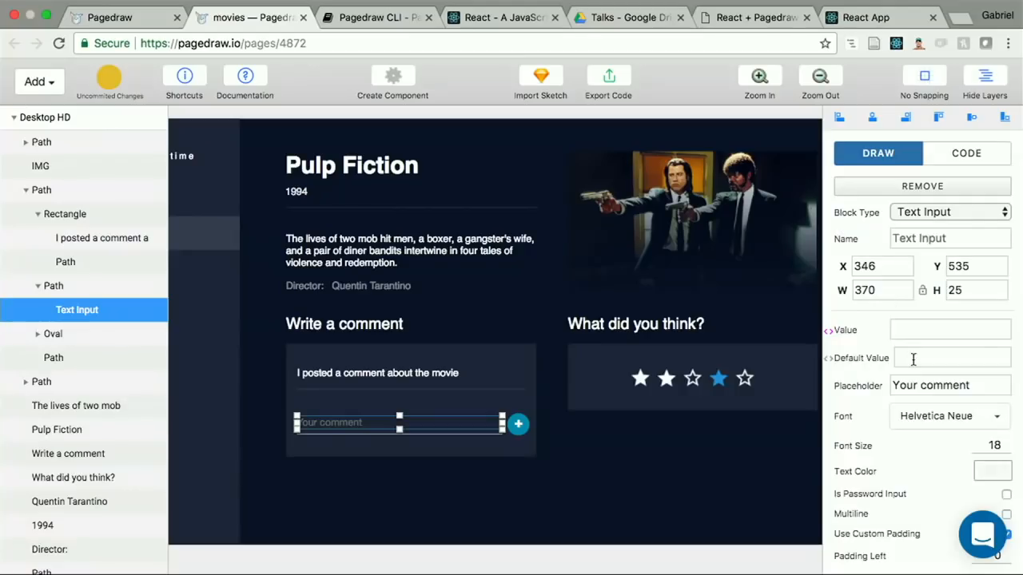
{"action": "scroll", "coordinate": [913, 359], "scroll_direction": "down", "scroll_amount": 10}
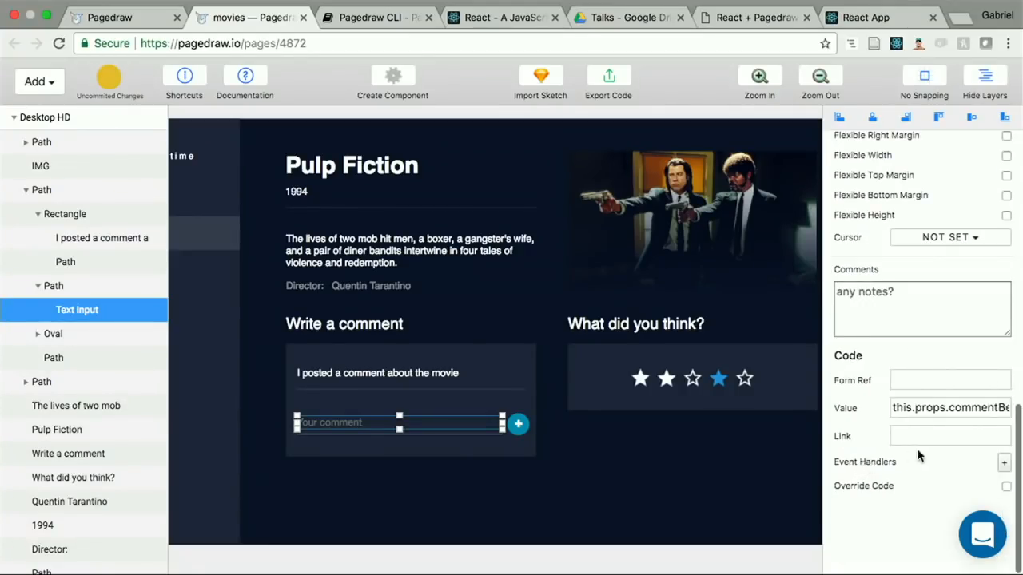
{"action": "left_click", "coordinate": [1004, 465]}
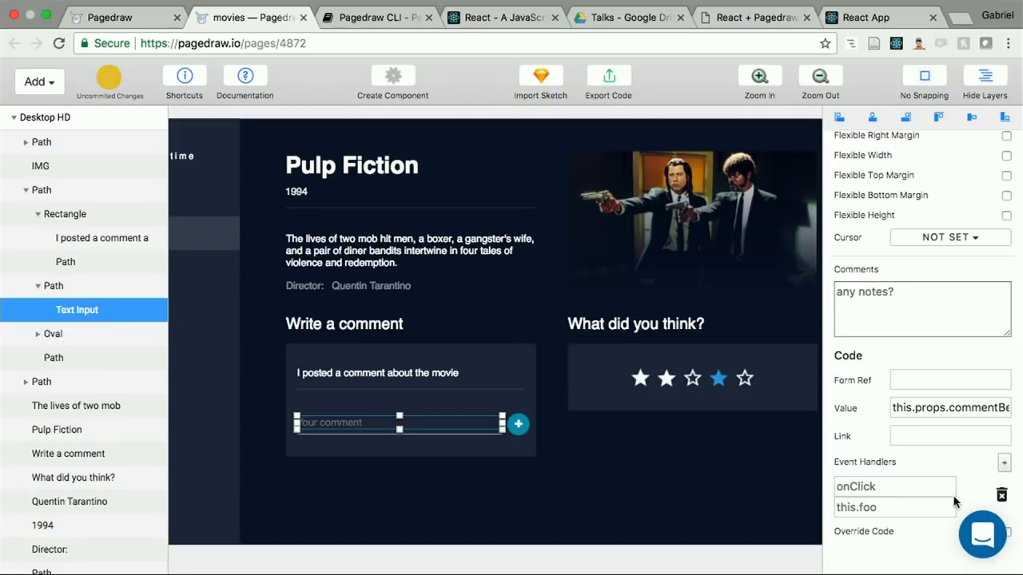
{"action": "scroll", "coordinate": [954, 501], "scroll_direction": "down", "scroll_amount": 1}
{"action": "left_click", "coordinate": [905, 459]}
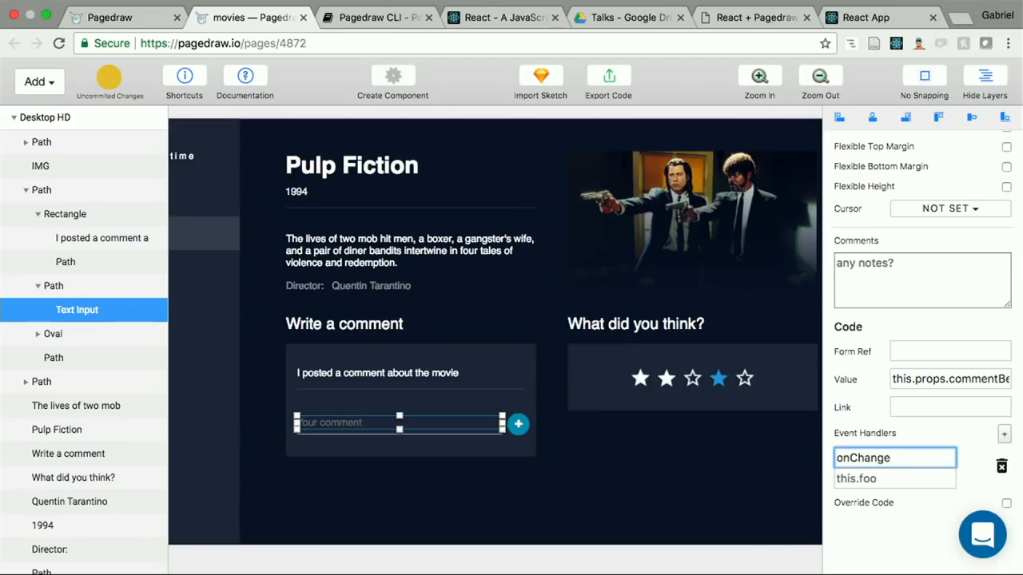
{"action": "left_click", "coordinate": [893, 477]}
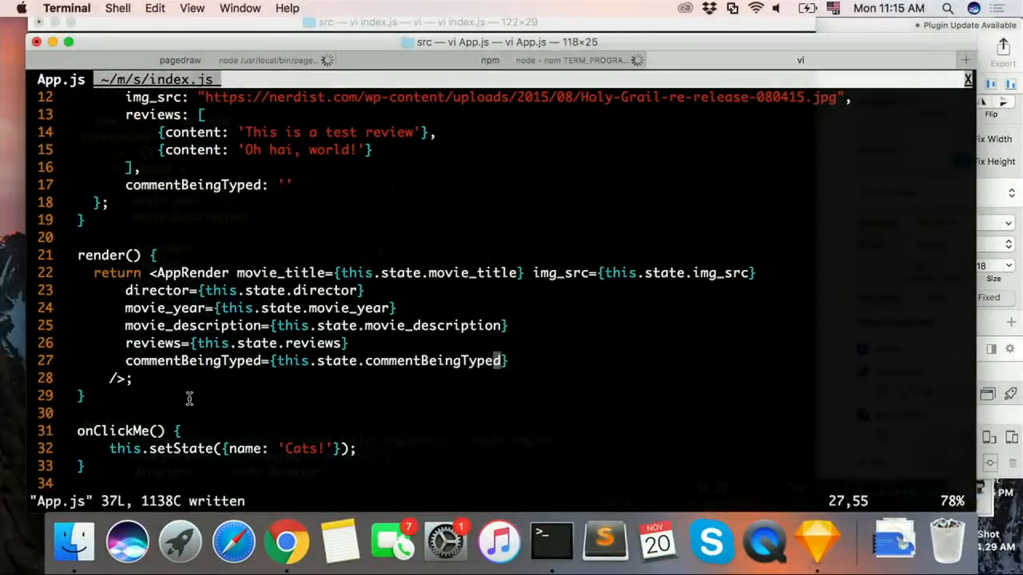
Step: Delete the onClickMe() method from App.js in the terminal
{"action": "key", "text": "j"}
{"action": "key", "text": "j"}
{"action": "key", "text": "shift+v"}
{"action": "key", "text": "j"}
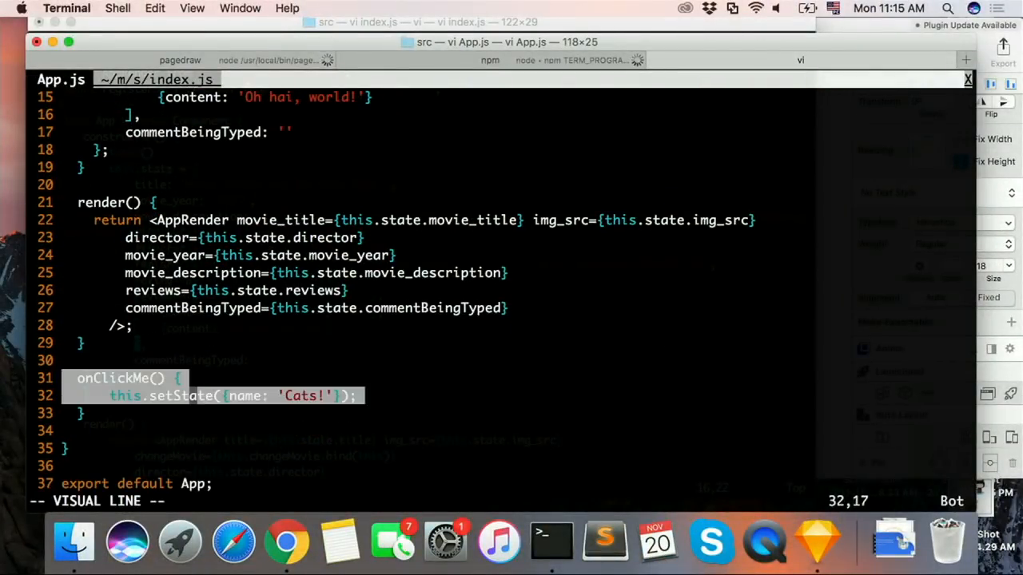
{"action": "key", "text": "j"}
{"action": "key", "text": "d"}
Step: Write an empty onChangeComment() method below render() in App.js and save the file
{"action": "key", "text": "o"}
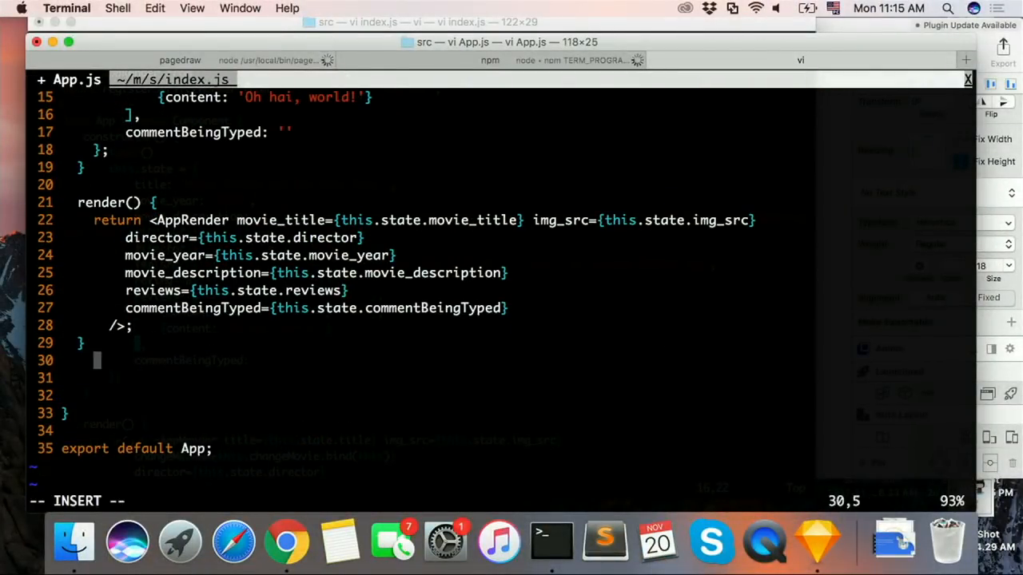
{"action": "key", "text": "Return"}
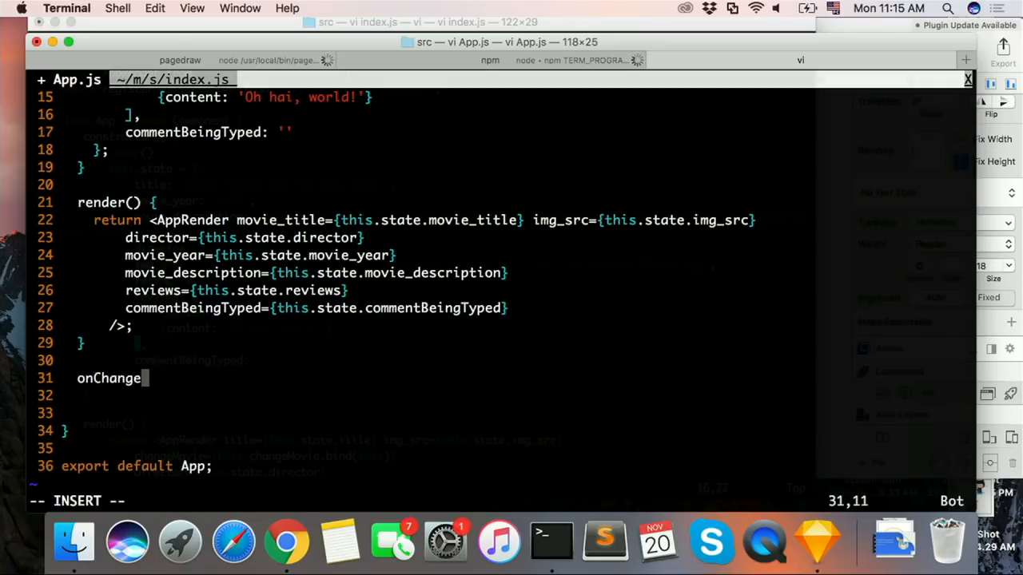
{"action": "key", "text": "ctrl+Right"}
{"action": "key", "text": "ctrl+Left"}
{"action": "type", "text": "onChange"}
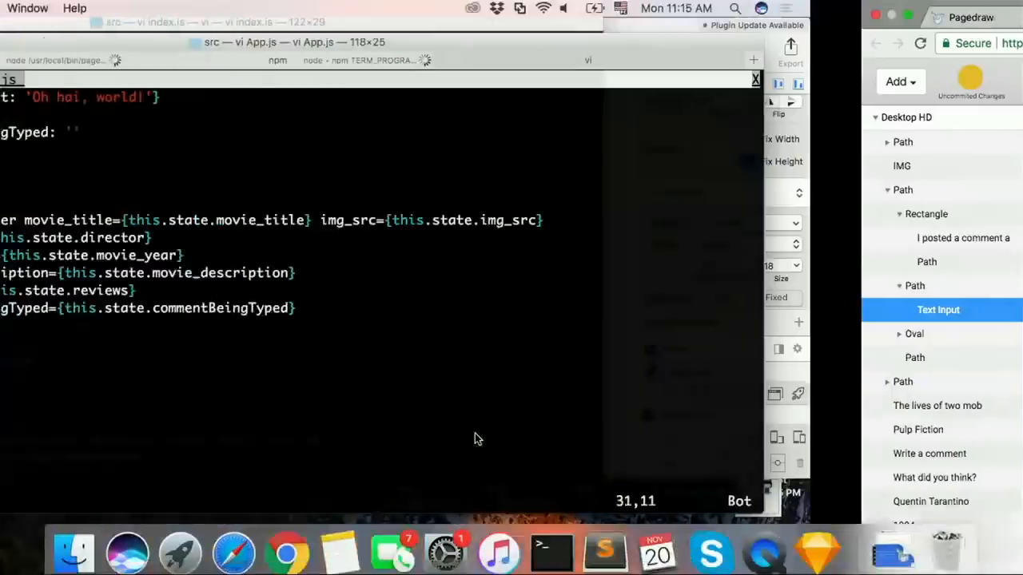
{"action": "type", "text": "Comme"}
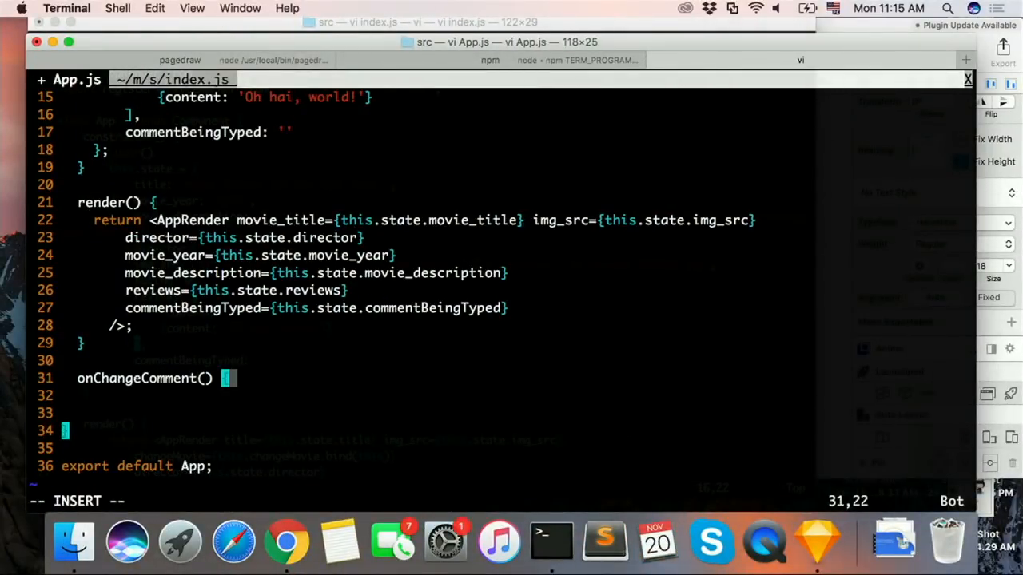
{"action": "type", "text": "nt() {"}
{"action": "key", "text": "Return"}
{"action": "type", "text": "}"}
{"action": "key", "text": "Escape"}
{"action": "type", "text": "A"}
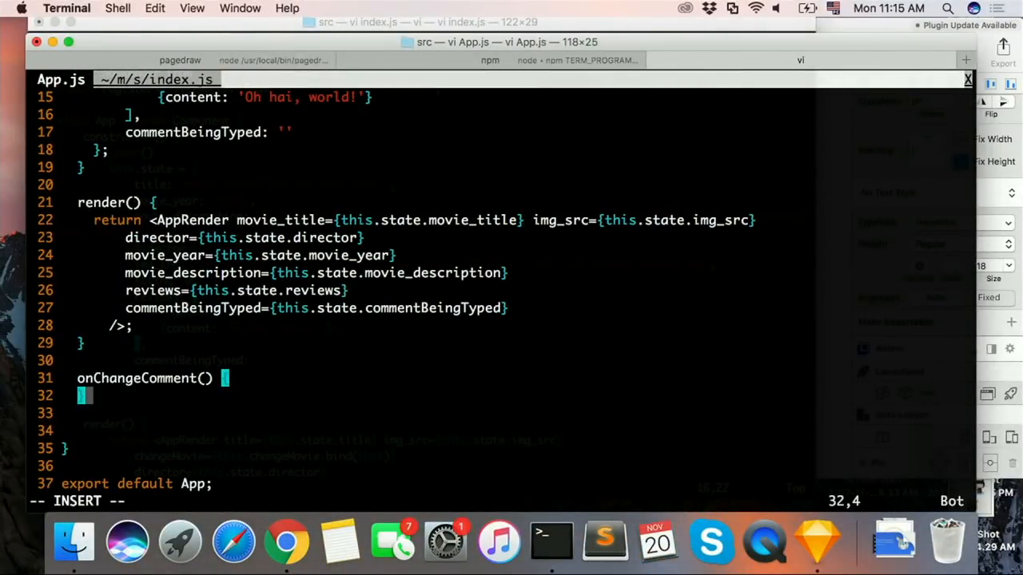
{"action": "type", "text": ";"}
{"action": "key", "text": "Escape"}
{"action": "type", "text": ":w"}
{"action": "key", "text": "Return"}
Step: Copy the onChangeComment(e) method, which sets commentBeingTyped to e.target.value, from index.js and return to App.js
{"action": "key", "text": "g"}
{"action": "key", "text": "t"}
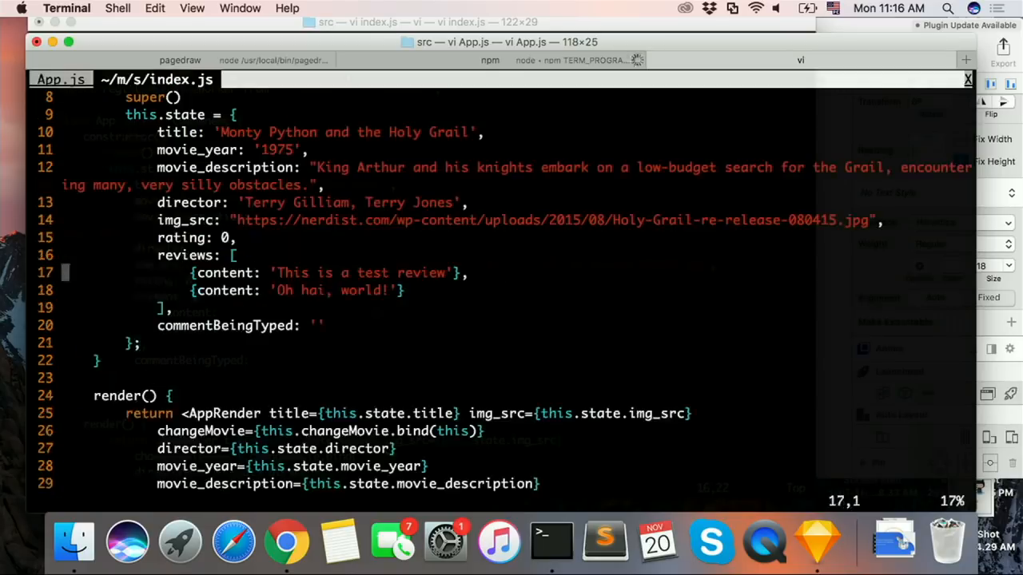
{"action": "key", "text": "ctrl+d"}
{"action": "key", "text": "ctrl+d"}
{"action": "key", "text": "ctrl+d"}
{"action": "key", "text": "k"}
{"action": "key", "text": "k"}
{"action": "key", "text": "k"}
{"action": "key", "text": "k"}
{"action": "key", "text": "k"}
{"action": "key", "text": "k"}
{"action": "key", "text": "k"}
{"action": "key", "text": "k"}
{"action": "key", "text": "k"}
{"action": "key", "text": "k"}
{"action": "key", "text": "k"}
{"action": "key", "text": "k"}
{"action": "key", "text": "k"}
{"action": "key", "text": "k"}
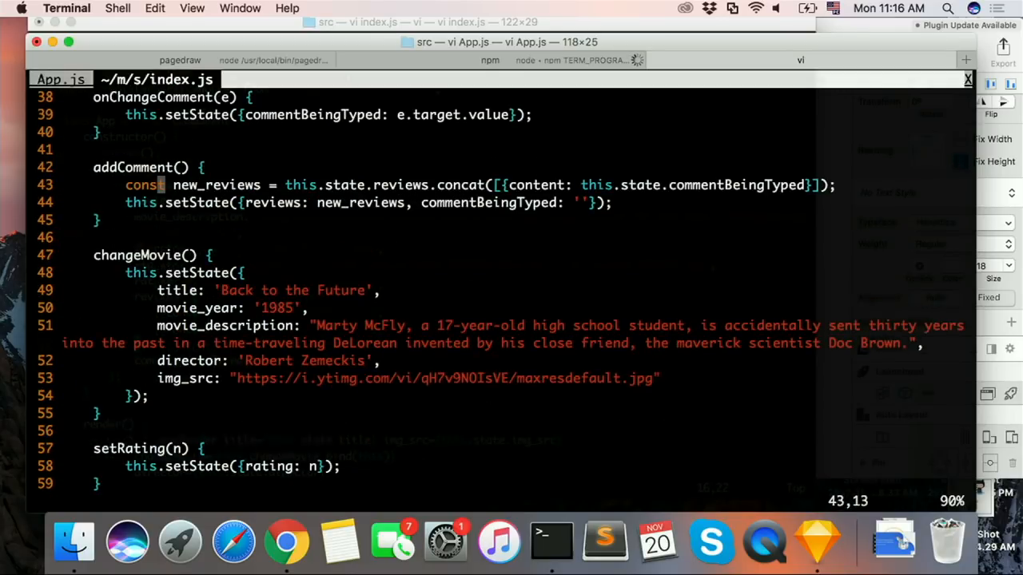
{"action": "key", "text": "shift+v"}
{"action": "key", "text": "k"}
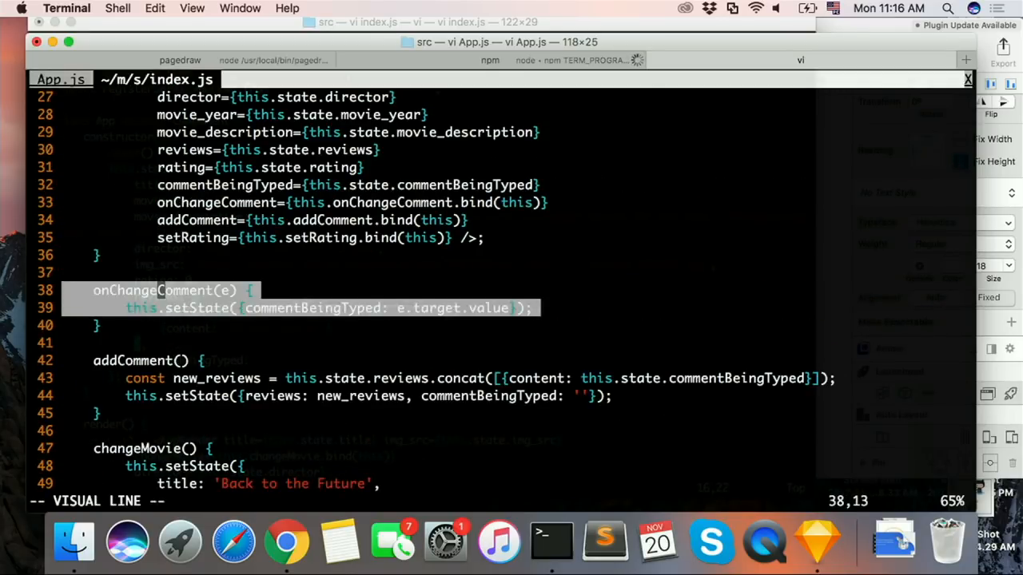
{"action": "key", "text": "Escape"}
{"action": "key", "text": "shift+v"}
{"action": "key", "text": "j"}
{"action": "key", "text": "j"}
{"action": "key", "text": "y"}
{"action": "key", "text": "g"}
{"action": "key", "text": "t"}
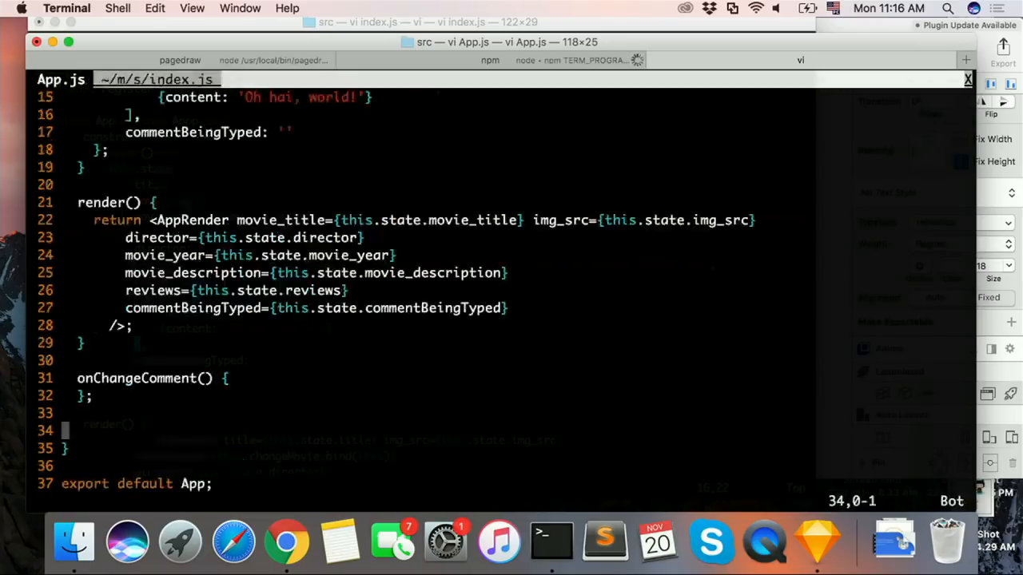
Step: Paste the copied onChangeComment(e) method below render() in App.js and delete the empty onChangeComment() stub
{"action": "key", "text": "k"}
{"action": "key", "text": "P"}
{"action": "key", "text": "k"}
{"action": "key", "text": "shift+v"}
{"action": "key", "text": "k"}
{"action": "key", "text": "d"}
Step: Try to outdent the three pasted onChangeComment(e) lines by one shift, and shift them back
{"action": "key", "text": "shift+v"}
{"action": "key", "text": "j"}
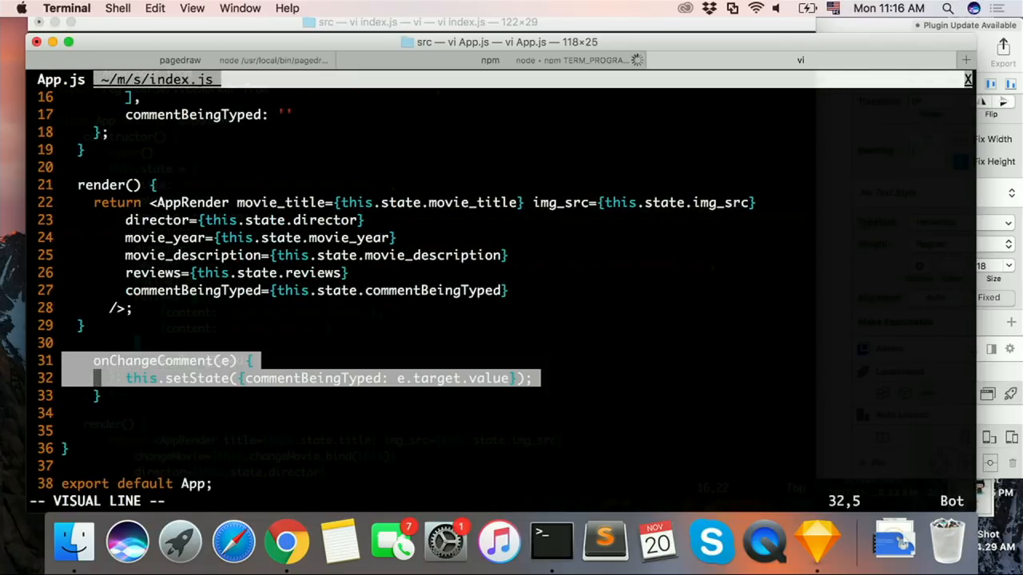
{"action": "key", "text": "j"}
{"action": "key", "text": "less"}
{"action": "type", "text": ":w"}
{"action": "key", "text": "Return"}
{"action": "key", "text": "shift+v"}
{"action": "key", "text": "j"}
Step: Remove two leading spaces from each line of the onChangeComment(e) method and save App.js
{"action": "key", "text": "j"}
{"action": "key", "text": "greater"}
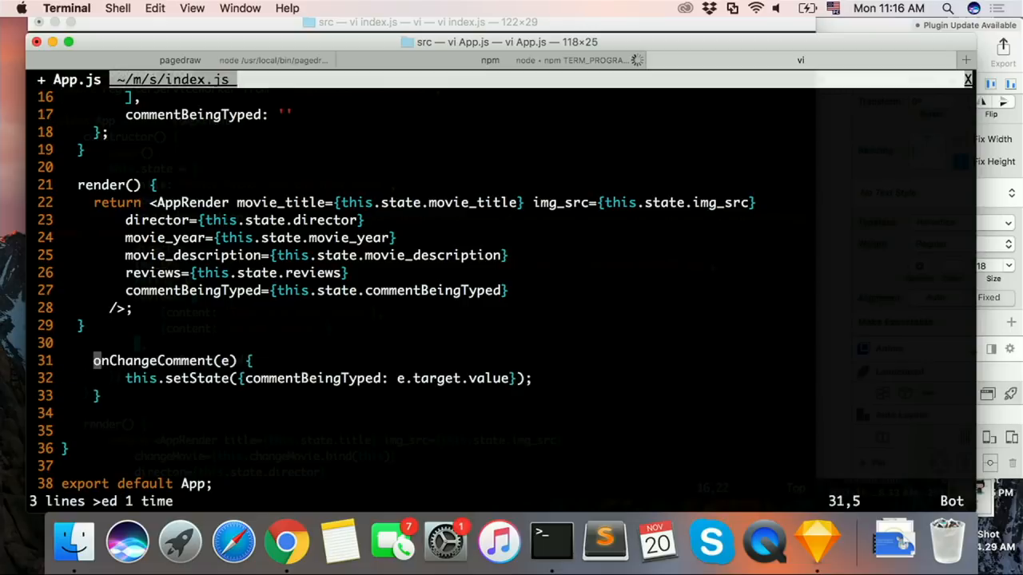
{"action": "key", "text": "BackSpace"}
{"action": "key", "text": "BackSpace"}
{"action": "key", "text": "Escape"}
{"action": "key", "text": "j"}
{"action": "key", "text": "x"}
{"action": "key", "text": "x"}
{"action": "type", "text": "j"}
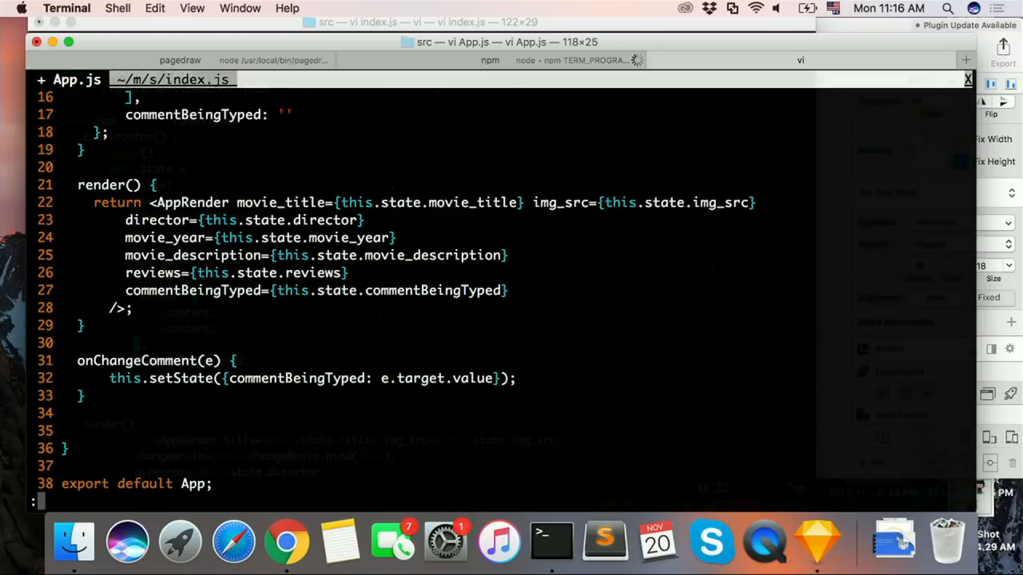
{"action": "type", "text": "w"}
{"action": "key", "text": "Return"}
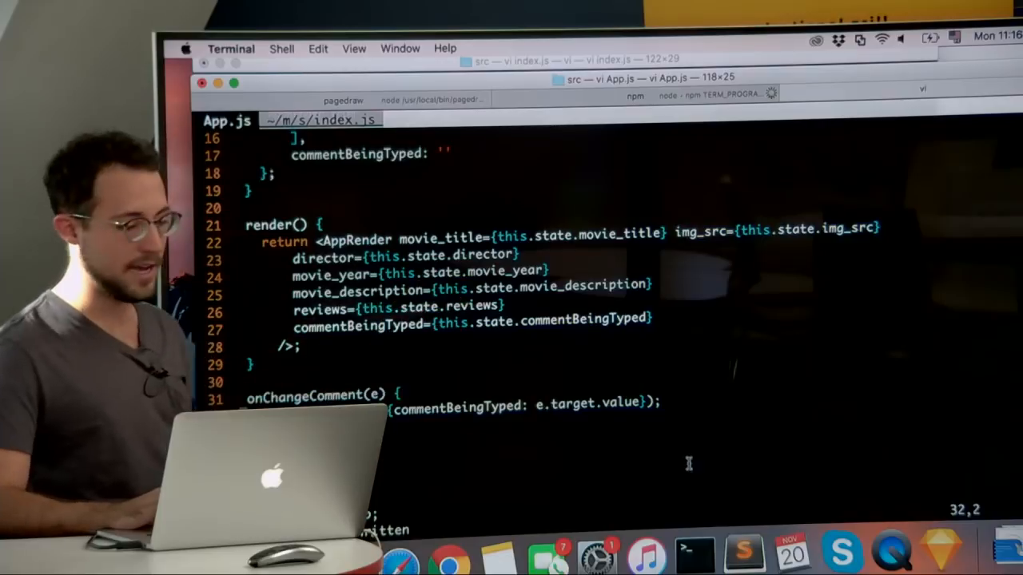
Step: Review the text input's event handler in Pagedraw against the state, render and onChangeComment code in App.js
{"action": "key", "text": "super+Tab"}
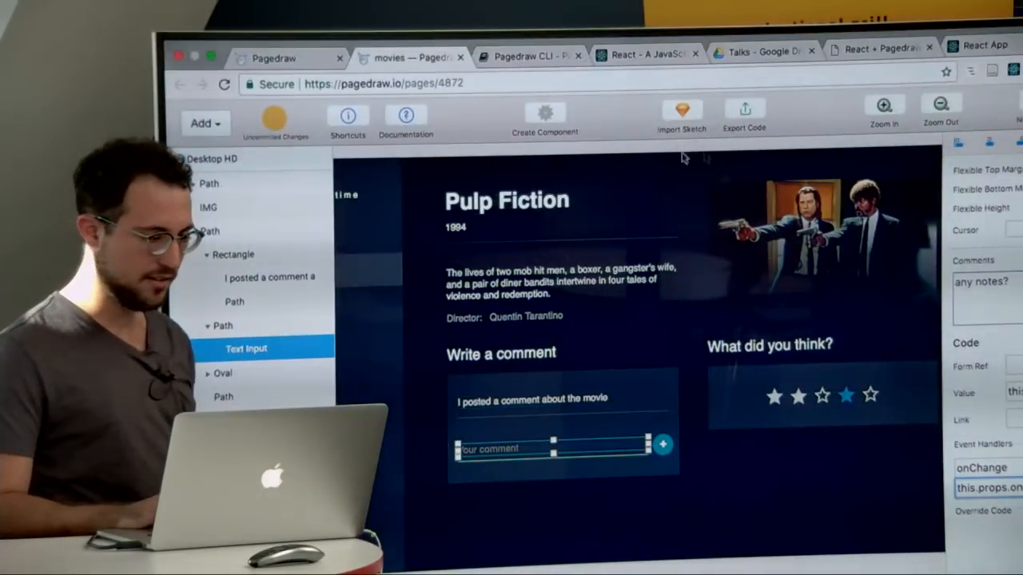
{"action": "key", "text": "super+Tab"}
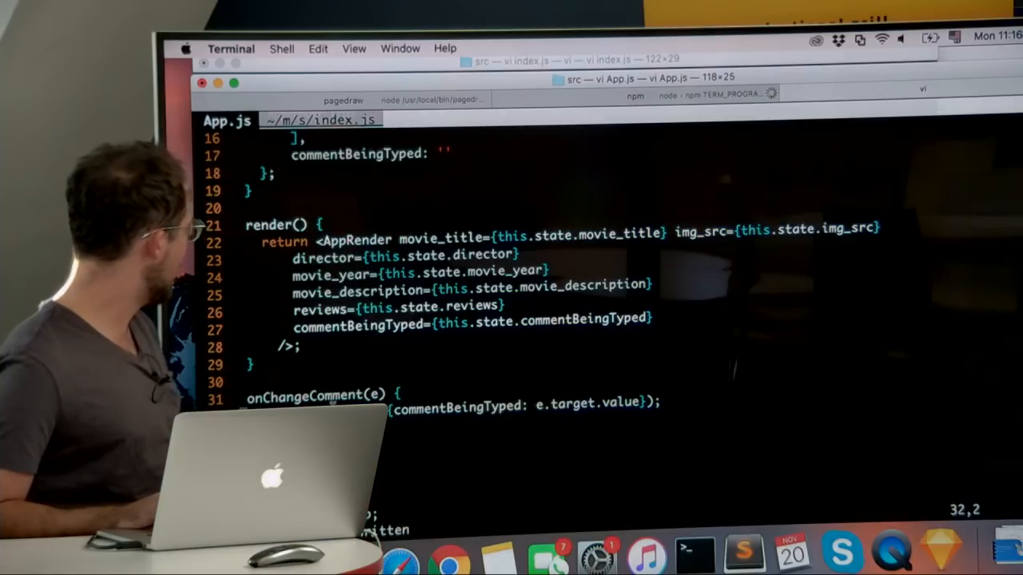
{"action": "scroll", "coordinate": [332, 399], "scroll_direction": "up", "scroll_amount": 3}
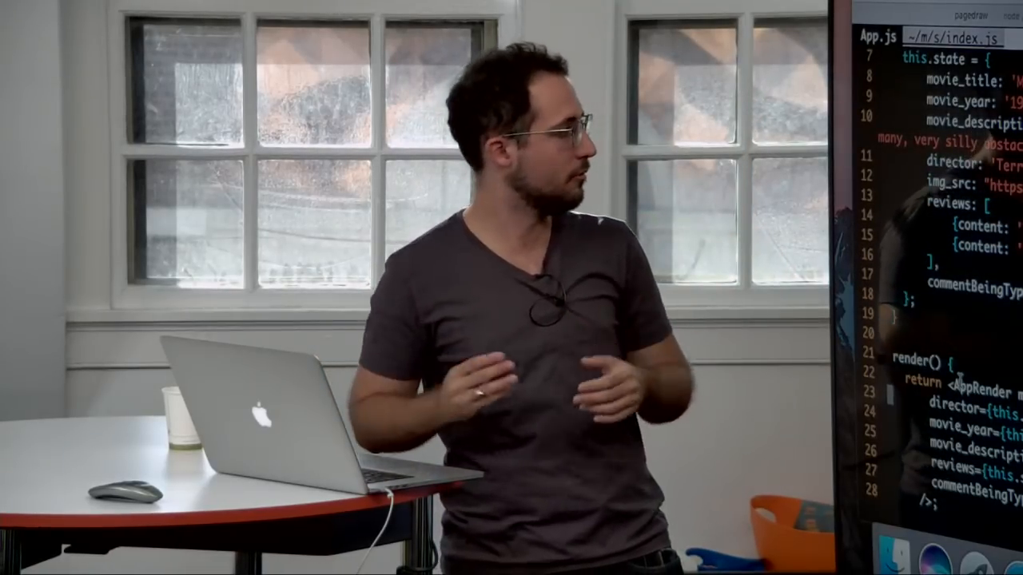
{"action": "scroll", "coordinate": [960, 384], "scroll_direction": "up", "scroll_amount": 3}
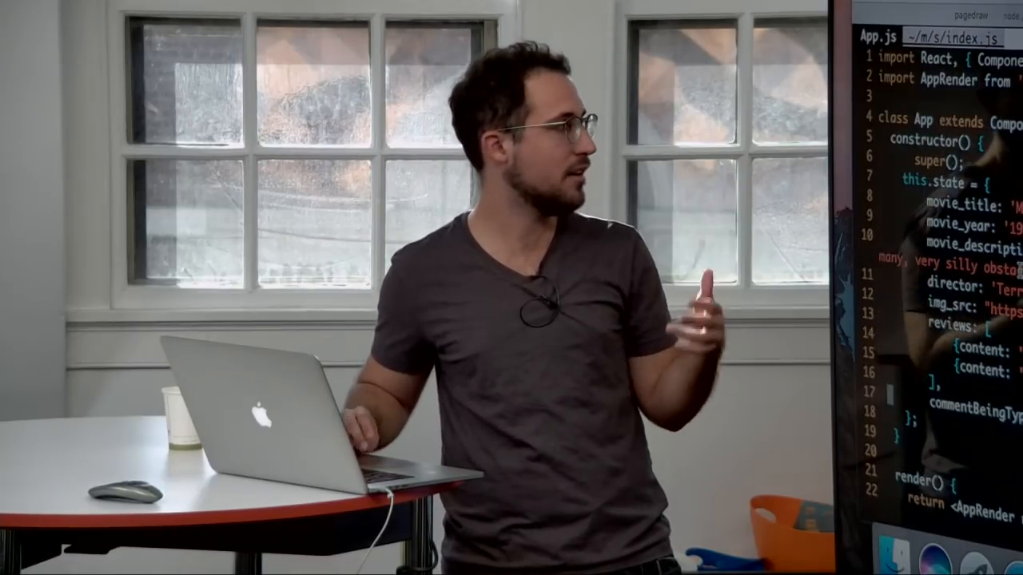
{"action": "scroll", "coordinate": [964, 162], "scroll_direction": "down", "scroll_amount": 6}
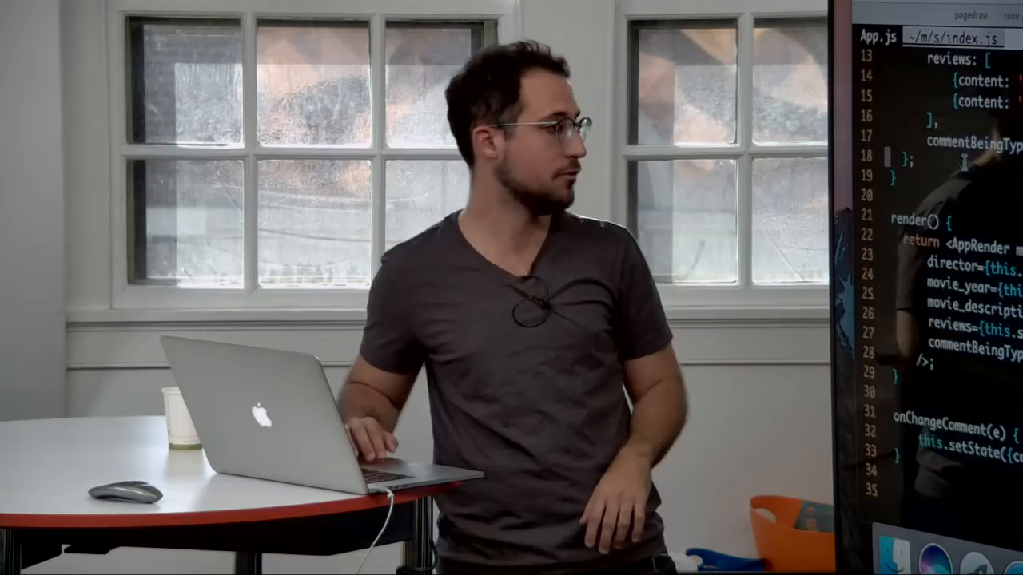
{"action": "scroll", "coordinate": [964, 161], "scroll_direction": "down", "scroll_amount": 3}
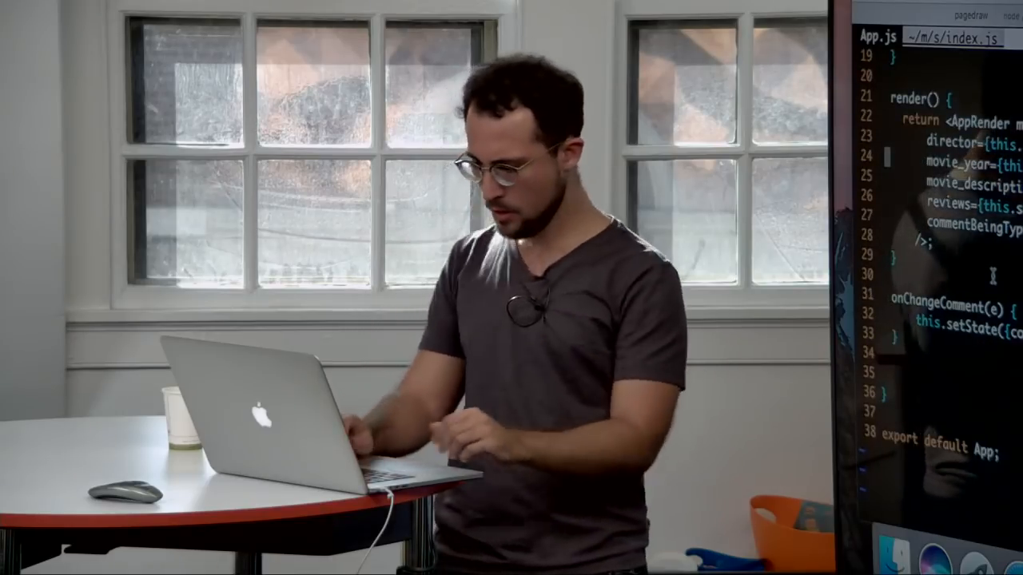
{"action": "key", "text": "Down"}
{"action": "key", "text": "Down"}
{"action": "type", "text": ":w"}
{"action": "key", "text": "Return"}
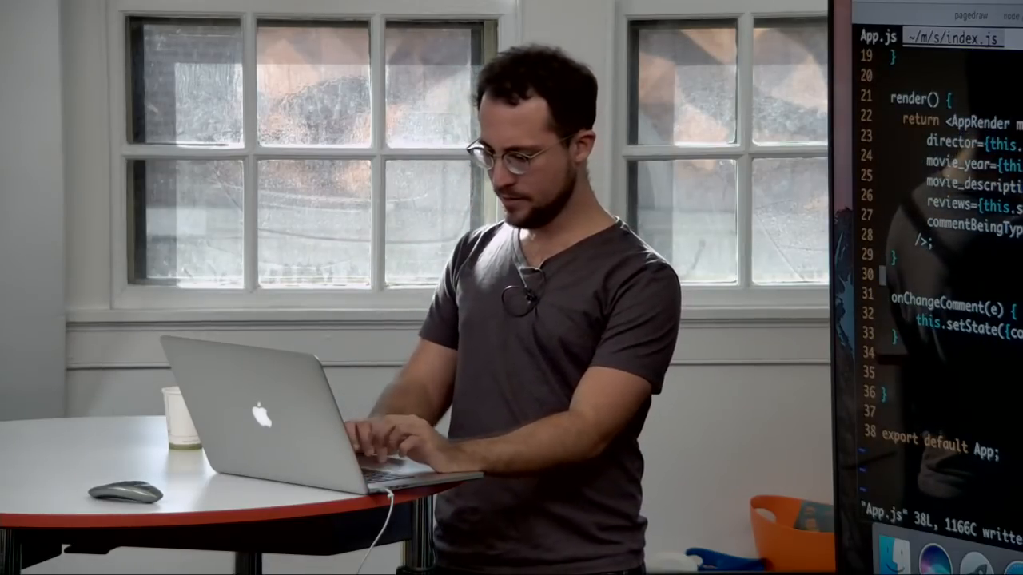
Step: Reload the React app at localhost:3000 and test the comment field
{"action": "key", "text": "ctrl+Right"}
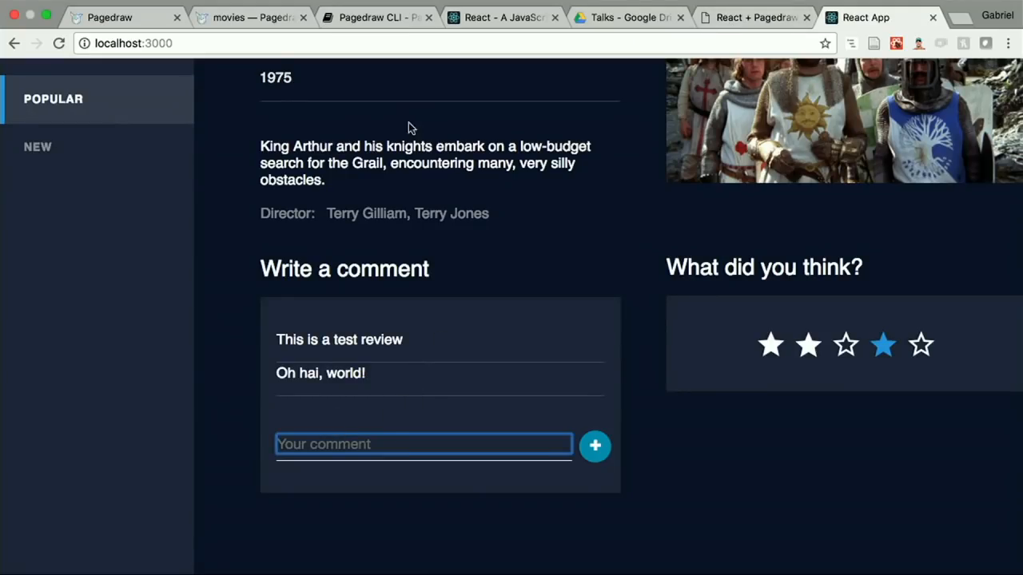
{"action": "left_click", "coordinate": [440, 45]}
{"action": "key", "text": "Return"}
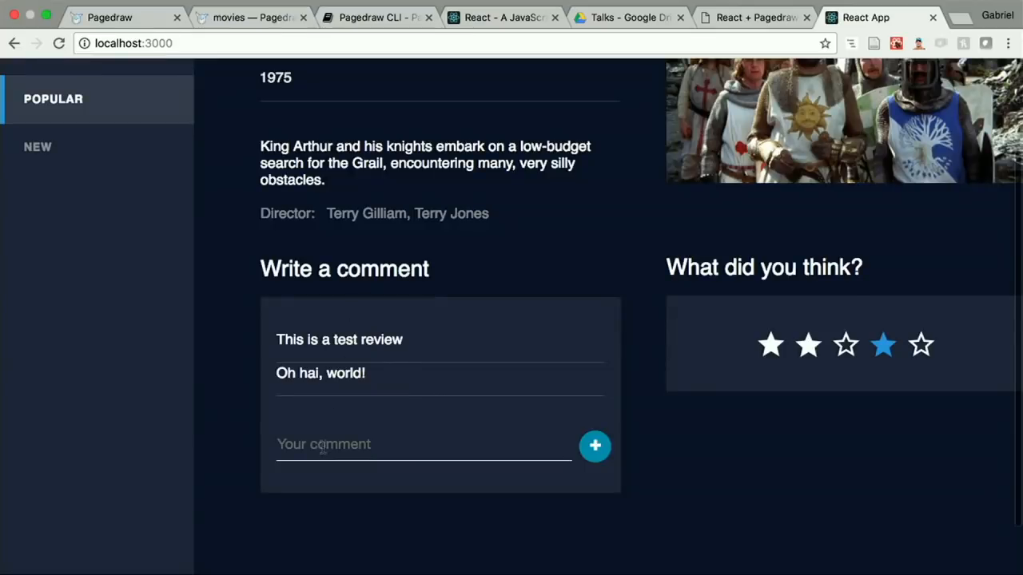
{"action": "left_click", "coordinate": [319, 446]}
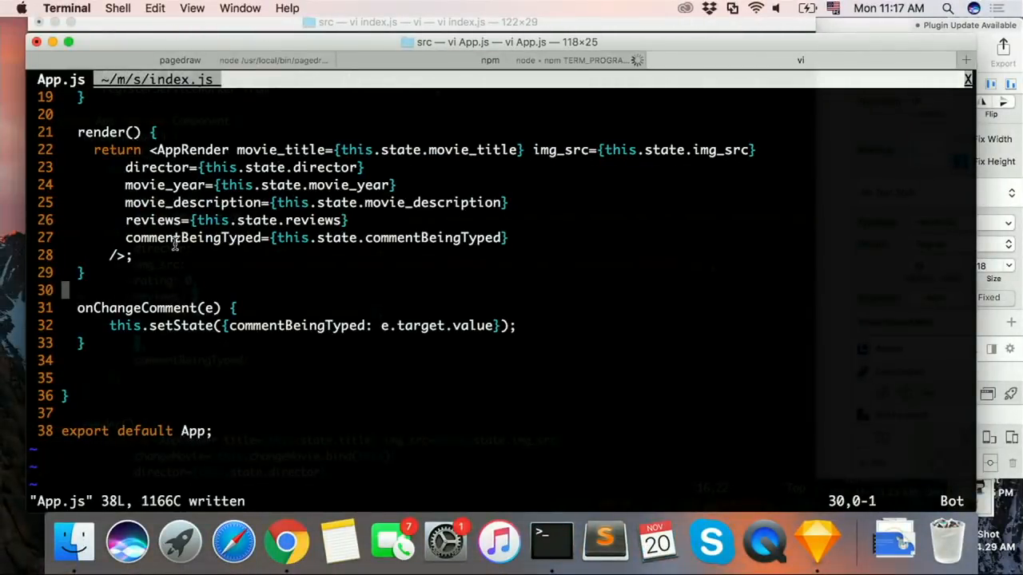
Step: Pass onChangeComment={this.onChangeComment.bind(this)} to AppRender after the commentBeingTyped prop in App.js and save the file
{"action": "key", "text": "O"}
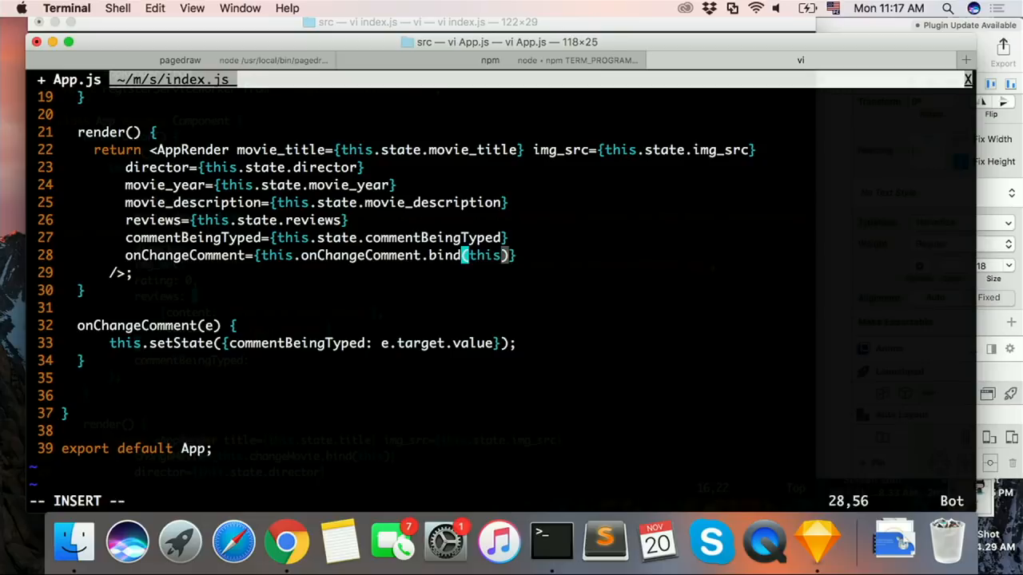
{"action": "key", "text": "Escape"}
{"action": "type", "text": ":w"}
{"action": "key", "text": "Return"}
Step: Check the onChangeComment(e) method in App.js, save the file again, and switch to the React app
{"action": "key", "text": "j"}
{"action": "key", "text": "j"}
{"action": "key", "text": "j"}
{"action": "key", "text": "j"}
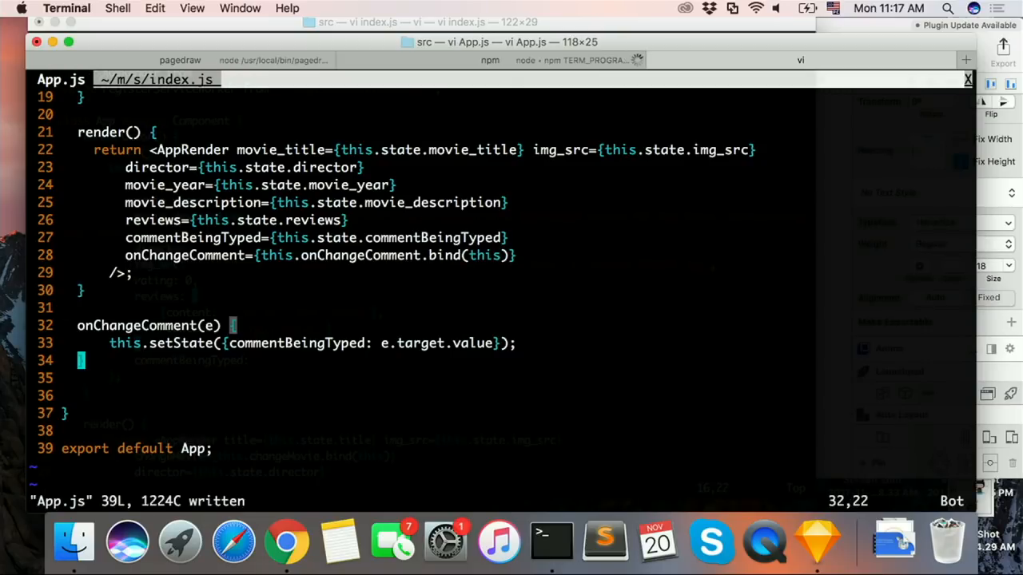
{"action": "key", "text": "shift+v"}
{"action": "key", "text": "Escape"}
{"action": "type", "text": "j:w"}
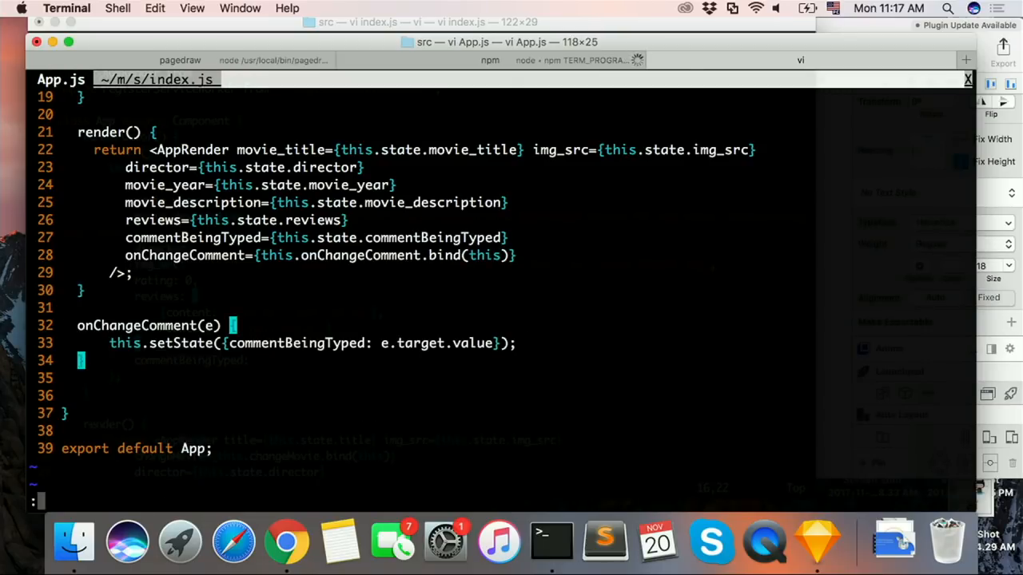
{"action": "key", "text": "Return"}
{"action": "key", "text": "ctrl+Right"}
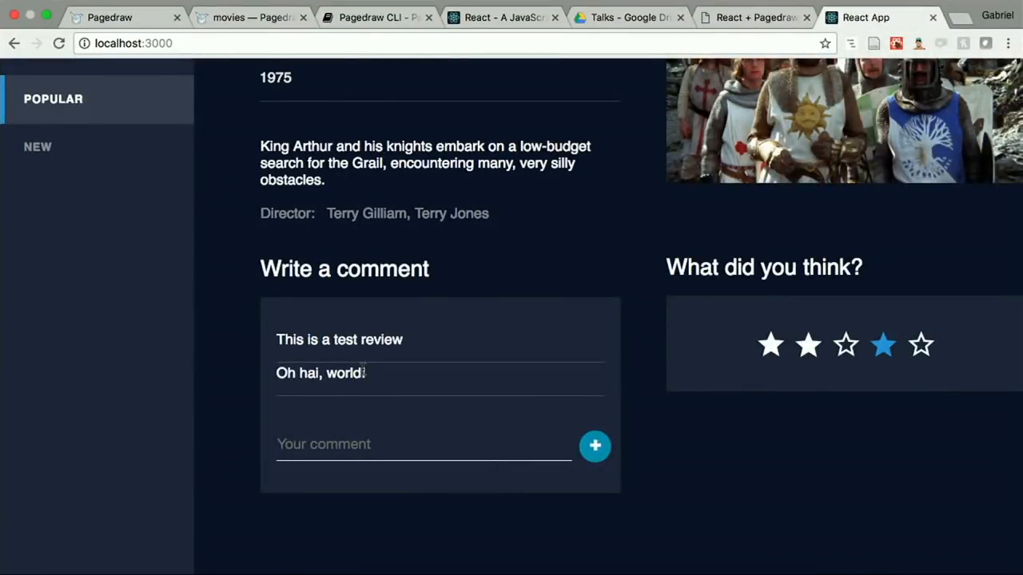
Step: Enter the test comment "asdfsdfasdfsfd sdfsdfs sdf" in the React app and try to submit it with the plus icon
{"action": "left_click", "coordinate": [334, 435]}
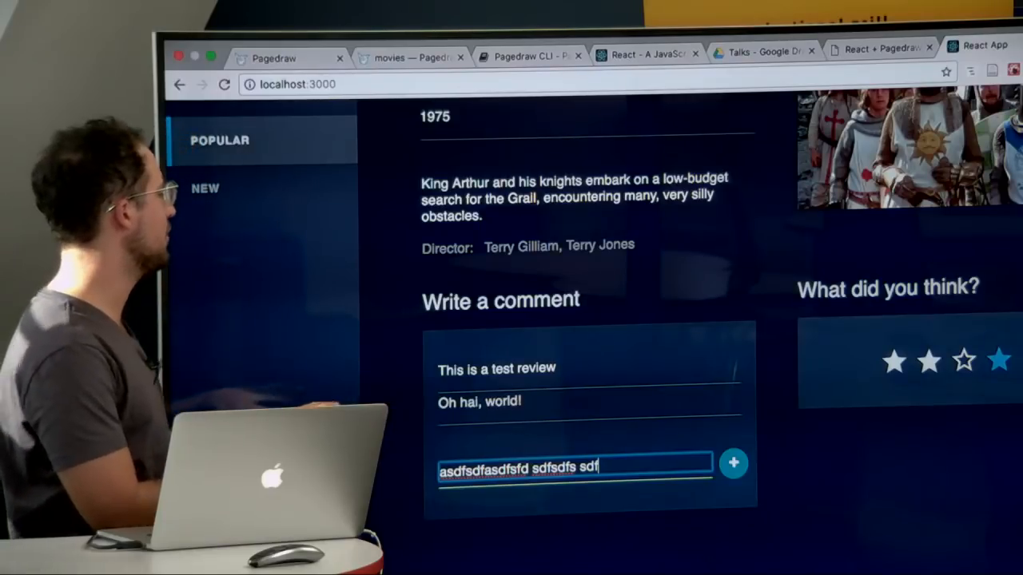
{"action": "key", "text": "super+Tab"}
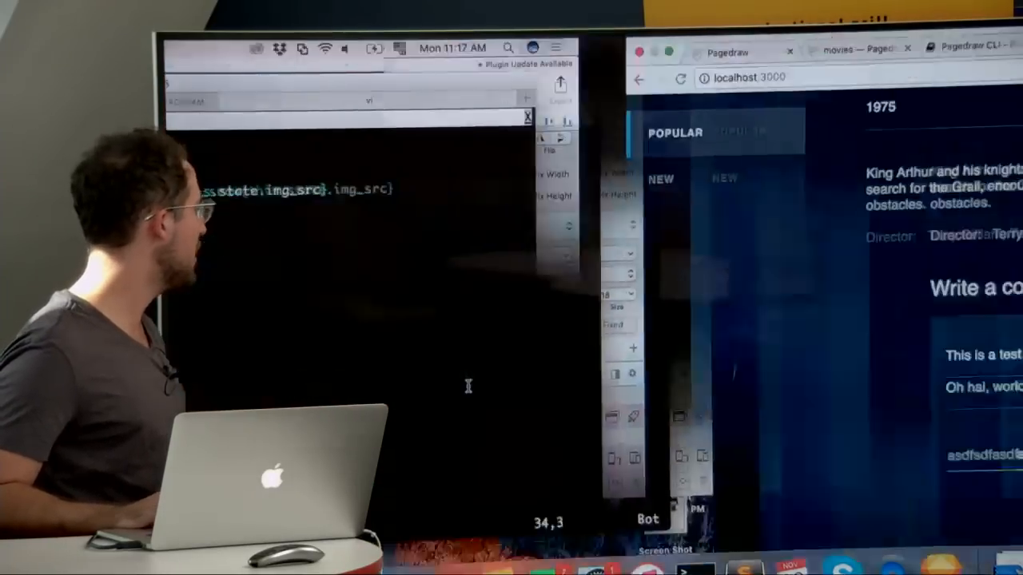
{"action": "key", "text": "super+Tab"}
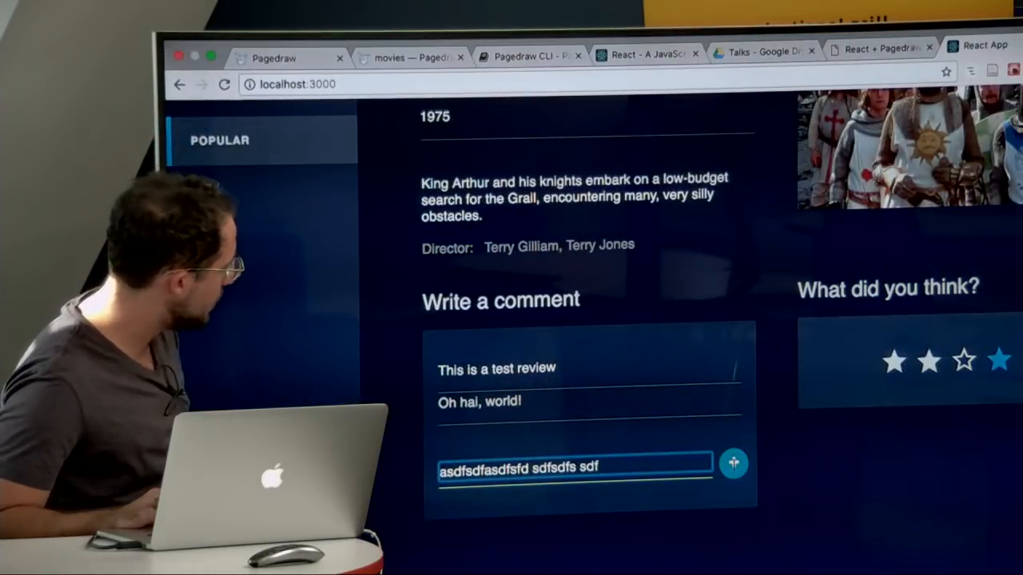
{"action": "left_click", "coordinate": [733, 464]}
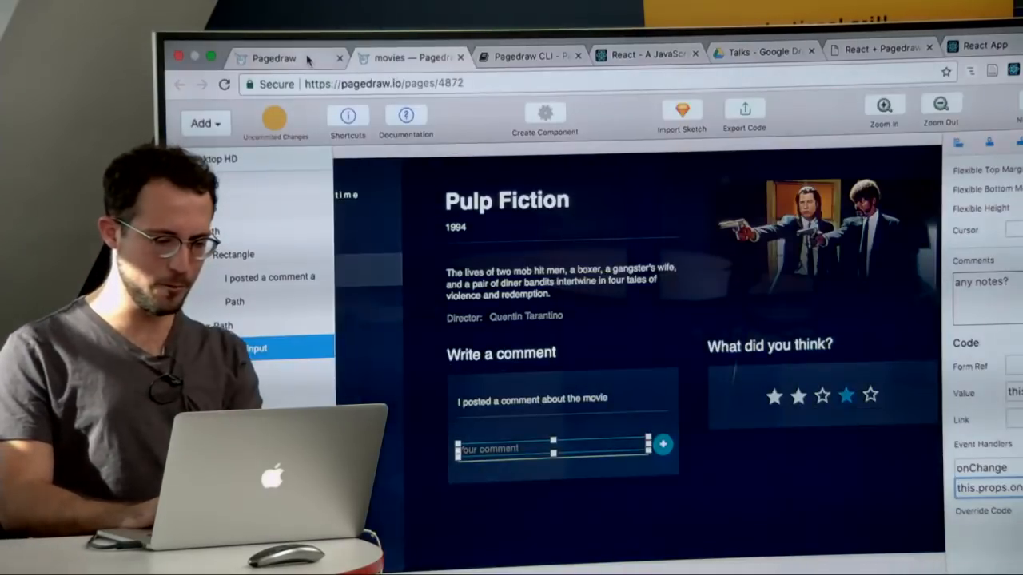
Step: Set the cursor of the plus oval beside the comment input in Pagedraw to pointer, and return to the React app
{"action": "left_click", "coordinate": [663, 445]}
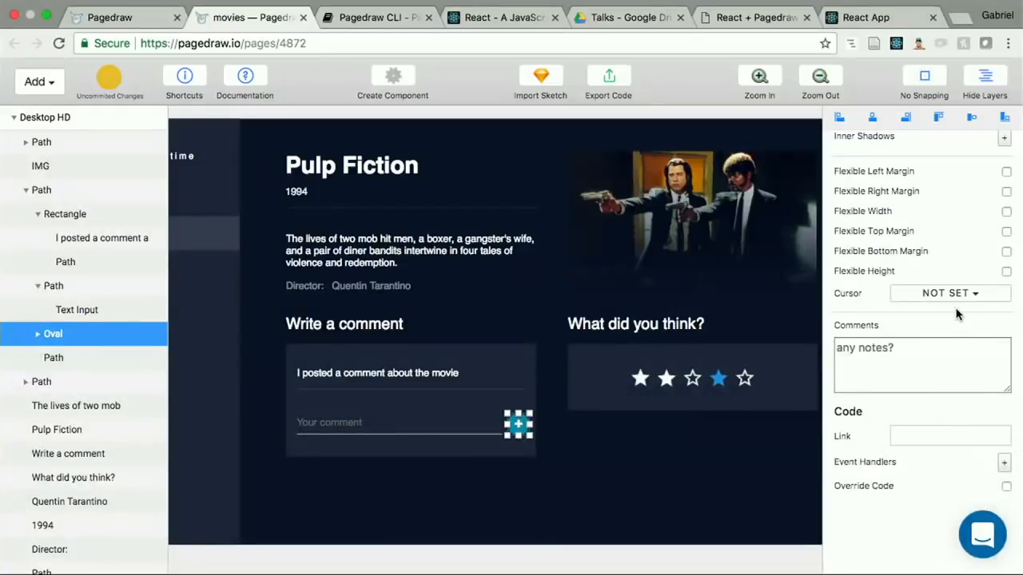
{"action": "left_click", "coordinate": [958, 297]}
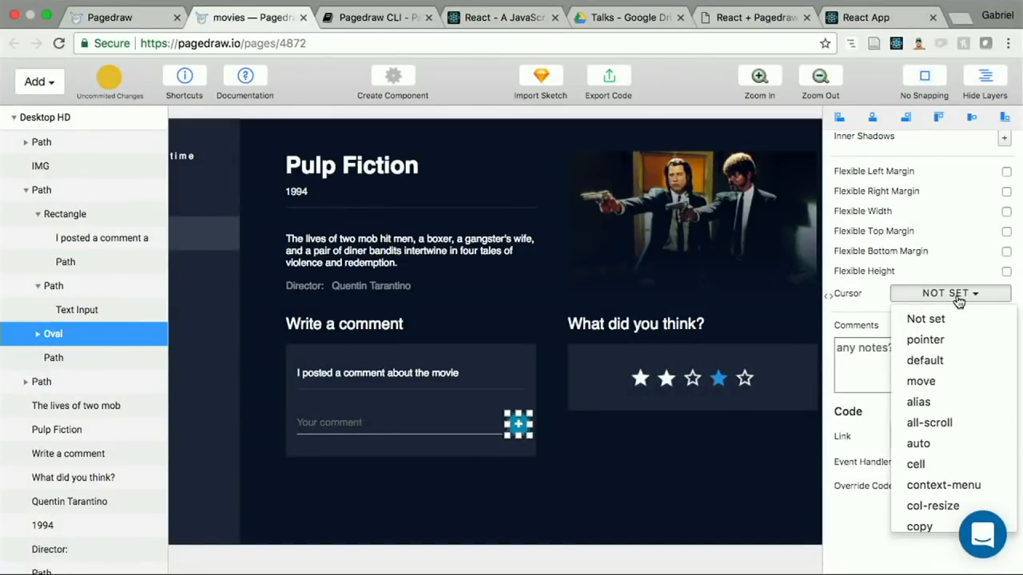
{"action": "left_click", "coordinate": [925, 339]}
{"action": "left_click", "coordinate": [887, 18]}
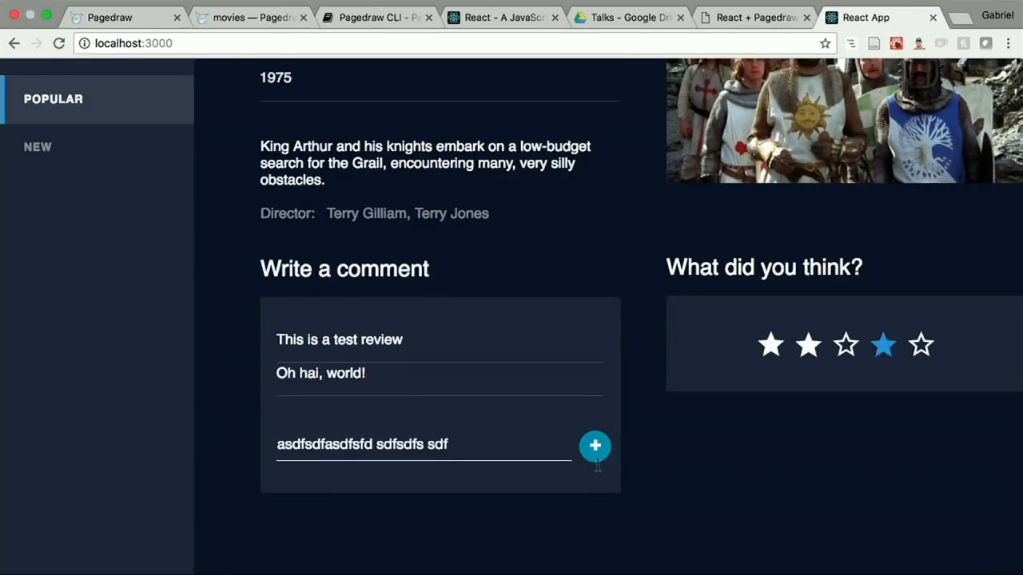
Step: Add an onClick event handler with this.props.onAddComment to the plus oval in Pagedraw
{"action": "left_click", "coordinate": [237, 23]}
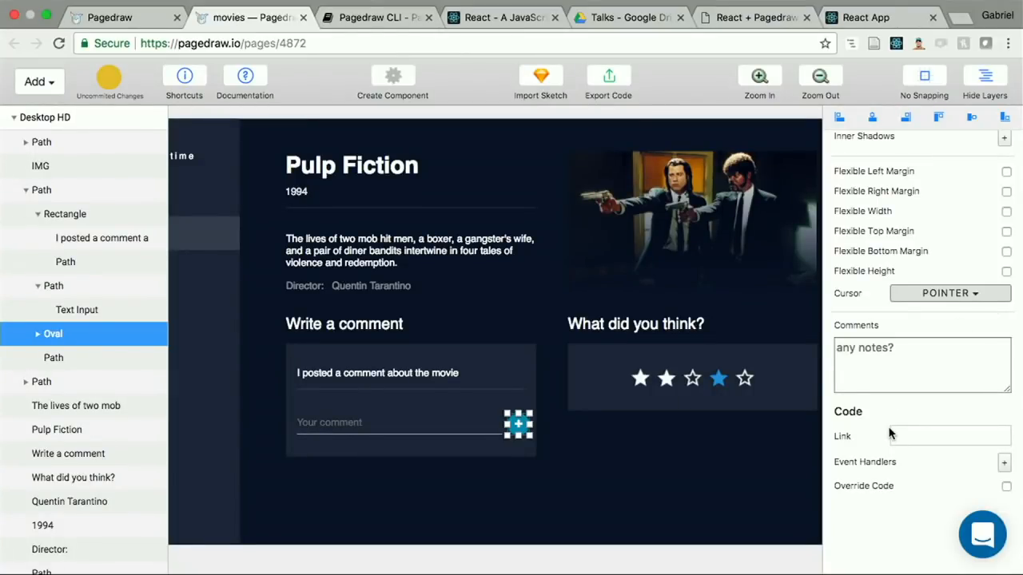
{"action": "left_click", "coordinate": [1004, 463]}
{"action": "left_click", "coordinate": [891, 443]}
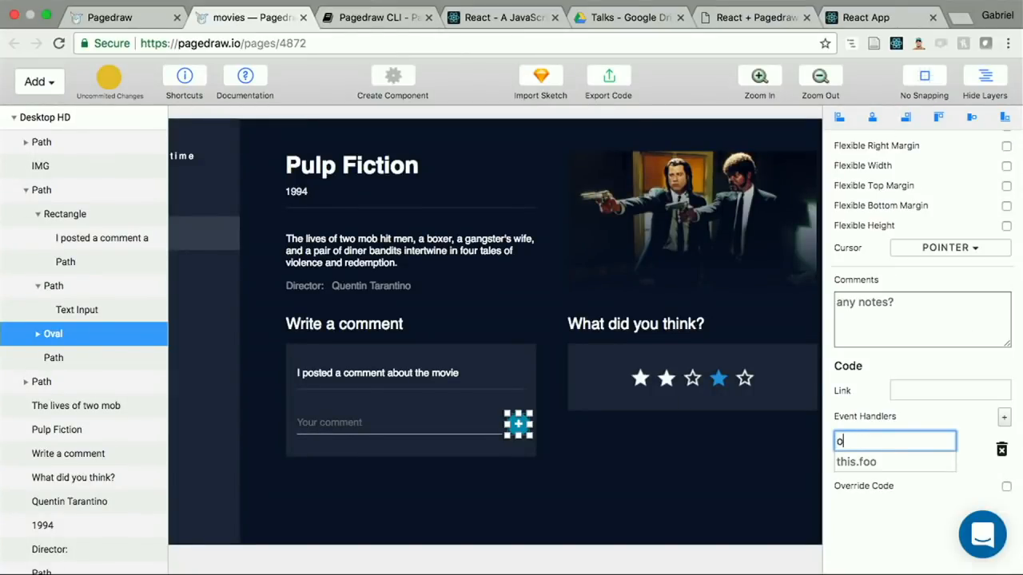
{"action": "left_click", "coordinate": [872, 466]}
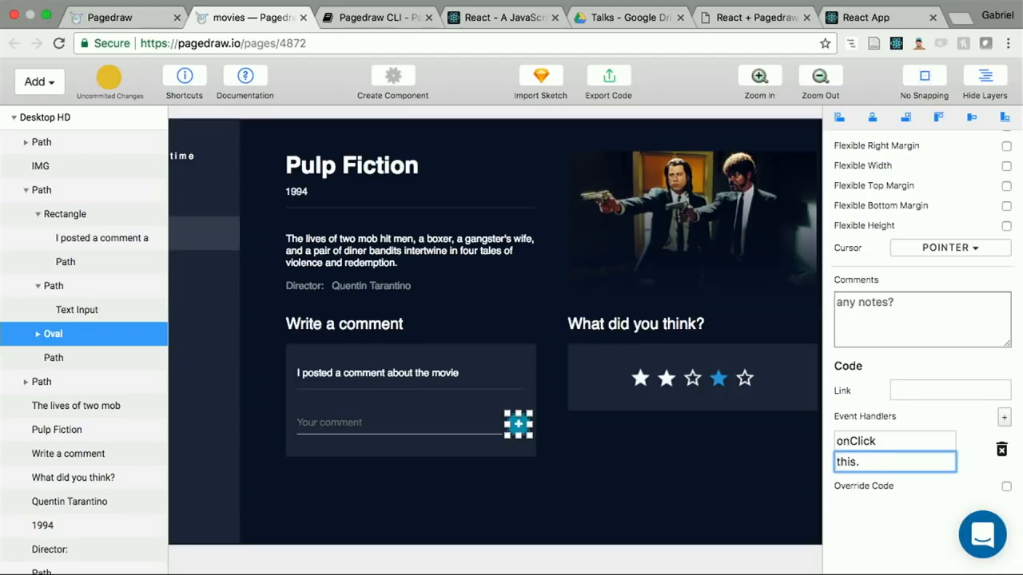
{"action": "type", "text": "props.onAddCo"}
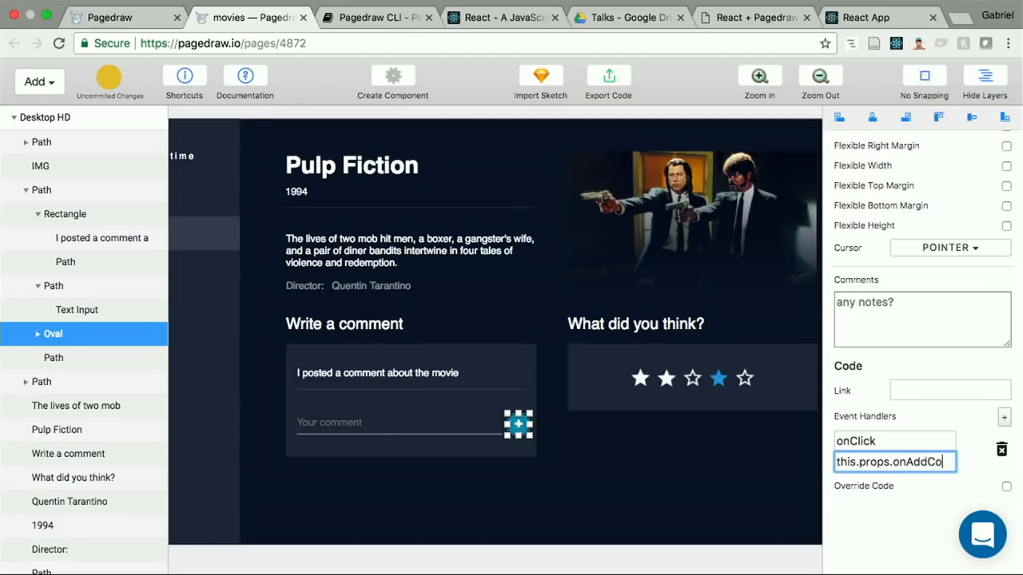
{"action": "type", "text": "mment"}
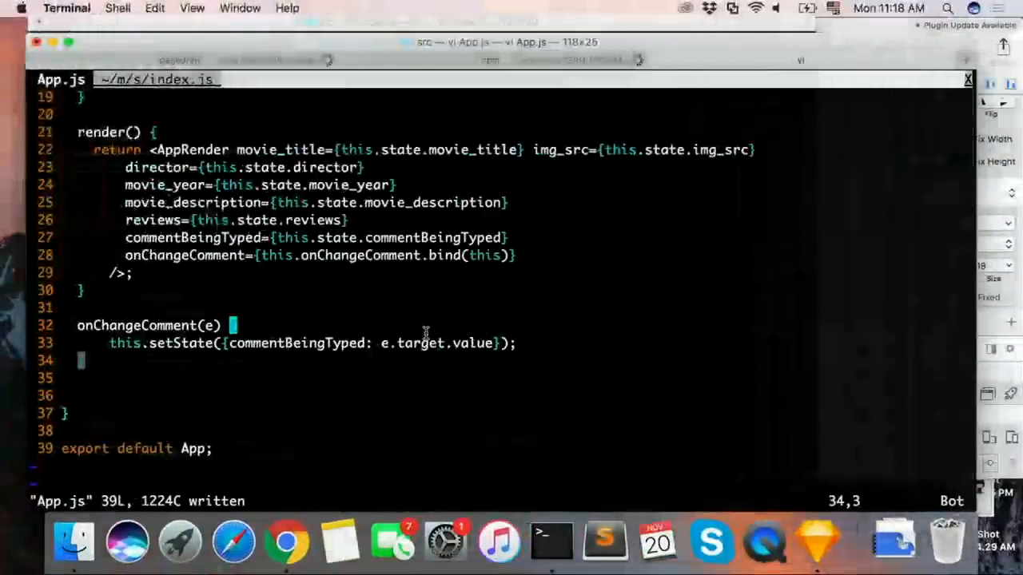
Step: Copy the addComment() method from index.js into App.js below onChangeComment(e), with a blank line after it
{"action": "key", "text": "j"}
{"action": "left_click", "coordinate": [495, 343]}
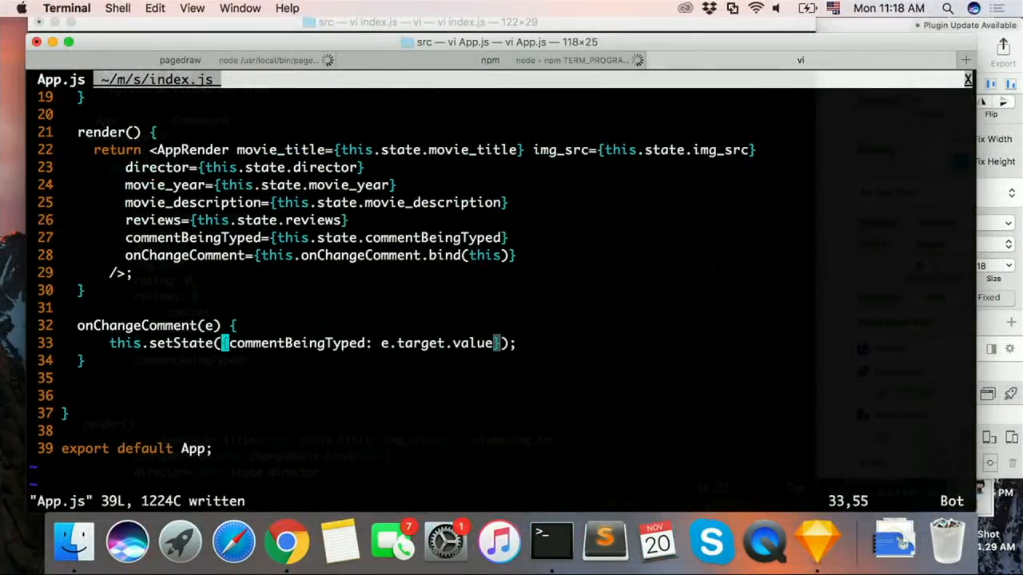
{"action": "key", "text": "g"}
{"action": "key", "text": "t"}
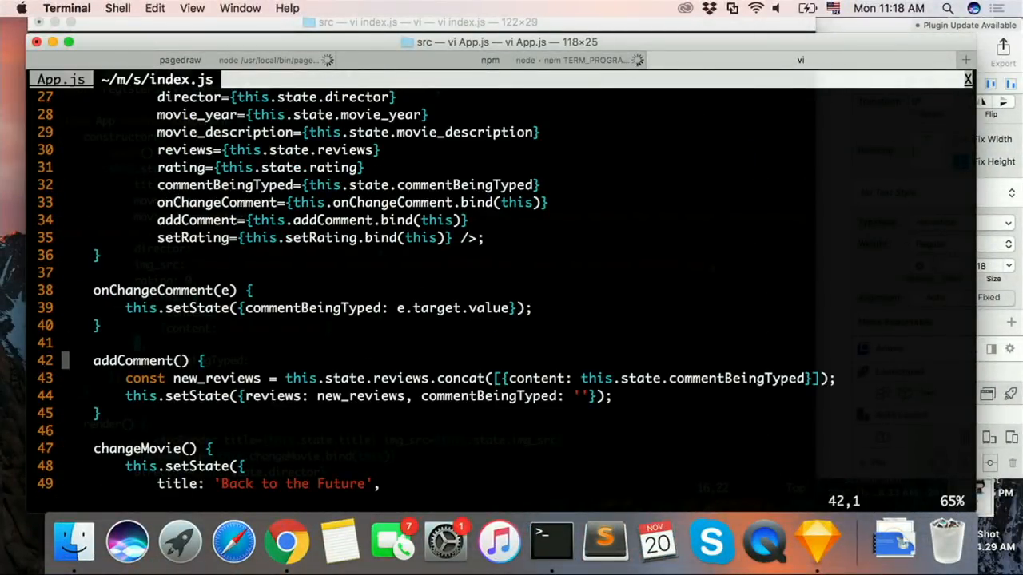
{"action": "key", "text": "V"}
{"action": "key", "text": "j"}
{"action": "key", "text": "j"}
{"action": "key", "text": "y"}
{"action": "key", "text": "g"}
{"action": "key", "text": "t"}
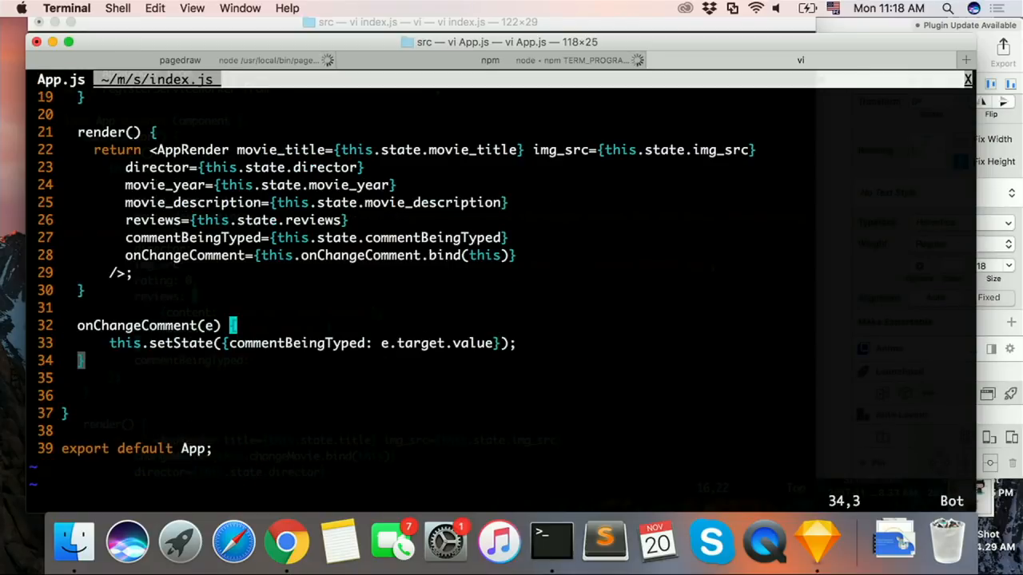
{"action": "key", "text": "k"}
{"action": "key", "text": "j"}
{"action": "key", "text": "p"}
{"action": "key", "text": "o"}
{"action": "key", "text": "Escape"}
Step: Reduce the indentation of the pasted addComment() method by two spaces to match onChangeComment(e), and save App.js
{"action": "key", "text": "j"}
{"action": "key", "text": "shift+v"}
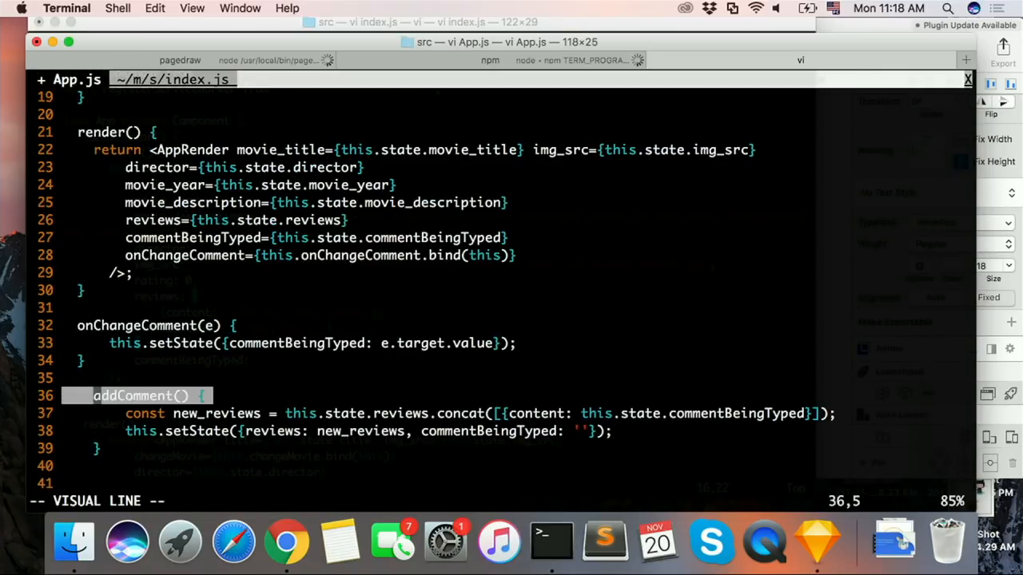
{"action": "key", "text": "Escape"}
{"action": "key", "text": "h"}
{"action": "key", "text": "h"}
{"action": "key", "text": "x"}
{"action": "key", "text": "x"}
{"action": "key", "text": "j"}
{"action": "key", "text": "x"}
{"action": "key", "text": "x"}
{"action": "key", "text": "j"}
{"action": "key", "text": "x"}
{"action": "key", "text": "x"}
{"action": "key", "text": "j"}
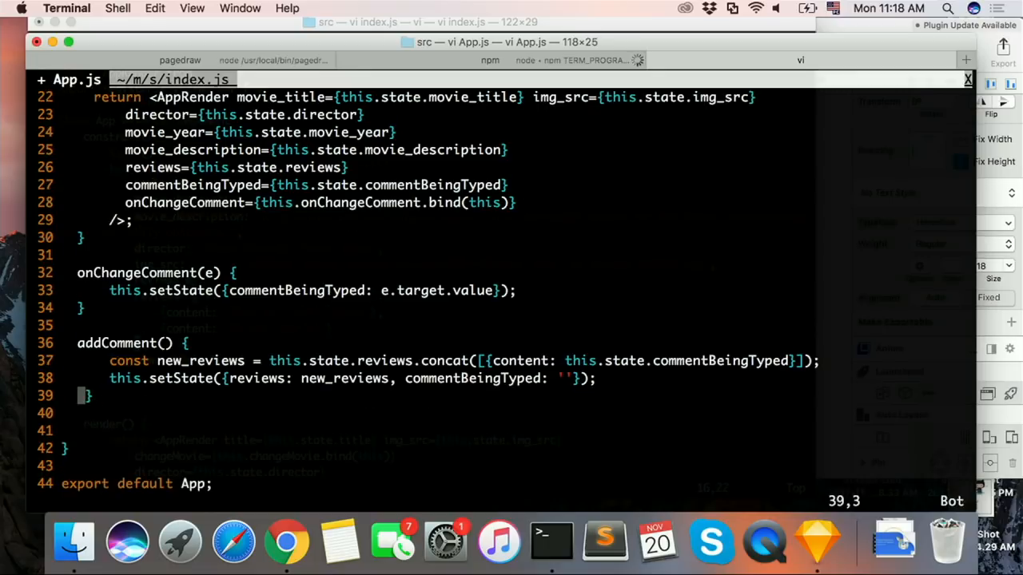
{"action": "key", "text": "x"}
{"action": "key", "text": "x"}
{"action": "type", "text": ":w"}
{"action": "key", "text": "Return"}
Step: Rename the addComment() method to onAddComment() in App.js and save the file
{"action": "key", "text": "k"}
{"action": "key", "text": "k"}
{"action": "key", "text": "k"}
{"action": "key", "text": "k"}
{"action": "key", "text": "j"}
{"action": "key", "text": "j"}
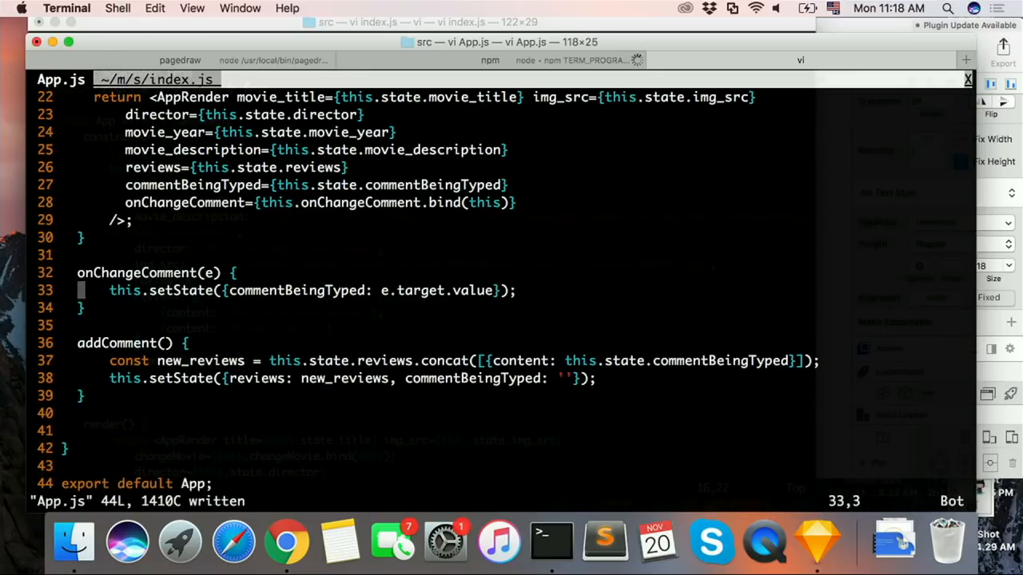
{"action": "type", "text": "ion"}
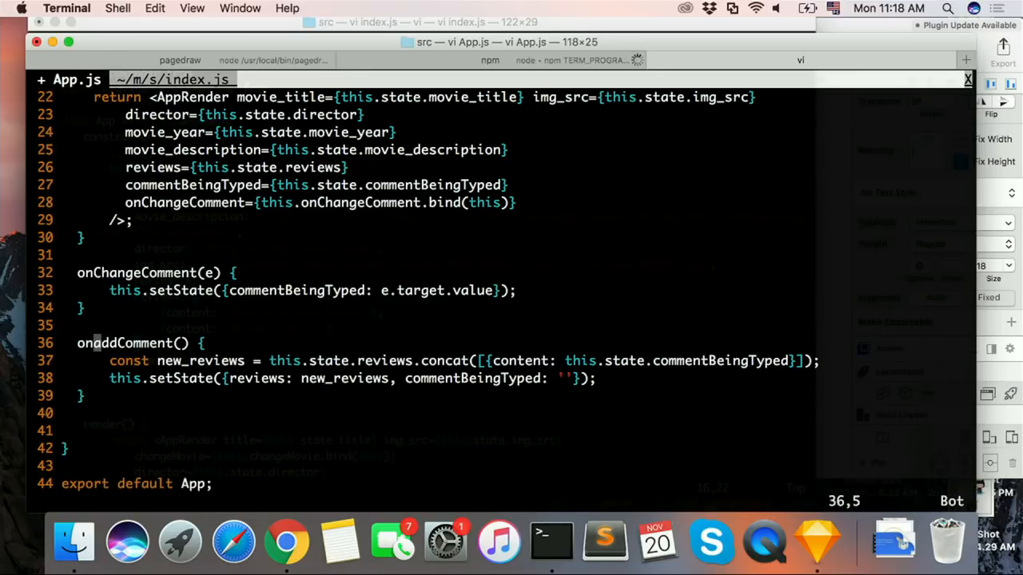
{"action": "type", "text": ":w"}
{"action": "key", "text": "Return"}
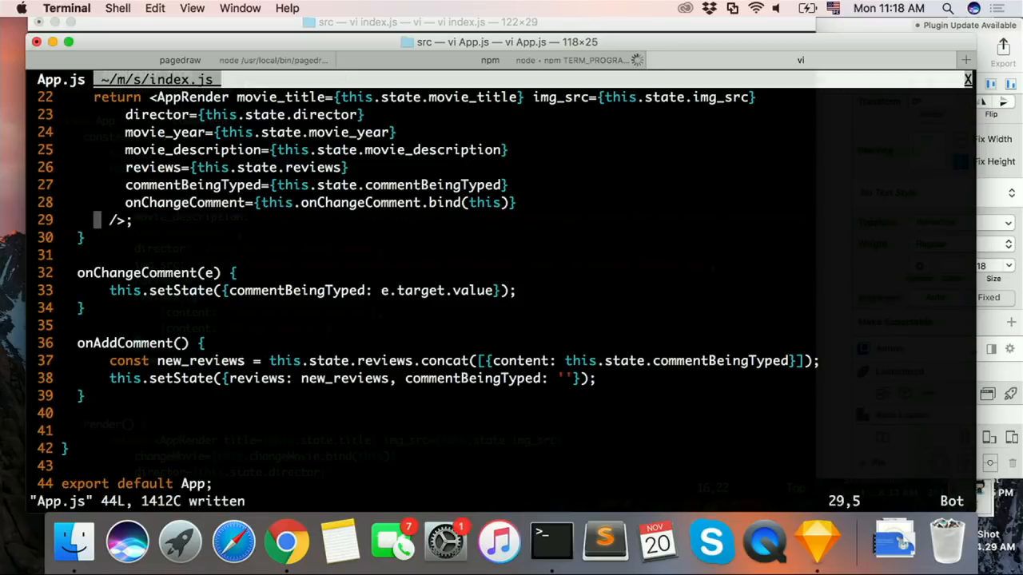
{"action": "type", "text": "oo"}
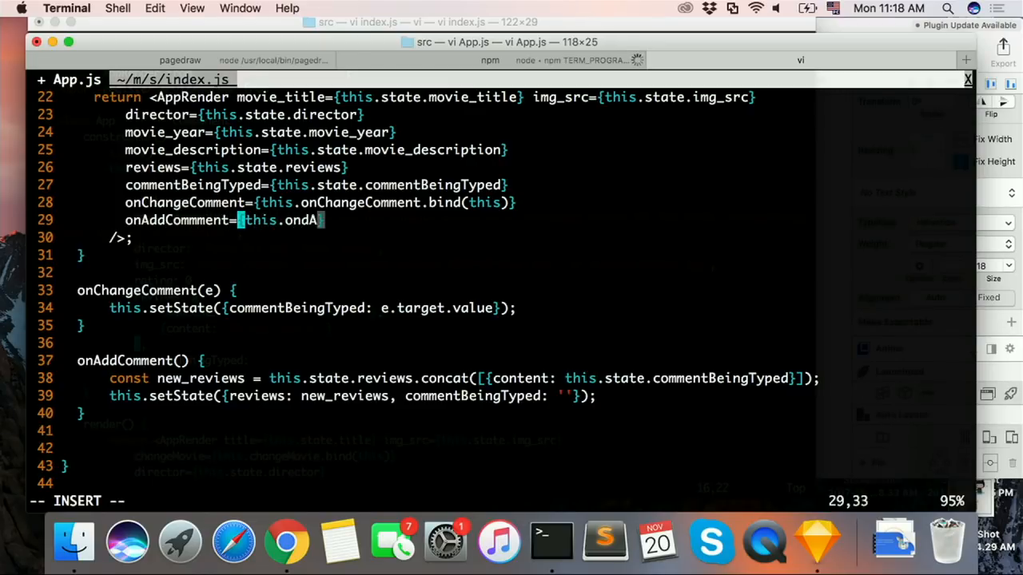
Step: Pass onAddCommment={this.onAddComment.bind(this)} to AppRender after the onChangeComment prop and save App.js
{"action": "type", "text": "ment.bind(t"}
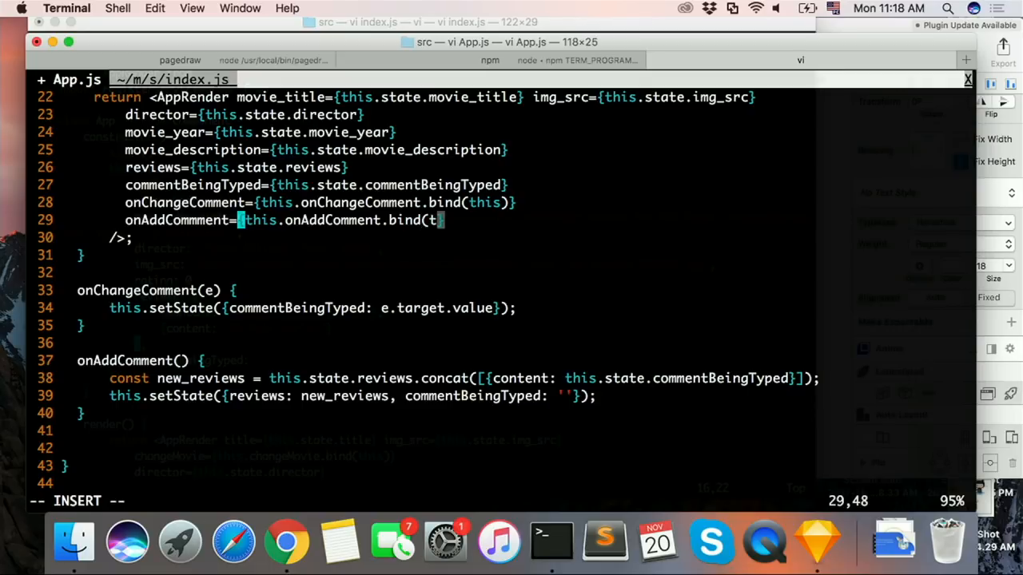
{"action": "type", "text": "his)"}
{"action": "key", "text": "Escape"}
{"action": "type", "text": ":w"}
{"action": "key", "text": "Return"}
{"action": "key", "text": "j"}
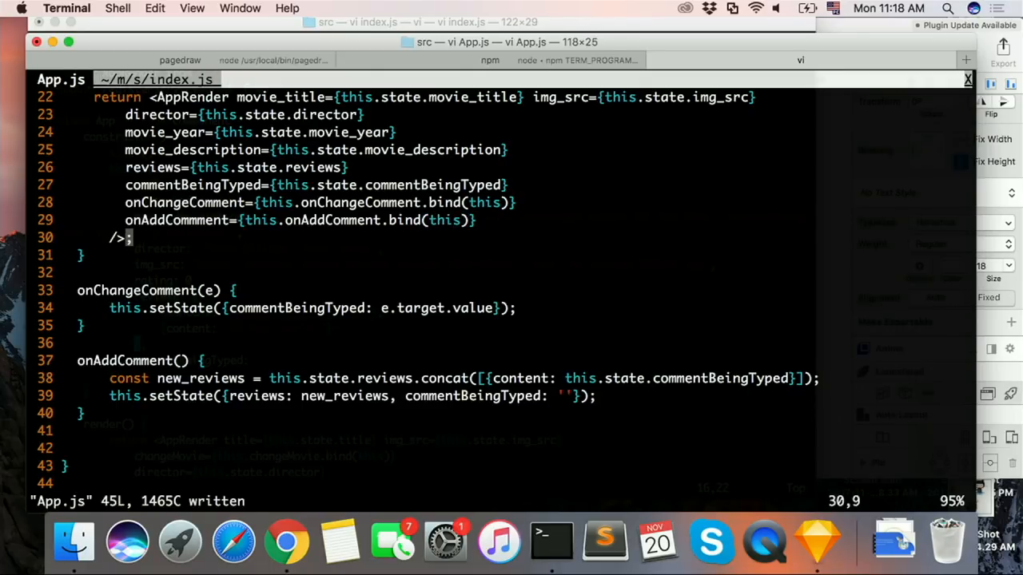
{"action": "key", "text": "j"}
{"action": "key", "text": "j"}
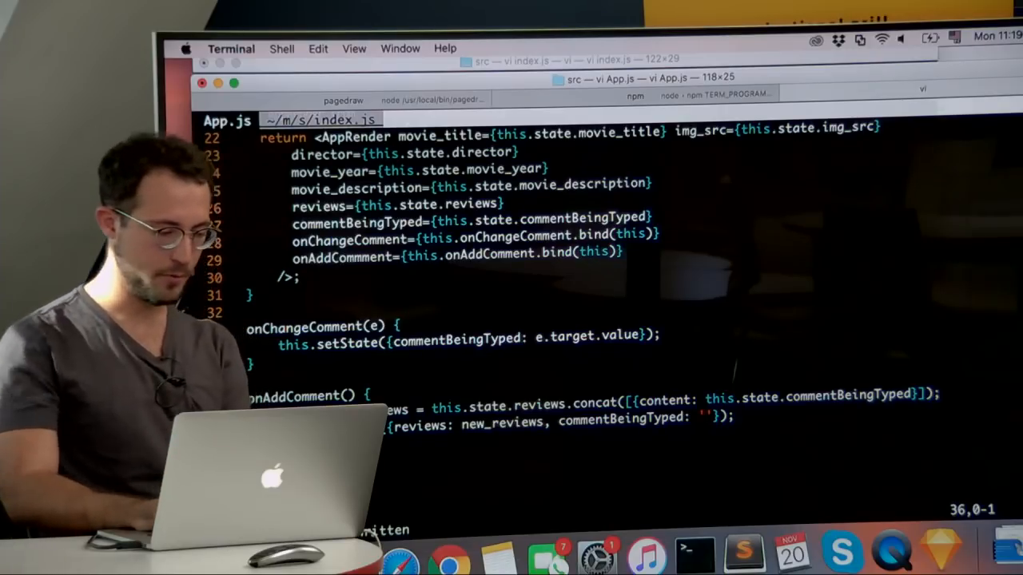
Step: Reload the React app at localhost:3000 and try to add the comment "Hello CS50!"
{"action": "key", "text": "super+Tab"}
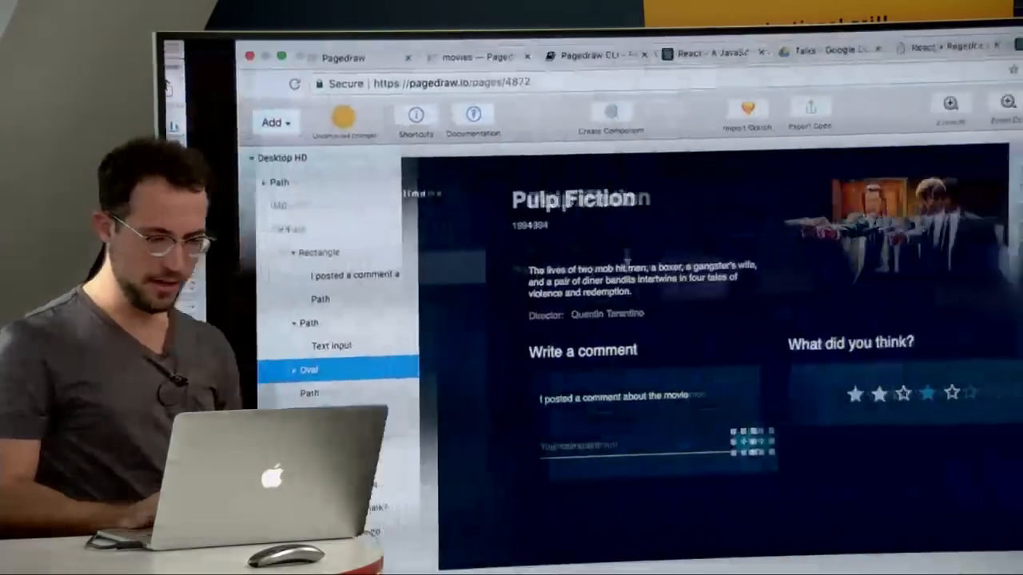
{"action": "left_click", "coordinate": [950, 48]}
{"action": "left_click", "coordinate": [866, 70]}
{"action": "key", "text": "Return"}
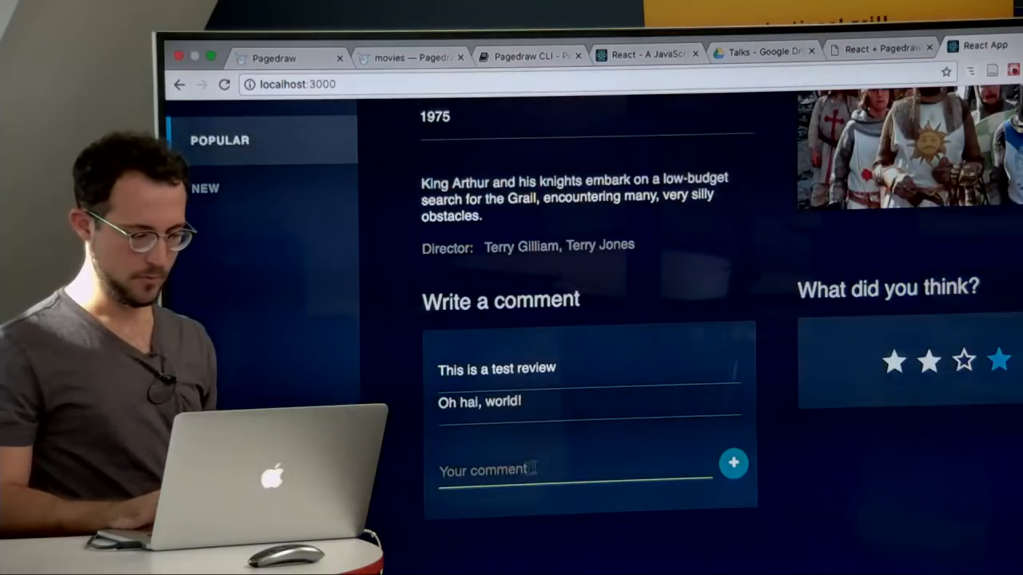
{"action": "left_click", "coordinate": [514, 471]}
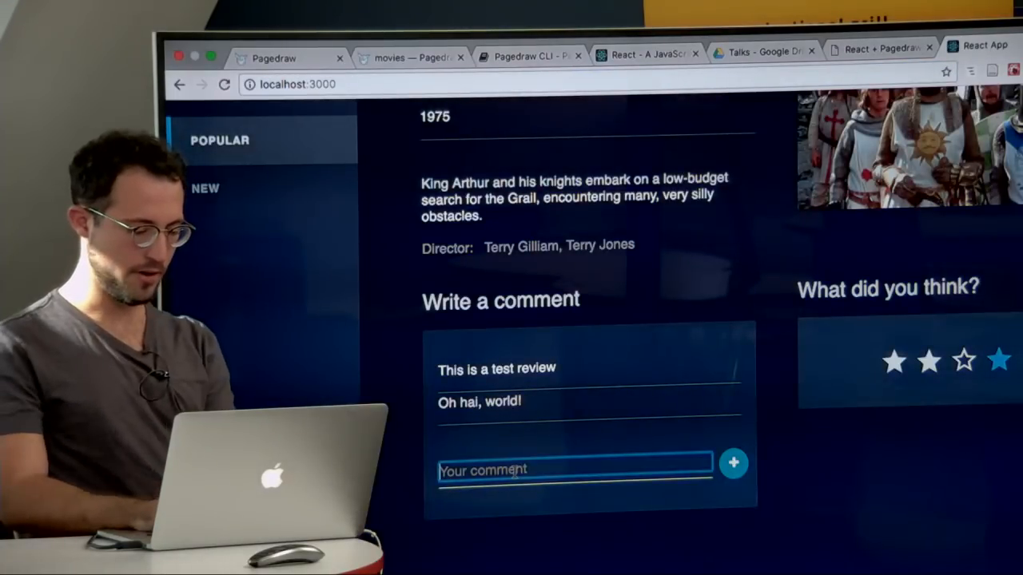
{"action": "type", "text": "Hello CS50!"}
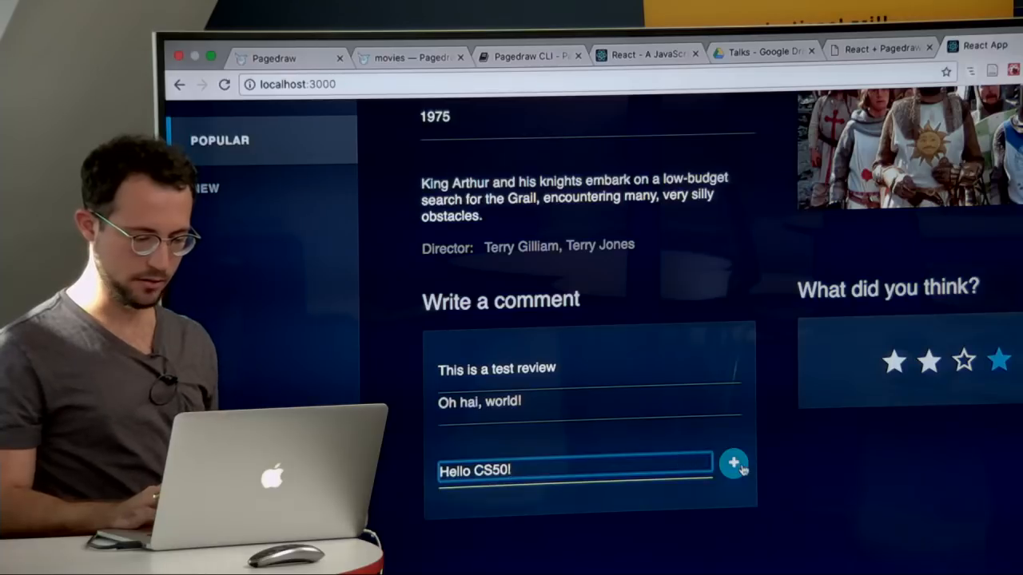
{"action": "left_click", "coordinate": [740, 468]}
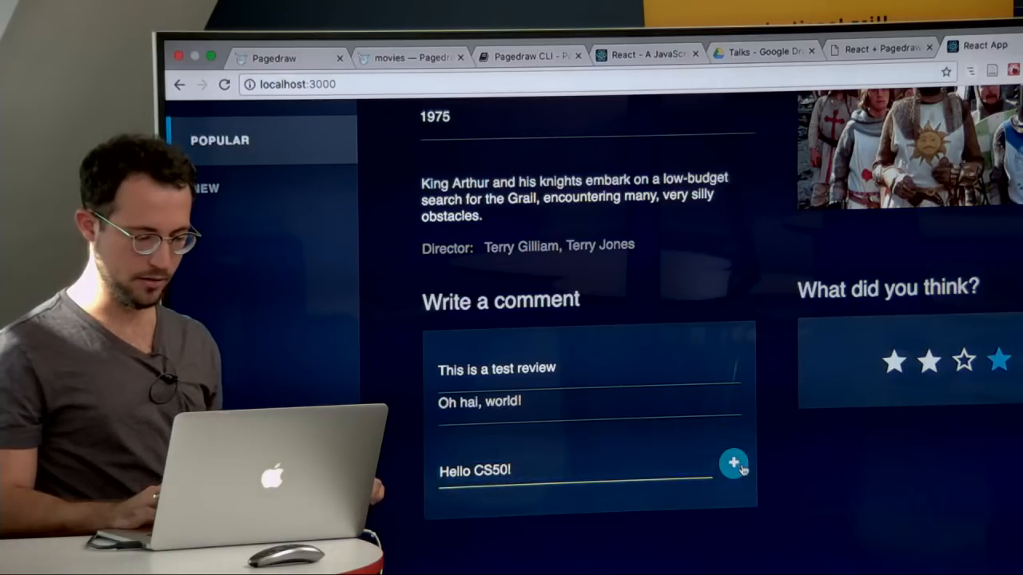
Step: Reload the React app once more and retry submitting the comment "Hello CS50!"
{"action": "left_click", "coordinate": [807, 83]}
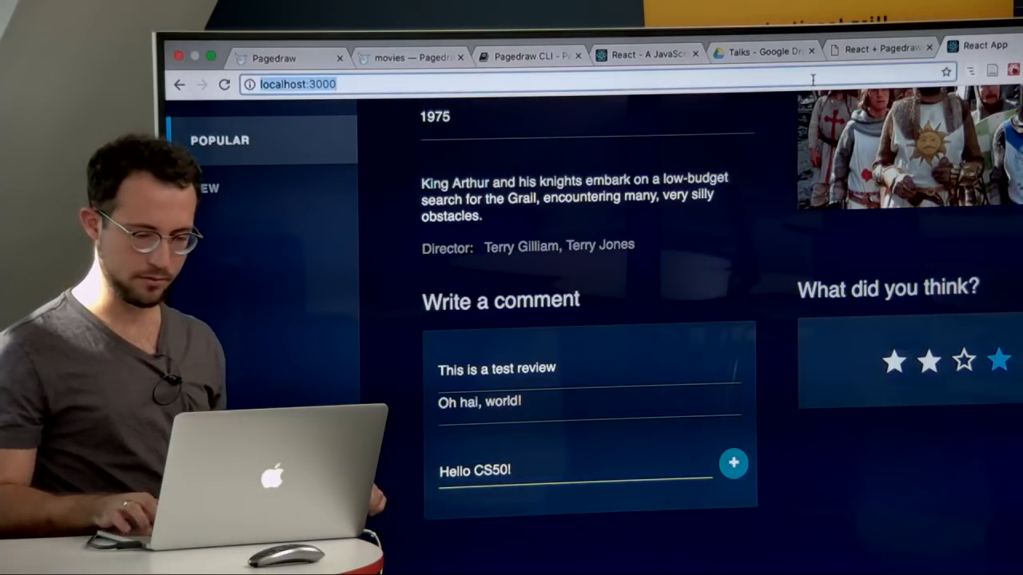
{"action": "key", "text": "Return"}
{"action": "left_click", "coordinate": [503, 475]}
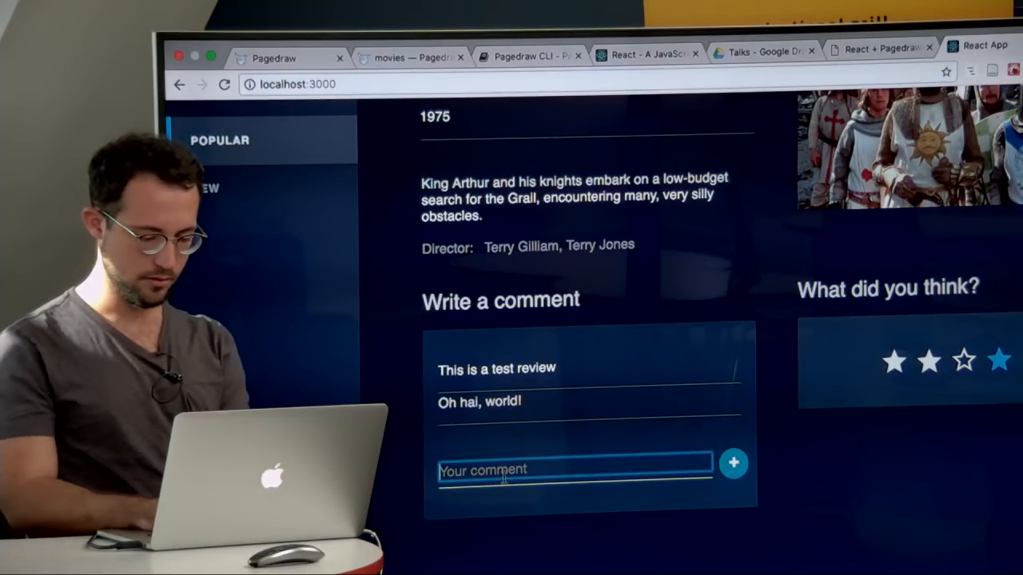
{"action": "type", "text": "Hello CS50!"}
{"action": "left_click", "coordinate": [737, 465]}
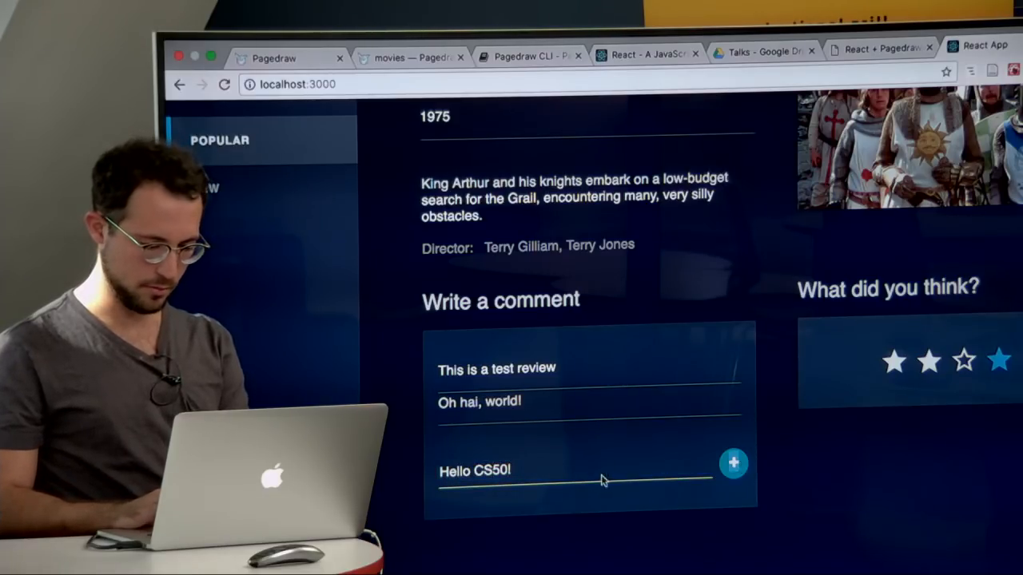
Step: Switch to the Pagedraw movies document and complete the plus button's onClick handler as this.props.onAddComment
{"action": "left_click", "coordinate": [602, 479]}
{"action": "key", "text": "super+Tab"}
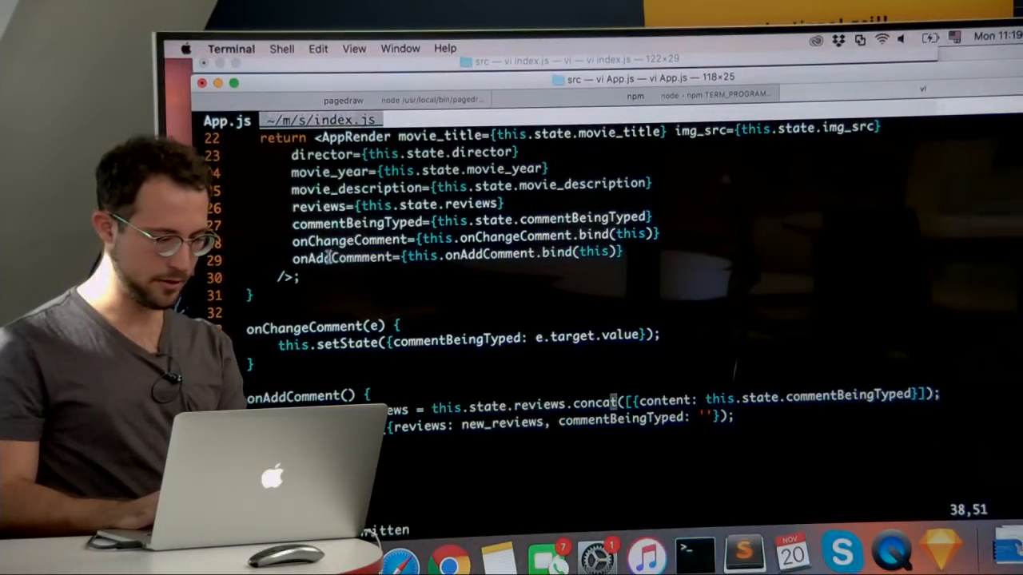
{"action": "key", "text": "super+Tab"}
{"action": "left_click", "coordinate": [290, 62]}
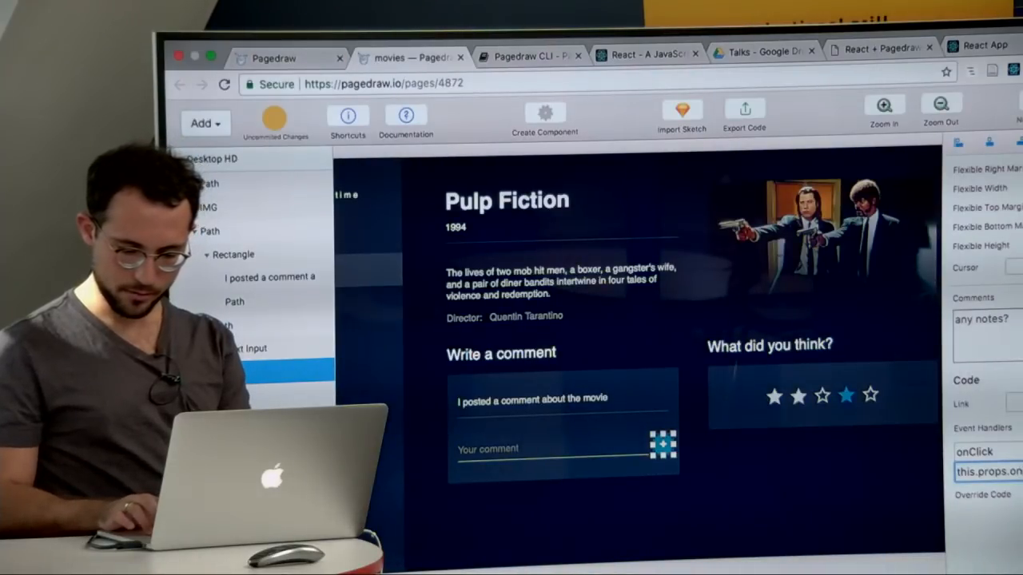
{"action": "type", "text": "ment"}
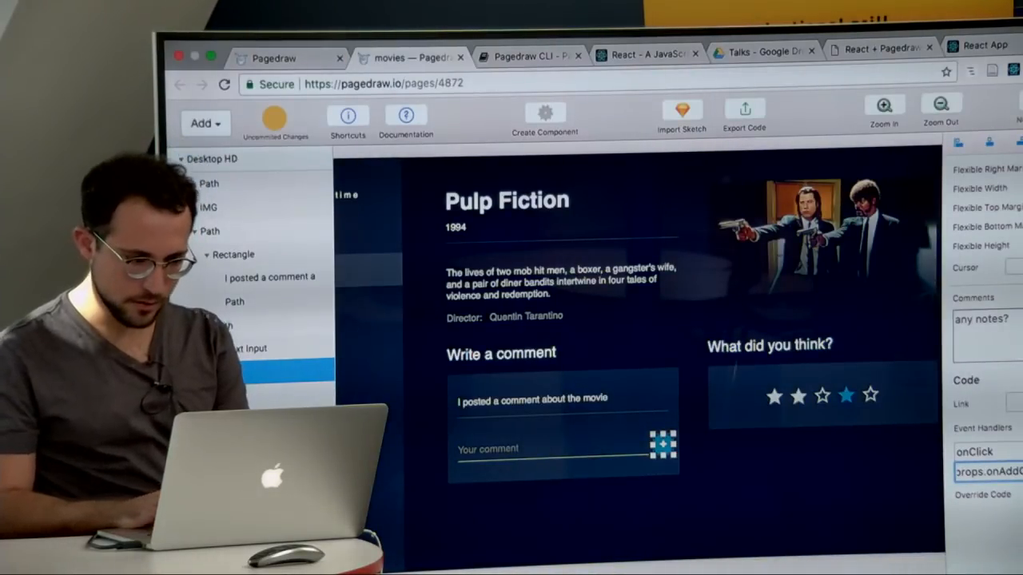
Step: Open the exported code of the movies document and search it for onAddComment
{"action": "left_click", "coordinate": [745, 112]}
{"action": "scroll", "coordinate": [576, 344], "scroll_direction": "down", "scroll_amount": 20}
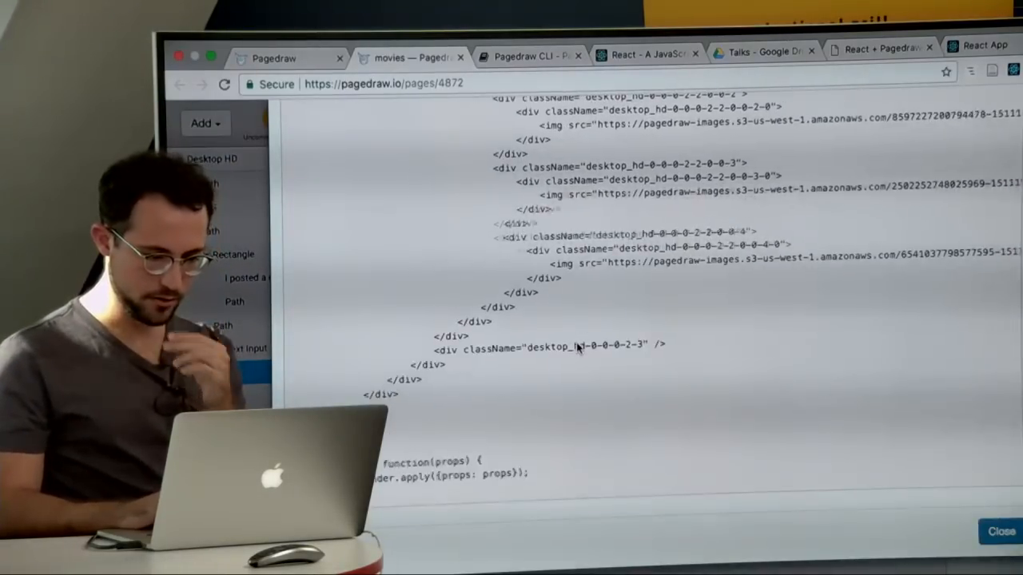
{"action": "key", "text": "ctrl+f"}
{"action": "type", "text": "onAdd"}
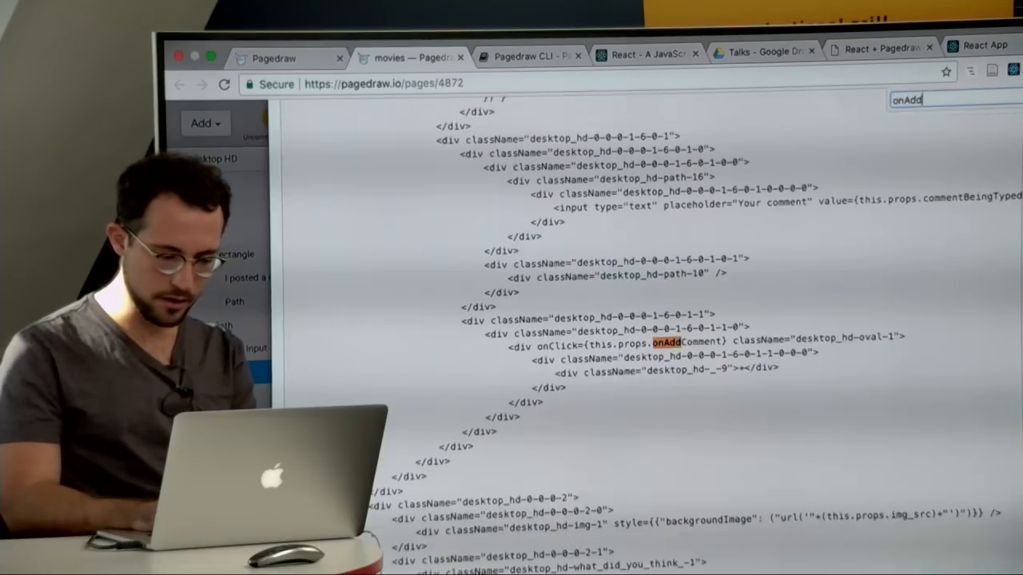
{"action": "type", "text": "Comment"}
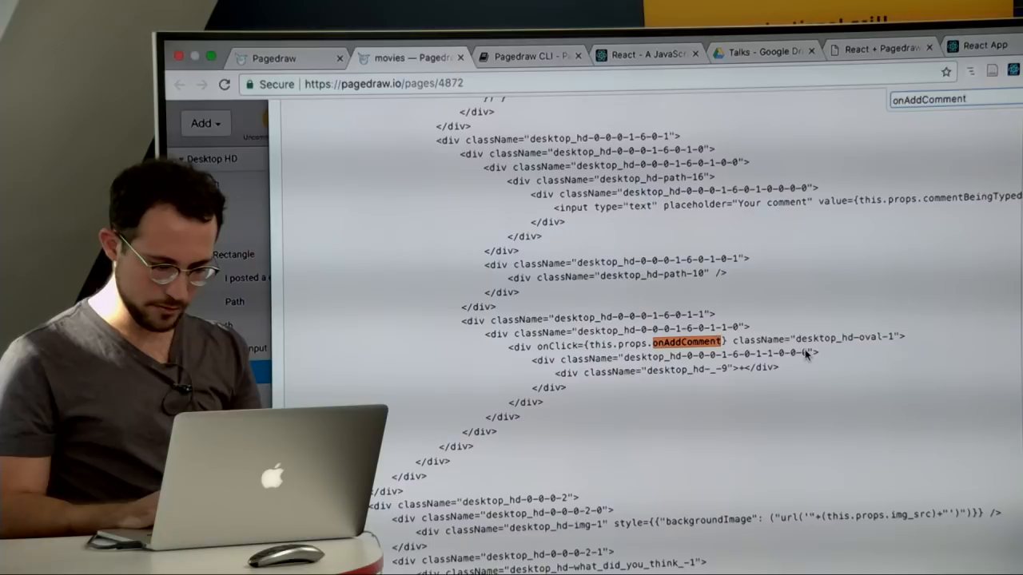
Step: Check the onAddComment code in App.js, then reload the React app at localhost:3000 and try to add the comment "asdfsdf"
{"action": "key", "text": "super+Tab"}
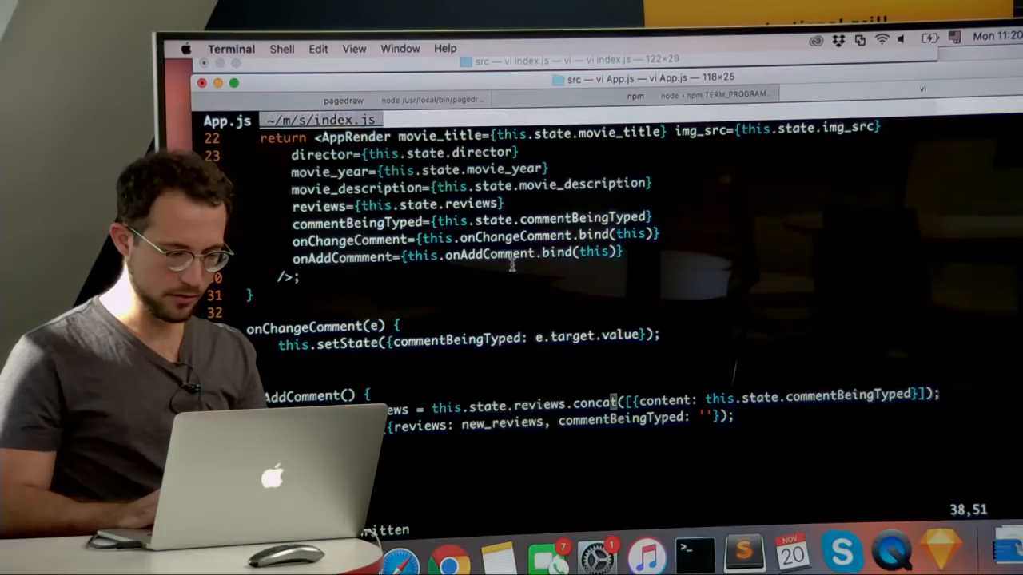
{"action": "key", "text": "super+Tab"}
{"action": "left_click", "coordinate": [978, 51]}
{"action": "left_click", "coordinate": [882, 70]}
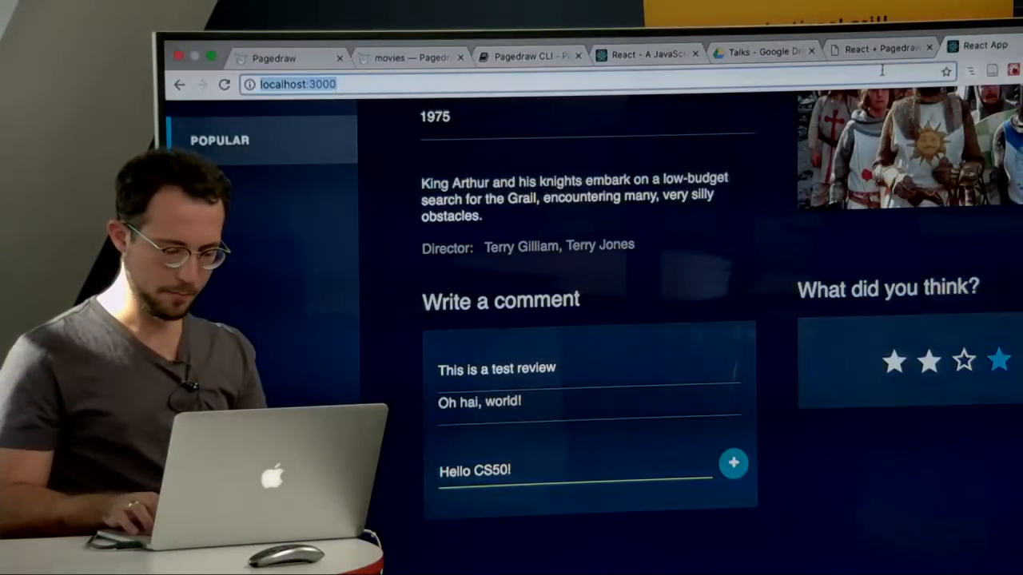
{"action": "key", "text": "Return"}
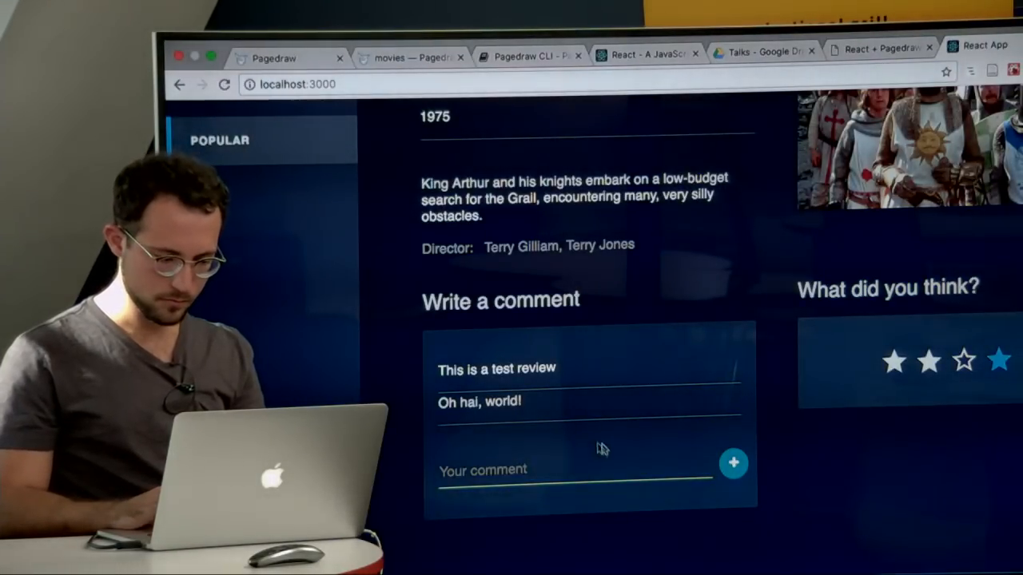
{"action": "type", "text": "asdfsdf"}
{"action": "left_click", "coordinate": [735, 465]}
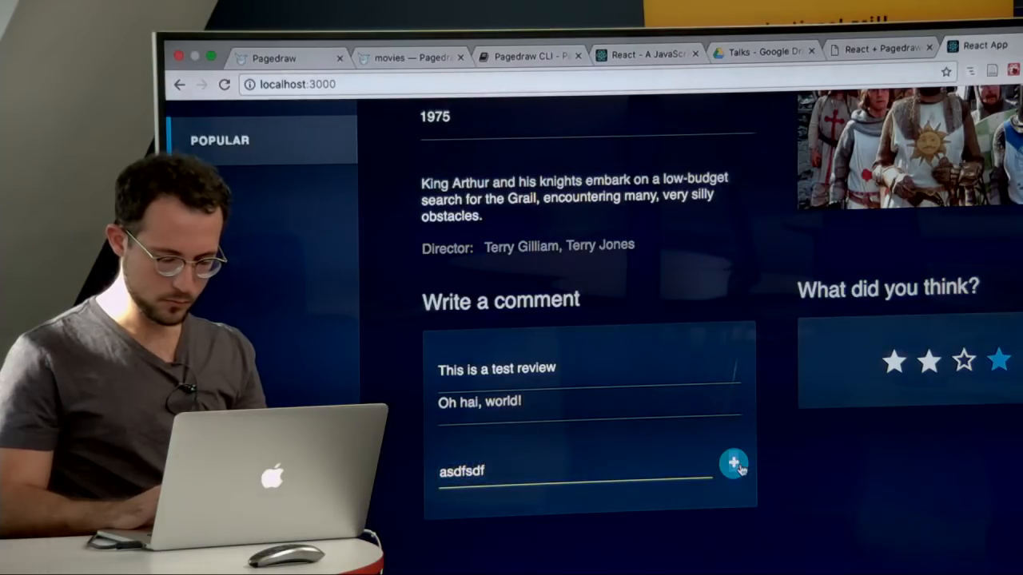
Step: Add console.log('Hello here'); as the first line of onAddComment() in App.js and save the file
{"action": "key", "text": "super+Tab"}
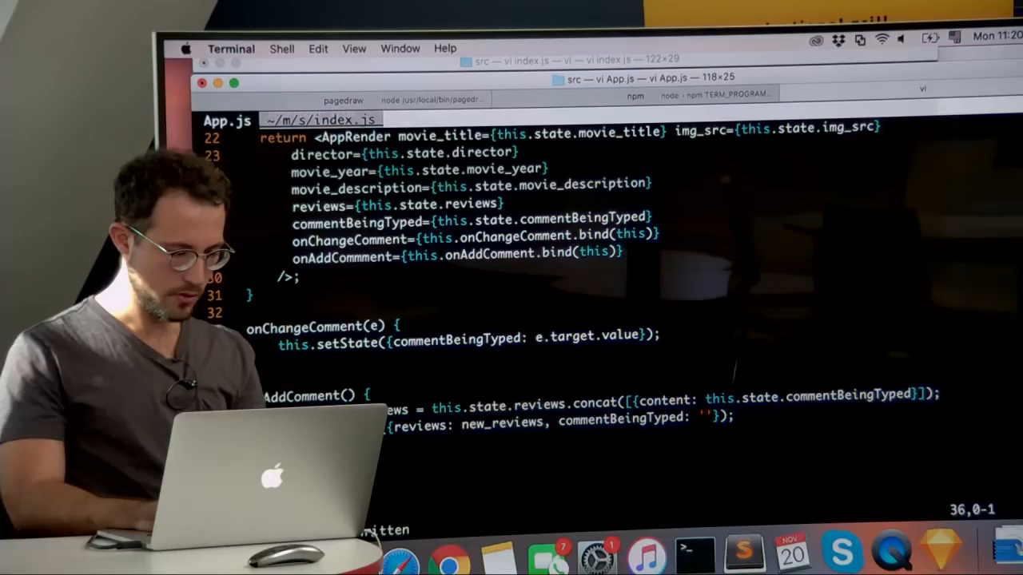
{"action": "type", "text": "oconsole.log"}
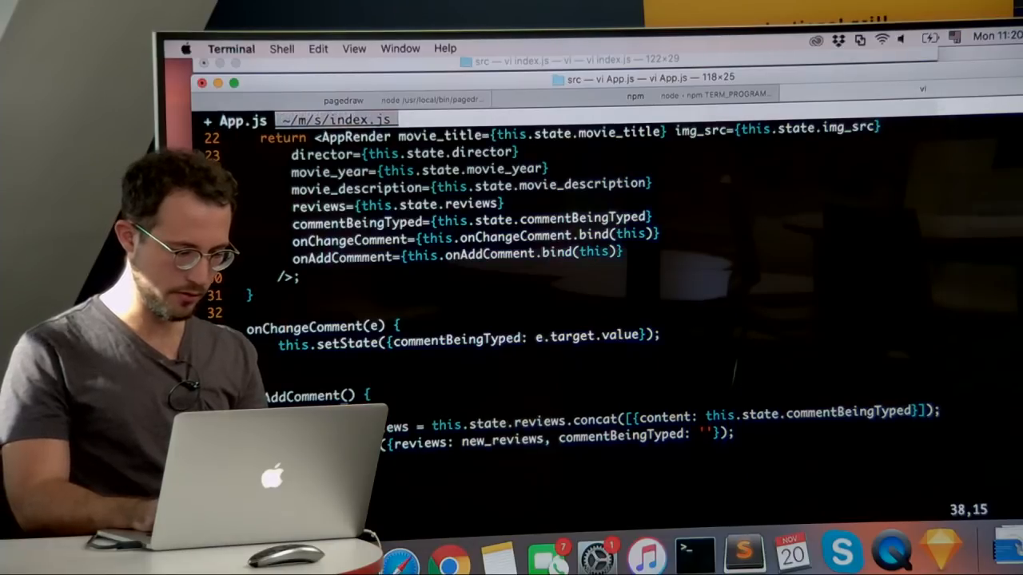
{"action": "type", "text": "();"}
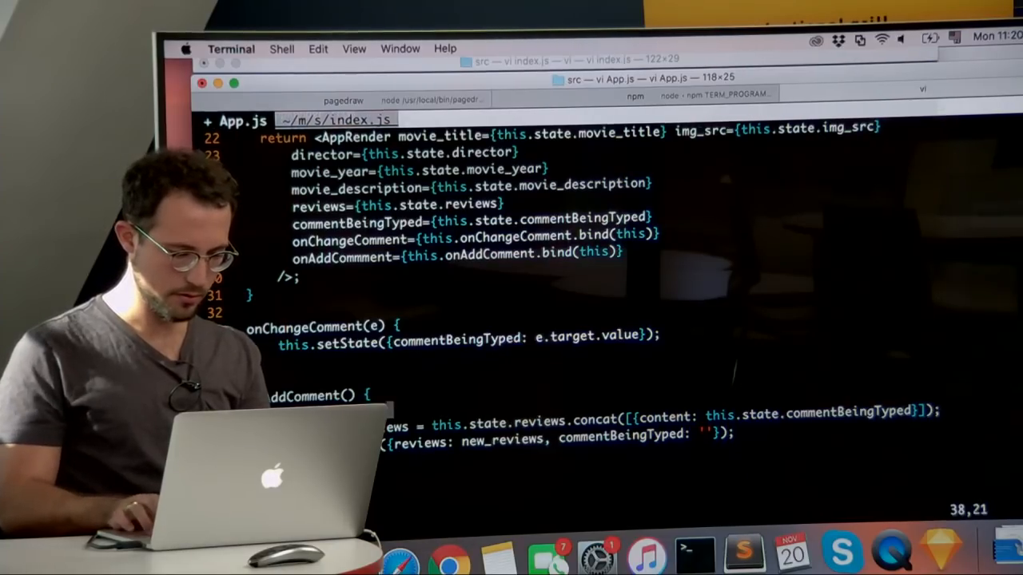
{"action": "key", "text": "Left"}
{"action": "key", "text": "Left"}
{"action": "type", "text": "'Hello here"}
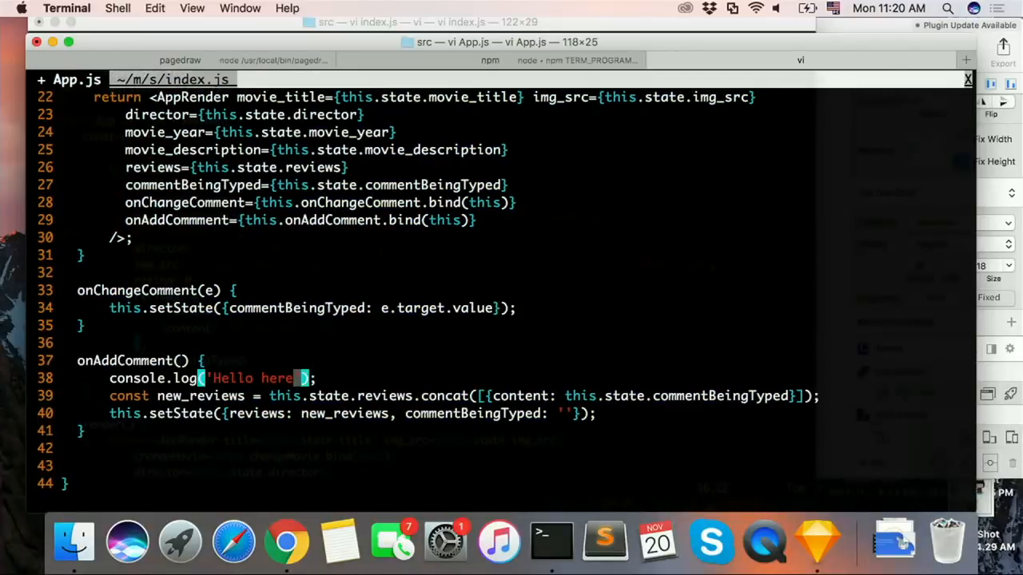
{"action": "key", "text": "Escape"}
{"action": "type", "text": ":w"}
{"action": "key", "text": "Return"}
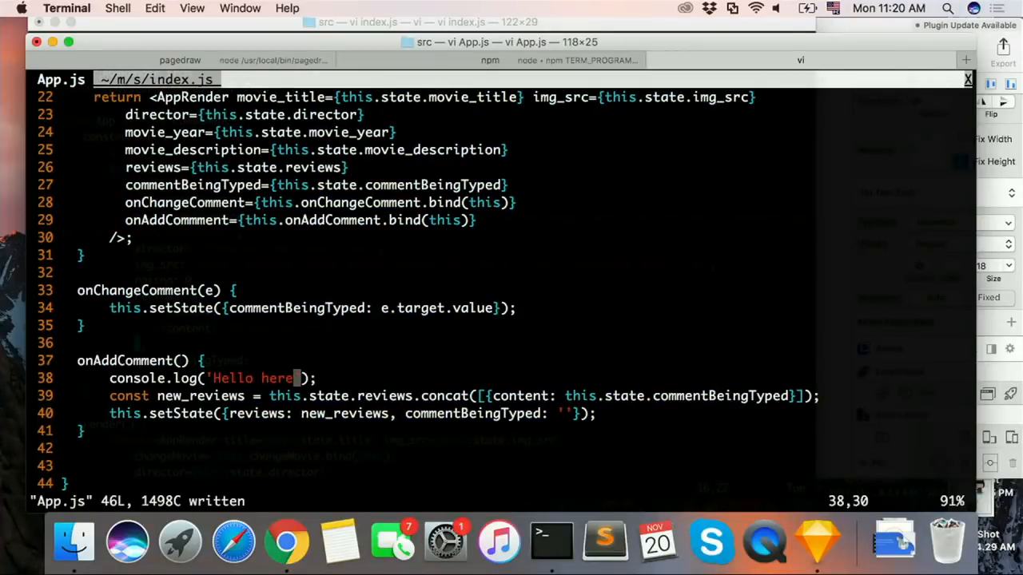
Step: Open the browser's developer console on the React app and try to submit the comment "asdfsdf"
{"action": "key", "text": "super+Tab"}
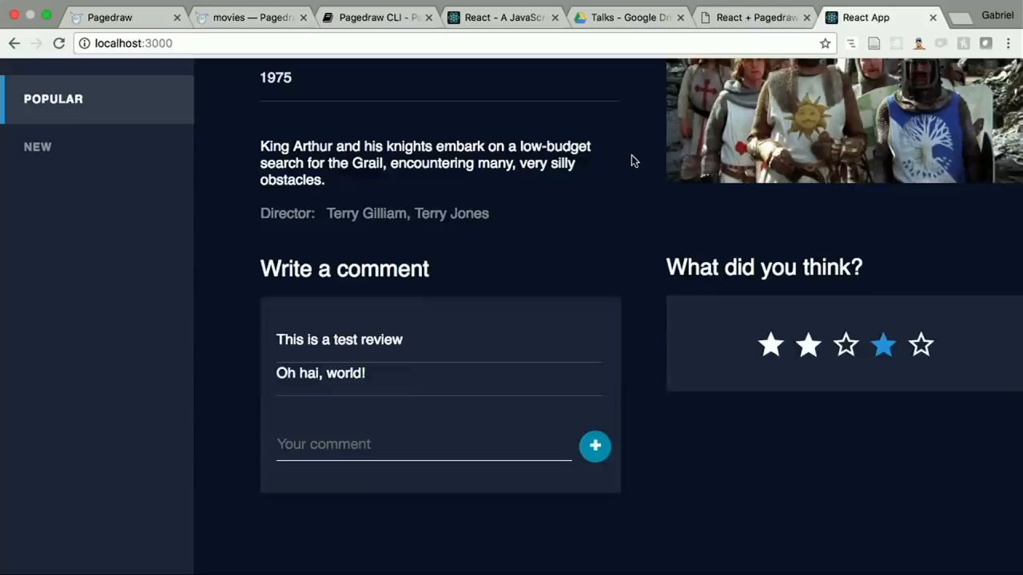
{"action": "right_click", "coordinate": [623, 181]}
{"action": "left_click", "coordinate": [642, 372]}
{"action": "left_click", "coordinate": [463, 329]}
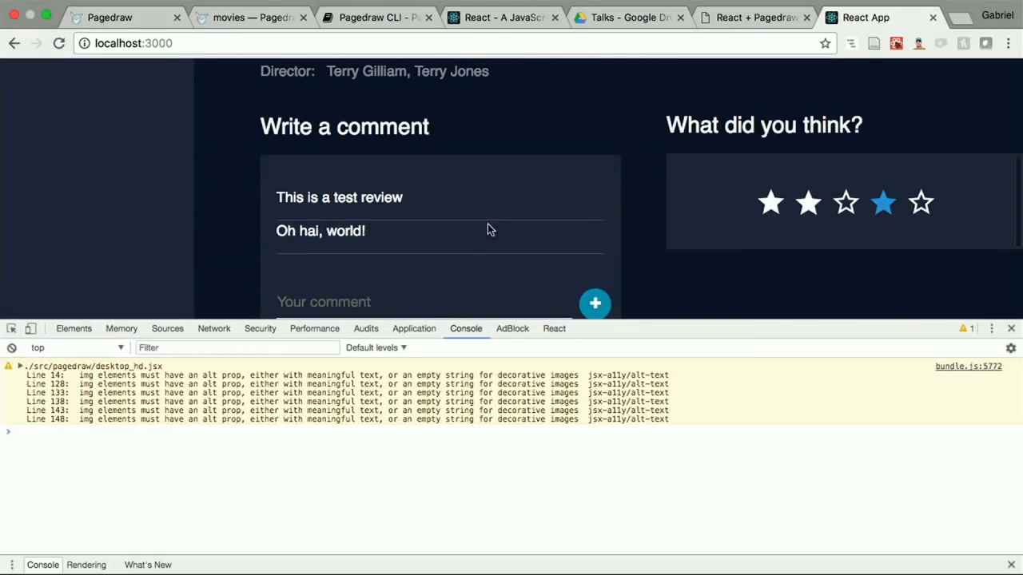
{"action": "left_click", "coordinate": [401, 301]}
{"action": "type", "text": "asdfsdf"}
{"action": "left_click", "coordinate": [598, 308]}
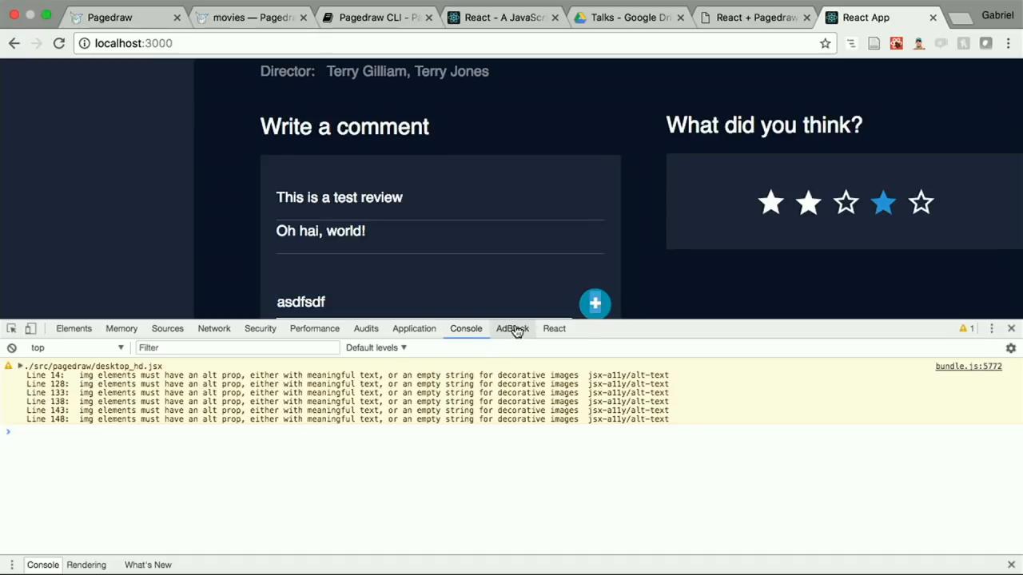
Step: Inspect the plus button's HTML, close the console drawer, and examine its enclosing desktop_hd-oval-1 div
{"action": "left_click", "coordinate": [553, 329]}
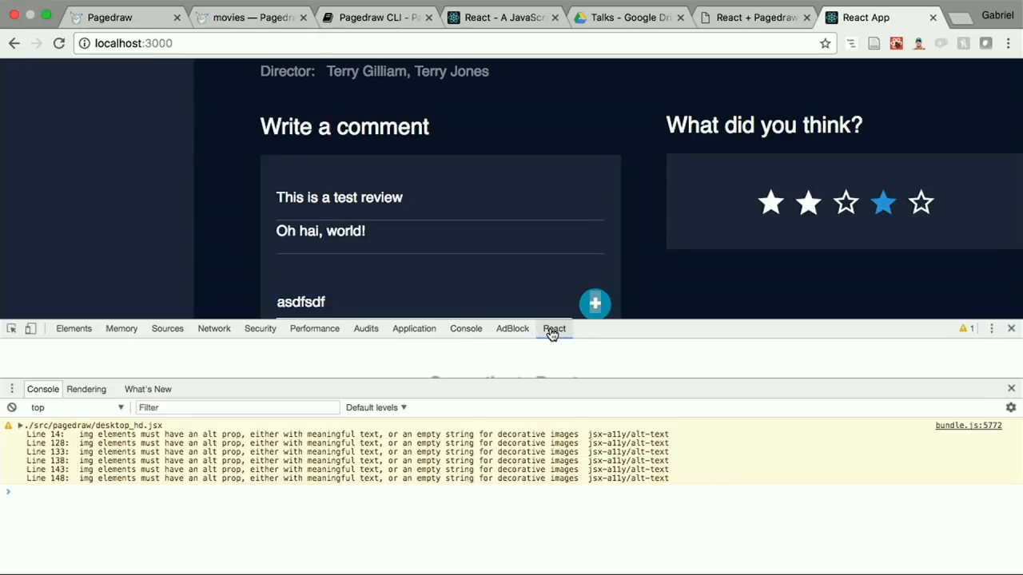
{"action": "right_click", "coordinate": [595, 304]}
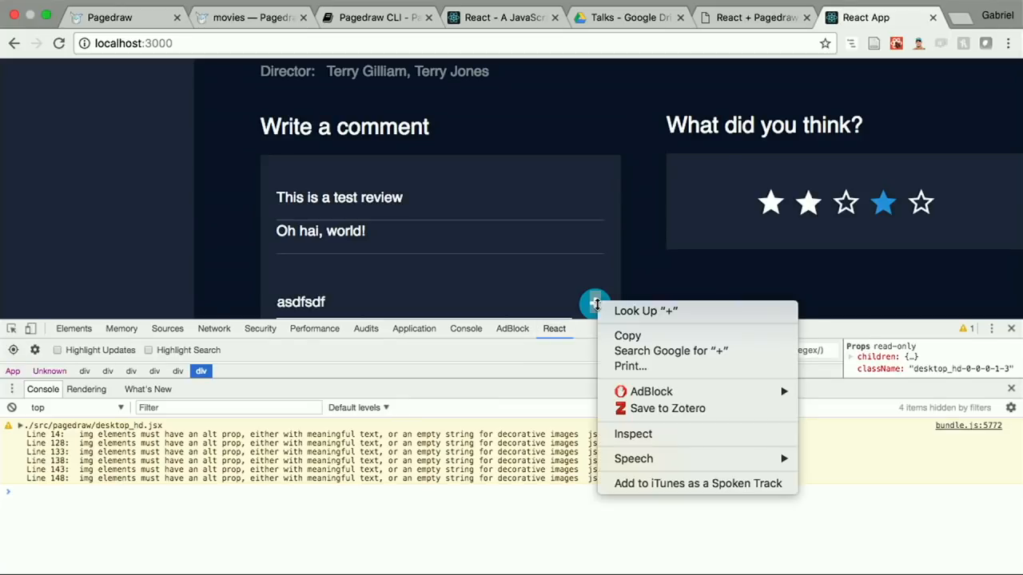
{"action": "left_click", "coordinate": [643, 435]}
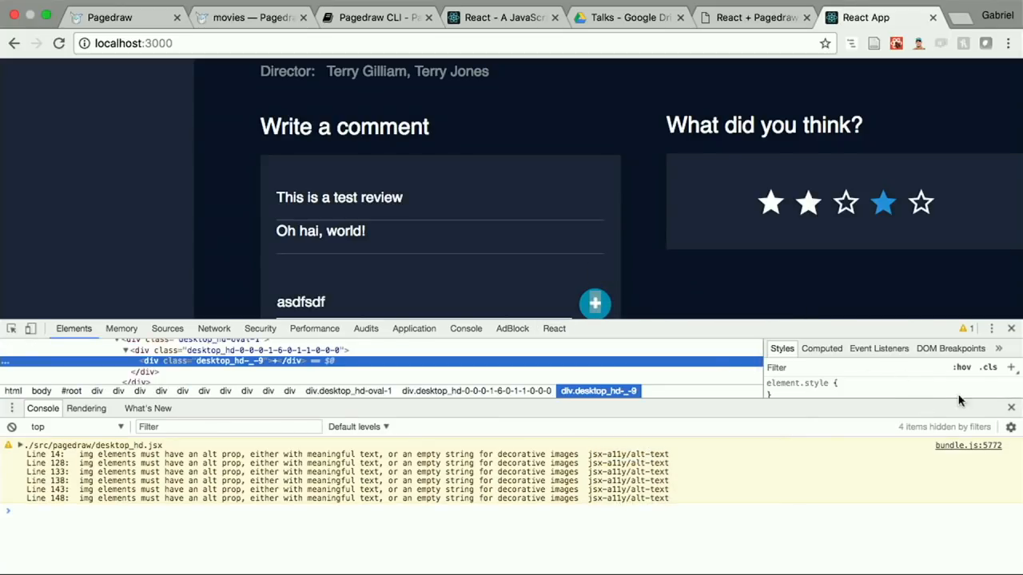
{"action": "left_click", "coordinate": [1009, 408]}
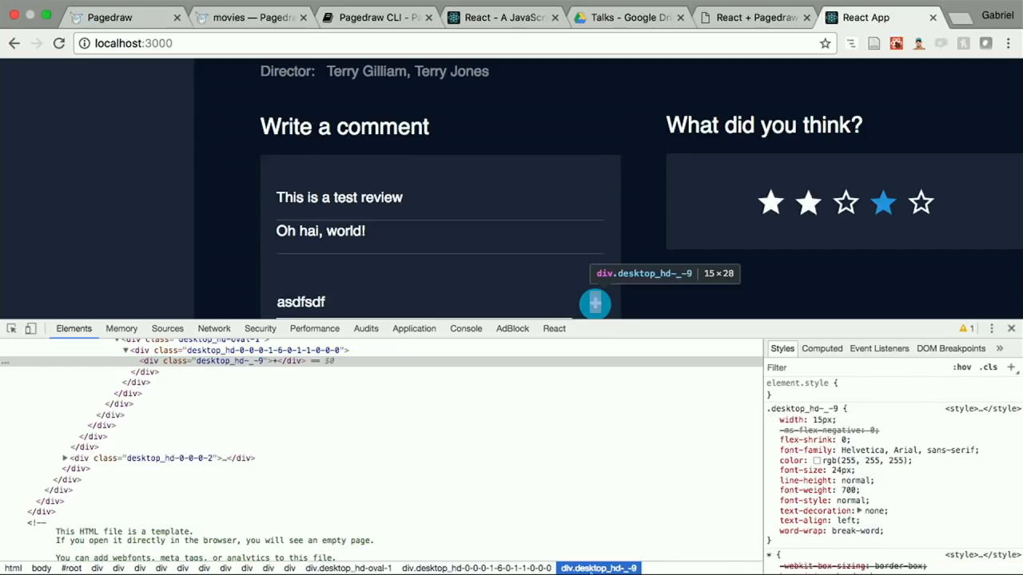
{"action": "scroll", "coordinate": [453, 478], "scroll_direction": "up", "scroll_amount": 5}
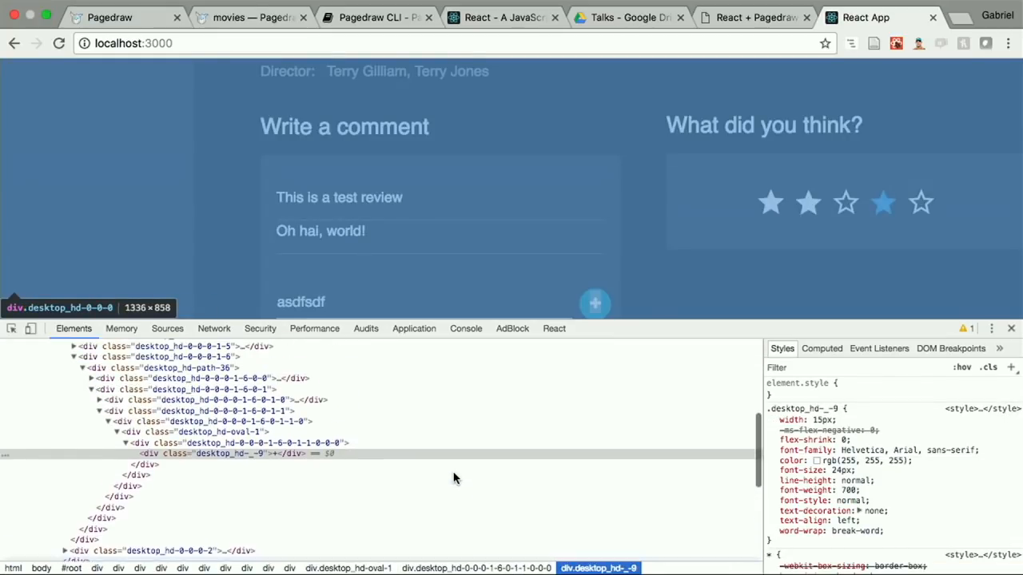
{"action": "scroll", "coordinate": [453, 478], "scroll_direction": "up", "scroll_amount": 4}
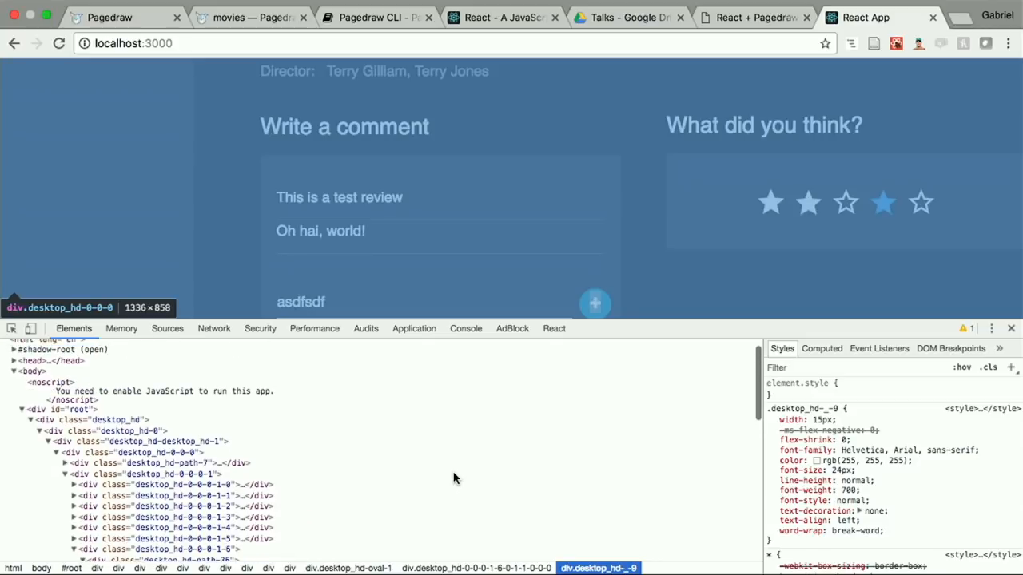
{"action": "scroll", "coordinate": [453, 478], "scroll_direction": "down", "scroll_amount": 6}
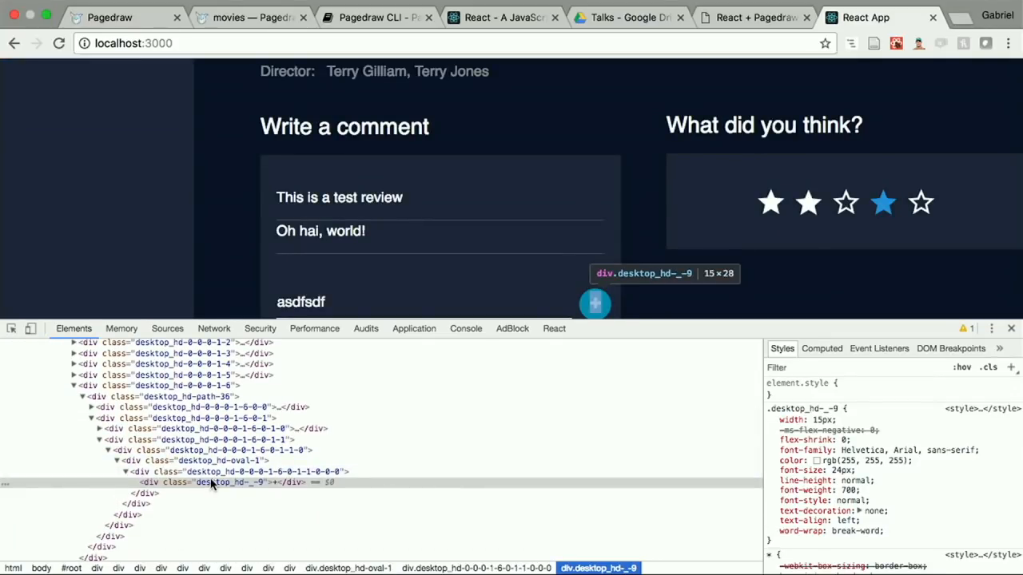
{"action": "left_click", "coordinate": [199, 462]}
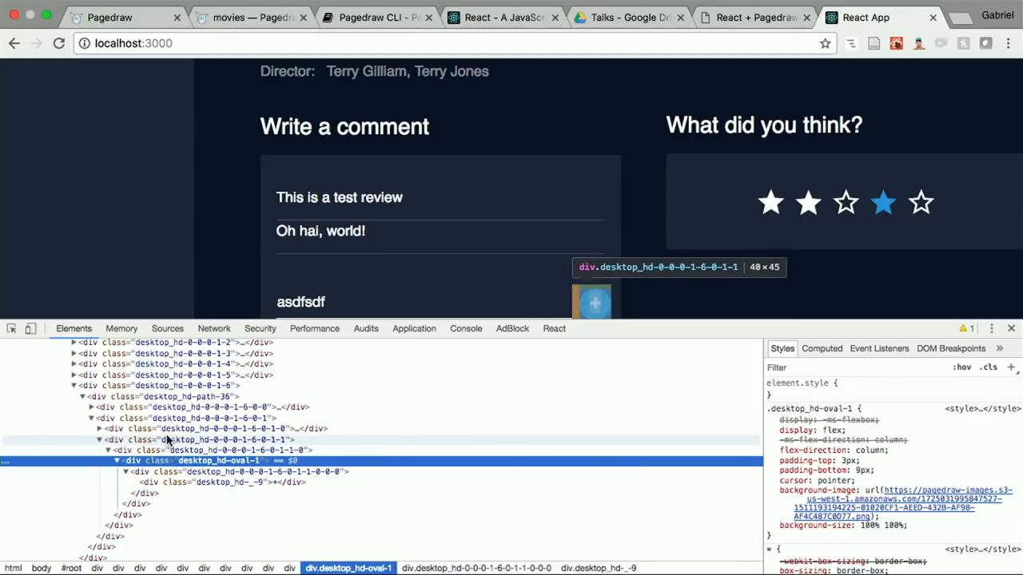
Step: Examine the props of the plus button's desktop_hd-oval-1 div in the React component tree for an onClick handler
{"action": "left_click", "coordinate": [554, 329]}
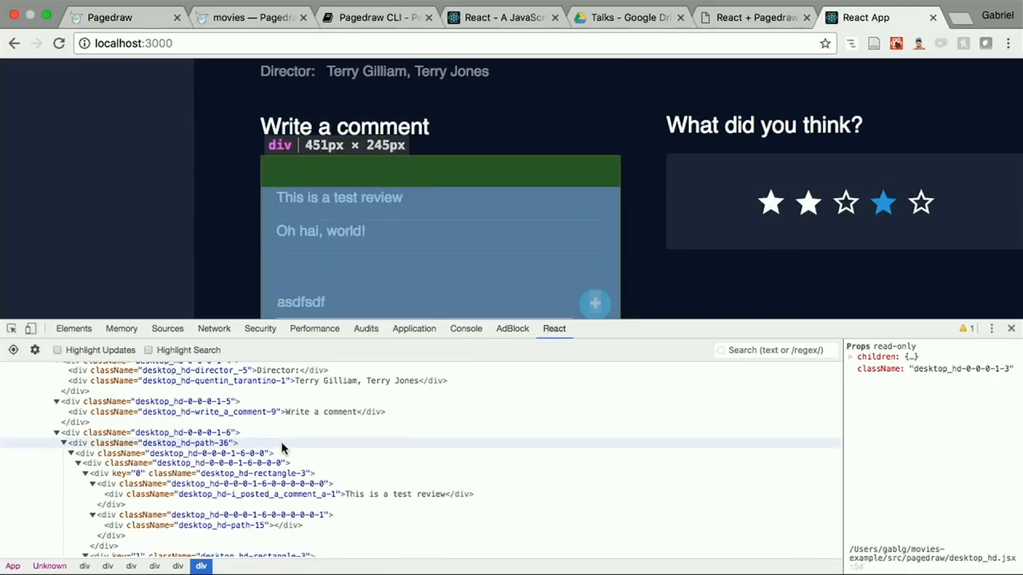
{"action": "scroll", "coordinate": [281, 449], "scroll_direction": "down", "scroll_amount": 5}
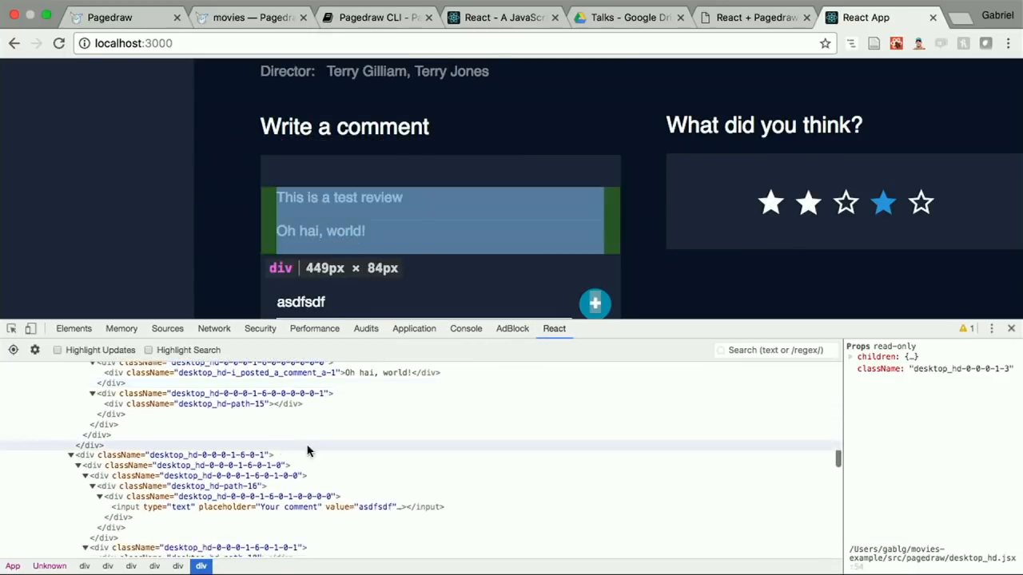
{"action": "scroll", "coordinate": [269, 486], "scroll_direction": "down", "scroll_amount": 2}
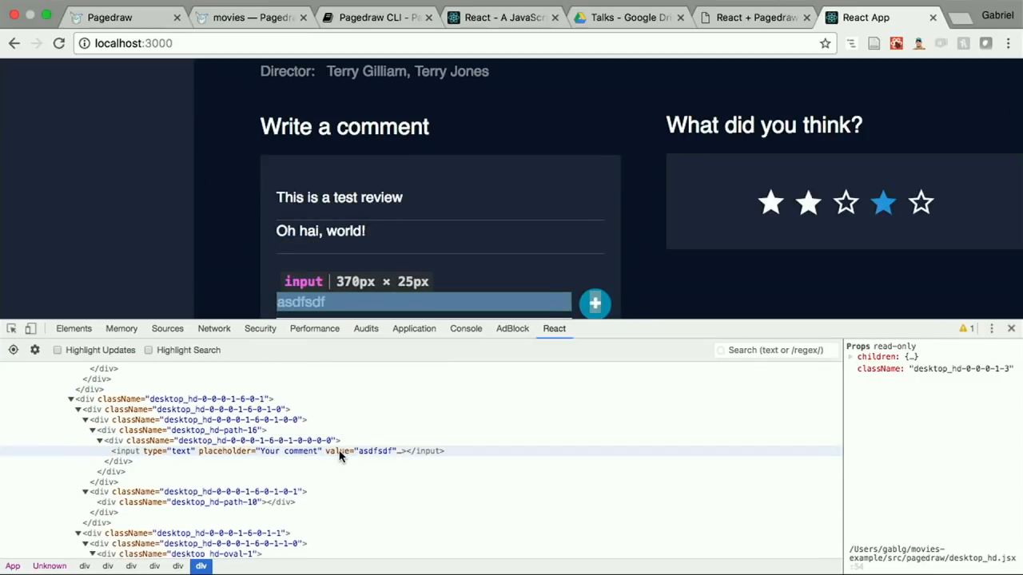
{"action": "scroll", "coordinate": [271, 485], "scroll_direction": "down", "scroll_amount": 2}
{"action": "scroll", "coordinate": [461, 264], "scroll_direction": "down", "scroll_amount": 3}
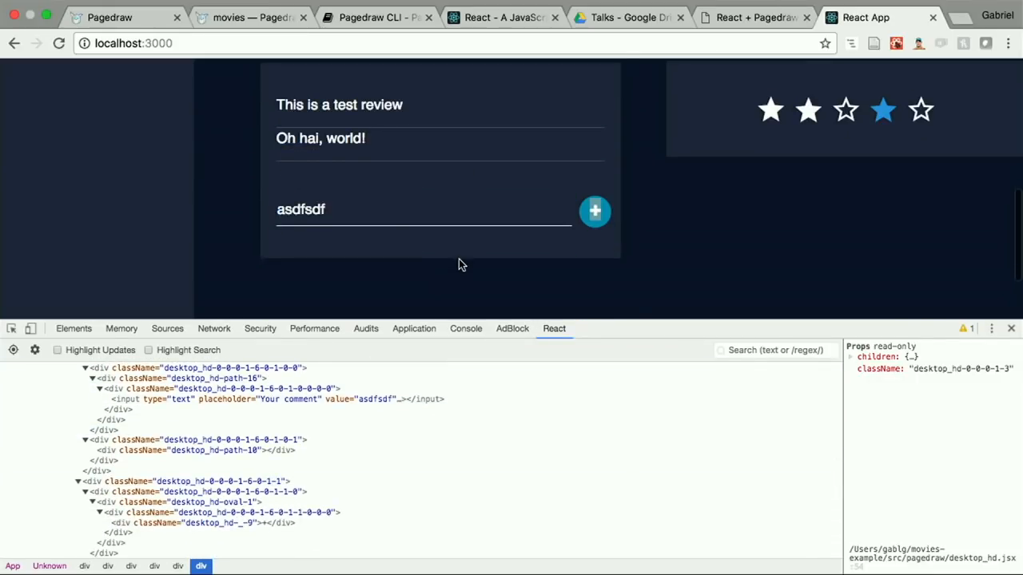
{"action": "scroll", "coordinate": [244, 448], "scroll_direction": "up", "scroll_amount": 1}
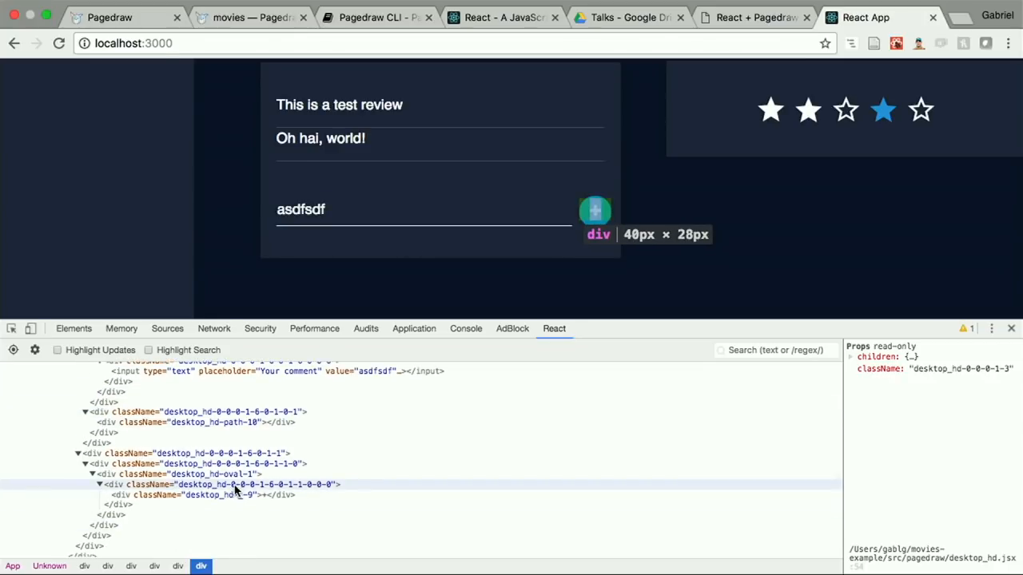
{"action": "left_click", "coordinate": [210, 475]}
{"action": "left_click", "coordinate": [226, 465]}
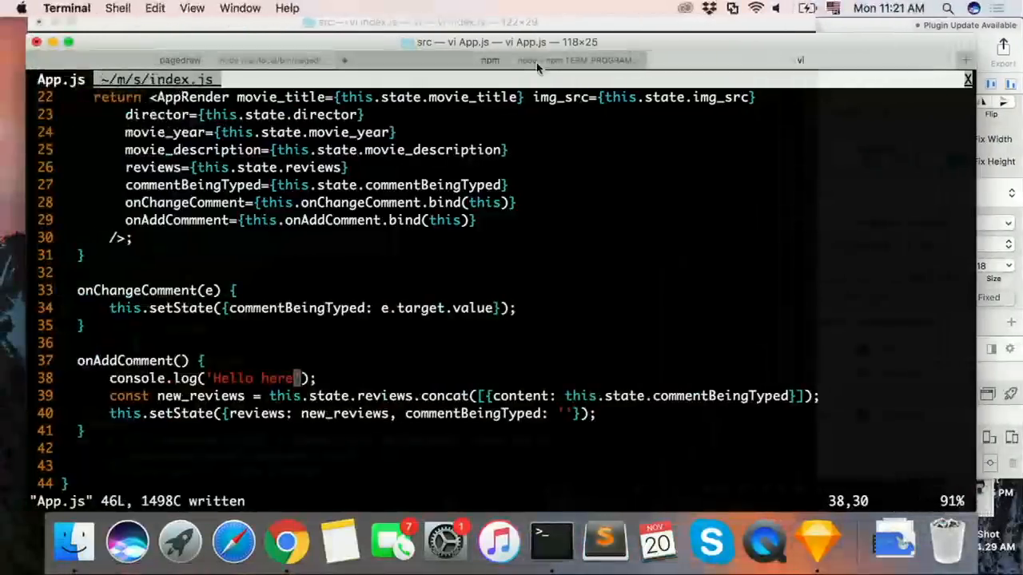
Step: Switch to Terminal, stop the running Pagedraw sync process and restart it with pagedraw sync
{"action": "left_click", "coordinate": [535, 60]}
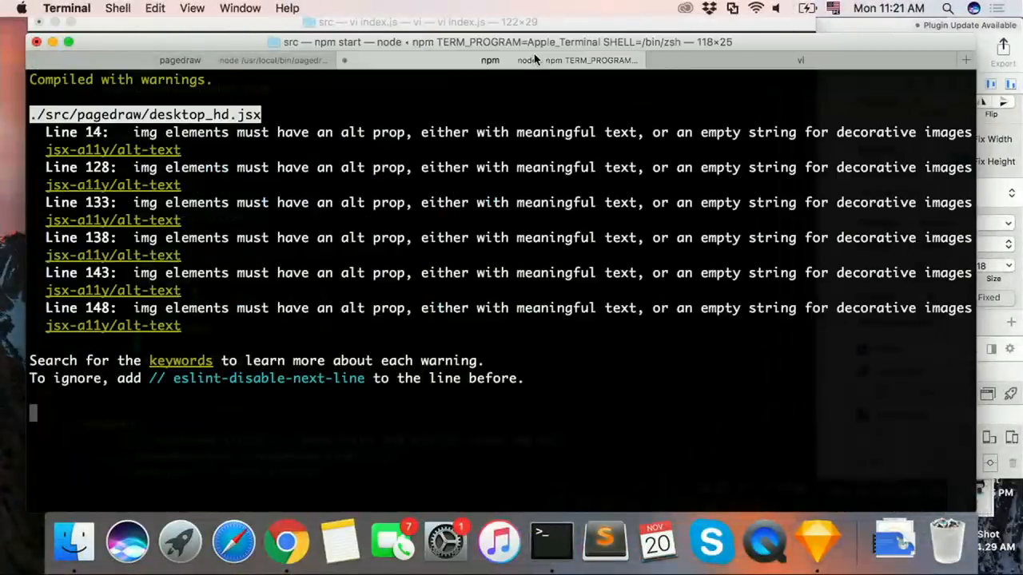
{"action": "left_click", "coordinate": [266, 63]}
{"action": "key", "text": "ctrl+c"}
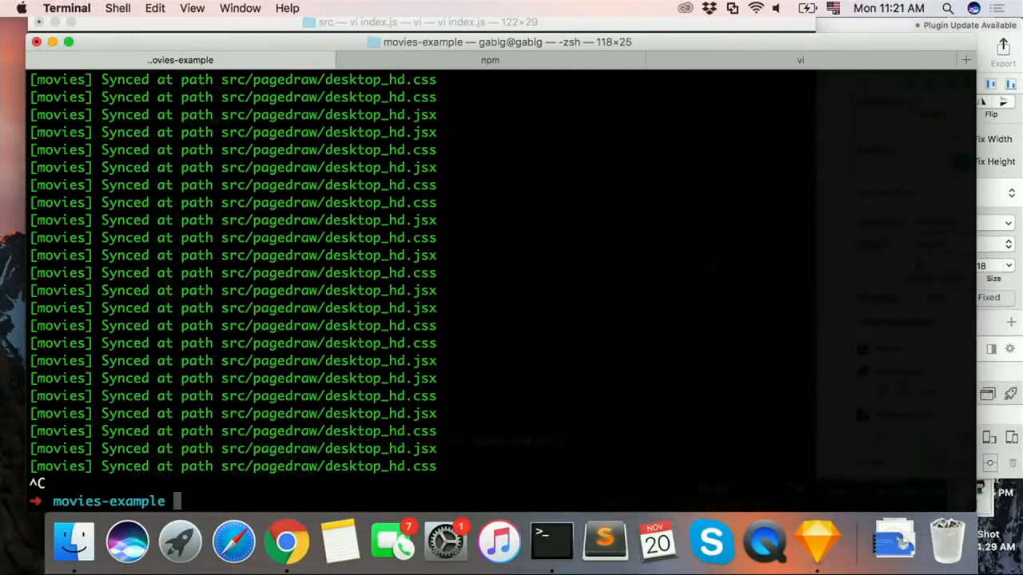
{"action": "key", "text": "Up"}
{"action": "key", "text": "Return"}
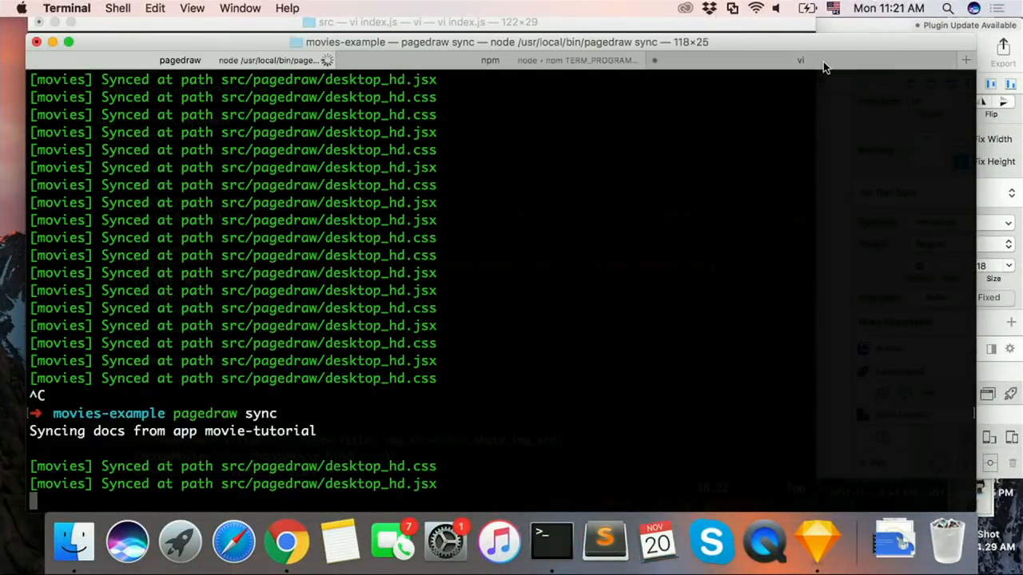
Step: Switch to the vi session, open pagedraw/desktop_hd.css in a new tab and close it again
{"action": "left_click", "coordinate": [815, 60]}
{"action": "type", "text": ":tabe sr"}
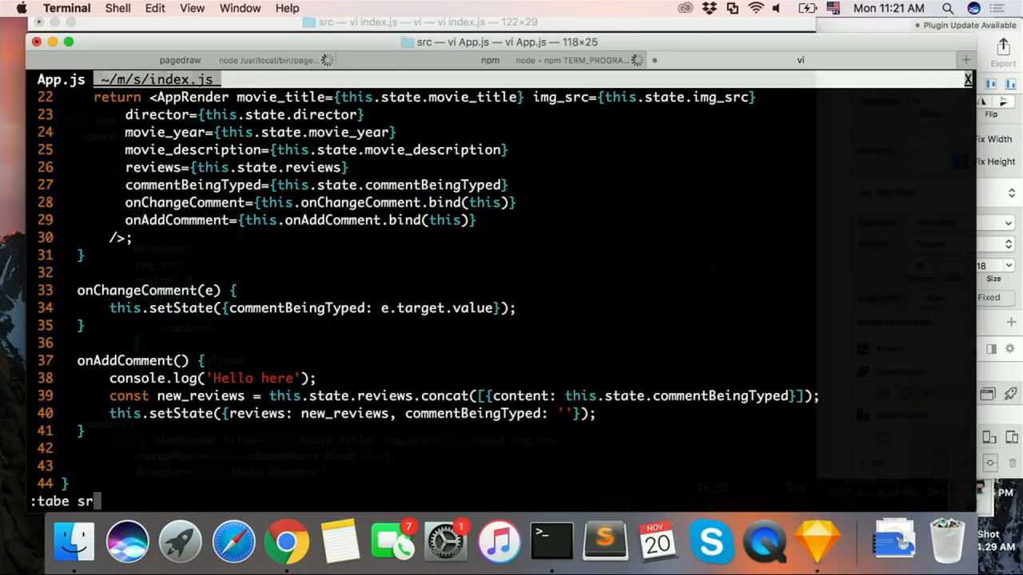
{"action": "key", "text": "BackSpace"}
{"action": "key", "text": "BackSpace"}
{"action": "key", "text": "BackSpace"}
{"action": "type", "text": "./s"}
{"action": "key", "text": "BackSpace"}
{"action": "key", "text": "BackSpace"}
{"action": "key", "text": "BackSpace"}
{"action": "type", "text": "s"}
{"action": "key", "text": "BackSpace"}
{"action": "type", "text": "pagedrow/des"}
{"action": "key", "text": "Tab"}
{"action": "key", "text": "Return"}
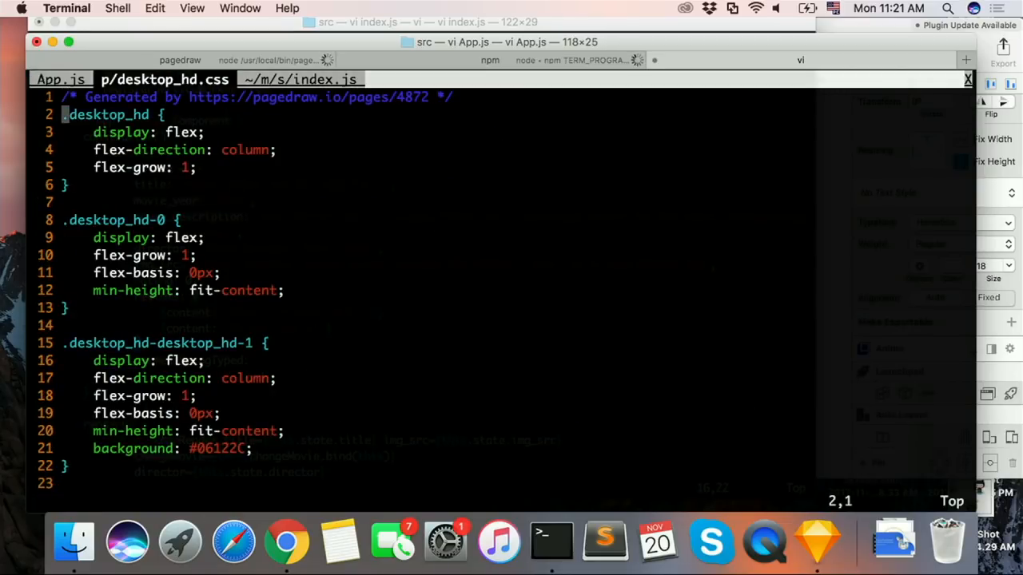
{"action": "type", "text": ":q"}
{"action": "key", "text": "Return"}
Step: Open pagedraw/desktop_hd.jsx in a new vi tab
{"action": "type", "text": ":tabe desk"}
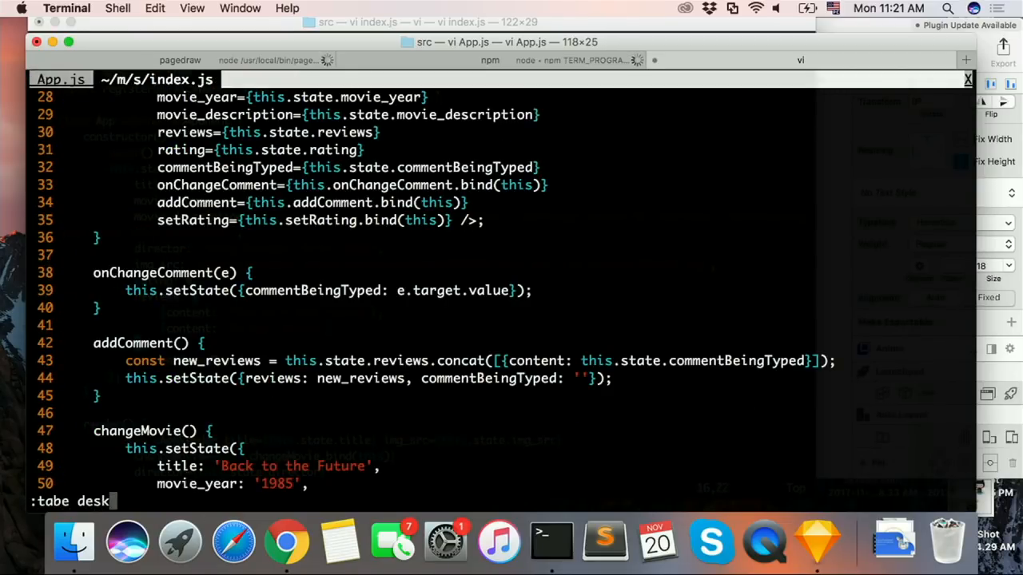
{"action": "key", "text": "BackSpace"}
{"action": "key", "text": "BackSpace"}
{"action": "key", "text": "BackSpace"}
{"action": "key", "text": "BackSpace"}
{"action": "type", "text": "pagedra"}
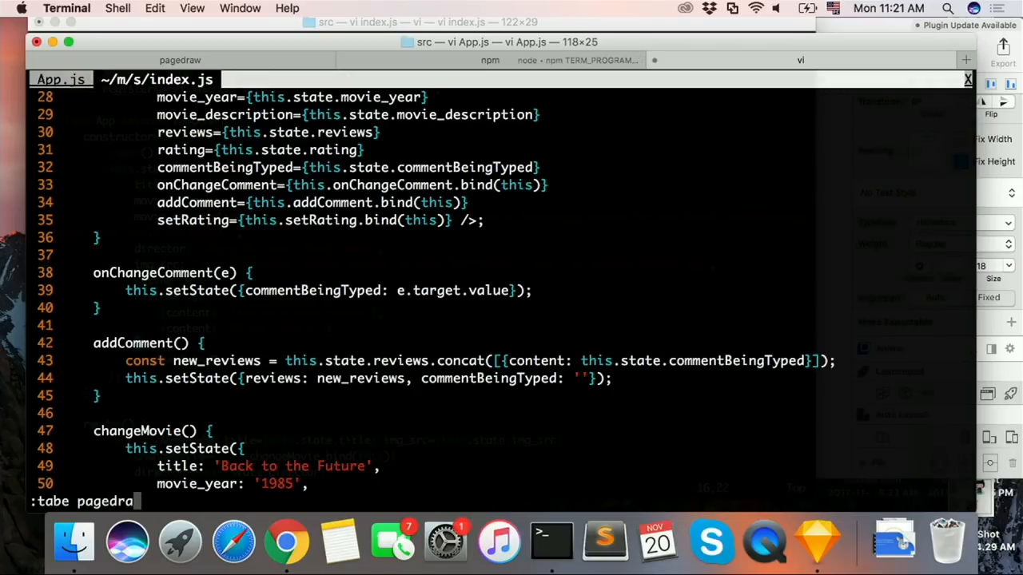
{"action": "type", "text": "w/de"}
{"action": "key", "text": "Tab"}
{"action": "key", "text": "BackSpace"}
{"action": "key", "text": "BackSpace"}
{"action": "type", "text": "jsx"}
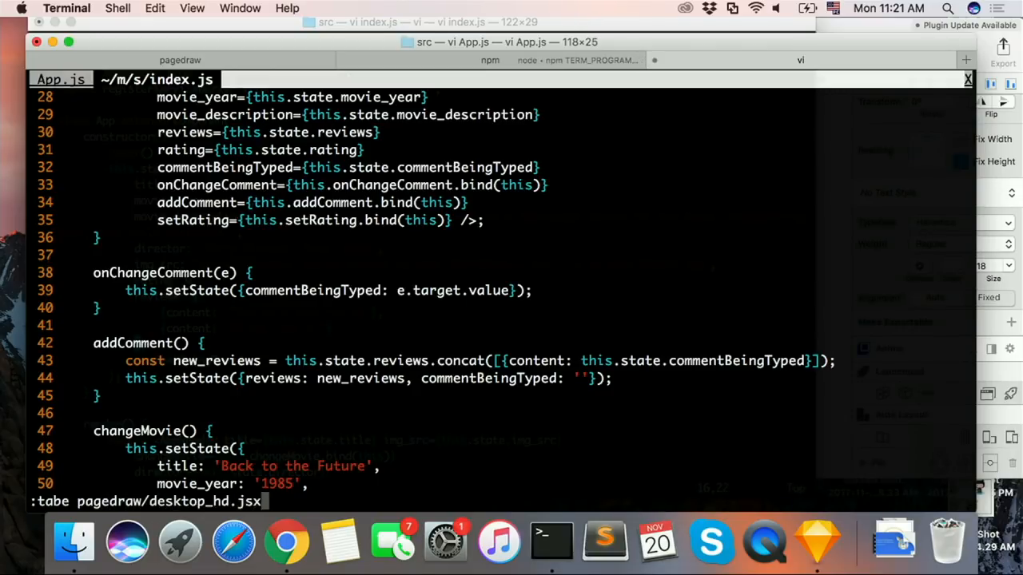
{"action": "key", "text": "Return"}
Step: Find the onClick handler in desktop_hd.jsx and save the file
{"action": "type", "text": "/onClick"}
{"action": "key", "text": "Return"}
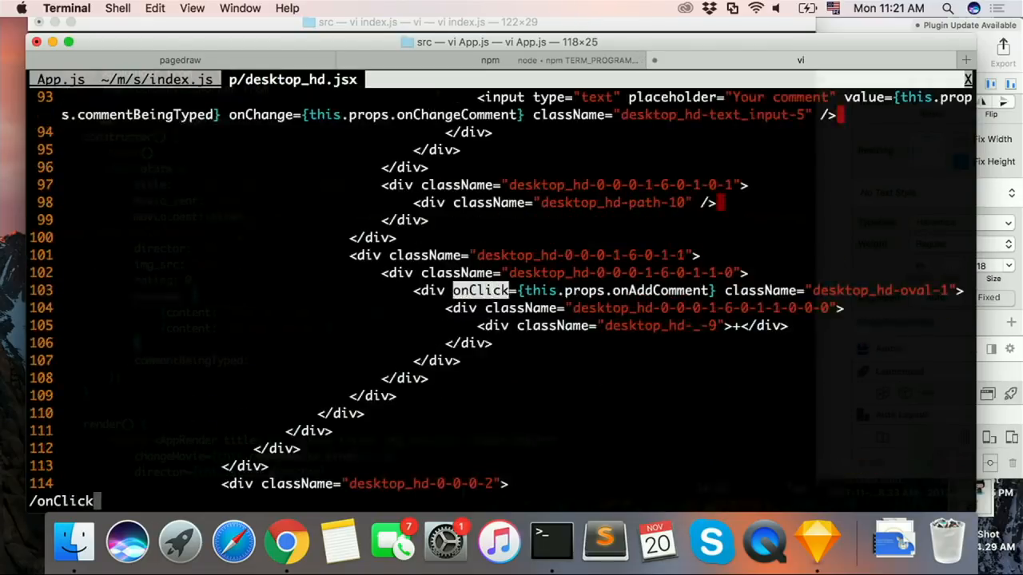
{"action": "key", "text": "Return"}
{"action": "type", "text": "kj:w"}
{"action": "key", "text": "Return"}
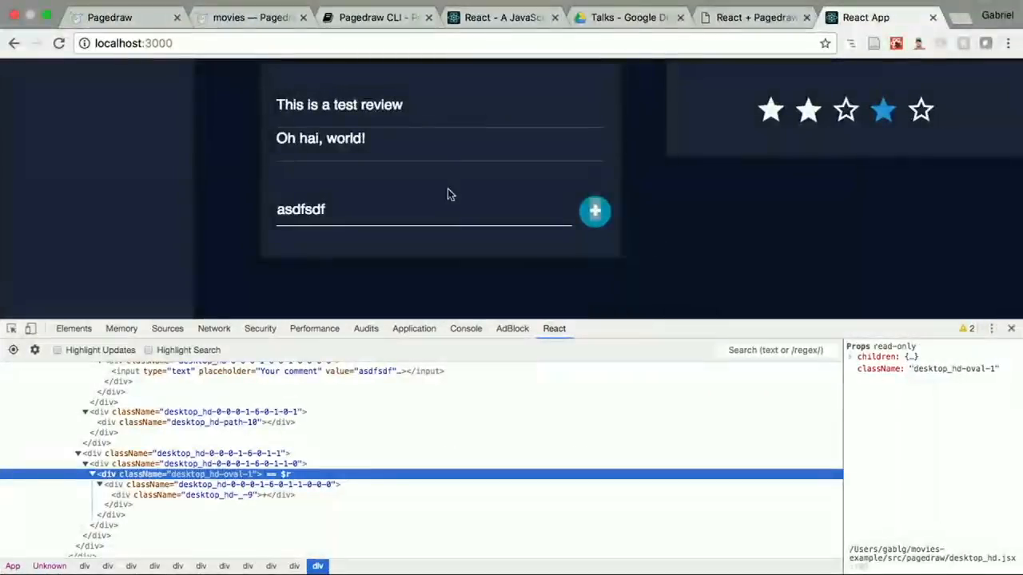
Step: Switch to the React app in the browser, append "asdf" to the comment and try to submit it
{"action": "left_click", "coordinate": [447, 203]}
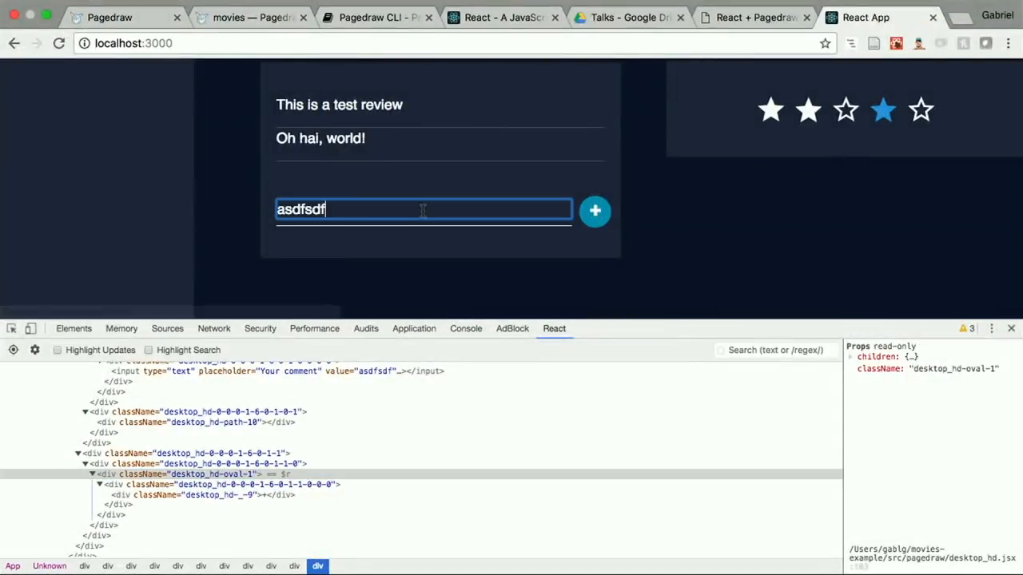
{"action": "type", "text": "asdf"}
{"action": "left_click", "coordinate": [591, 217]}
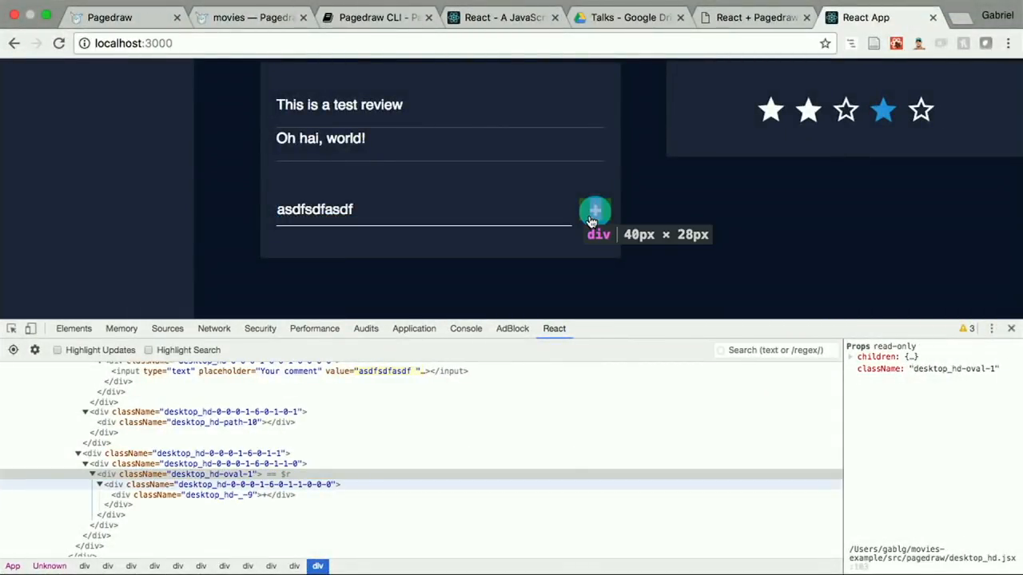
Step: Reload the React app, close the developer tools and try to submit the comment "Helwers df"
{"action": "left_click", "coordinate": [530, 44]}
{"action": "key", "text": "Return"}
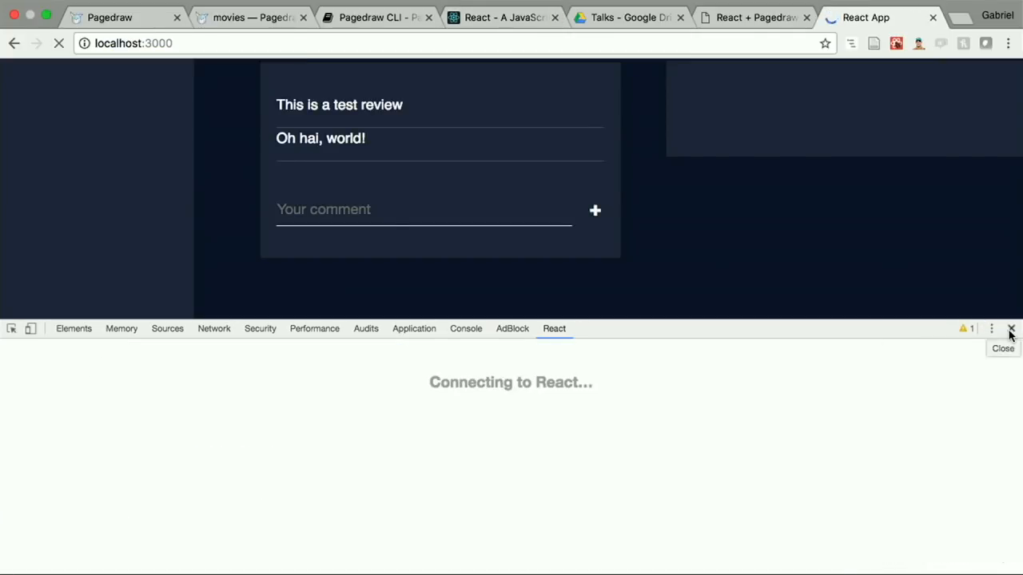
{"action": "left_click", "coordinate": [1011, 328]}
{"action": "left_click", "coordinate": [365, 403]}
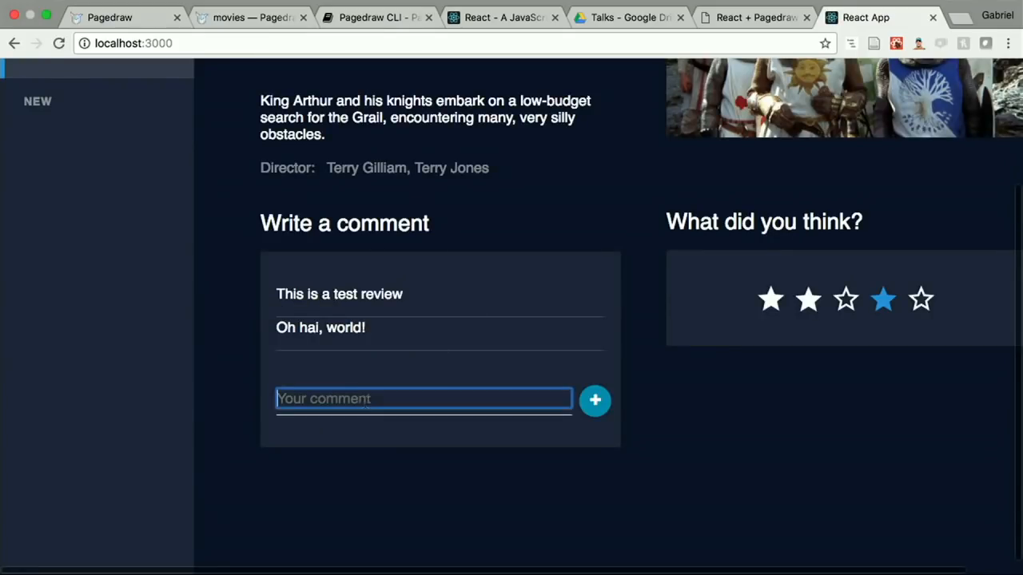
{"action": "type", "text": "Helwers df"}
{"action": "left_click", "coordinate": [595, 409]}
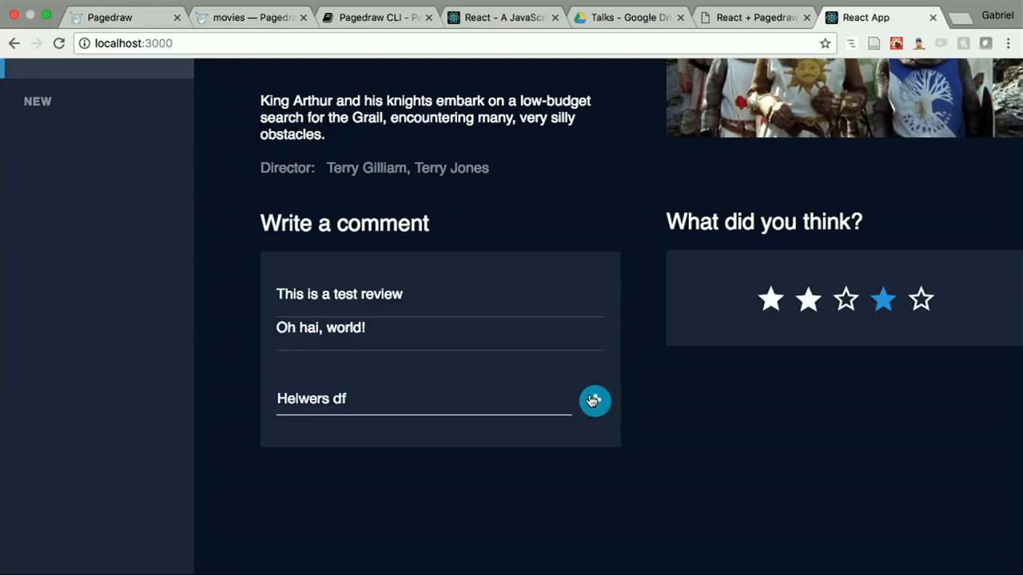
Step: Check onAddComment in the Pagedraw movies document's exported code and retry submitting "Helwers df" in the React app
{"action": "left_click", "coordinate": [232, 17]}
{"action": "left_click", "coordinate": [119, 17]}
{"action": "left_click", "coordinate": [234, 17]}
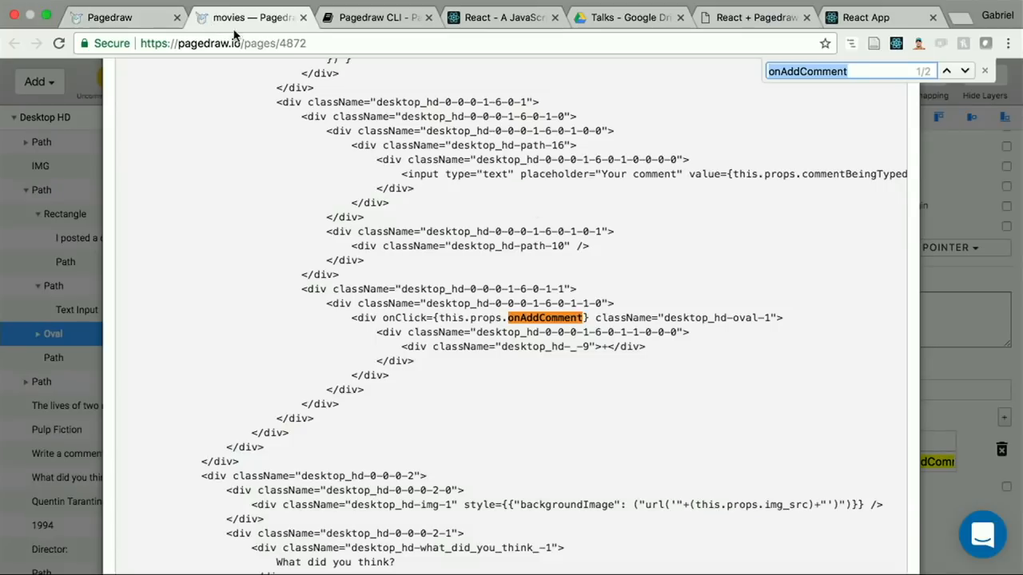
{"action": "left_click", "coordinate": [875, 17]}
{"action": "left_click", "coordinate": [364, 397]}
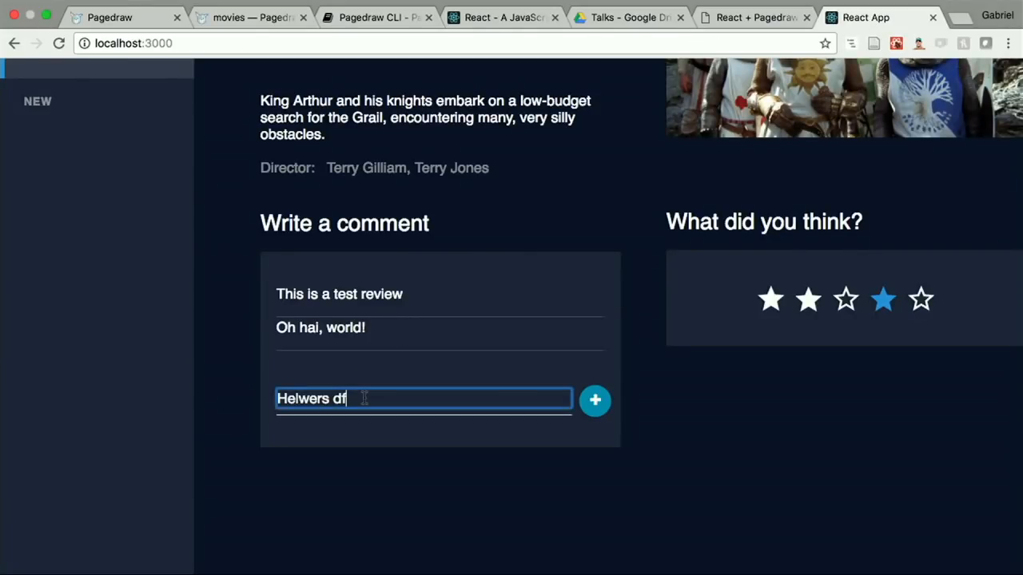
{"action": "left_click", "coordinate": [605, 411]}
Step: Inspect the comment input's HTML and expand the neighbouring plus button markup down to the desktop_hd-oval-1 div
{"action": "left_click", "coordinate": [493, 389]}
{"action": "right_click", "coordinate": [491, 389]}
{"action": "left_click", "coordinate": [533, 505]}
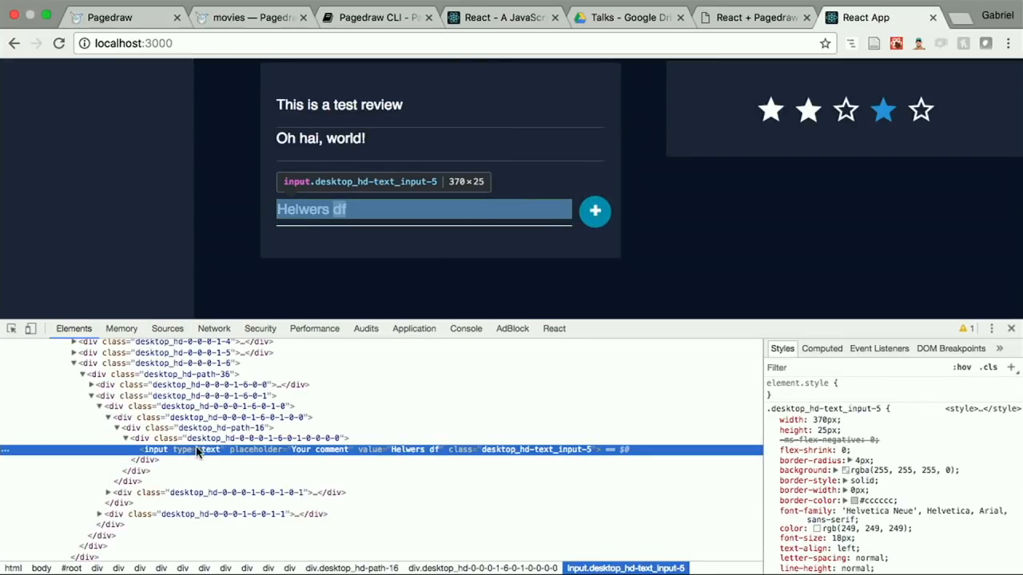
{"action": "scroll", "coordinate": [196, 448], "scroll_direction": "down", "scroll_amount": 2}
{"action": "left_click", "coordinate": [143, 455]}
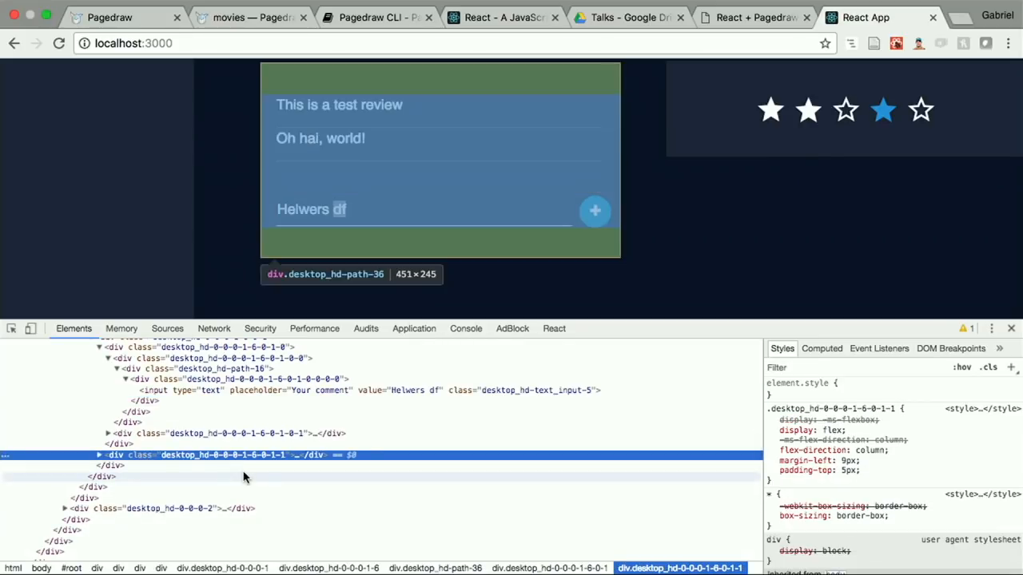
{"action": "left_click", "coordinate": [100, 455]}
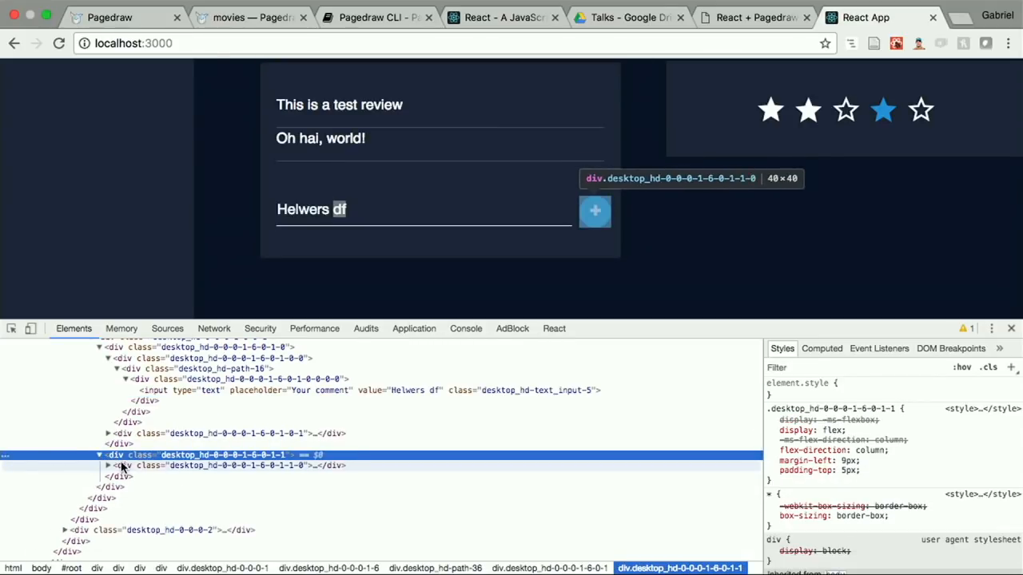
{"action": "left_click", "coordinate": [110, 465]}
{"action": "left_click", "coordinate": [122, 477]}
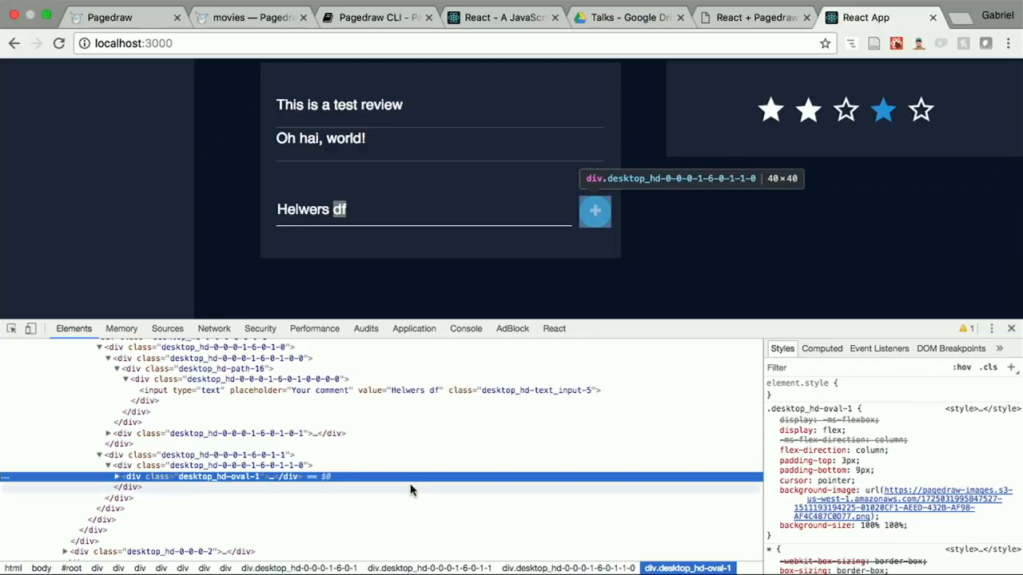
Step: Examine the styles of the desktop_hd-oval-1 div and its nested desktop_hd-_-9 div containing the plus sign
{"action": "scroll", "coordinate": [825, 477], "scroll_direction": "down", "scroll_amount": 10}
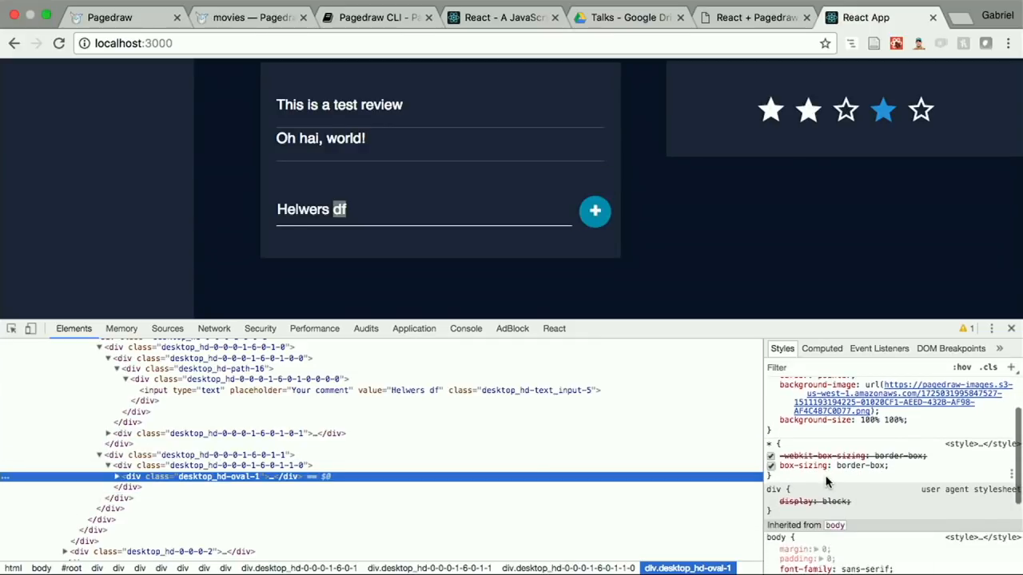
{"action": "scroll", "coordinate": [825, 481], "scroll_direction": "up", "scroll_amount": 6}
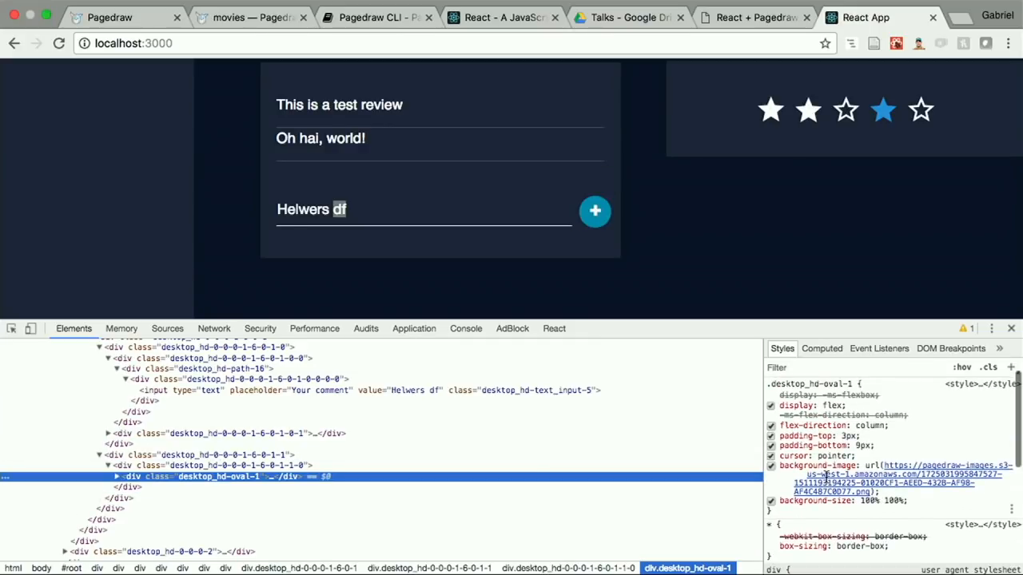
{"action": "left_click", "coordinate": [116, 477]}
{"action": "left_click", "coordinate": [125, 487]}
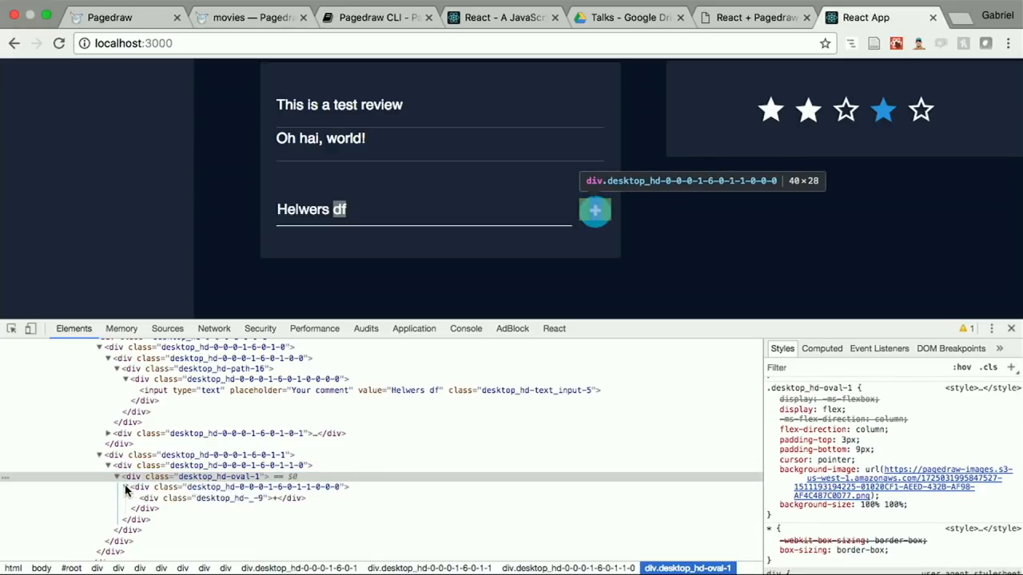
{"action": "left_click", "coordinate": [155, 498]}
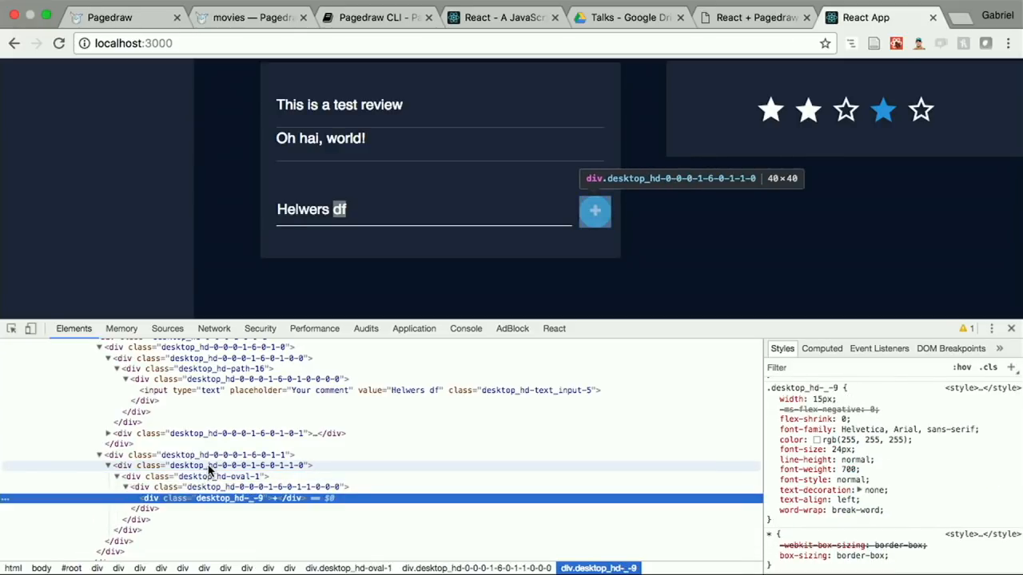
Step: In the Pagedraw movies document, close the exported code and add an onClick handler this.props.onAddComment to the star rating box
{"action": "left_click", "coordinate": [235, 17]}
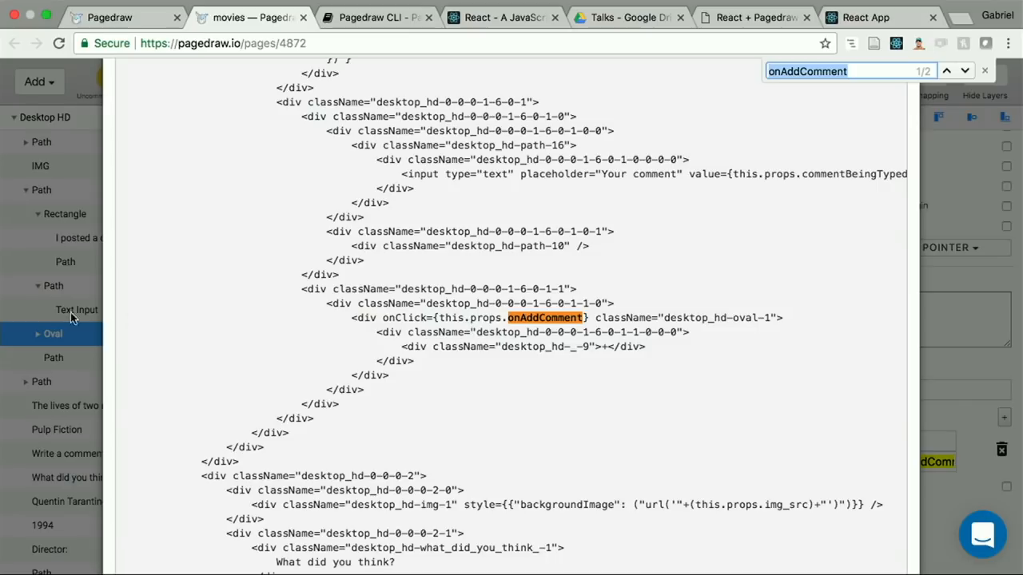
{"action": "left_click", "coordinate": [24, 274]}
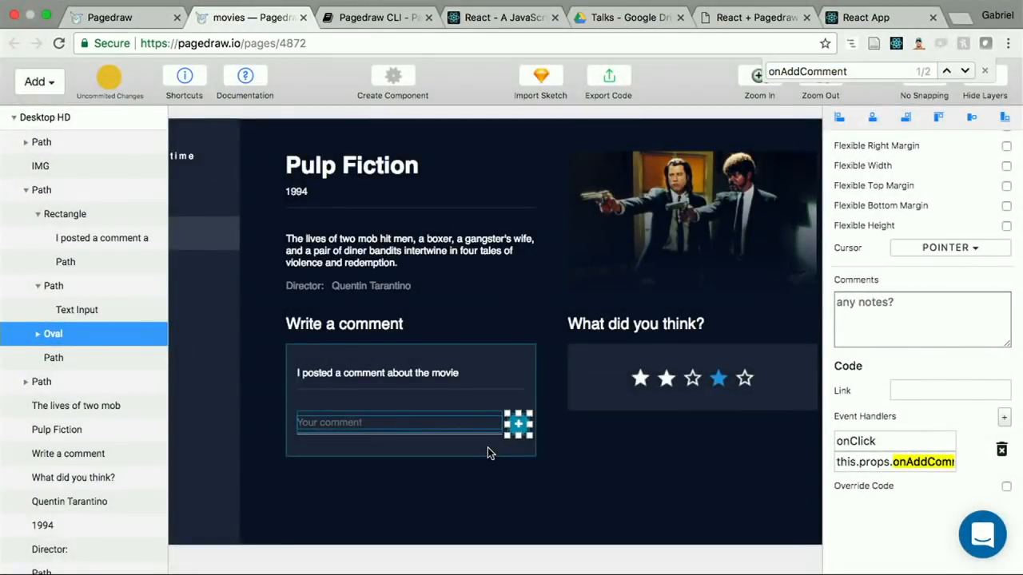
{"action": "left_click", "coordinate": [521, 429]}
{"action": "left_click", "coordinate": [602, 378]}
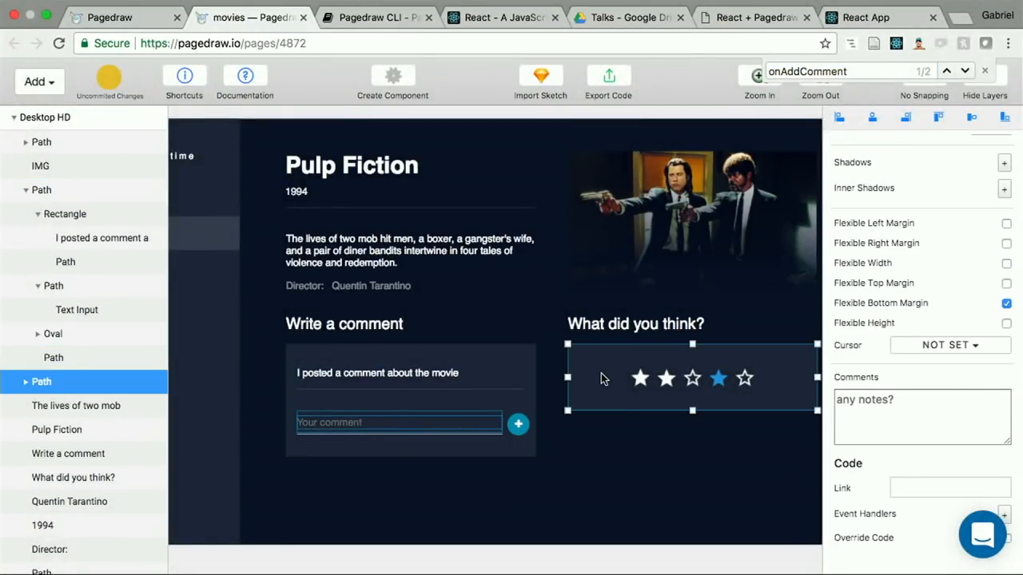
{"action": "scroll", "coordinate": [910, 478], "scroll_direction": "down", "scroll_amount": 2}
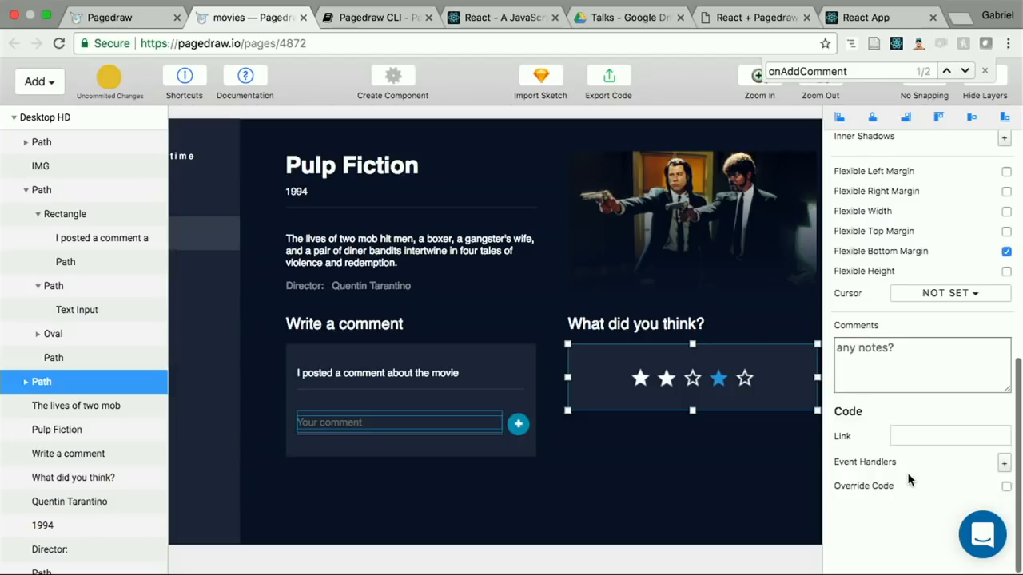
{"action": "left_click", "coordinate": [1004, 463]}
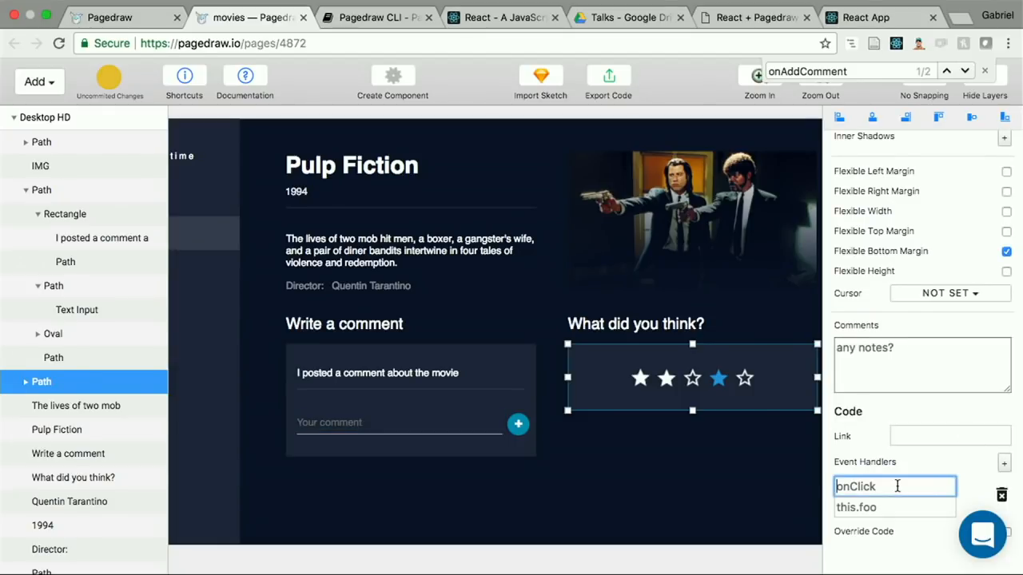
{"action": "key", "text": "Tab"}
{"action": "type", "text": "thi"}
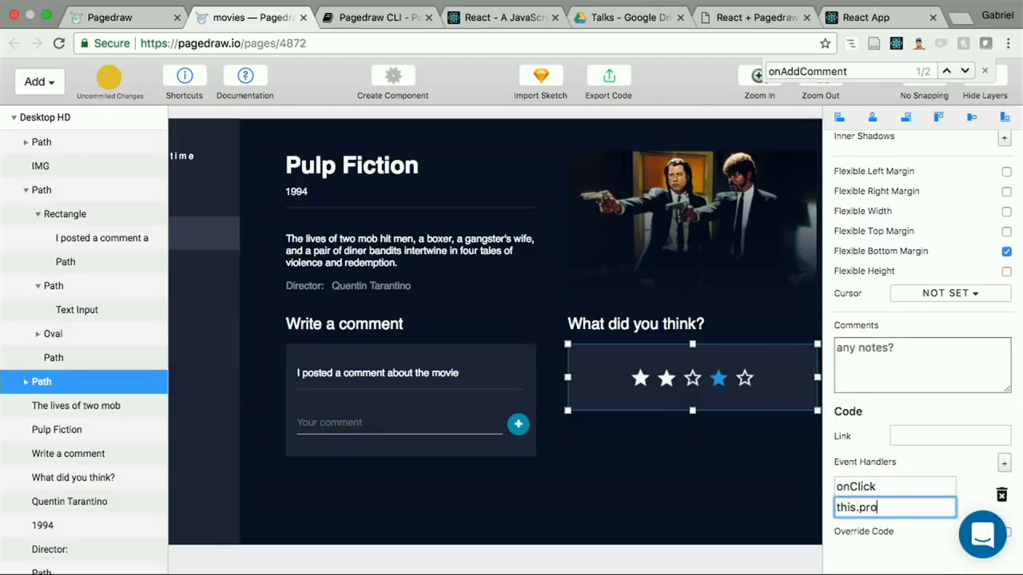
{"action": "type", "text": "s.props.onAddComment"}
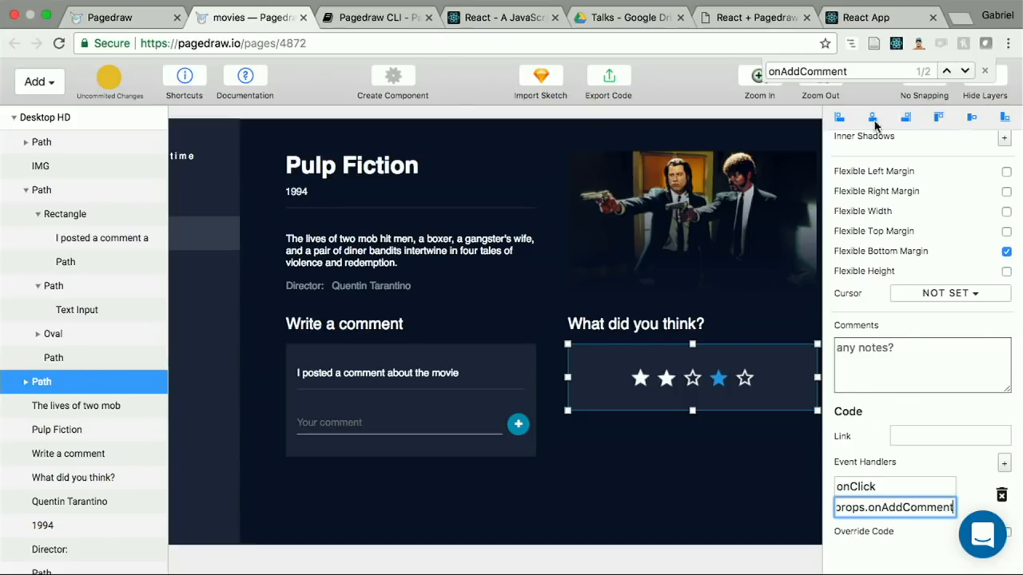
Step: Reload the React app, enter the comment "asdsdf" and test the onClick handler on the star rating box
{"action": "left_click", "coordinate": [865, 17]}
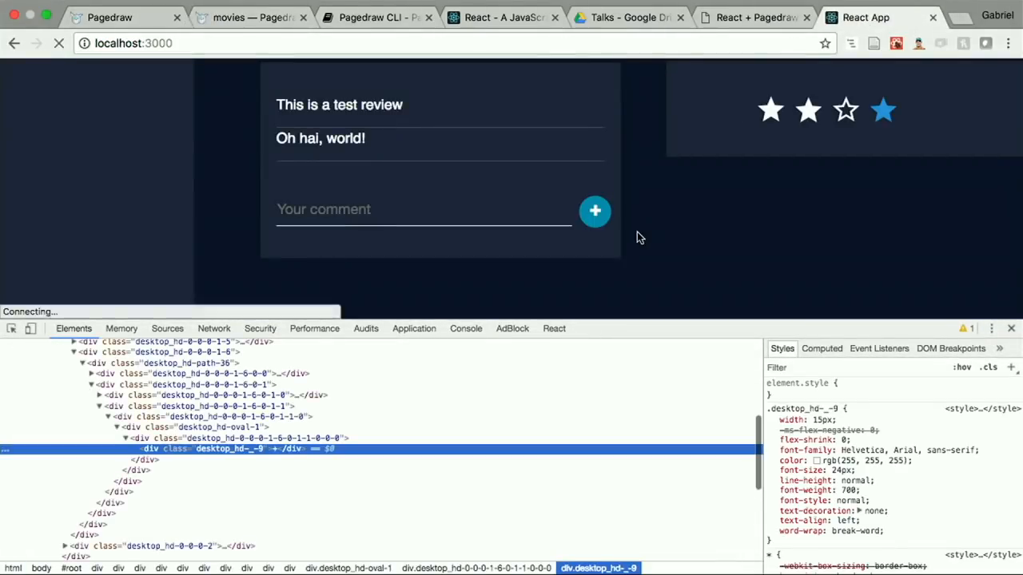
{"action": "left_click", "coordinate": [548, 204]}
{"action": "type", "text": "asdsdf"}
{"action": "left_click", "coordinate": [732, 105]}
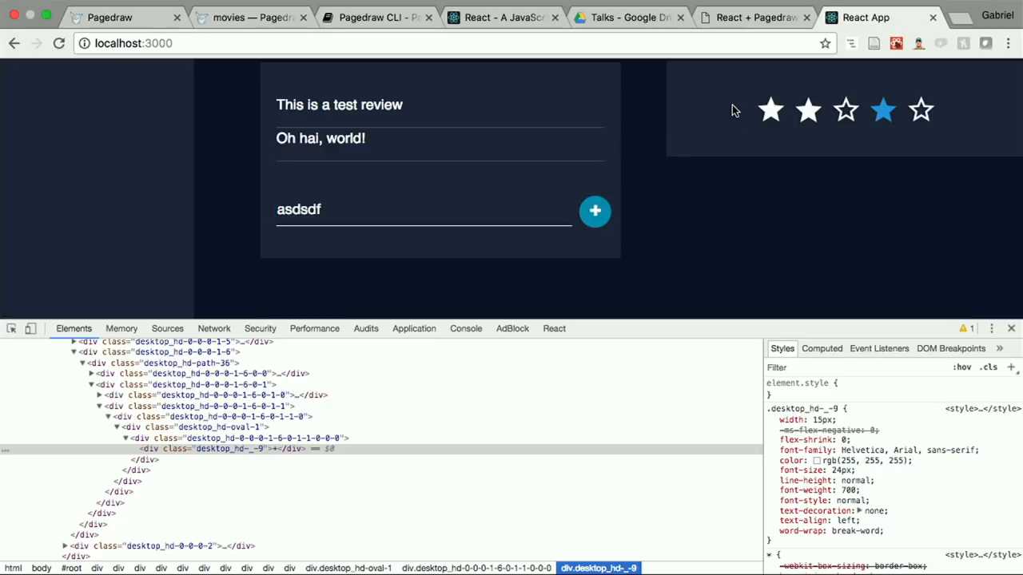
{"action": "scroll", "coordinate": [787, 95], "scroll_direction": "up", "scroll_amount": 1}
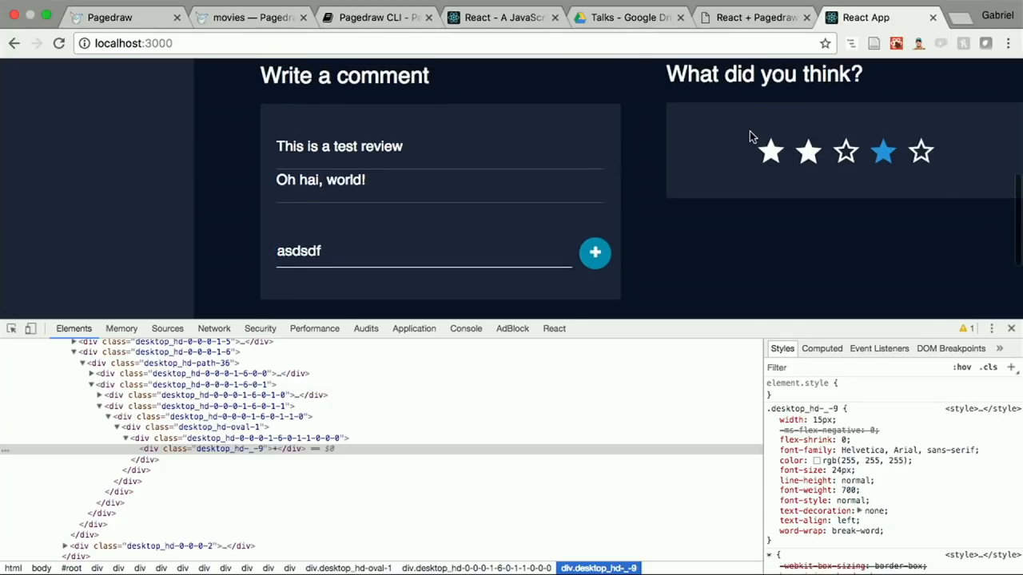
{"action": "scroll", "coordinate": [719, 136], "scroll_direction": "up", "scroll_amount": 1}
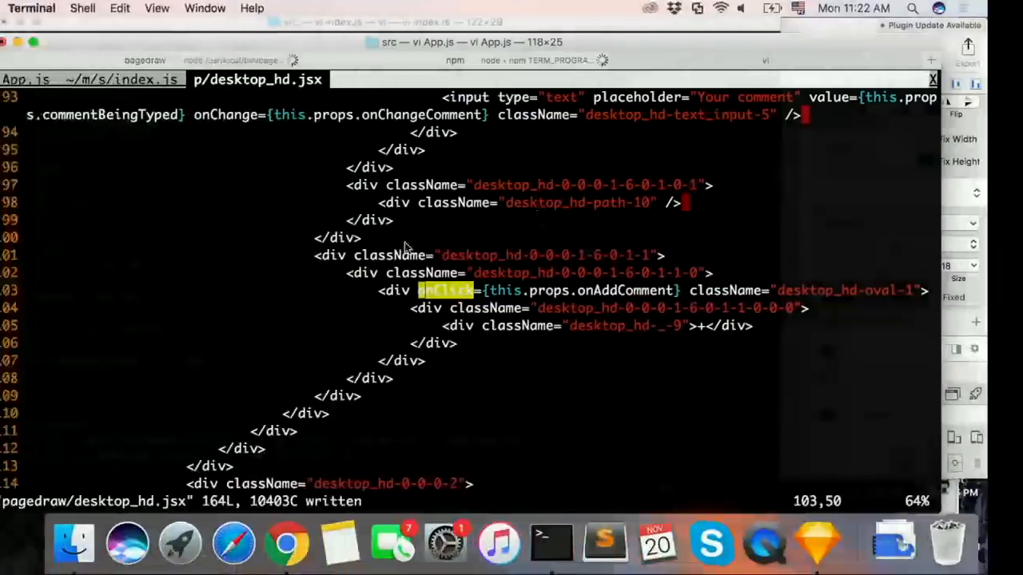
Step: Close the desktop_hd.jsx file and open pagedraw/desktop_hd.css in a new editor tab
{"action": "key", "text": "j"}
{"action": "key", "text": "j"}
{"action": "key", "text": "j"}
{"action": "key", "text": "j"}
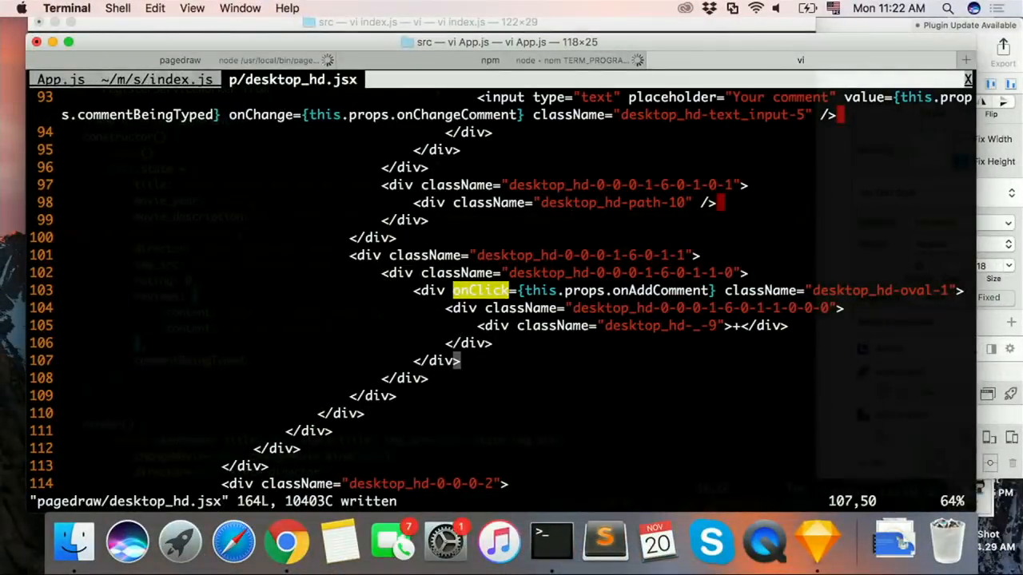
{"action": "type", "text": ":q"}
{"action": "key", "text": "Return"}
{"action": "type", "text": ":"}
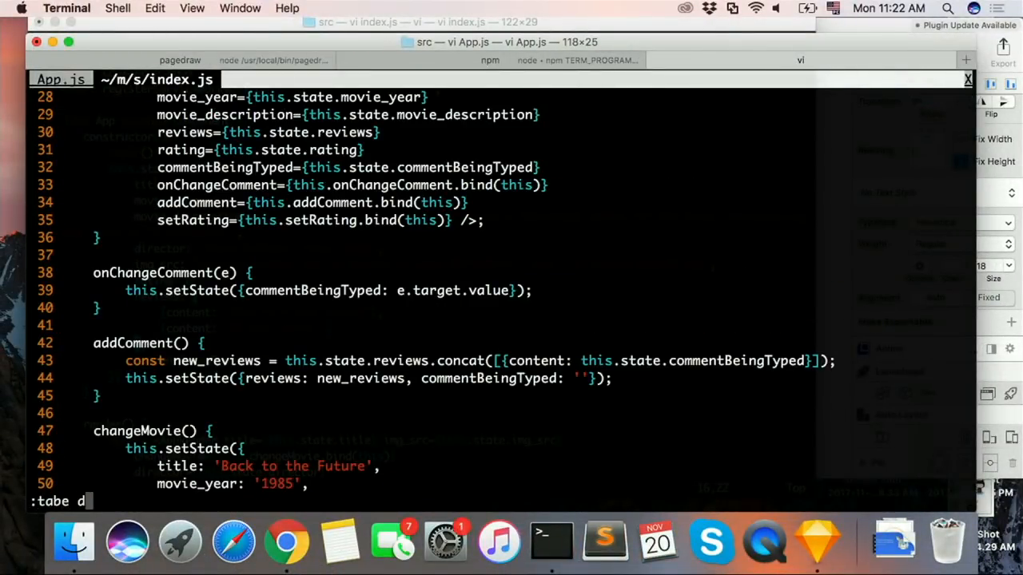
{"action": "type", "text": "tabe d"}
{"action": "key", "text": "BackSpace"}
{"action": "type", "text": "pagedraw/desktop_hd.css"}
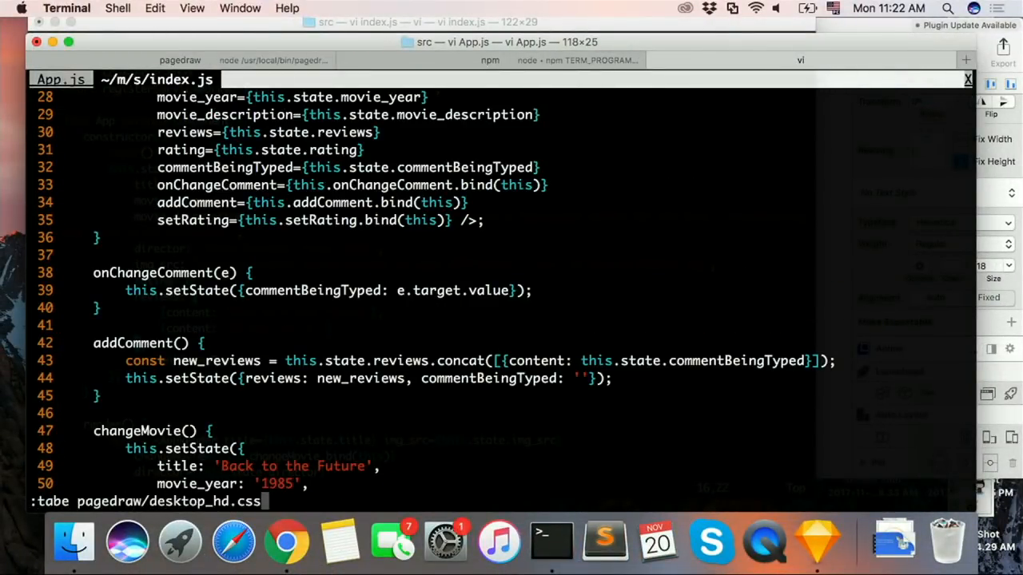
{"action": "key", "text": "Return"}
{"action": "type", "text": ":q"}
{"action": "key", "text": "Return"}
{"action": "type", "text": ":tabe page"}
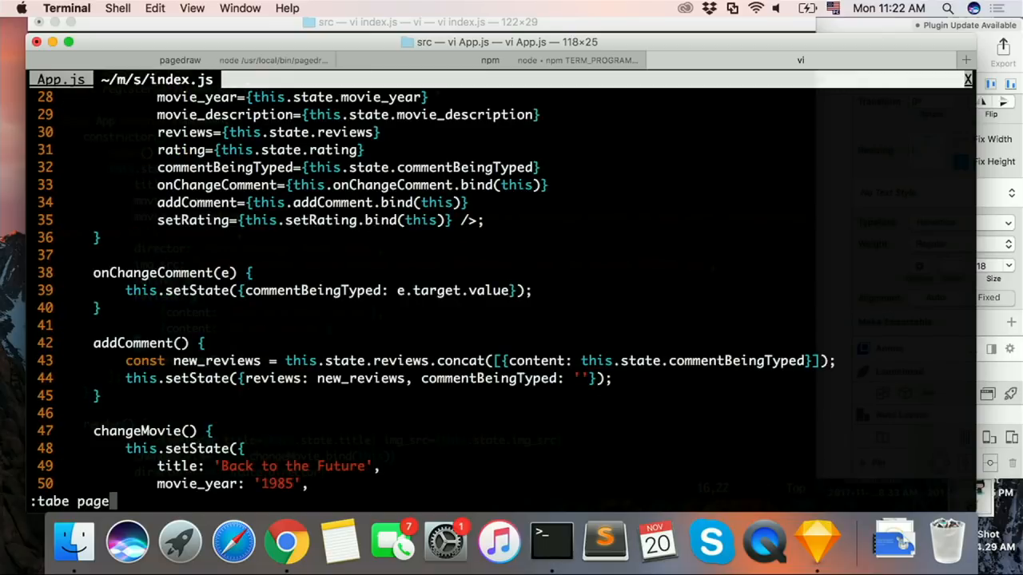
{"action": "type", "text": "draw/"}
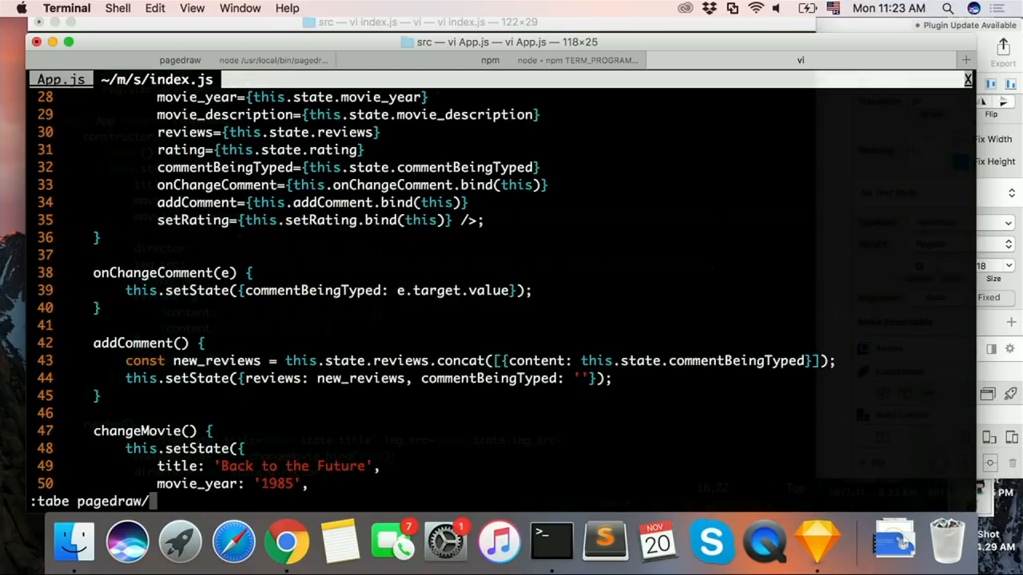
{"action": "type", "text": "deeskto"}
{"action": "type", "text": "top-hd.css"}
{"action": "key", "text": "Return"}
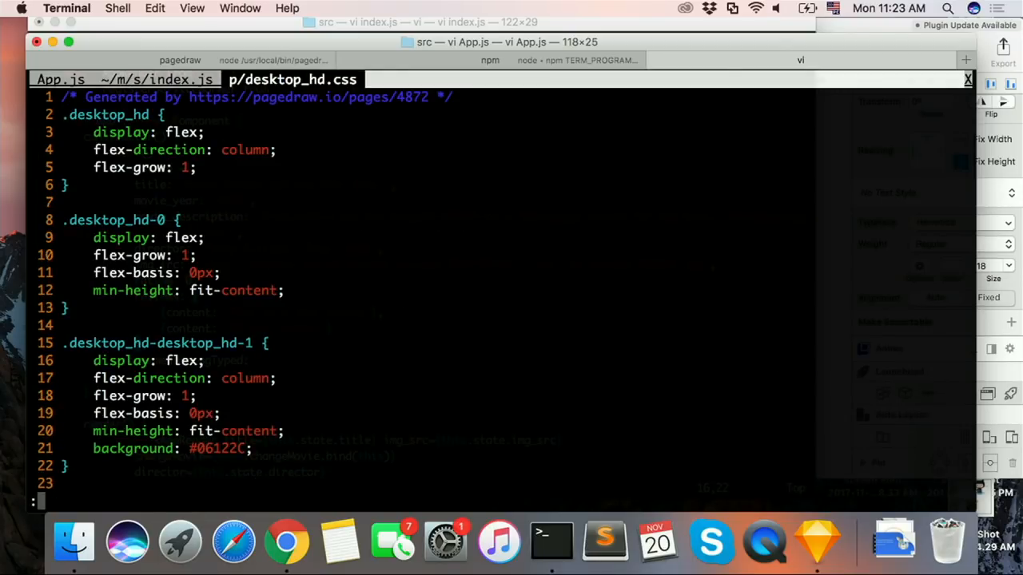
Step: Open pagedraw/desktop_hd.jsx in another new editor tab
{"action": "type", "text": "aged"}
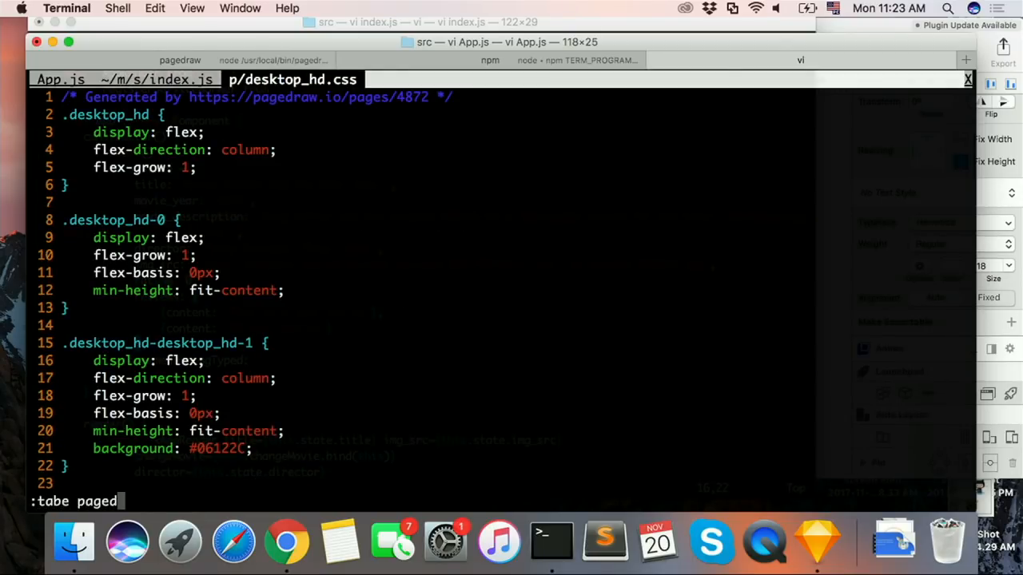
{"action": "type", "text": "raw/desktop_hd.js"}
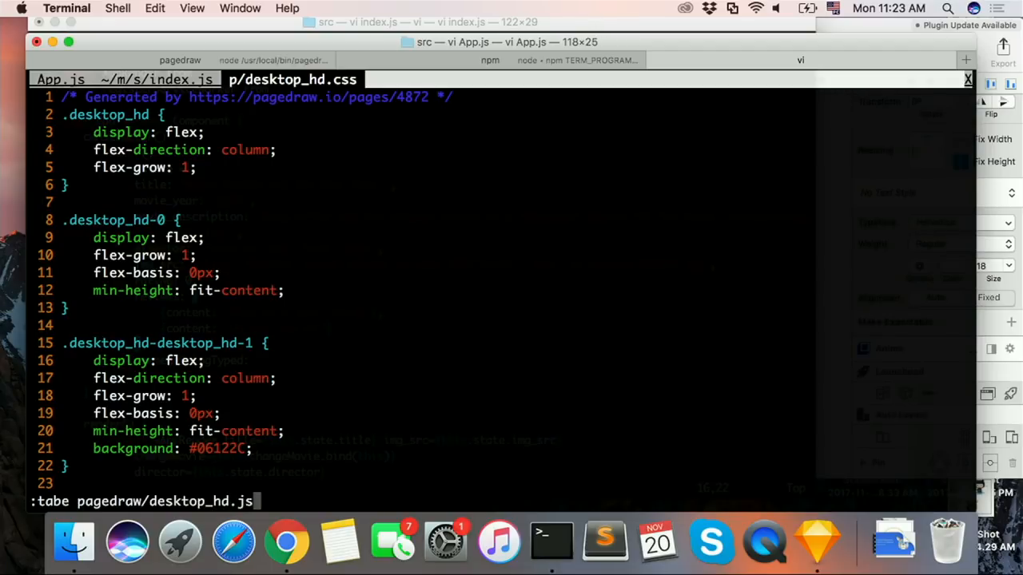
{"action": "type", "text": "x"}
{"action": "key", "text": "Return"}
Step: Examine the markup in desktop_hd.jsx from the comment input to the plus button's onClick div
{"action": "key", "text": "j"}
{"action": "key", "text": "j"}
{"action": "key", "text": "j"}
{"action": "key", "text": "j"}
{"action": "key", "text": "j"}
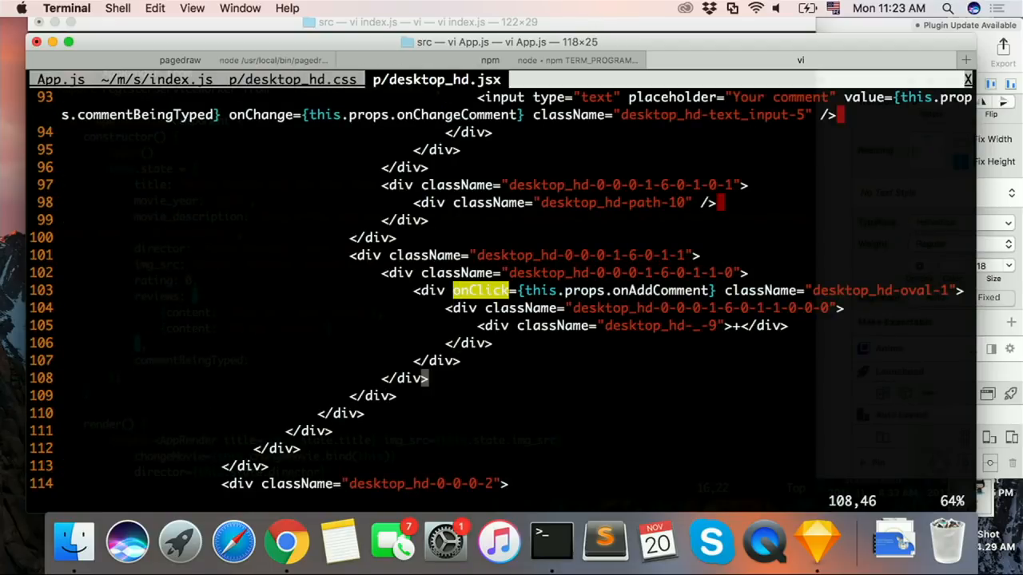
{"action": "key", "text": "k"}
{"action": "key", "text": "k"}
{"action": "key", "text": "k"}
{"action": "key", "text": "k"}
{"action": "key", "text": "k"}
{"action": "key", "text": "k"}
{"action": "key", "text": "k"}
{"action": "key", "text": "k"}
{"action": "key", "text": "k"}
{"action": "key", "text": "k"}
{"action": "key", "text": "k"}
{"action": "key", "text": "k"}
{"action": "key", "text": "k"}
{"action": "key", "text": "k"}
{"action": "key", "text": "k"}
{"action": "key", "text": "k"}
{"action": "key", "text": "k"}
{"action": "key", "text": "k"}
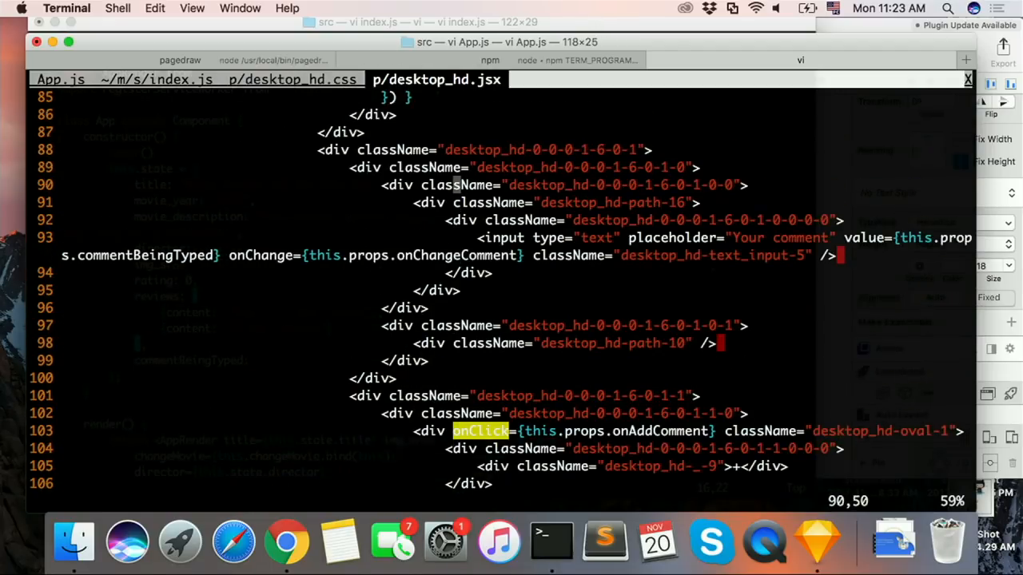
{"action": "key", "text": "j"}
{"action": "key", "text": "j"}
{"action": "key", "text": "j"}
{"action": "key", "text": "j"}
{"action": "key", "text": "j"}
{"action": "key", "text": "j"}
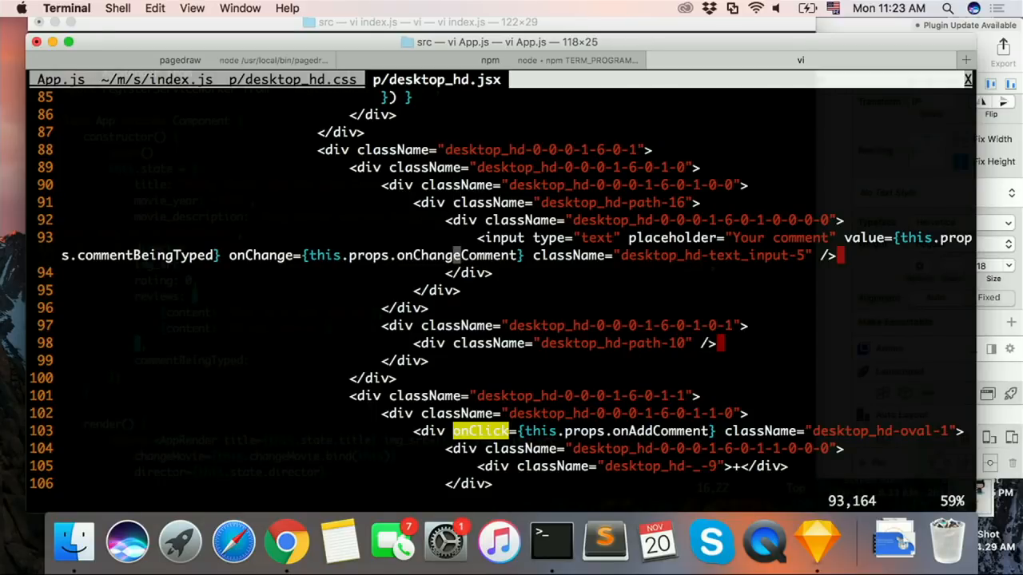
{"action": "key", "text": "j"}
{"action": "key", "text": "j"}
{"action": "key", "text": "j"}
{"action": "key", "text": "j"}
{"action": "key", "text": "j"}
{"action": "key", "text": "j"}
{"action": "key", "text": "j"}
{"action": "key", "text": "j"}
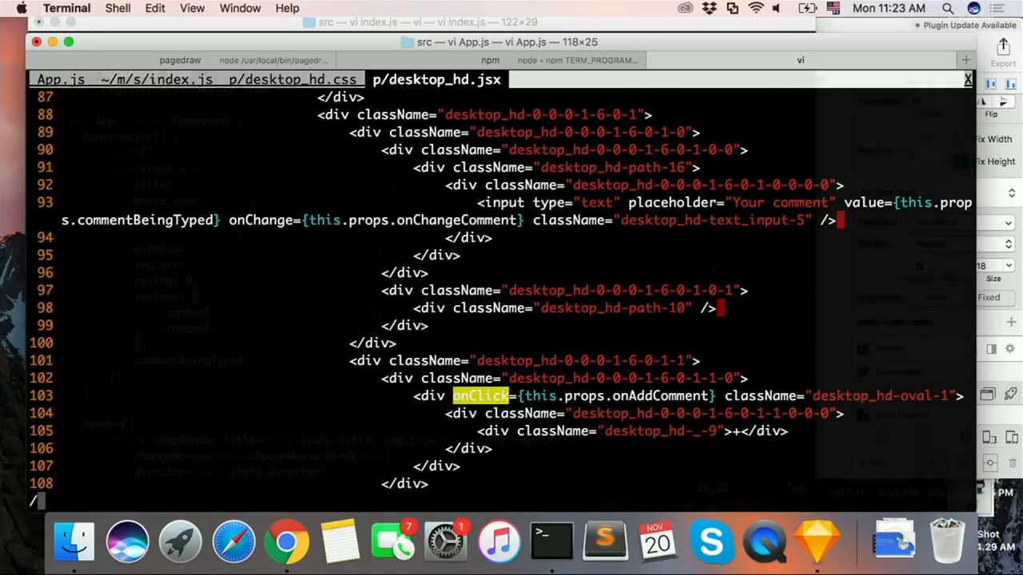
Step: Search desktop_hd.jsx for onAddComment and compare its uses on the plus button and the star rating box
{"action": "type", "text": "/onAddComment"}
{"action": "key", "text": "Return"}
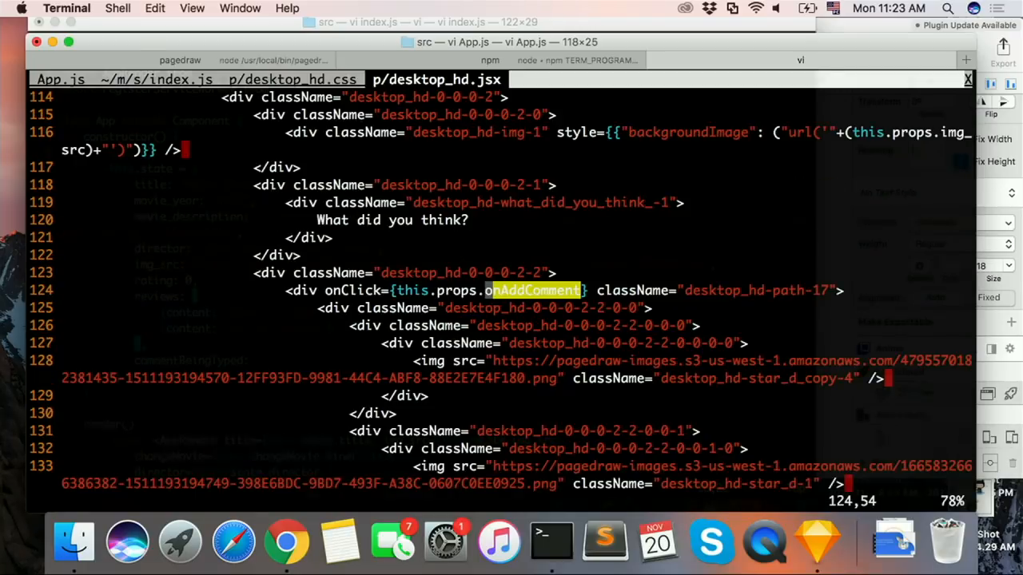
{"action": "key", "text": "n"}
{"action": "key", "text": "n"}
{"action": "key", "text": "n"}
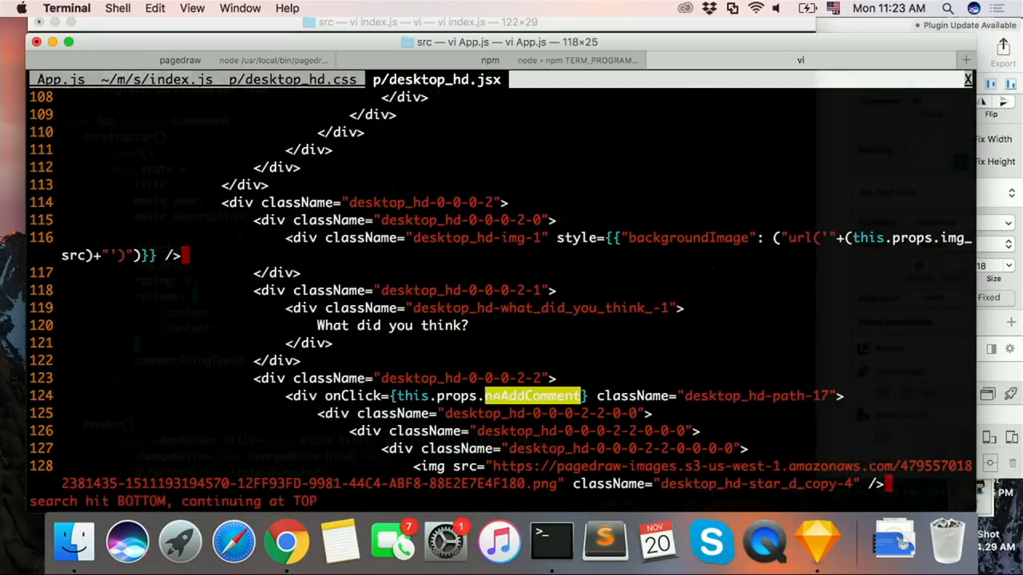
{"action": "key", "text": "k"}
{"action": "key", "text": "k"}
{"action": "key", "text": "k"}
{"action": "key", "text": "k"}
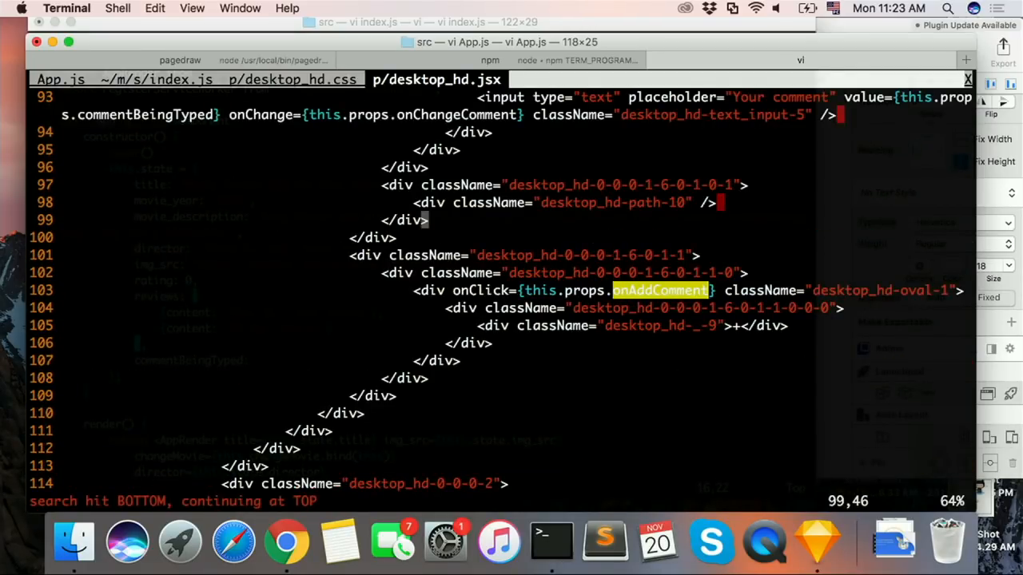
{"action": "key", "text": "ctrl+u"}
{"action": "key", "text": "ctrl+u"}
{"action": "key", "text": "j"}
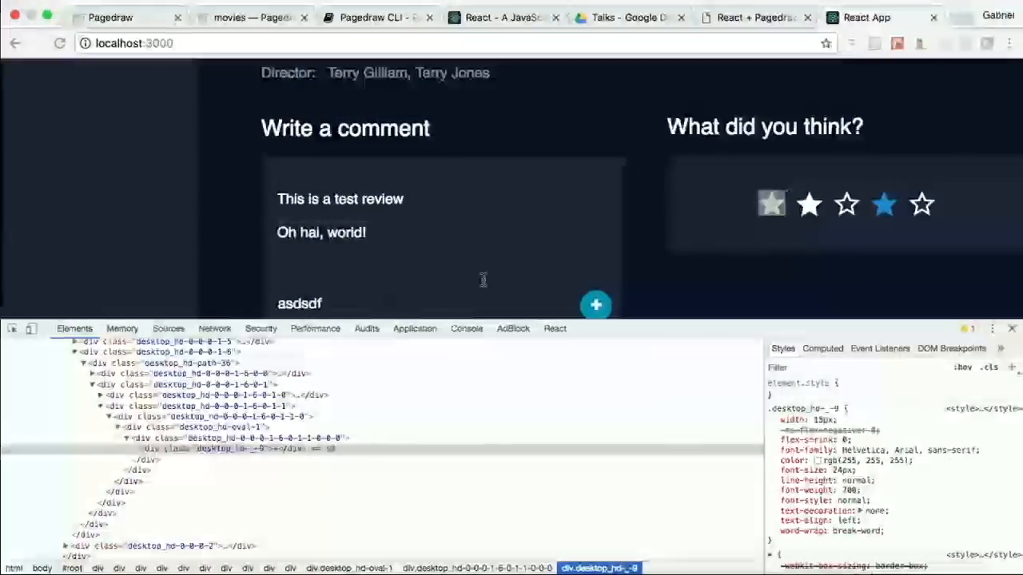
Step: Reload the React app, enter the comment "asdfdsf" and test the click handlers on the rating box and plus button
{"action": "left_click", "coordinate": [345, 44]}
{"action": "key", "text": "Return"}
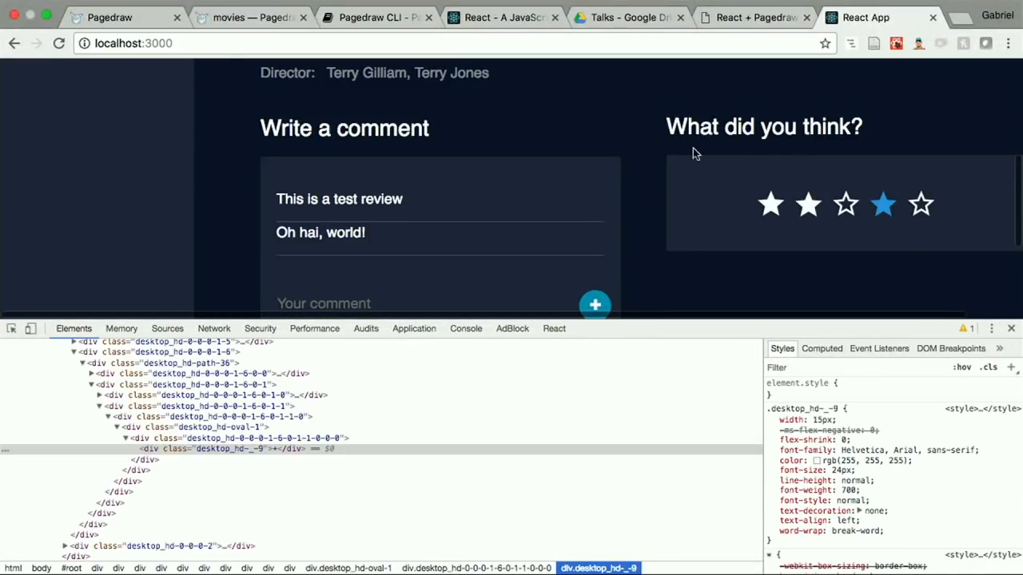
{"action": "left_click", "coordinate": [413, 307]}
{"action": "type", "text": "asdfdsf"}
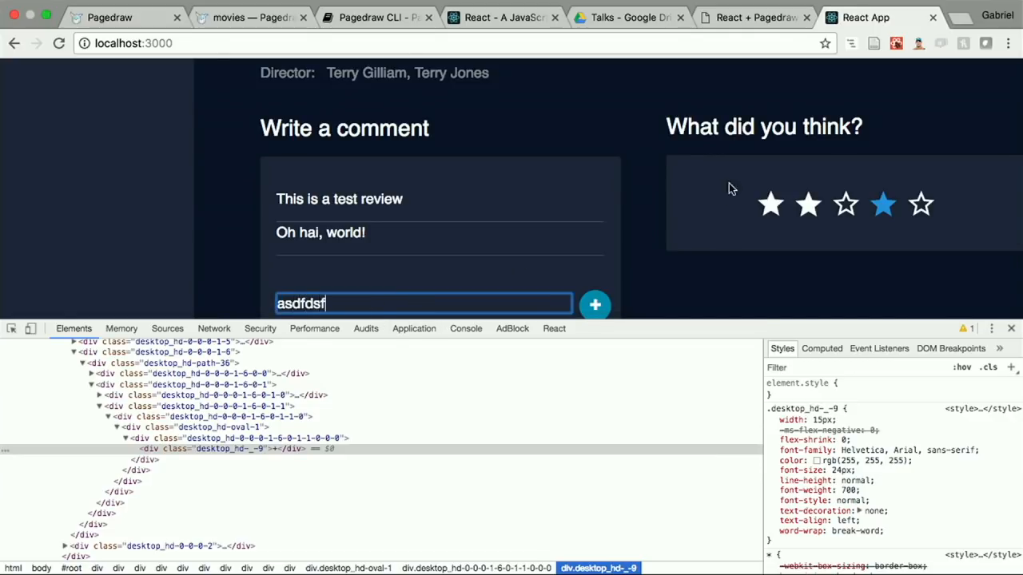
{"action": "left_click", "coordinate": [717, 197]}
{"action": "left_click", "coordinate": [594, 311]}
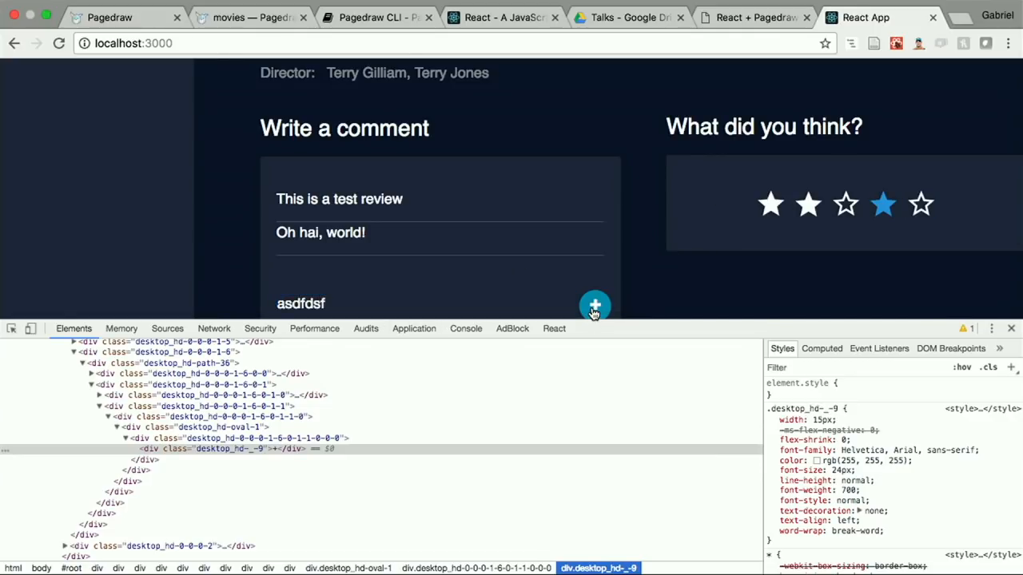
{"action": "scroll", "coordinate": [359, 400], "scroll_direction": "down", "scroll_amount": 1}
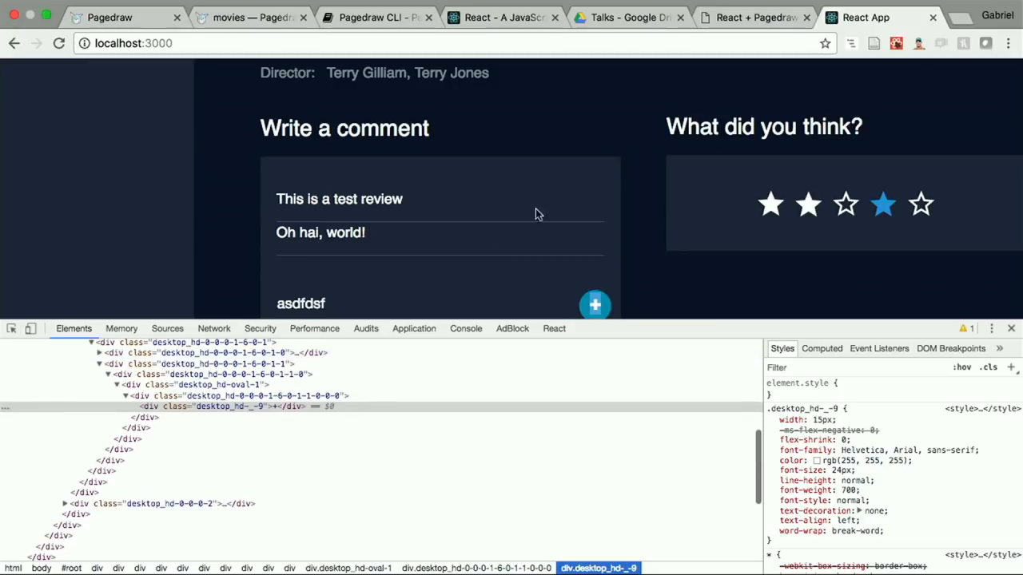
{"action": "left_click", "coordinate": [1010, 328]}
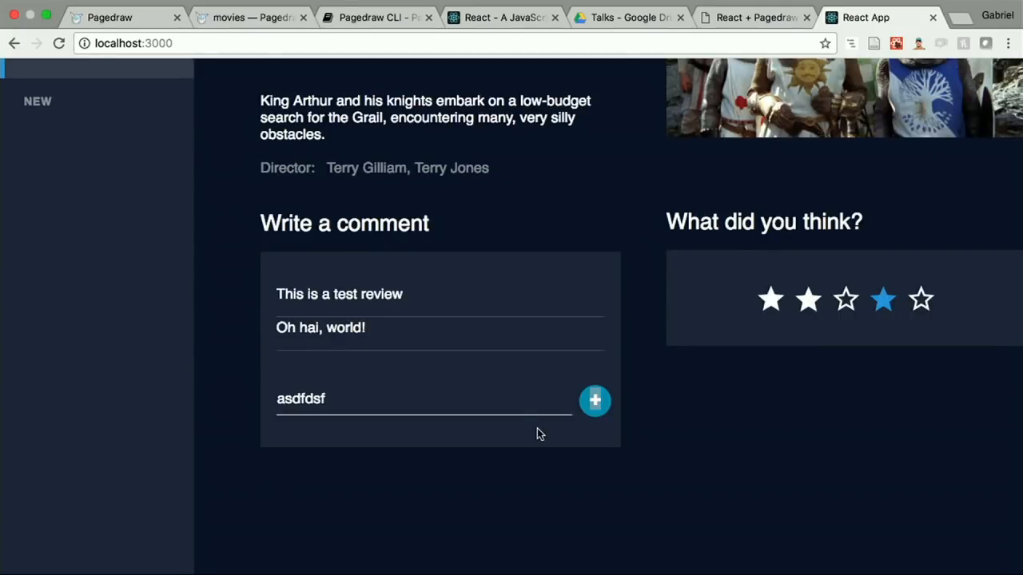
{"action": "scroll", "coordinate": [538, 434], "scroll_direction": "up", "scroll_amount": 1}
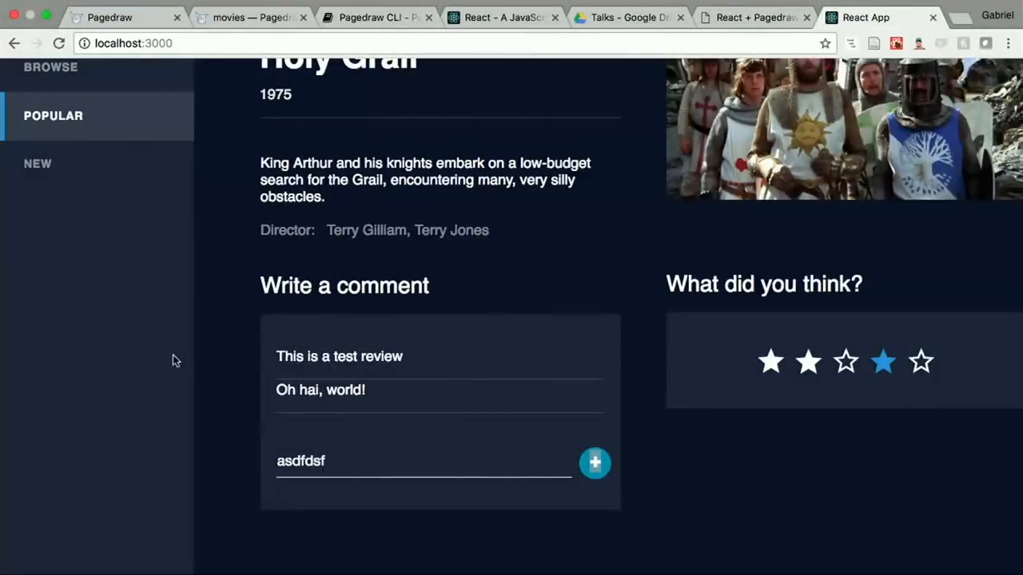
Step: Check the React app's developer console for logged output, then close the developer tools
{"action": "right_click", "coordinate": [150, 353]}
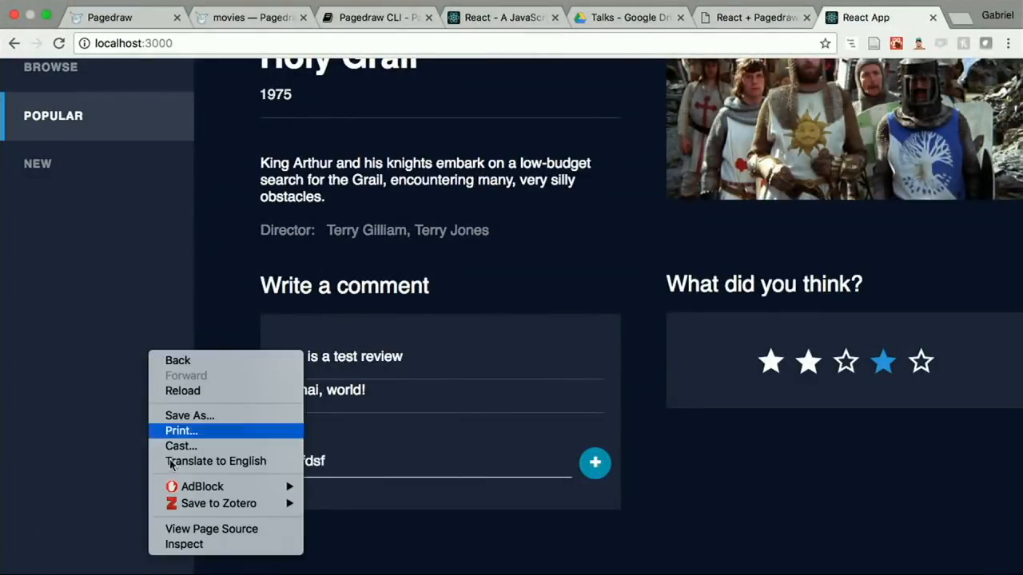
{"action": "left_click", "coordinate": [183, 545]}
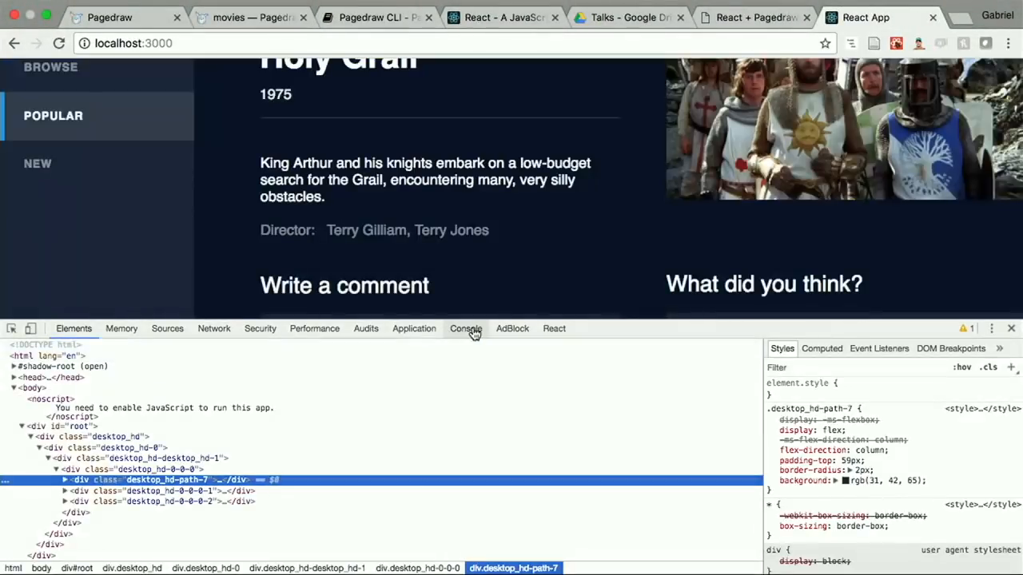
{"action": "left_click", "coordinate": [466, 329]}
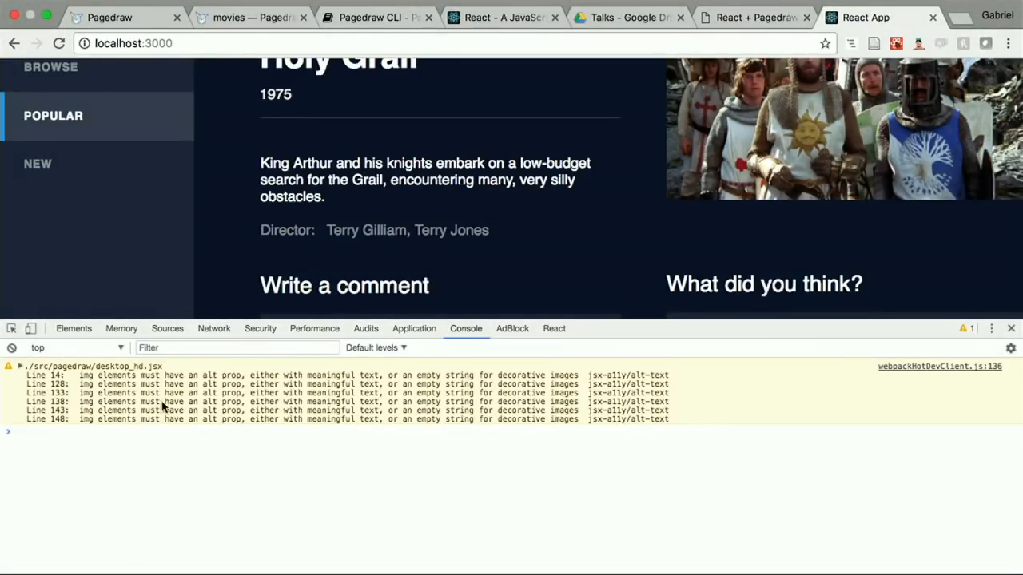
{"action": "scroll", "coordinate": [581, 255], "scroll_direction": "up", "scroll_amount": 1}
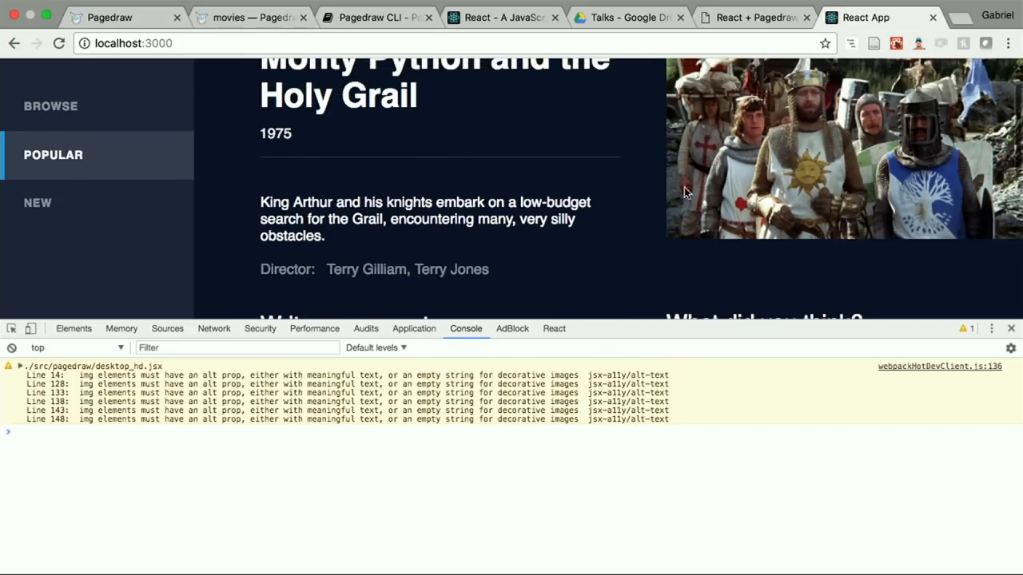
{"action": "scroll", "coordinate": [795, 147], "scroll_direction": "up", "scroll_amount": 2}
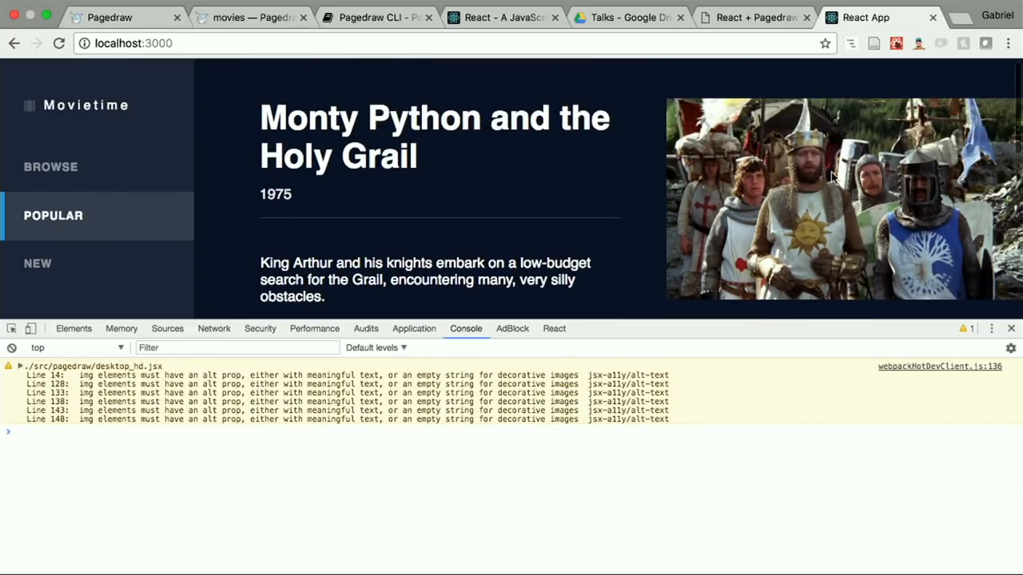
{"action": "left_click", "coordinate": [1011, 329]}
Step: Switch to the terminal editor and compare the comment handler bindings in App.js with those in the reference index.js
{"action": "key", "text": "super+Tab"}
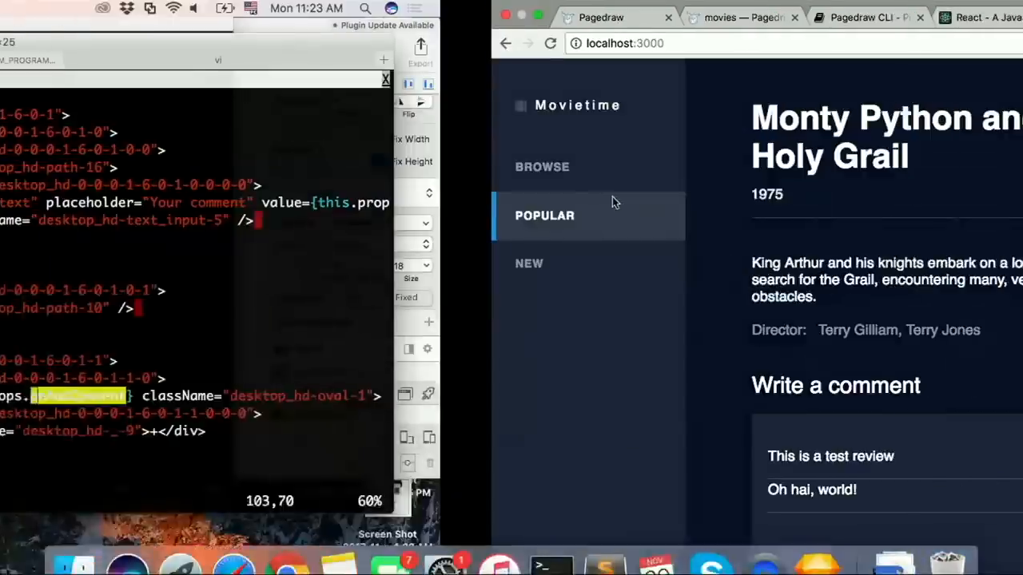
{"action": "key", "text": "g"}
{"action": "key", "text": "t"}
{"action": "key", "text": "k"}
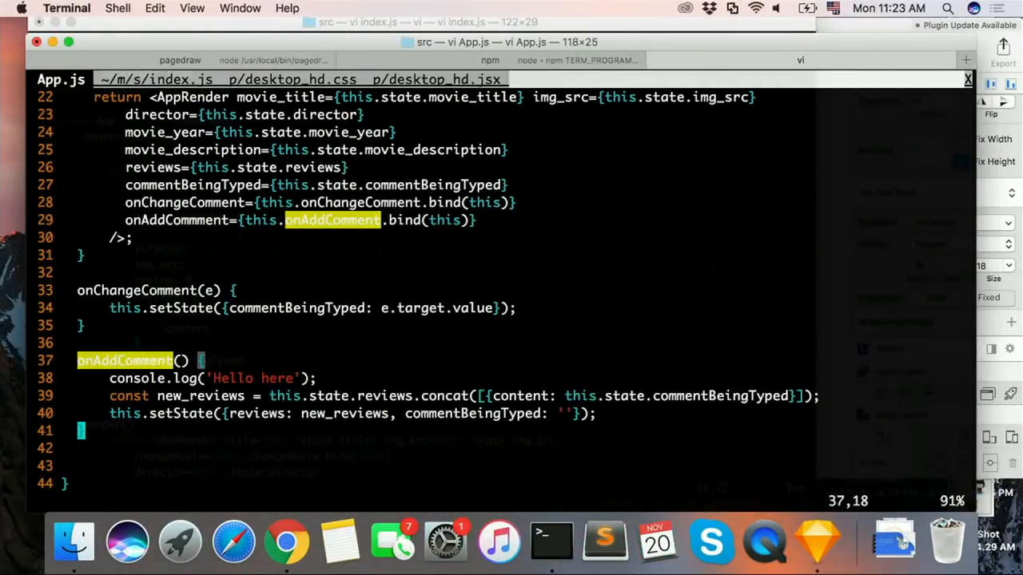
{"action": "key", "text": "g"}
{"action": "key", "text": "t"}
{"action": "key", "text": "k"}
{"action": "key", "text": "k"}
{"action": "key", "text": "g"}
{"action": "key", "text": "T"}
{"action": "key", "text": "g"}
{"action": "key", "text": "t"}
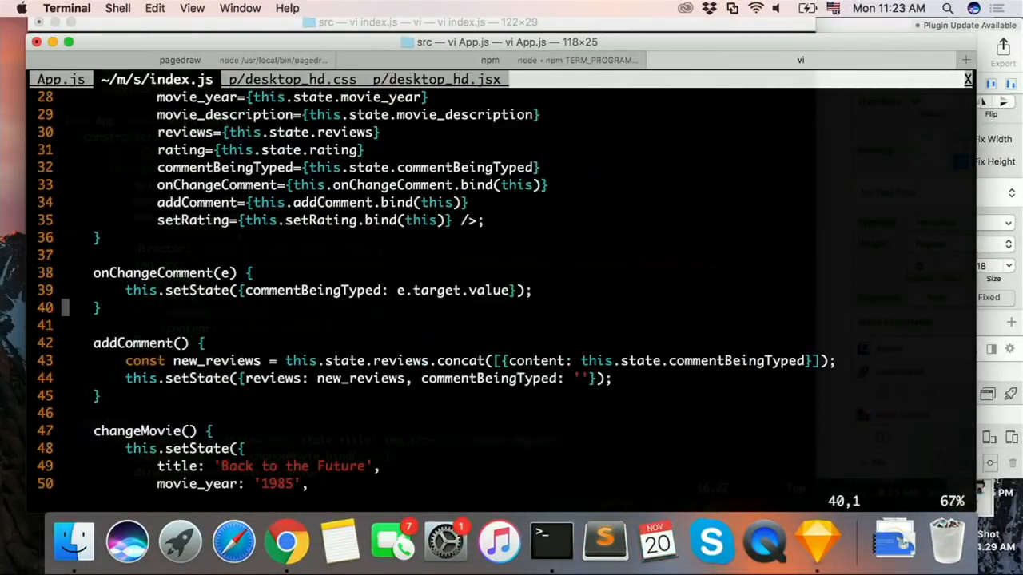
{"action": "key", "text": "k"}
{"action": "key", "text": "k"}
{"action": "key", "text": "ctrl+u"}
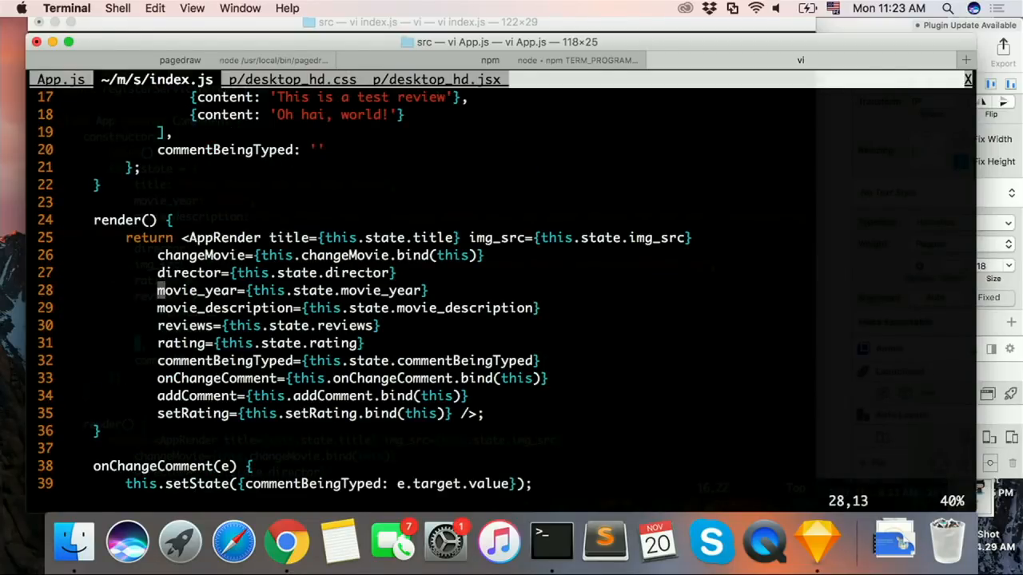
Step: Find the changeMovie method in the reference index.js and copy the whole method
{"action": "key", "text": "slash"}
{"action": "type", "text": "changeMovie"}
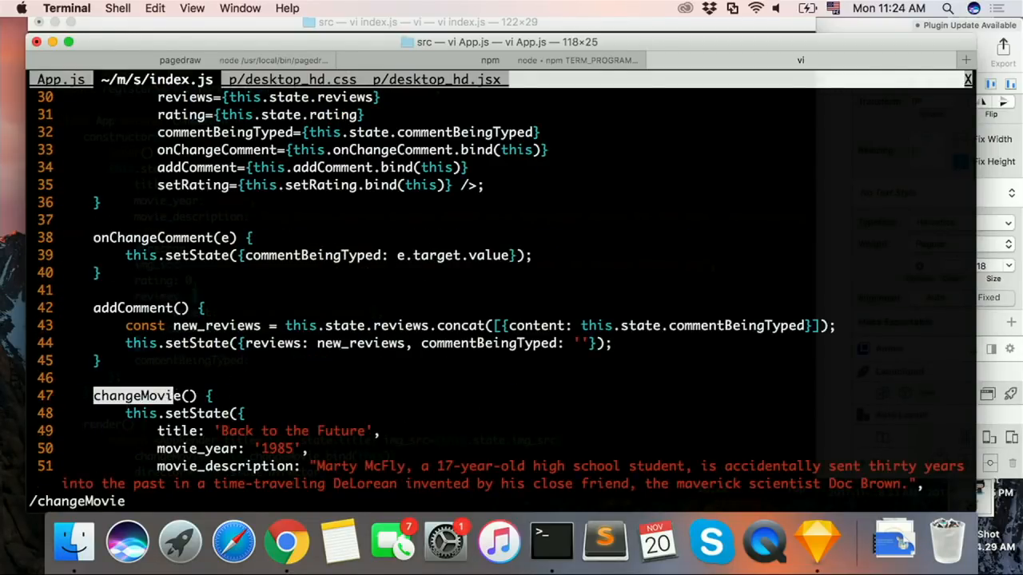
{"action": "key", "text": "Return"}
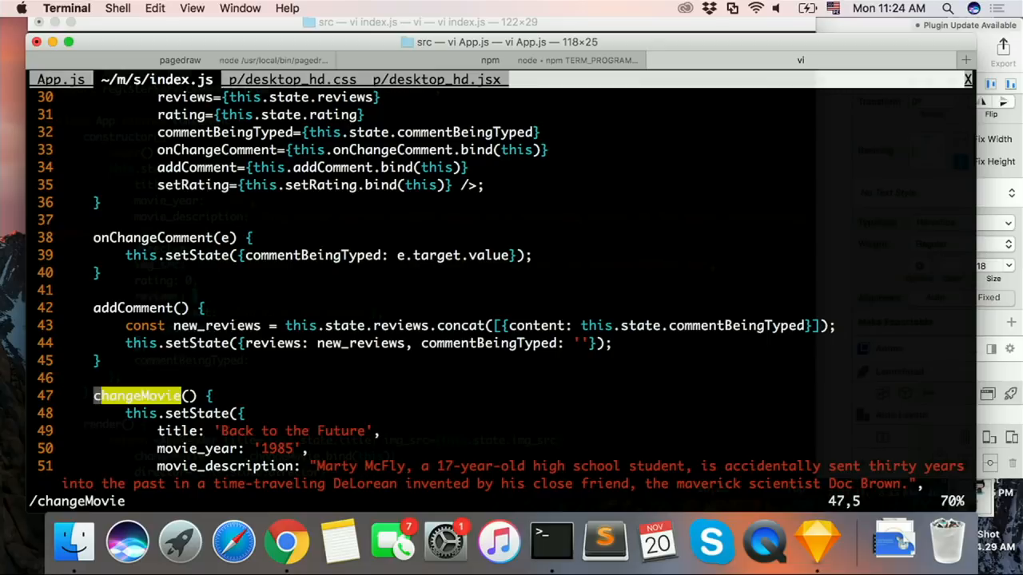
{"action": "key", "text": "j"}
{"action": "key", "text": "j"}
{"action": "key", "text": "j"}
{"action": "key", "text": "shift+v"}
{"action": "key", "text": "j"}
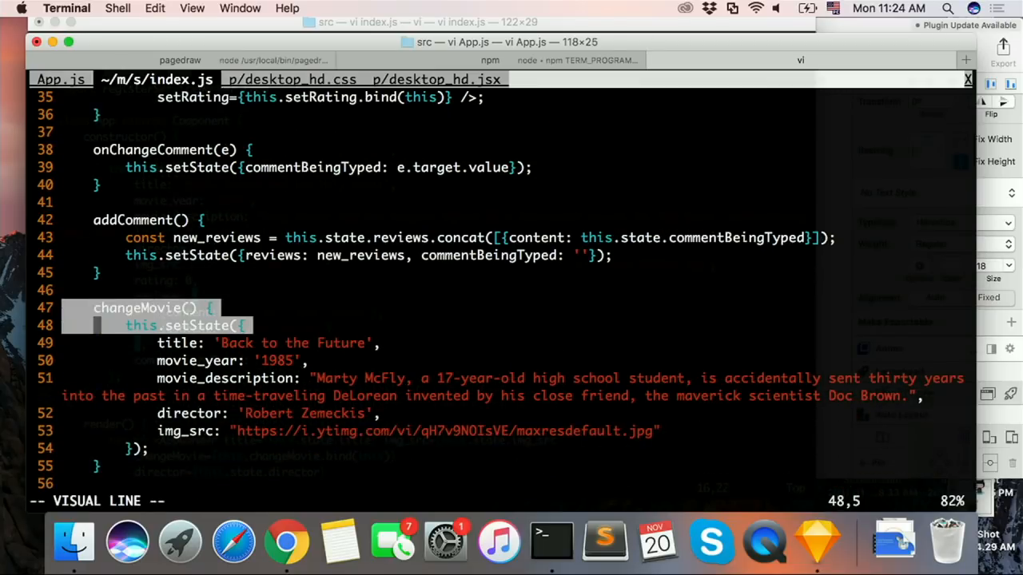
{"action": "key", "text": "j"}
{"action": "key", "text": "j"}
{"action": "key", "text": "j"}
{"action": "key", "text": "j"}
{"action": "key", "text": "j"}
{"action": "key", "text": "j"}
Step: Paste the changeMovie method into App.js below onAddComment, separated from it by a blank line
{"action": "key", "text": "j"}
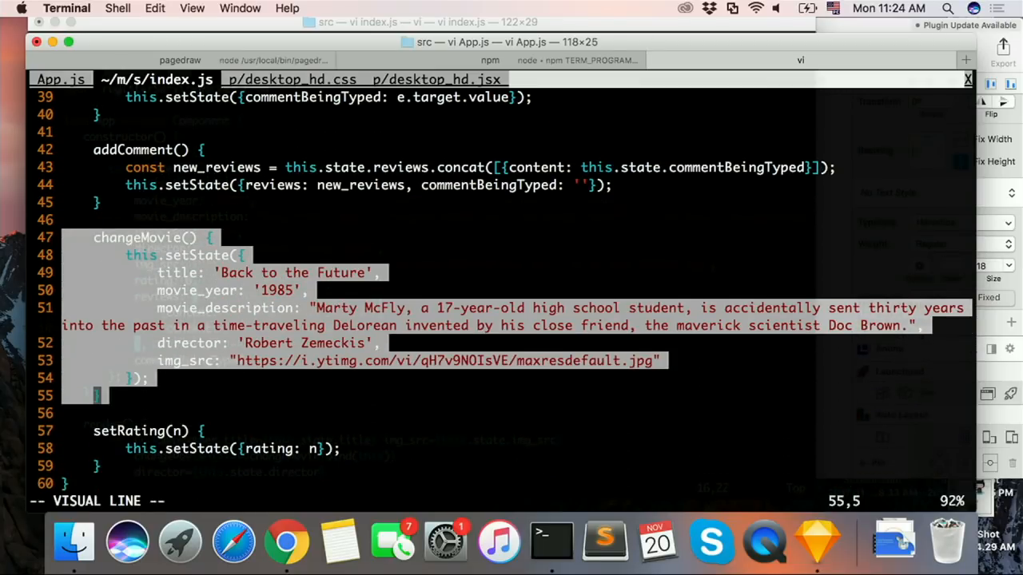
{"action": "key", "text": "y"}
{"action": "key", "text": "g"}
{"action": "key", "text": "shift+t"}
{"action": "key", "text": "j"}
{"action": "key", "text": "j"}
{"action": "key", "text": "j"}
{"action": "key", "text": "j"}
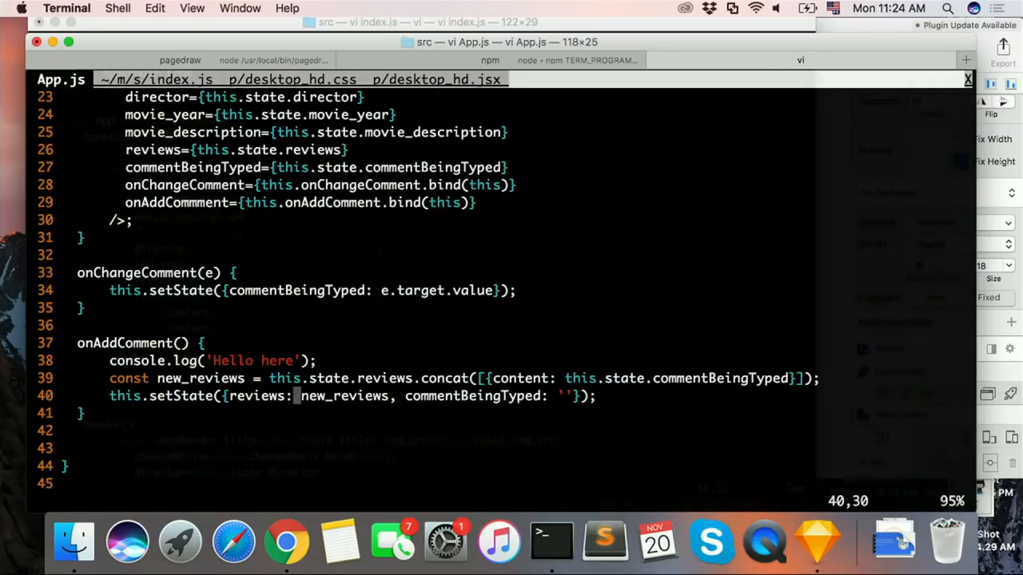
{"action": "key", "text": "k"}
{"action": "key", "text": "j"}
{"action": "key", "text": "p"}
{"action": "key", "text": "k"}
{"action": "key", "text": "o"}
{"action": "key", "text": "Escape"}
Step: Save App.js with the pasted changeMovie method
{"action": "key", "text": "j"}
{"action": "key", "text": "shift+v"}
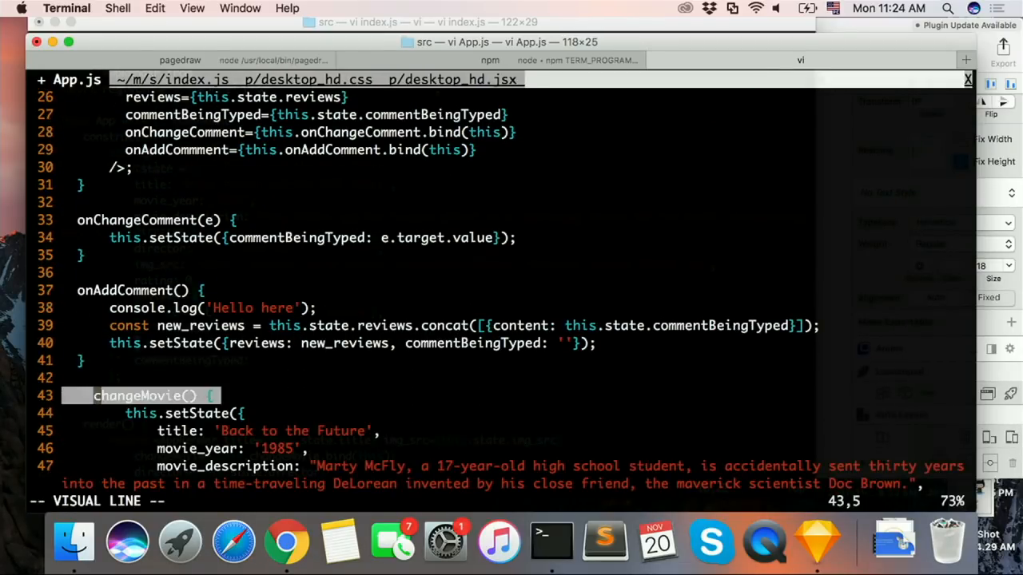
{"action": "key", "text": "j"}
{"action": "key", "text": "j"}
{"action": "key", "text": "j"}
{"action": "key", "text": "Escape"}
{"action": "type", "text": ":w"}
{"action": "key", "text": "Return"}
{"action": "type", "text": ":w"}
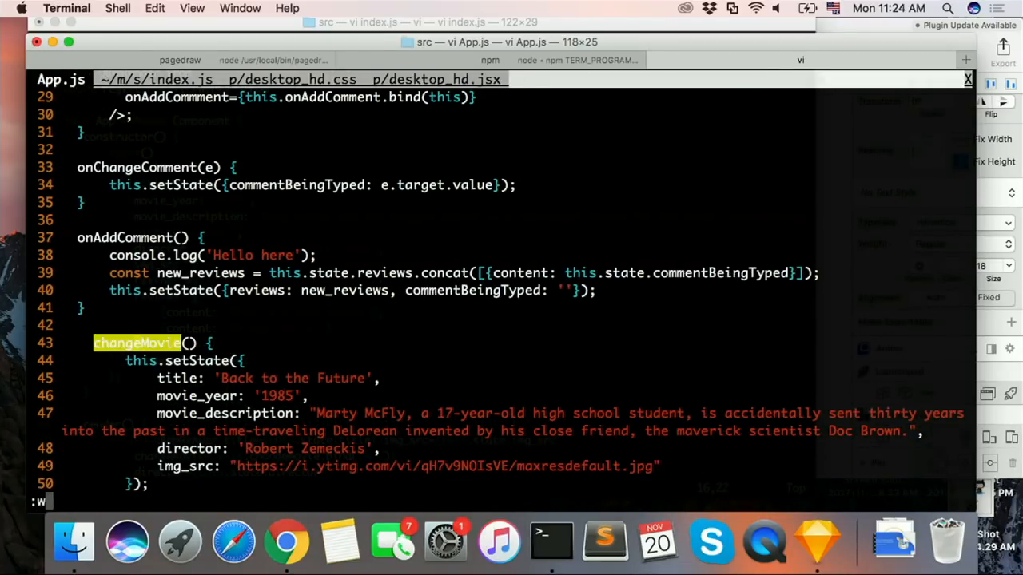
{"action": "key", "text": "Return"}
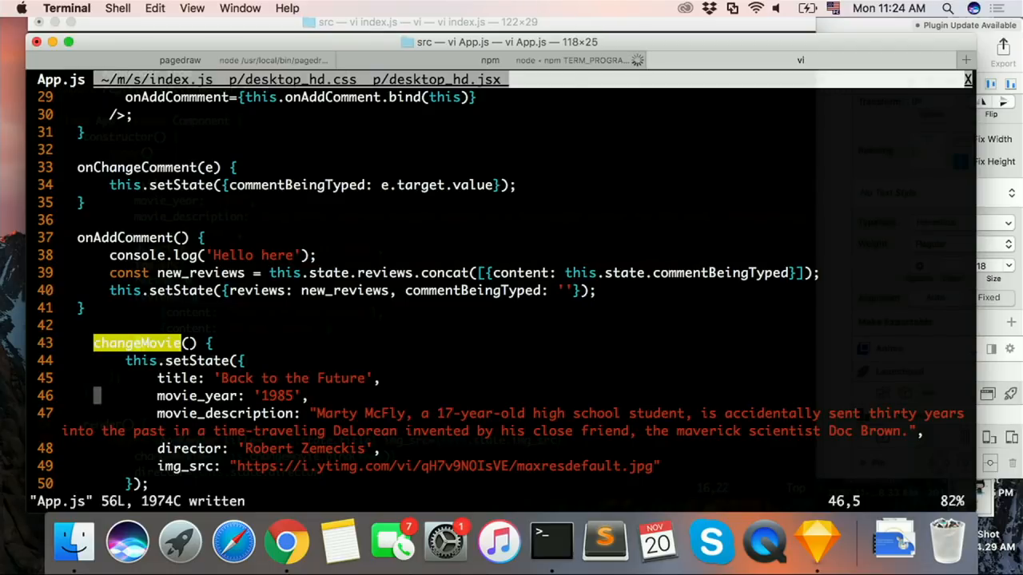
{"action": "key", "text": "j"}
{"action": "key", "text": "j"}
{"action": "key", "text": "j"}
{"action": "key", "text": "j"}
{"action": "key", "text": "k"}
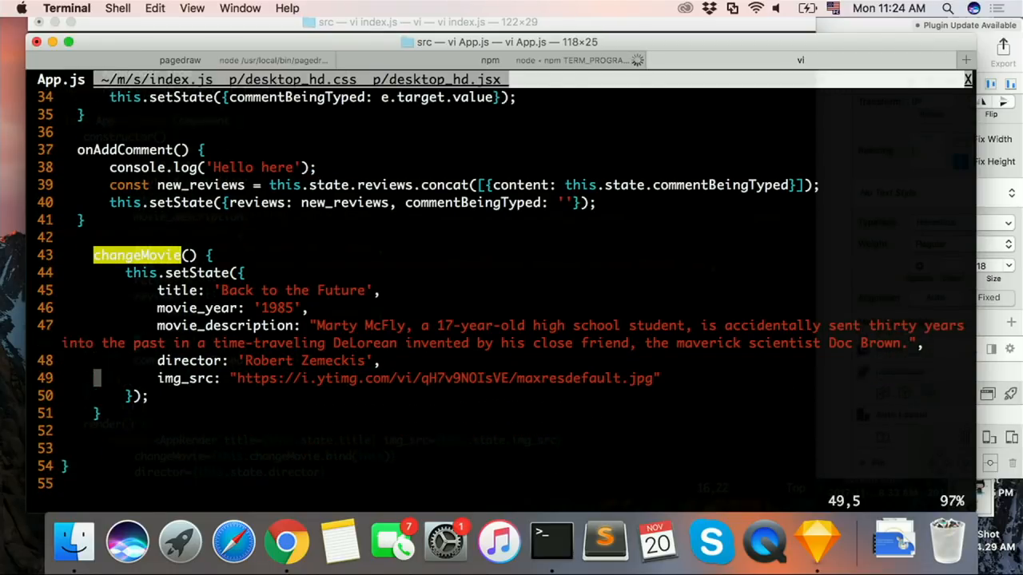
{"action": "key", "text": "k"}
{"action": "key", "text": "k"}
{"action": "key", "text": "k"}
{"action": "key", "text": "k"}
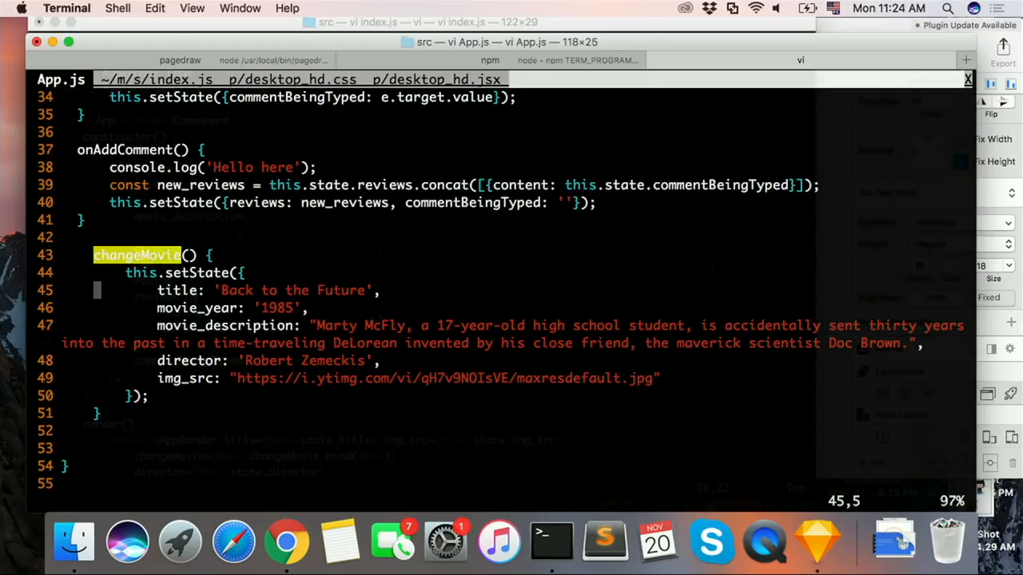
Step: Switch to the movies page in Pagedraw, enable Override Code for the star rating box and open its custom JSX for editing
{"action": "key", "text": "super+Tab"}
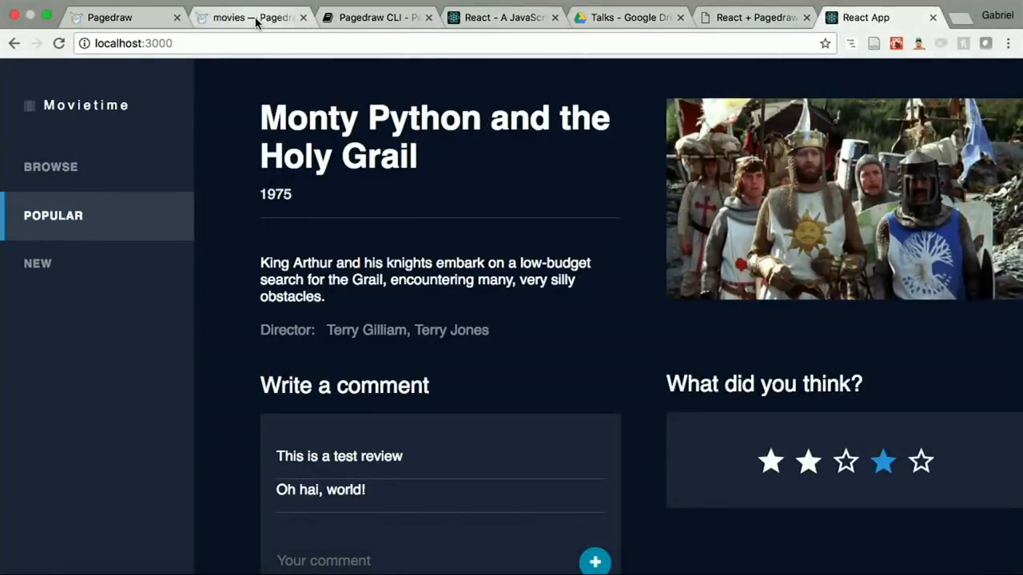
{"action": "left_click", "coordinate": [255, 17]}
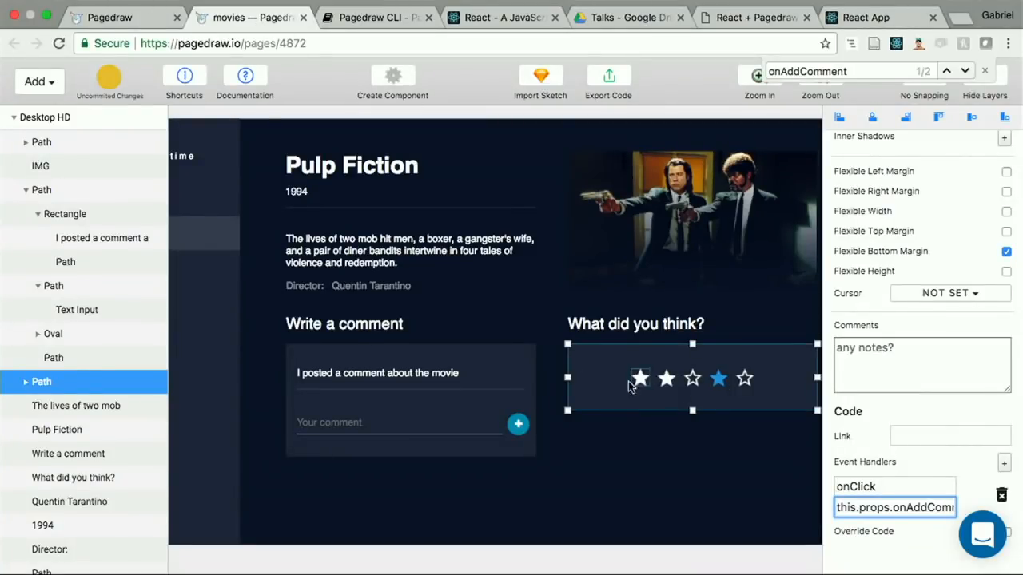
{"action": "scroll", "coordinate": [914, 469], "scroll_direction": "down", "scroll_amount": 1}
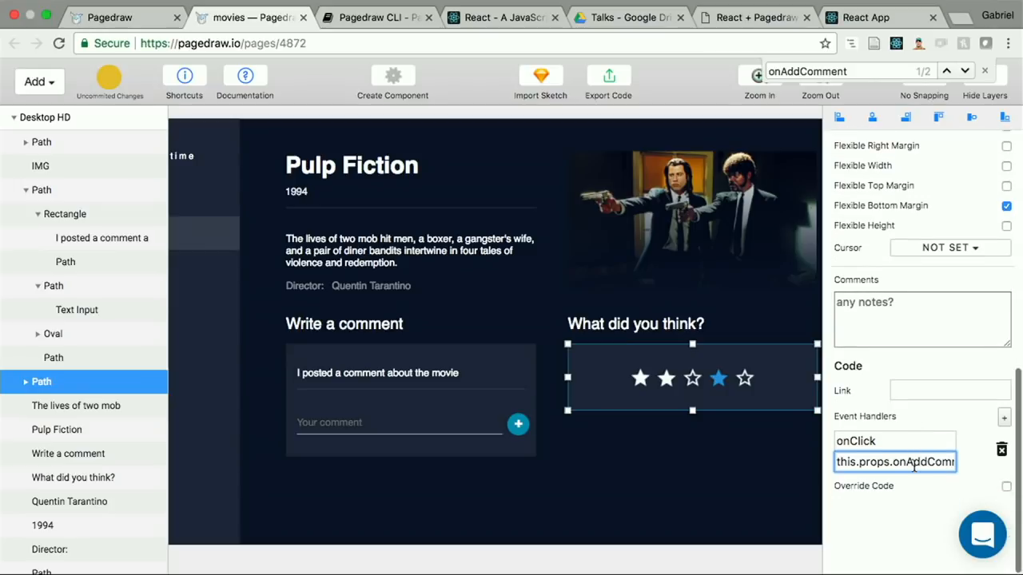
{"action": "left_click", "coordinate": [1005, 487]}
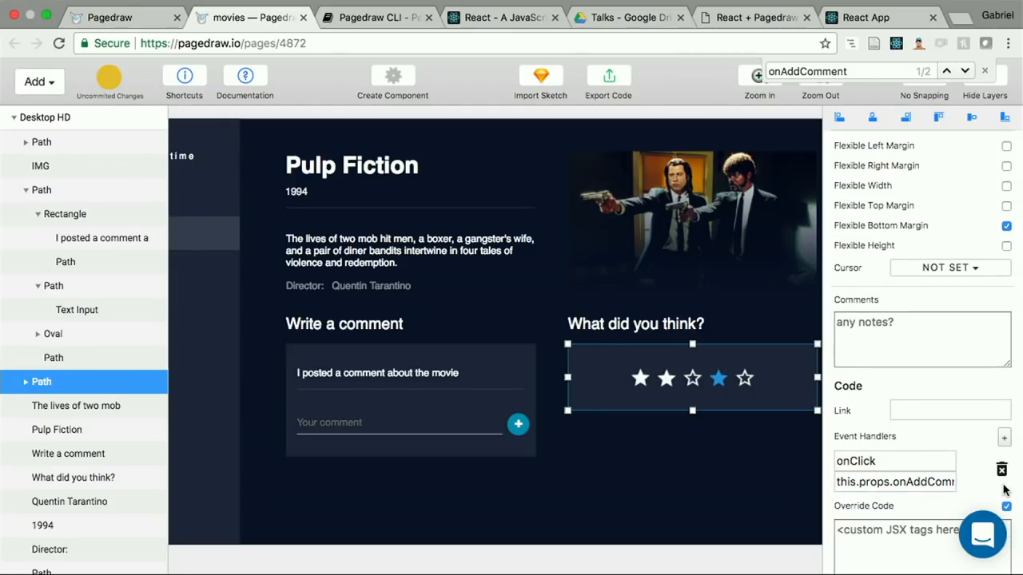
{"action": "scroll", "coordinate": [926, 540], "scroll_direction": "down", "scroll_amount": 3}
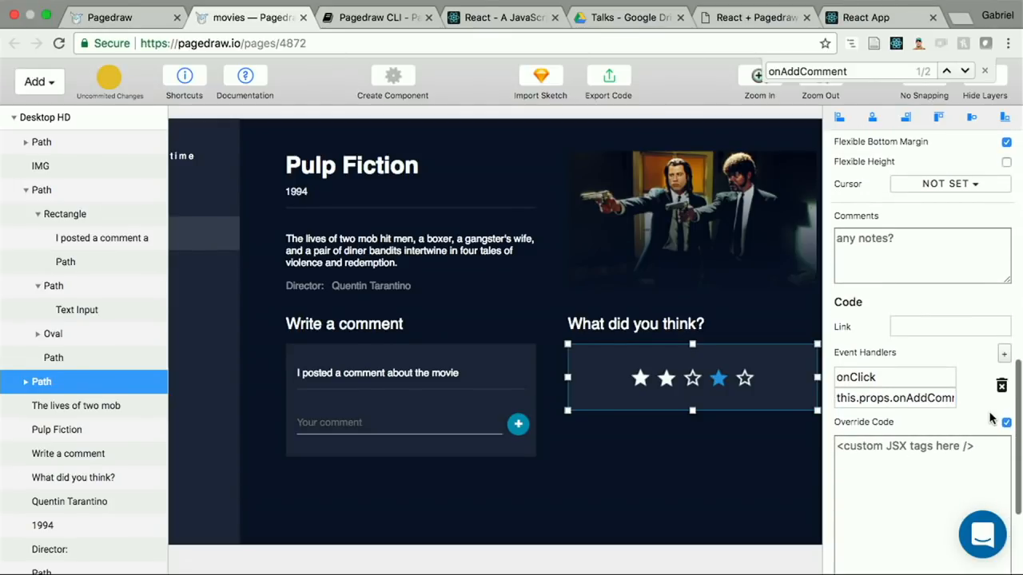
{"action": "left_click", "coordinate": [962, 459]}
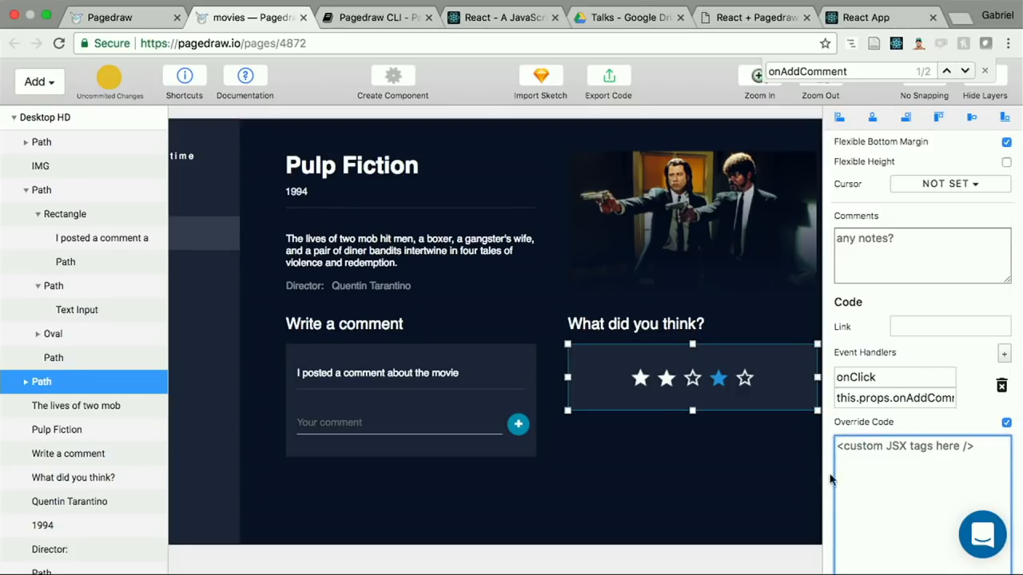
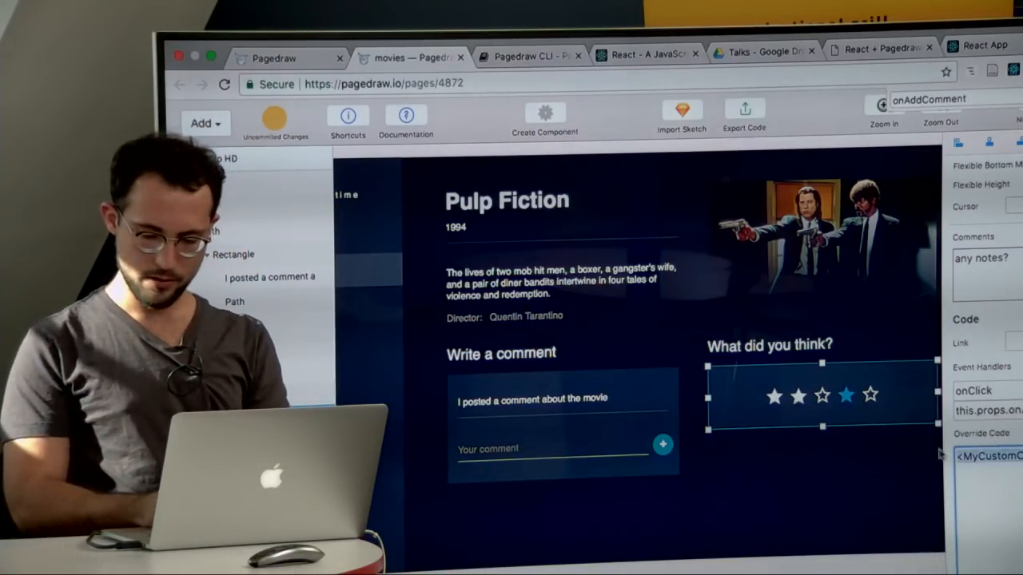
Step: Turn off Override Code for the star rating box and check the movie page in the running app
{"action": "scroll", "coordinate": [956, 457], "scroll_direction": "up", "scroll_amount": 3}
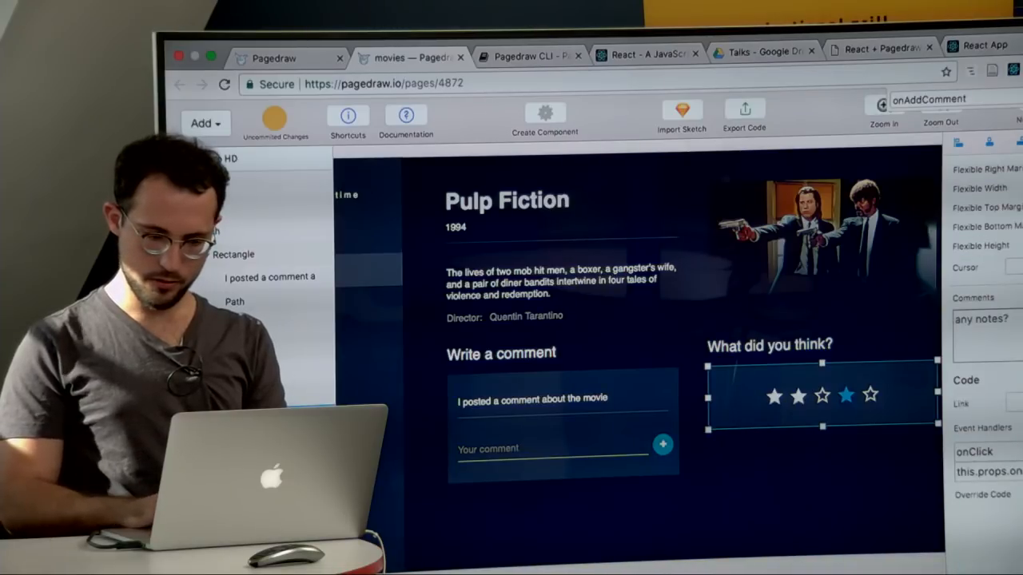
{"action": "left_click", "coordinate": [991, 48]}
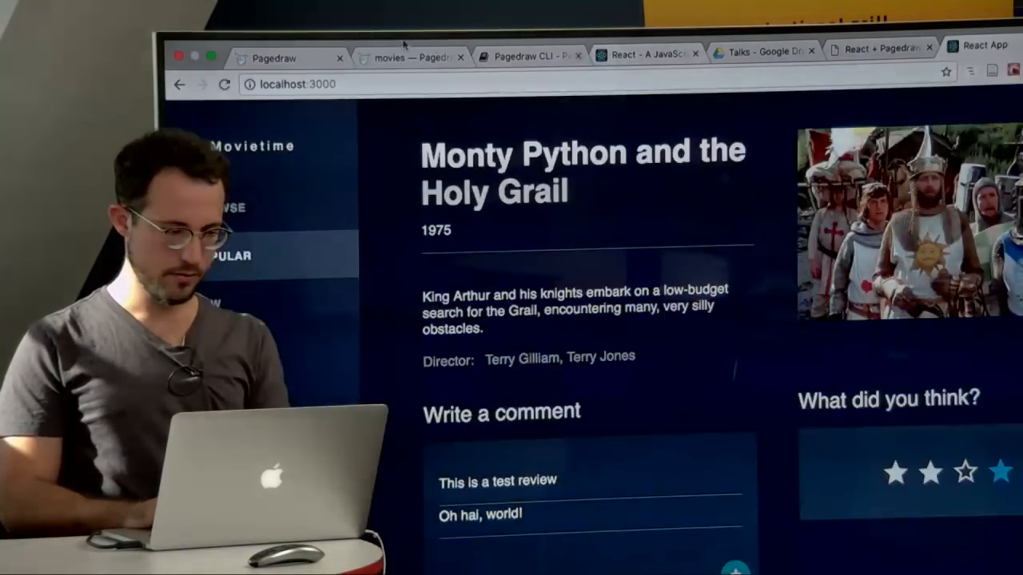
{"action": "left_click", "coordinate": [393, 53]}
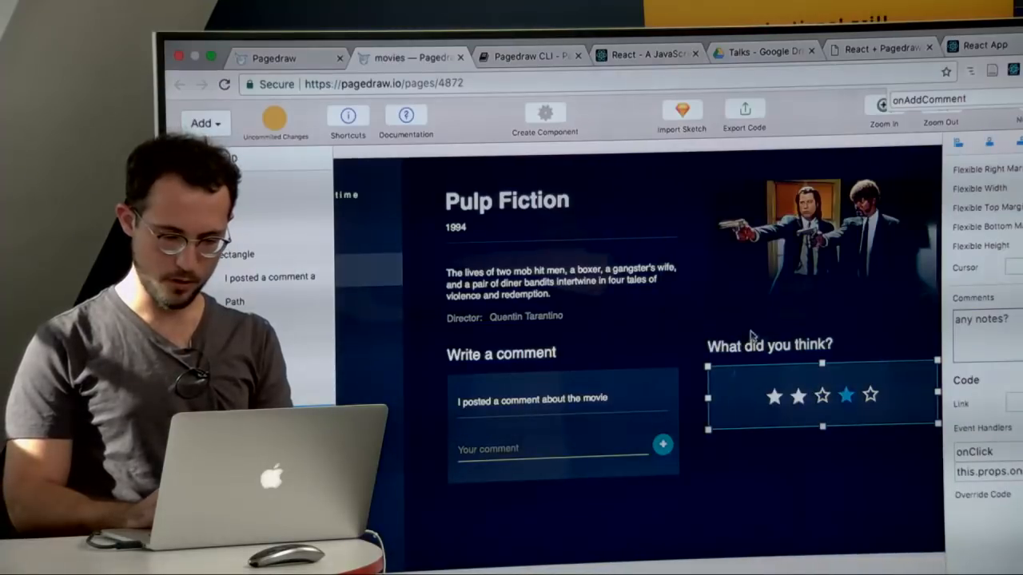
Step: Select the movie image in the Pagedraw design and give it an onClick handler that calls a this.props function
{"action": "left_click", "coordinate": [879, 264]}
{"action": "scroll", "coordinate": [972, 307], "scroll_direction": "up", "scroll_amount": 2}
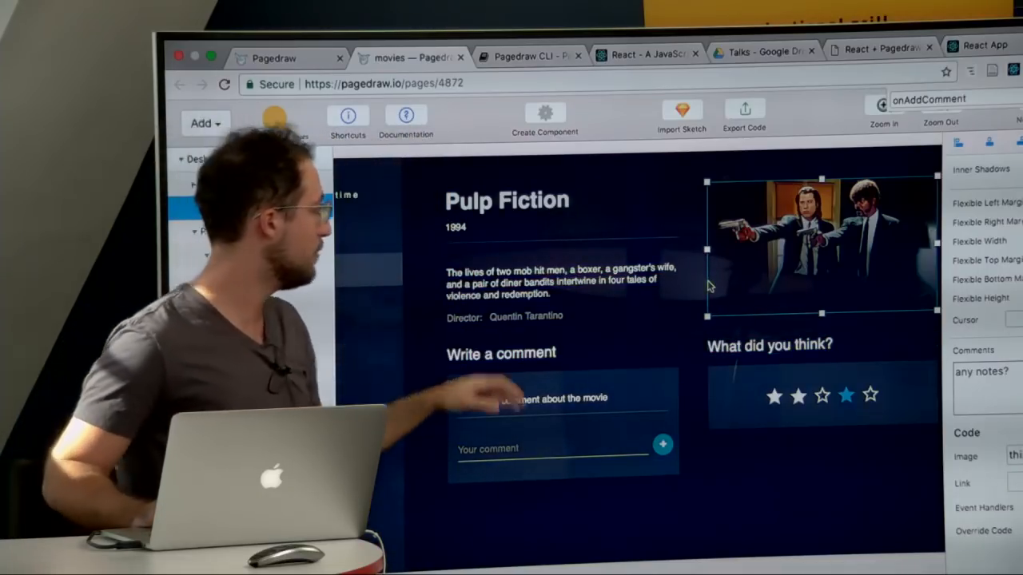
{"action": "scroll", "coordinate": [952, 458], "scroll_direction": "down", "scroll_amount": 2}
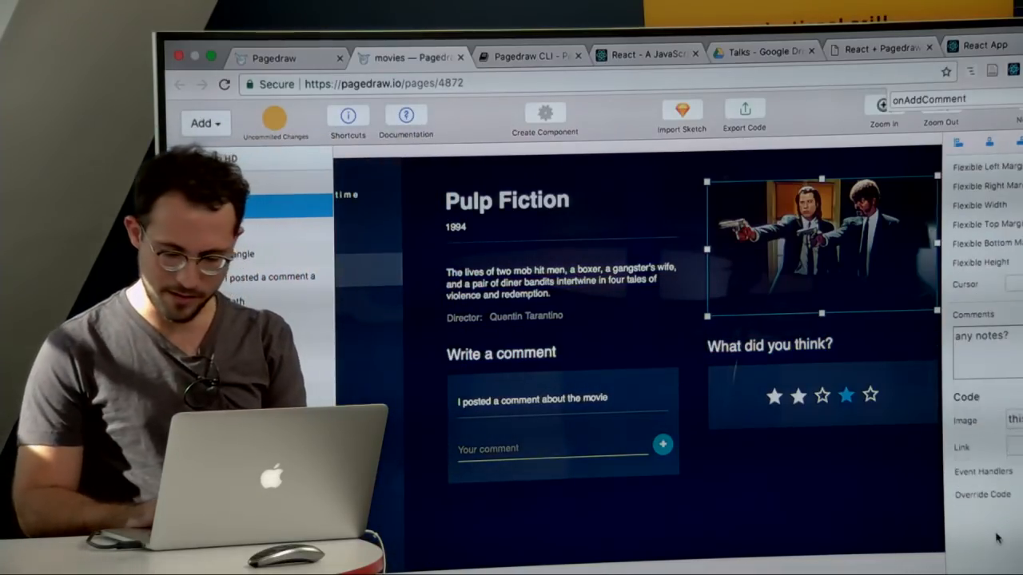
{"action": "left_click", "coordinate": [1022, 471]}
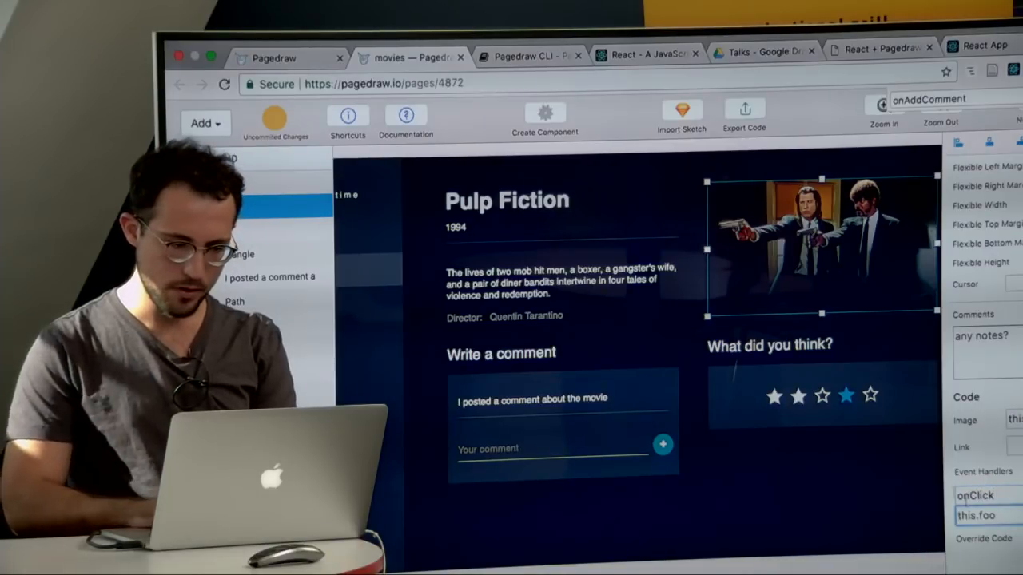
{"action": "key", "text": "BackSpace"}
{"action": "key", "text": "BackSpace"}
{"action": "key", "text": "BackSpace"}
{"action": "key", "text": "BackSpace"}
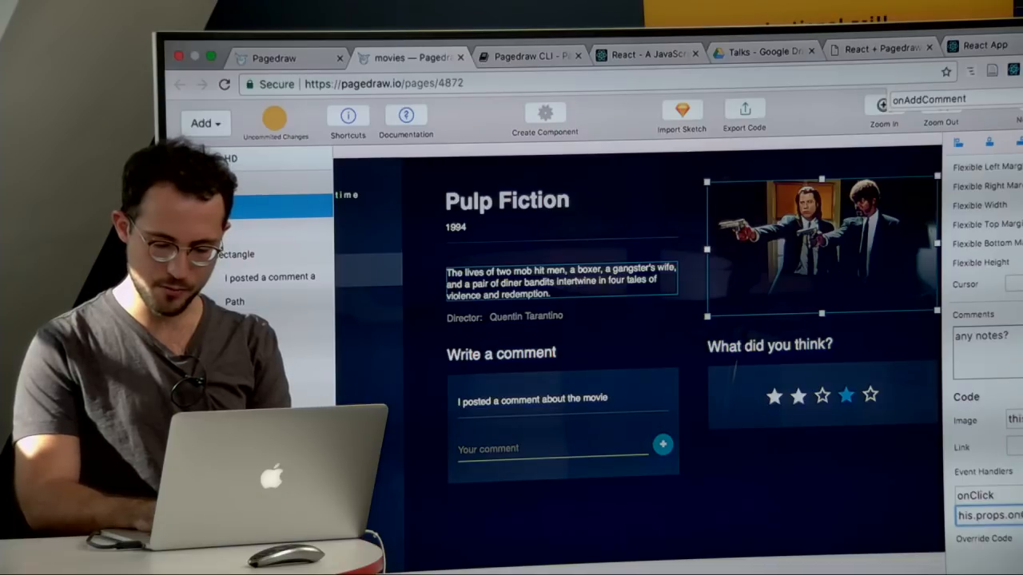
Step: In App.js, add the prop onChangeMovie={this.onChangeMovie.bind(this)} to AppRender below onAddCommment and save the file
{"action": "left_click", "coordinate": [954, 48]}
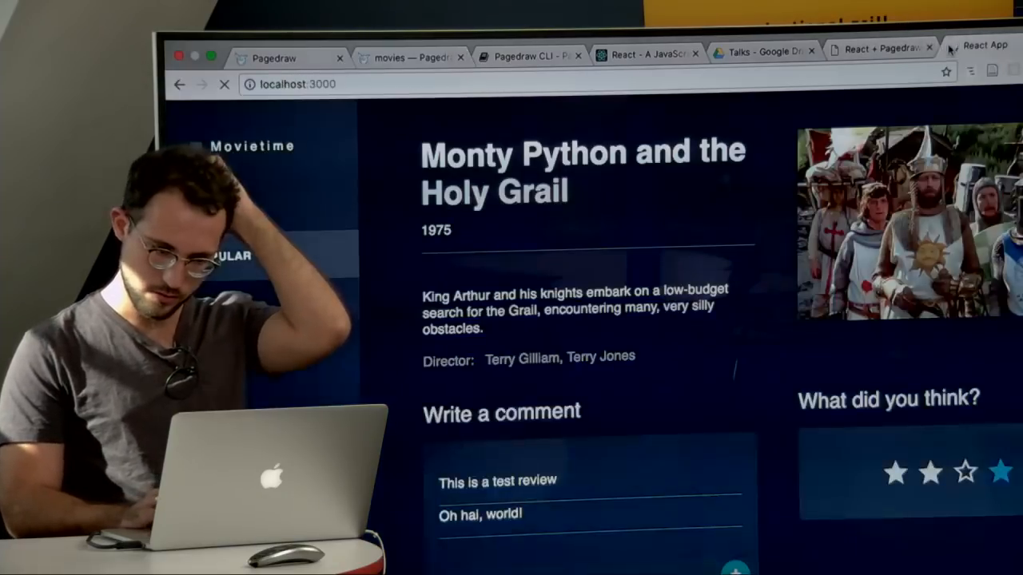
{"action": "key", "text": "super+Tab"}
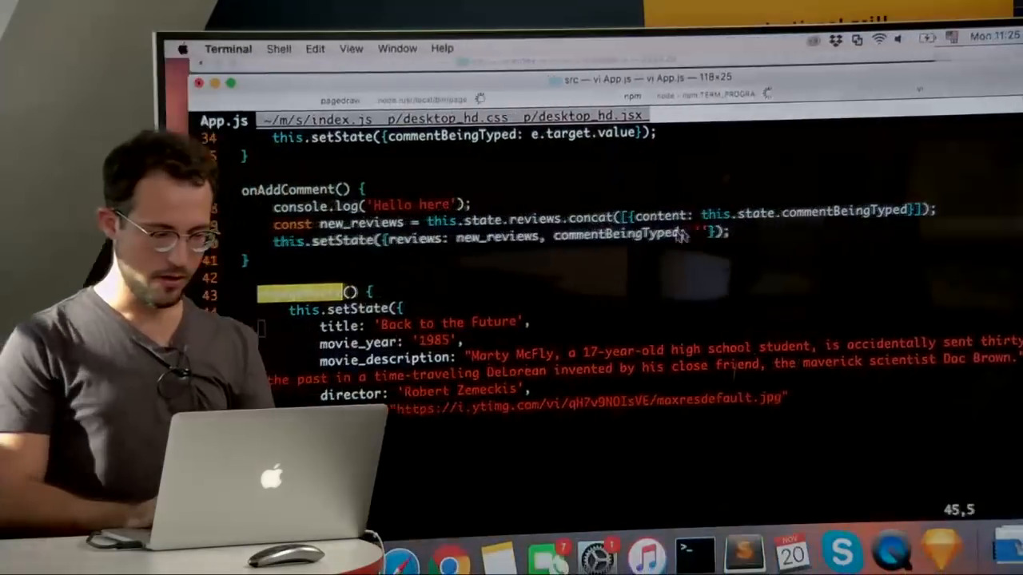
{"action": "scroll", "coordinate": [375, 256], "scroll_direction": "up", "scroll_amount": 5}
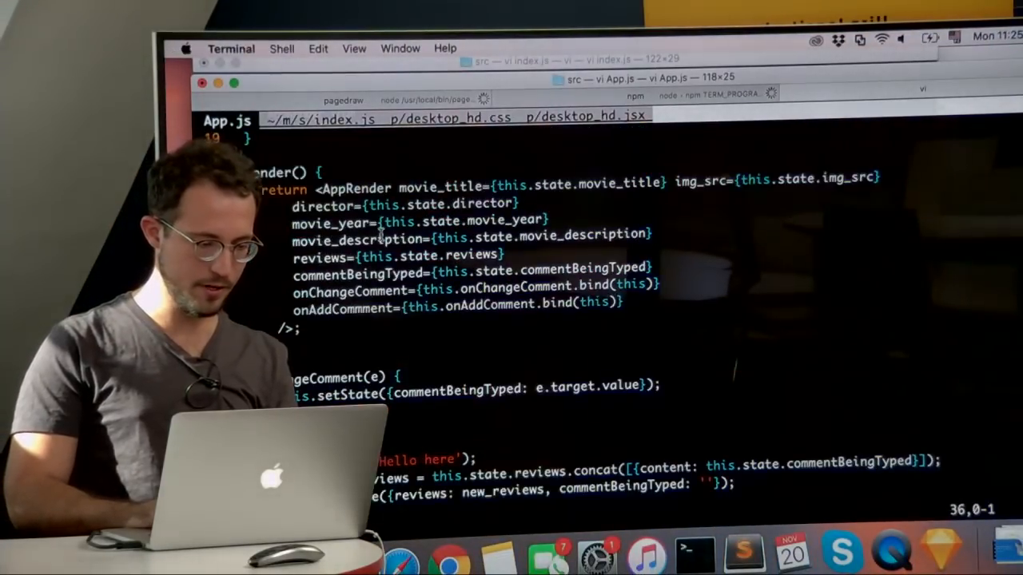
{"action": "left_click", "coordinate": [362, 312]}
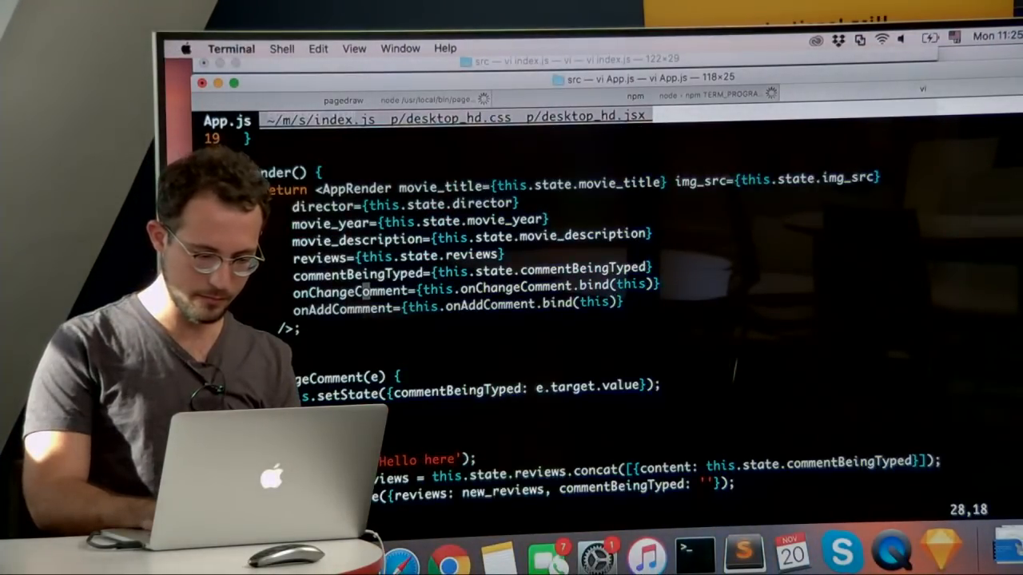
{"action": "type", "text": "joonChangeMovie"}
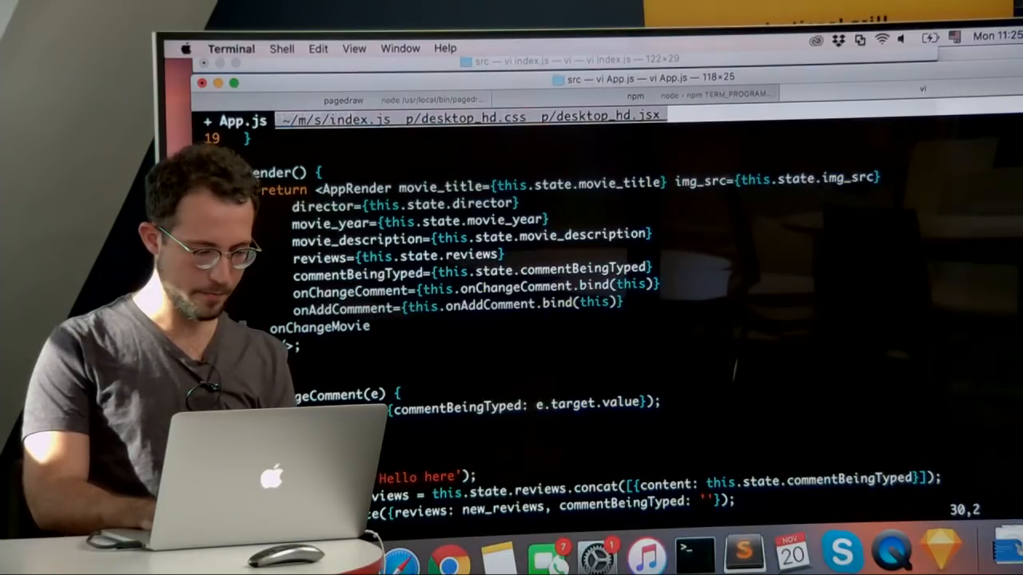
{"action": "type", "text": " A={"}
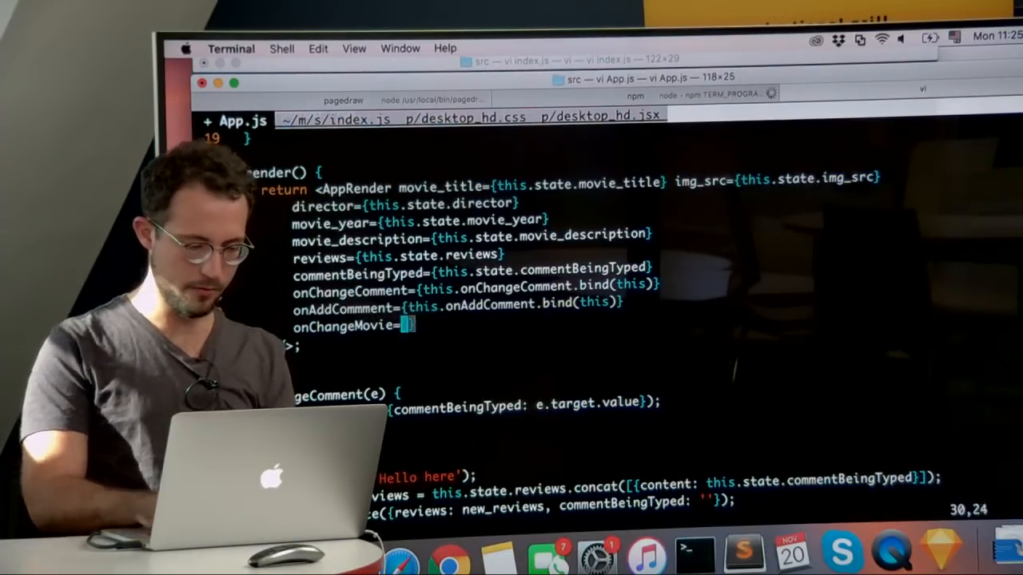
{"action": "type", "text": "this.onA"}
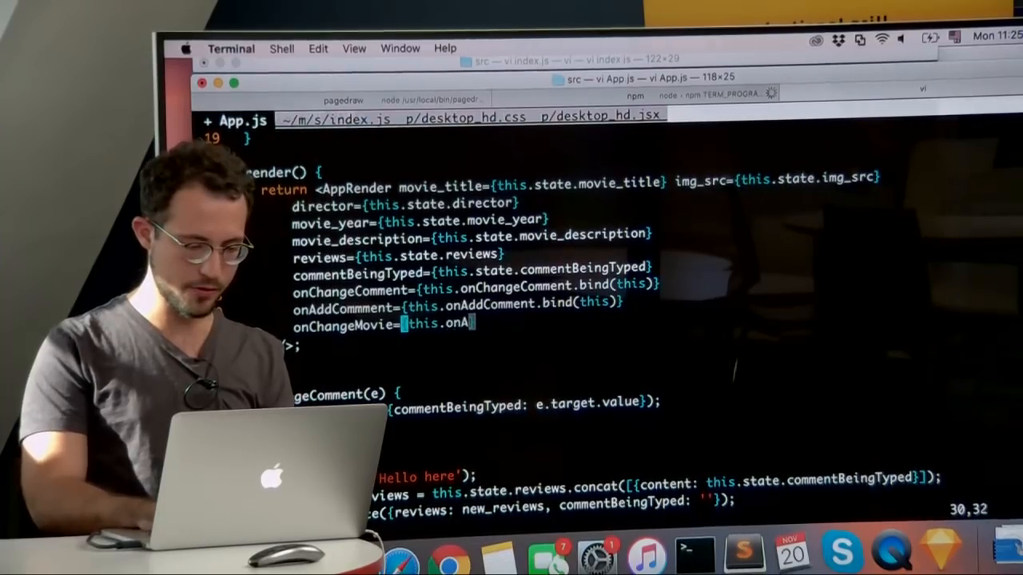
{"action": "key", "text": "BackSpace"}
{"action": "type", "text": "ChangeMovie.bind(this"}
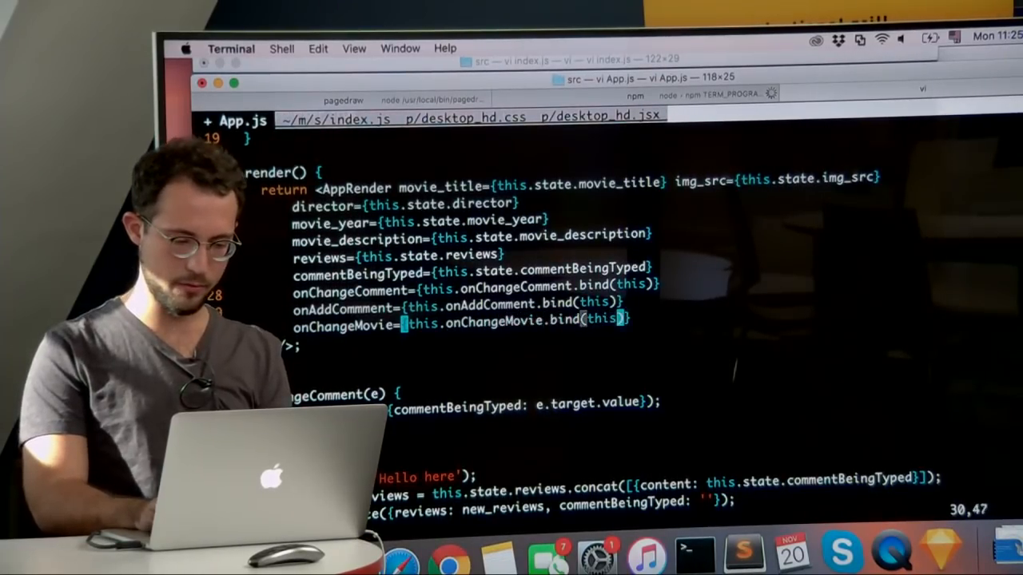
{"action": "key", "text": "Escape"}
{"action": "type", "text": ":w"}
{"action": "key", "text": "Return"}
Step: Switch to the browser and reload the app at localhost:3000
{"action": "key", "text": "super+Tab"}
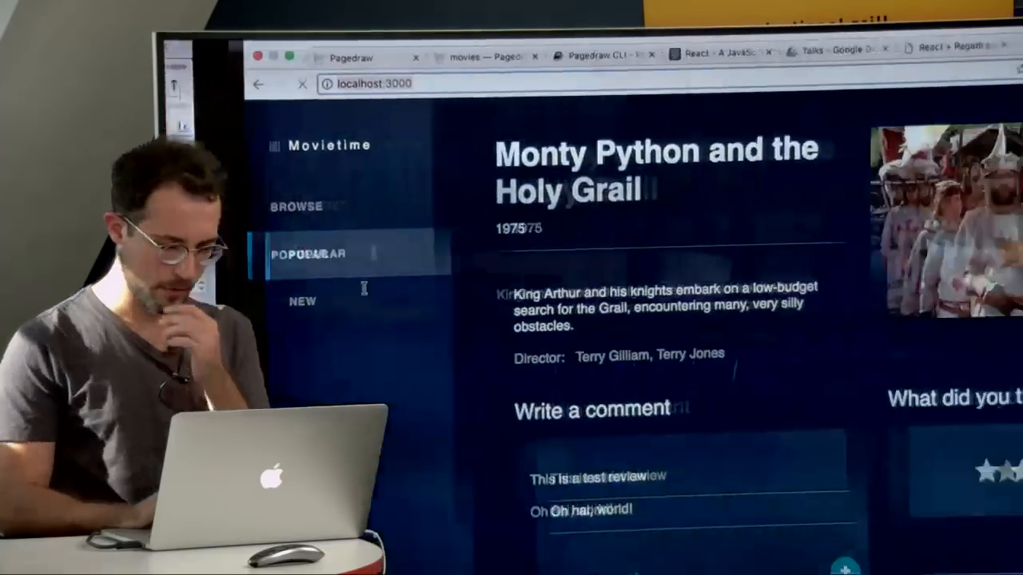
{"action": "left_click", "coordinate": [614, 77]}
{"action": "key", "text": "Return"}
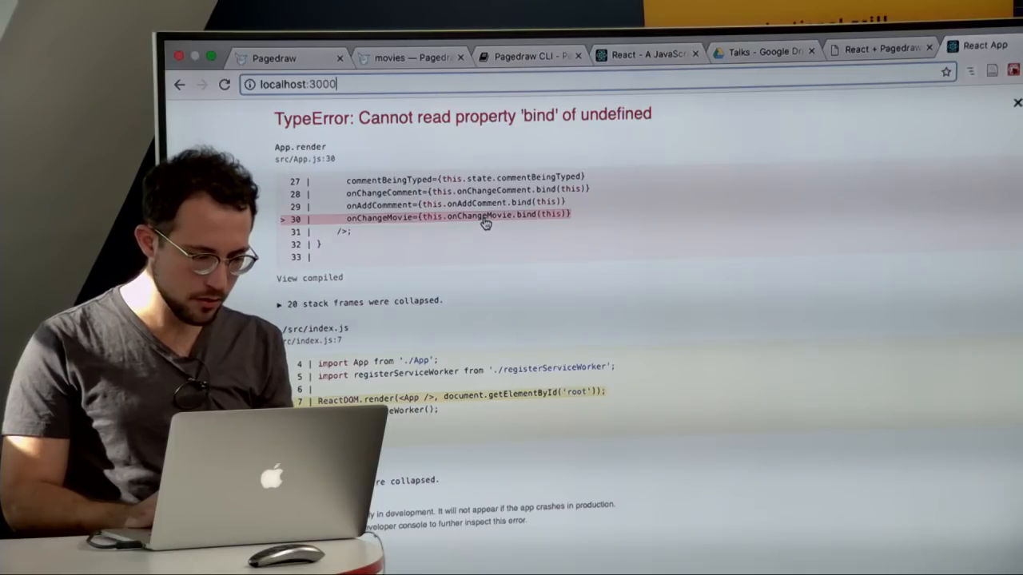
Step: Back in App.js, search for onCh, change the onChangeMovie prop's binding to this.changeMovie, and save the file
{"action": "key", "text": "super+Tab"}
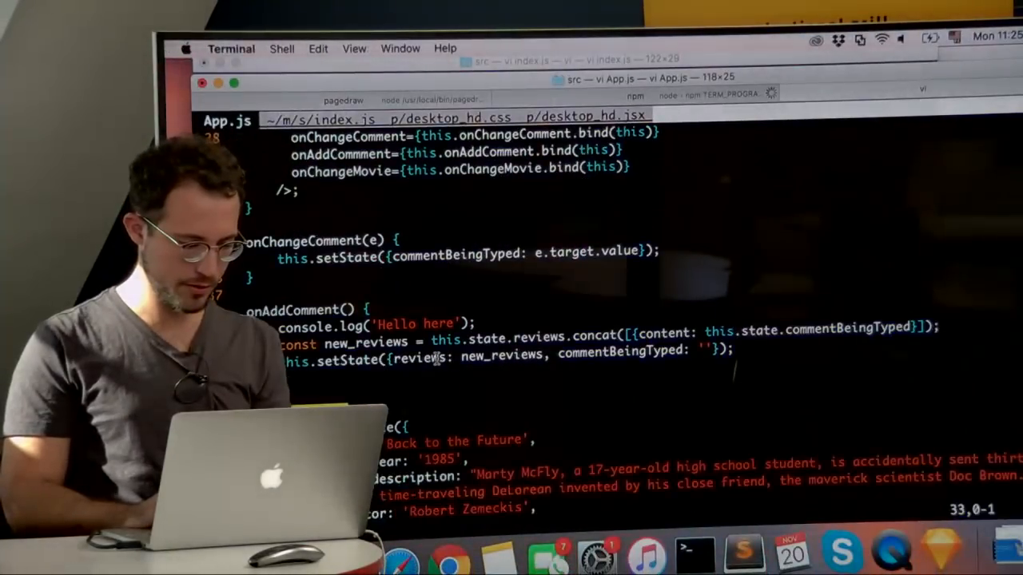
{"action": "key", "text": "j"}
{"action": "key", "text": "j"}
{"action": "key", "text": "j"}
{"action": "key", "text": "j"}
{"action": "key", "text": "j"}
{"action": "key", "text": "j"}
{"action": "key", "text": "j"}
{"action": "key", "text": "j"}
{"action": "key", "text": "j"}
{"action": "key", "text": "j"}
{"action": "key", "text": "j"}
{"action": "key", "text": "k"}
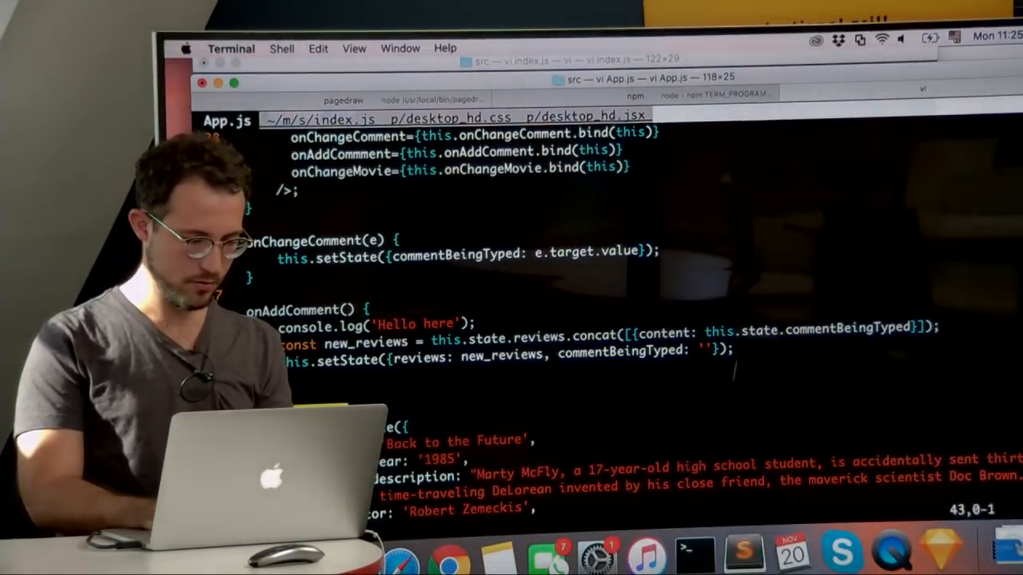
{"action": "key", "text": "k"}
{"action": "key", "text": "k"}
{"action": "key", "text": "k"}
{"action": "key", "text": "k"}
{"action": "key", "text": "k"}
{"action": "key", "text": "k"}
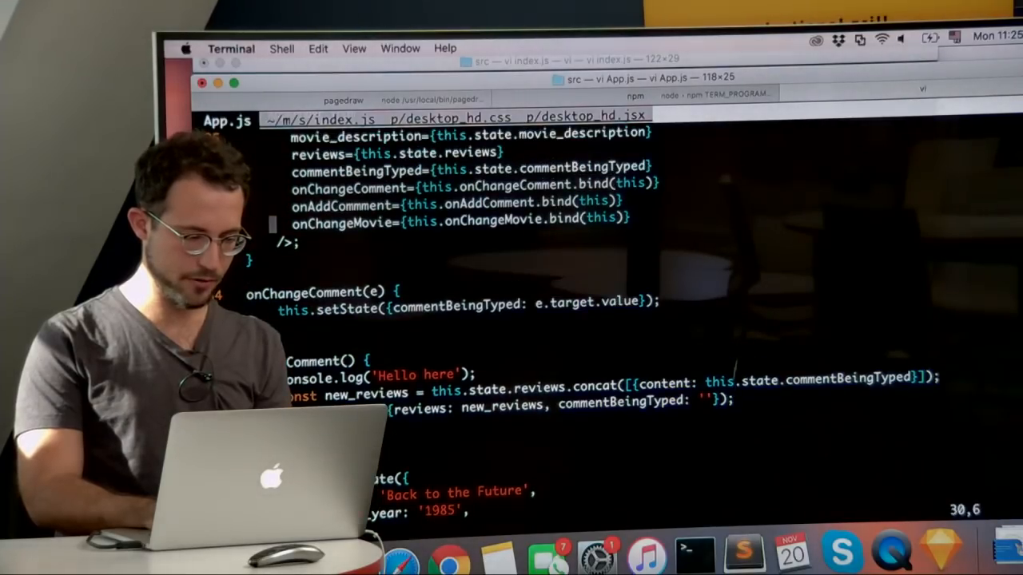
{"action": "type", "text": "Ch"}
{"action": "key", "text": "Return"}
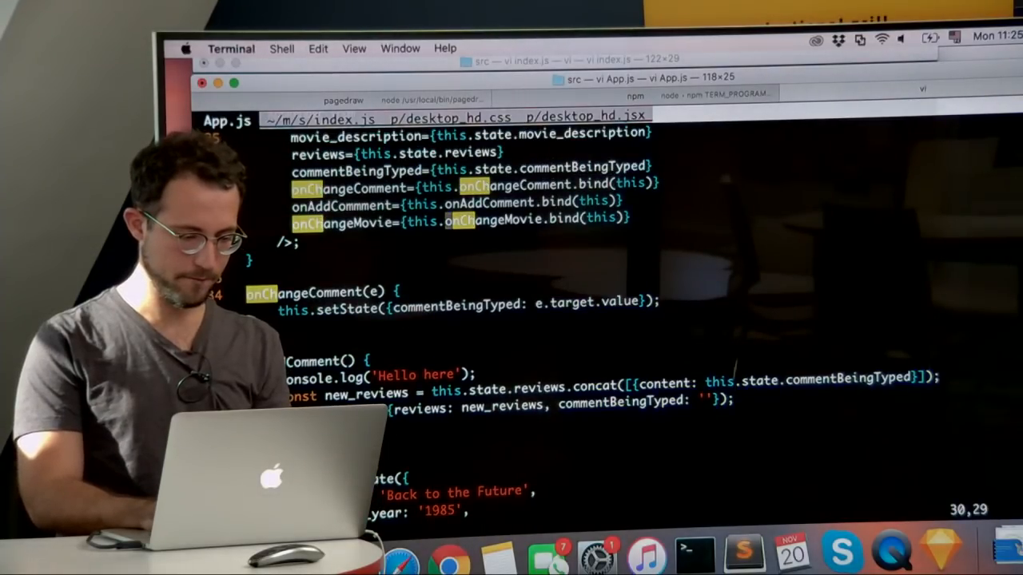
{"action": "key", "text": "x"}
{"action": "key", "text": "x"}
{"action": "key", "text": "x"}
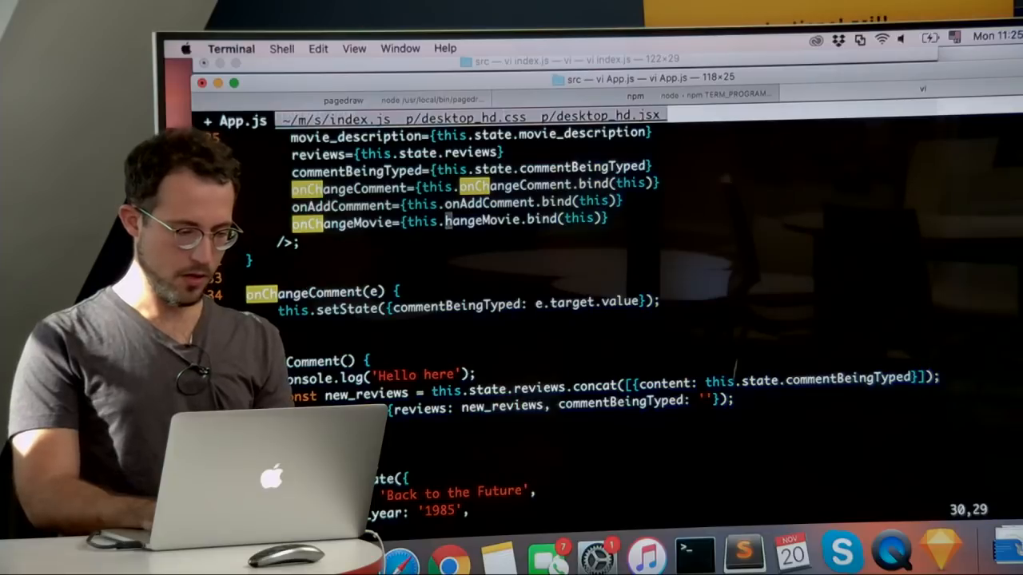
{"action": "type", "text": "is.c"}
{"action": "key", "text": "Escape"}
{"action": "type", "text": ":w"}
{"action": "key", "text": "Return"}
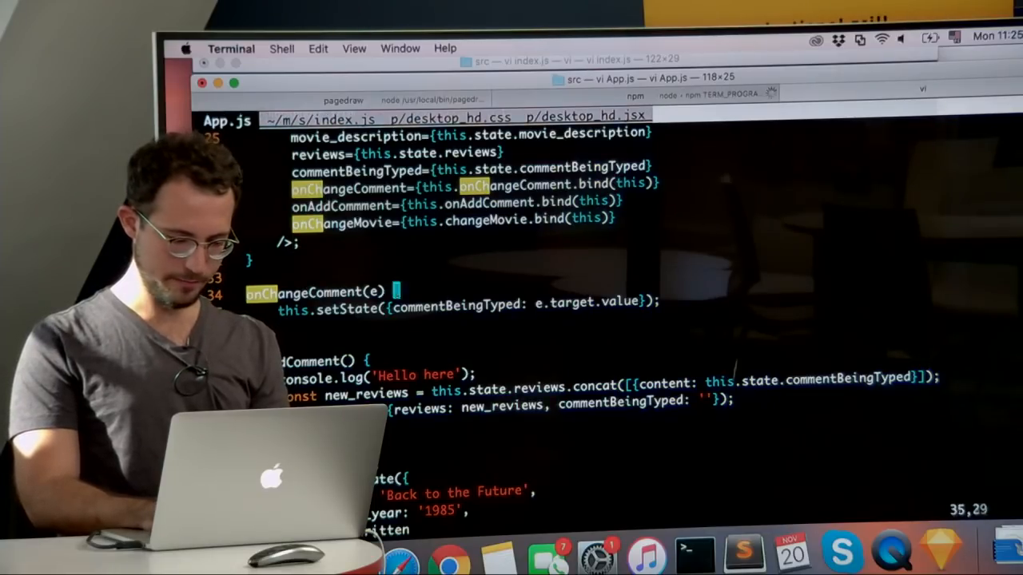
Step: Examine the changeMovie and comment methods in App.js, searching for comm to compare every comment-related name
{"action": "key", "text": "j"}
{"action": "key", "text": "j"}
{"action": "key", "text": "j"}
{"action": "key", "text": "j"}
{"action": "key", "text": "j"}
{"action": "key", "text": "j"}
{"action": "key", "text": "j"}
{"action": "key", "text": "j"}
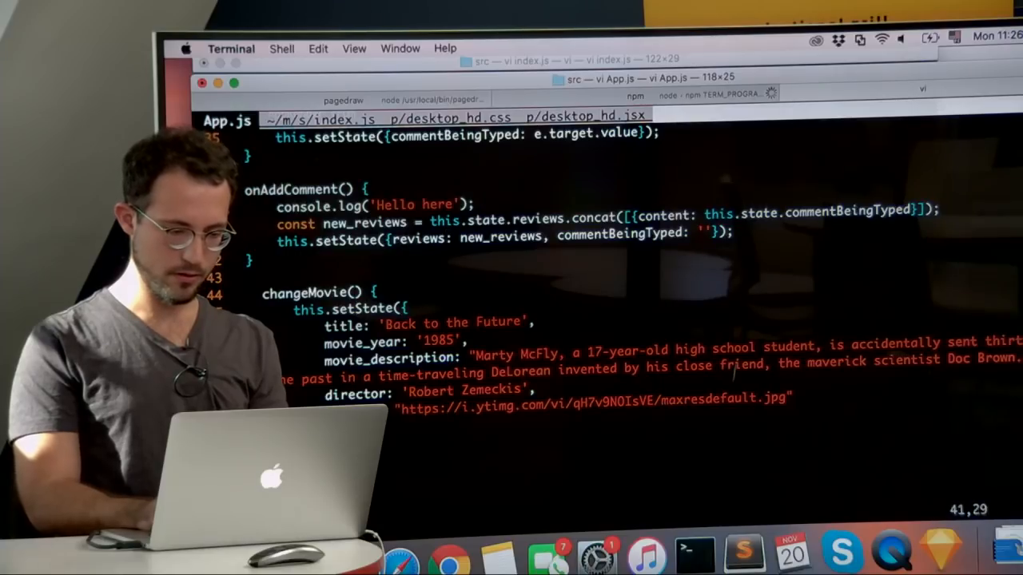
{"action": "key", "text": "v"}
{"action": "key", "text": "l"}
{"action": "key", "text": "l"}
{"action": "key", "text": "l"}
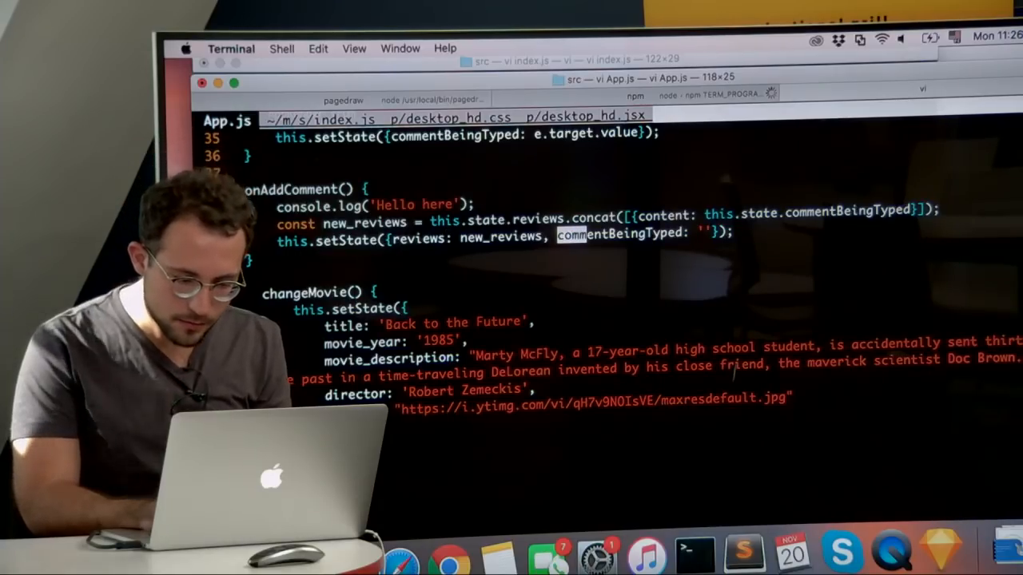
{"action": "key", "text": "Return"}
{"action": "key", "text": "k"}
{"action": "key", "text": "k"}
{"action": "key", "text": "k"}
{"action": "key", "text": "k"}
{"action": "key", "text": "k"}
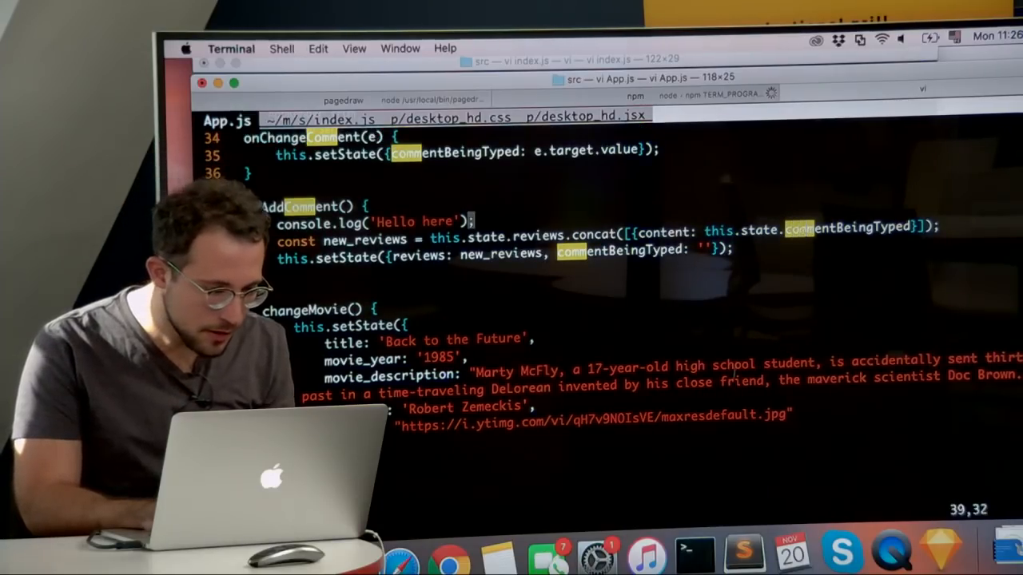
{"action": "key", "text": "k"}
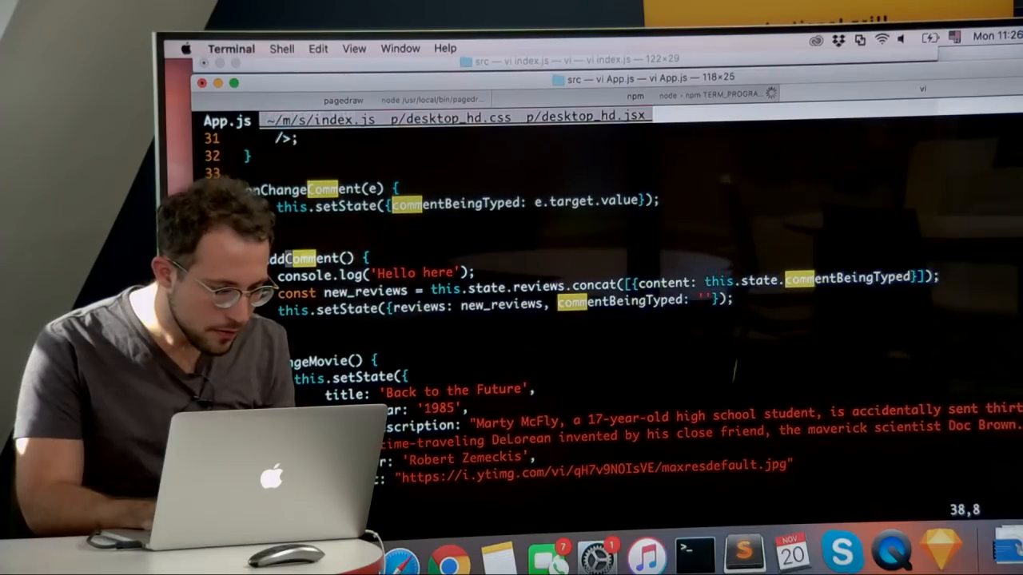
{"action": "key", "text": "k"}
{"action": "key", "text": "k"}
{"action": "key", "text": "k"}
{"action": "key", "text": "k"}
{"action": "key", "text": "k"}
{"action": "key", "text": "k"}
{"action": "key", "text": "k"}
{"action": "key", "text": "k"}
{"action": "key", "text": "k"}
{"action": "key", "text": "k"}
{"action": "key", "text": "k"}
{"action": "key", "text": "k"}
{"action": "key", "text": "k"}
{"action": "key", "text": "k"}
{"action": "key", "text": "k"}
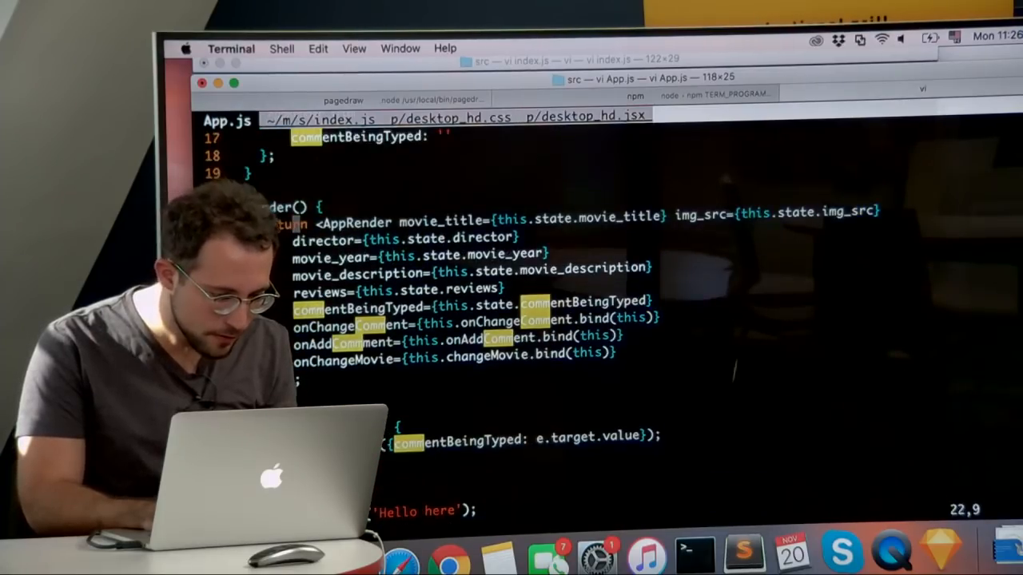
Step: Correct the misspelled onAddCommment prop to onAddComment in the AppRender props and save App.js
{"action": "key", "text": "j"}
{"action": "key", "text": "j"}
{"action": "key", "text": "j"}
{"action": "key", "text": "j"}
{"action": "key", "text": "j"}
{"action": "key", "text": "j"}
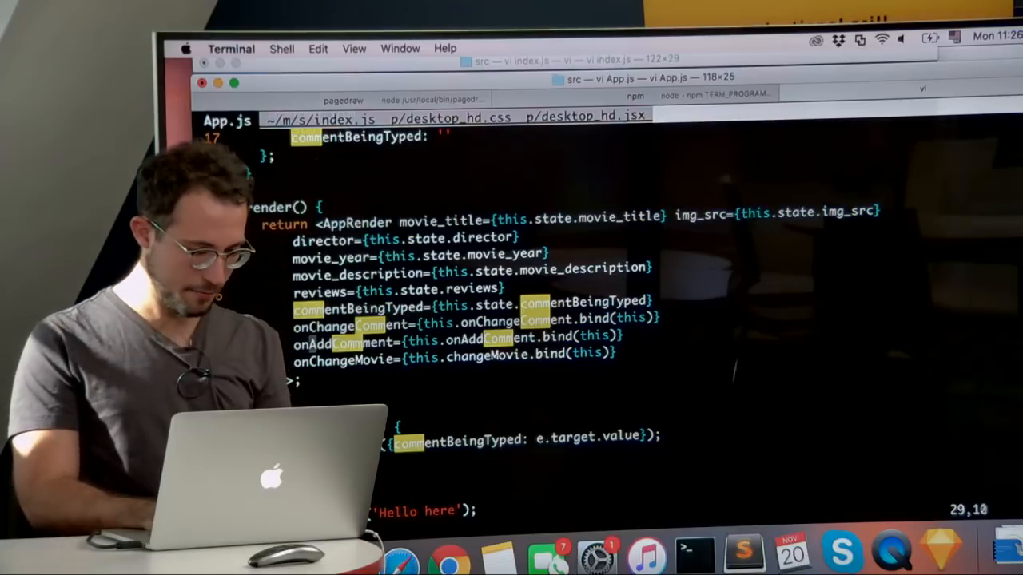
{"action": "key", "text": "l"}
{"action": "key", "text": "l"}
{"action": "key", "text": "l"}
{"action": "key", "text": "l"}
{"action": "key", "text": "l"}
{"action": "key", "text": "l"}
{"action": "key", "text": "l"}
{"action": "key", "text": "l"}
{"action": "key", "text": "l"}
{"action": "key", "text": "h"}
{"action": "type", "text": "x"}
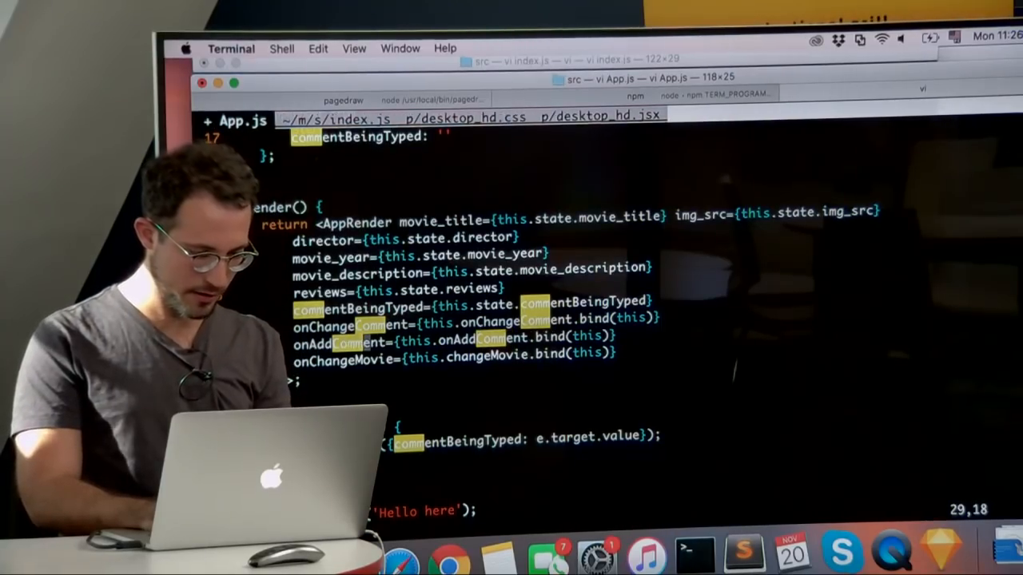
{"action": "type", "text": ":w"}
{"action": "key", "text": "Return"}
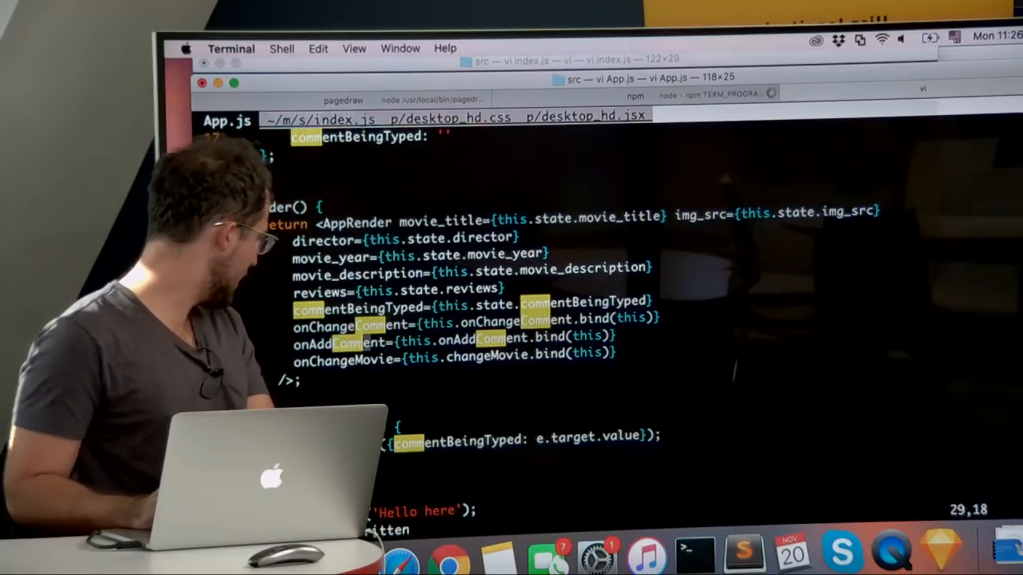
Step: Reload localhost:3000 in the browser and post the test comment "asdfasdf sdf" on the movie page
{"action": "key", "text": "super+Tab"}
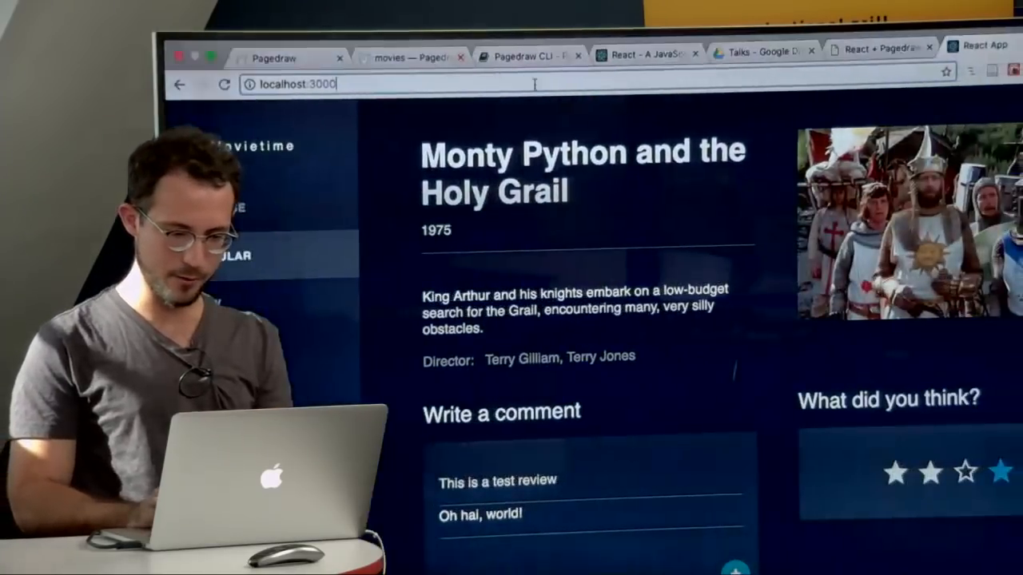
{"action": "key", "text": "Return"}
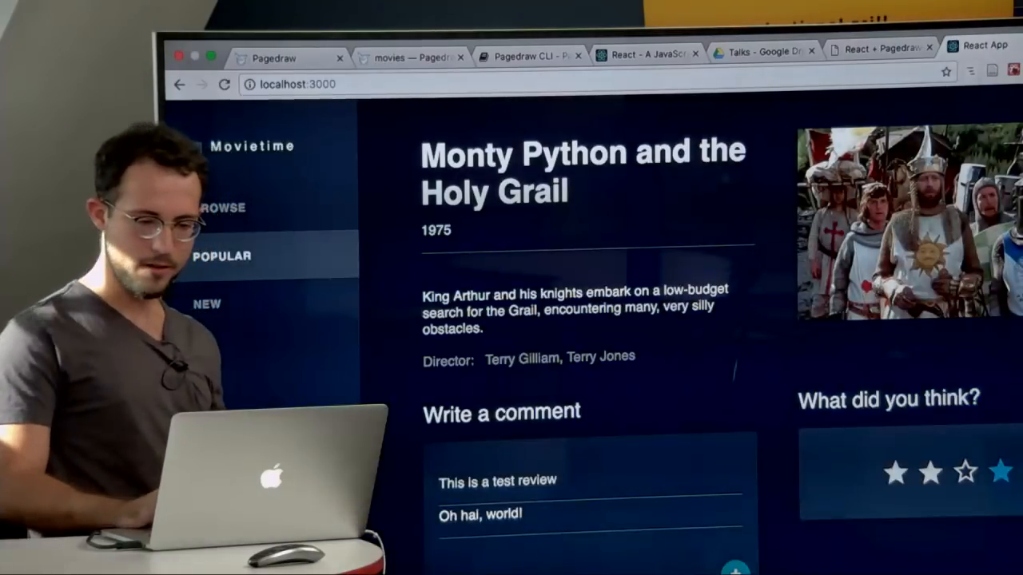
{"action": "scroll", "coordinate": [722, 309], "scroll_direction": "down", "scroll_amount": 3}
{"action": "left_click", "coordinate": [558, 435]}
{"action": "type", "text": "asdfasdf sdf"}
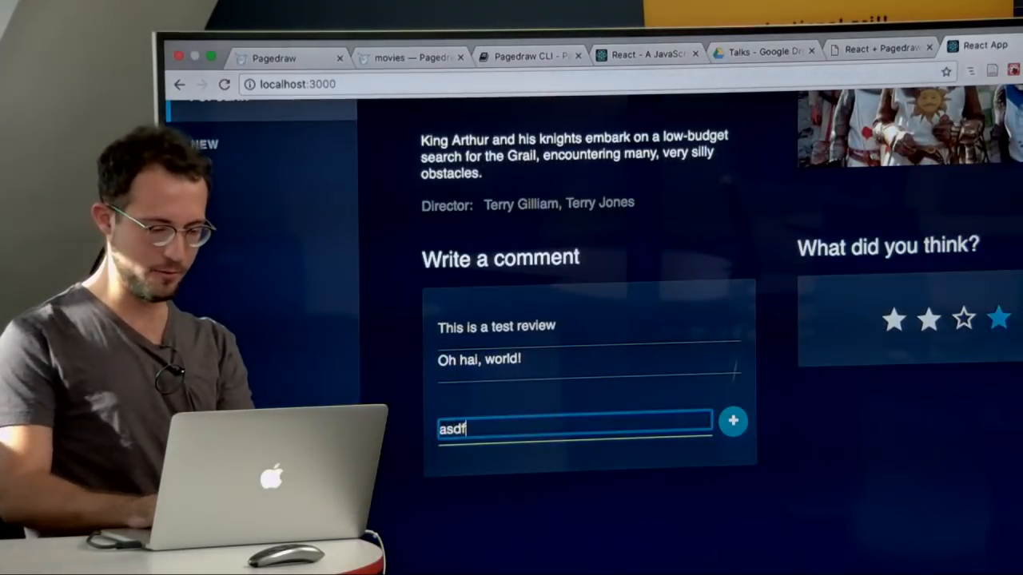
{"action": "left_click", "coordinate": [733, 422]}
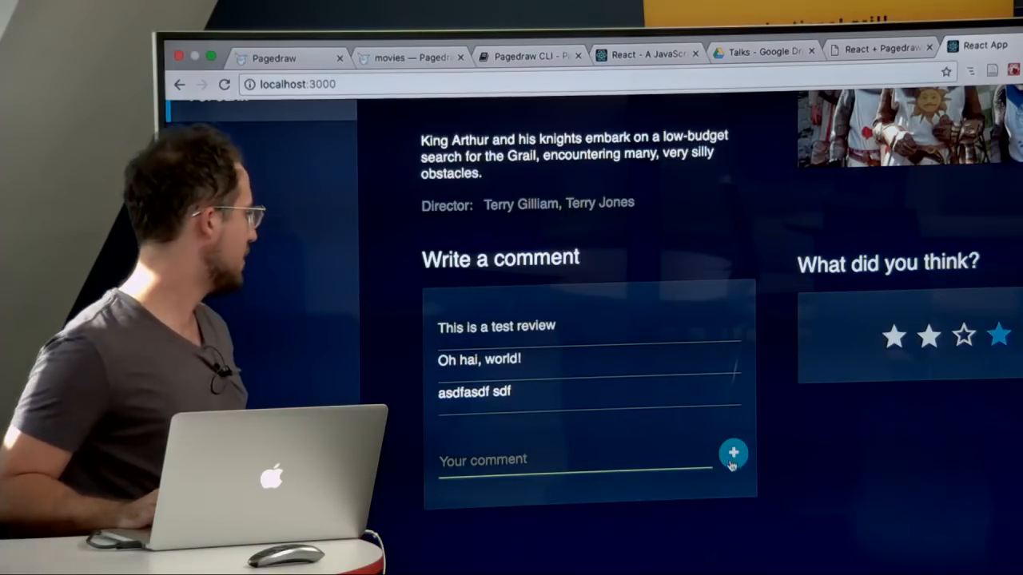
Step: Post the comment "Hey this is working!" on the movie page at localhost:3000
{"action": "key", "text": "super+Tab"}
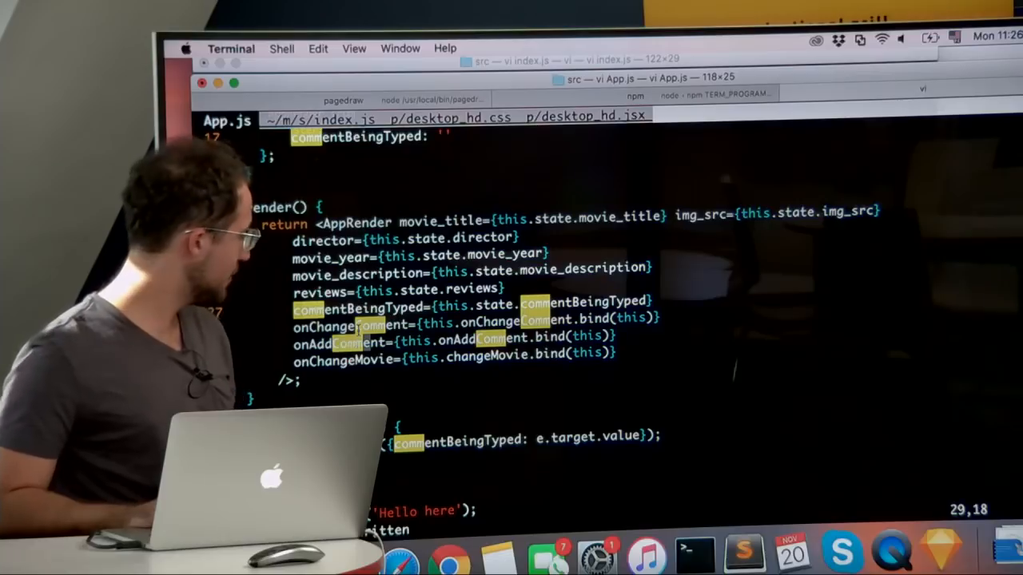
{"action": "key", "text": "super+Tab"}
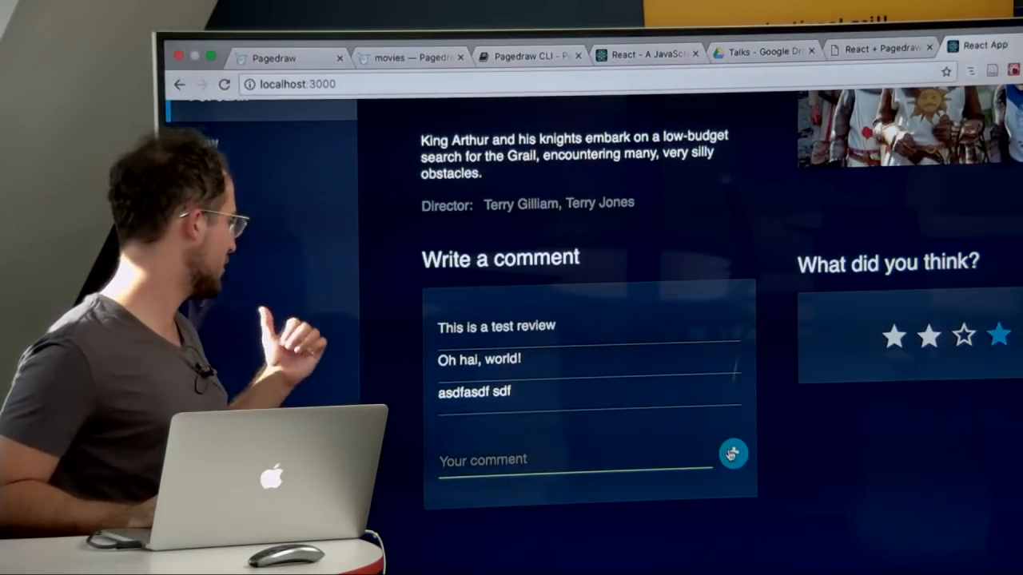
{"action": "left_click", "coordinate": [573, 459]}
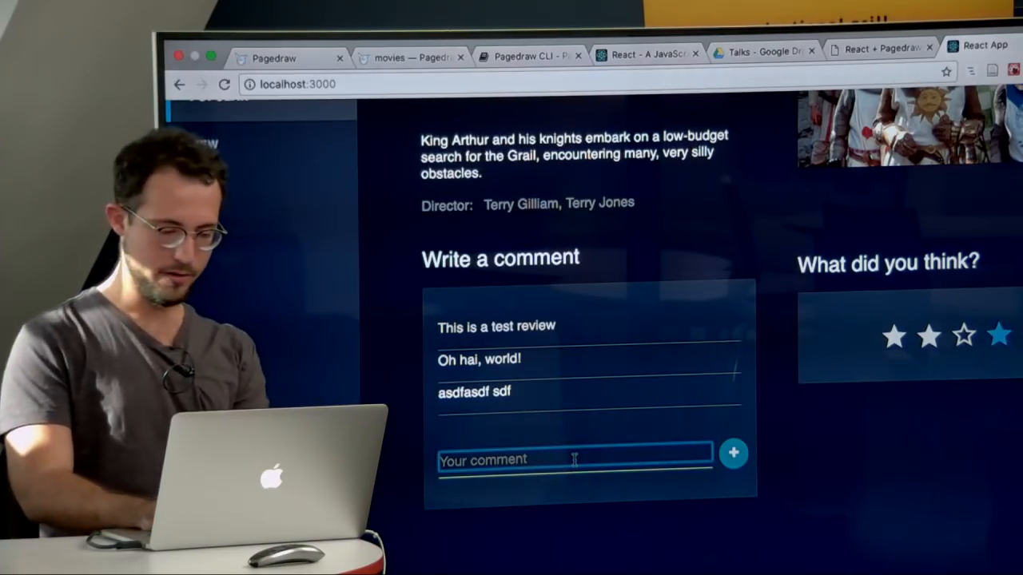
{"action": "type", "text": "Hey this is working!"}
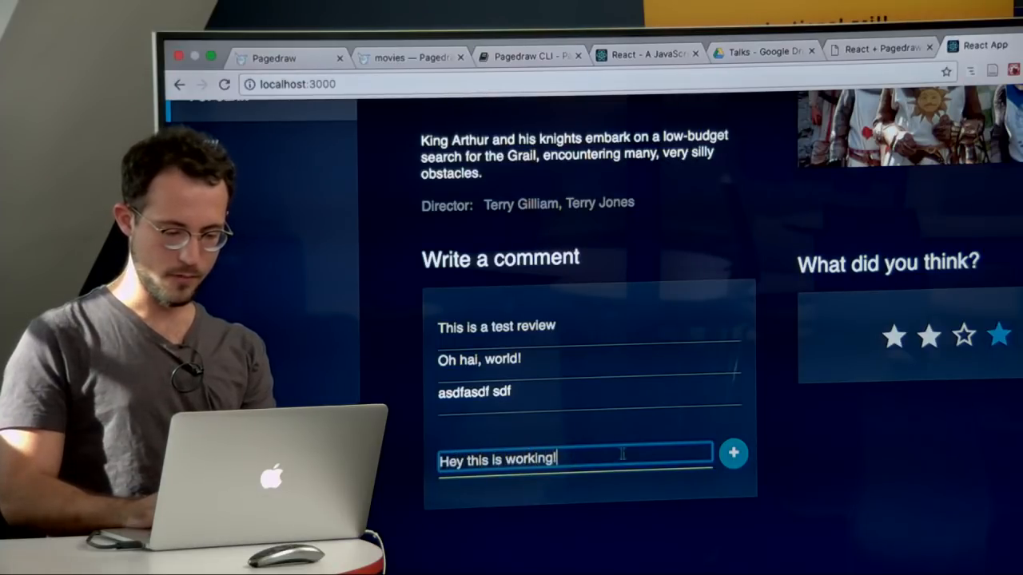
{"action": "left_click", "coordinate": [727, 464]}
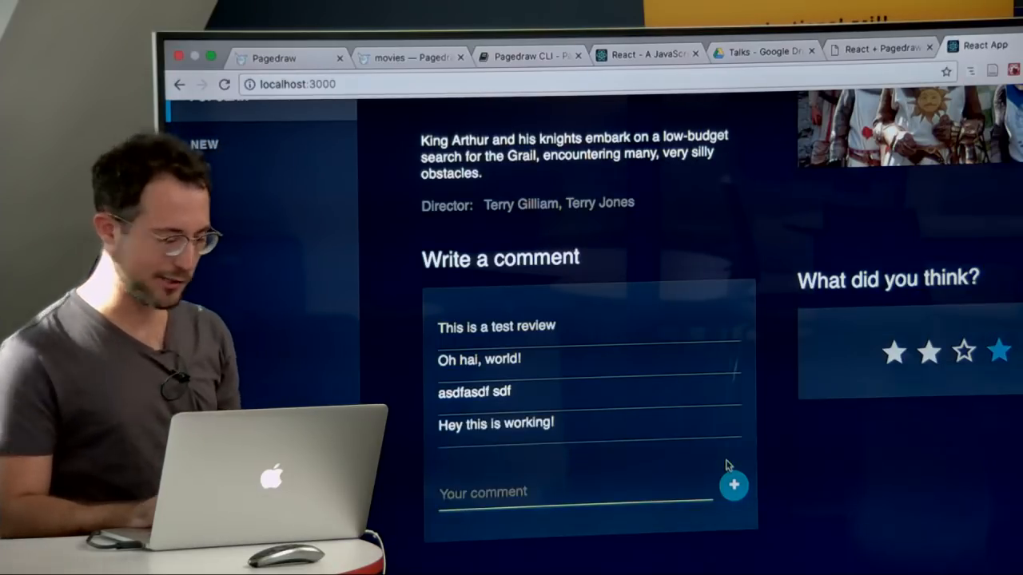
Step: Look over the movie page's comments and details, and test the movie change through the movie image
{"action": "scroll", "coordinate": [639, 437], "scroll_direction": "up", "scroll_amount": 3}
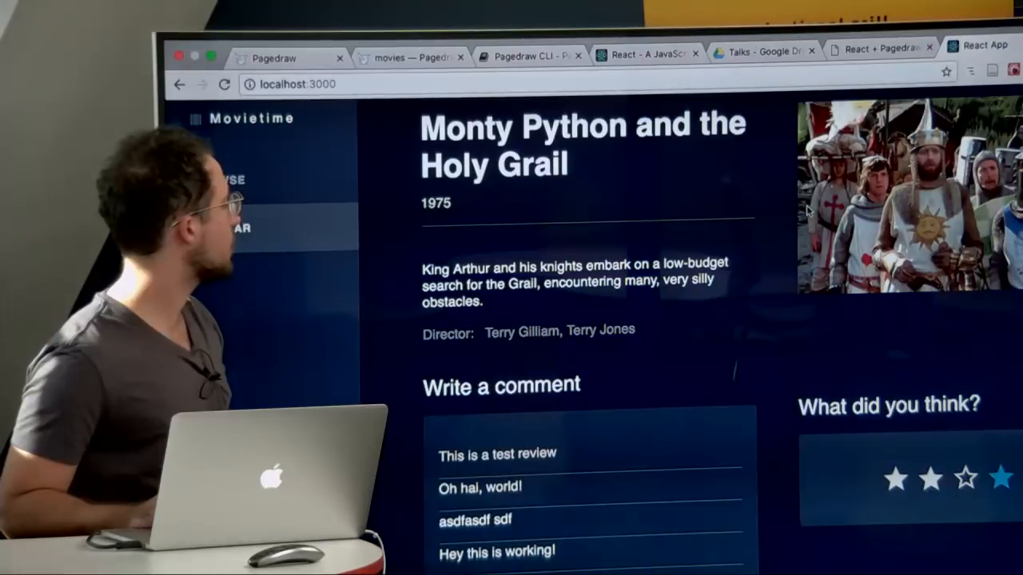
{"action": "scroll", "coordinate": [727, 429], "scroll_direction": "down", "scroll_amount": 2}
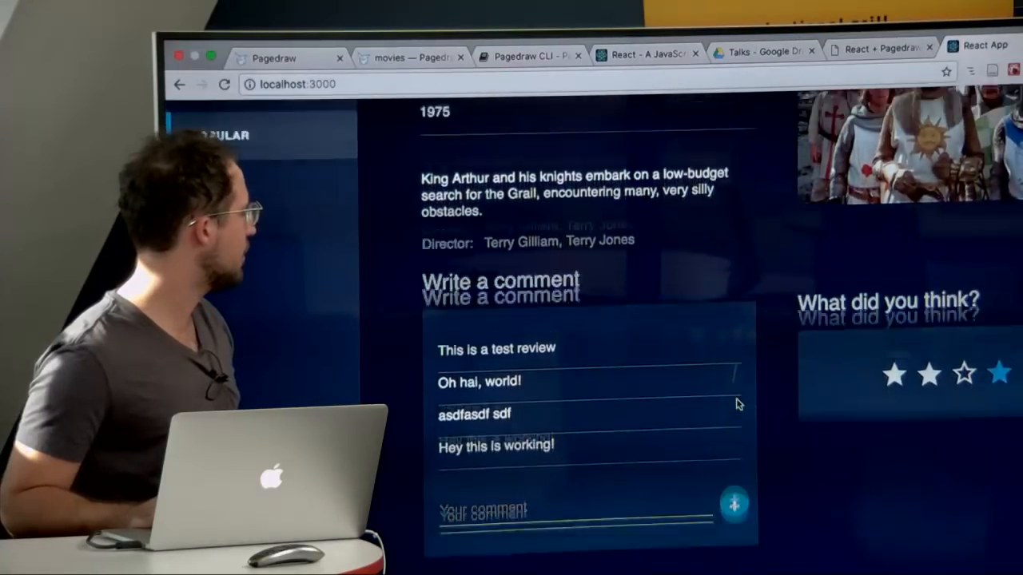
{"action": "scroll", "coordinate": [735, 404], "scroll_direction": "up", "scroll_amount": 2}
{"action": "scroll", "coordinate": [759, 495], "scroll_direction": "down", "scroll_amount": 3}
{"action": "scroll", "coordinate": [737, 433], "scroll_direction": "up", "scroll_amount": 4}
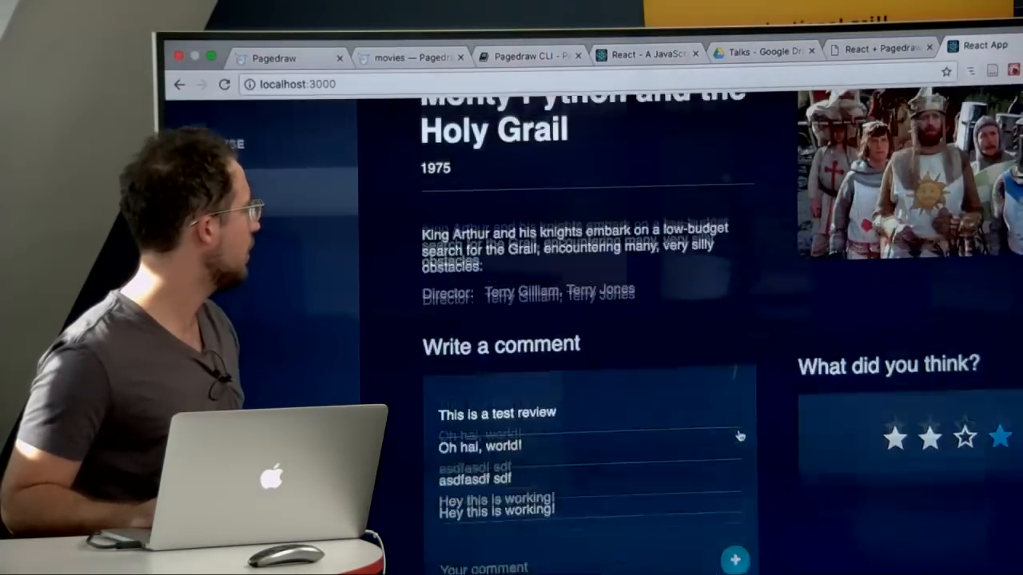
{"action": "key", "text": "super+r"}
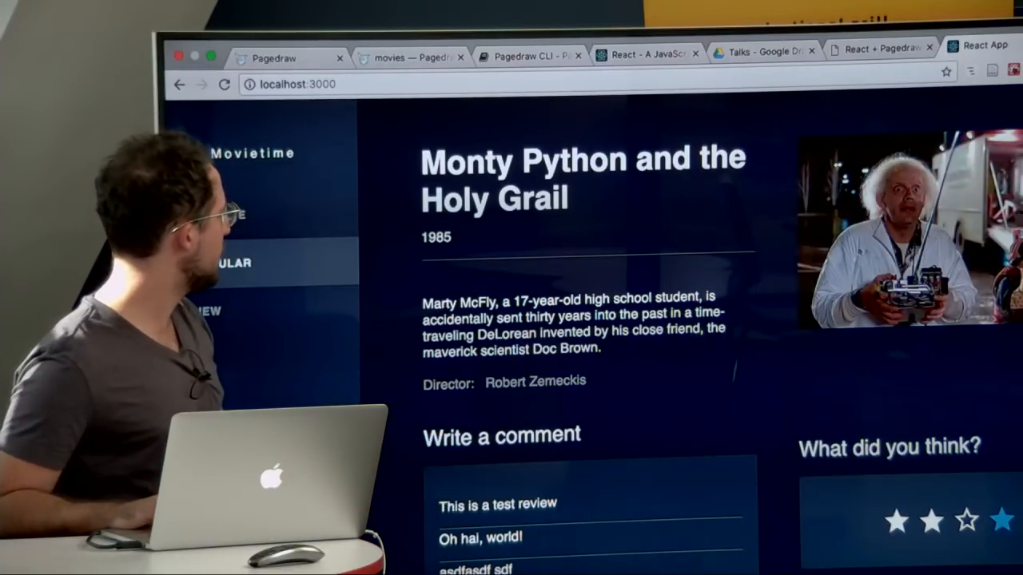
Step: Back in App.js, rename the title key in changeMovie's setState call to movie_title and save the file
{"action": "key", "text": "super+Tab"}
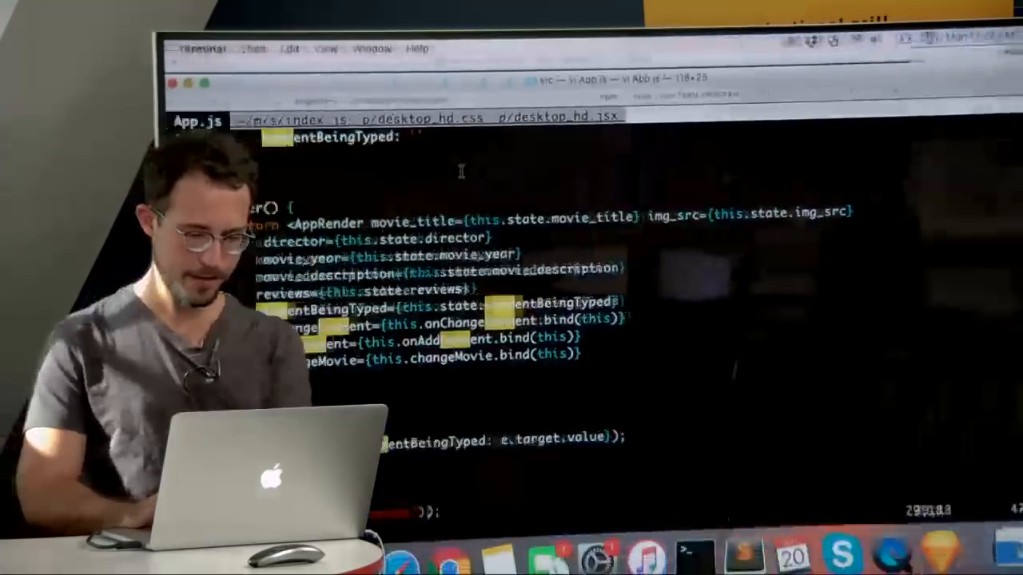
{"action": "scroll", "coordinate": [372, 351], "scroll_direction": "down", "scroll_amount": 10}
{"action": "scroll", "coordinate": [331, 359], "scroll_direction": "up", "scroll_amount": 3}
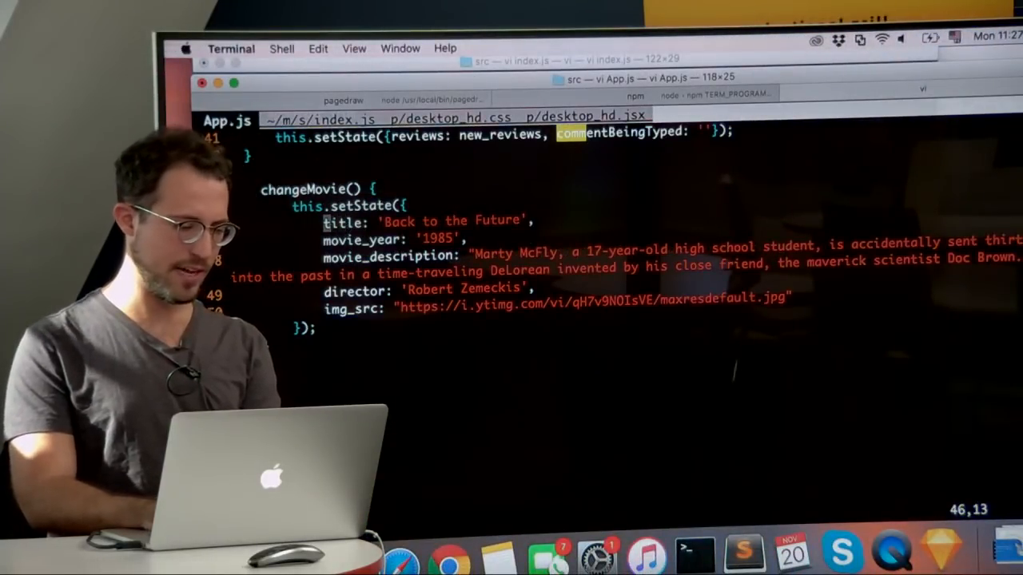
{"action": "type", "text": "imovie_"}
{"action": "key", "text": "Return"}
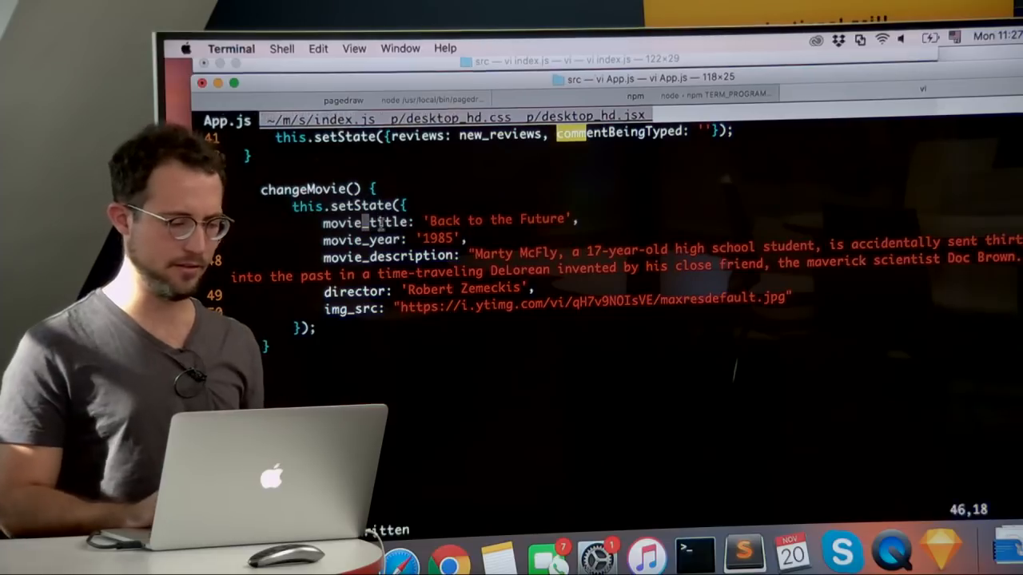
Step: Reload localhost:3000 in the browser and test the movie change through the movie image again
{"action": "key", "text": "super+Tab"}
{"action": "left_click", "coordinate": [464, 84]}
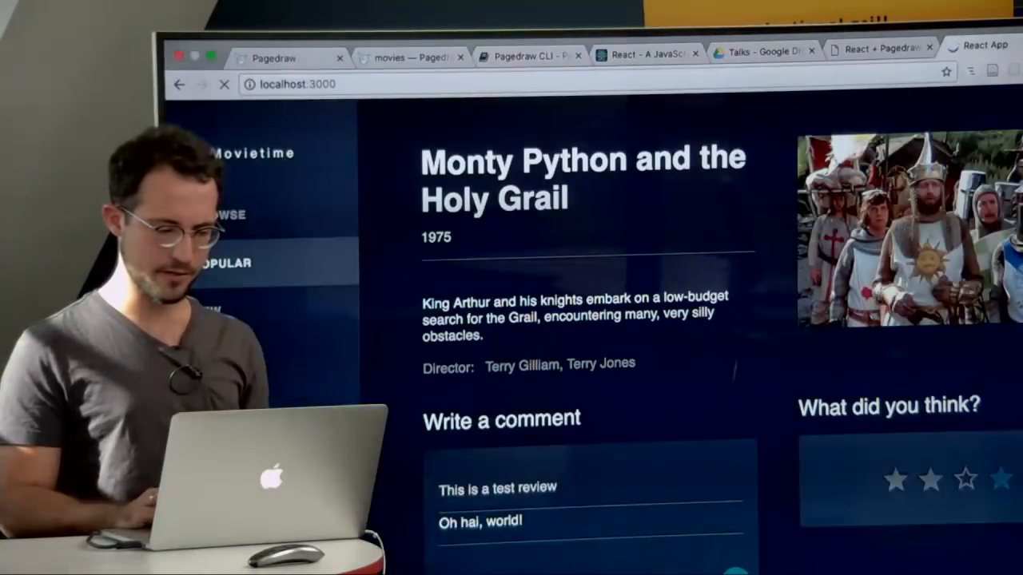
{"action": "key", "text": "super+r"}
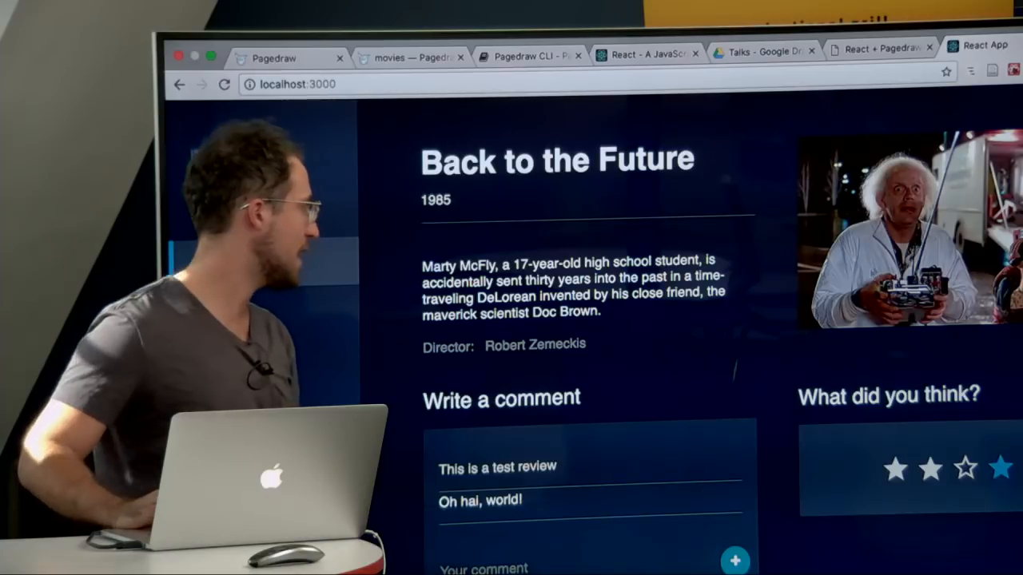
Step: Return to App.js, delete the console.log('Hello here') line from onAddComment, and save the file
{"action": "key", "text": "ctrl+Left"}
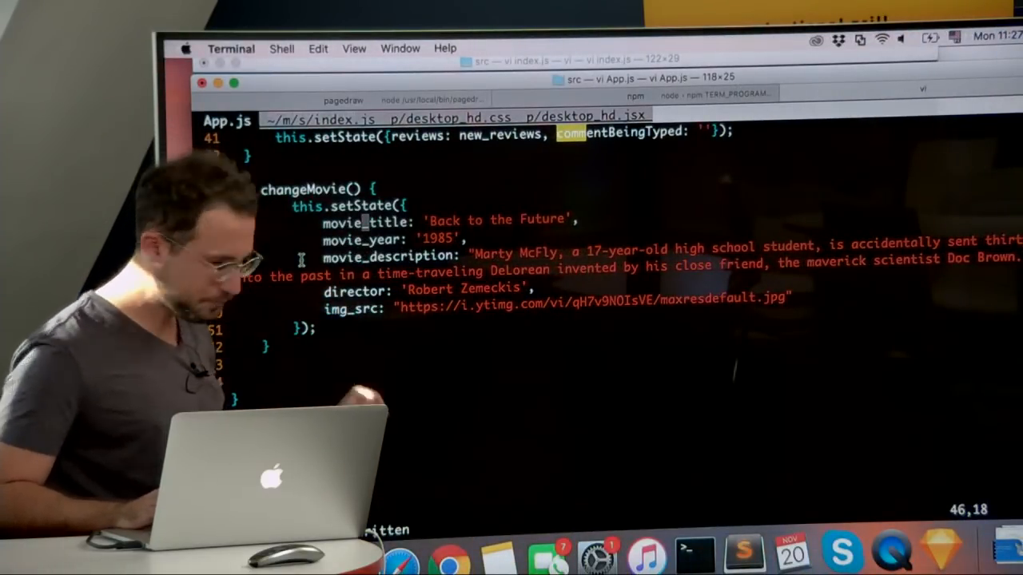
{"action": "scroll", "coordinate": [357, 214], "scroll_direction": "up", "scroll_amount": 3}
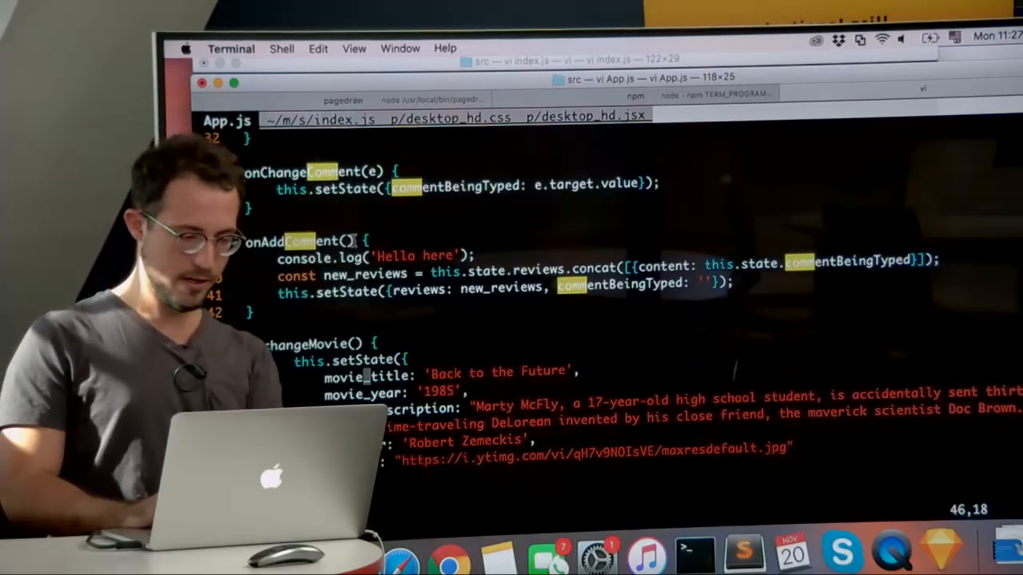
{"action": "key", "text": "k"}
{"action": "key", "text": "d"}
{"action": "key", "text": "d"}
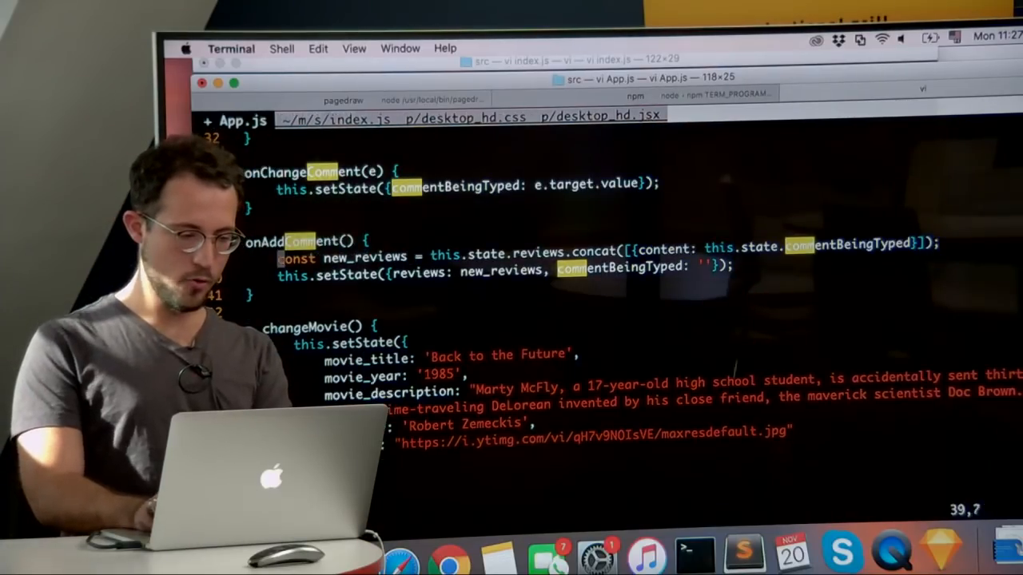
{"action": "type", "text": ":w"}
{"action": "key", "text": "Return"}
{"action": "key", "text": "k"}
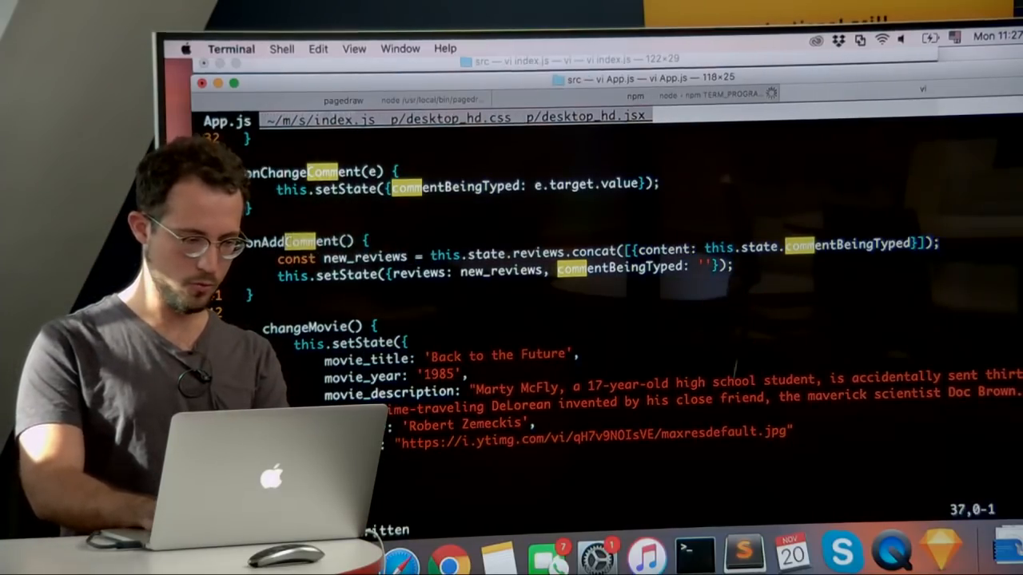
{"action": "key", "text": "ctrl+u"}
Step: Switch to the movies page in Pagedraw and remove the onClick handler from the star rating box
{"action": "key", "text": "super+Tab"}
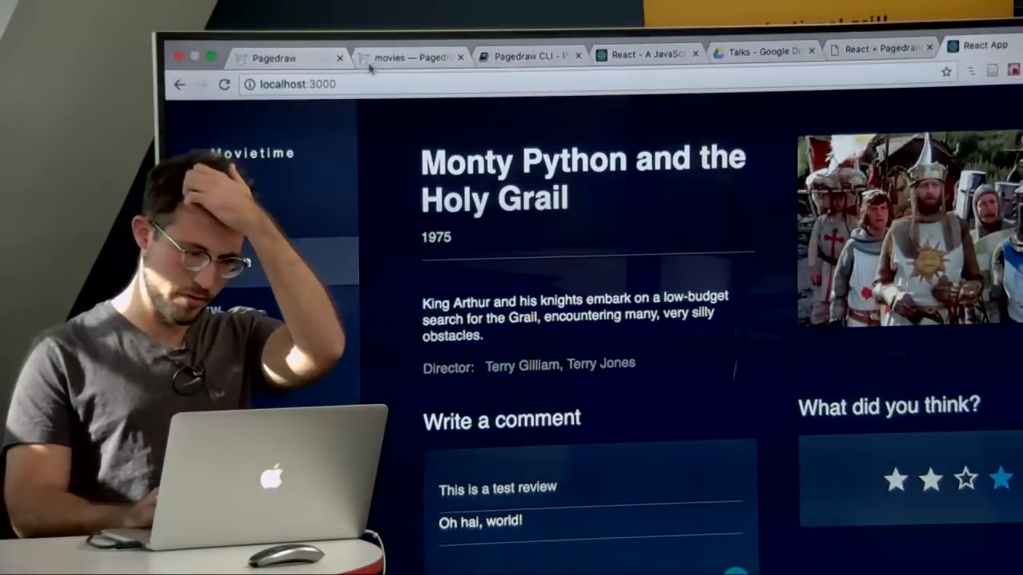
{"action": "left_click", "coordinate": [373, 66]}
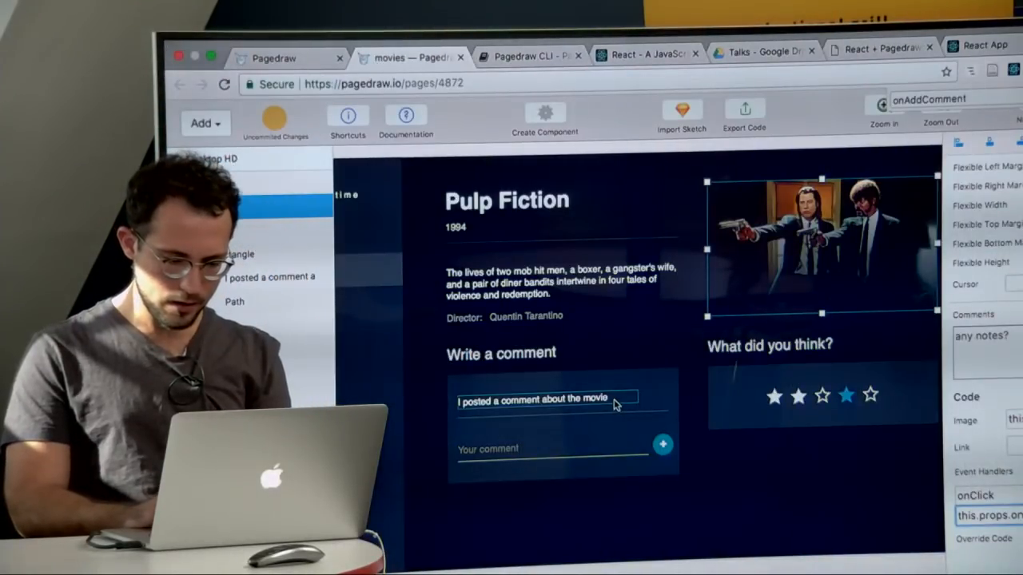
{"action": "left_click", "coordinate": [749, 380]}
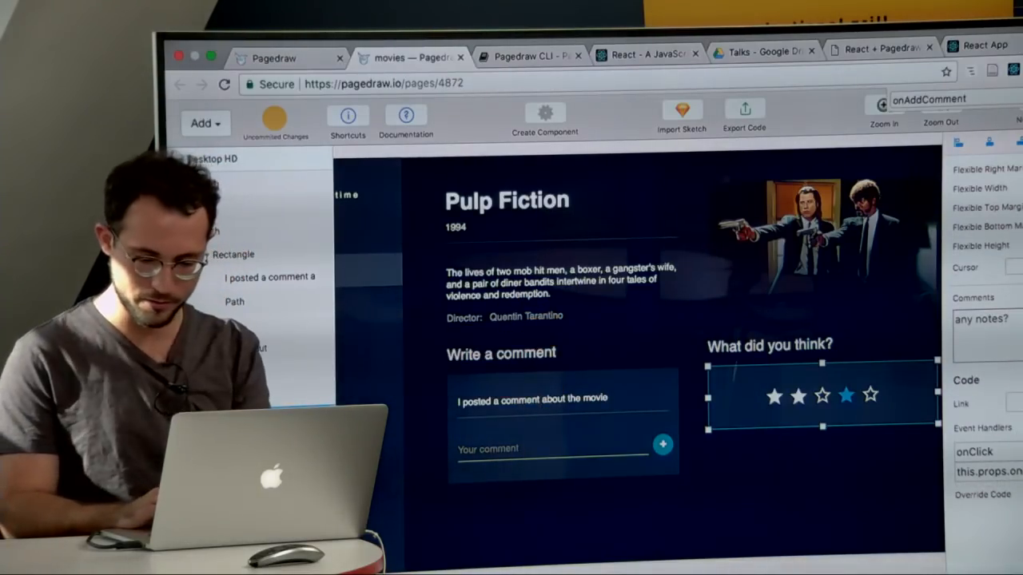
{"action": "key", "text": "super+z"}
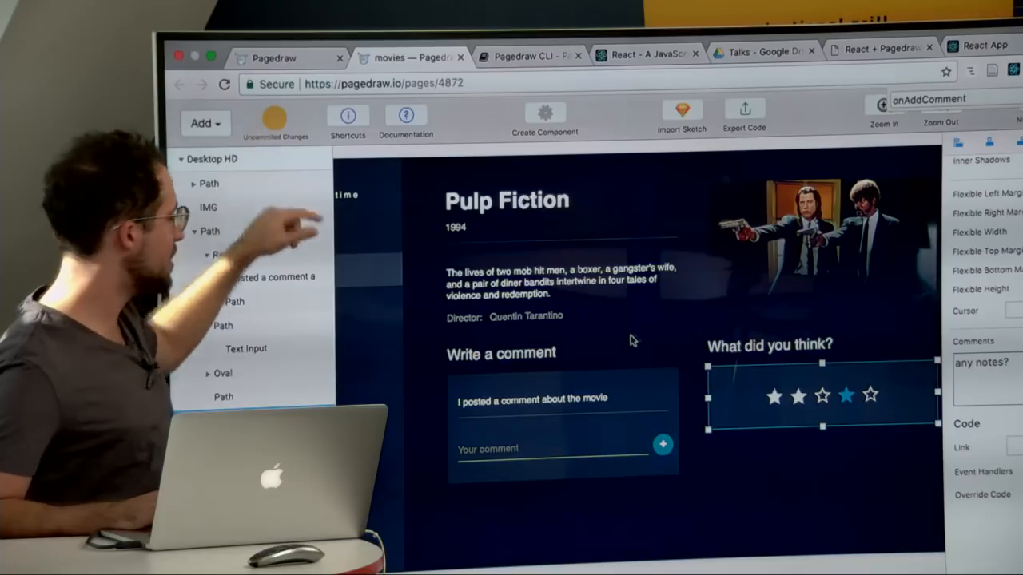
Step: Commit the current state of the movies document with the message "Good state for CS50!"
{"action": "scroll", "coordinate": [655, 412], "scroll_direction": "down", "scroll_amount": 5}
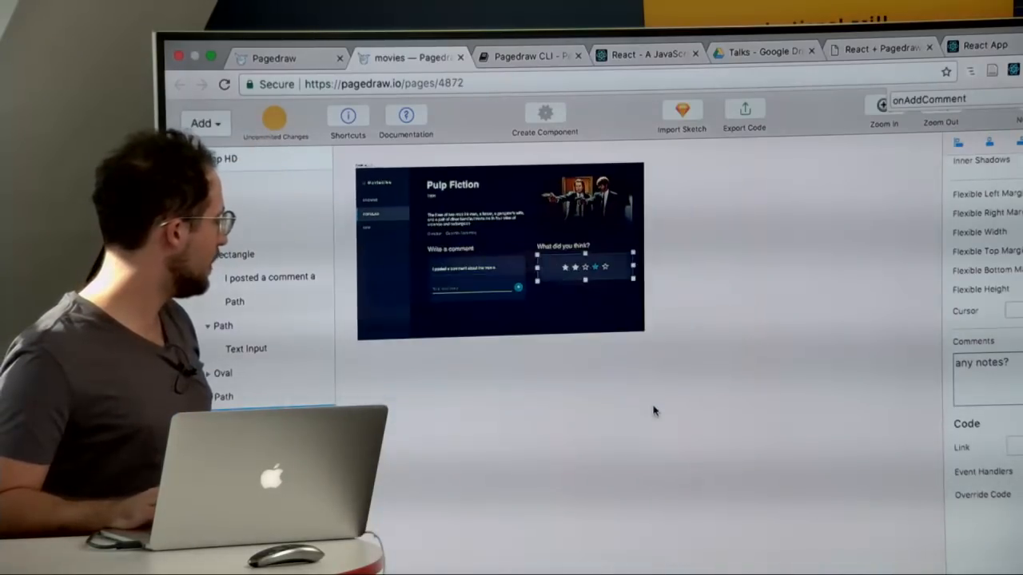
{"action": "left_click", "coordinate": [502, 405]}
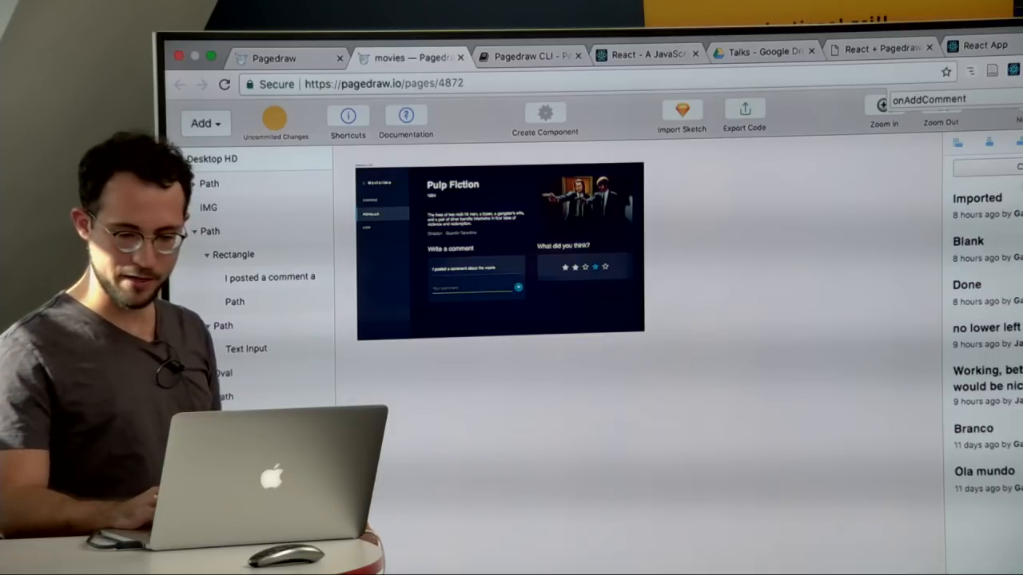
{"action": "scroll", "coordinate": [991, 399], "scroll_direction": "up", "scroll_amount": 5}
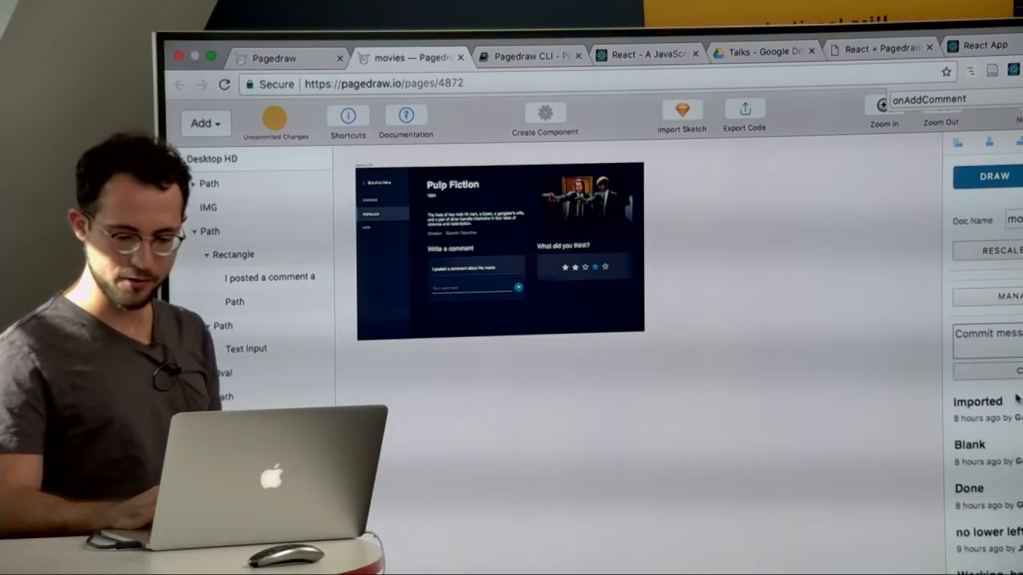
{"action": "left_click", "coordinate": [991, 340]}
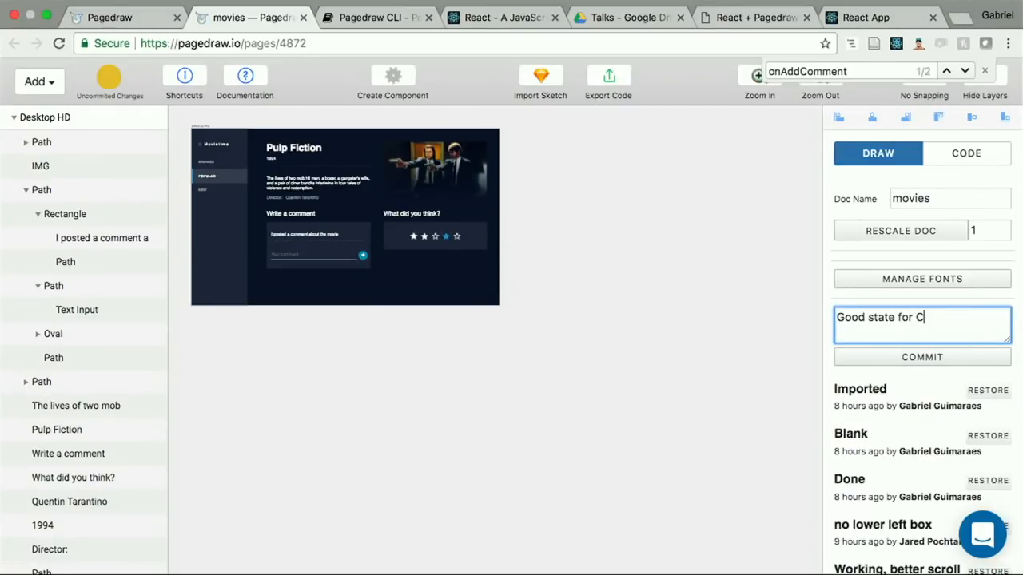
{"action": "left_click", "coordinate": [945, 358]}
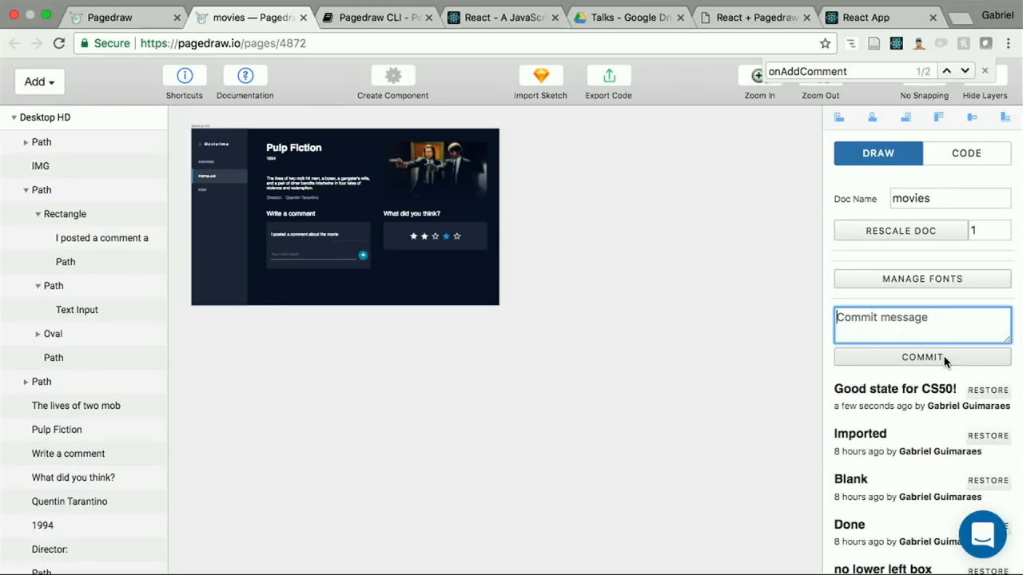
Step: Displace the movie description text and the Desktop HD artboard, and restore the "Good state for CS50!" commit
{"action": "left_click", "coordinate": [342, 195]}
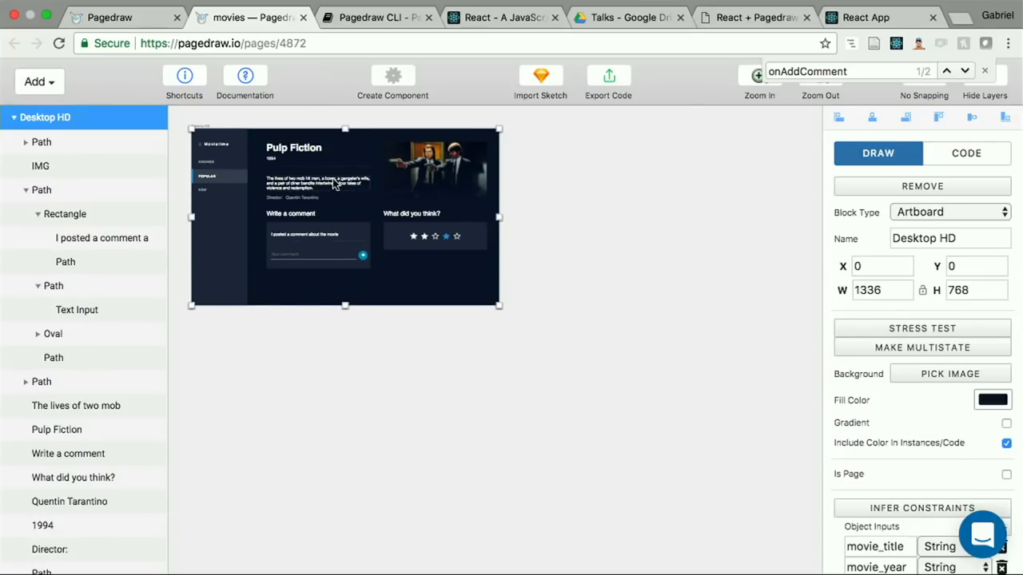
{"action": "left_click_drag", "start_coordinate": [335, 184], "coordinate": [372, 343]}
{"action": "left_click_drag", "start_coordinate": [524, 257], "coordinate": [568, 180]}
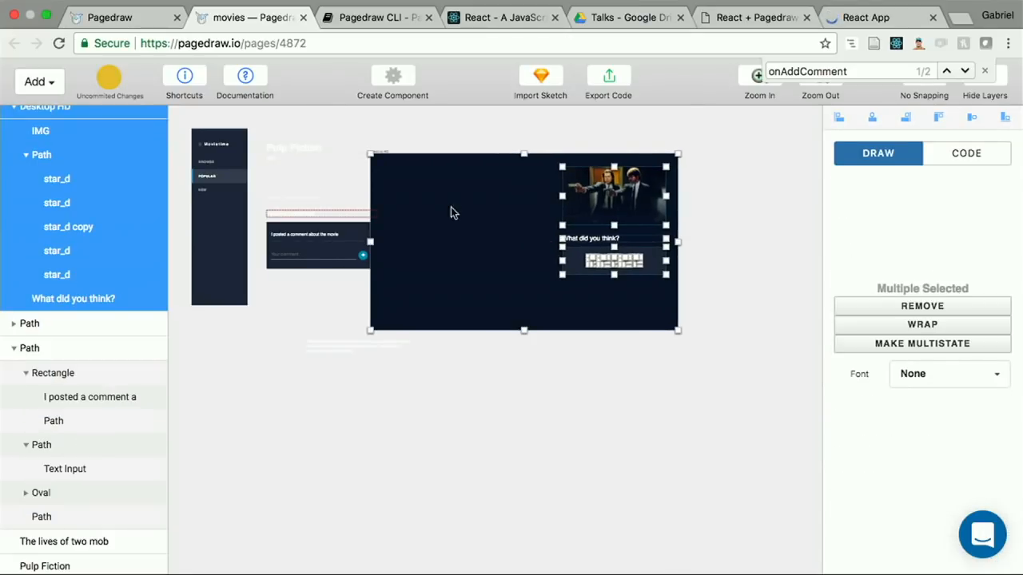
{"action": "left_click", "coordinate": [350, 383]}
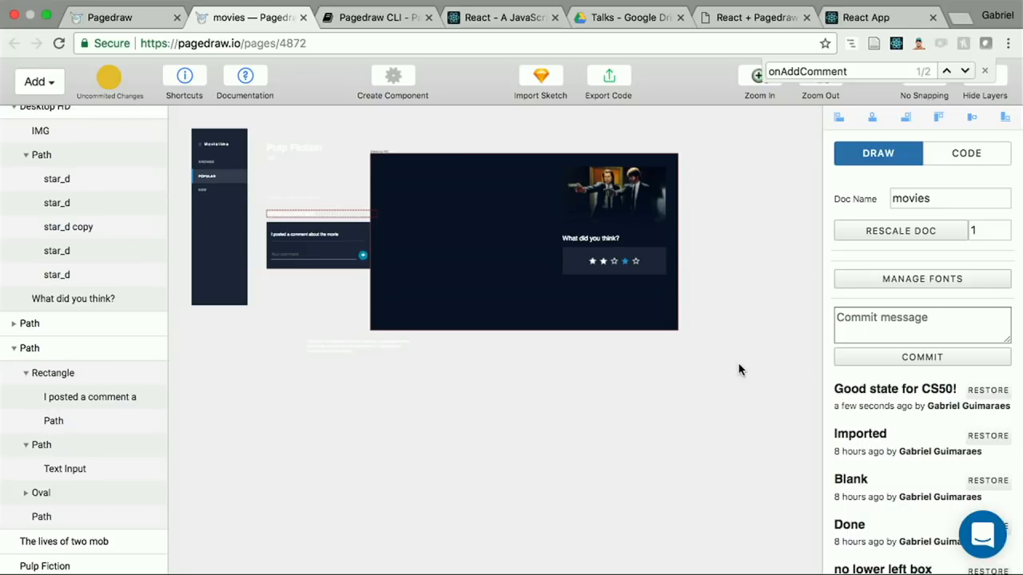
{"action": "left_click", "coordinate": [983, 391]}
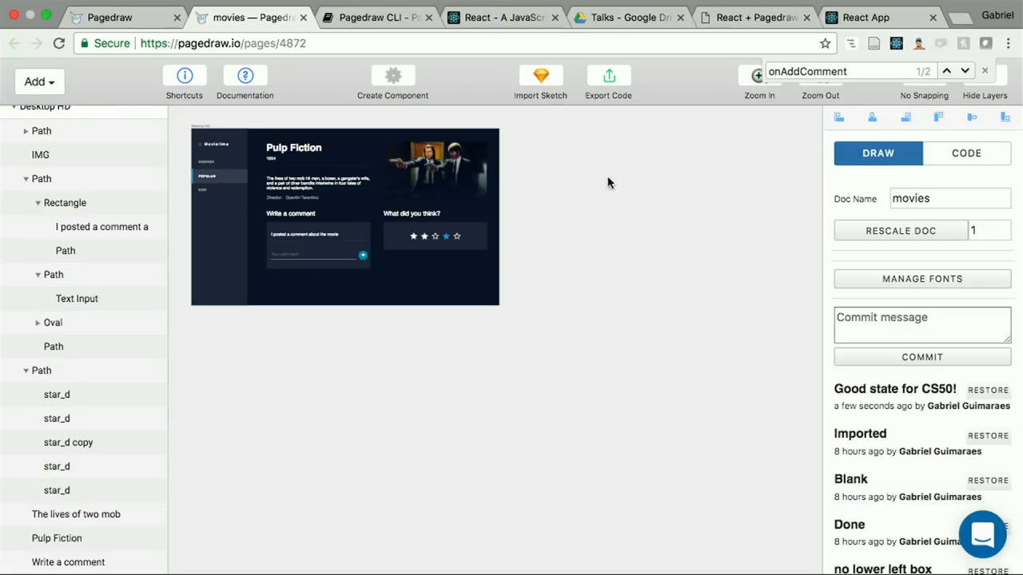
Step: Widen the Pulp Fiction title block to 594 so it overlaps the movie image, and deselect it
{"action": "left_click", "coordinate": [311, 154]}
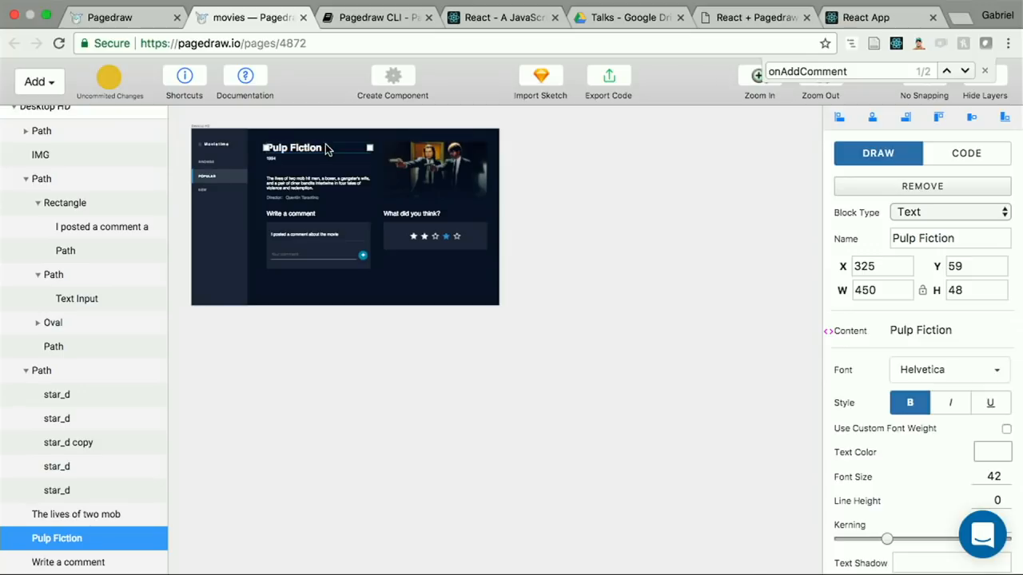
{"action": "scroll", "coordinate": [325, 149], "scroll_direction": "up", "scroll_amount": 5}
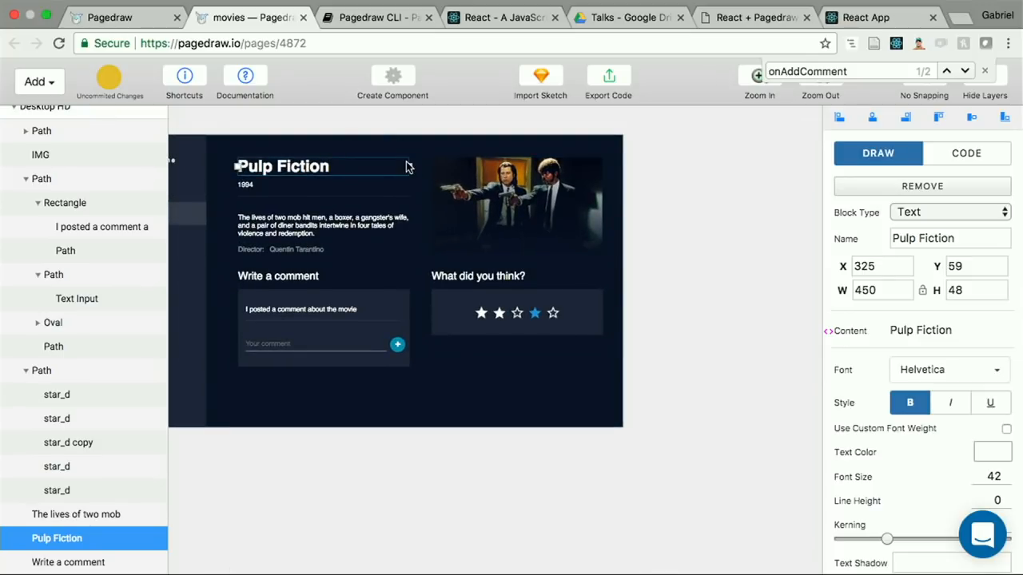
{"action": "left_click_drag", "start_coordinate": [415, 166], "coordinate": [463, 165]}
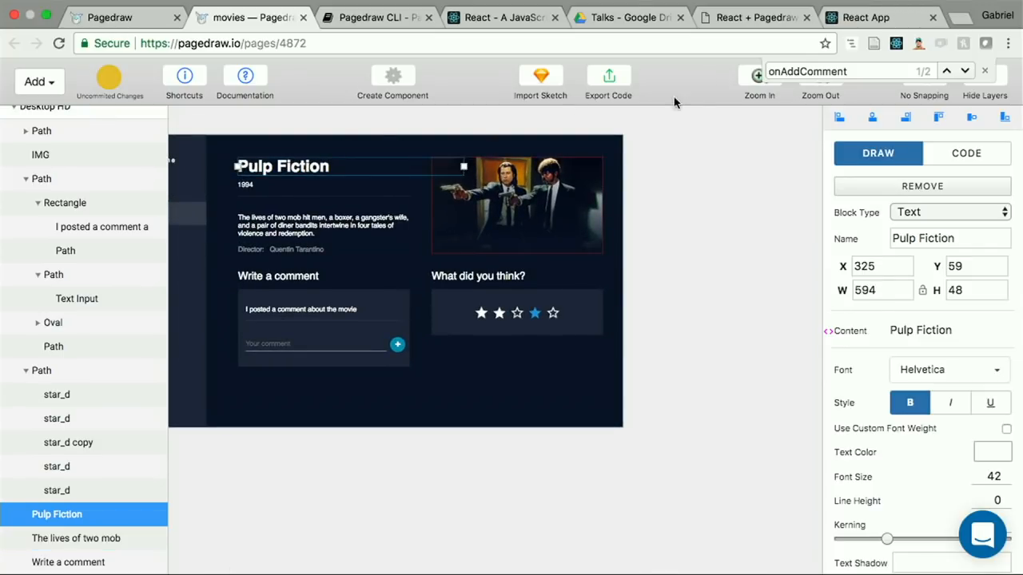
{"action": "left_click", "coordinate": [705, 140]}
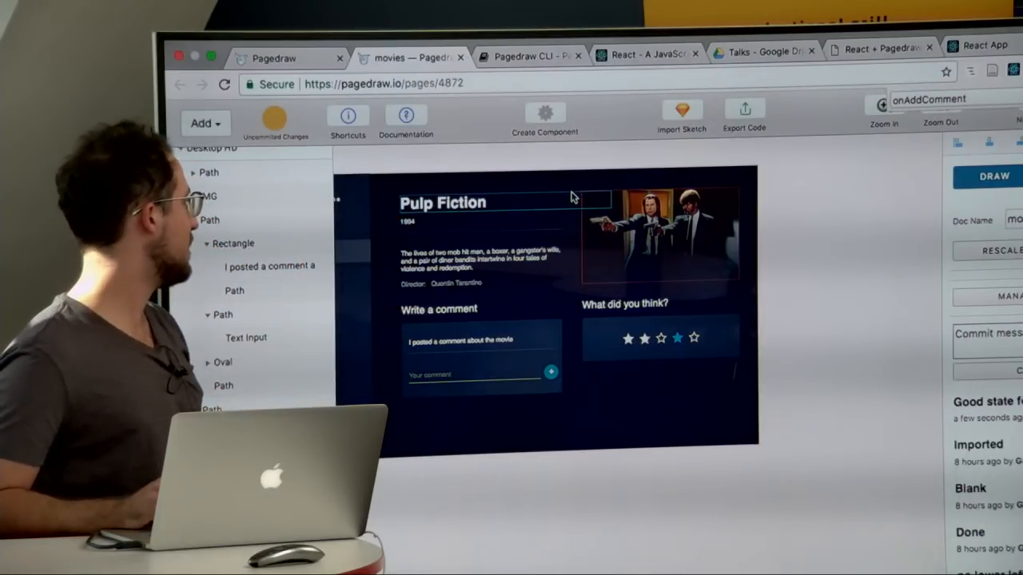
Step: Narrow the Pulp Fiction title block to a width of 452 so it clears the movie image, and deselect it
{"action": "left_click", "coordinate": [571, 197]}
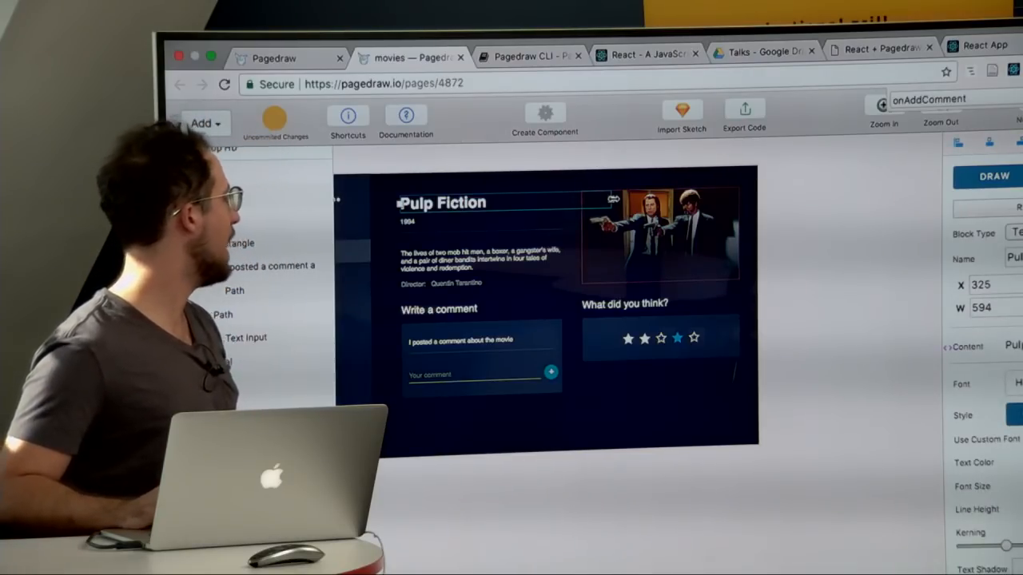
{"action": "scroll", "coordinate": [549, 249], "scroll_direction": "left", "scroll_amount": 3}
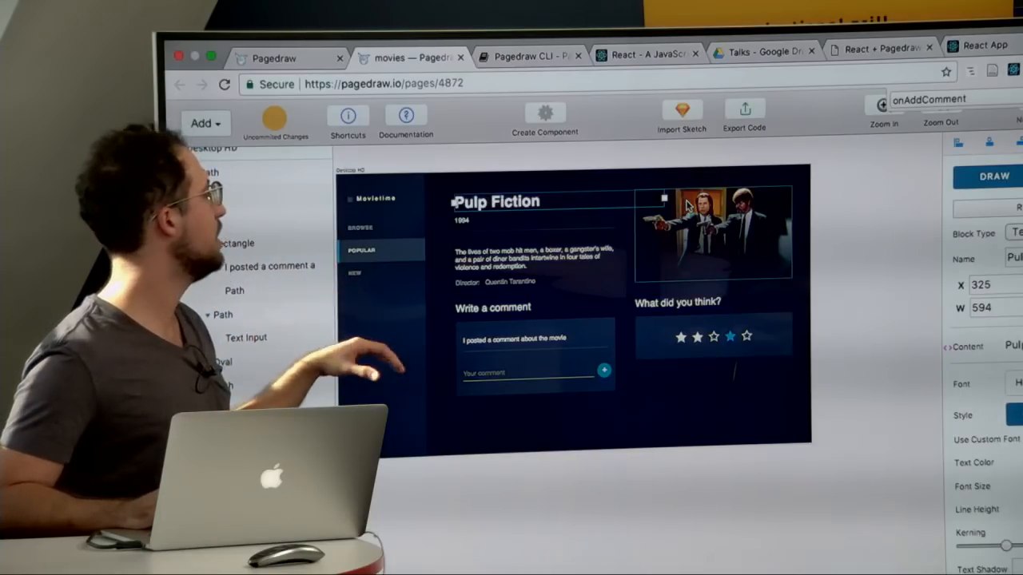
{"action": "left_click_drag", "start_coordinate": [667, 200], "coordinate": [615, 217]}
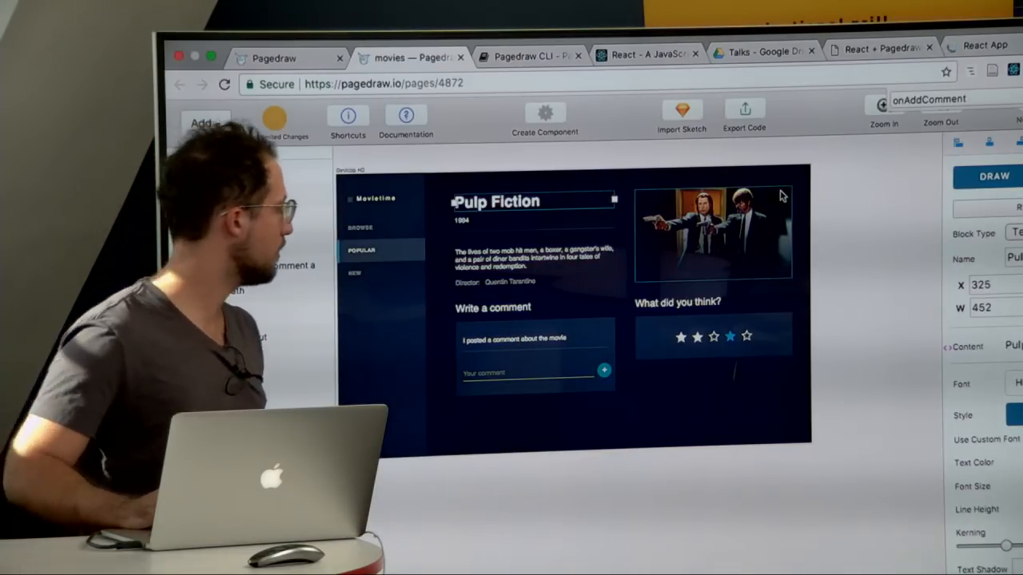
{"action": "left_click", "coordinate": [821, 186]}
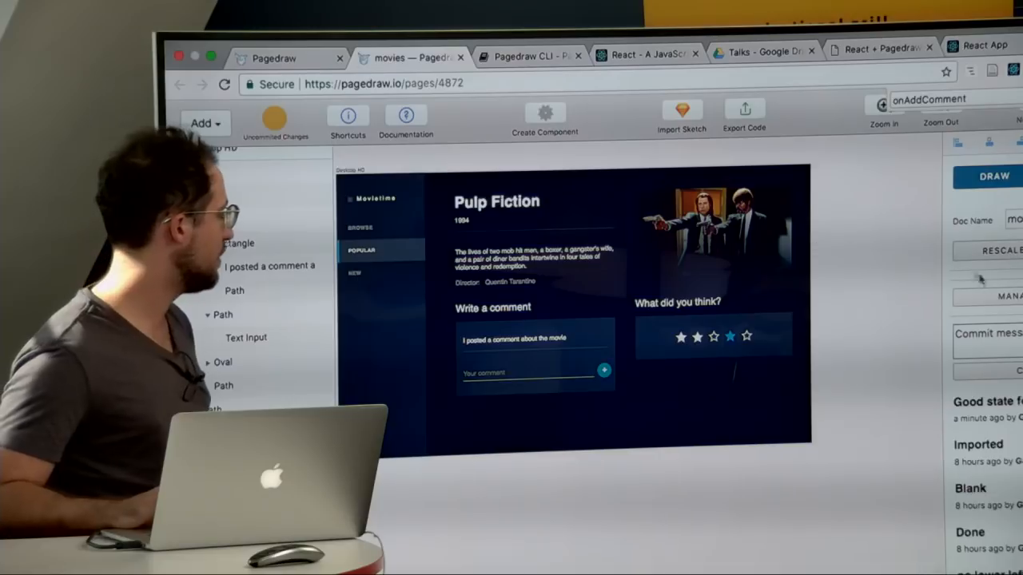
Step: Inspect the filled, outlined and blue star images inside the rating box under "What did you think?"
{"action": "left_click", "coordinate": [698, 338]}
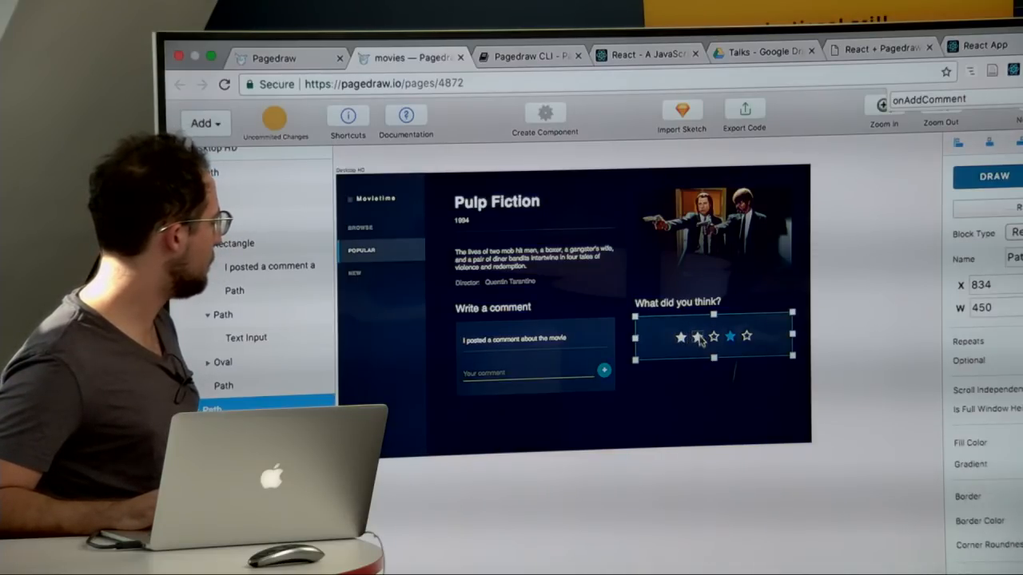
{"action": "scroll", "coordinate": [698, 334], "scroll_direction": "up", "scroll_amount": 5}
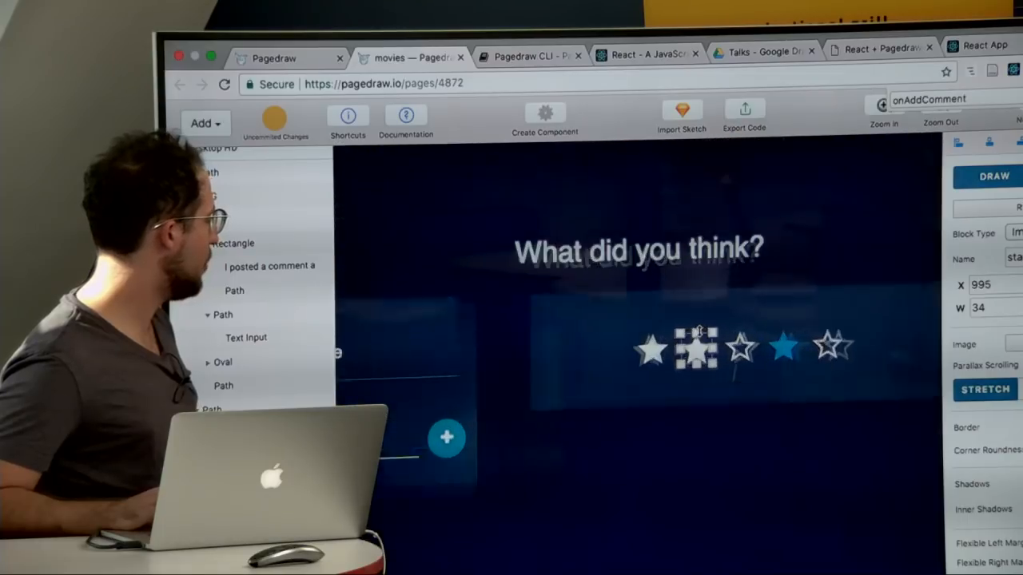
{"action": "scroll", "coordinate": [702, 368], "scroll_direction": "right", "scroll_amount": 3}
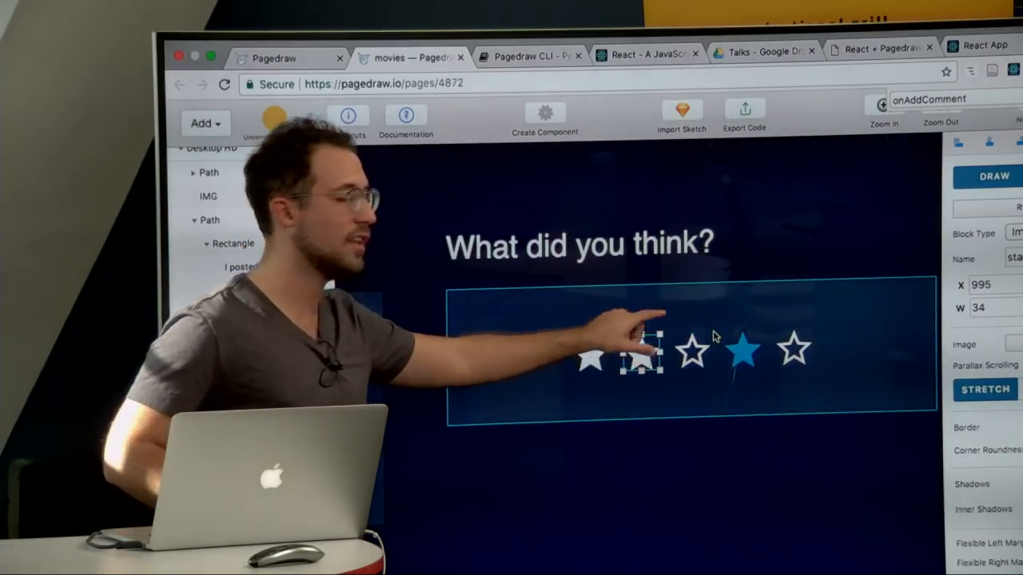
{"action": "left_click", "coordinate": [735, 345]}
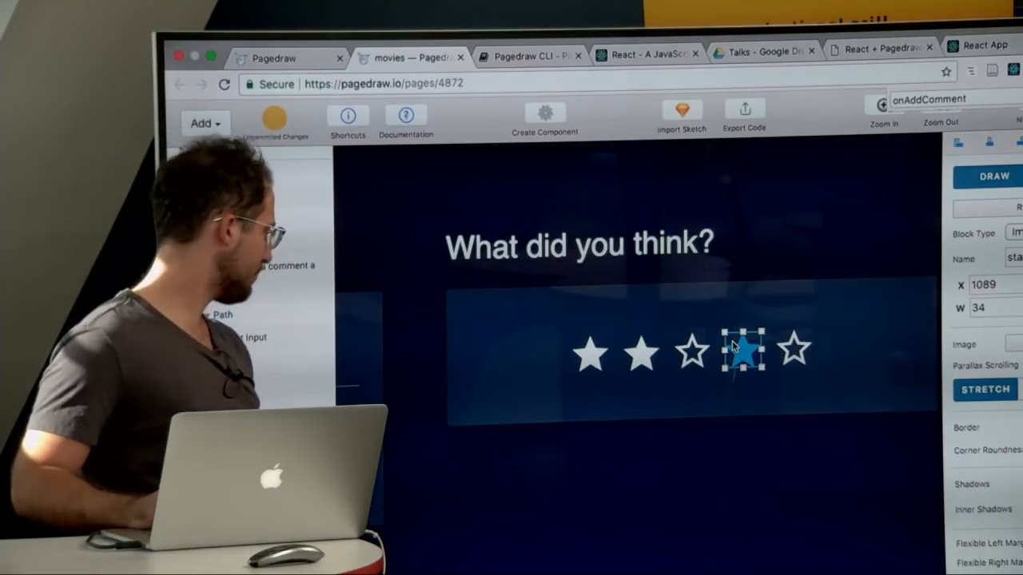
{"action": "scroll", "coordinate": [733, 345], "scroll_direction": "down", "scroll_amount": 3}
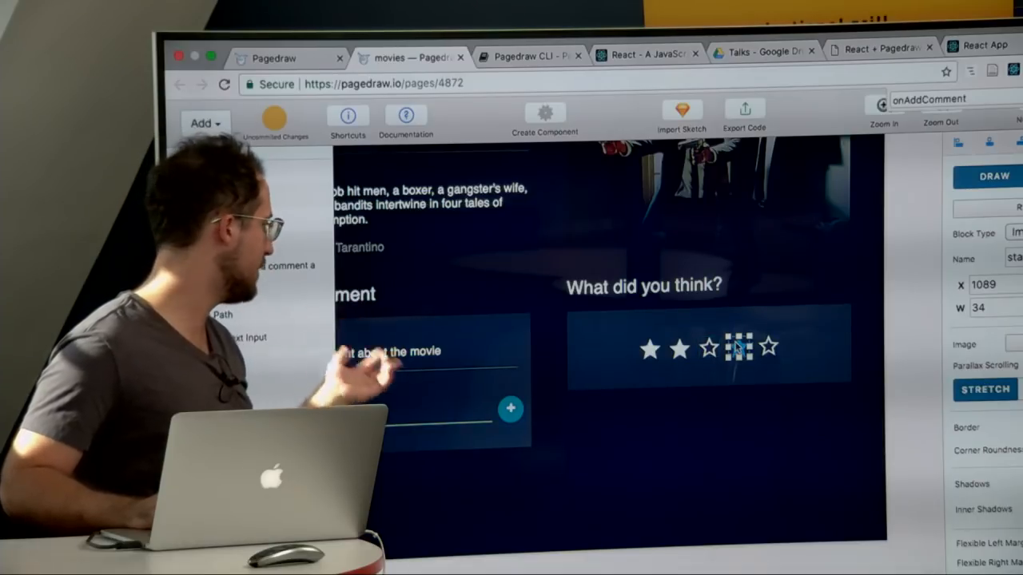
{"action": "left_click", "coordinate": [709, 353]}
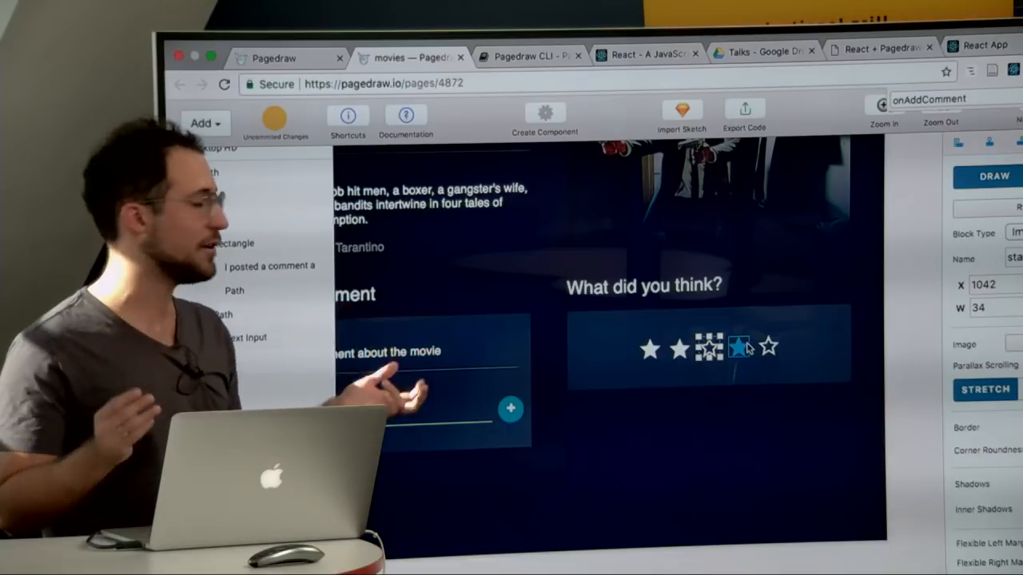
{"action": "scroll", "coordinate": [746, 347], "scroll_direction": "down", "scroll_amount": 5}
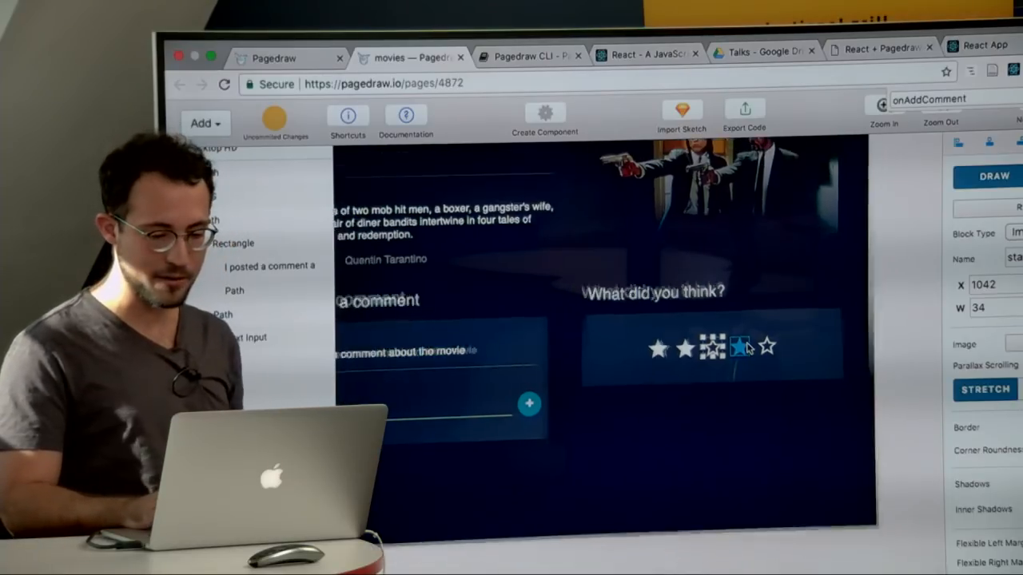
Step: Select the second, third and fourth stars in the rating box together and make them into a multistate group
{"action": "left_click", "coordinate": [746, 346]}
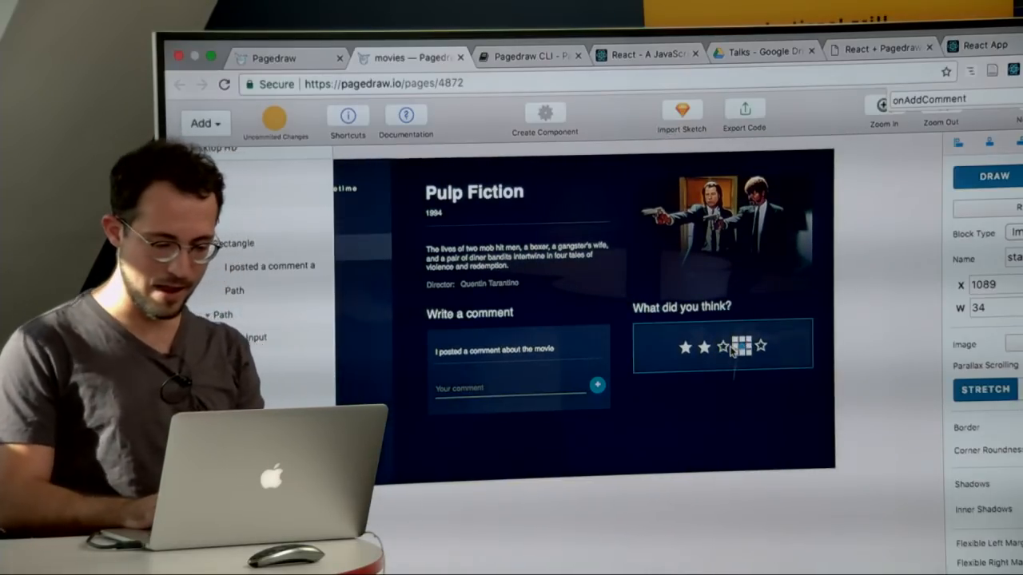
{"action": "left_click", "coordinate": [724, 348], "text": "shift"}
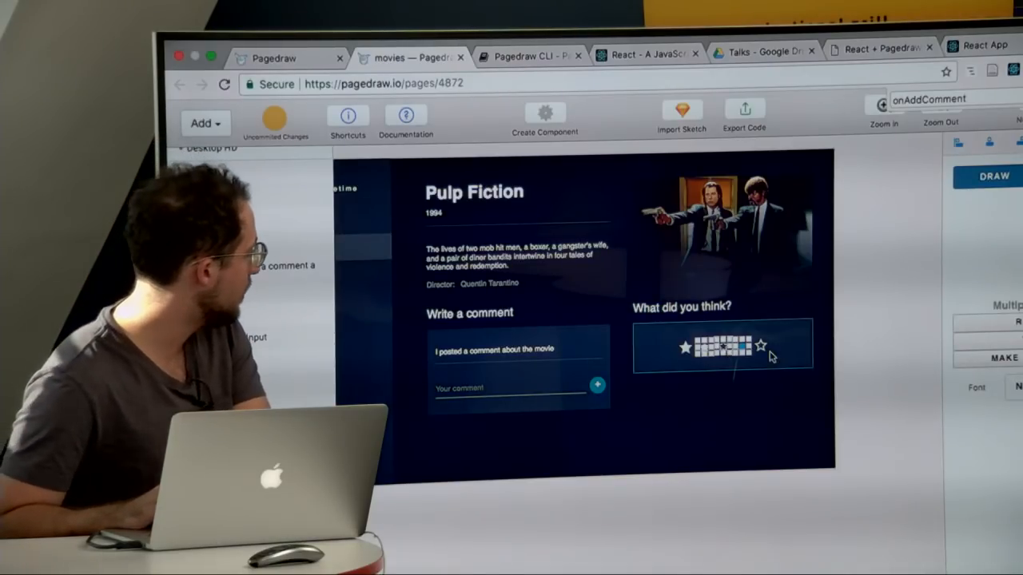
{"action": "scroll", "coordinate": [726, 351], "scroll_direction": "up", "scroll_amount": 3}
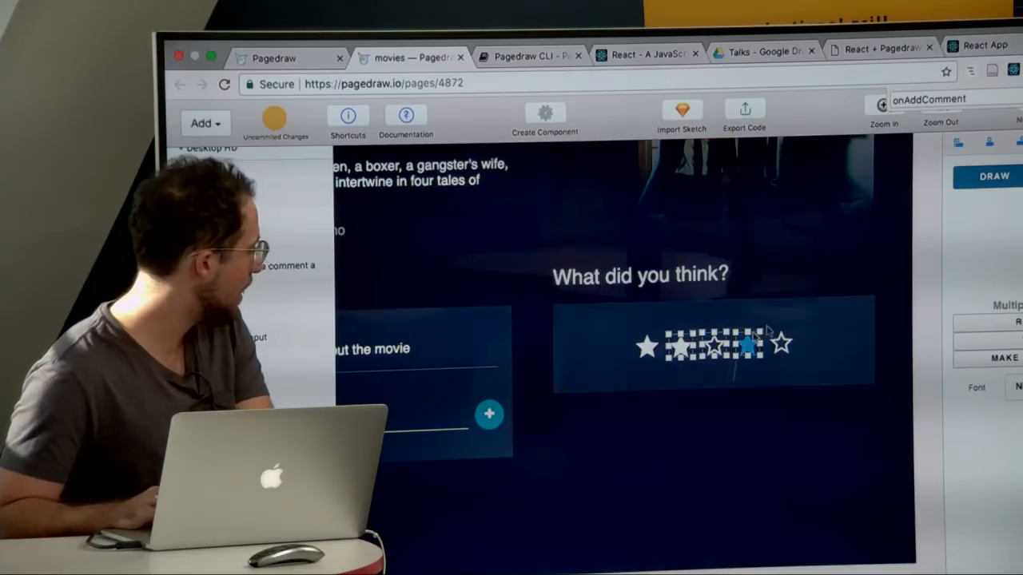
{"action": "left_click", "coordinate": [1003, 359]}
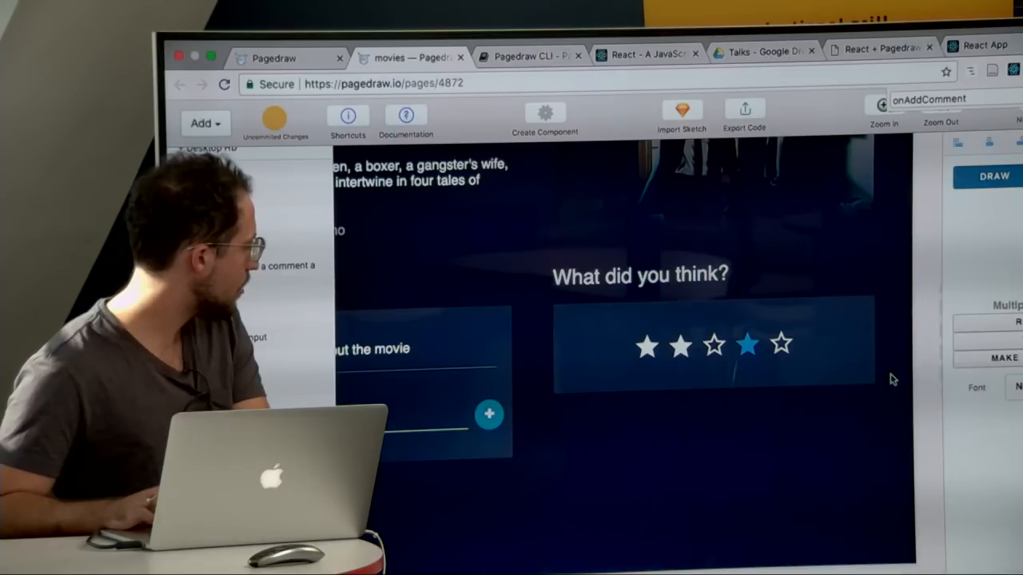
{"action": "scroll", "coordinate": [892, 379], "scroll_direction": "down", "scroll_amount": 5}
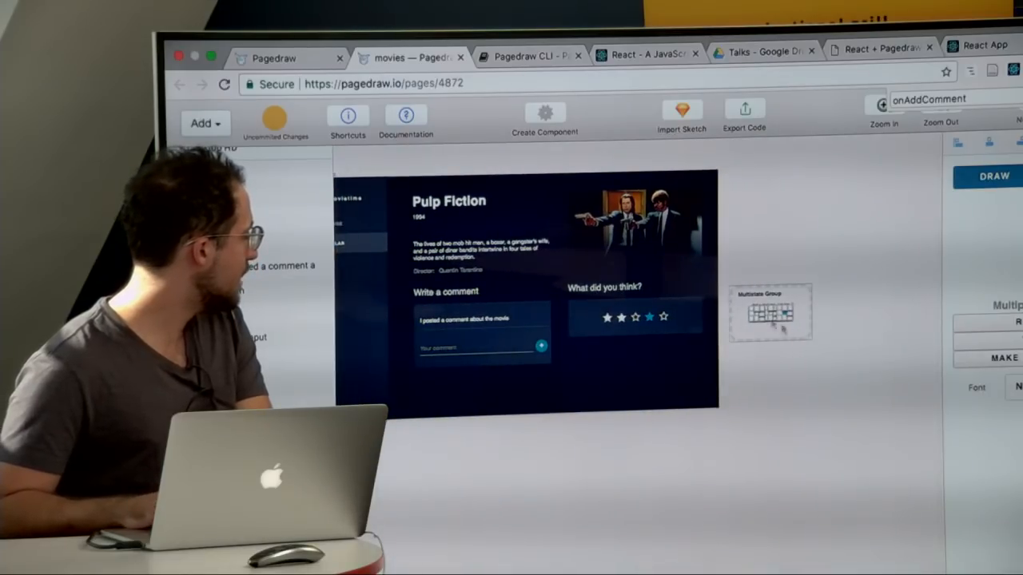
{"action": "scroll", "coordinate": [732, 300], "scroll_direction": "up", "scroll_amount": 3}
{"action": "left_click", "coordinate": [890, 279]}
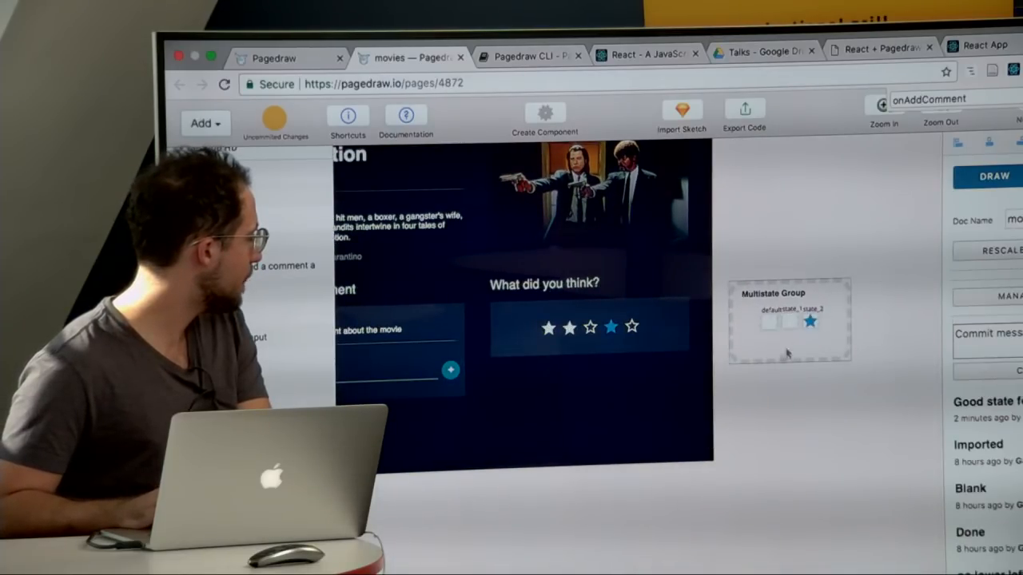
Step: Move the default state artboard away from state_1 inside the Multistate Group
{"action": "scroll", "coordinate": [763, 383], "scroll_direction": "up", "scroll_amount": 5}
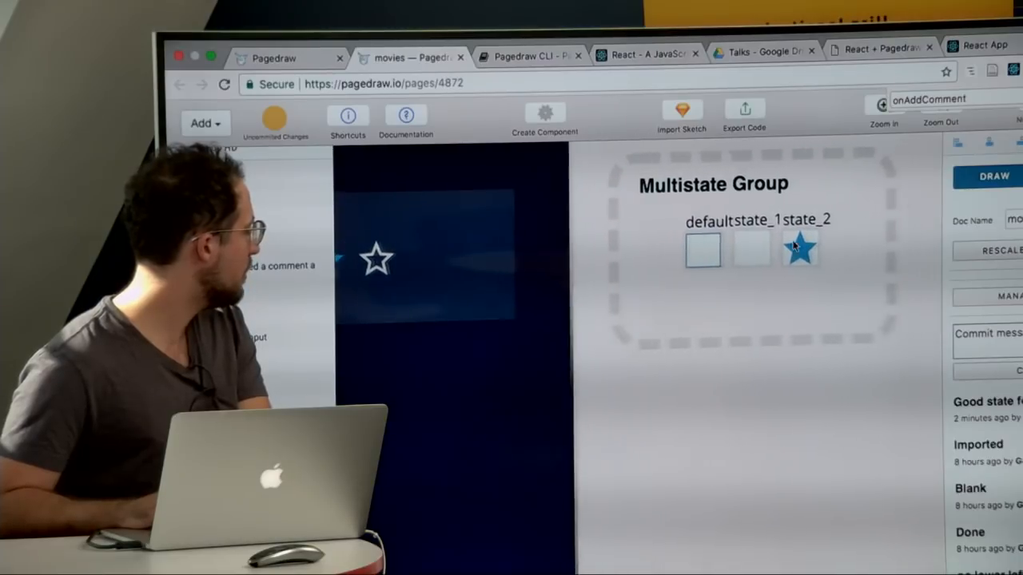
{"action": "left_click", "coordinate": [726, 222]}
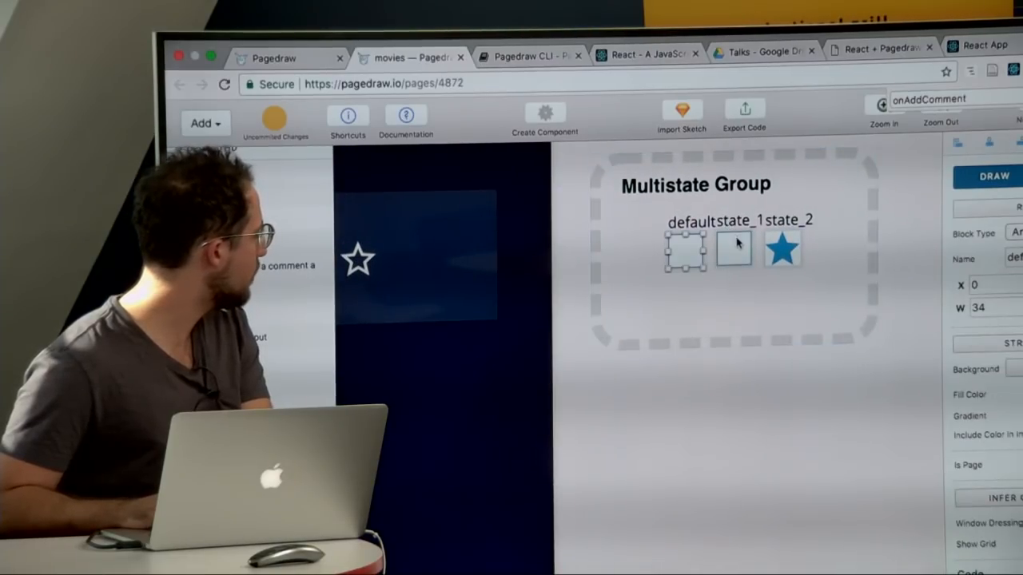
{"action": "left_click_drag", "start_coordinate": [684, 251], "coordinate": [640, 252]}
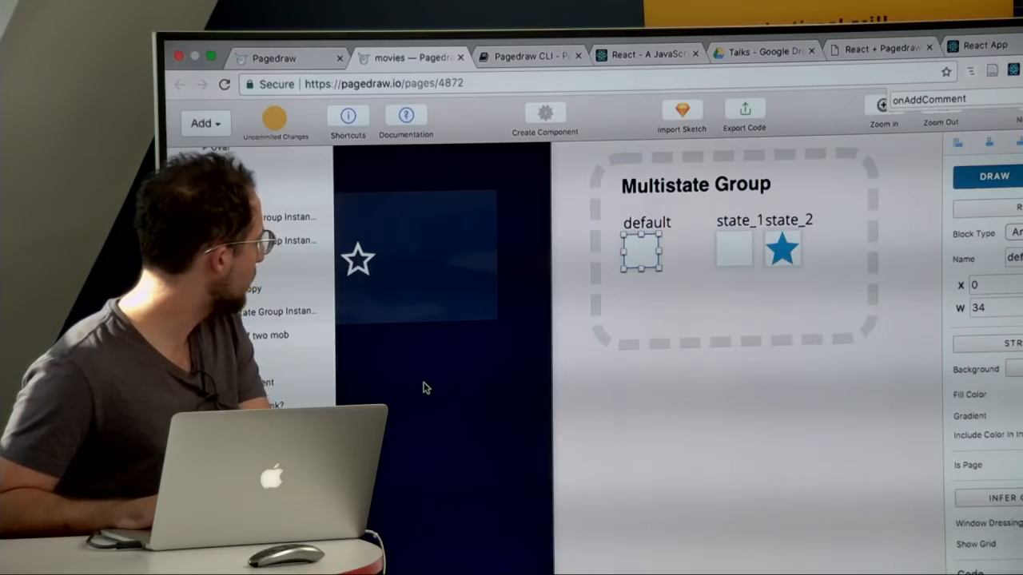
Step: Copy the rating box's fill color and apply it as the fill of the default state artboard
{"action": "left_click", "coordinate": [413, 283]}
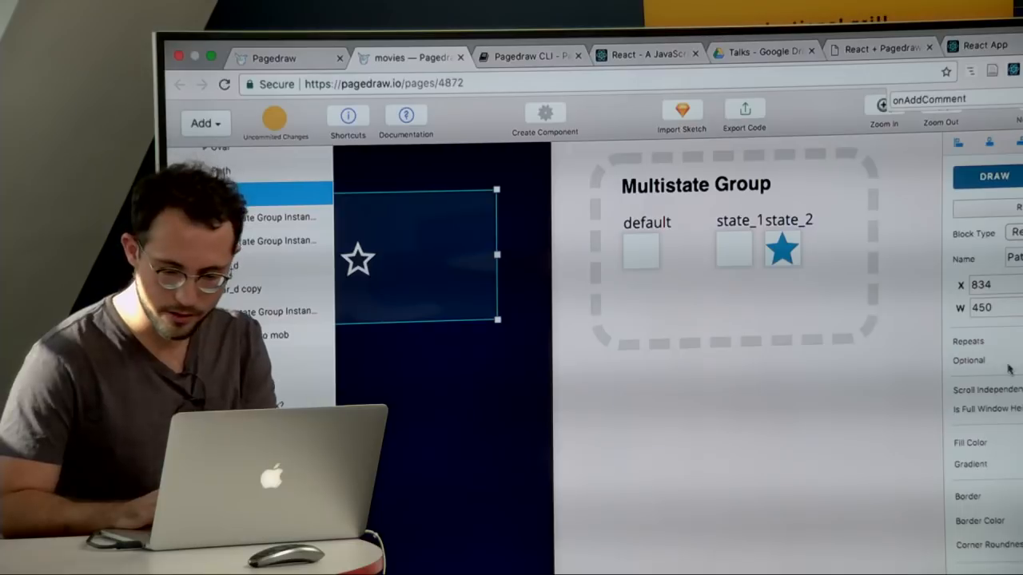
{"action": "left_click", "coordinate": [1020, 442]}
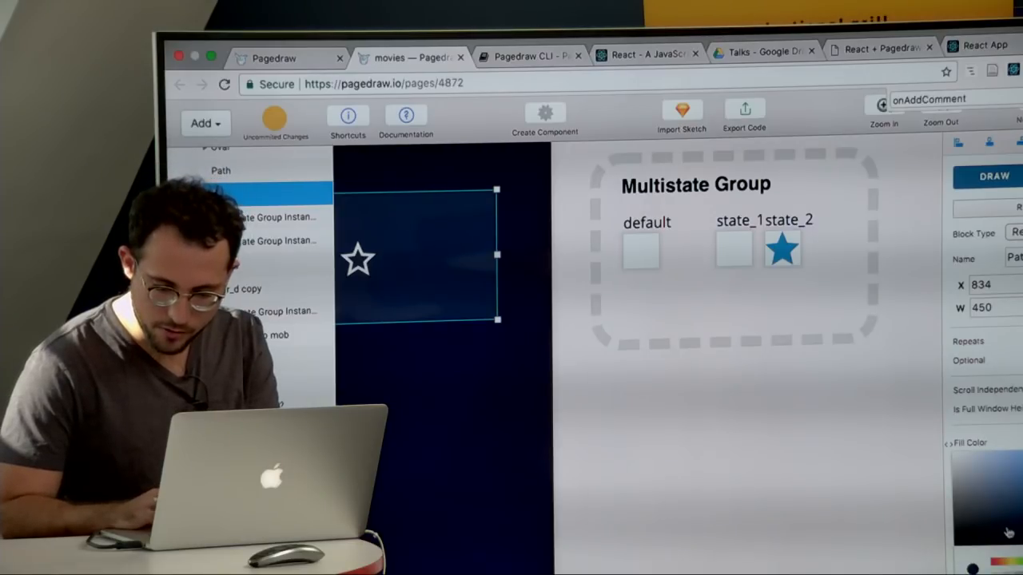
{"action": "scroll", "coordinate": [987, 360], "scroll_direction": "down", "scroll_amount": 5}
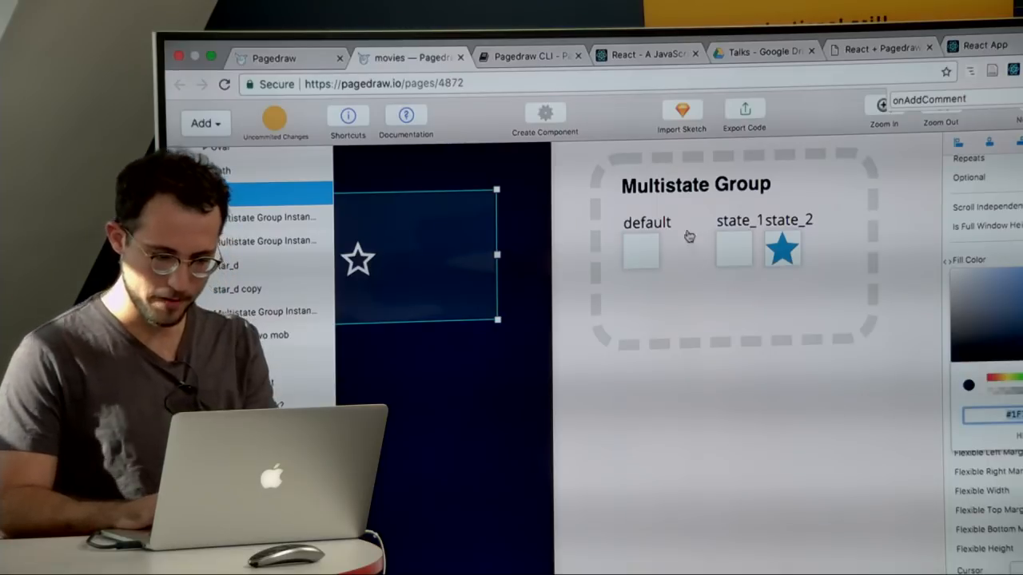
{"action": "left_click", "coordinate": [641, 249]}
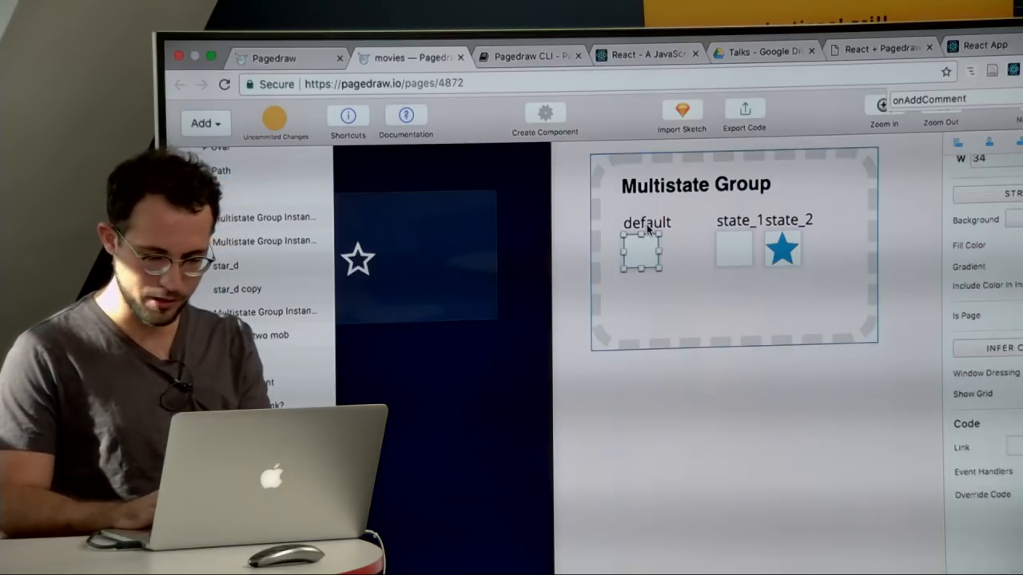
{"action": "left_click", "coordinate": [1021, 244]}
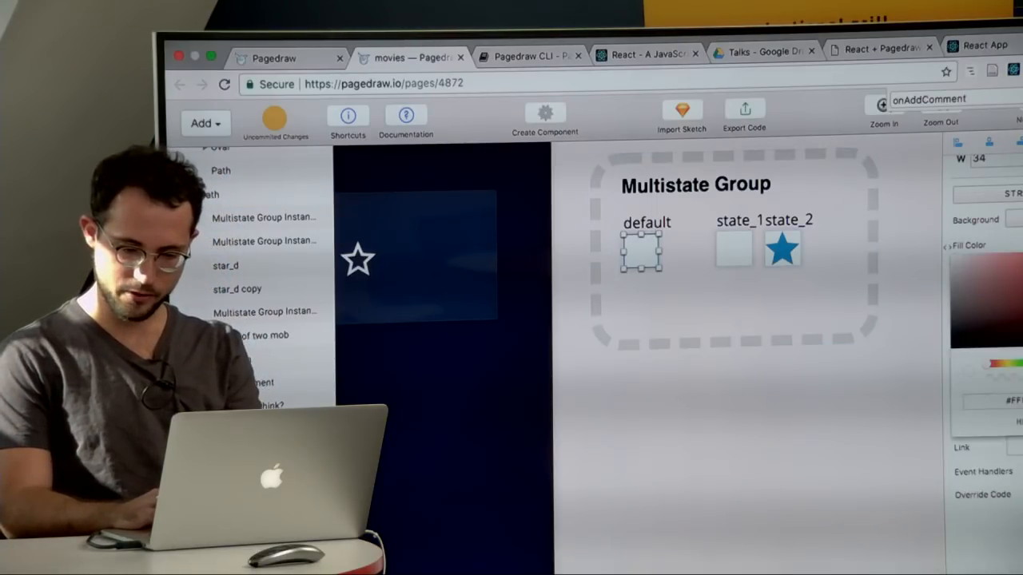
{"action": "left_click", "coordinate": [768, 187]}
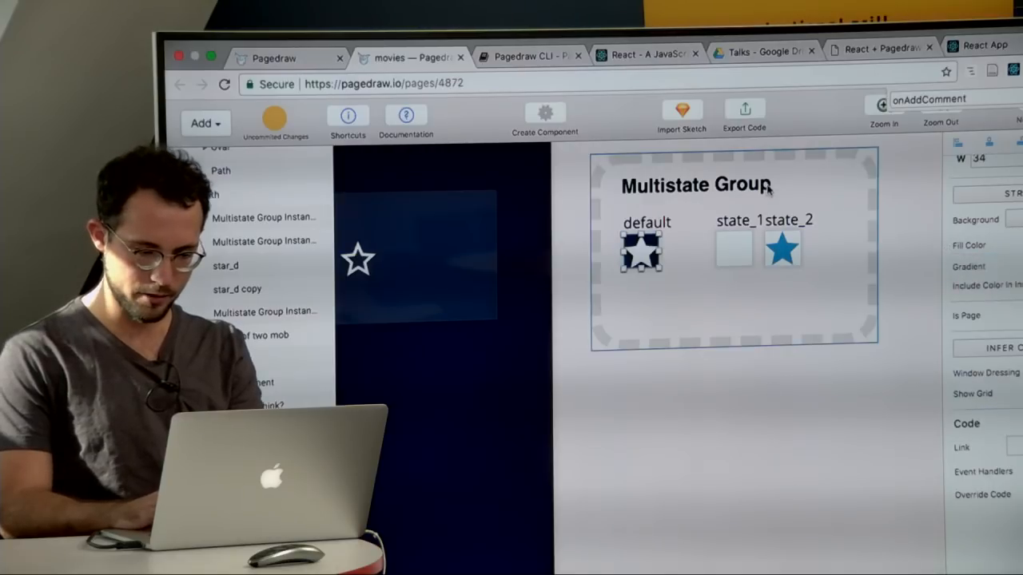
Step: Apply the copied dark blue fill to the state_1 artboard and move it away from state_2
{"action": "left_click", "coordinate": [733, 249]}
{"action": "left_click", "coordinate": [1021, 244]}
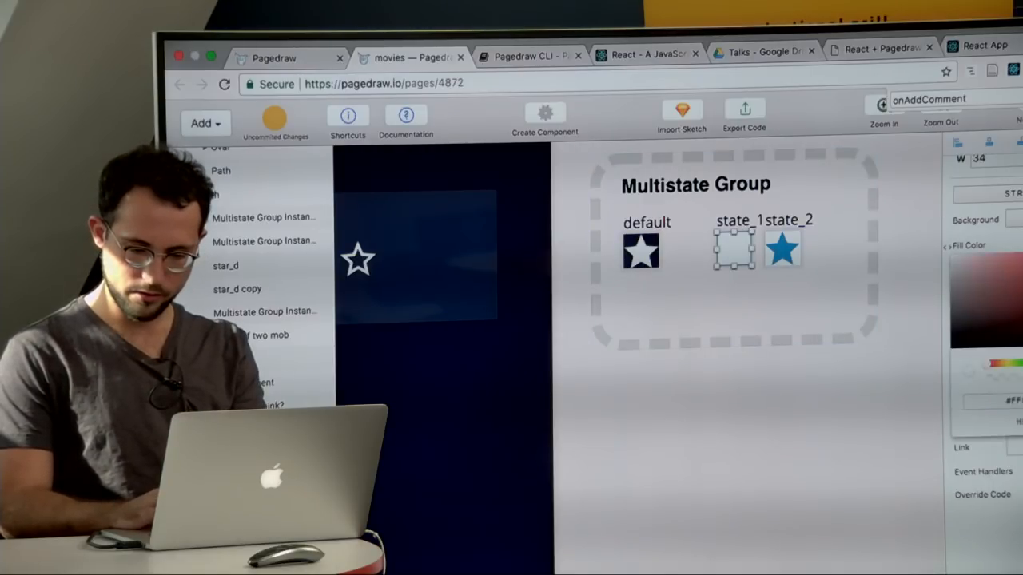
{"action": "key", "text": "super+v"}
{"action": "left_click", "coordinate": [766, 479]}
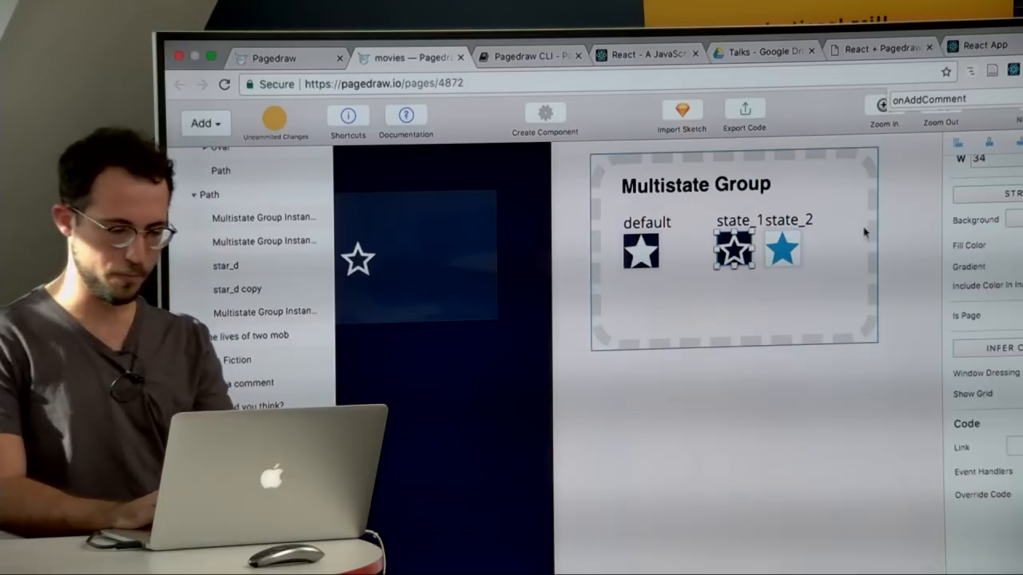
{"action": "left_click", "coordinate": [758, 397]}
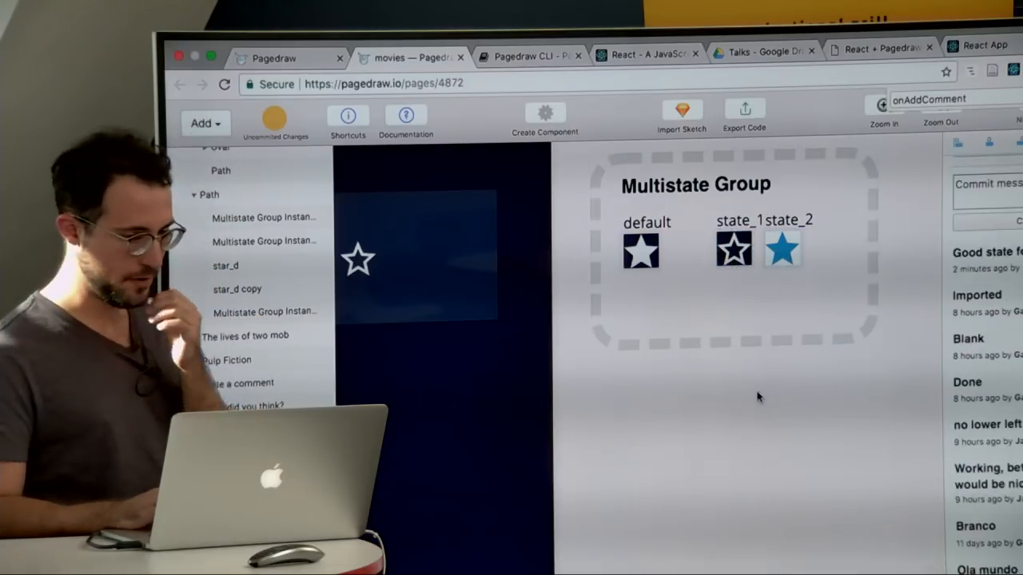
{"action": "left_click", "coordinate": [731, 225]}
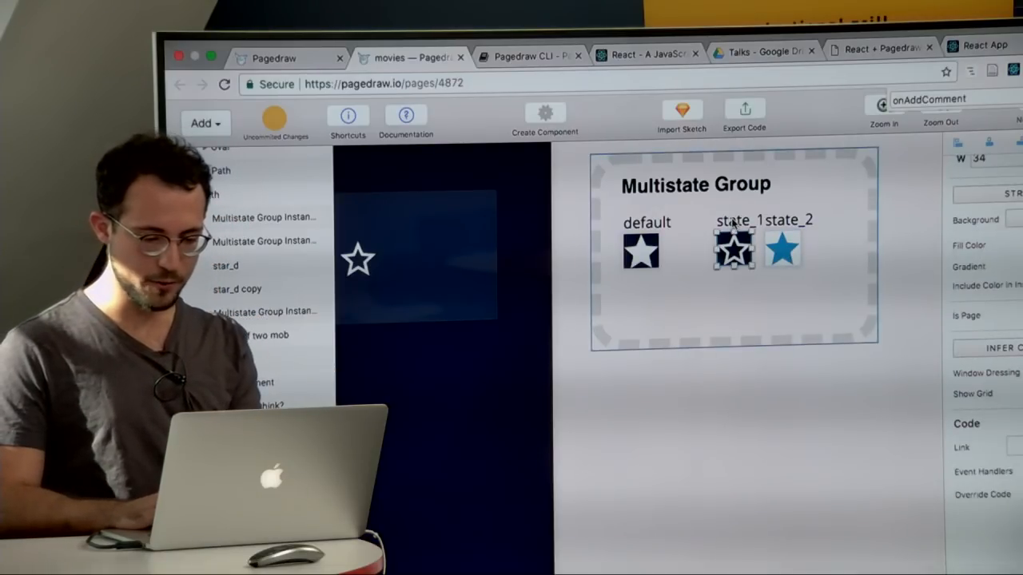
{"action": "left_click", "coordinate": [687, 405]}
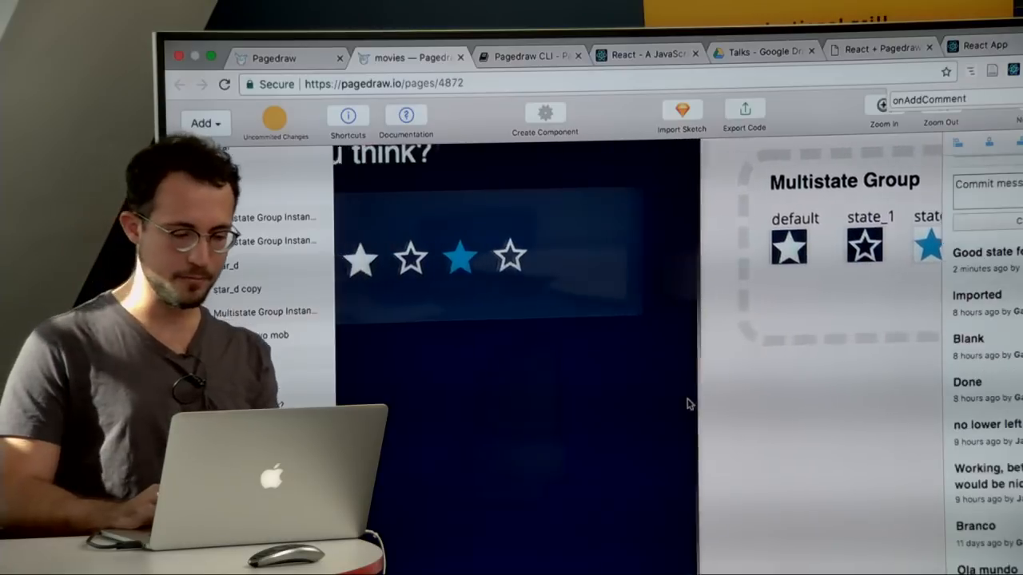
Step: Select the second star's multistate instance in the rating box and browse the block types available to add
{"action": "left_click", "coordinate": [560, 259]}
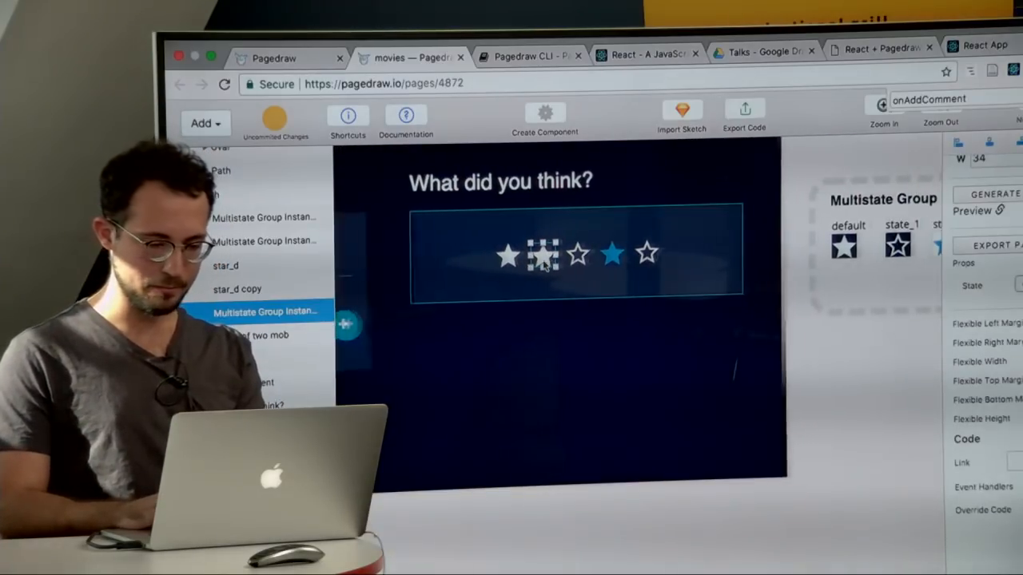
{"action": "scroll", "coordinate": [544, 265], "scroll_direction": "right", "scroll_amount": 1}
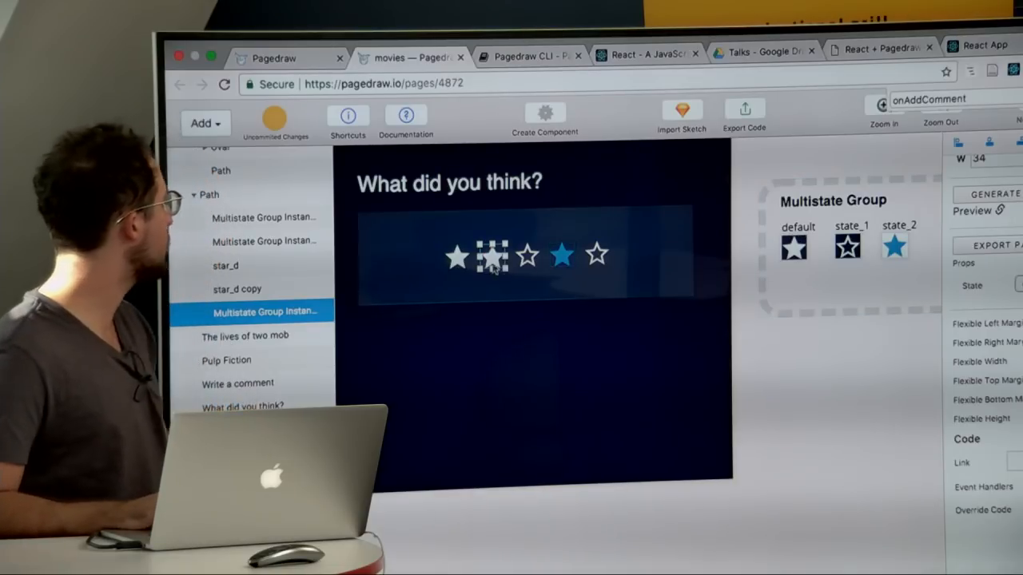
{"action": "left_click", "coordinate": [214, 128]}
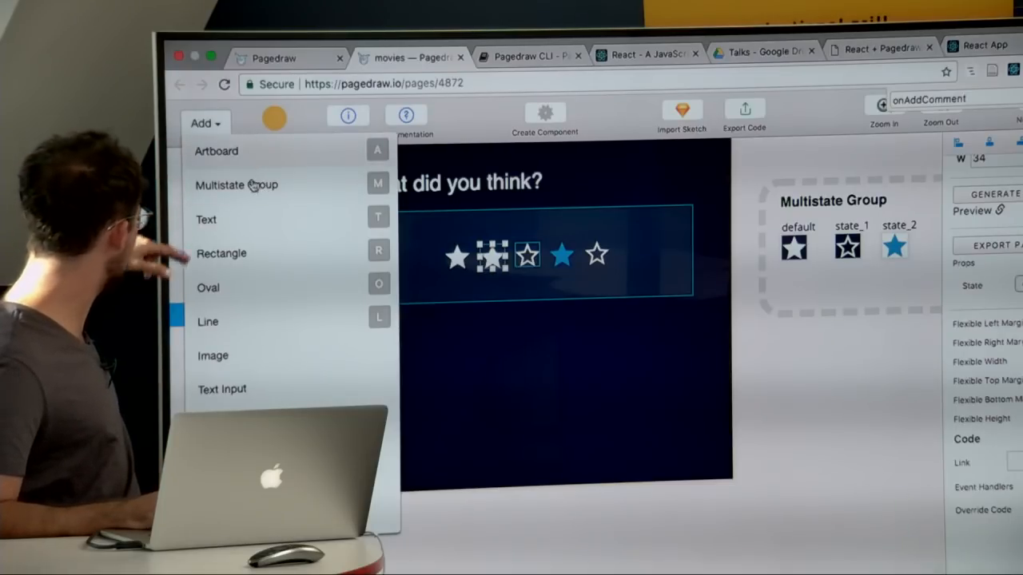
{"action": "scroll", "coordinate": [288, 313], "scroll_direction": "down", "scroll_amount": 3}
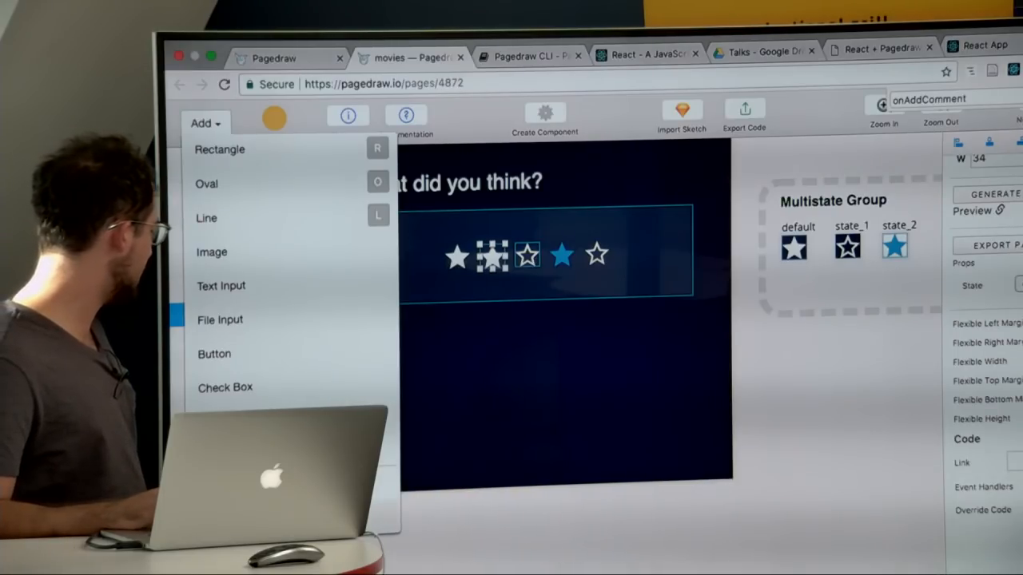
Step: Add an instance of the Desktop HD component below the original artboard and resize it to about 1558 by 848
{"action": "left_click", "coordinate": [320, 484]}
{"action": "scroll", "coordinate": [500, 332], "scroll_direction": "down", "scroll_amount": 10}
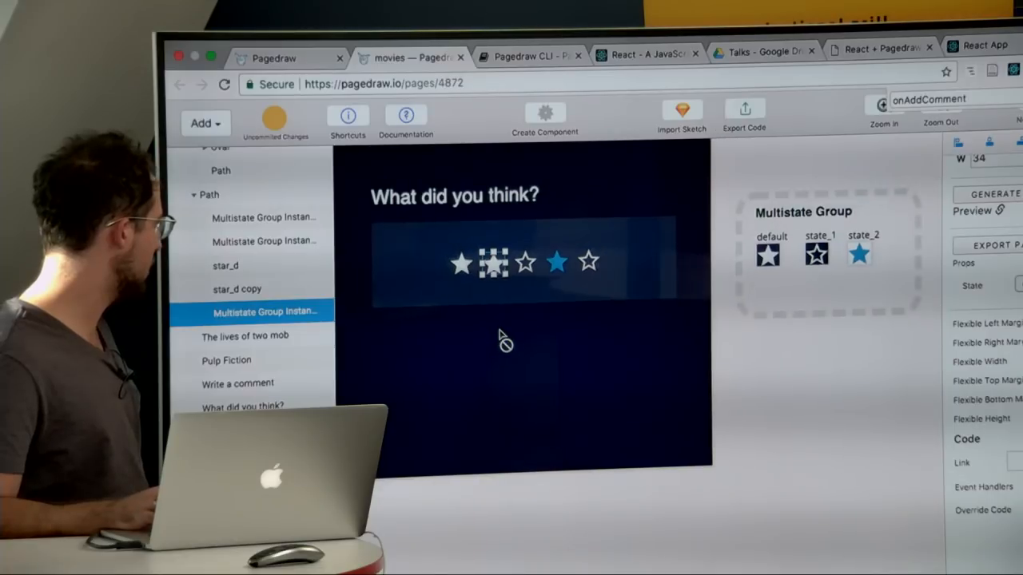
{"action": "left_click_drag", "start_coordinate": [379, 382], "coordinate": [522, 380]}
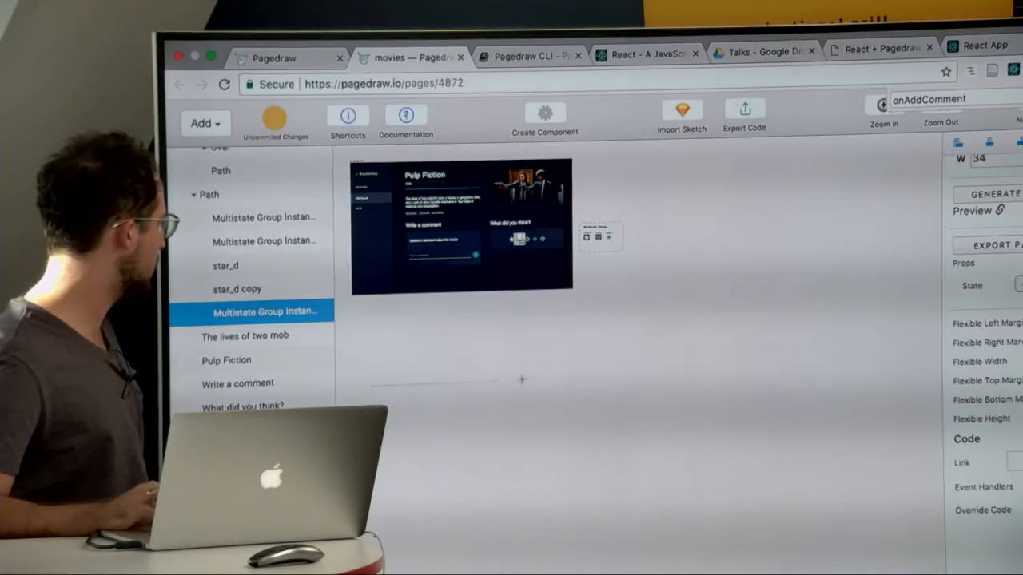
{"action": "left_click_drag", "start_coordinate": [572, 455], "coordinate": [523, 418]}
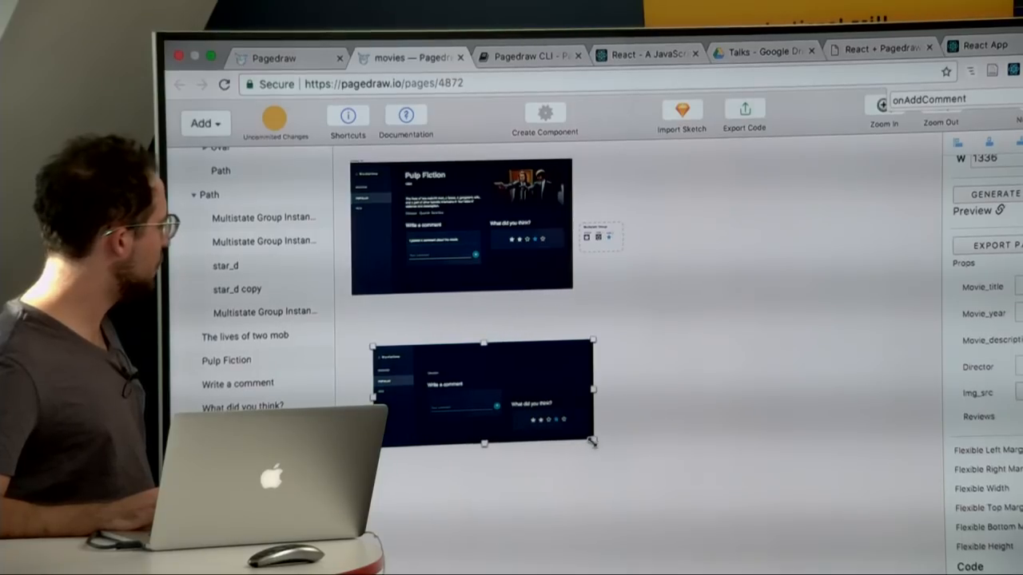
{"action": "left_click_drag", "start_coordinate": [591, 440], "coordinate": [630, 484]}
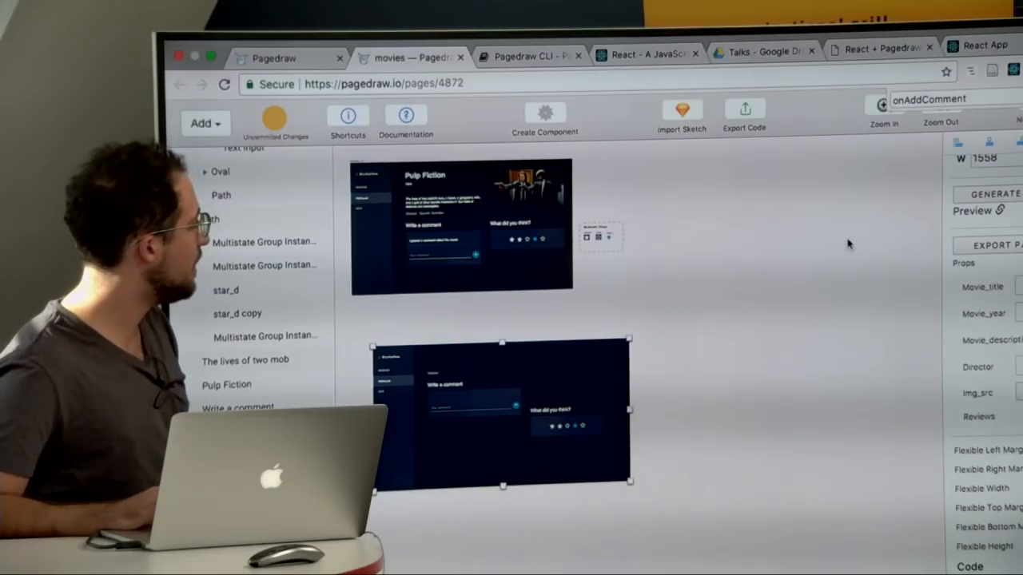
{"action": "scroll", "coordinate": [993, 265], "scroll_direction": "down", "scroll_amount": 1}
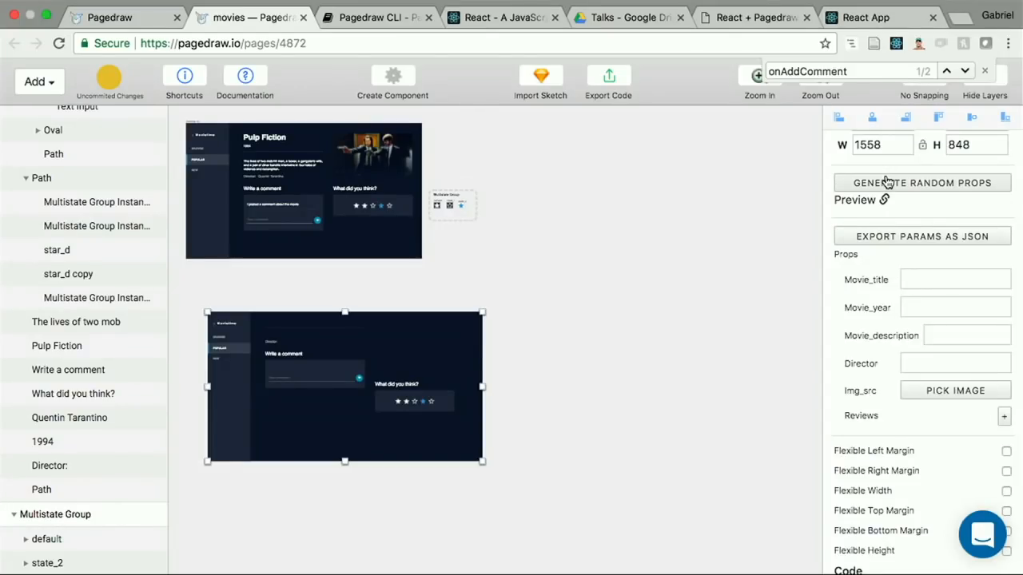
Step: Generate random props for the Desktop HD instance and set its Movie_title prop to Pulp Fiction
{"action": "left_click", "coordinate": [887, 182]}
{"action": "double_click", "coordinate": [937, 278]}
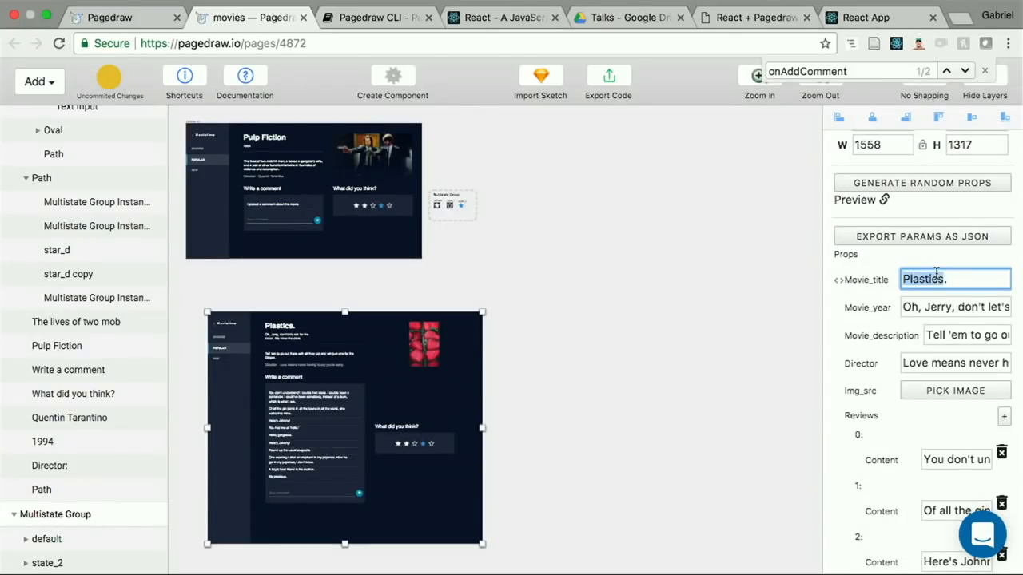
{"action": "type", "text": "P"}
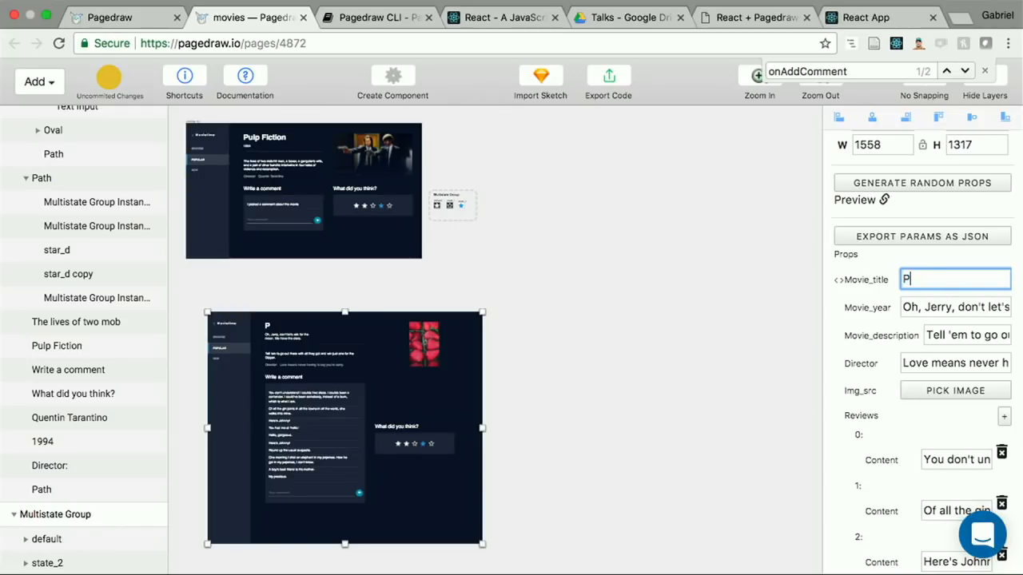
{"action": "type", "text": "ulp Fiction"}
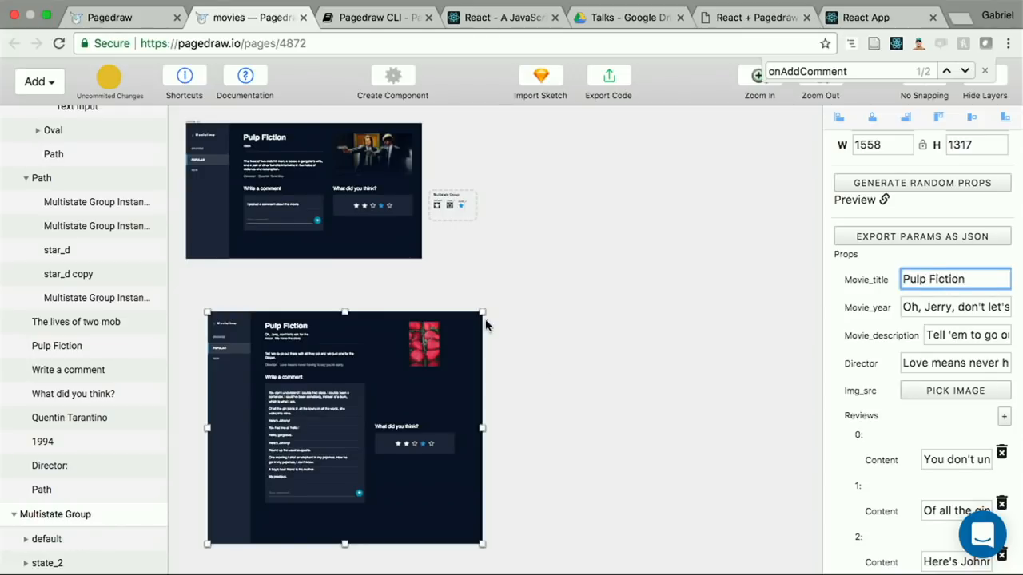
Step: Resize the Desktop HD instance to about 1780 by 1331, trying different widths to test its responsive layout
{"action": "left_click_drag", "start_coordinate": [482, 314], "coordinate": [585, 357]}
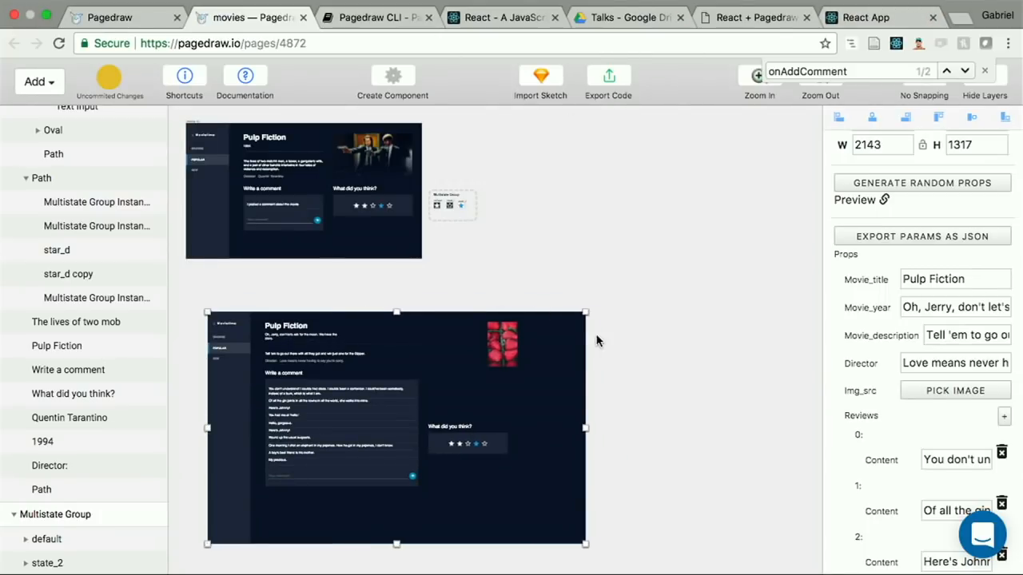
{"action": "left_click_drag", "start_coordinate": [584, 311], "coordinate": [521, 309]}
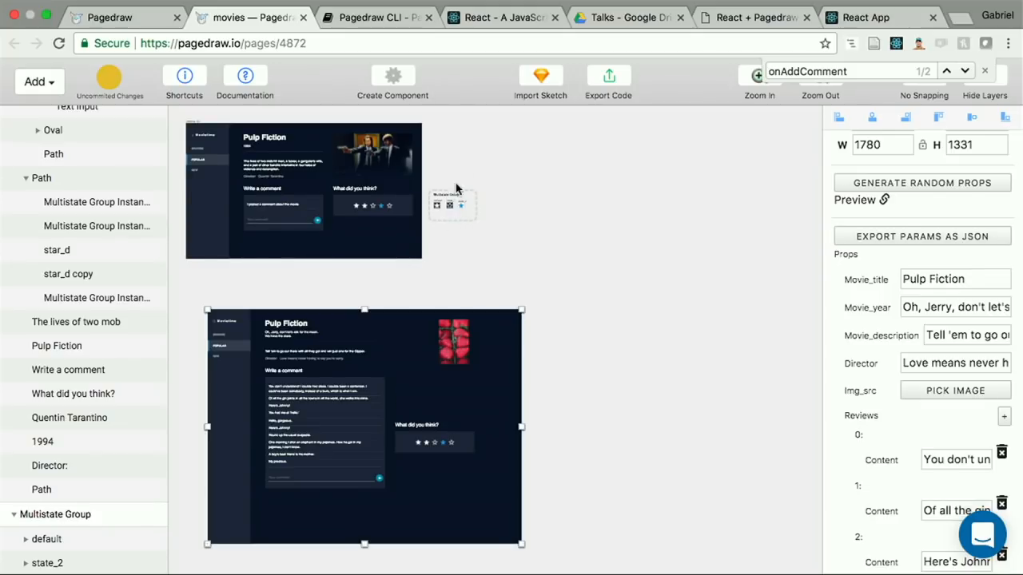
Step: Replace the plain first and fifth stars in the rating box with copies of the second star's multistate instance
{"action": "scroll", "coordinate": [442, 207], "scroll_direction": "up", "scroll_amount": 3}
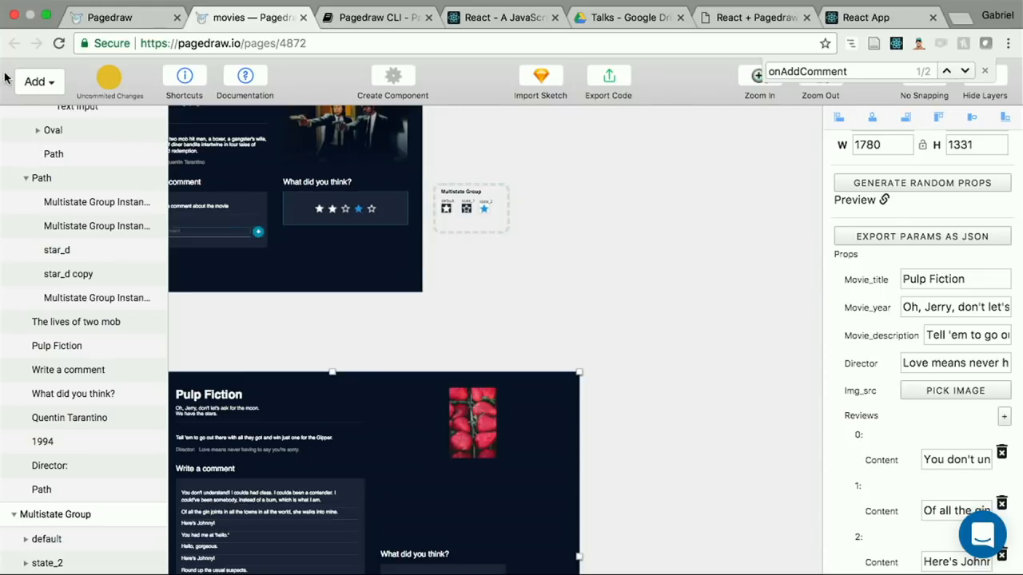
{"action": "left_click", "coordinate": [40, 81]}
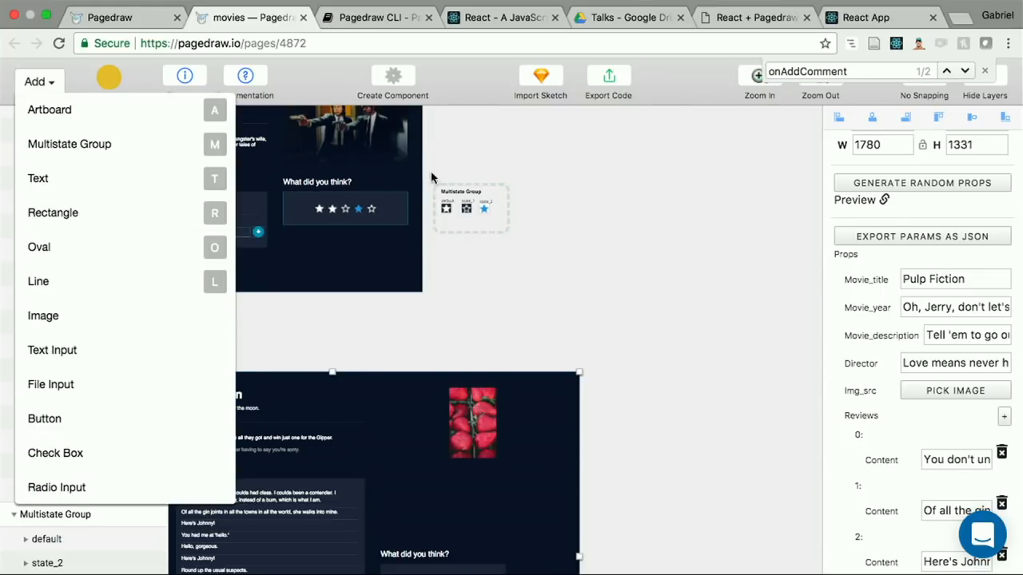
{"action": "left_click", "coordinate": [331, 210]}
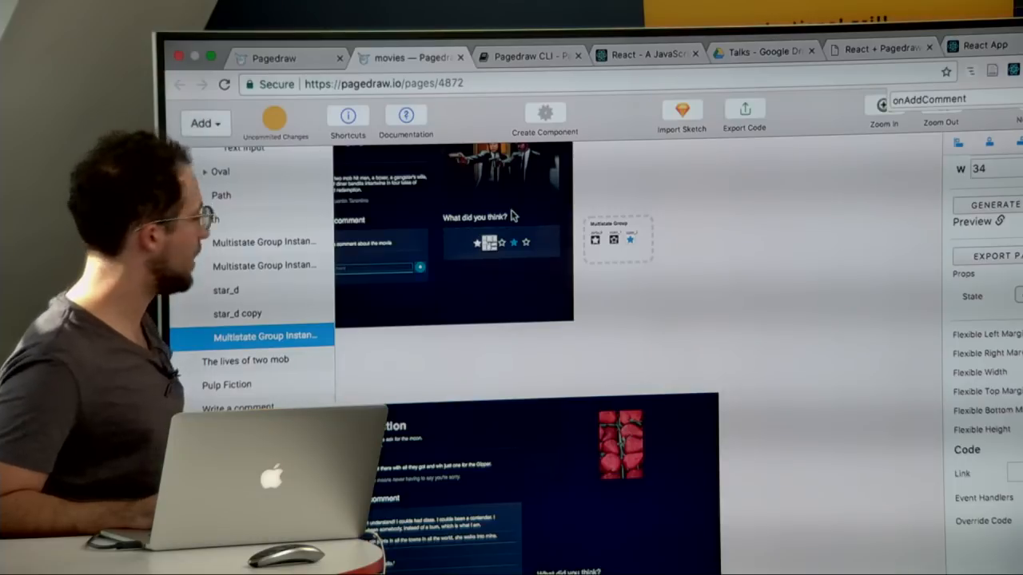
{"action": "scroll", "coordinate": [509, 236], "scroll_direction": "up", "scroll_amount": 5}
{"action": "scroll", "coordinate": [510, 236], "scroll_direction": "up", "scroll_amount": 5}
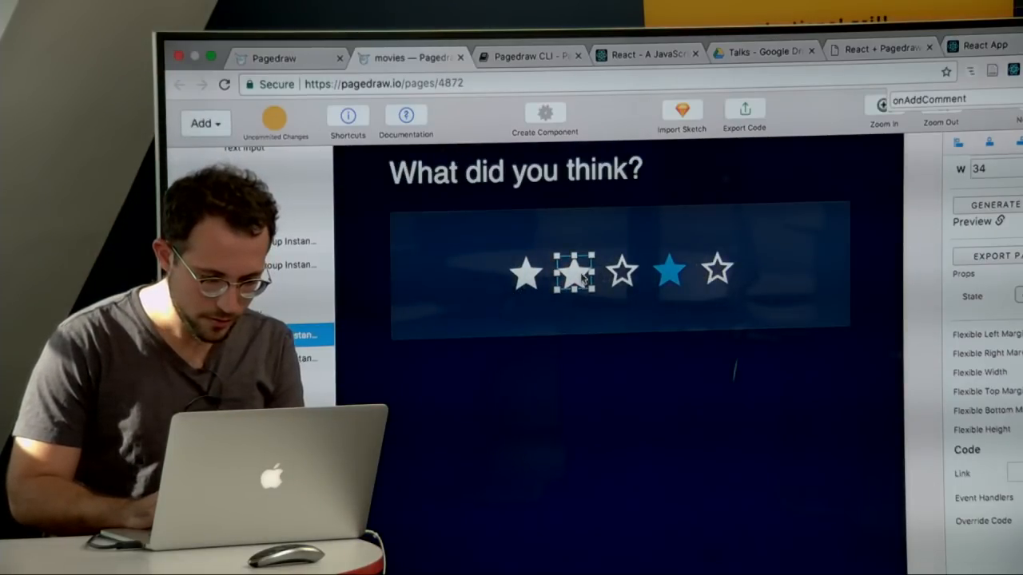
{"action": "left_click_drag", "start_coordinate": [583, 276], "coordinate": [713, 266]}
{"action": "left_click", "coordinate": [536, 274]}
{"action": "key", "text": "BackSpace"}
{"action": "left_click", "coordinate": [716, 272]}
{"action": "key", "text": "Delete"}
{"action": "left_click", "coordinate": [716, 310]}
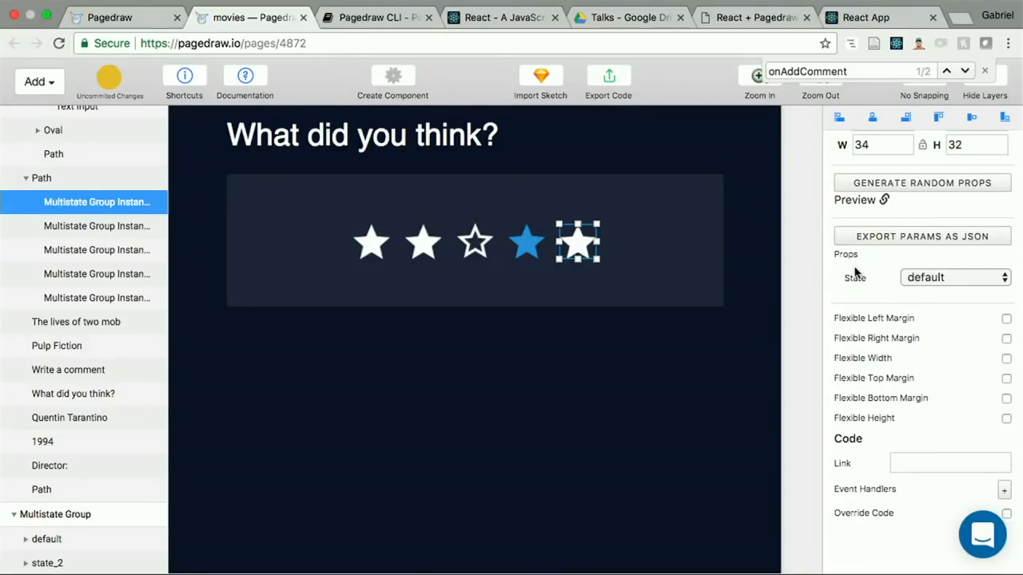
Step: Set the State prop of the fifth and fourth stars in the rating box to state_1
{"action": "left_click", "coordinate": [915, 280]}
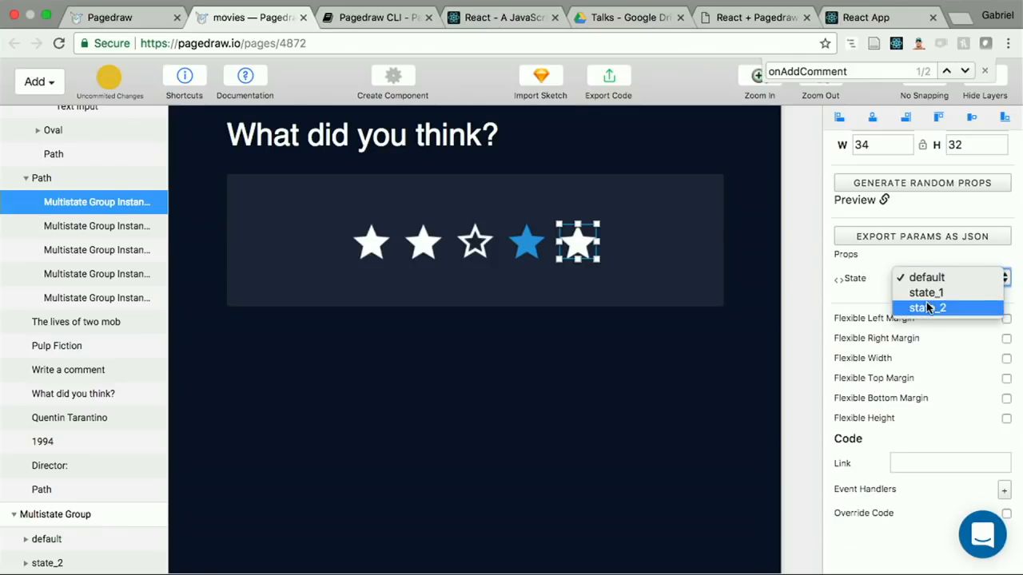
{"action": "left_click", "coordinate": [926, 308]}
{"action": "left_click", "coordinate": [929, 285]}
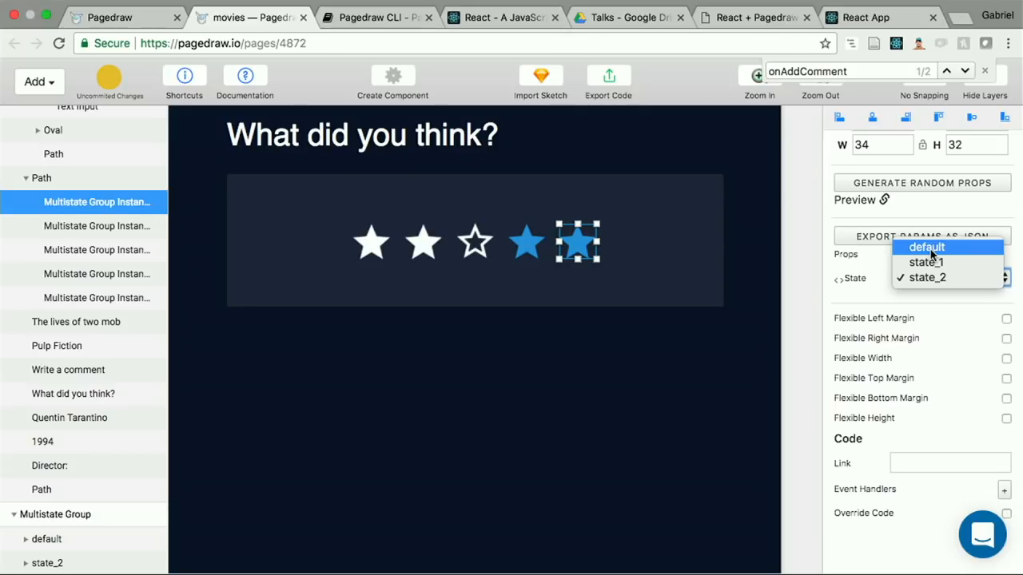
{"action": "left_click", "coordinate": [930, 262]}
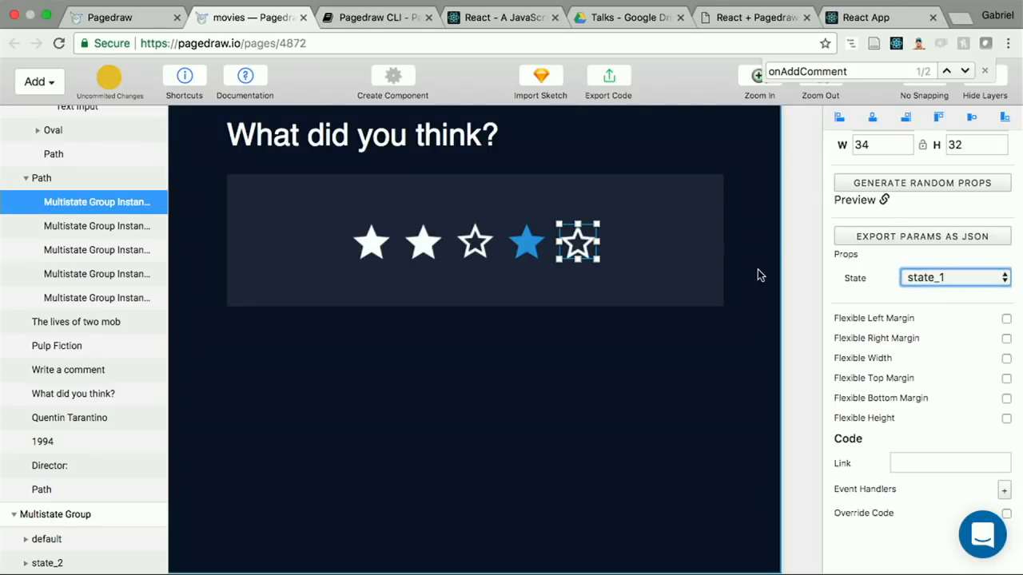
{"action": "left_click", "coordinate": [531, 240]}
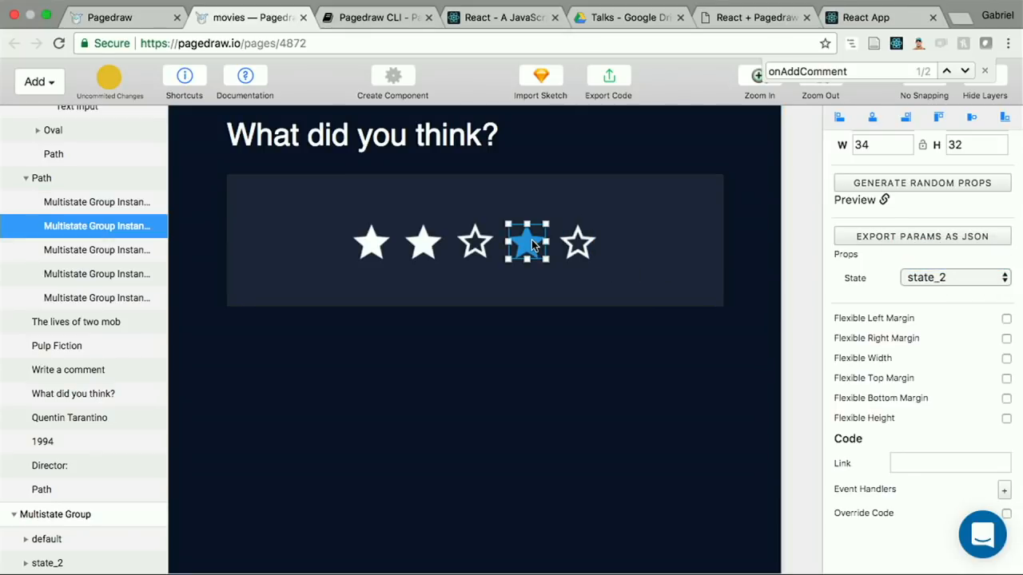
{"action": "left_click", "coordinate": [911, 278]}
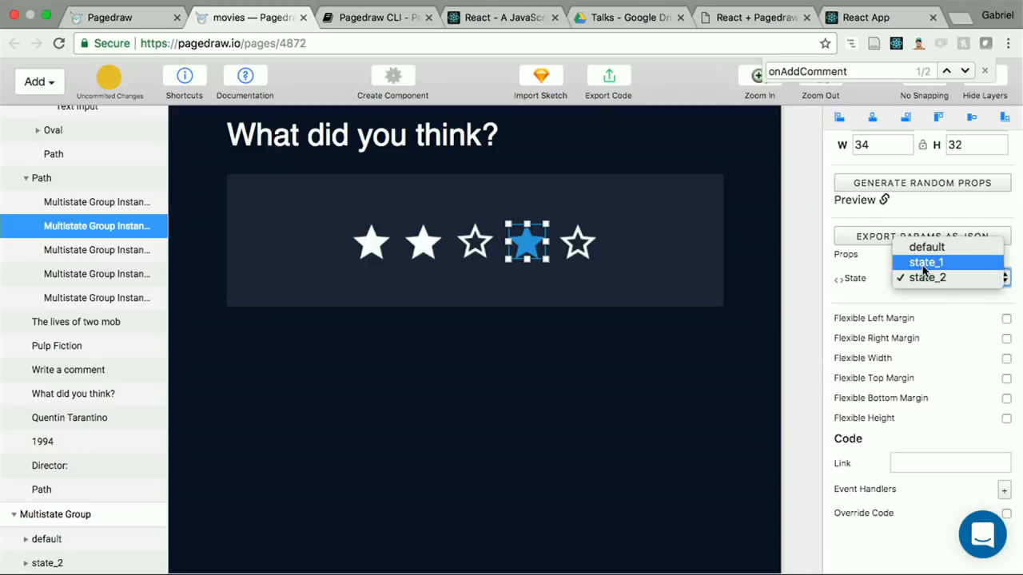
{"action": "left_click", "coordinate": [925, 262]}
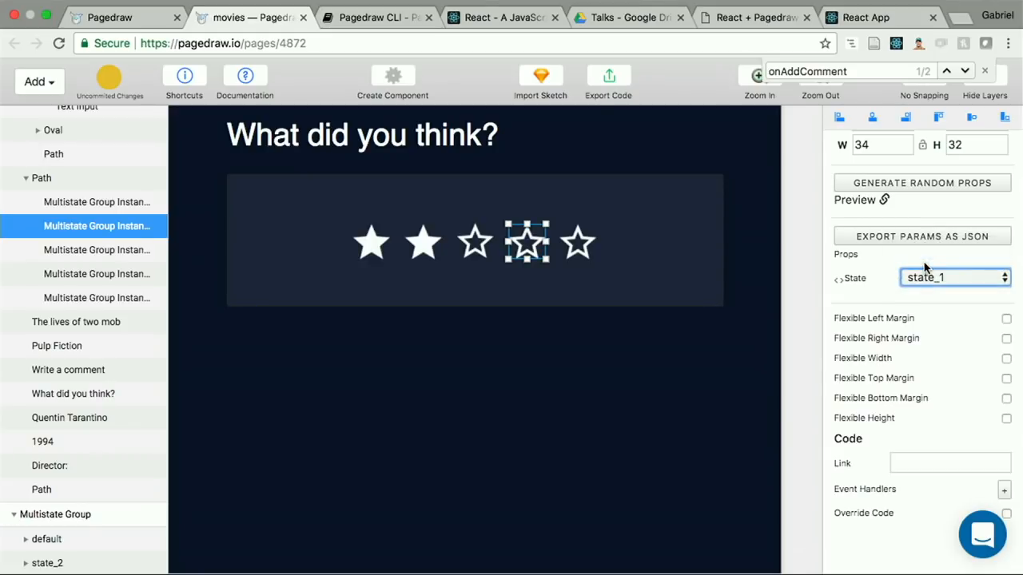
Step: Check the rating stars in the running React app and return to the Pagedraw movies page
{"action": "left_click", "coordinate": [864, 17]}
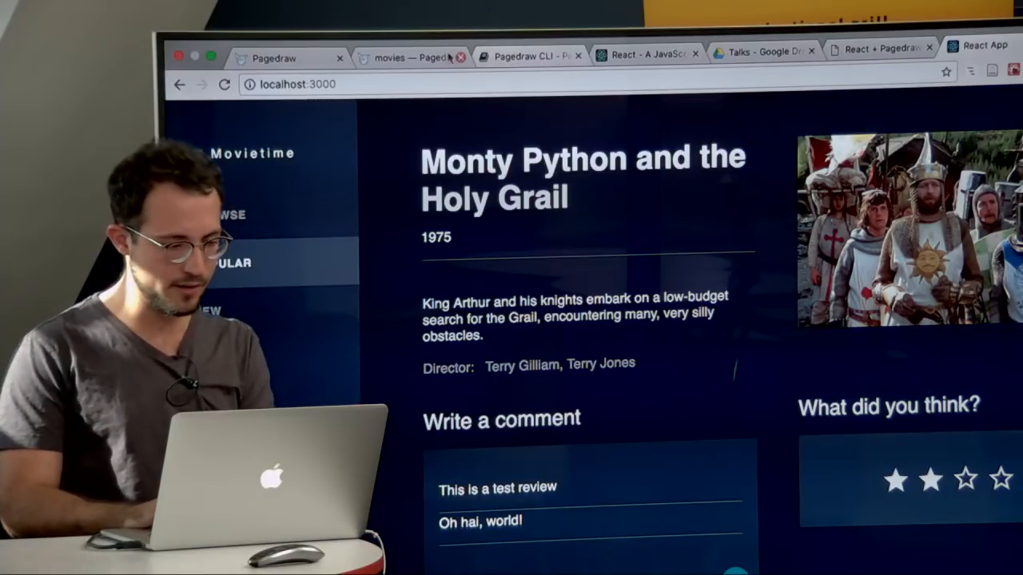
{"action": "left_click", "coordinate": [433, 56]}
Step: Rename the Multistate Group's blue star artboard from state_2 to state_2:hover
{"action": "scroll", "coordinate": [662, 321], "scroll_direction": "right", "scroll_amount": 5}
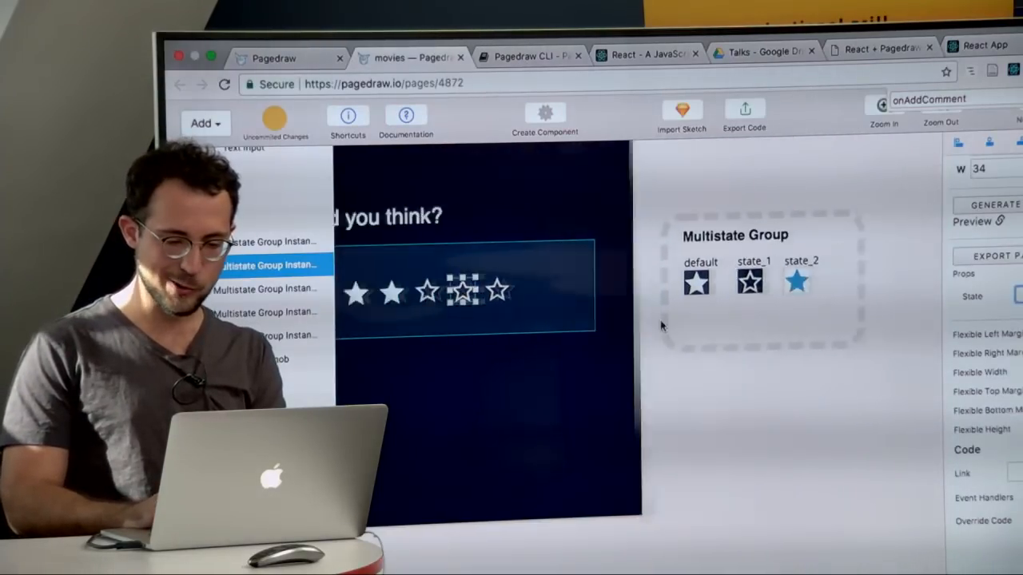
{"action": "left_click", "coordinate": [750, 273]}
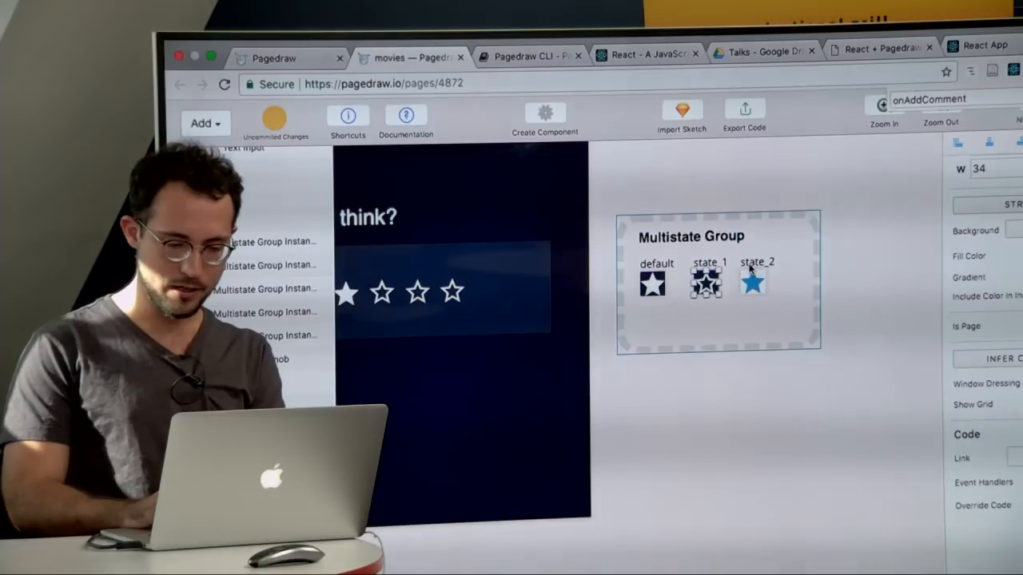
{"action": "left_click", "coordinate": [752, 281]}
{"action": "left_click", "coordinate": [707, 281]}
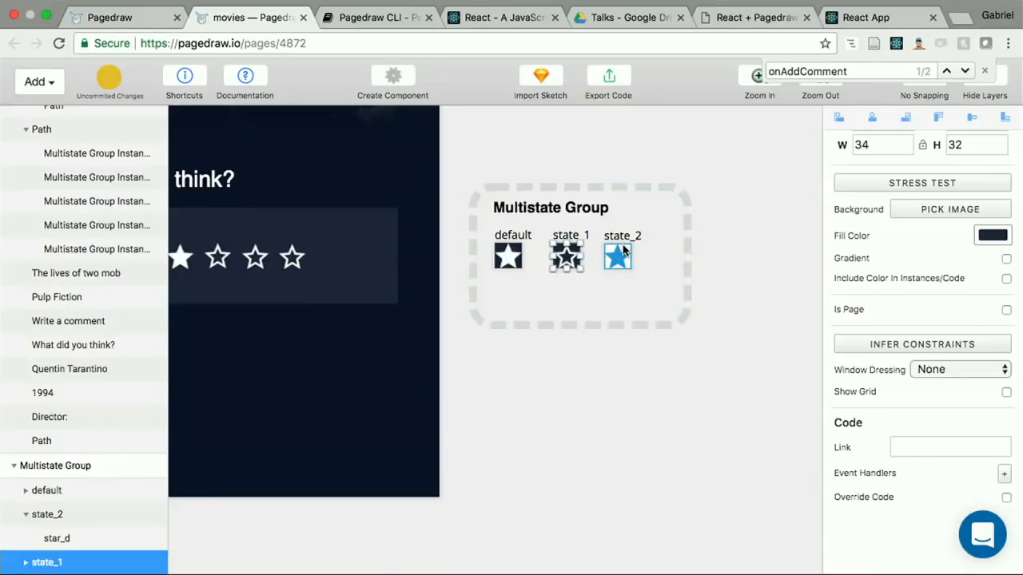
{"action": "scroll", "coordinate": [623, 252], "scroll_direction": "up", "scroll_amount": 3}
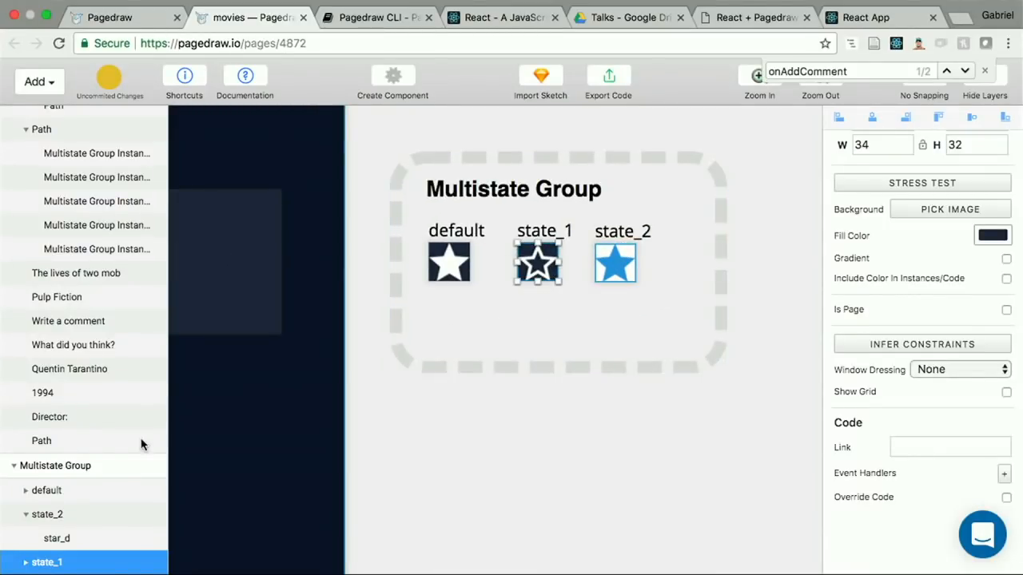
{"action": "left_click", "coordinate": [43, 516]}
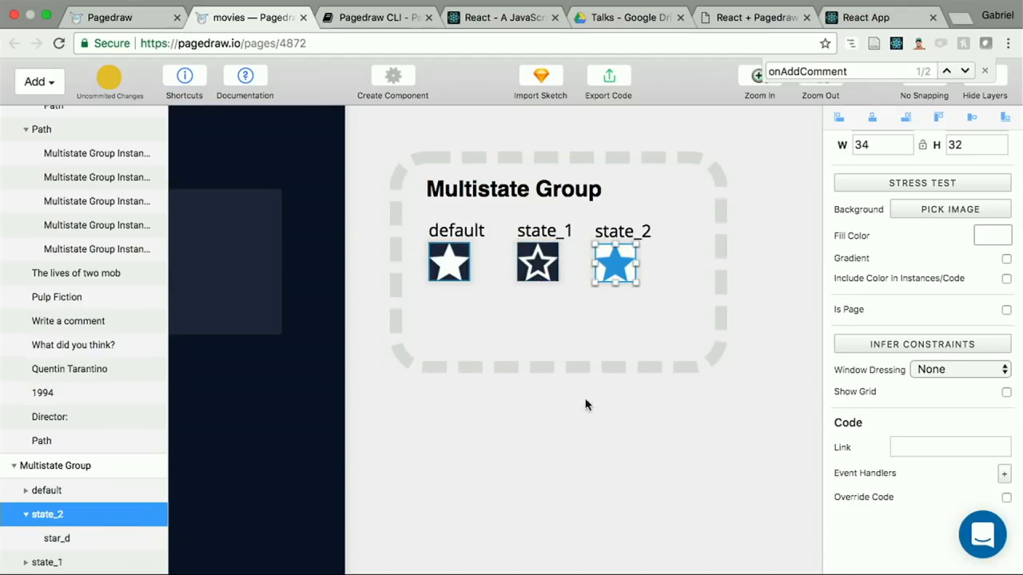
{"action": "double_click", "coordinate": [60, 516]}
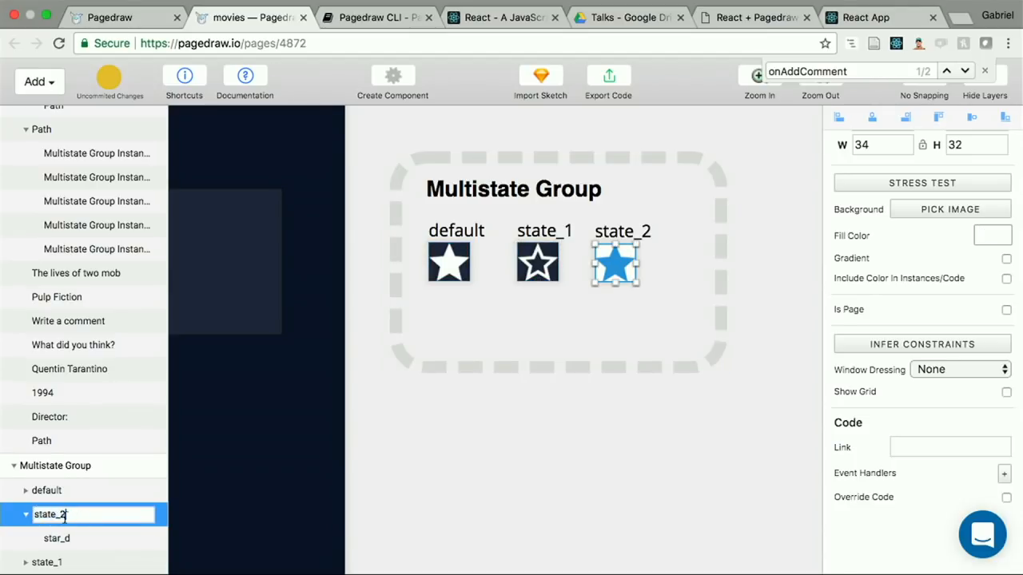
{"action": "key", "text": "super+a"}
{"action": "key", "text": "Right"}
{"action": "left_click", "coordinate": [344, 512]}
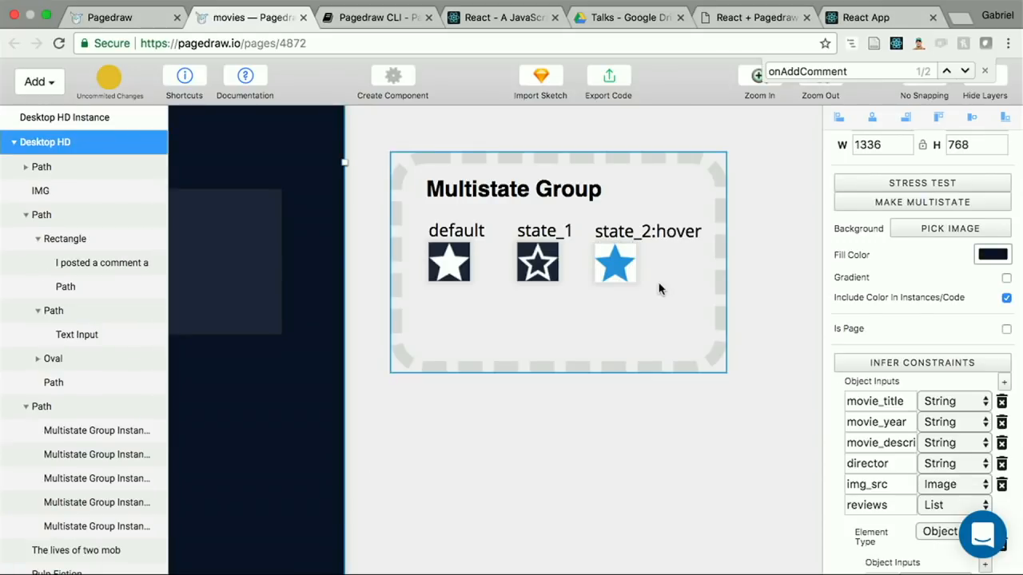
Step: Test the hover state on the second rating star in the React app at localhost:3000
{"action": "scroll", "coordinate": [615, 271], "scroll_direction": "left", "scroll_amount": 2}
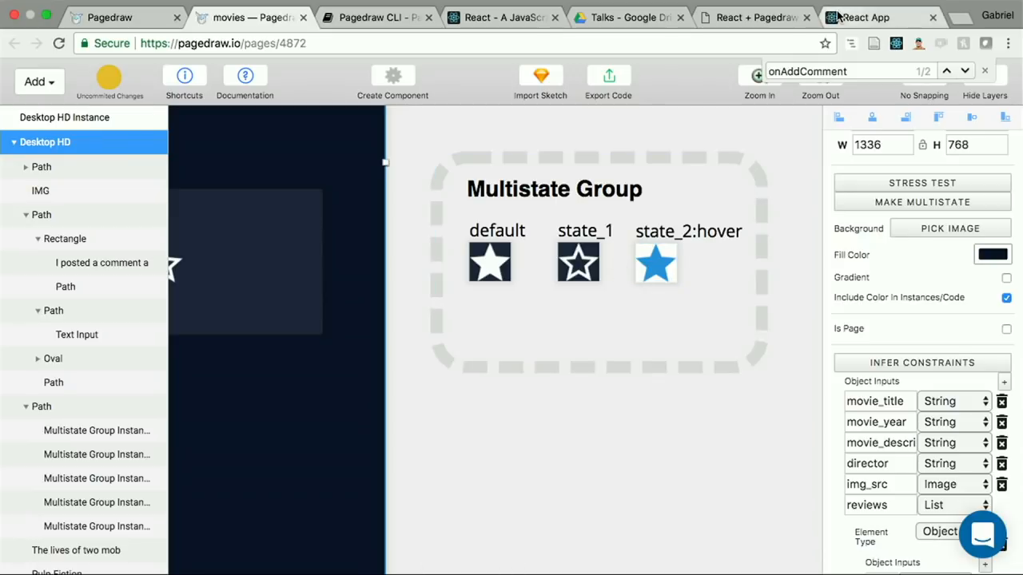
{"action": "left_click", "coordinate": [838, 16]}
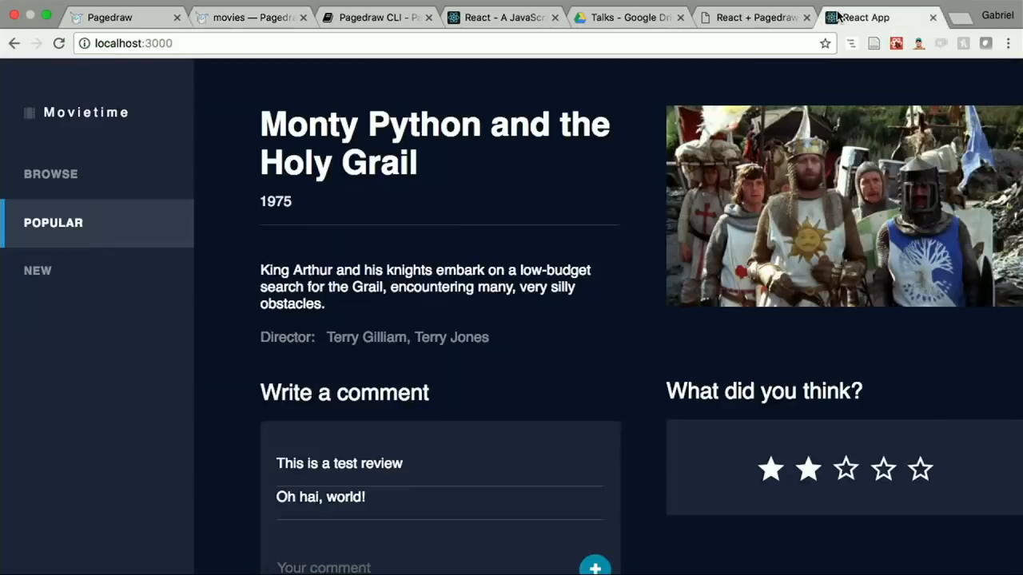
{"action": "left_click", "coordinate": [816, 470]}
Step: Switch to App.js in the Terminal and add rating: 3 after commentBeingTyped in the constructor's initial state
{"action": "key", "text": "ctrl+Left"}
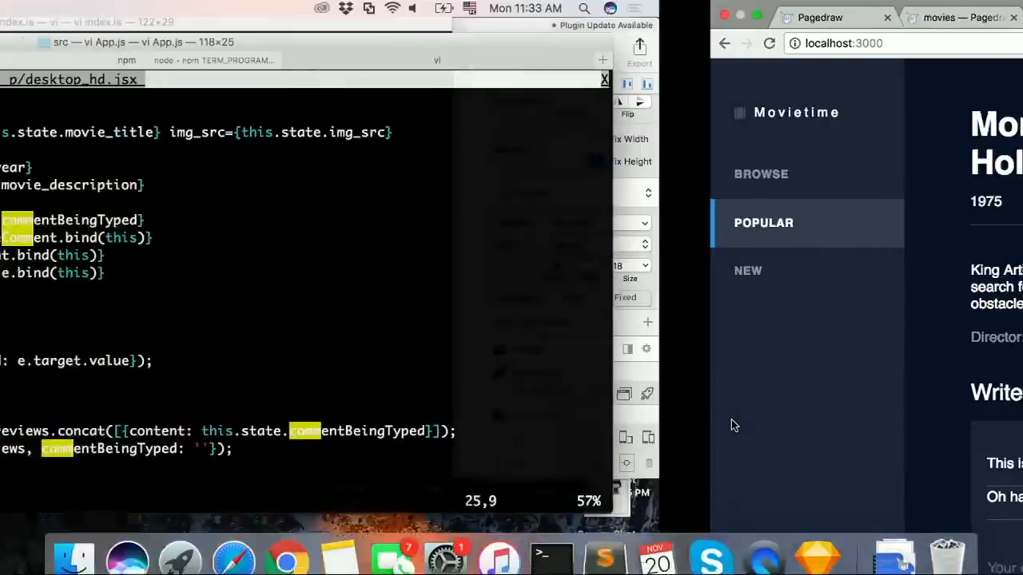
{"action": "left_click", "coordinate": [326, 257]}
{"action": "key", "text": "ctrl+u"}
{"action": "key", "text": "k"}
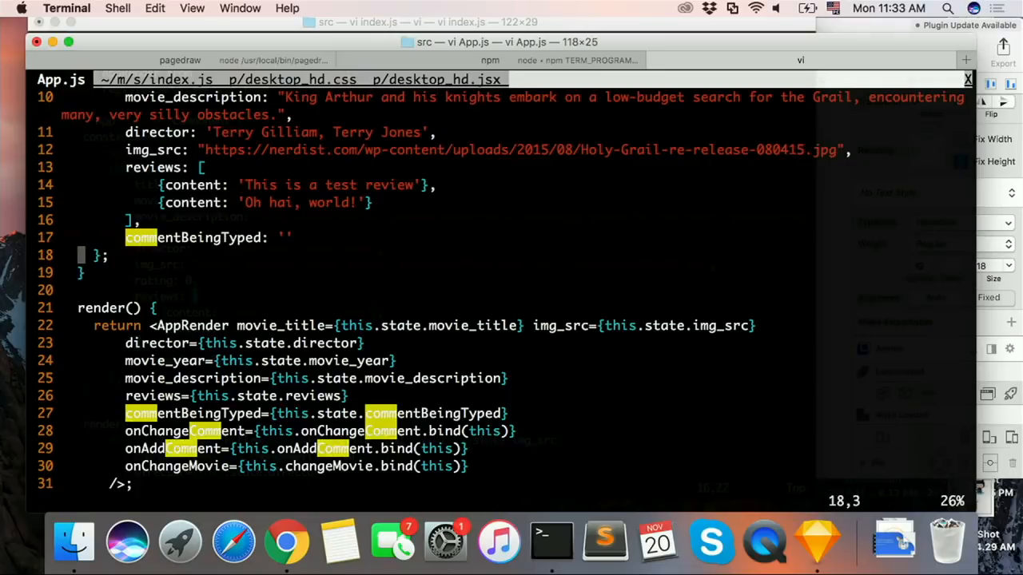
{"action": "key", "text": "ctrl+u"}
{"action": "key", "text": "j"}
{"action": "key", "text": "j"}
{"action": "key", "text": "j"}
{"action": "key", "text": "j"}
{"action": "key", "text": "j"}
{"action": "key", "text": "j"}
{"action": "key", "text": "j"}
{"action": "key", "text": "j"}
{"action": "key", "text": "j"}
{"action": "key", "text": "A"}
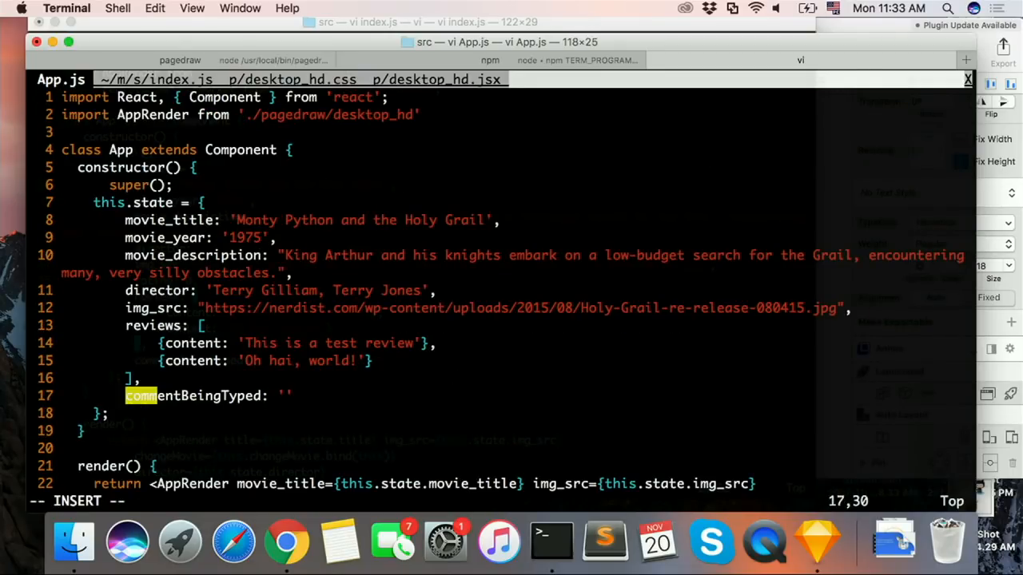
{"action": "key", "text": "Return"}
{"action": "type", "text": "rating: "}
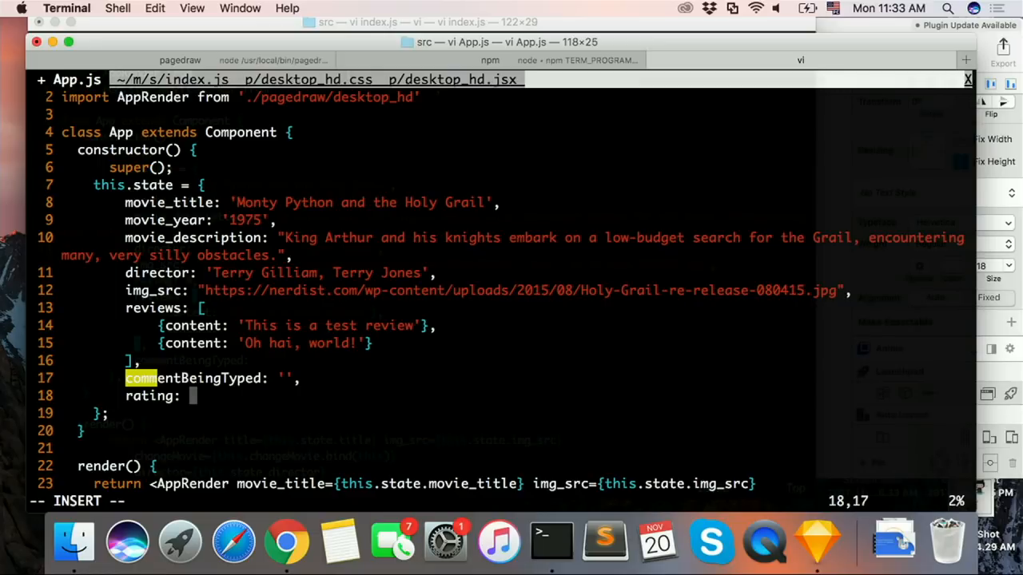
{"action": "type", "text": "3"}
{"action": "key", "text": "Escape"}
Step: Pass rating={this.state.rating} to AppRender after the onChangeMovie prop in render() and save App.js
{"action": "key", "text": "j"}
{"action": "key", "text": "j"}
{"action": "key", "text": "j"}
{"action": "key", "text": "j"}
{"action": "key", "text": "j"}
{"action": "key", "text": "j"}
{"action": "key", "text": "j"}
{"action": "key", "text": "j"}
{"action": "key", "text": "j"}
{"action": "key", "text": "j"}
{"action": "key", "text": "j"}
{"action": "key", "text": "j"}
{"action": "key", "text": "j"}
{"action": "key", "text": "j"}
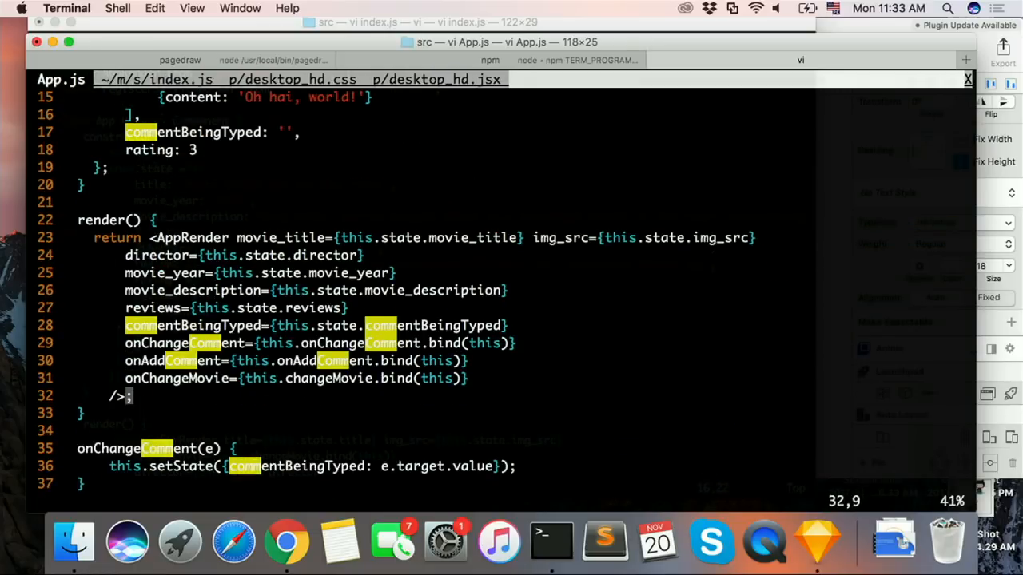
{"action": "type", "text": "Oratin"}
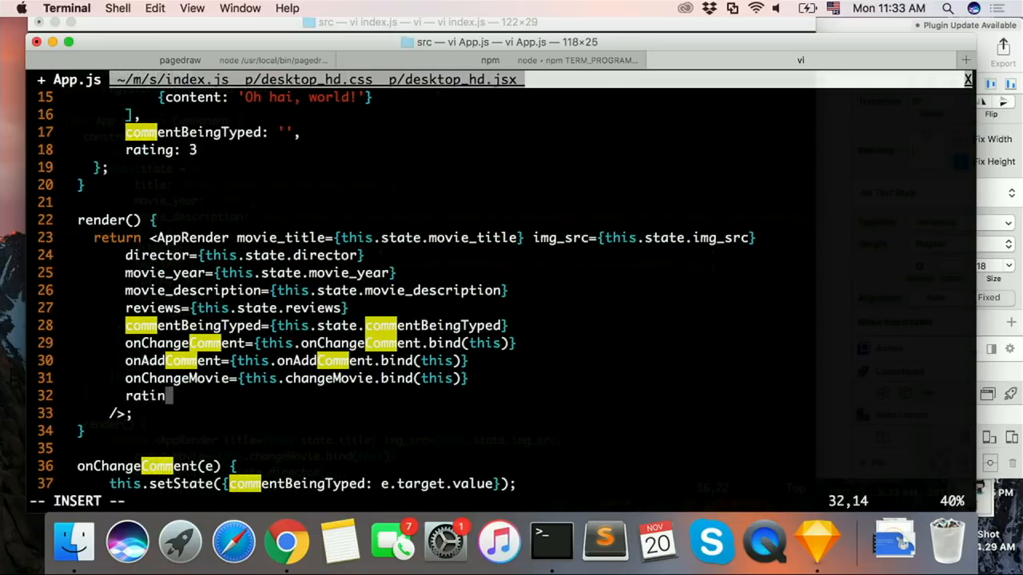
{"action": "type", "text": "g={"}
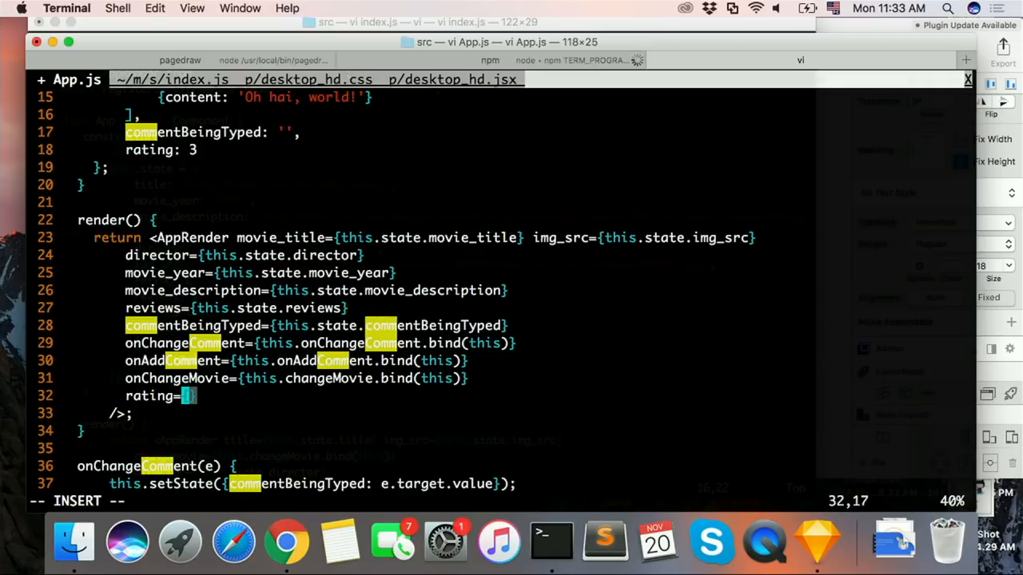
{"action": "type", "text": "this.state.rating"}
{"action": "key", "text": "Escape"}
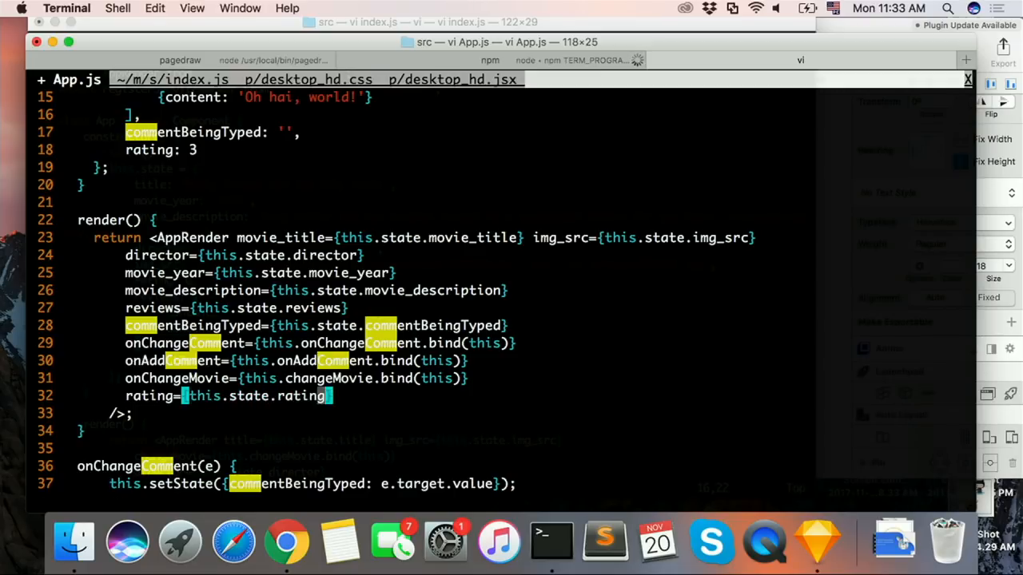
{"action": "type", "text": ":w"}
{"action": "key", "text": "Return"}
{"action": "key", "text": "j"}
{"action": "key", "text": "j"}
{"action": "key", "text": "j"}
{"action": "key", "text": "j"}
{"action": "key", "text": "j"}
{"action": "key", "text": "j"}
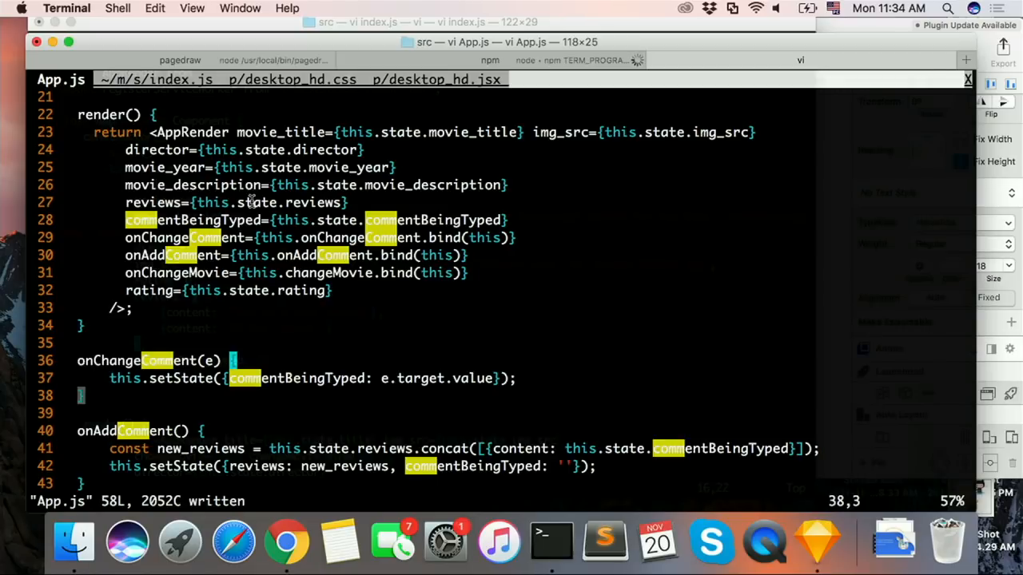
Step: Return to the Pagedraw movies page in Chrome and make the first rating star's State prop dynamic
{"action": "key", "text": "ctrl+Right"}
{"action": "left_click", "coordinate": [202, 16]}
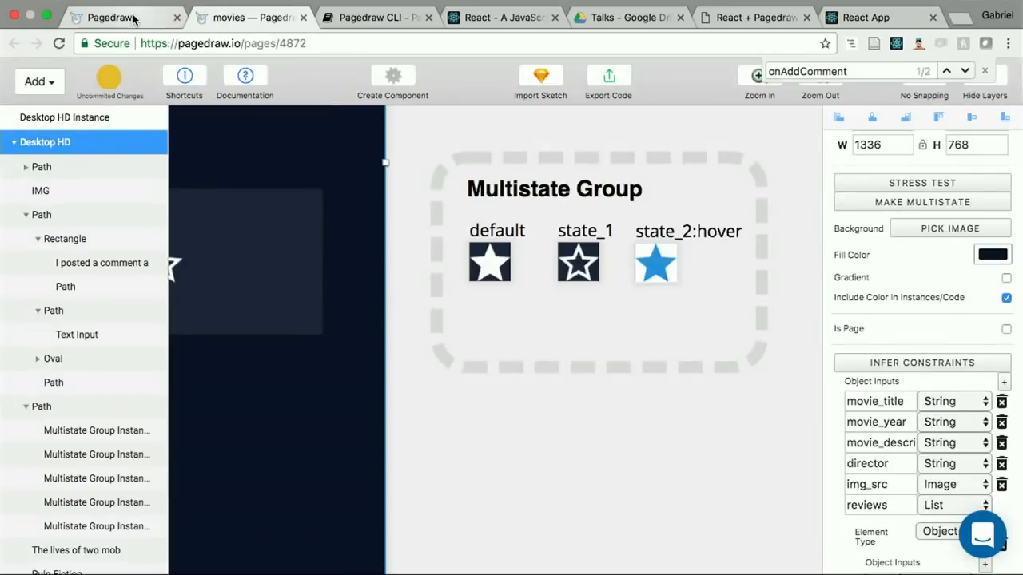
{"action": "left_click", "coordinate": [132, 17]}
{"action": "left_click", "coordinate": [232, 16]}
{"action": "scroll", "coordinate": [316, 280], "scroll_direction": "left", "scroll_amount": 5}
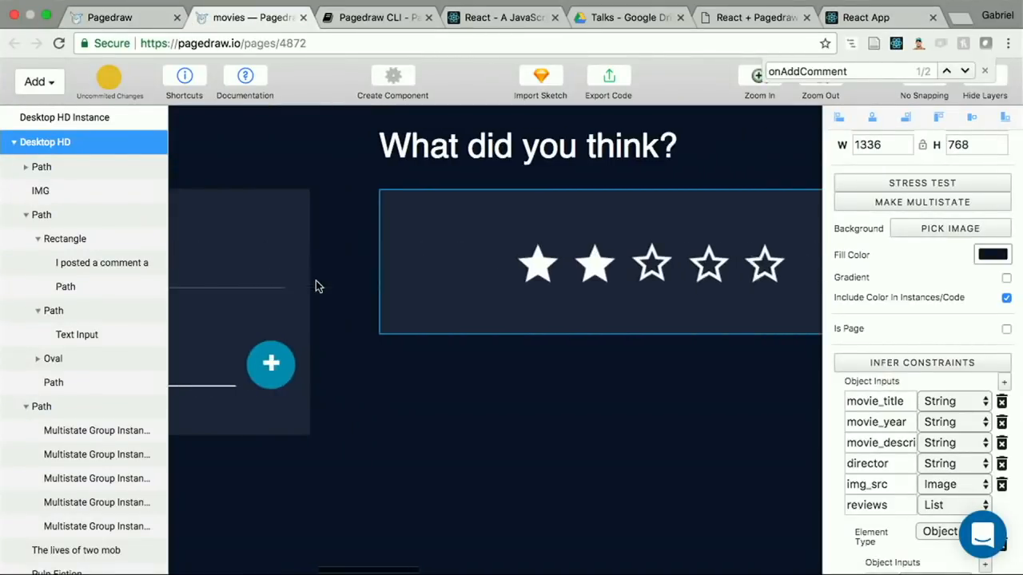
{"action": "scroll", "coordinate": [368, 279], "scroll_direction": "right", "scroll_amount": 3}
{"action": "left_click", "coordinate": [449, 270]}
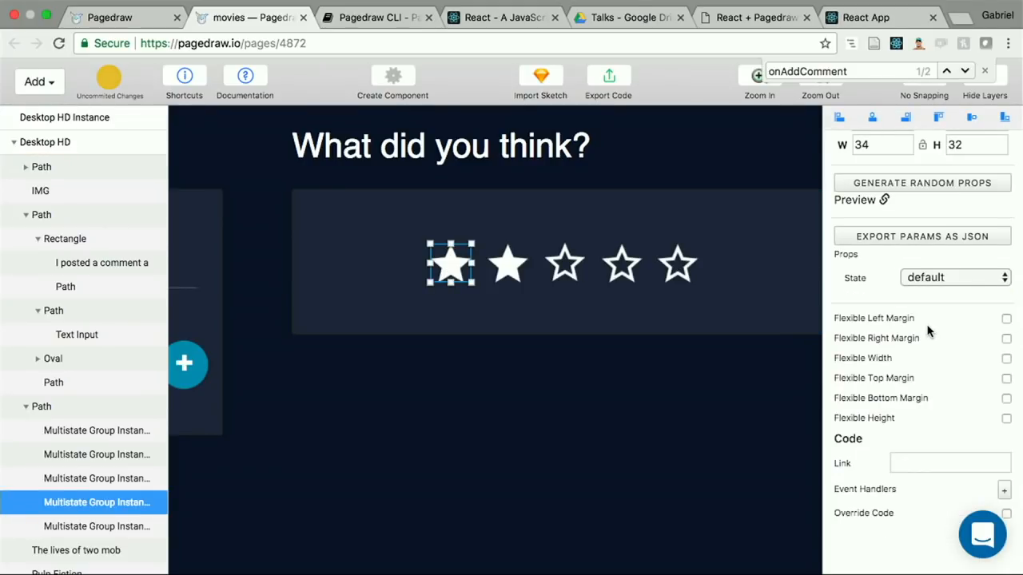
{"action": "scroll", "coordinate": [927, 331], "scroll_direction": "up", "scroll_amount": 2}
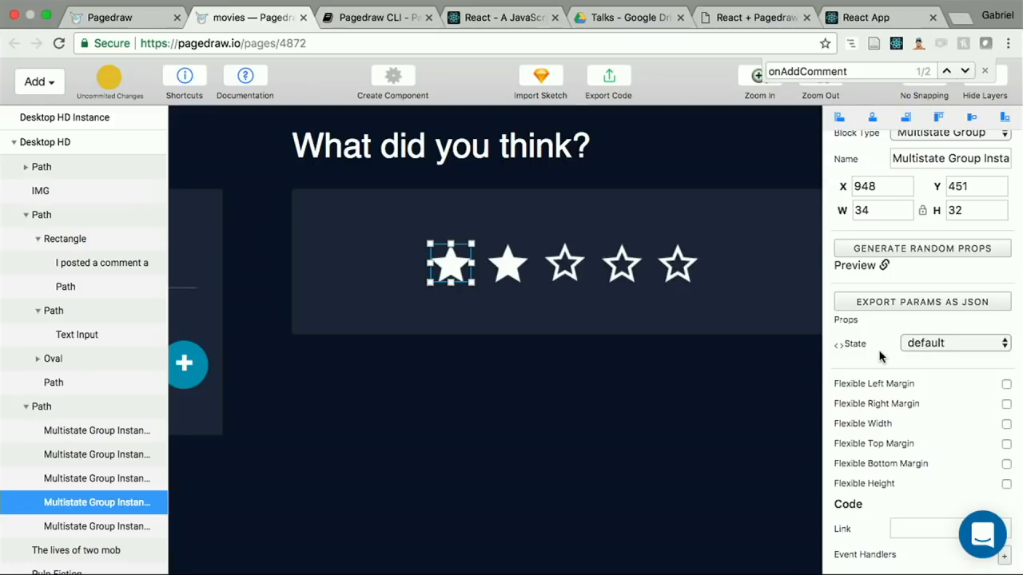
{"action": "left_click", "coordinate": [898, 342]}
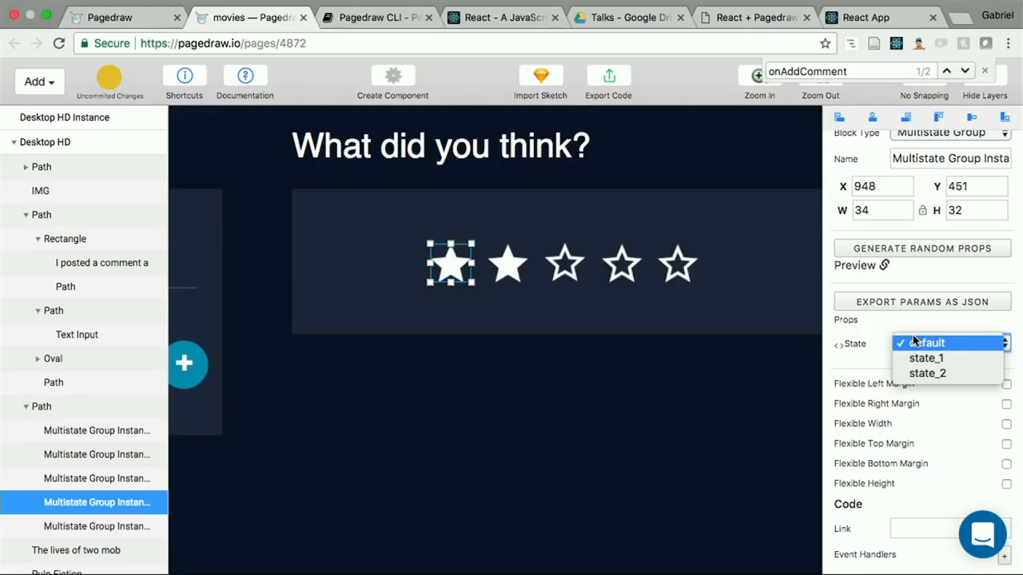
{"action": "left_click", "coordinate": [863, 354]}
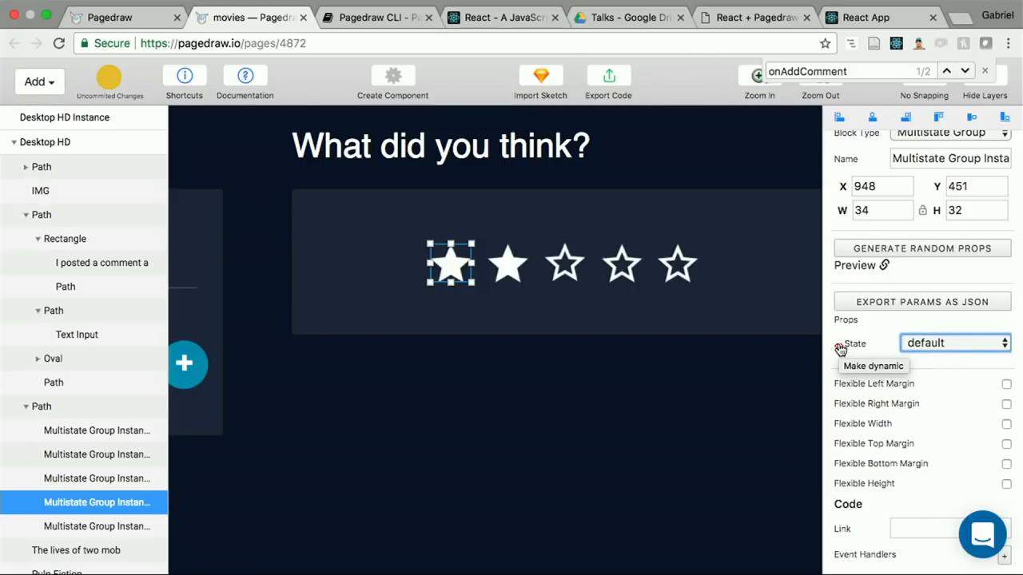
{"action": "left_click", "coordinate": [838, 349]}
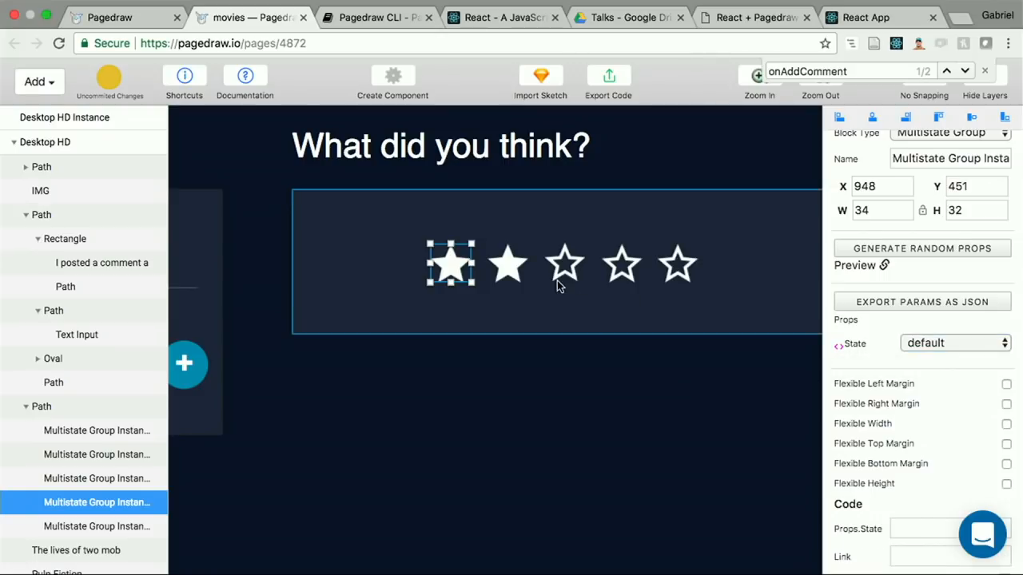
Step: Make the State prop dynamic for the second, third, fourth and fifth rating stars
{"action": "left_click", "coordinate": [518, 270]}
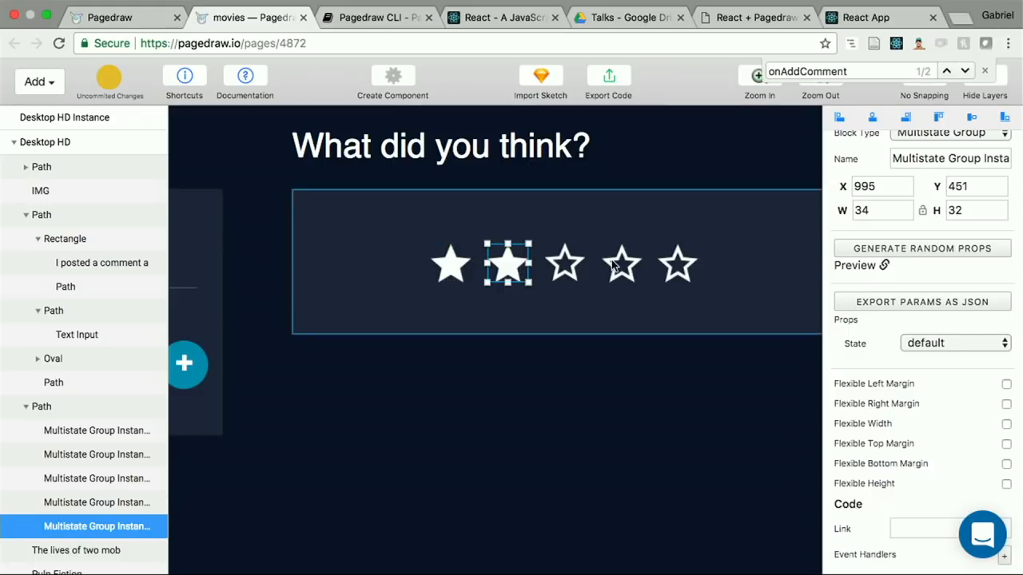
{"action": "left_click", "coordinate": [840, 347]}
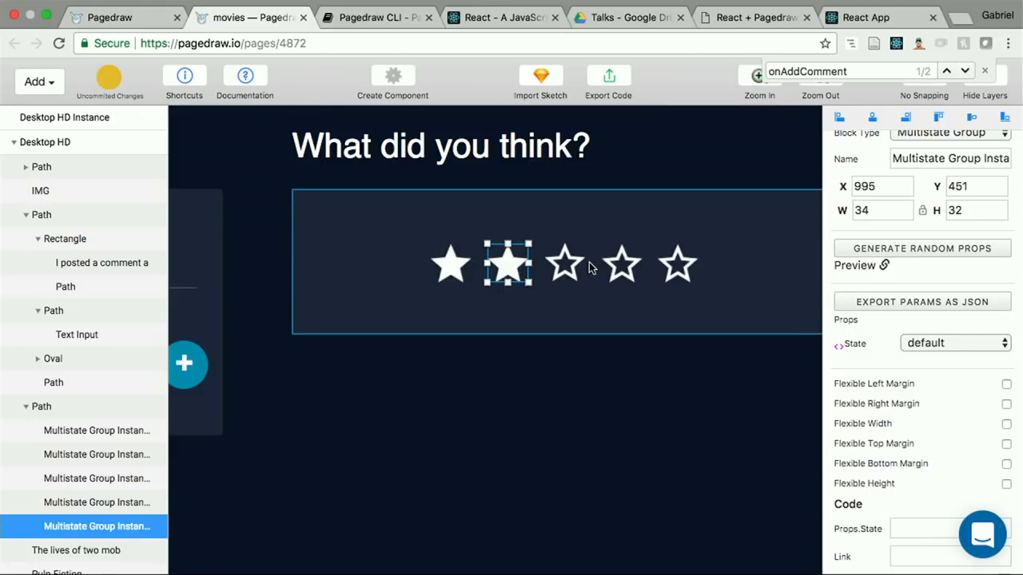
{"action": "left_click", "coordinate": [565, 264]}
{"action": "left_click", "coordinate": [840, 347]}
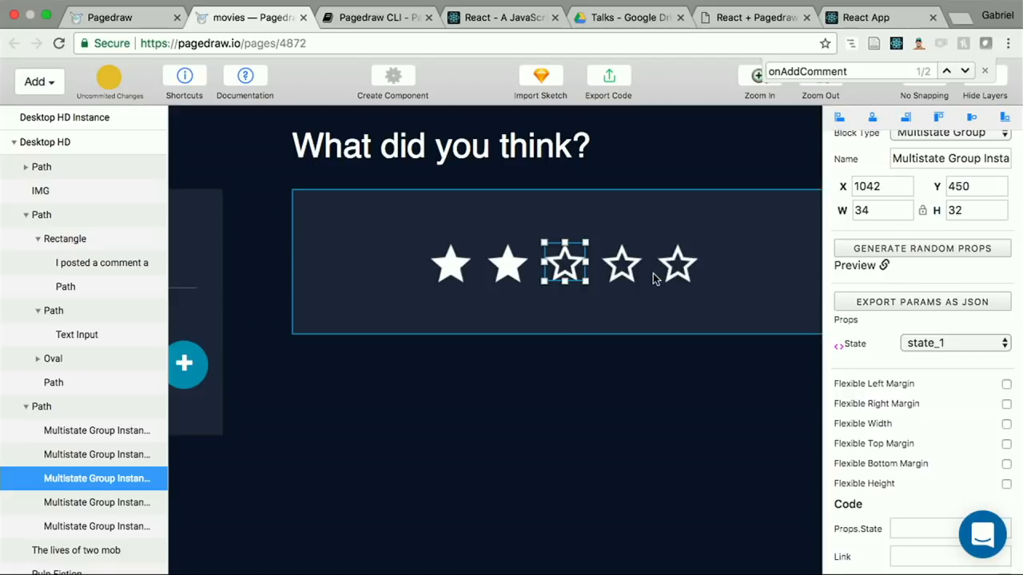
{"action": "left_click", "coordinate": [627, 268]}
{"action": "left_click", "coordinate": [840, 347]}
{"action": "left_click", "coordinate": [679, 266]}
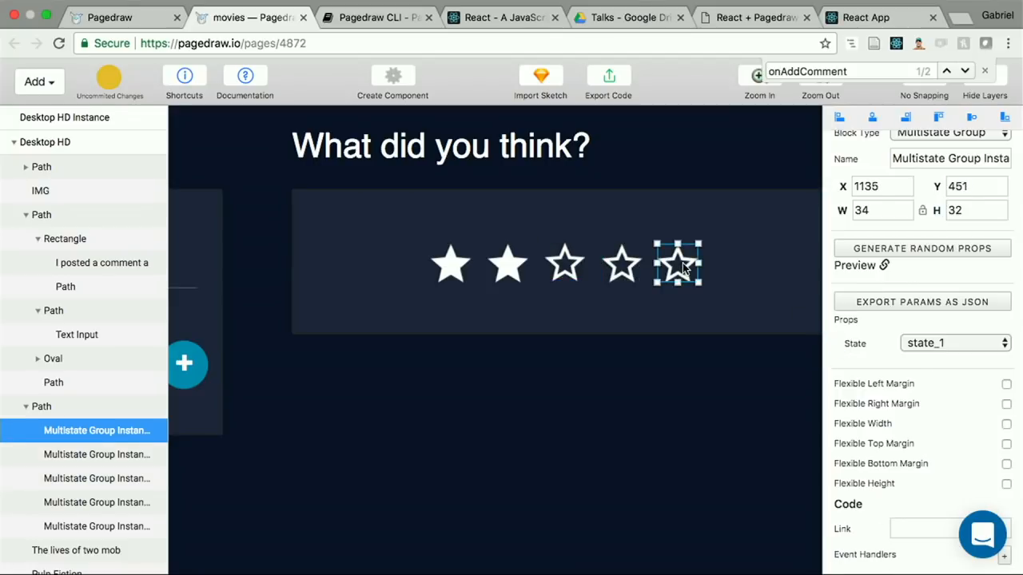
{"action": "left_click", "coordinate": [840, 347]}
Step: In the code settings, check which Props.State field belongs to which rating star and review the Multistate Group's state names
{"action": "scroll", "coordinate": [929, 359], "scroll_direction": "up", "scroll_amount": 2}
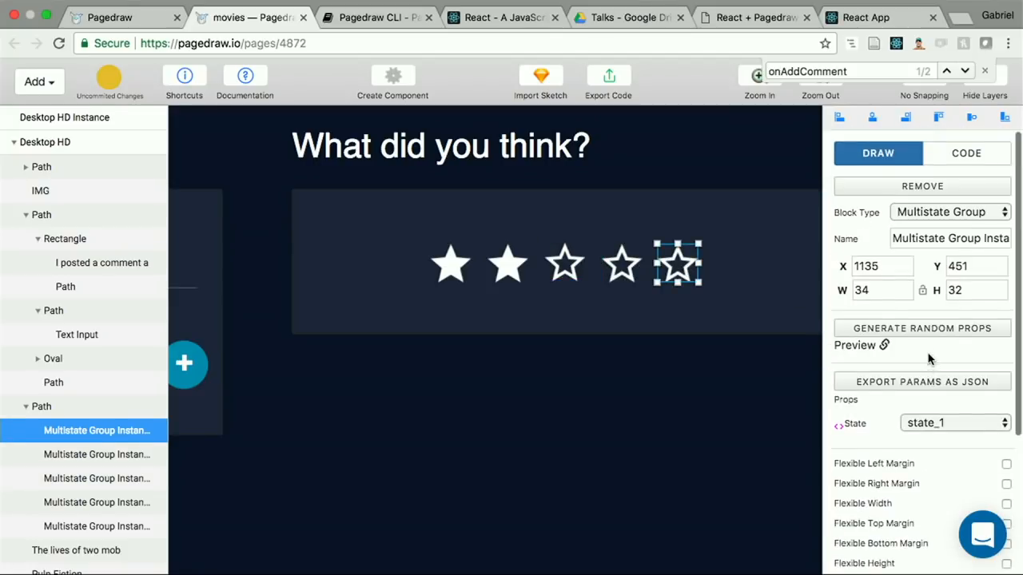
{"action": "left_click", "coordinate": [978, 160]}
{"action": "scroll", "coordinate": [875, 339], "scroll_direction": "down", "scroll_amount": 5}
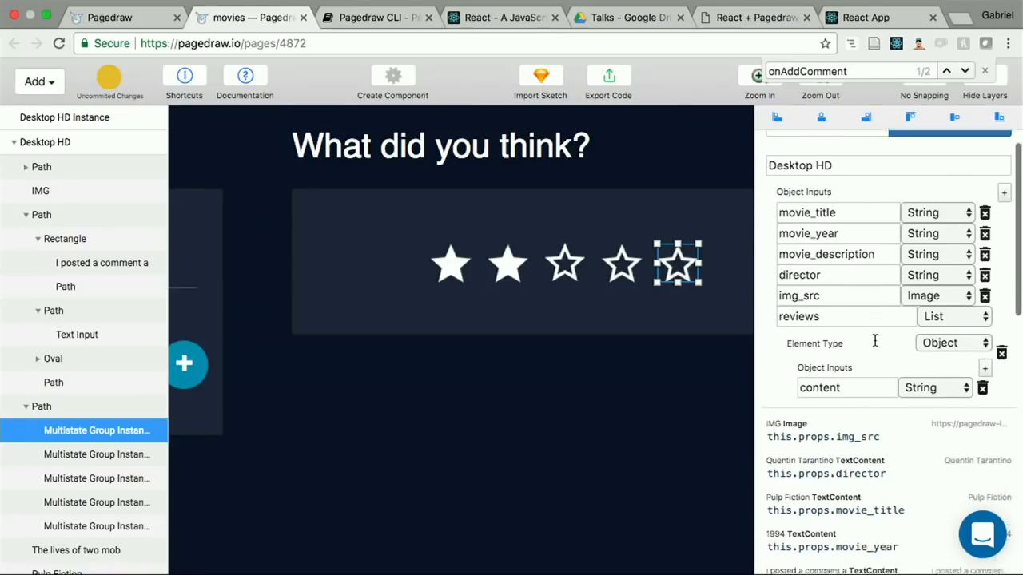
{"action": "scroll", "coordinate": [875, 345], "scroll_direction": "down", "scroll_amount": 6}
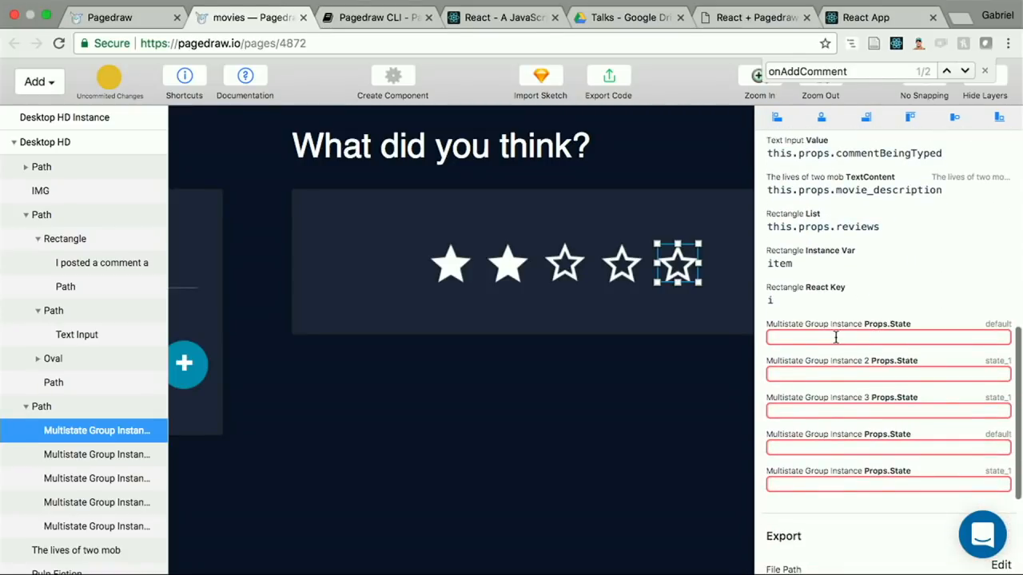
{"action": "left_click", "coordinate": [817, 333]}
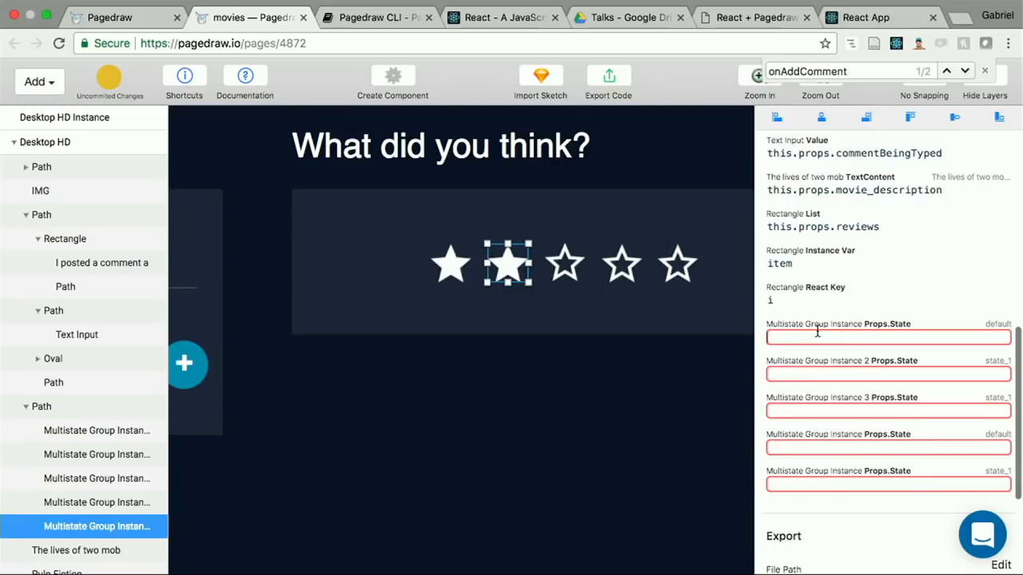
{"action": "left_click", "coordinate": [791, 377]}
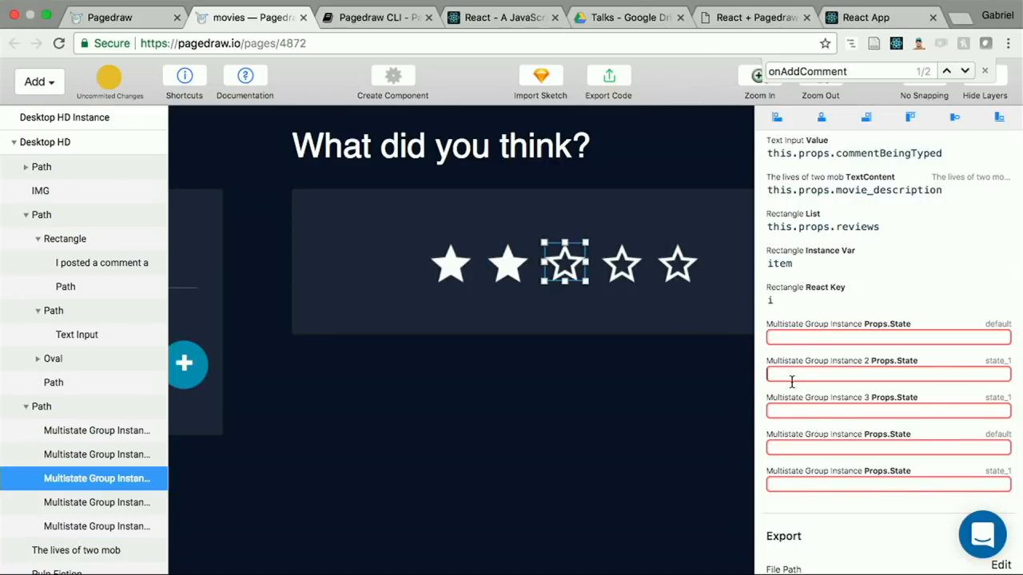
{"action": "left_click", "coordinate": [787, 413]}
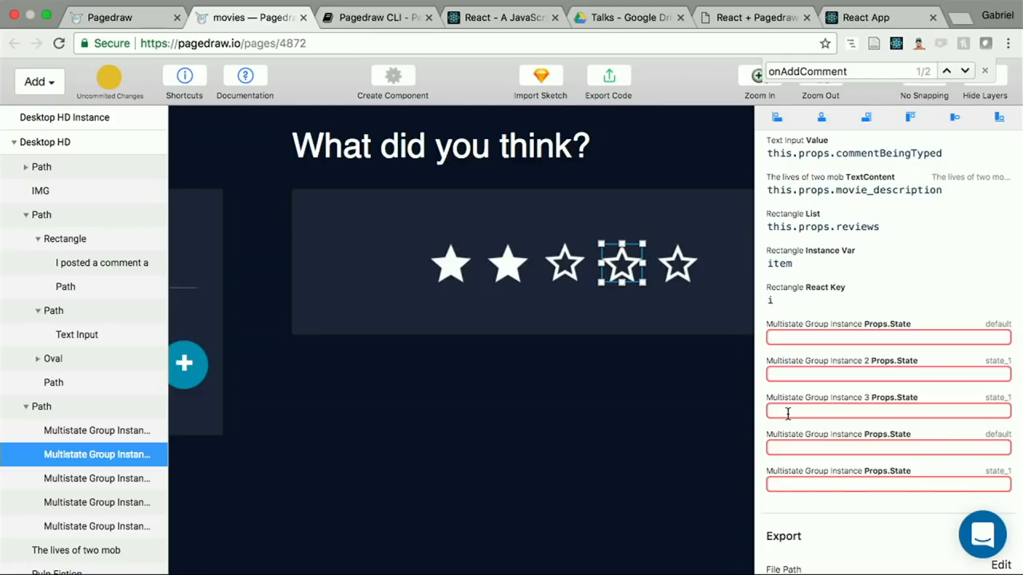
{"action": "scroll", "coordinate": [596, 338], "scroll_direction": "right", "scroll_amount": 10}
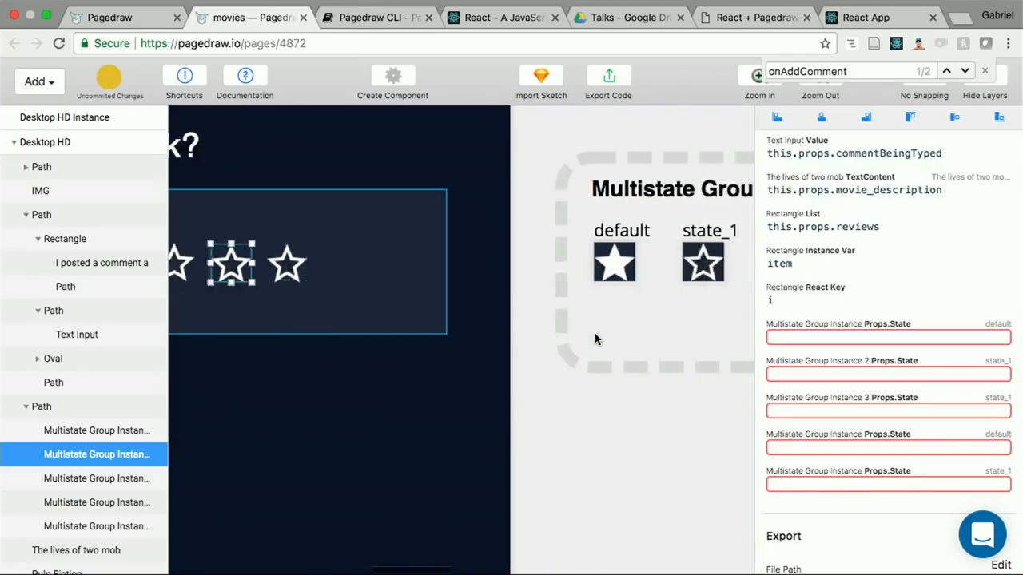
{"action": "scroll", "coordinate": [594, 339], "scroll_direction": "right", "scroll_amount": 3}
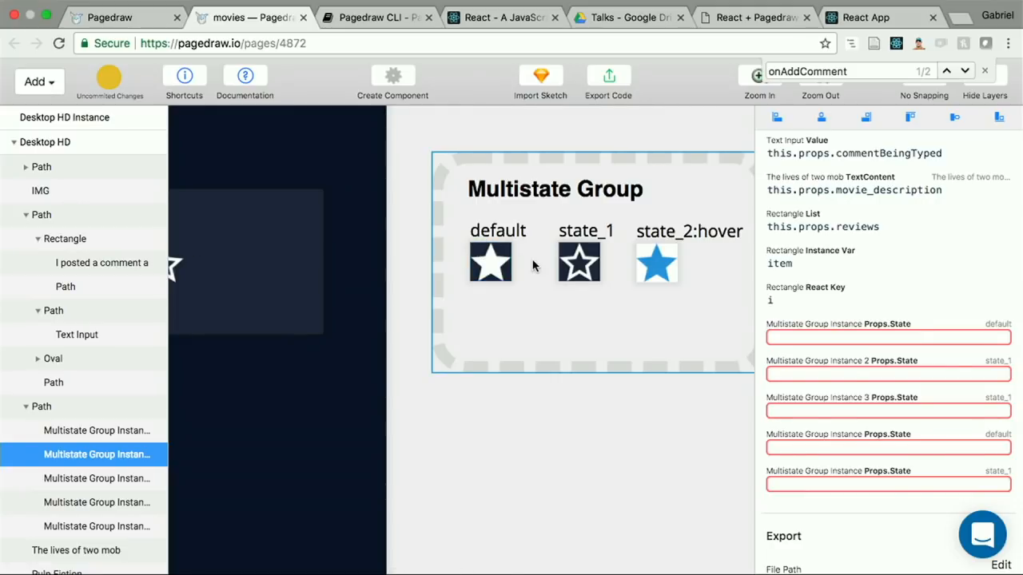
{"action": "scroll", "coordinate": [447, 291], "scroll_direction": "left", "scroll_amount": 8}
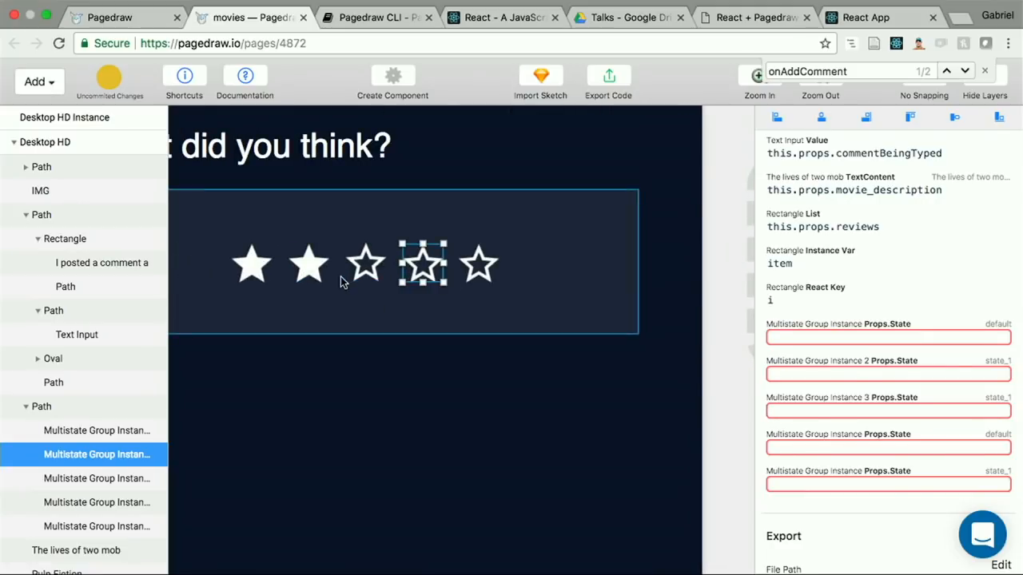
{"action": "left_click", "coordinate": [348, 277]}
{"action": "left_click", "coordinate": [266, 265]}
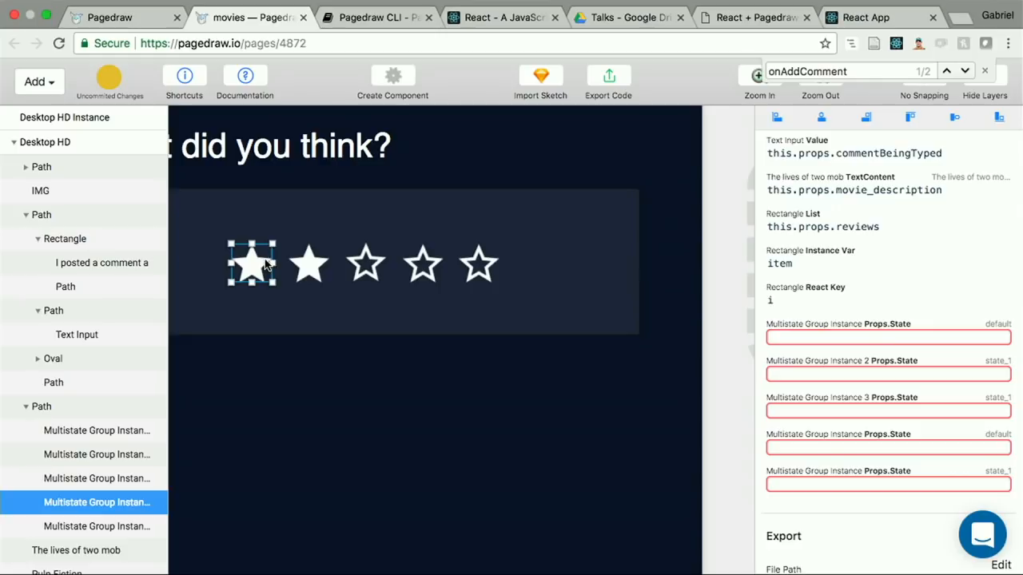
{"action": "left_click", "coordinate": [853, 337]}
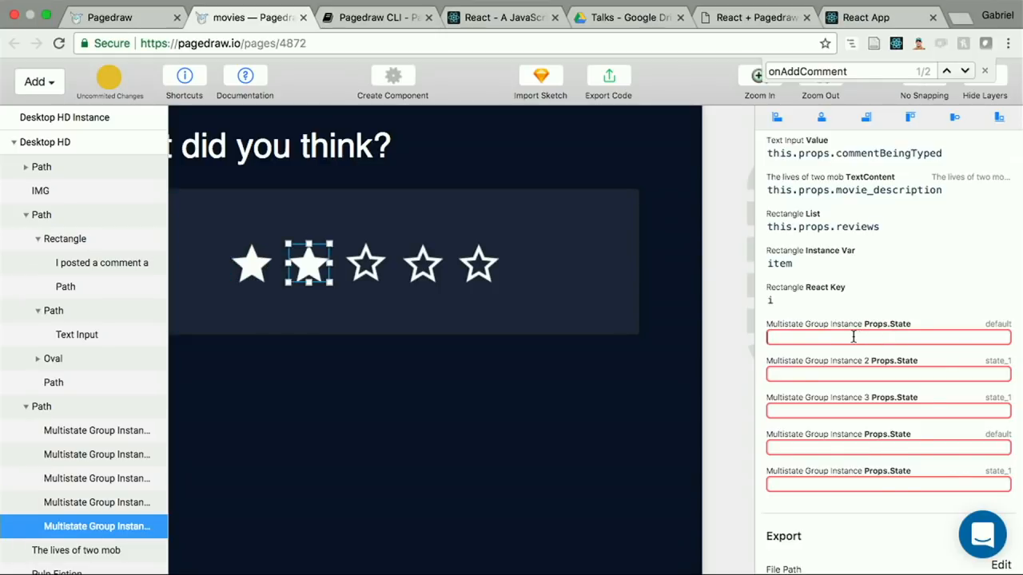
{"action": "left_click", "coordinate": [823, 371]}
{"action": "left_click", "coordinate": [802, 410]}
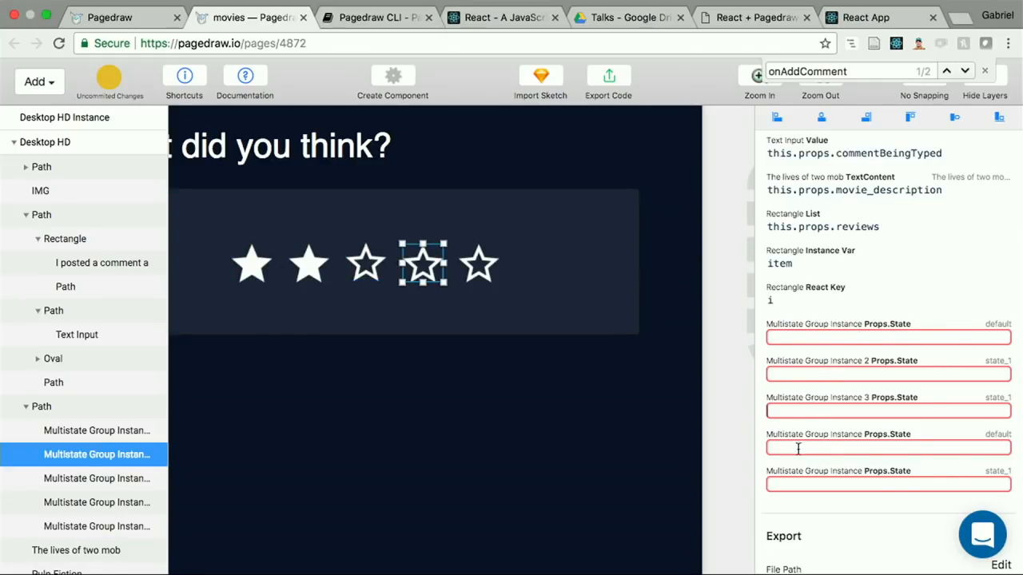
Step: Set the first rating star's Props.State to this.props.rating > 0 ? 'state_1' : 'default' and copy the expression
{"action": "left_click", "coordinate": [797, 449]}
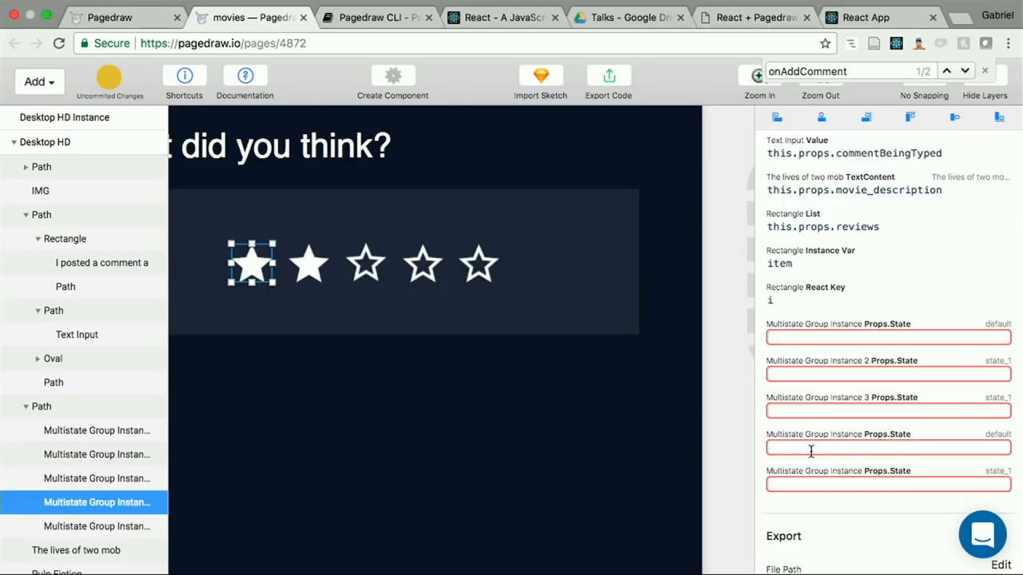
{"action": "type", "text": "this.prop"}
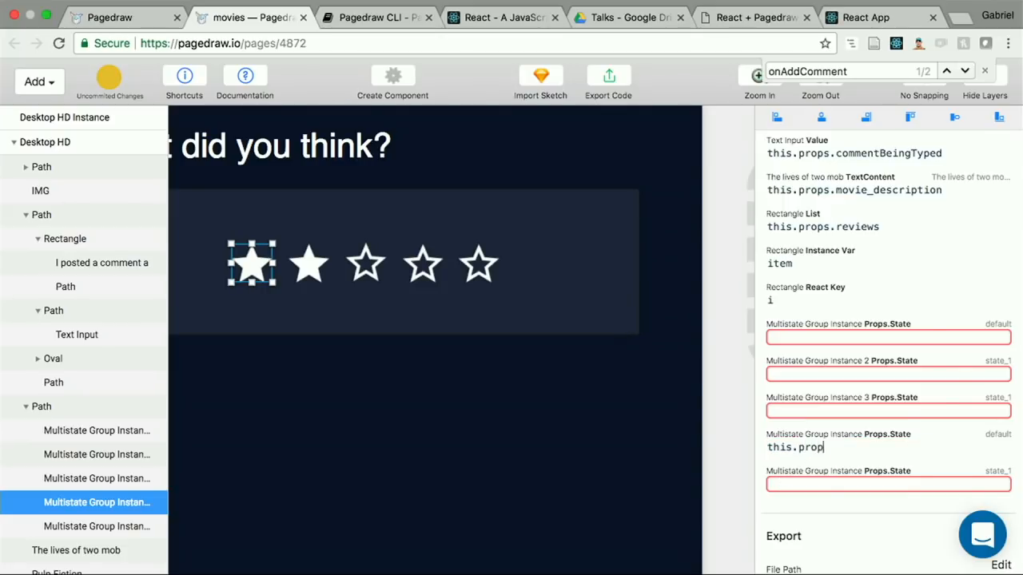
{"action": "type", "text": "s.rating"}
{"action": "type", "text": "> 0 ? 'state_1'"}
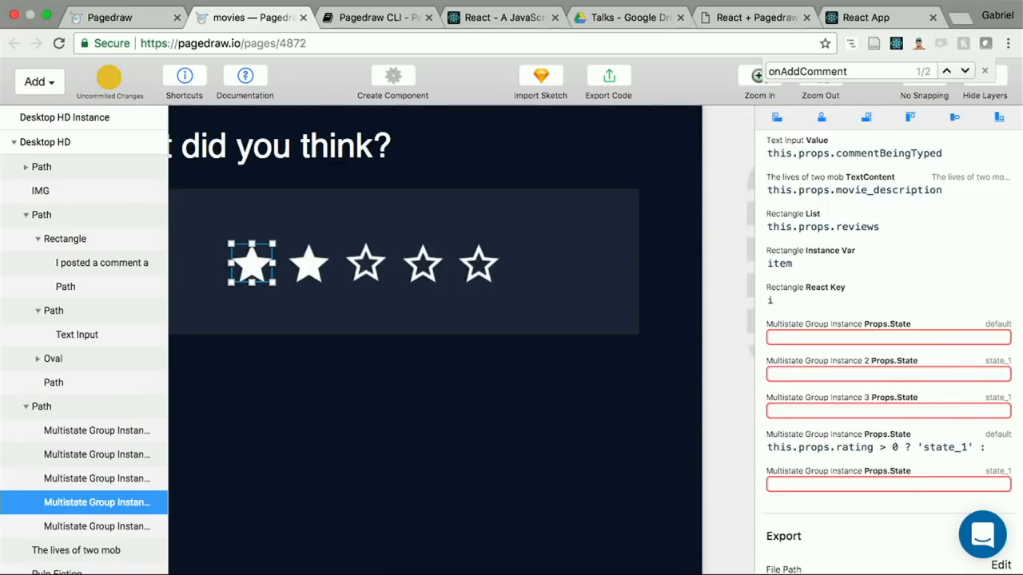
{"action": "type", "text": " : 'defa"}
{"action": "key", "text": "BackSpace"}
{"action": "key", "text": "BackSpace"}
{"action": "key", "text": "BackSpace"}
{"action": "key", "text": "BackSpace"}
{"action": "type", "text": "'default'"}
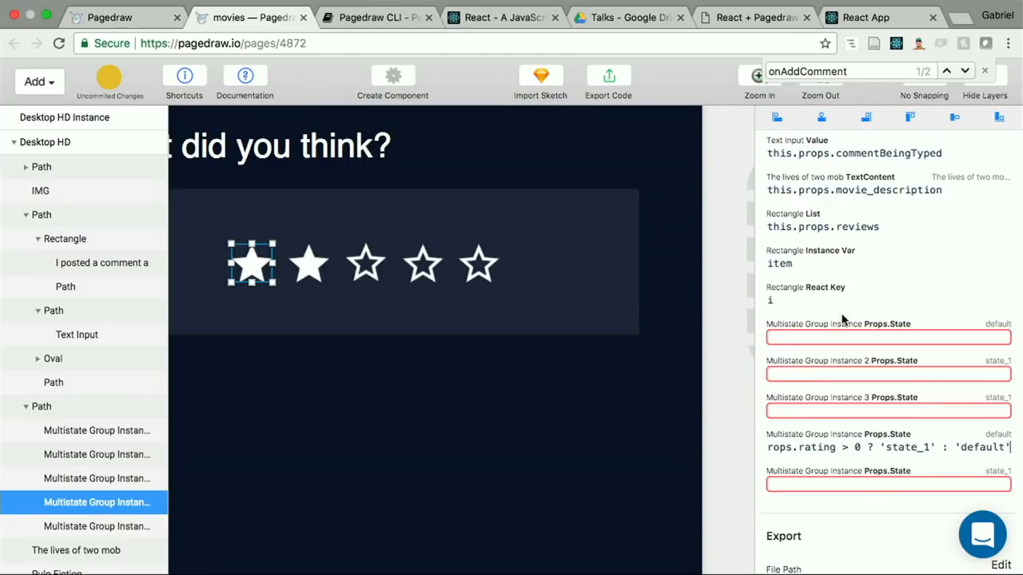
{"action": "triple_click", "coordinate": [885, 450]}
{"action": "key", "text": "super+c"}
Step: Paste the copied expression into Props.State of the fourth and third stars, with rating thresholds > 3 and > 2 respectively
{"action": "left_click", "coordinate": [885, 412]}
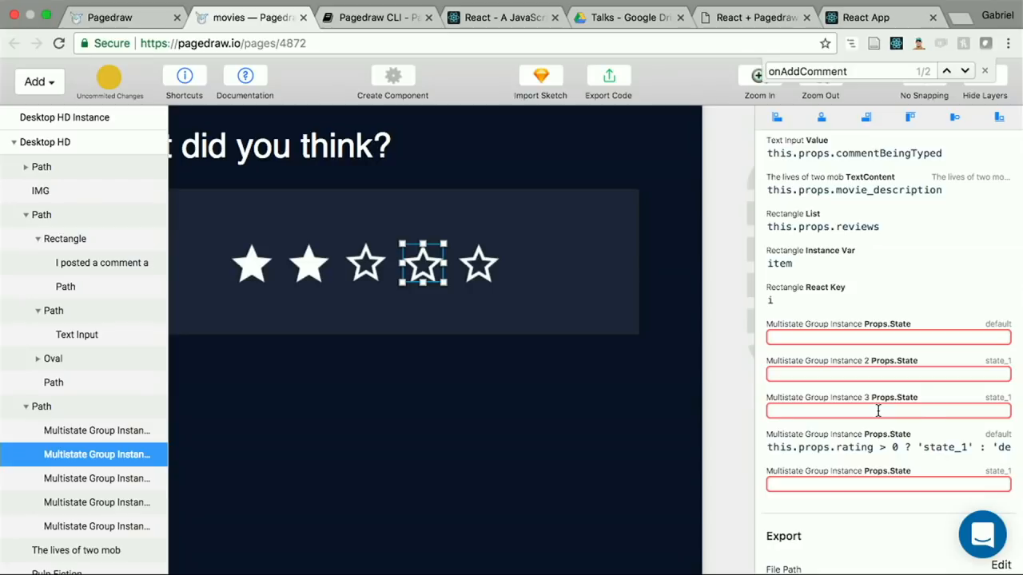
{"action": "key", "text": "super+v"}
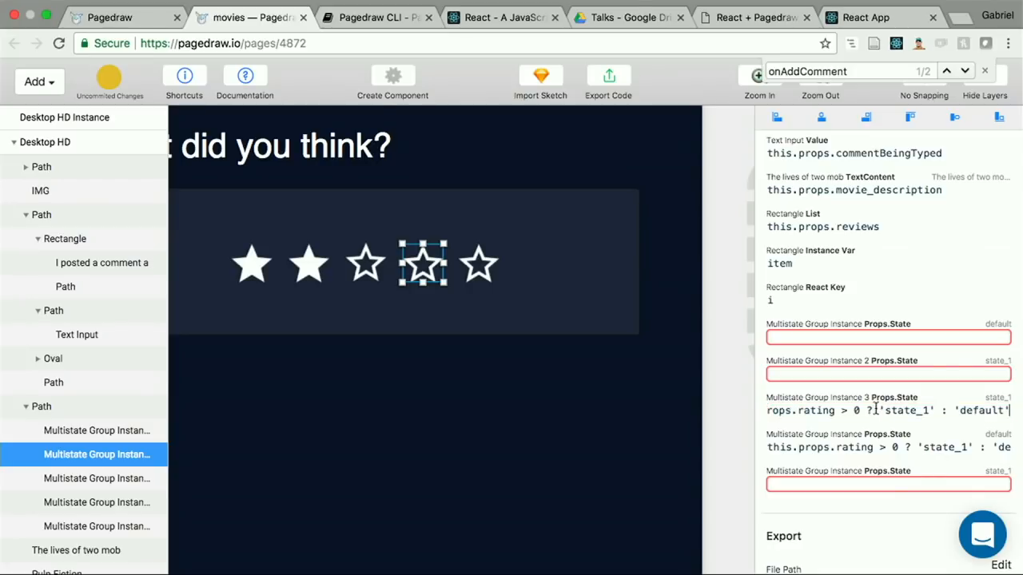
{"action": "left_click", "coordinate": [860, 410]}
{"action": "key", "text": "BackSpace"}
{"action": "type", "text": "3"}
{"action": "left_click", "coordinate": [872, 374]}
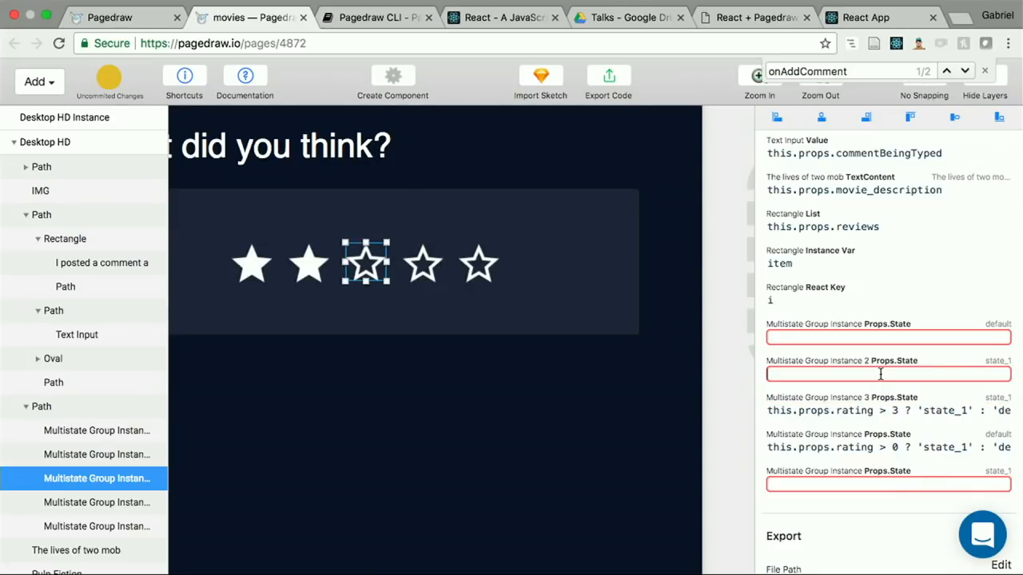
{"action": "key", "text": "super+v"}
{"action": "left_click", "coordinate": [862, 374]}
{"action": "key", "text": "BackSpace"}
{"action": "type", "text": "2"}
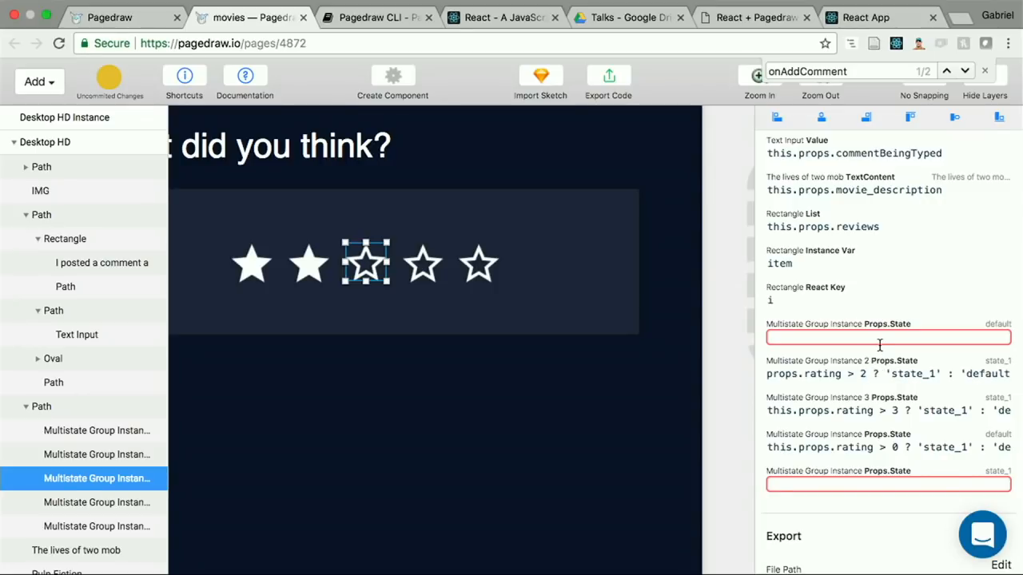
Step: Set the second star's Props.State to this.props.rating > 1 ? 'state_1' : 'default'
{"action": "left_click", "coordinate": [879, 345]}
{"action": "key", "text": "super+v"}
{"action": "left_click", "coordinate": [861, 337]}
{"action": "key", "text": "BackSpace"}
{"action": "type", "text": "1"}
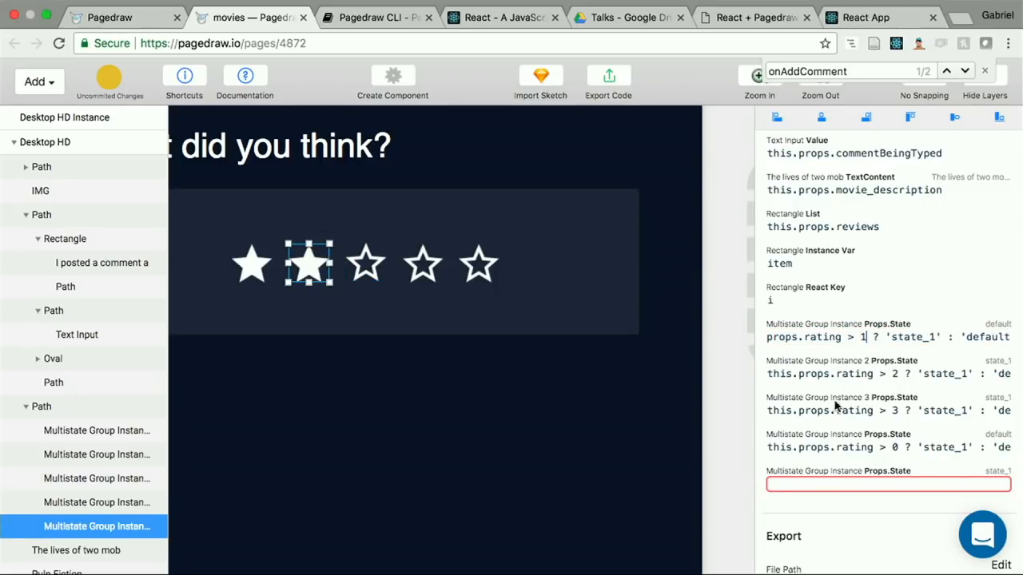
Step: Set the fifth star's Props.State to this.props.rating > 4 ? 'state_1' : 'default'
{"action": "left_click", "coordinate": [831, 483]}
{"action": "key", "text": "super+v"}
{"action": "left_click", "coordinate": [857, 484]}
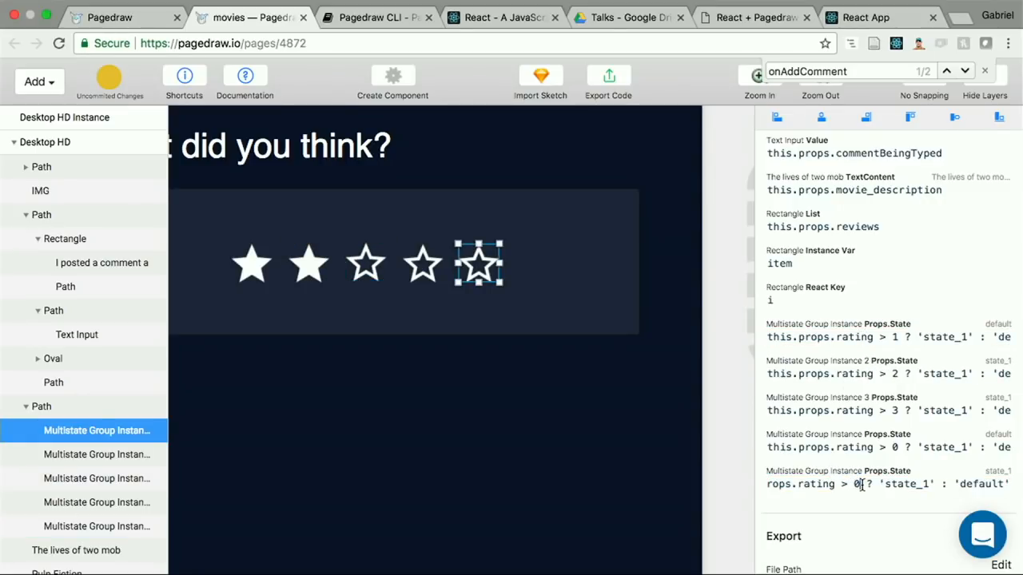
{"action": "key", "text": "BackSpace"}
{"action": "type", "text": "4"}
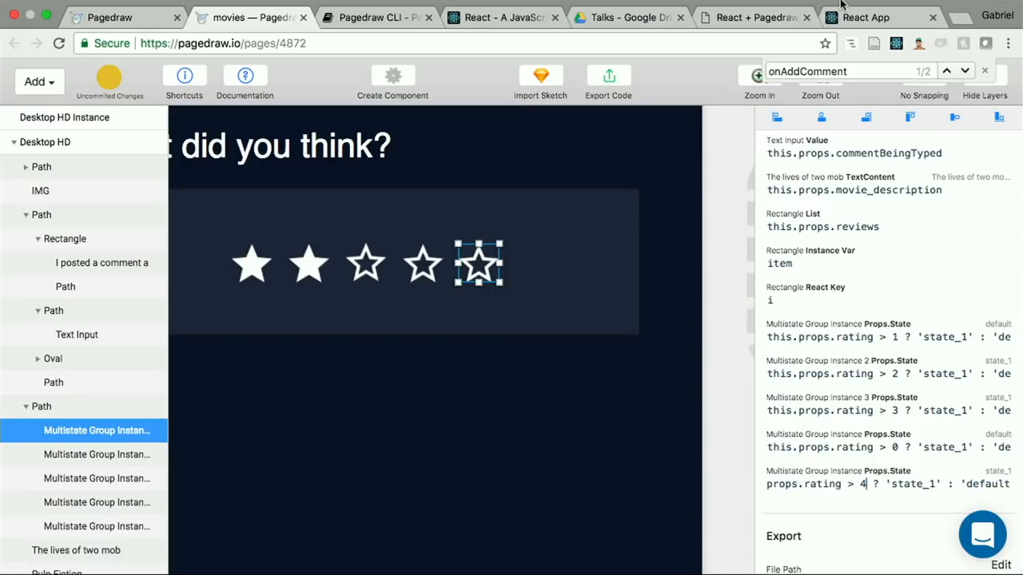
Step: Check the rating stars in the running React app at localhost:3000 and return to the Pagedraw movies page
{"action": "double_click", "coordinate": [946, 338]}
{"action": "left_click", "coordinate": [1000, 342]}
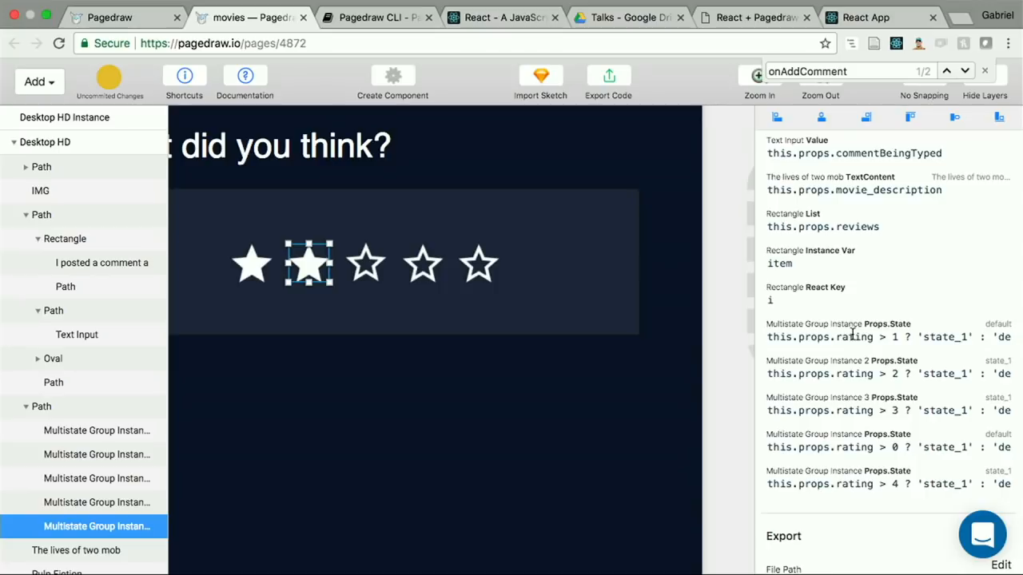
{"action": "left_click", "coordinate": [860, 17]}
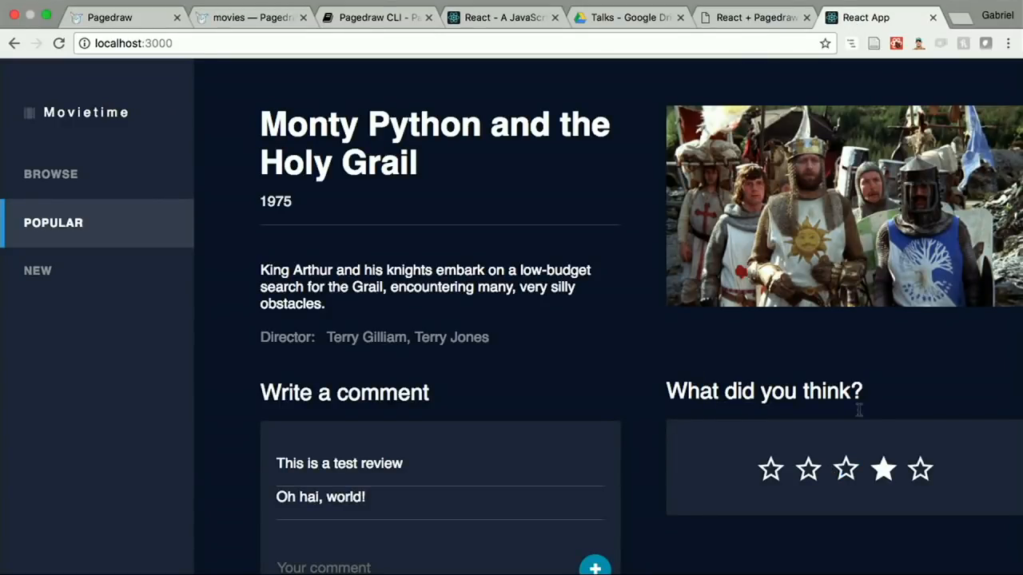
{"action": "left_click", "coordinate": [780, 17]}
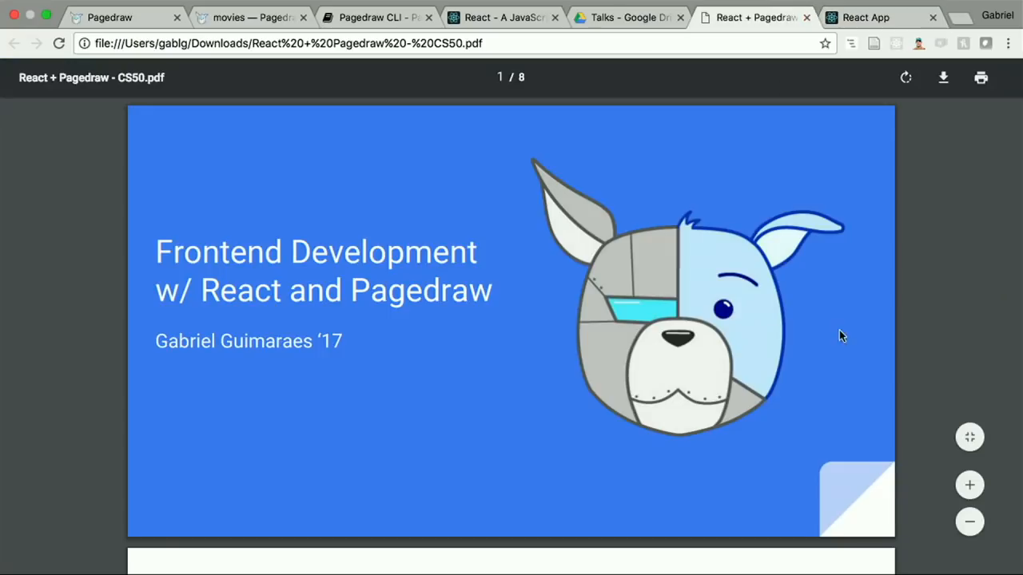
{"action": "left_click", "coordinate": [502, 17]}
{"action": "left_click", "coordinate": [380, 17]}
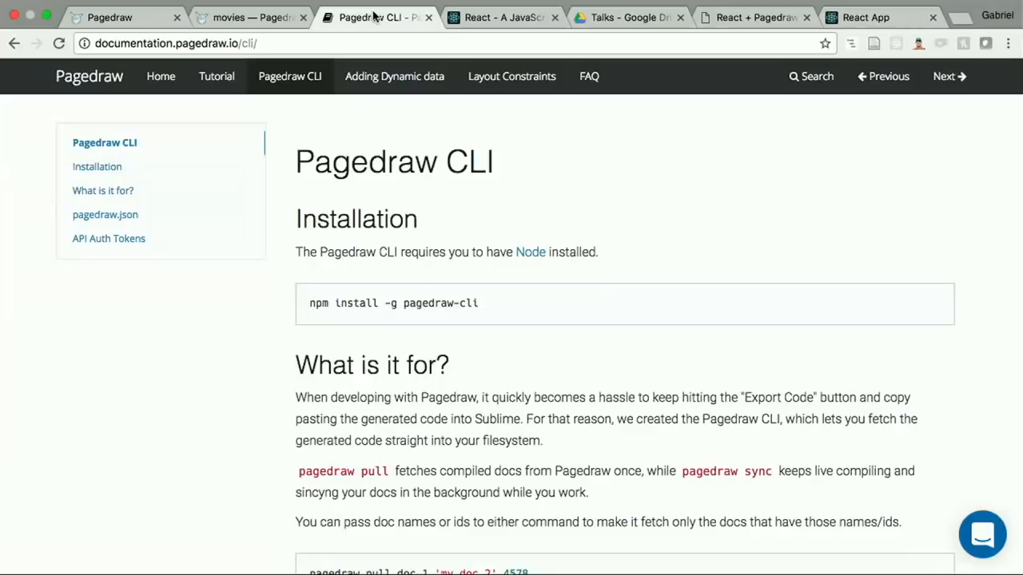
{"action": "left_click", "coordinate": [277, 19]}
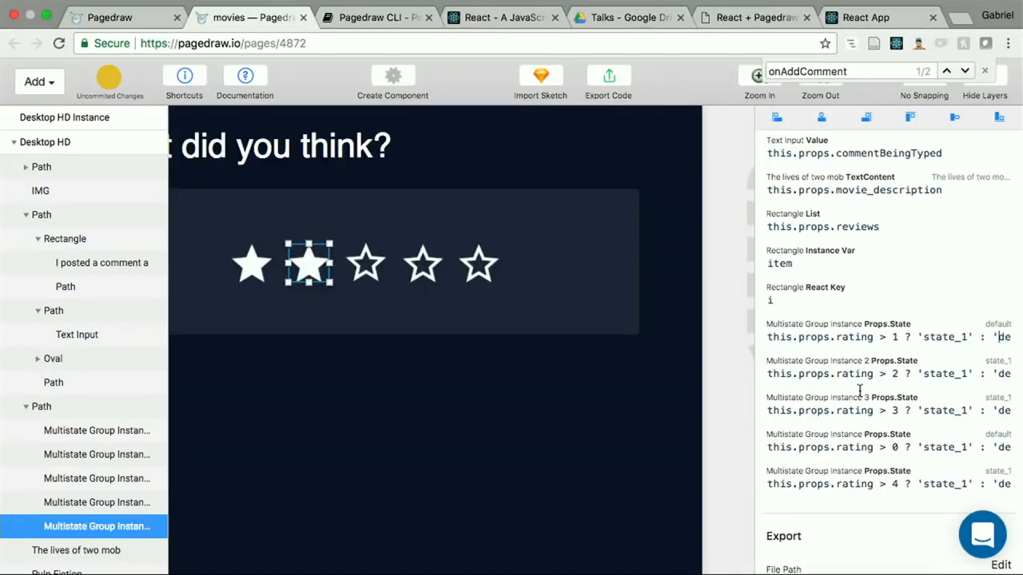
Step: Swap the two state names in the second star's Props.State so it reads this.props.rating > 1 ? 'default' : 'state_1'
{"action": "scroll", "coordinate": [849, 337], "scroll_direction": "right", "scroll_amount": 1}
{"action": "scroll", "coordinate": [848, 337], "scroll_direction": "right", "scroll_amount": 1}
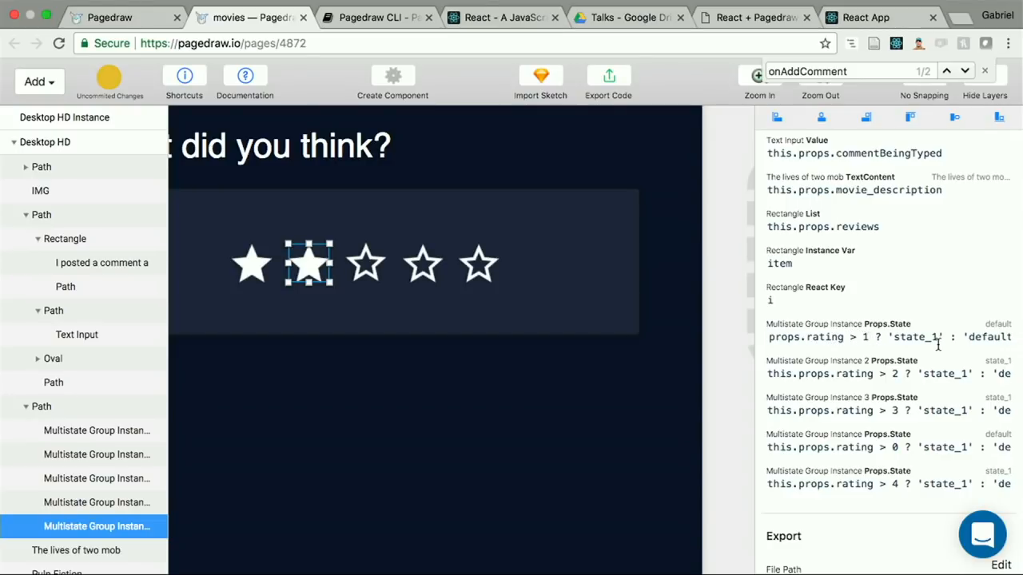
{"action": "scroll", "coordinate": [937, 337], "scroll_direction": "right", "scroll_amount": 1}
{"action": "scroll", "coordinate": [495, 371], "scroll_direction": "right", "scroll_amount": 5}
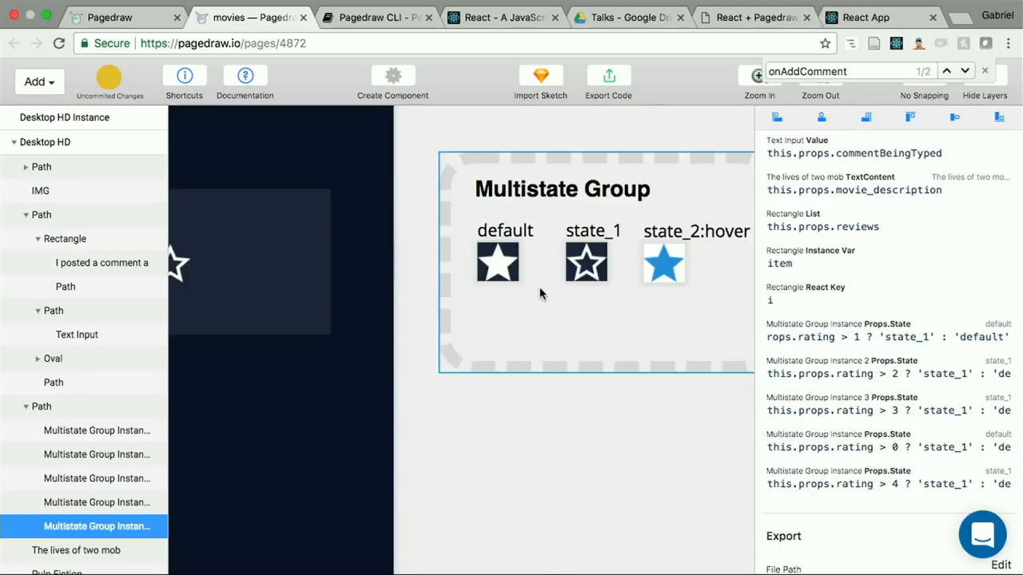
{"action": "scroll", "coordinate": [540, 293], "scroll_direction": "left", "scroll_amount": 4}
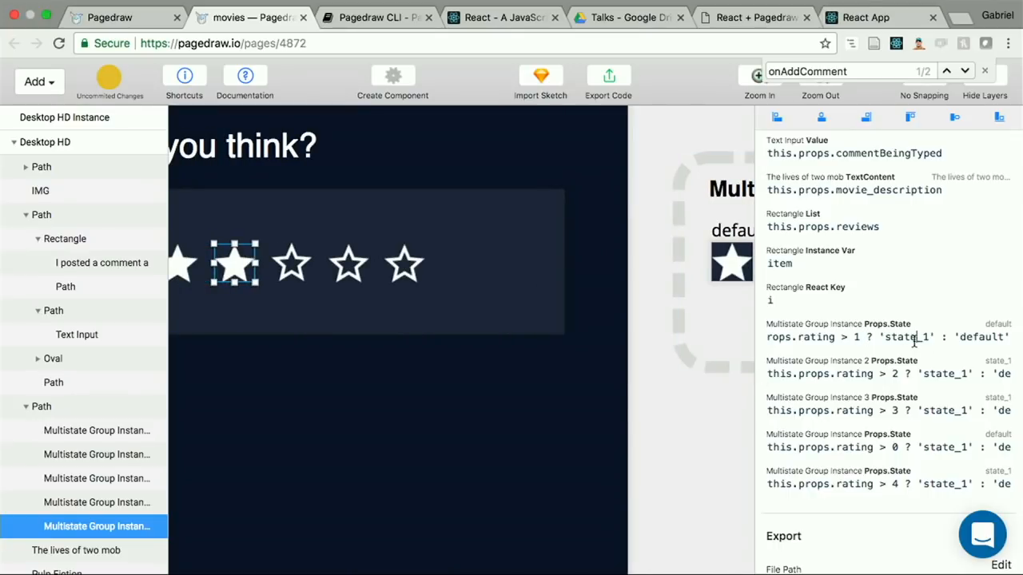
{"action": "double_click", "coordinate": [914, 337]}
{"action": "type", "text": "default"}
{"action": "double_click", "coordinate": [1002, 337]}
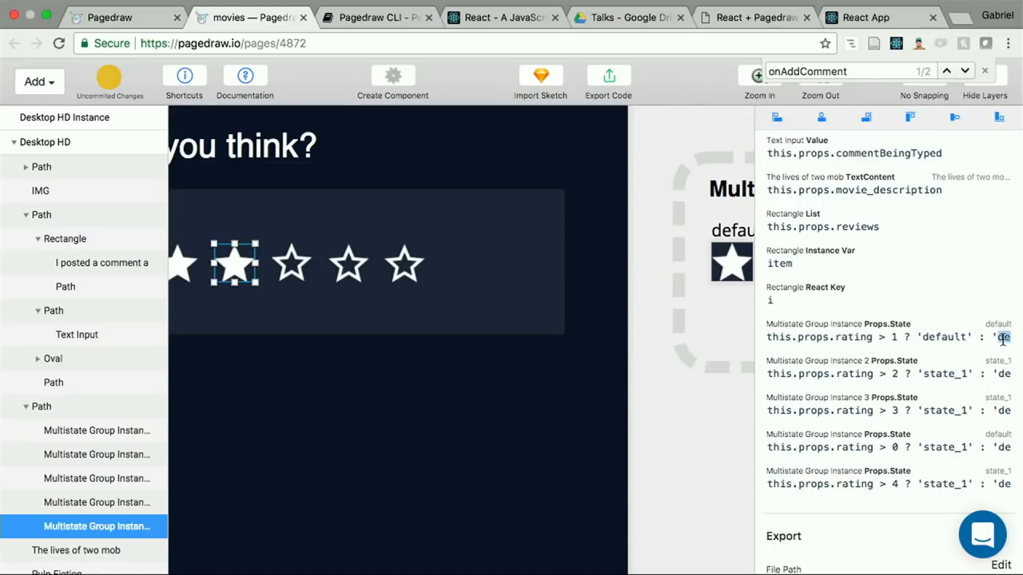
{"action": "type", "text": "state_1"}
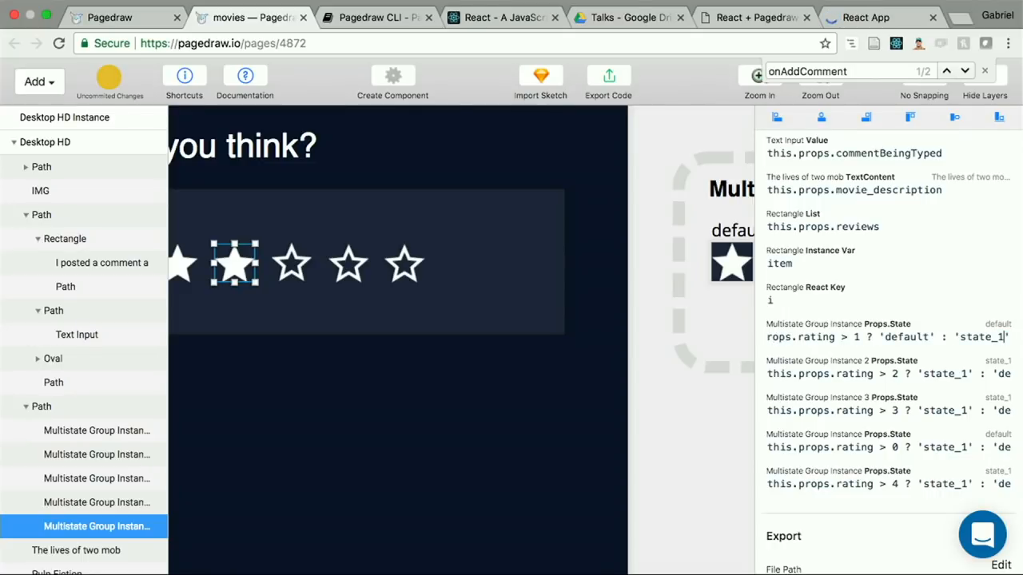
Step: Replace the third star's Props.State with a copy of the second star's expression, using the threshold > 2
{"action": "key", "text": "super+a"}
{"action": "key", "text": "super+c"}
{"action": "left_click", "coordinate": [954, 377]}
{"action": "key", "text": "super+a"}
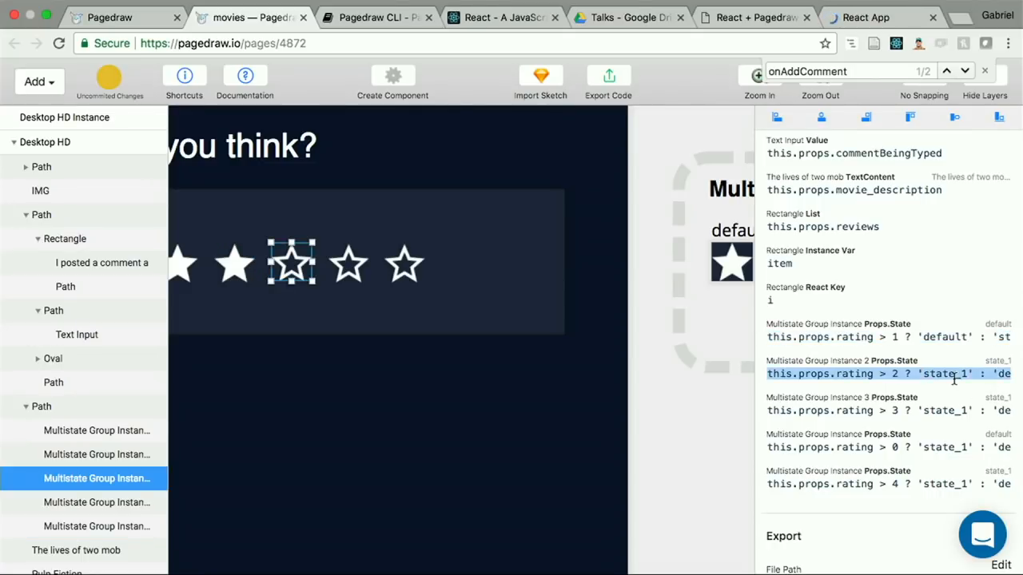
{"action": "key", "text": "super+v"}
{"action": "double_click", "coordinate": [858, 373]}
{"action": "type", "text": "2"}
Step: Replace the fourth star's Props.State with the copied expression, using the threshold > 3
{"action": "left_click", "coordinate": [858, 410]}
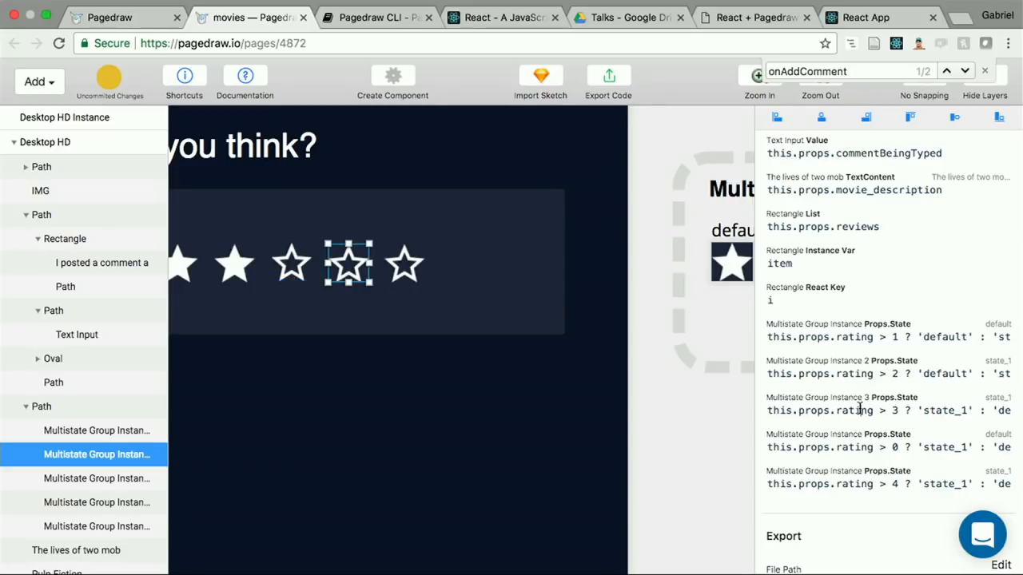
{"action": "key", "text": "super+a"}
{"action": "key", "text": "super+v"}
{"action": "double_click", "coordinate": [858, 410]}
{"action": "type", "text": "3"}
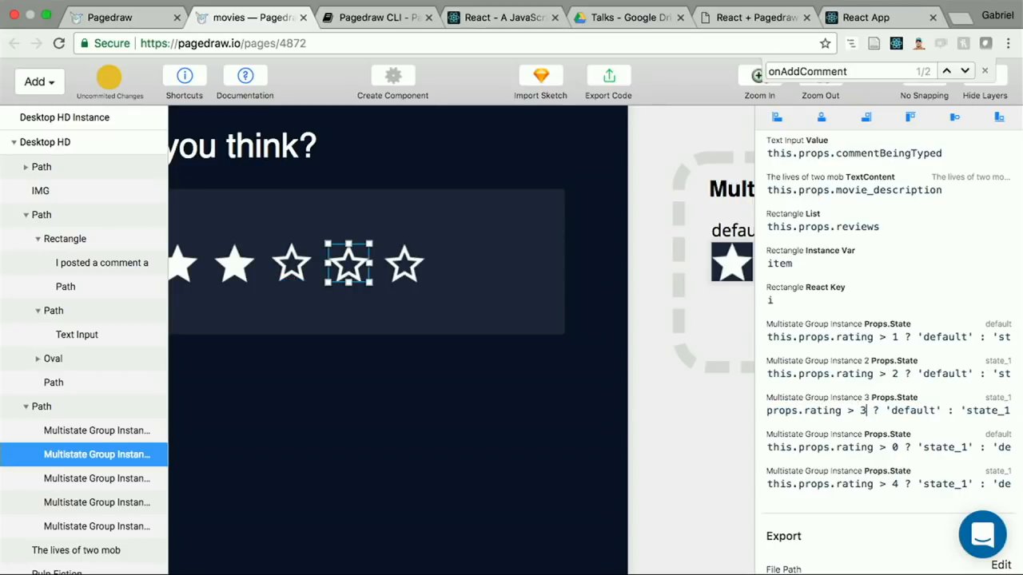
Step: Replace the first star's Props.State with the copied expression, using the threshold > 0
{"action": "left_click", "coordinate": [866, 447]}
{"action": "key", "text": "super+a"}
{"action": "key", "text": "super+v"}
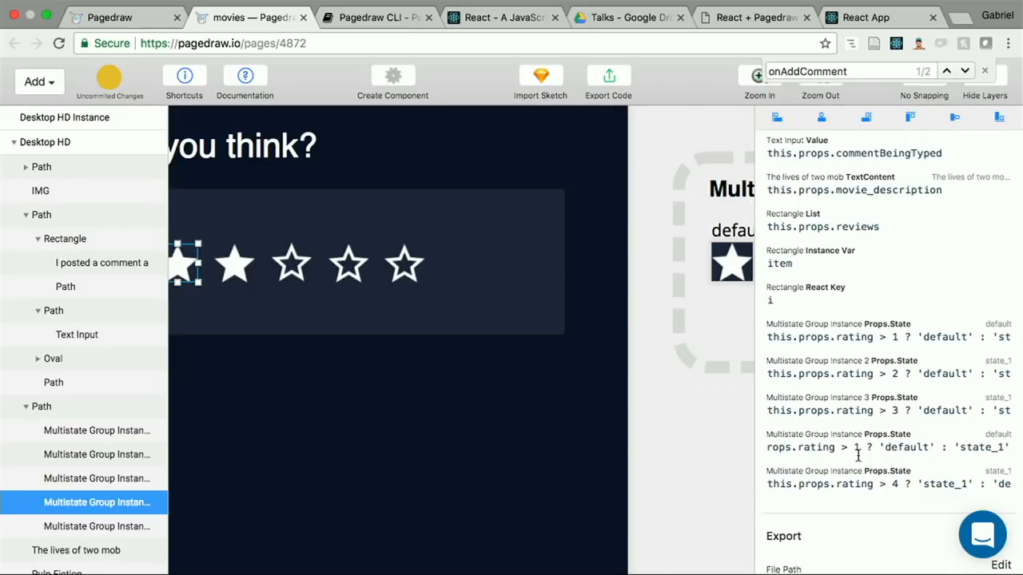
{"action": "double_click", "coordinate": [858, 449]}
{"action": "type", "text": "0"}
Step: Replace the fifth star's Props.State with the copied expression, using the threshold > 4, and view the stars in the React app
{"action": "left_click", "coordinate": [879, 484]}
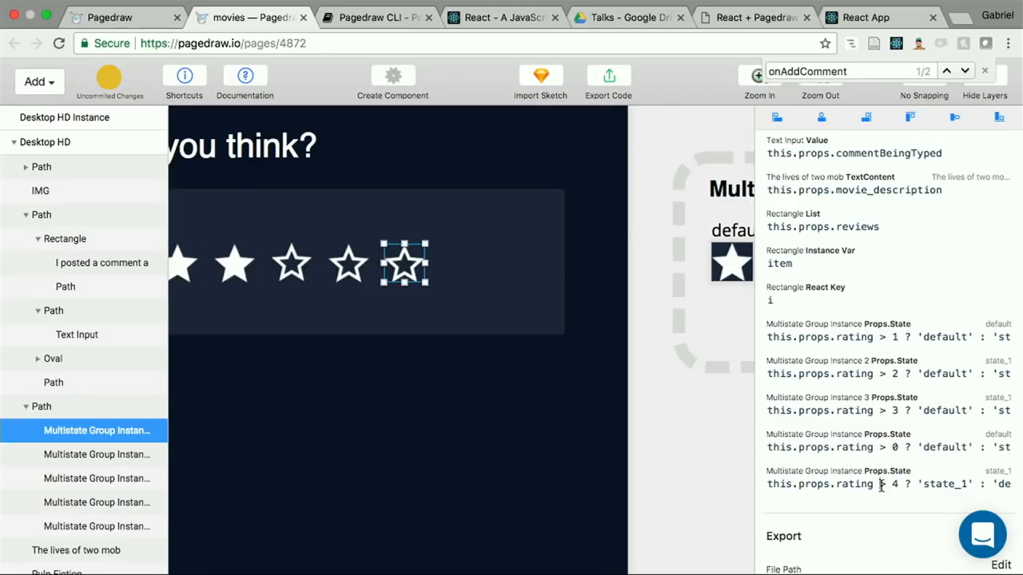
{"action": "key", "text": "super+a"}
{"action": "key", "text": "super+v"}
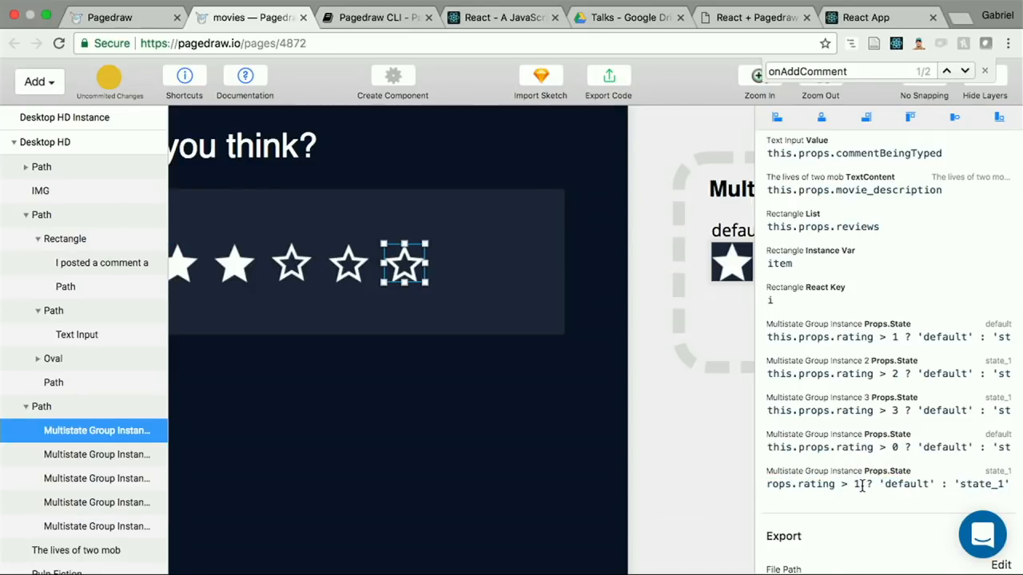
{"action": "double_click", "coordinate": [860, 484]}
{"action": "type", "text": "4"}
{"action": "left_click", "coordinate": [877, 24]}
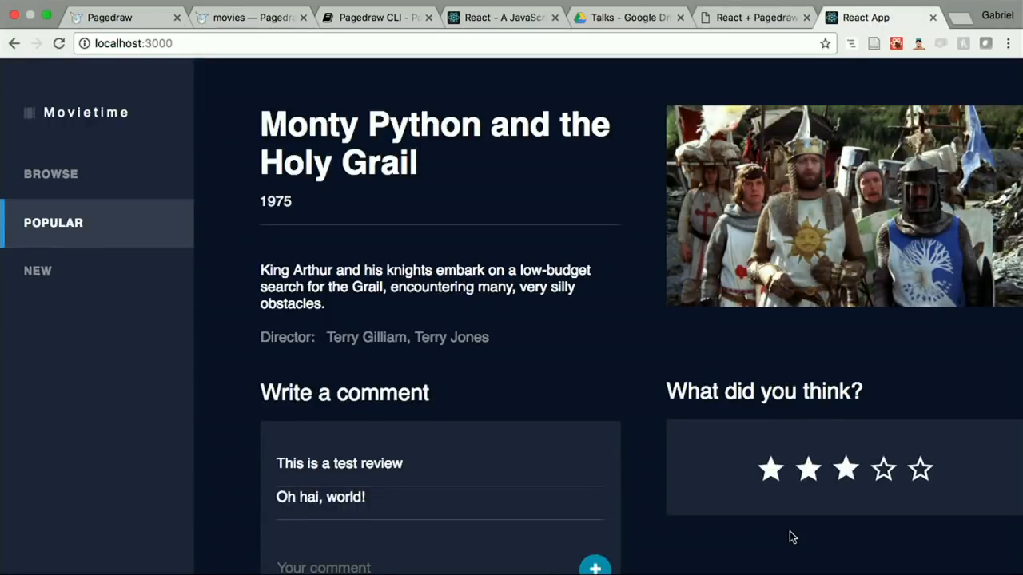
Step: In App.js in the Terminal, set the initial rating state to 1, save the file and return to the React app
{"action": "key", "text": "super+Tab"}
{"action": "left_click", "coordinate": [279, 218]}
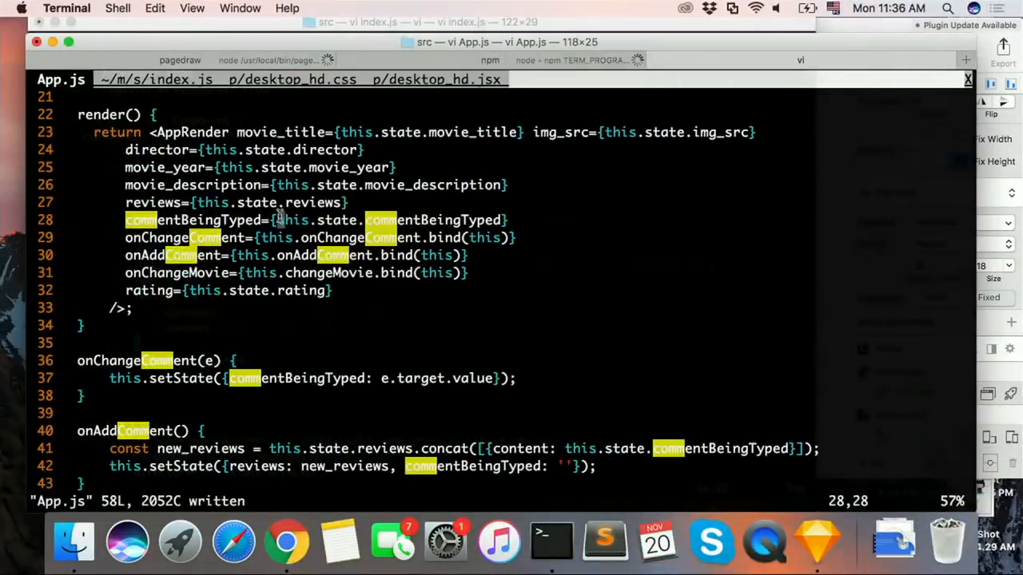
{"action": "scroll", "coordinate": [279, 216], "scroll_direction": "up", "scroll_amount": 2}
{"action": "scroll", "coordinate": [280, 215], "scroll_direction": "up", "scroll_amount": 2}
{"action": "left_click", "coordinate": [211, 274]}
{"action": "key", "text": "a"}
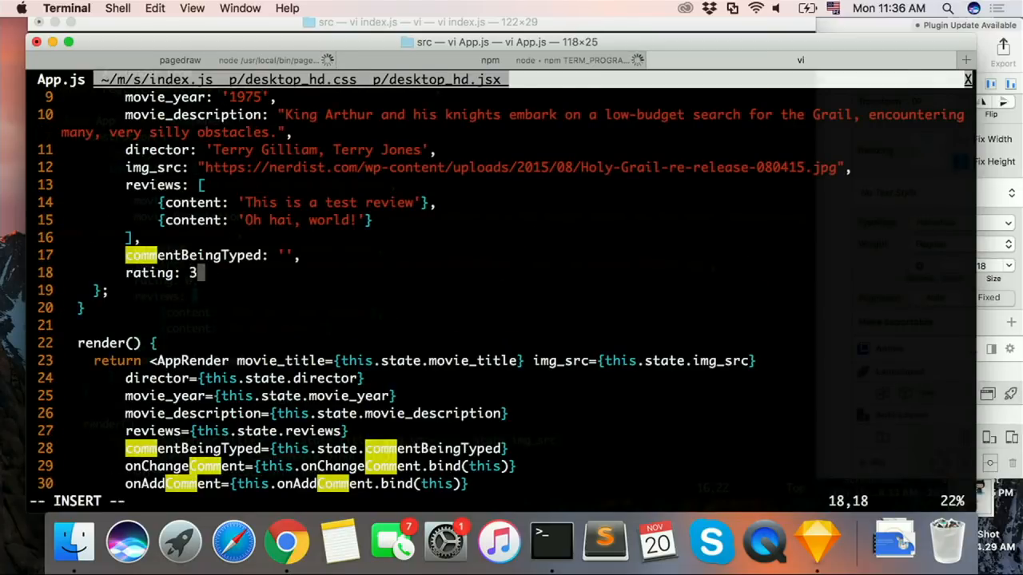
{"action": "key", "text": "BackSpace"}
{"action": "type", "text": "1"}
{"action": "key", "text": "Escape"}
{"action": "type", "text": ":w"}
{"action": "key", "text": "Return"}
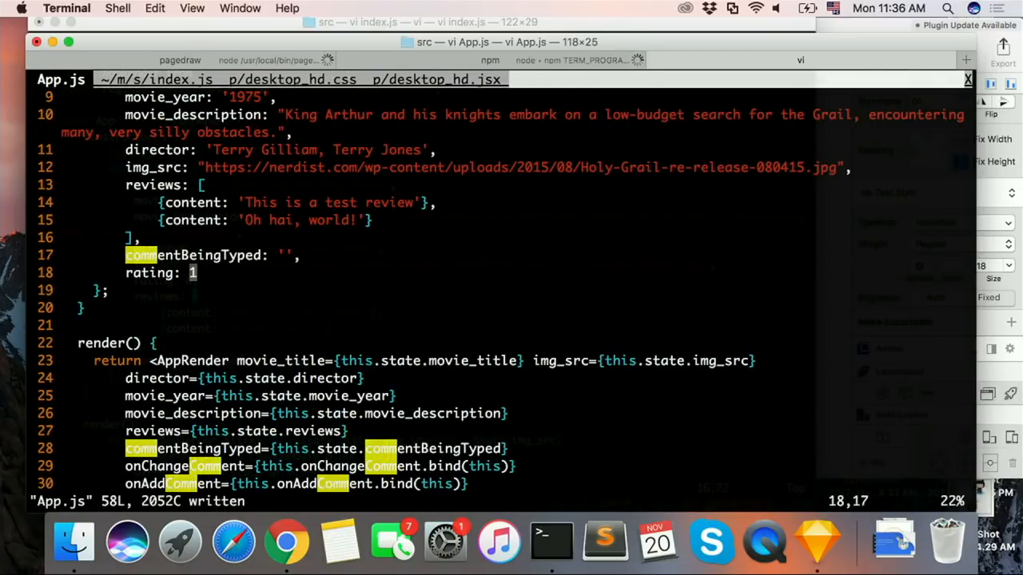
{"action": "key", "text": "super+Tab"}
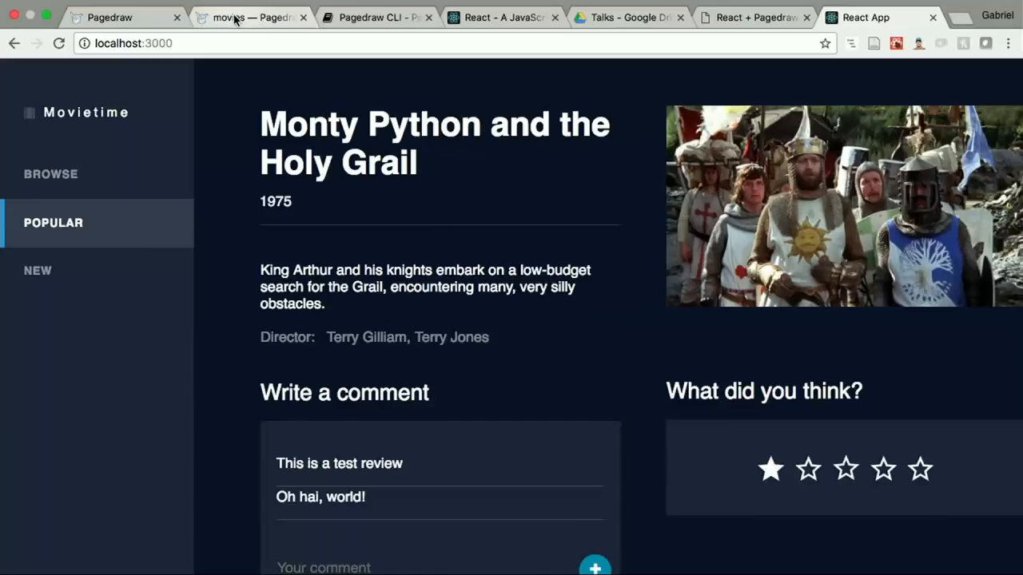
Step: In the Pagedraw movies page, add an onClick event handler to the first rating star
{"action": "left_click", "coordinate": [238, 18]}
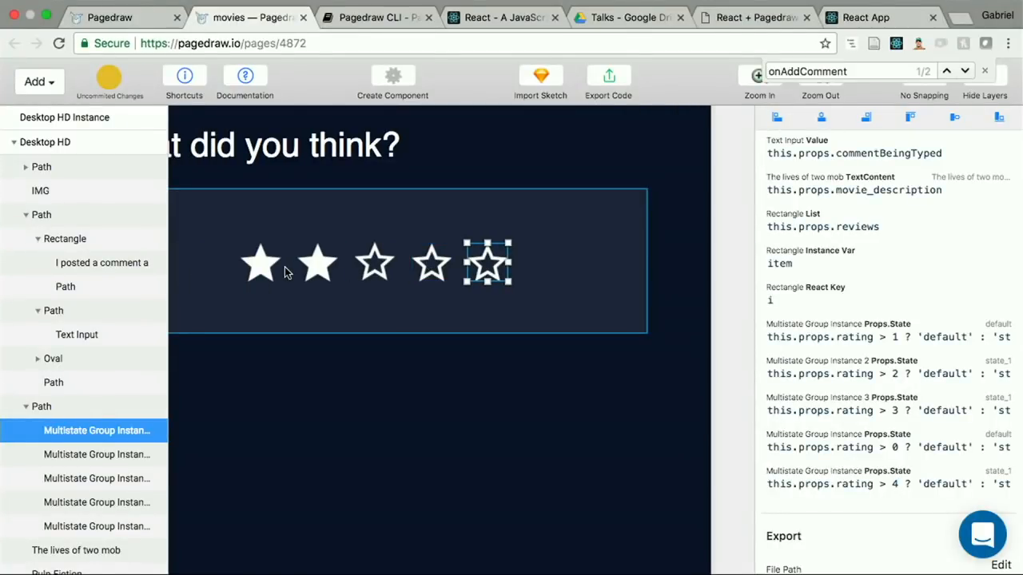
{"action": "left_click", "coordinate": [260, 258]}
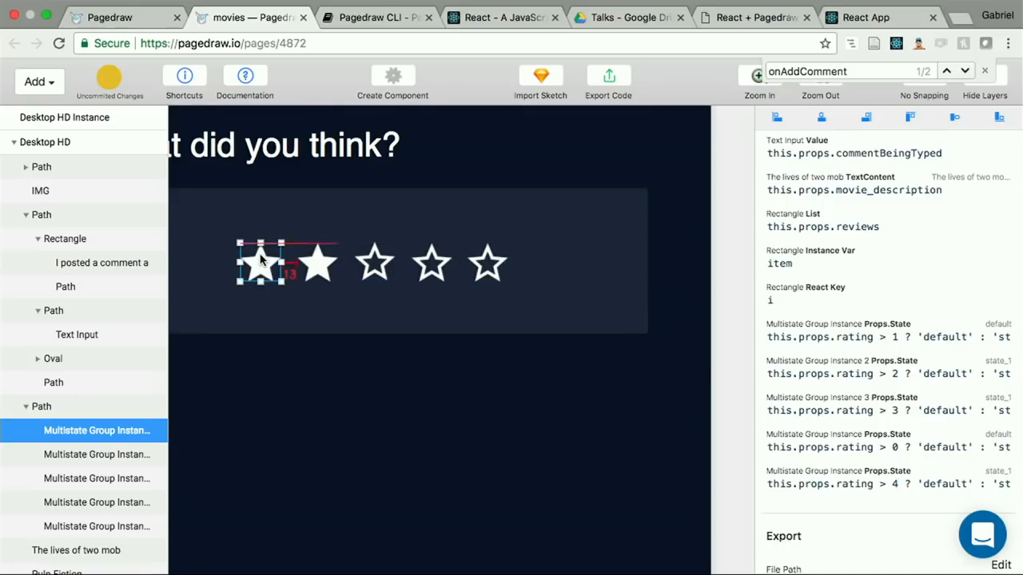
{"action": "scroll", "coordinate": [865, 249], "scroll_direction": "up", "scroll_amount": 2}
{"action": "scroll", "coordinate": [865, 249], "scroll_direction": "down", "scroll_amount": 6}
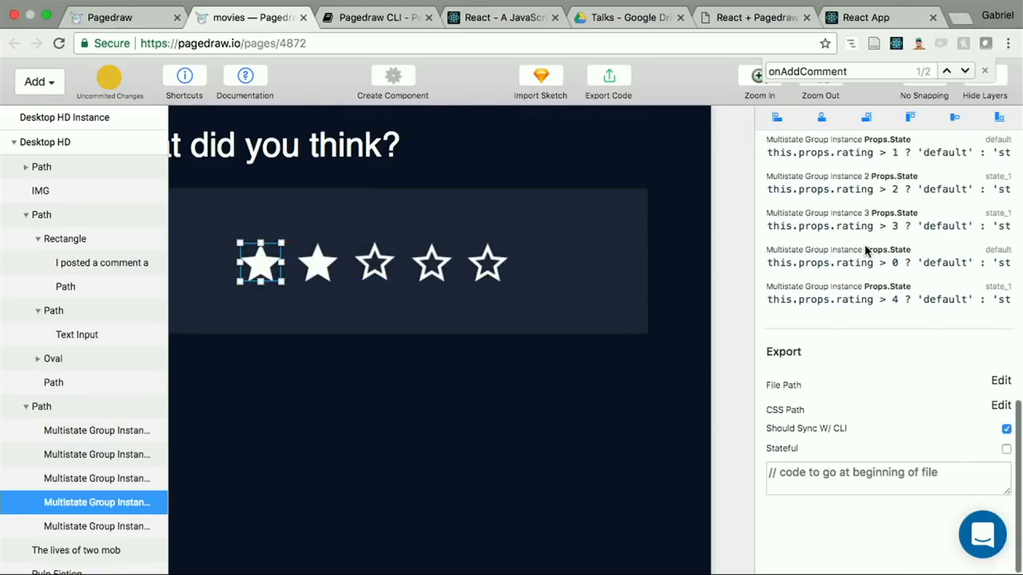
{"action": "scroll", "coordinate": [847, 254], "scroll_direction": "up", "scroll_amount": 8}
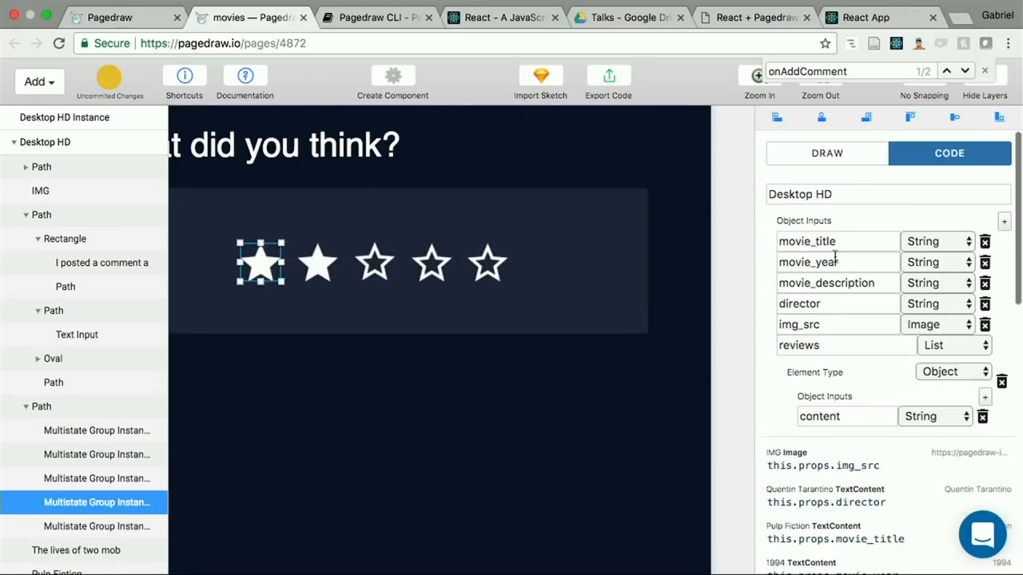
{"action": "left_click", "coordinate": [849, 166]}
{"action": "scroll", "coordinate": [919, 376], "scroll_direction": "down", "scroll_amount": 5}
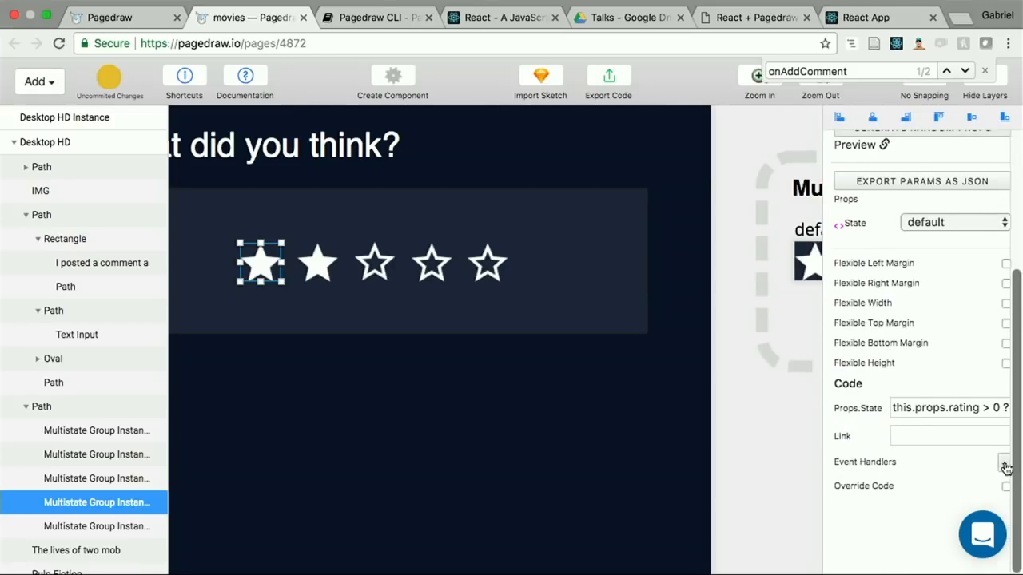
{"action": "left_click", "coordinate": [1005, 467]}
{"action": "left_click", "coordinate": [886, 487]}
{"action": "type", "text": "onC"}
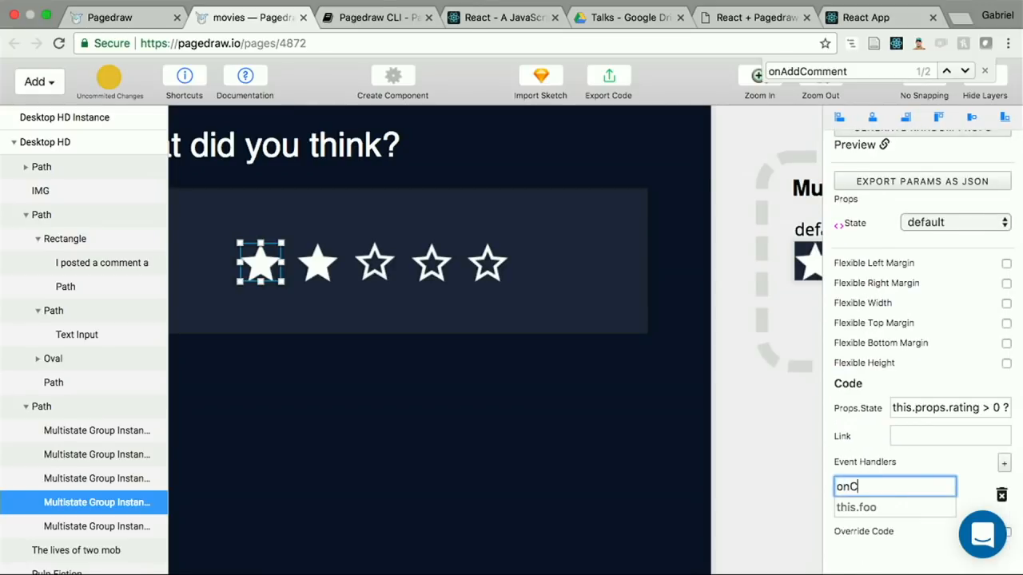
{"action": "type", "text": "lick"}
Step: Set the first star's onClick code to () => this.props.setRating(1) and copy the expression
{"action": "left_click", "coordinate": [887, 505]}
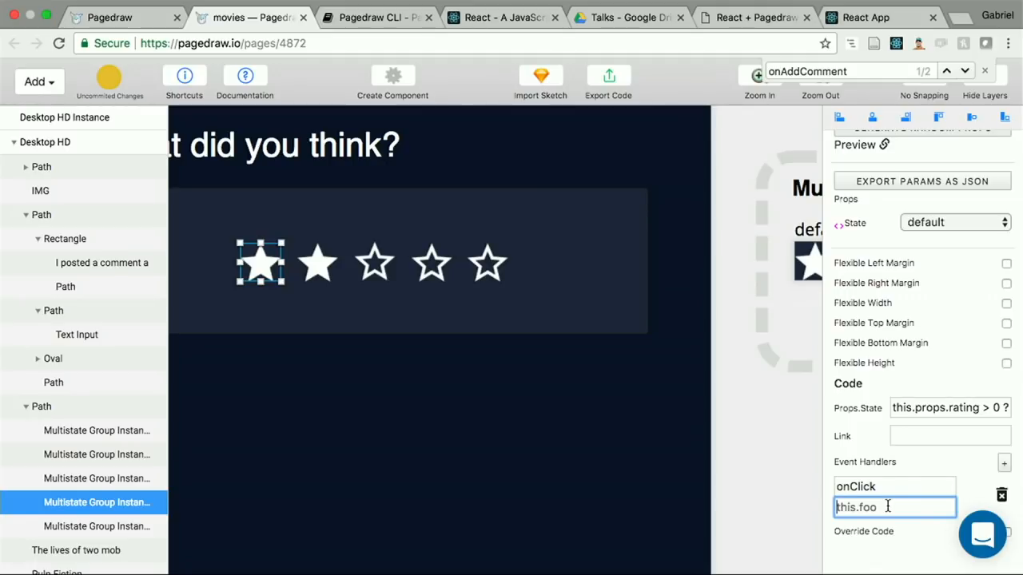
{"action": "type", "text": "this.props.setRat"}
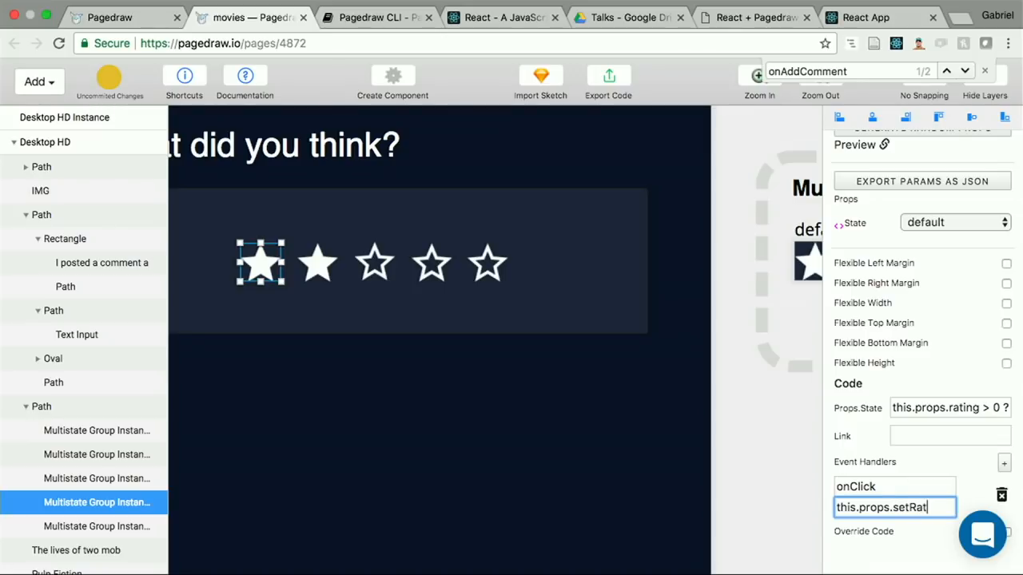
{"action": "type", "text": "ings"}
{"action": "type", "text": "("}
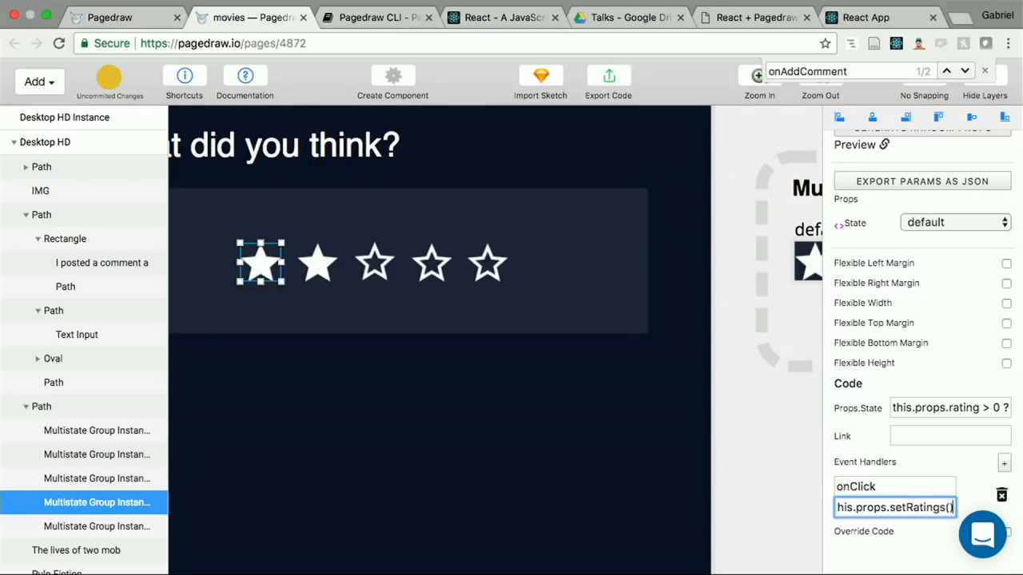
{"action": "key", "text": "Home"}
{"action": "type", "text": "() =>"}
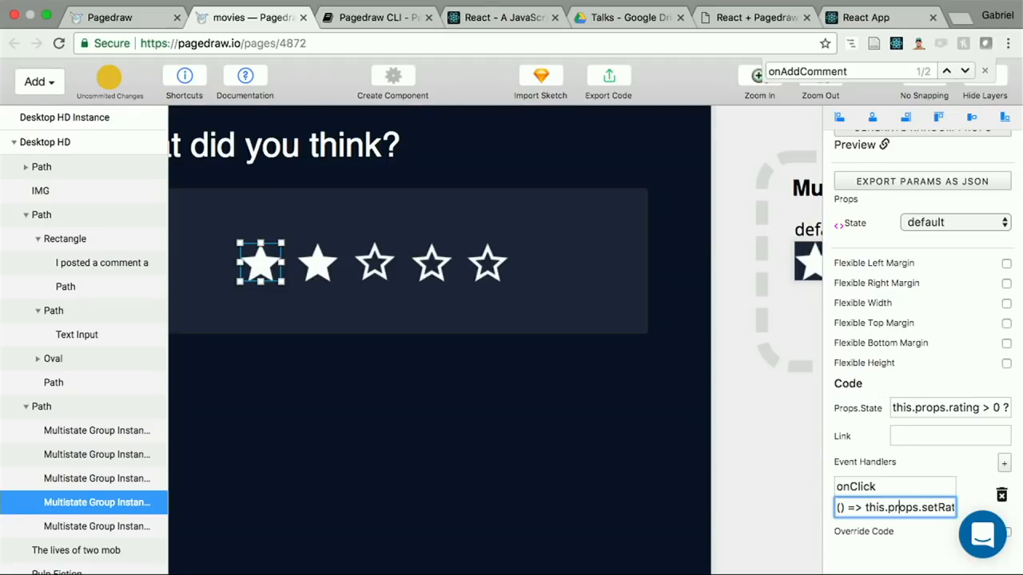
{"action": "key", "text": "Right"}
{"action": "key", "text": "Right"}
{"action": "key", "text": "Right"}
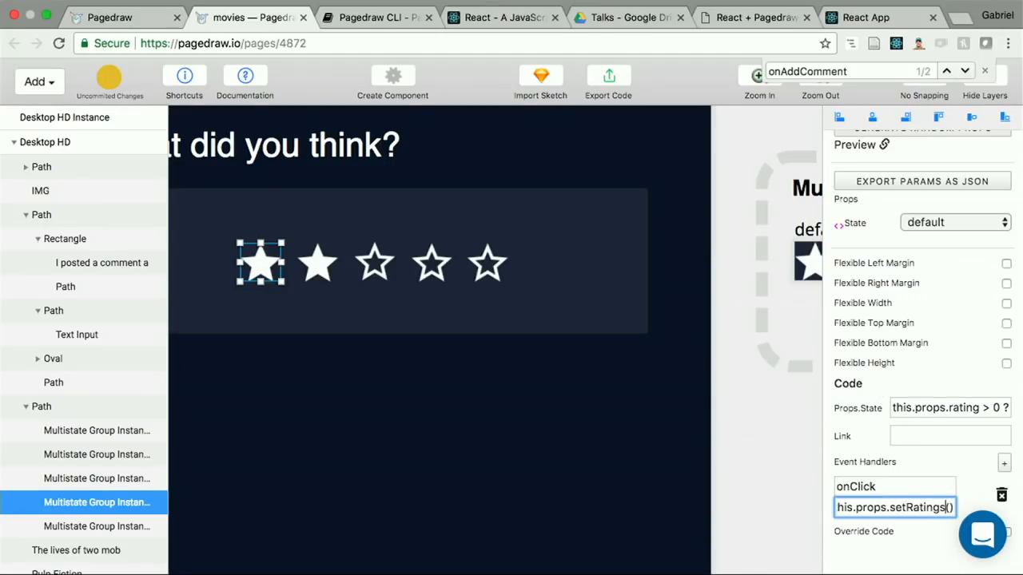
{"action": "key", "text": "BackSpace"}
{"action": "type", "text": "1"}
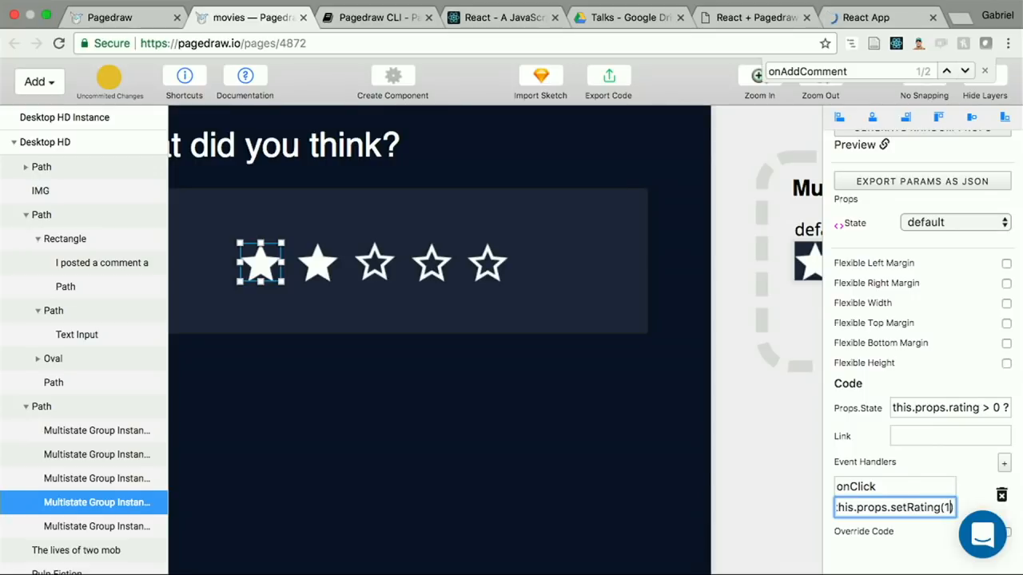
{"action": "double_click", "coordinate": [871, 507]}
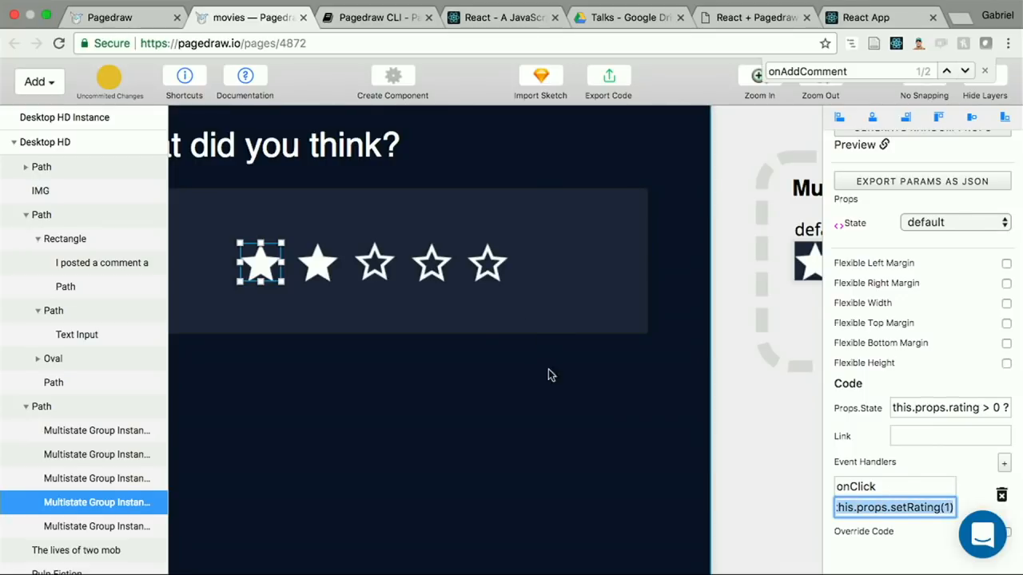
Step: Add an onClick handler to the second star using the copied expression with the value 2, () => this.props.setRating(2)
{"action": "left_click", "coordinate": [318, 262]}
{"action": "left_click", "coordinate": [1001, 464]}
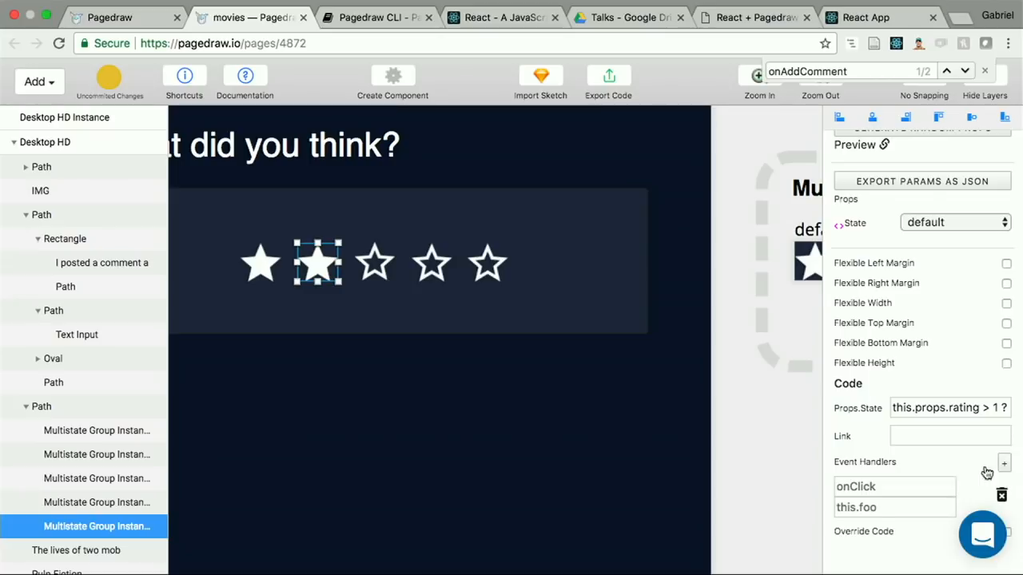
{"action": "left_click", "coordinate": [890, 486]}
{"action": "type", "text": "onClick"}
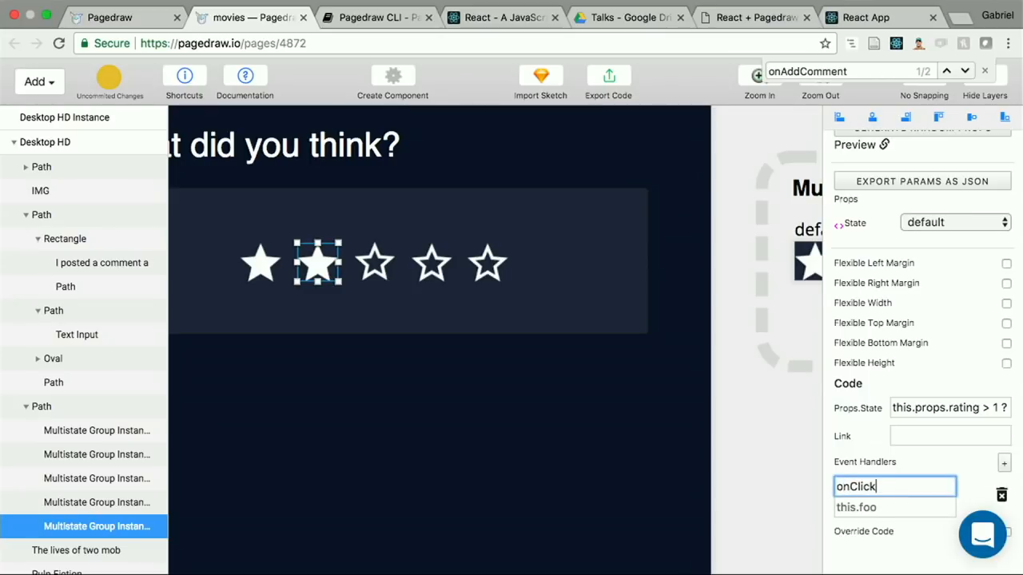
{"action": "key", "text": "Tab"}
{"action": "type", "text": "this.props.setRating()"}
{"action": "type", "text": "2"}
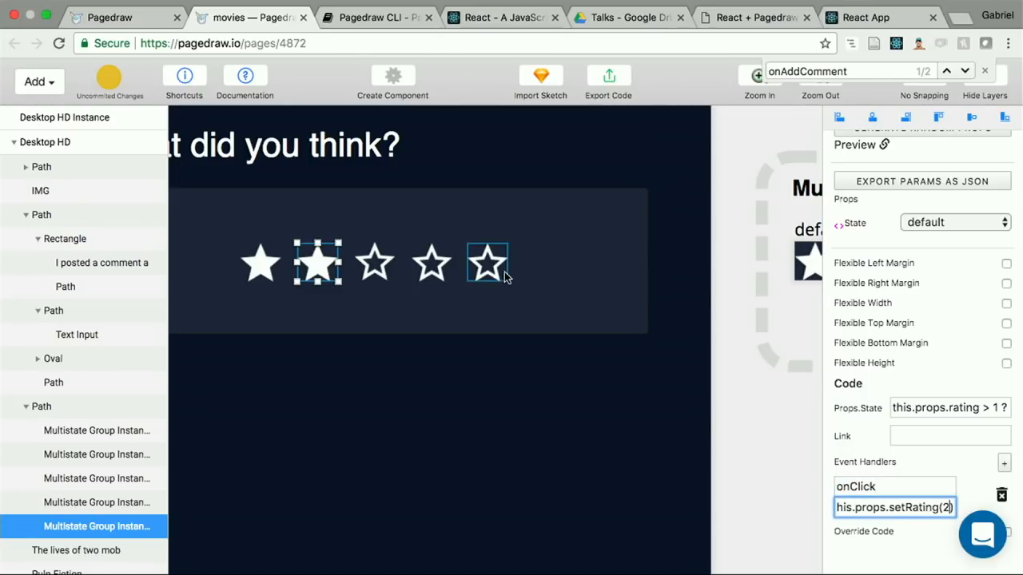
Step: Add an onClick handler to the third star using the copied expression with the value 3, () => this.props.setRating(3)
{"action": "left_click", "coordinate": [382, 266]}
{"action": "left_click", "coordinate": [1005, 466]}
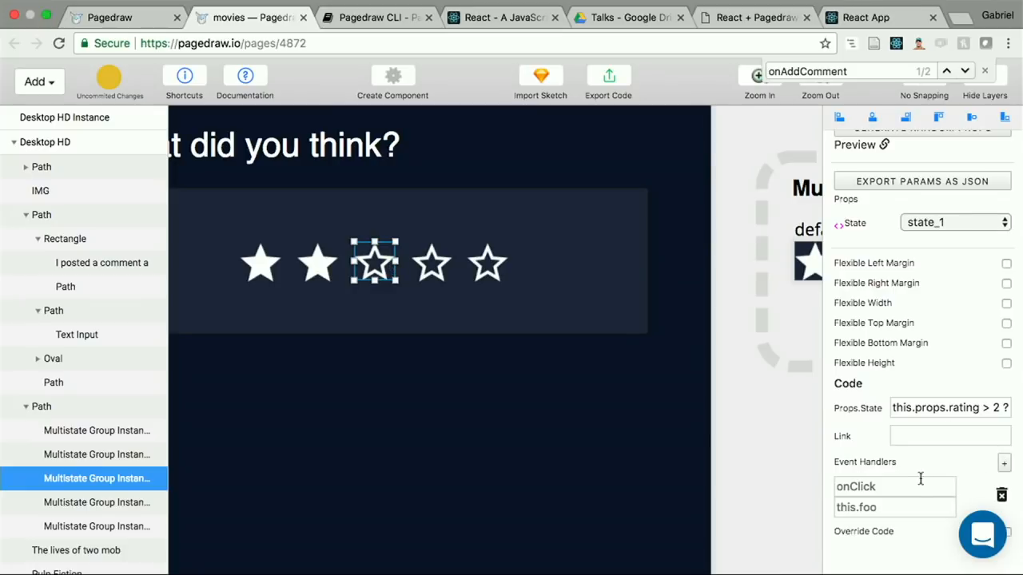
{"action": "left_click", "coordinate": [901, 504]}
{"action": "type", "text": "this.props.setRating(1)"}
{"action": "key", "text": "BackSpace"}
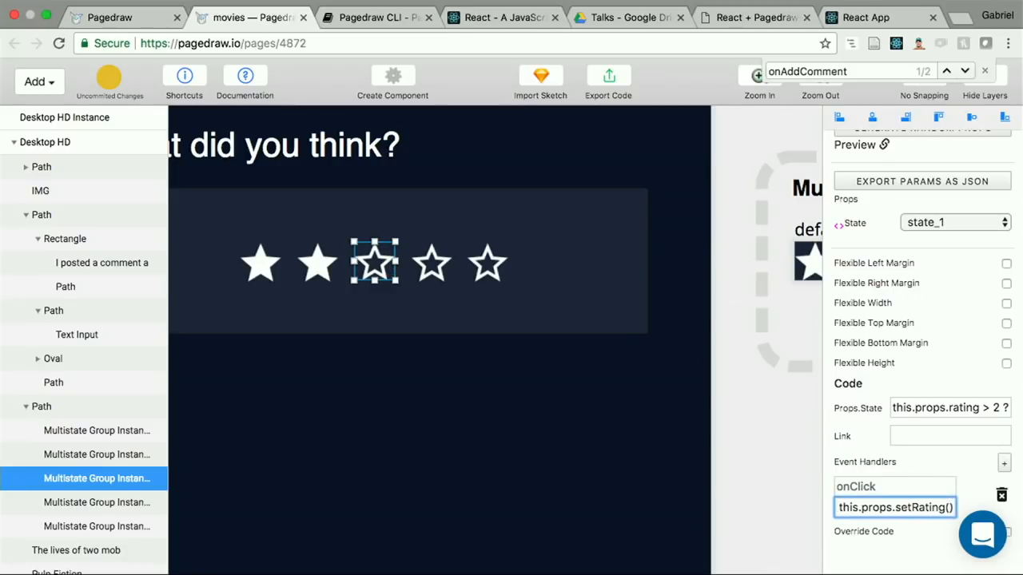
{"action": "type", "text": "3"}
{"action": "left_click", "coordinate": [930, 490]}
{"action": "type", "text": "onClick"}
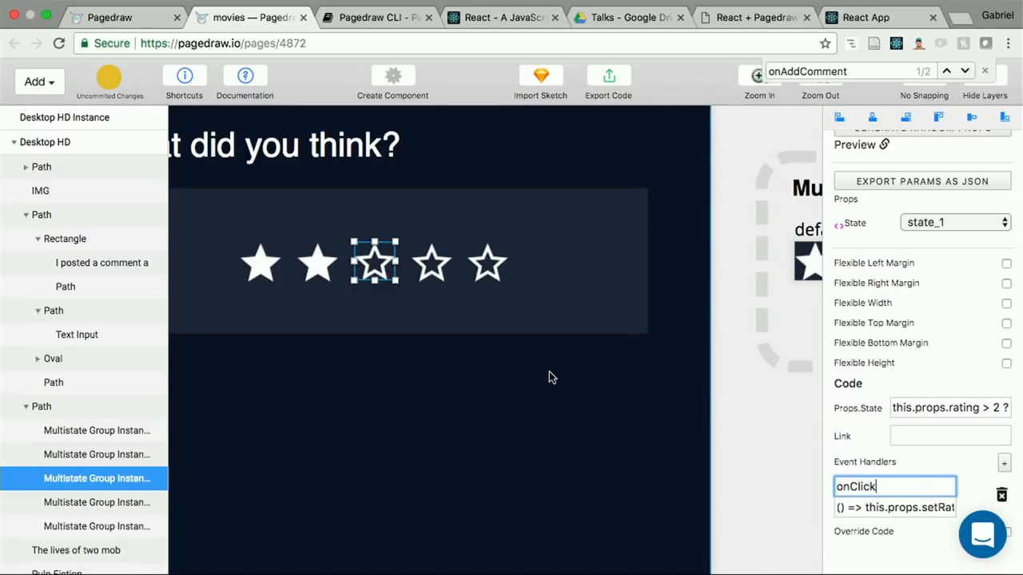
Step: Give the fourth star the onClick handler () => this.props.setRating(4), and add an onClick handler calling setRating to the fifth star
{"action": "left_click", "coordinate": [432, 264]}
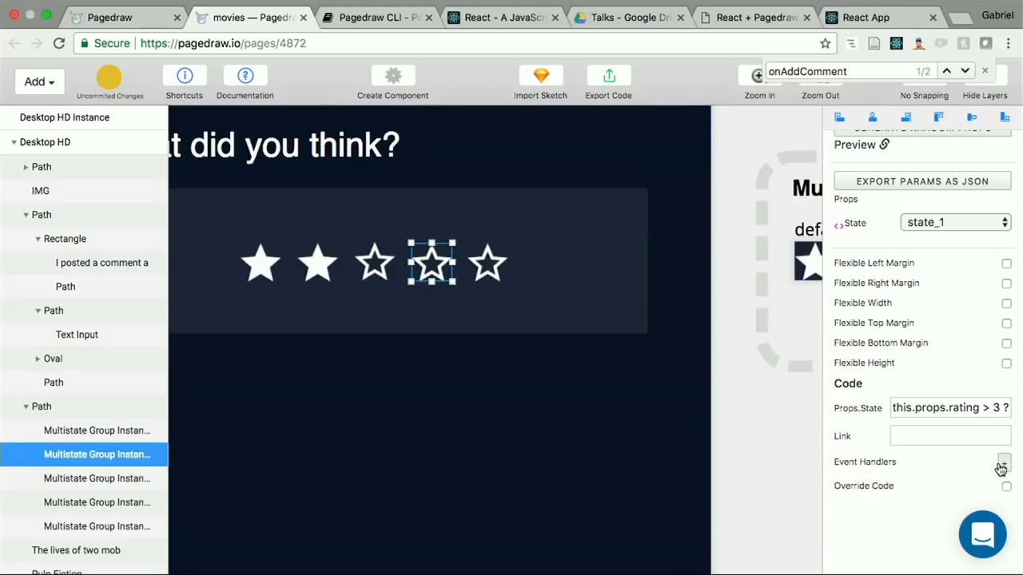
{"action": "left_click", "coordinate": [1003, 464]}
{"action": "left_click", "coordinate": [887, 508]}
{"action": "type", "text": "this.props.setRating(1)"}
{"action": "key", "text": "BackSpace"}
{"action": "type", "text": "4"}
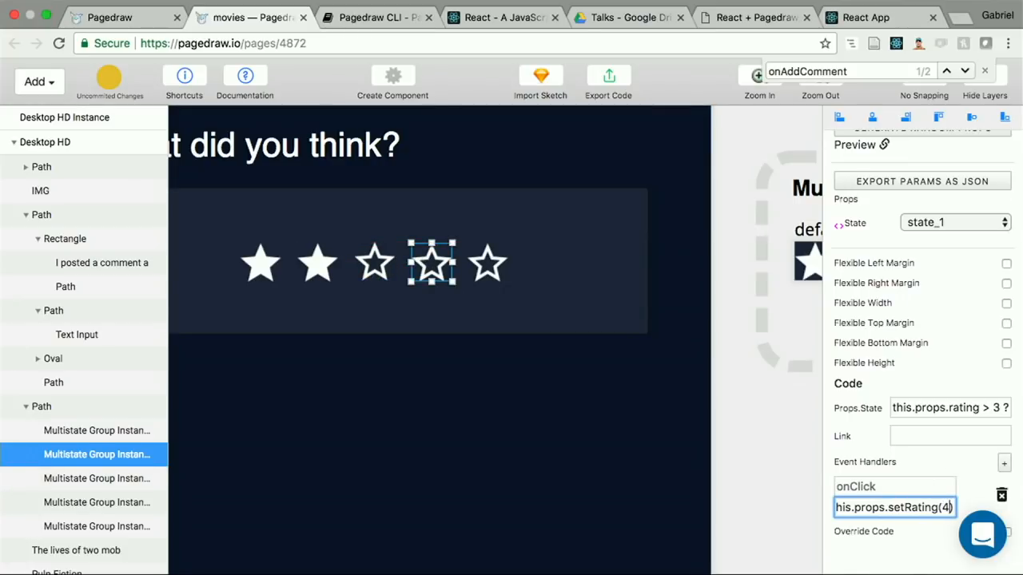
{"action": "left_click", "coordinate": [901, 486]}
{"action": "type", "text": "onClick"}
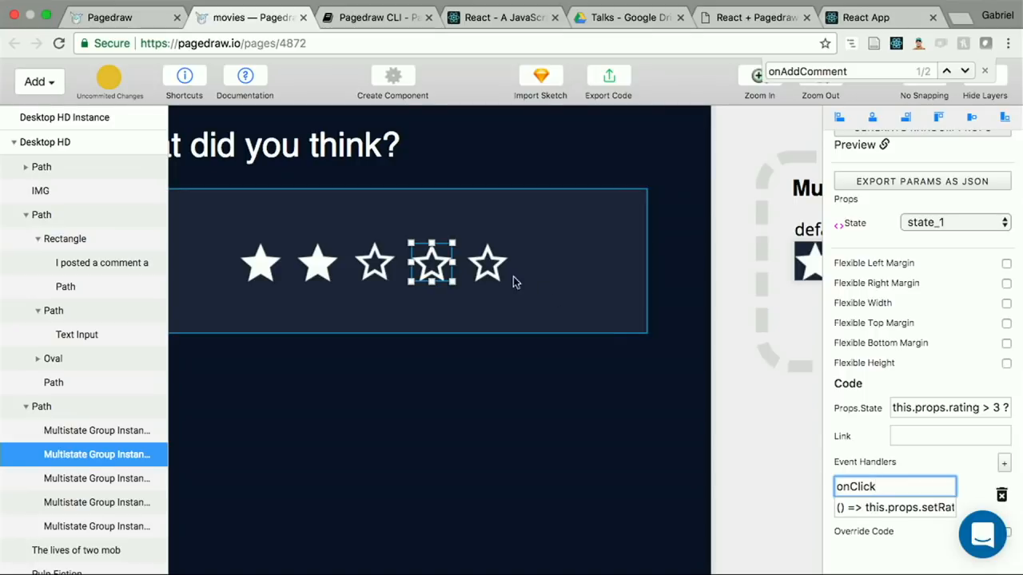
{"action": "left_click", "coordinate": [485, 270]}
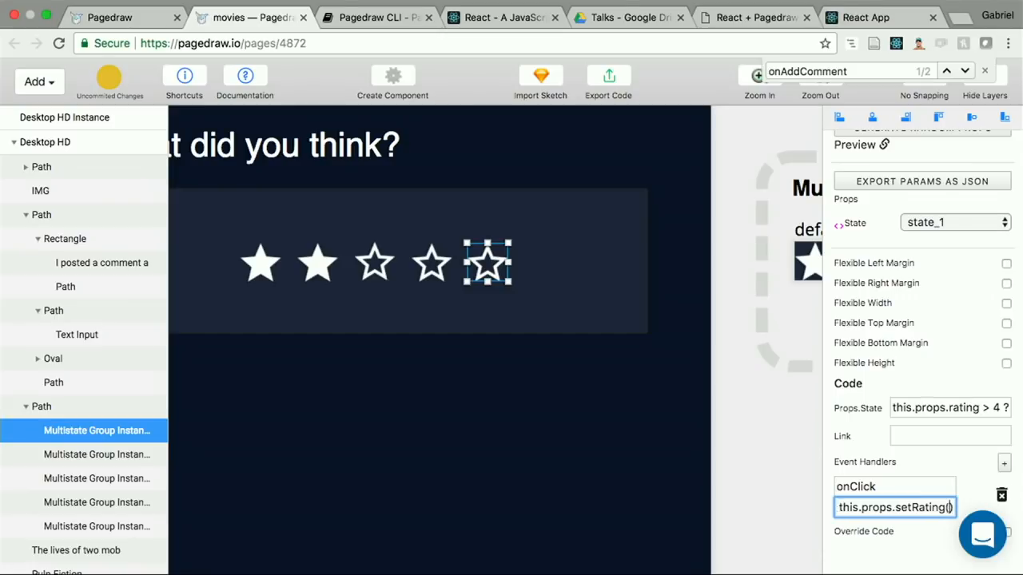
Step: Switch to the Terminal and copy the three-line setRating(n) method from index.js
{"action": "key", "text": "ctrl+Left"}
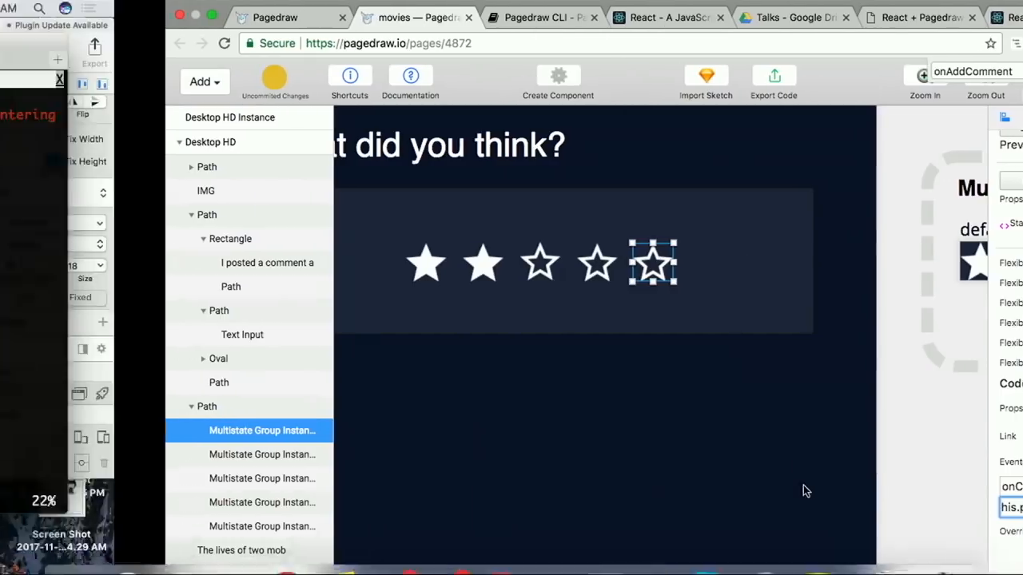
{"action": "left_click", "coordinate": [440, 364]}
{"action": "scroll", "coordinate": [439, 363], "scroll_direction": "down", "scroll_amount": 2}
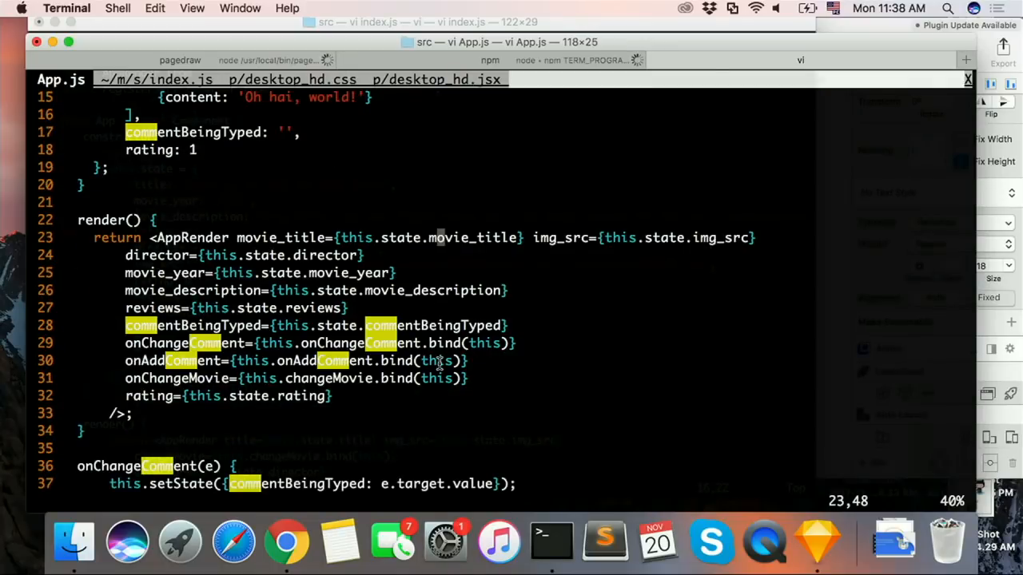
{"action": "scroll", "coordinate": [439, 364], "scroll_direction": "down", "scroll_amount": 8}
{"action": "key", "text": "ctrl+d"}
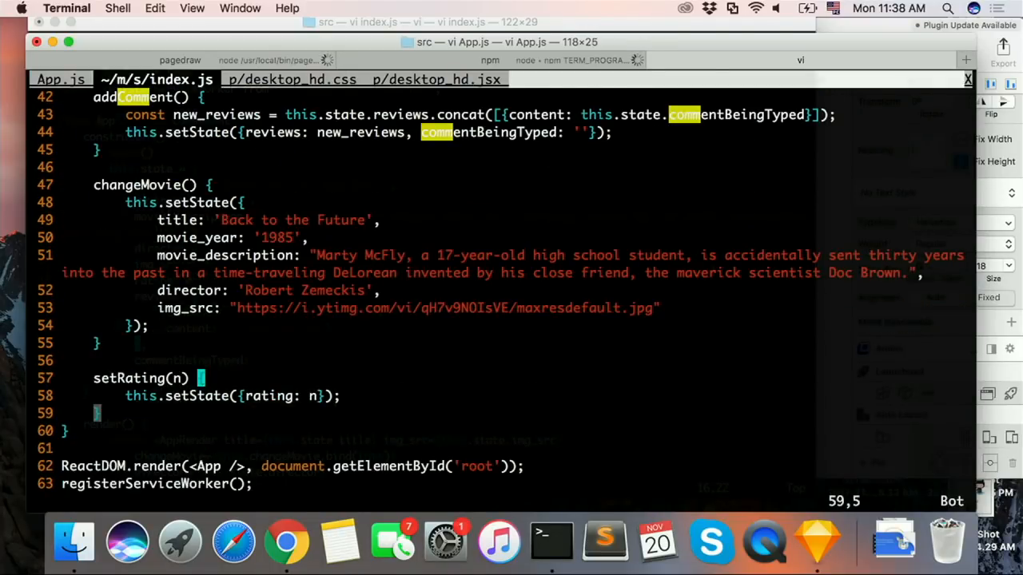
{"action": "key", "text": "j"}
{"action": "key", "text": "shift+v"}
Step: Paste the setRating(n) method into App.js below changeMovie and save the file
{"action": "key", "text": "j"}
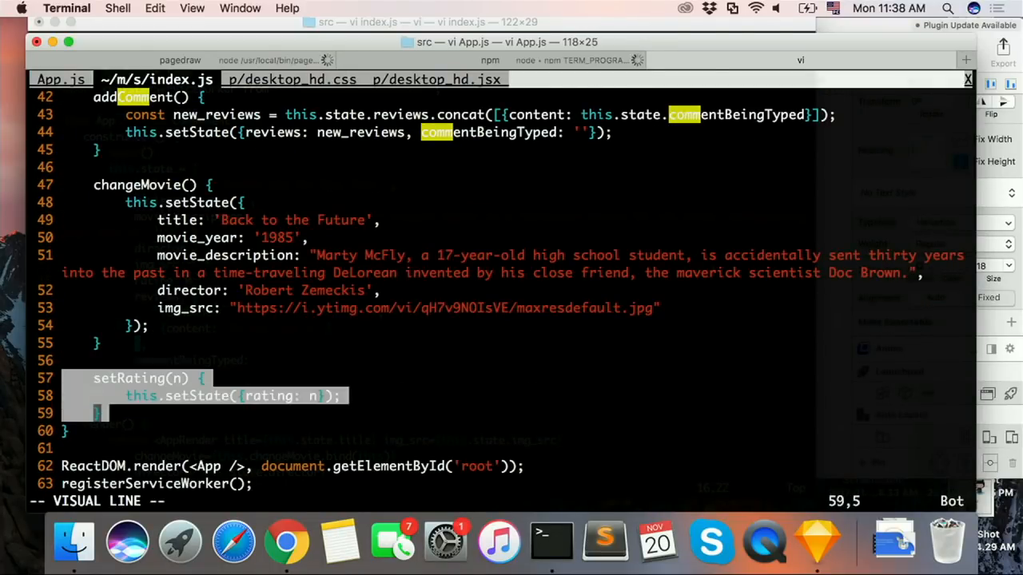
{"action": "key", "text": "y"}
{"action": "key", "text": "g"}
{"action": "key", "text": "t"}
{"action": "key", "text": "g"}
{"action": "key", "text": "t"}
{"action": "key", "text": "g"}
{"action": "key", "text": "t"}
{"action": "key", "text": "j"}
{"action": "key", "text": "ctrl+d"}
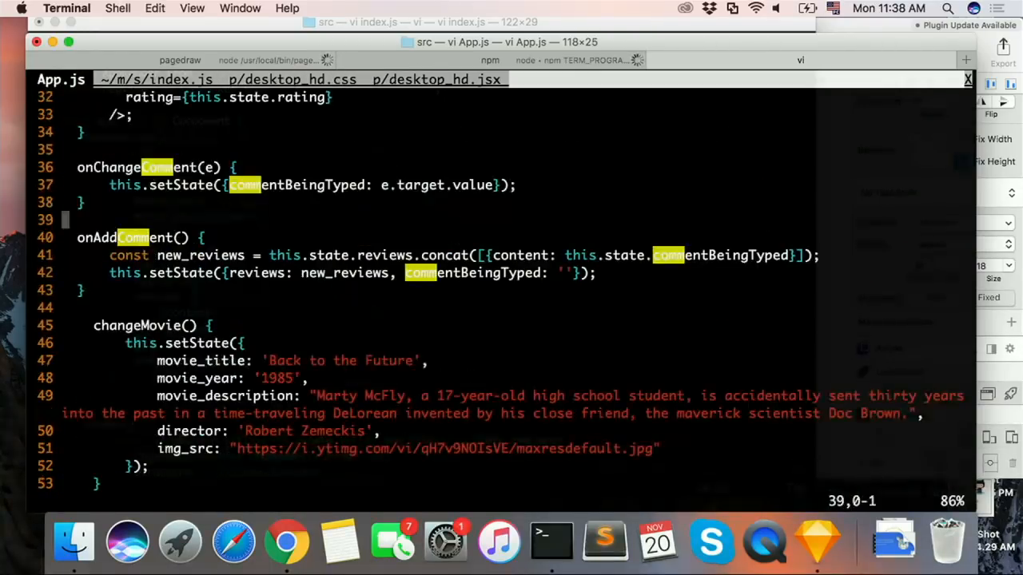
{"action": "key", "text": "j"}
{"action": "key", "text": "j"}
{"action": "key", "text": "ctrl+d"}
{"action": "key", "text": "P"}
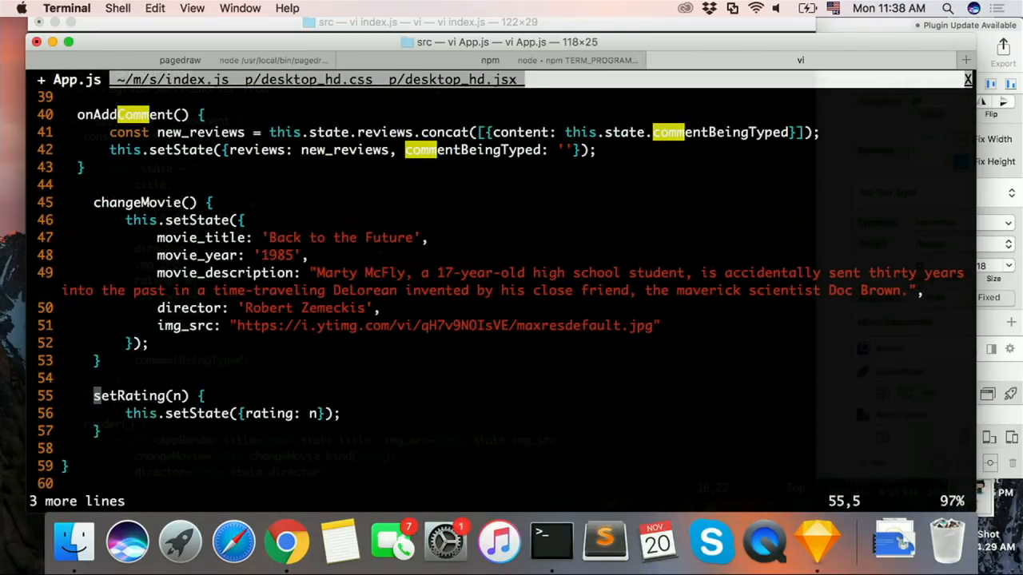
{"action": "key", "text": "j"}
{"action": "key", "text": "j"}
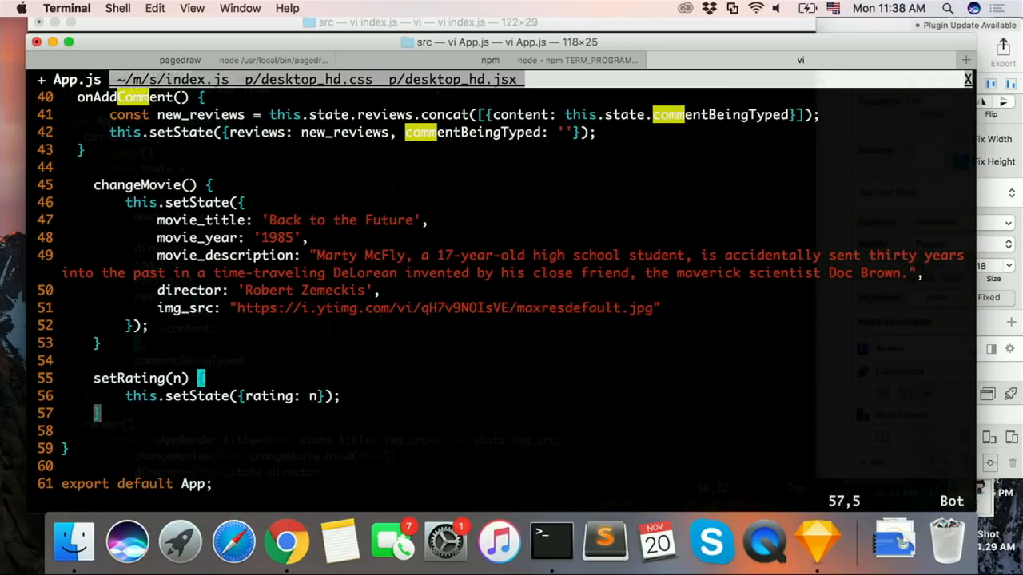
{"action": "type", "text": ":w"}
{"action": "key", "text": "Return"}
Step: Pass AppRender a setRating prop bound to this.setRating, below the rating prop, and save App.js
{"action": "key", "text": "ctrl+u"}
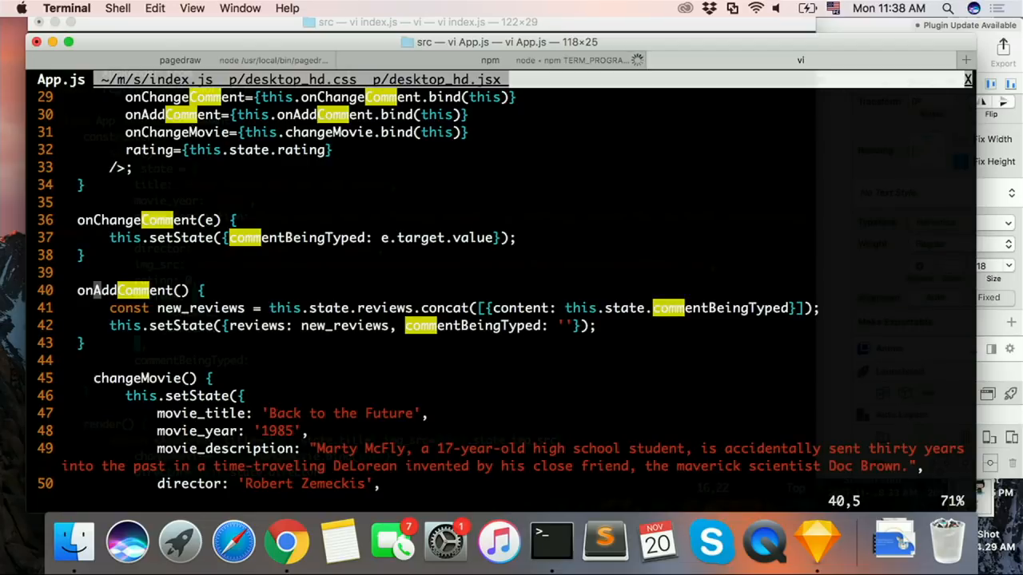
{"action": "key", "text": "k"}
{"action": "key", "text": "k"}
{"action": "key", "text": "k"}
{"action": "key", "text": "k"}
{"action": "key", "text": "k"}
{"action": "key", "text": "shift+o"}
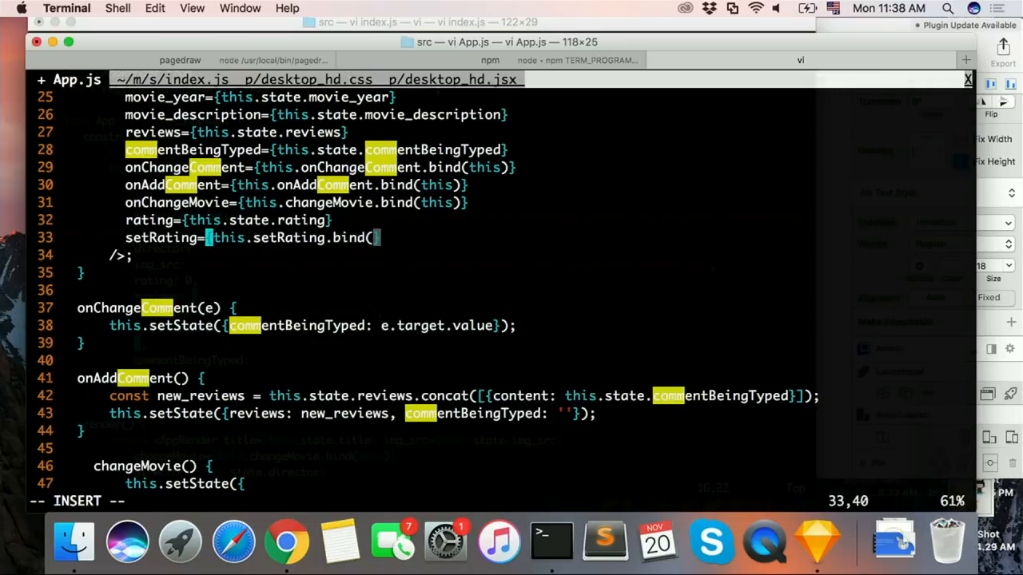
{"action": "type", "text": "w"}
{"action": "key", "text": "Return"}
Step: Return to the React app in Chrome and test the clickable star rating and the switch to Back to the Future
{"action": "key", "text": "ctrl+Right"}
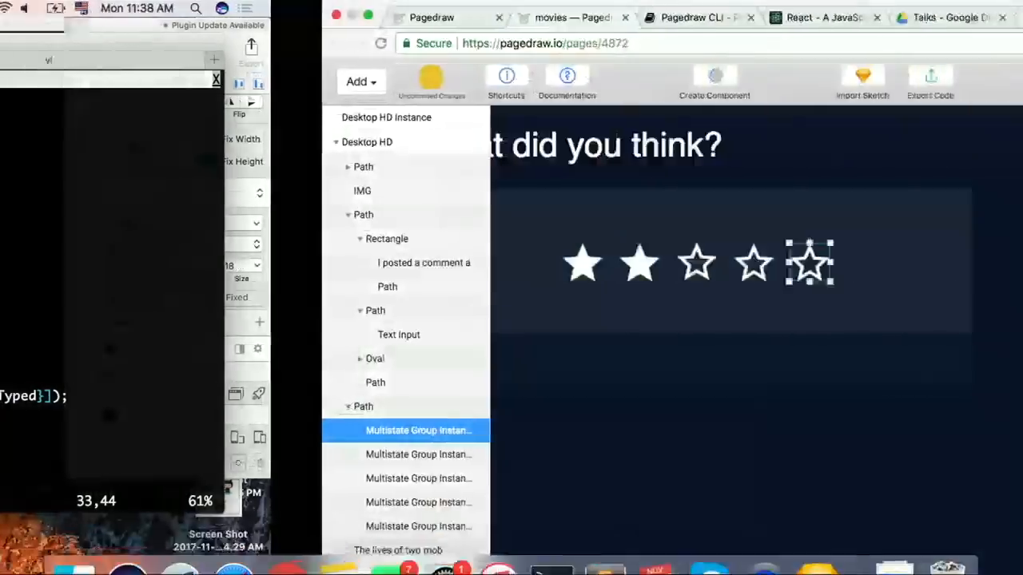
{"action": "left_click", "coordinate": [850, 17]}
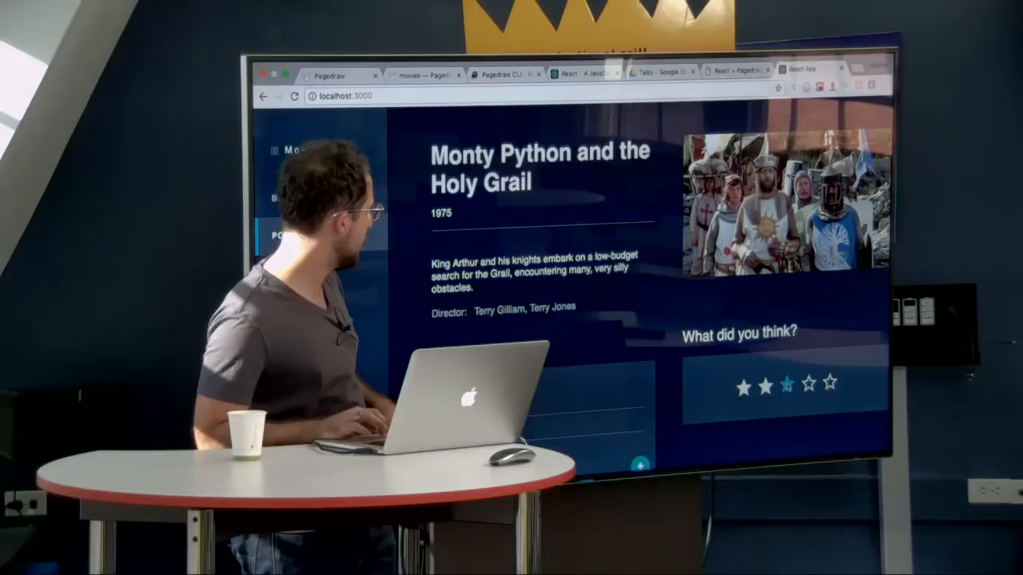
{"action": "key", "text": "super+r"}
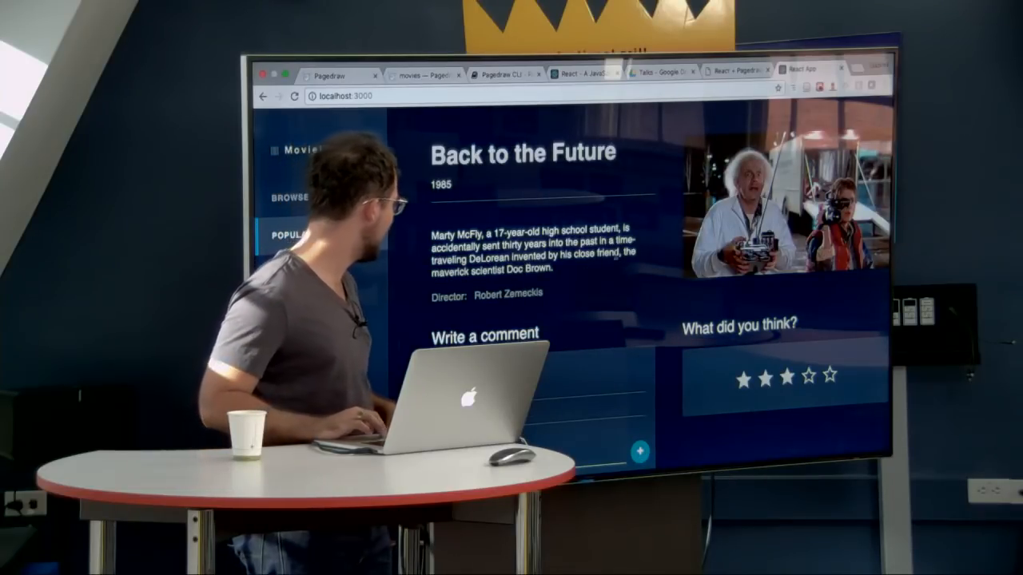
Step: Add the comment "This movie is awesome!" to the Back to the Future page
{"action": "scroll", "coordinate": [616, 255], "scroll_direction": "down", "scroll_amount": 1}
{"action": "scroll", "coordinate": [615, 255], "scroll_direction": "down", "scroll_amount": 4}
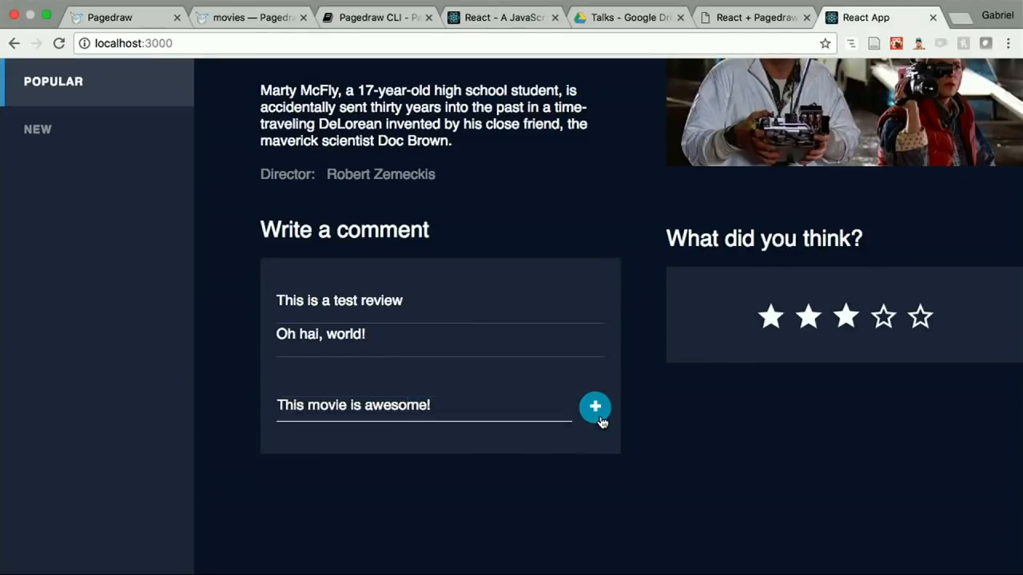
{"action": "left_click", "coordinate": [600, 416]}
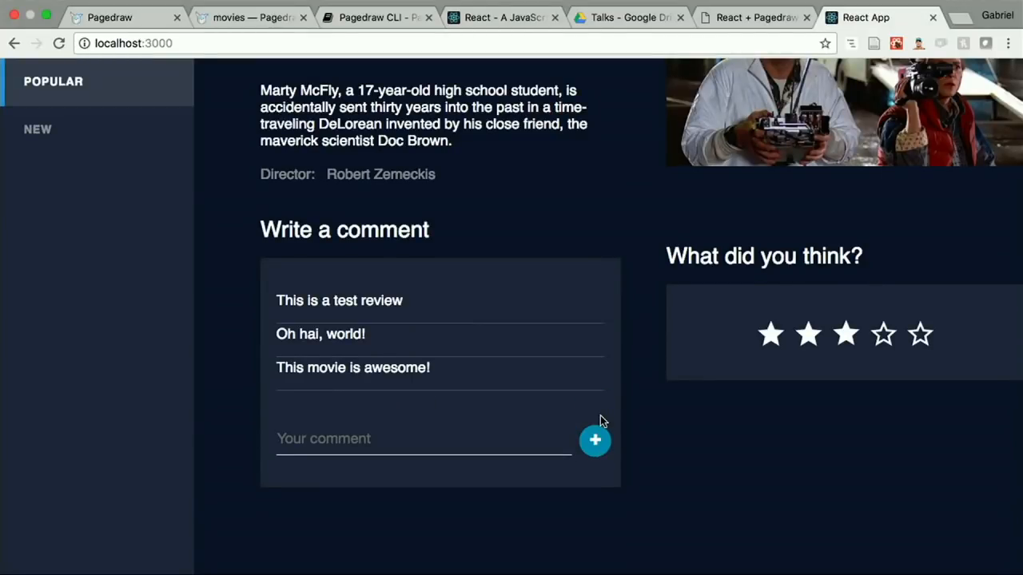
{"action": "scroll", "coordinate": [600, 415], "scroll_direction": "up", "scroll_amount": 4}
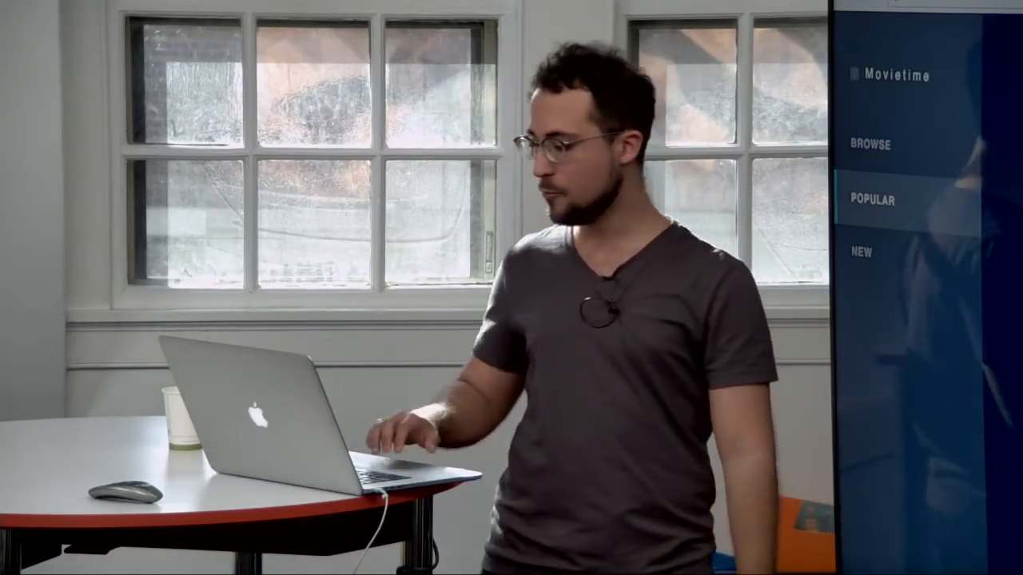
Step: Switch to the Terminal and review the initial state and the AppRender props in App.js
{"action": "key", "text": "super+Tab"}
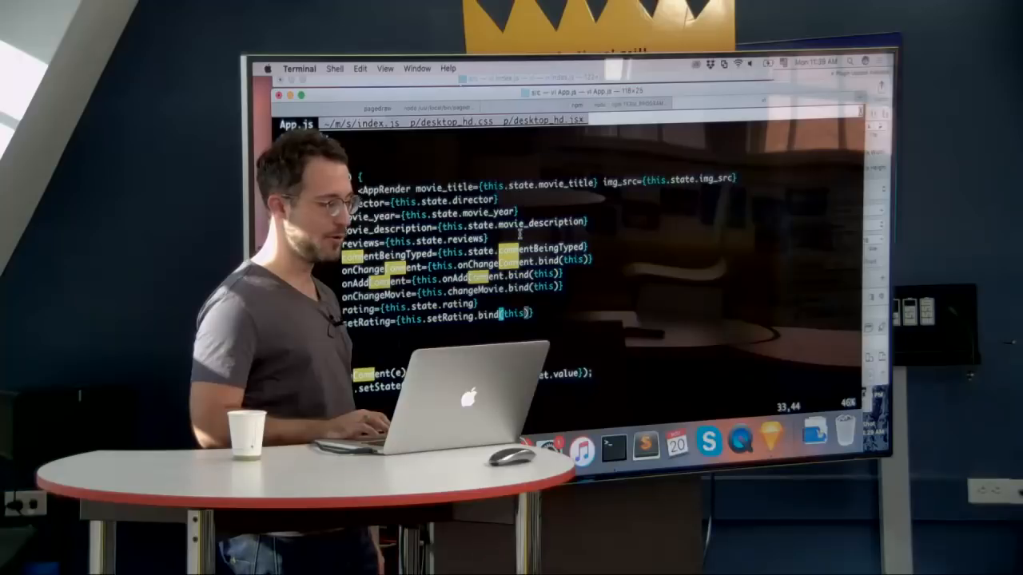
{"action": "scroll", "coordinate": [519, 233], "scroll_direction": "up", "scroll_amount": 5}
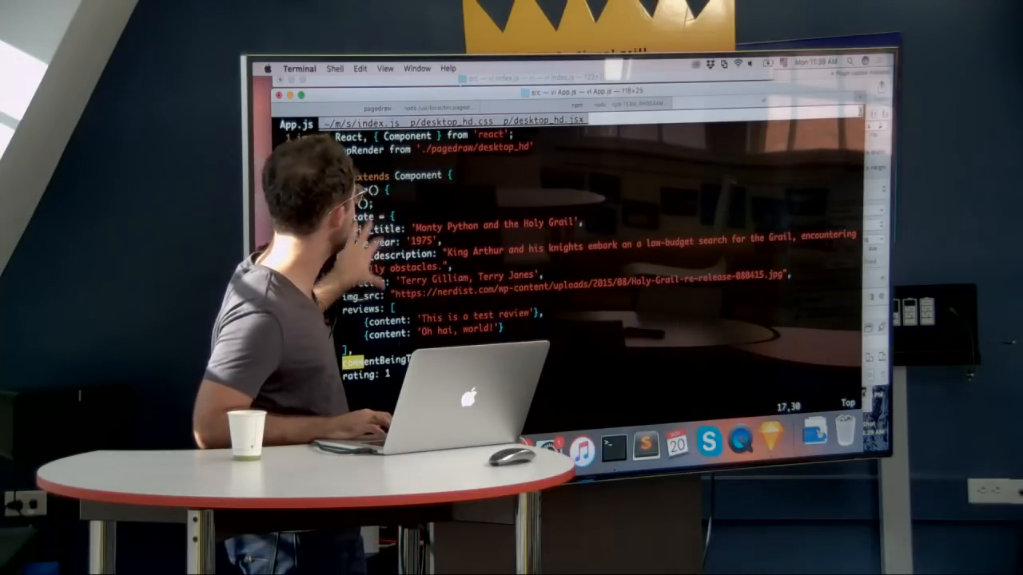
{"action": "scroll", "coordinate": [559, 264], "scroll_direction": "down", "scroll_amount": 3}
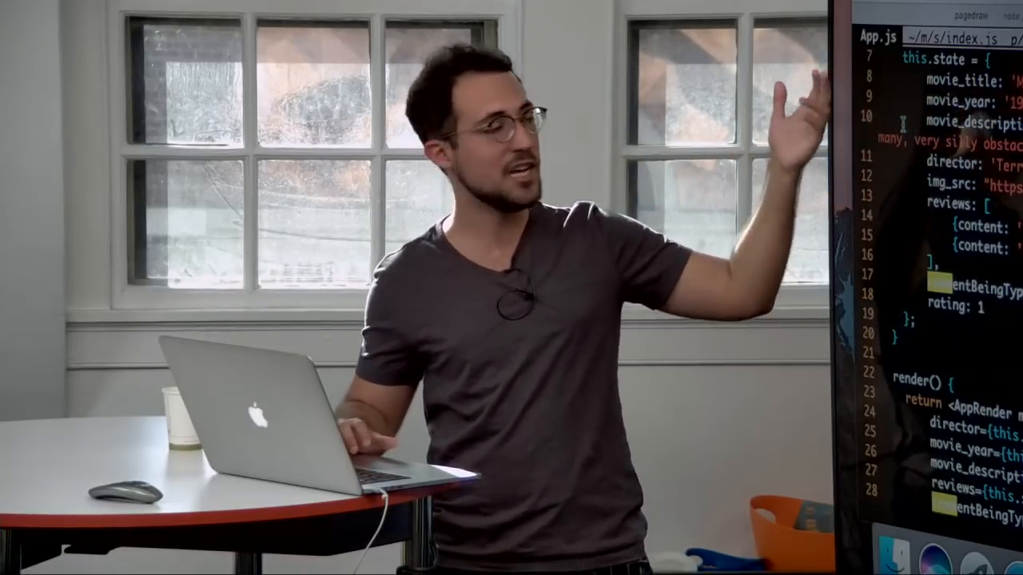
{"action": "scroll", "coordinate": [903, 123], "scroll_direction": "up", "scroll_amount": 3}
{"action": "scroll", "coordinate": [939, 141], "scroll_direction": "up", "scroll_amount": 3}
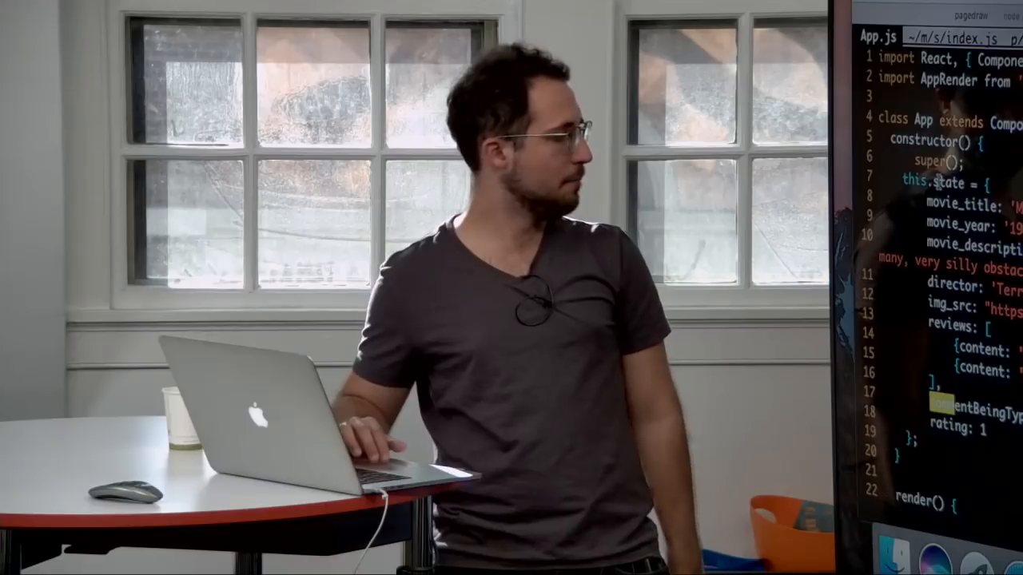
{"action": "scroll", "coordinate": [931, 204], "scroll_direction": "down", "scroll_amount": 5}
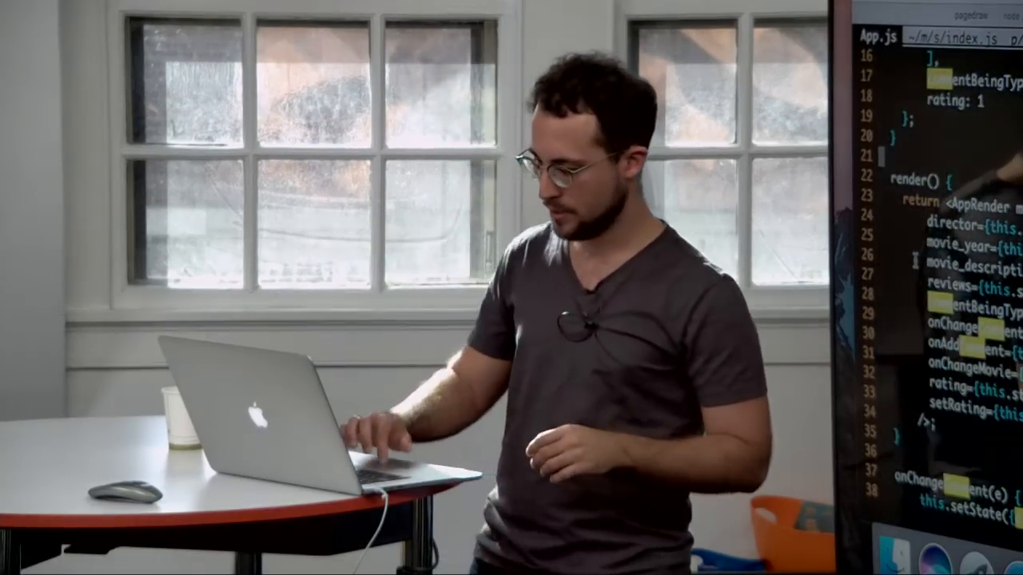
{"action": "scroll", "coordinate": [915, 260], "scroll_direction": "up", "scroll_amount": 3}
{"action": "scroll", "coordinate": [916, 260], "scroll_direction": "up", "scroll_amount": 3}
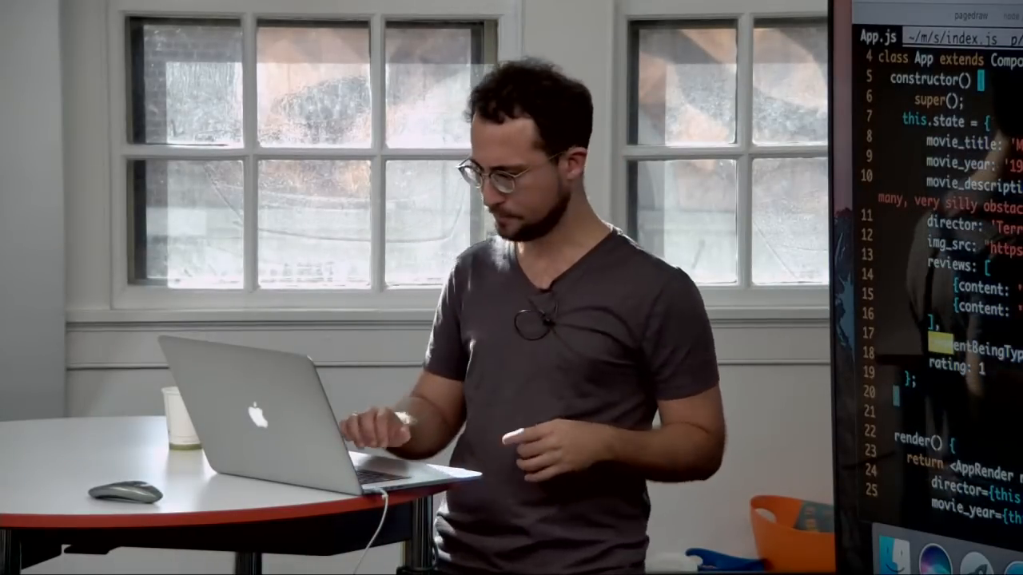
{"action": "key", "text": "ctrl+Right"}
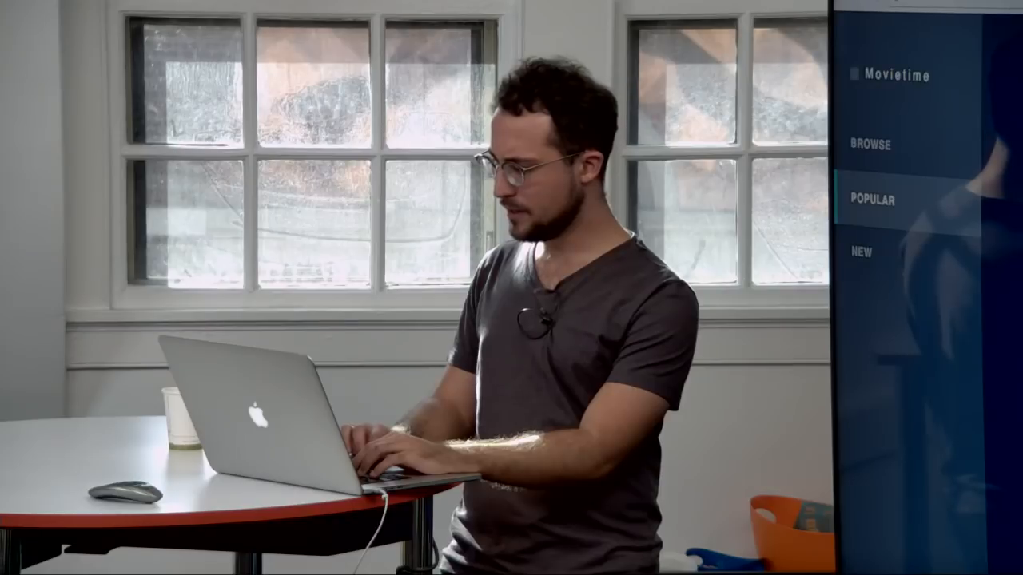
{"action": "key", "text": "ctrl+Right"}
{"action": "scroll", "coordinate": [631, 181], "scroll_direction": "down", "scroll_amount": 5}
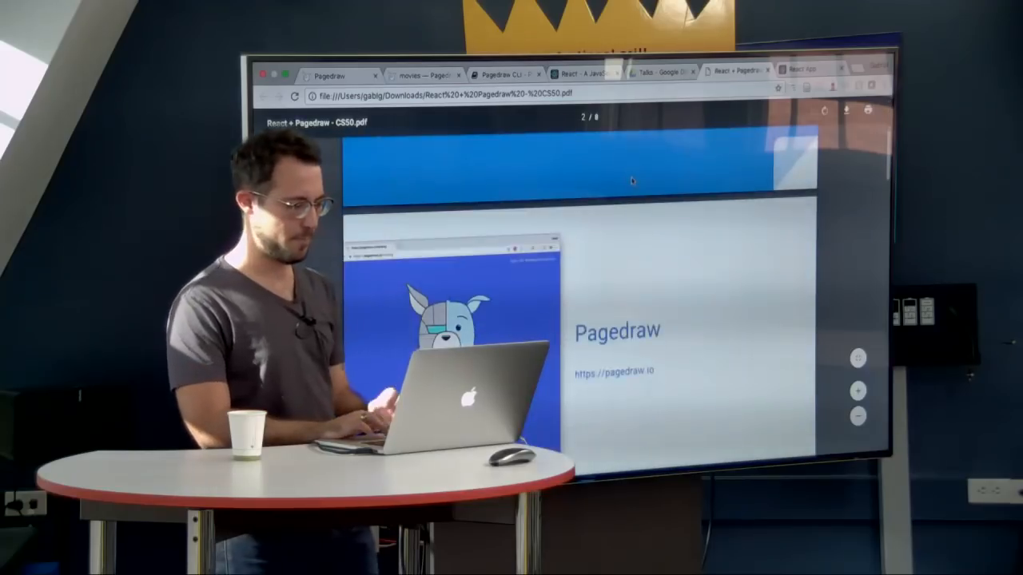
{"action": "scroll", "coordinate": [631, 181], "scroll_direction": "down", "scroll_amount": 2}
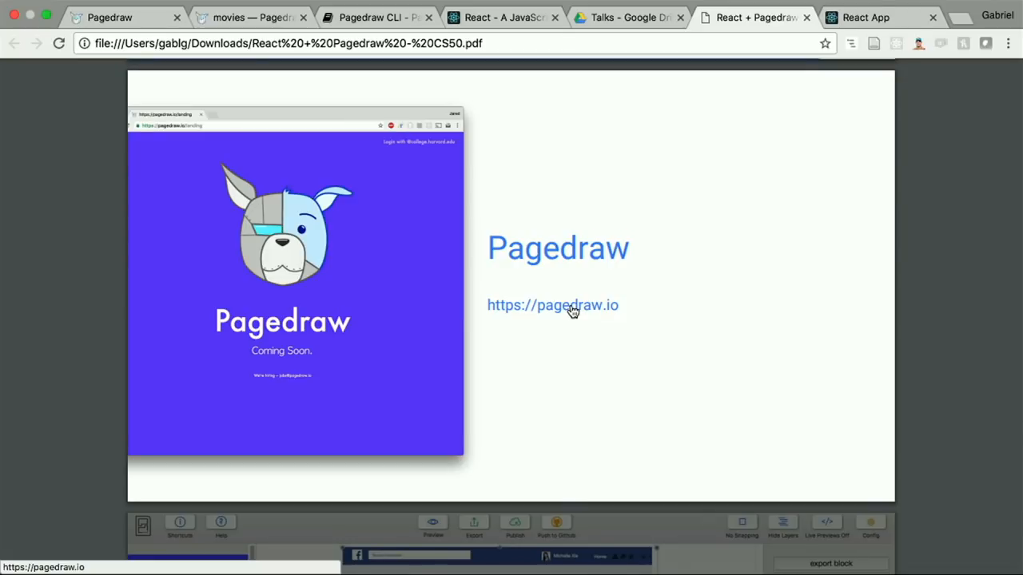
Step: Open the movie review app tutorial on documentation.pagedraw.io in a new browser tab
{"action": "key", "text": "super+t"}
{"action": "type", "text": "documentation.pagedraw.io"}
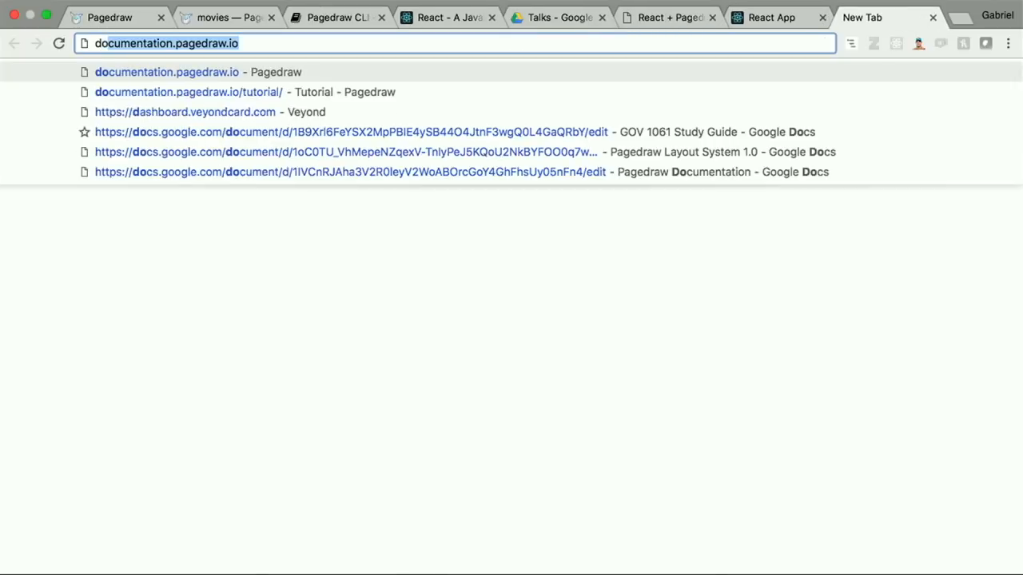
{"action": "key", "text": "Return"}
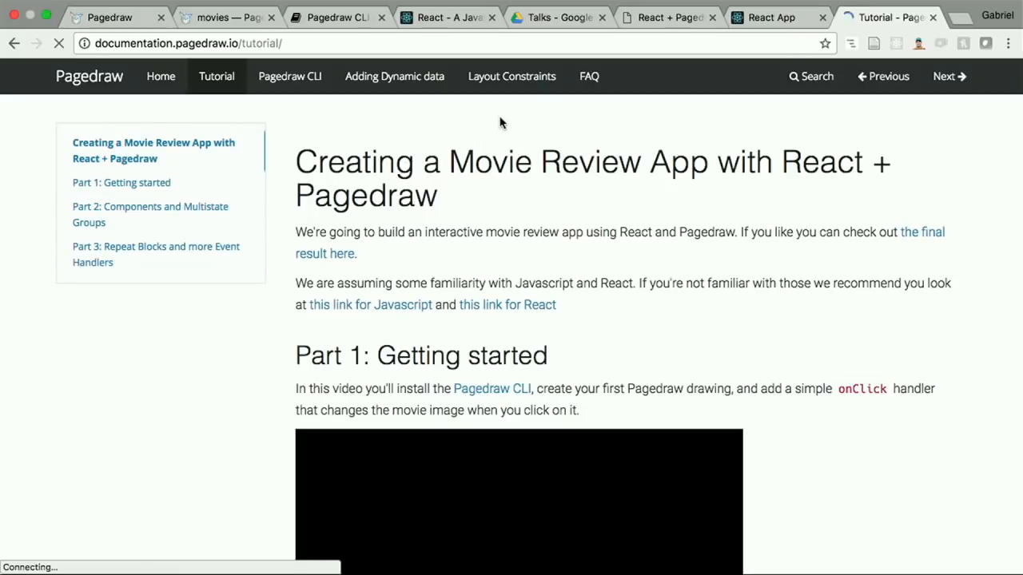
Step: Look at the React app again and show the "Automating Frontend Development" slide in the PDF
{"action": "left_click", "coordinate": [755, 13]}
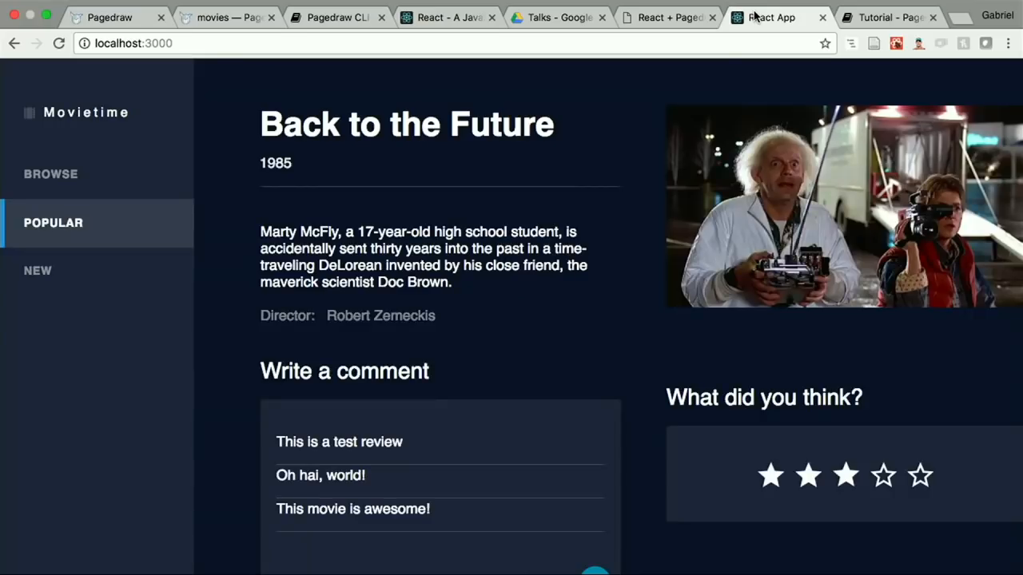
{"action": "left_click", "coordinate": [675, 13]}
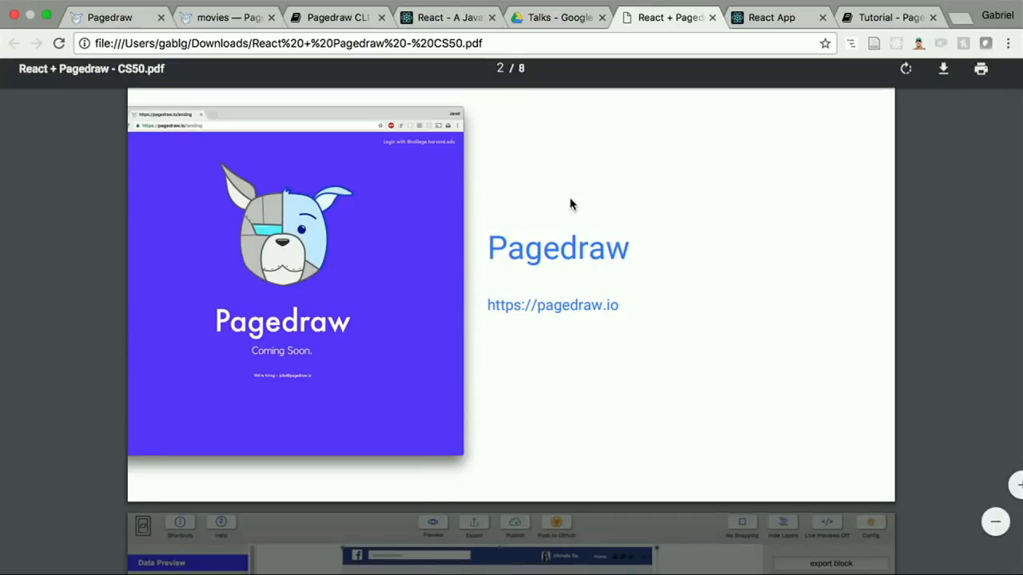
{"action": "key", "text": "Right"}
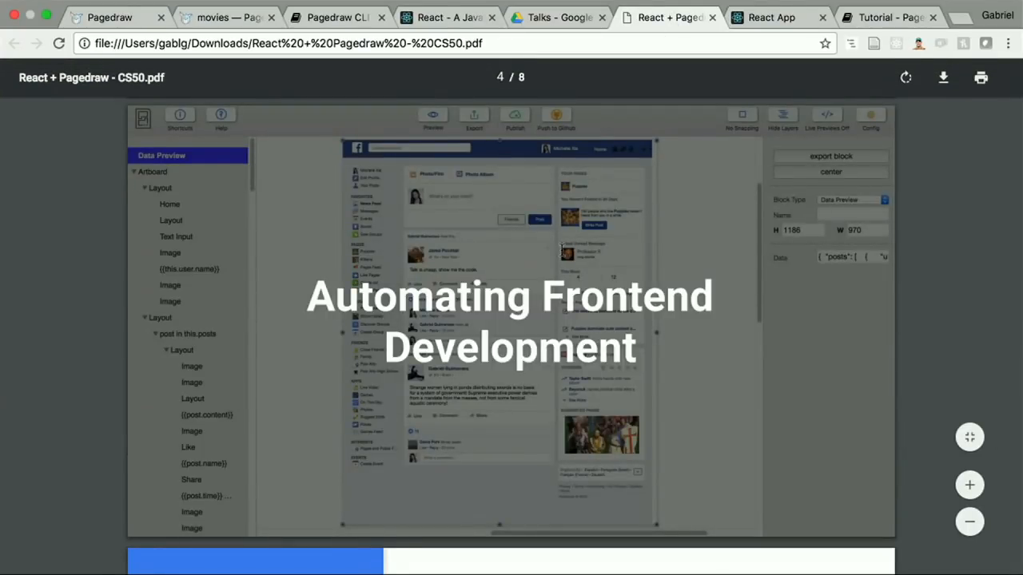
{"action": "key", "text": "Left"}
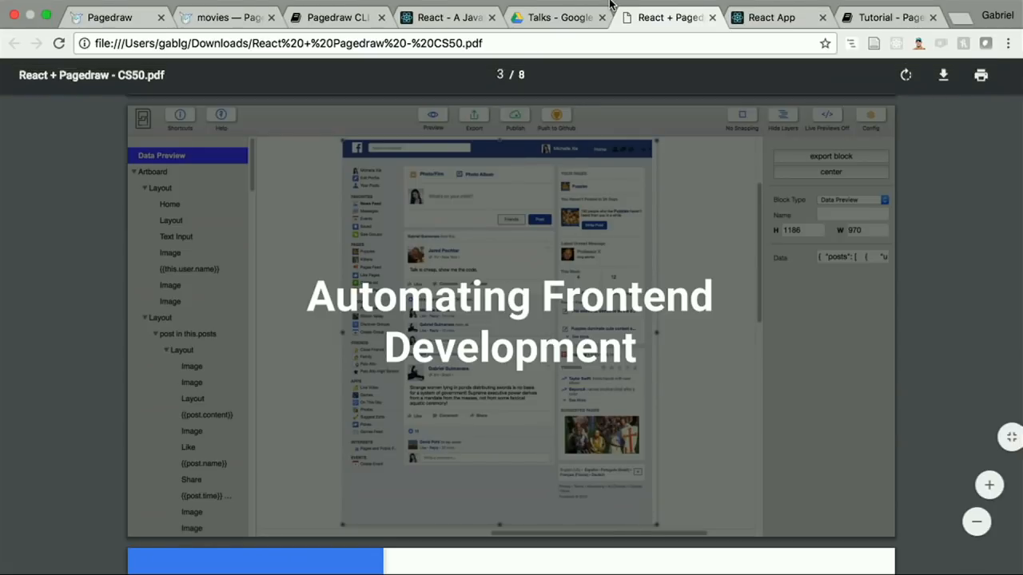
Step: View the rating stars and their Multistate Group in the movies drawing
{"action": "left_click", "coordinate": [231, 36]}
{"action": "scroll", "coordinate": [231, 212], "scroll_direction": "down", "scroll_amount": 5}
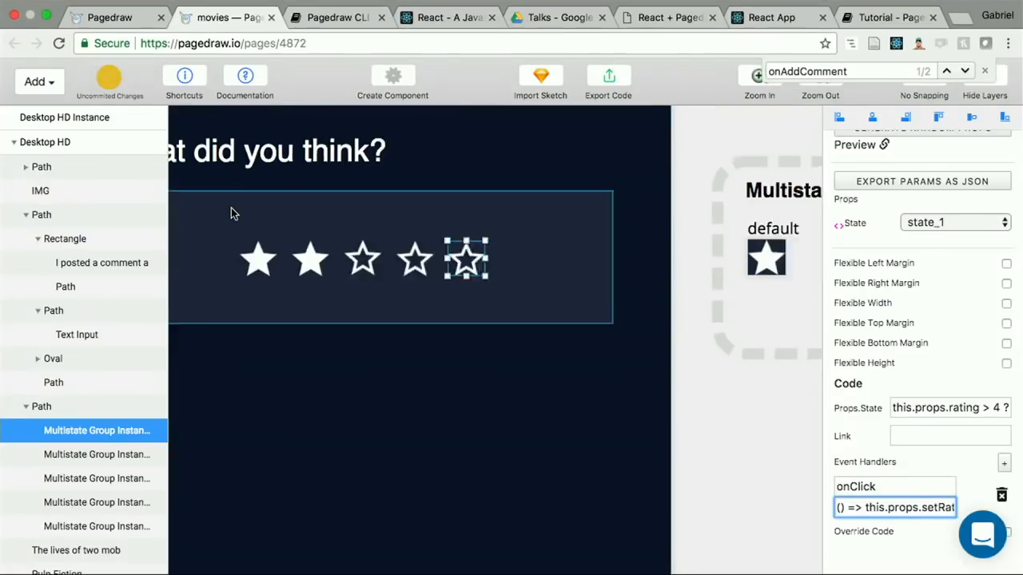
{"action": "scroll", "coordinate": [403, 274], "scroll_direction": "left", "scroll_amount": 5}
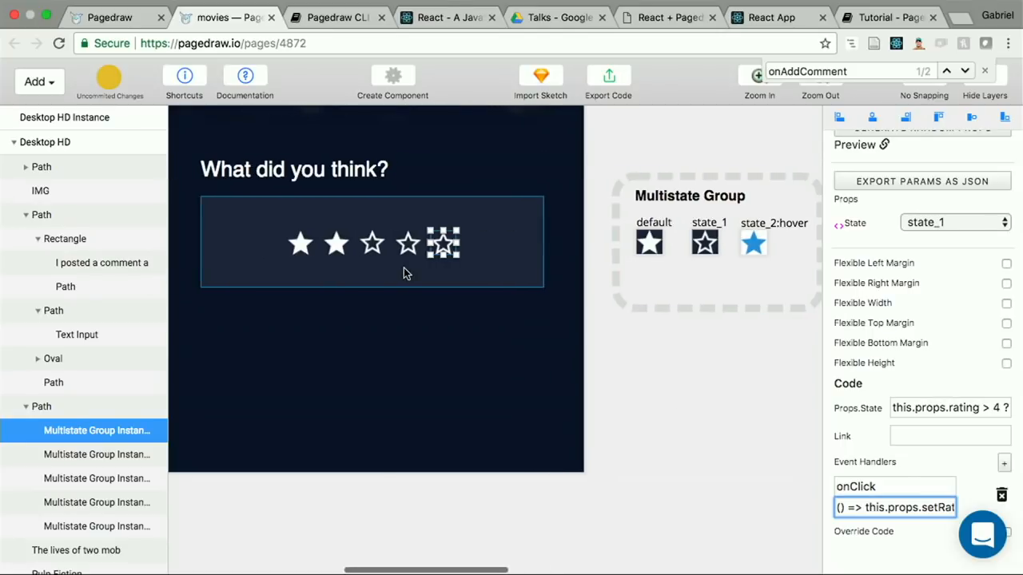
{"action": "scroll", "coordinate": [266, 165], "scroll_direction": "up", "scroll_amount": 3}
Step: Find the Pagedraw project on the Pagedraw dashboard and open its [official] Topbar drawing
{"action": "left_click", "coordinate": [133, 25]}
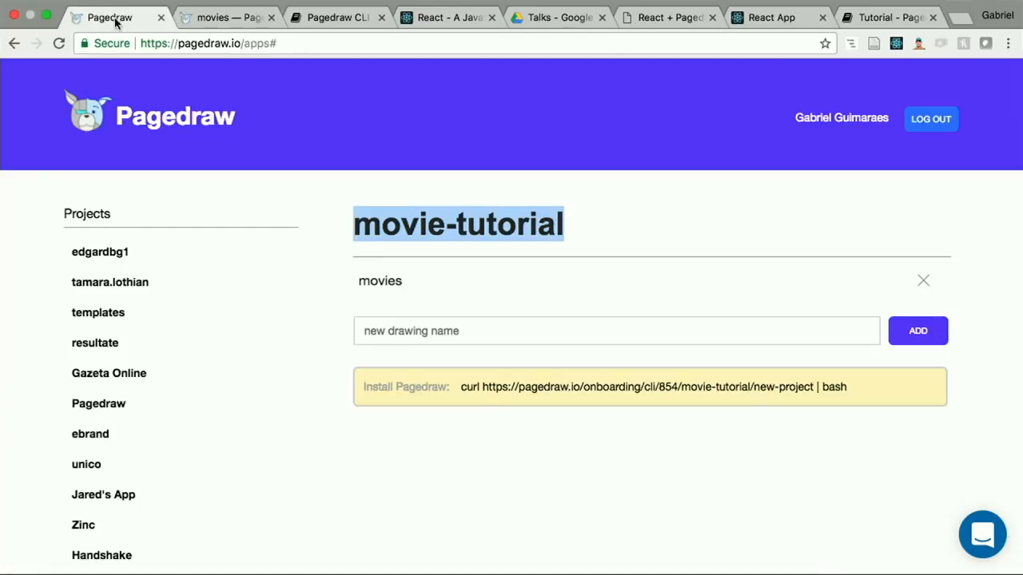
{"action": "key", "text": "super+f"}
{"action": "type", "text": "topbar"}
{"action": "key", "text": "super+f"}
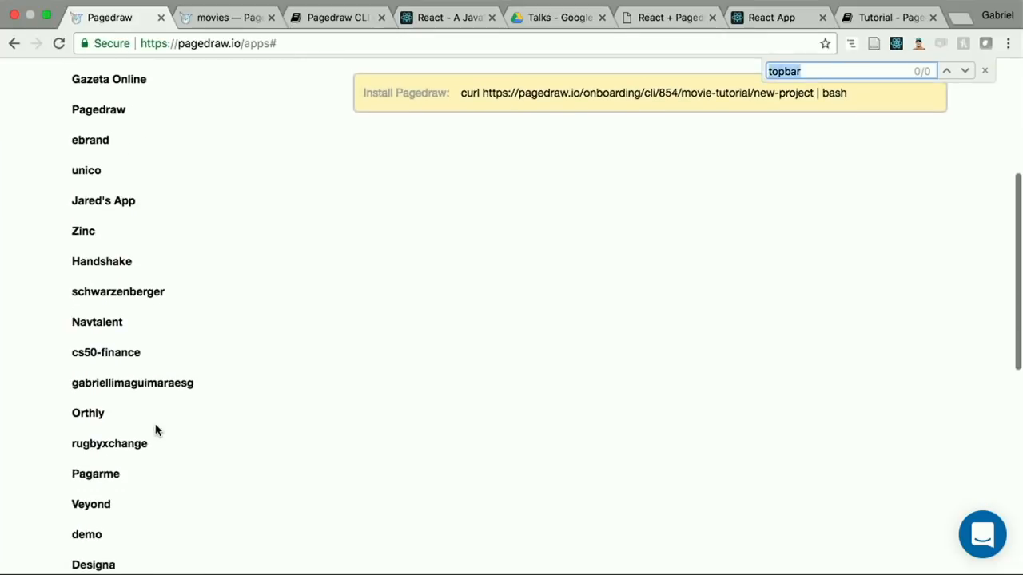
{"action": "type", "text": "Pagedraw"}
{"action": "left_click", "coordinate": [118, 409]}
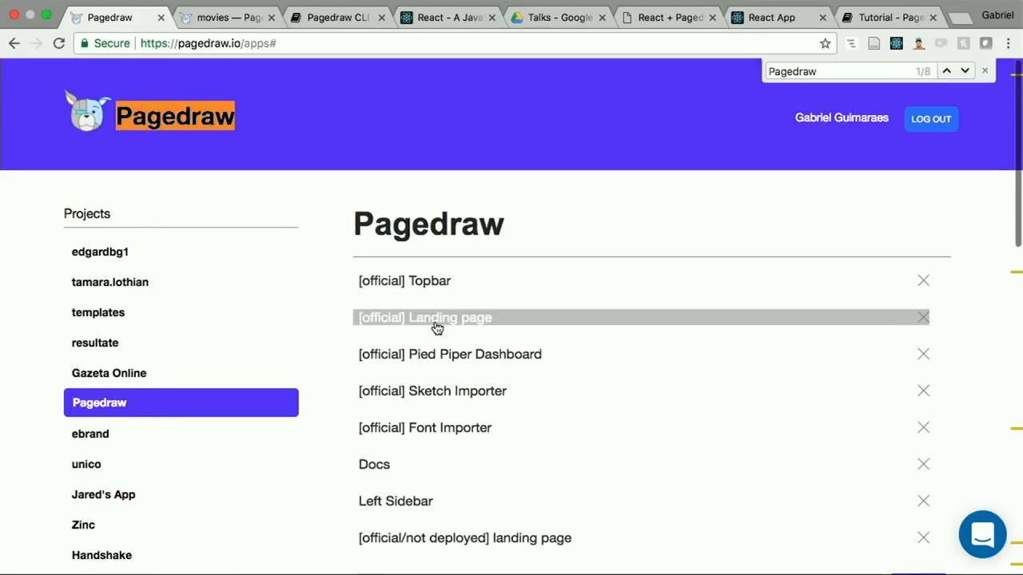
{"action": "left_click", "coordinate": [431, 289]}
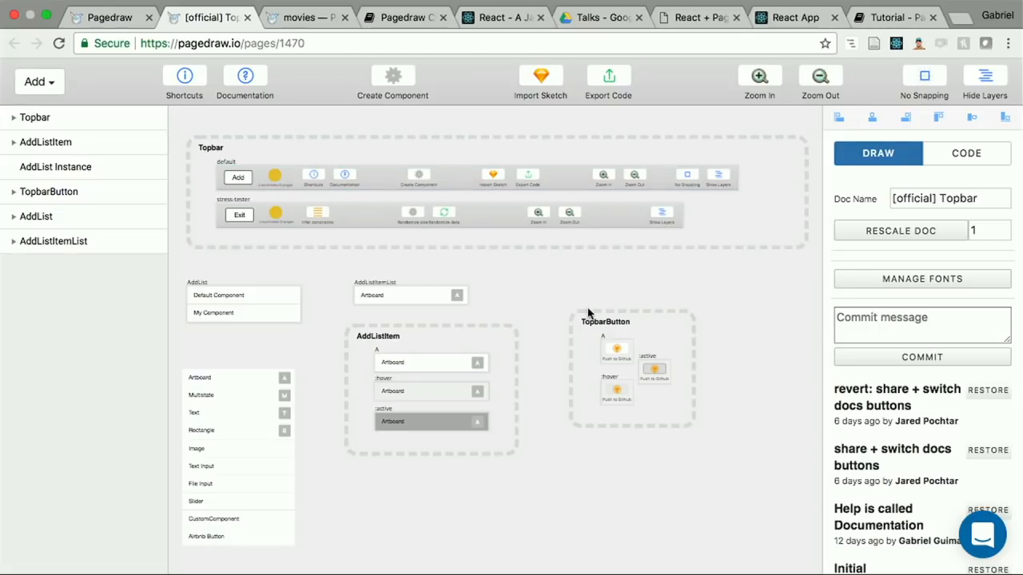
Step: Inspect the TopbarButton multistate group with its hover and active states, and the Topbar and AddList components
{"action": "left_click", "coordinate": [634, 332]}
{"action": "scroll", "coordinate": [628, 377], "scroll_direction": "up", "scroll_amount": 3}
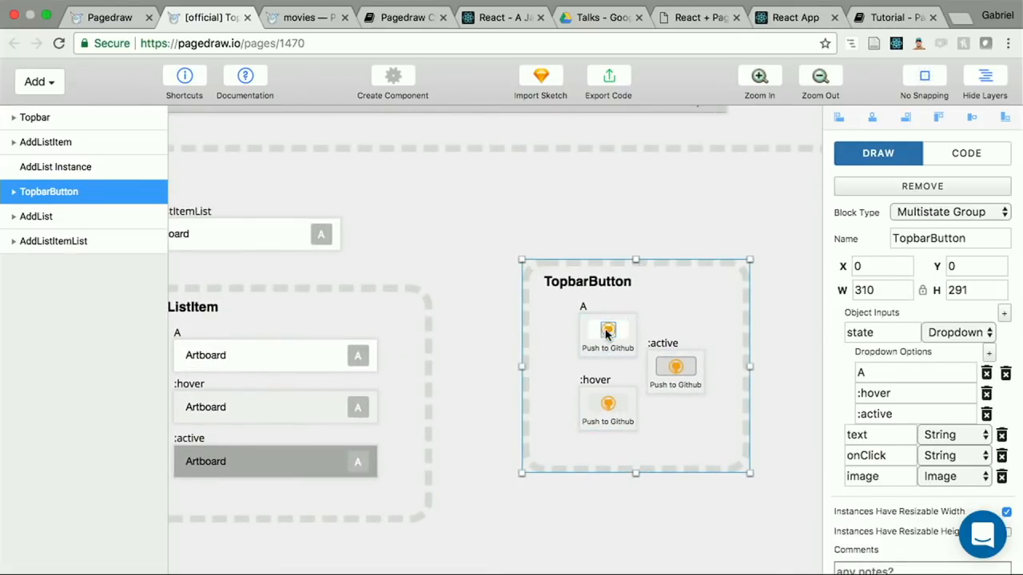
{"action": "scroll", "coordinate": [606, 334], "scroll_direction": "down", "scroll_amount": 5}
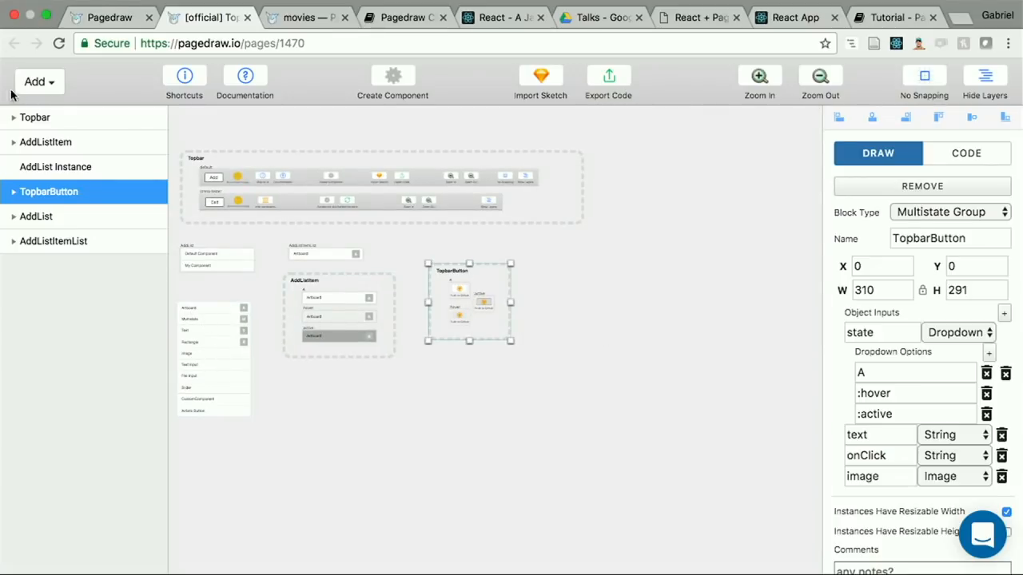
{"action": "left_click", "coordinate": [53, 87]}
{"action": "left_click", "coordinate": [493, 399]}
{"action": "left_click", "coordinate": [365, 238]}
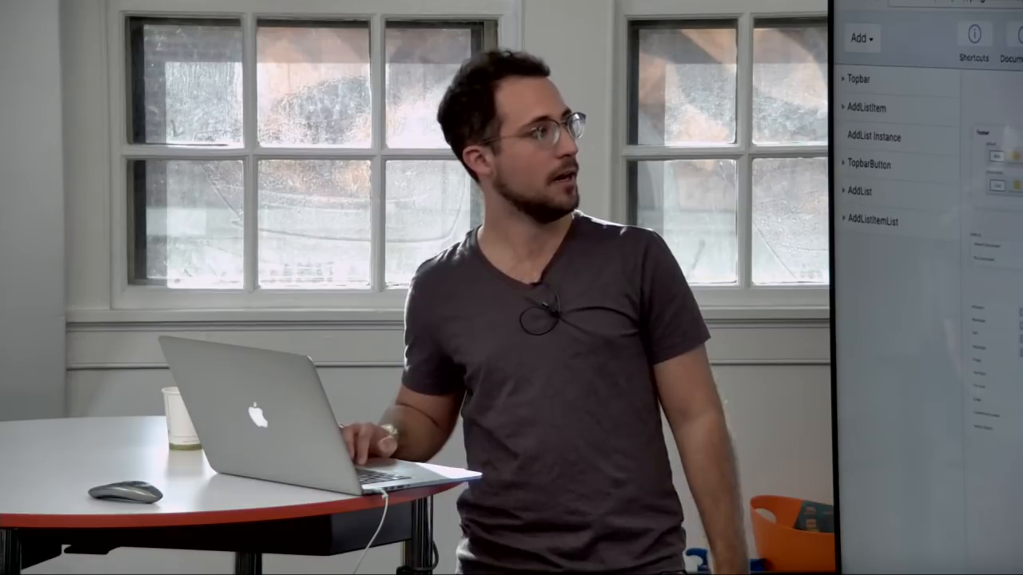
Step: Go to the FAQs slide in the React + Pagedraw PDF
{"action": "key", "text": "ctrl+Tab"}
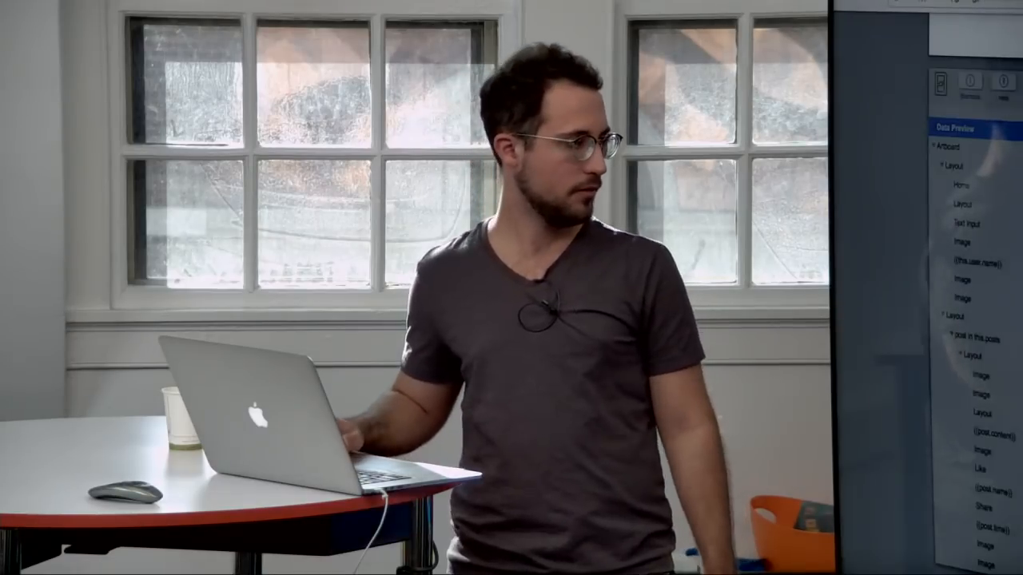
{"action": "scroll", "coordinate": [927, 288], "scroll_direction": "down", "scroll_amount": 6}
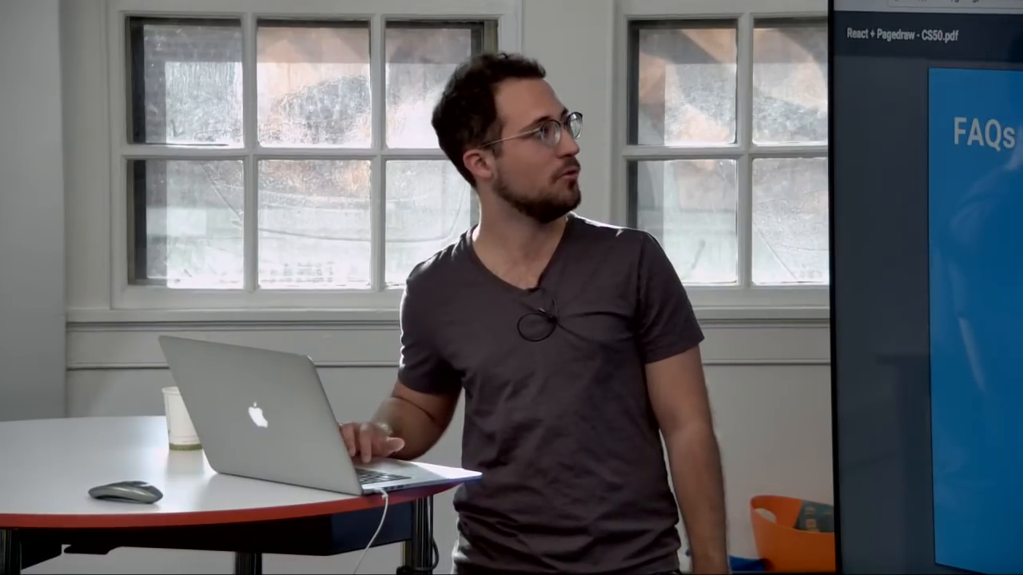
Step: Return to the movies drawing, open the support chat's conversation list and close the browser's find bar
{"action": "key", "text": "super+Tab"}
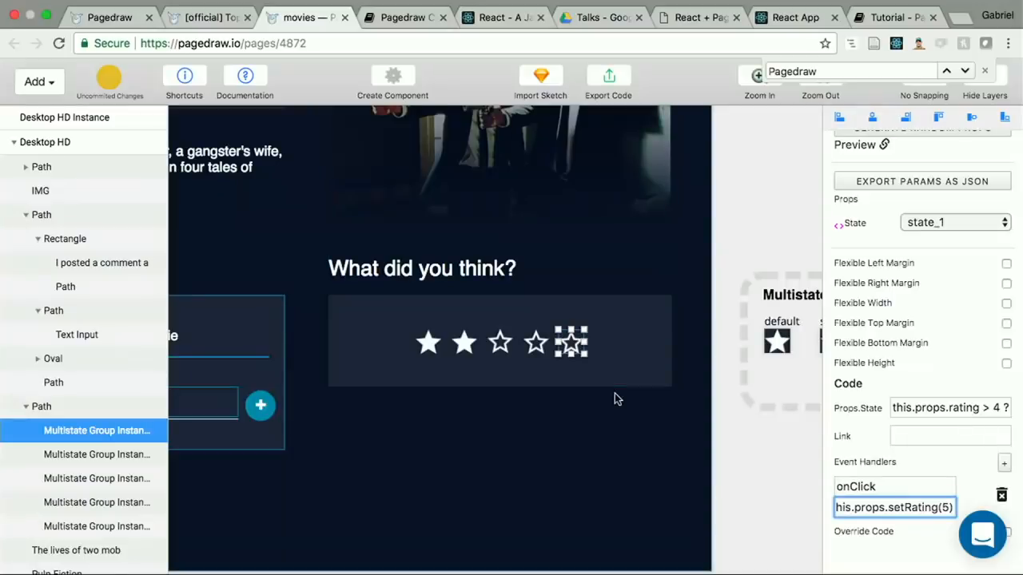
{"action": "left_click", "coordinate": [980, 534]}
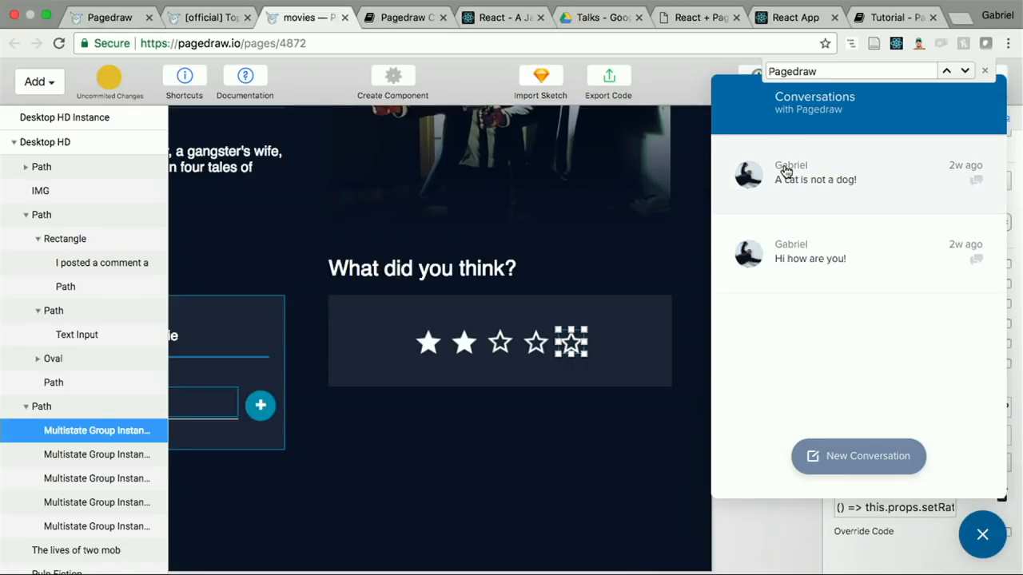
{"action": "left_click", "coordinate": [987, 70]}
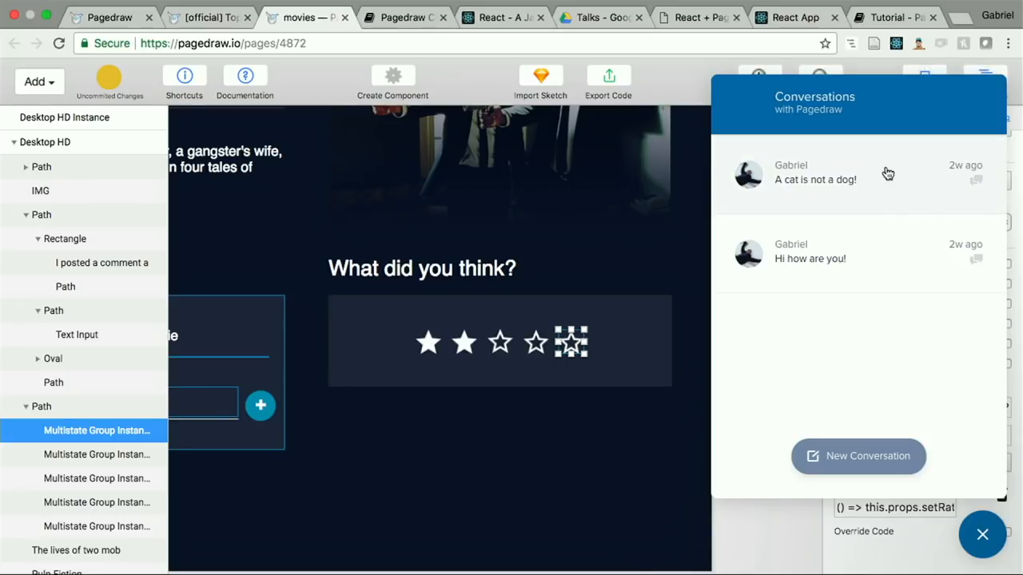
Step: View the Movie Review App tutorial page and return to the FAQs slide of the React + Pagedraw PDF
{"action": "left_click", "coordinate": [896, 17]}
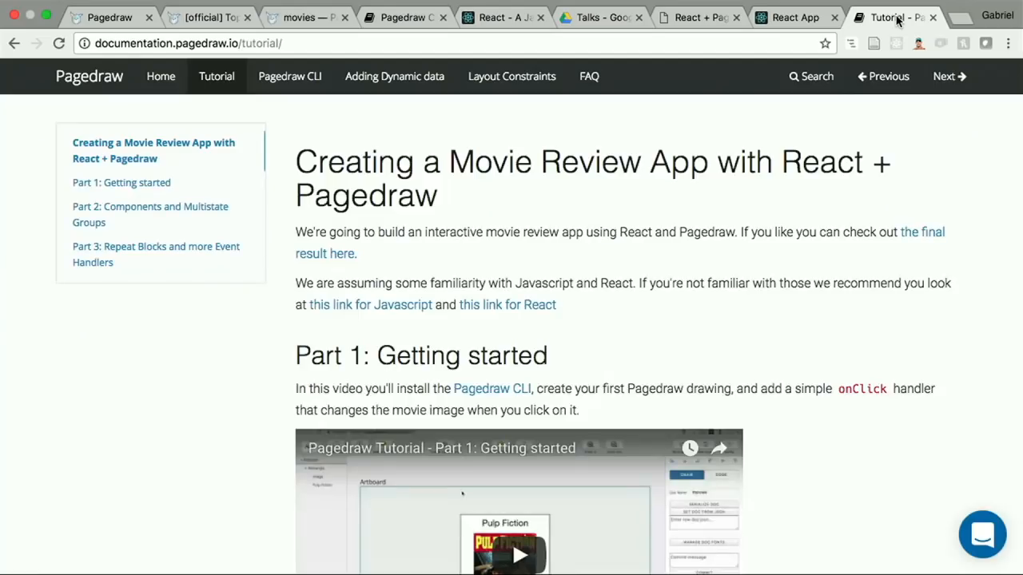
{"action": "left_click", "coordinate": [803, 19]}
{"action": "left_click", "coordinate": [708, 18]}
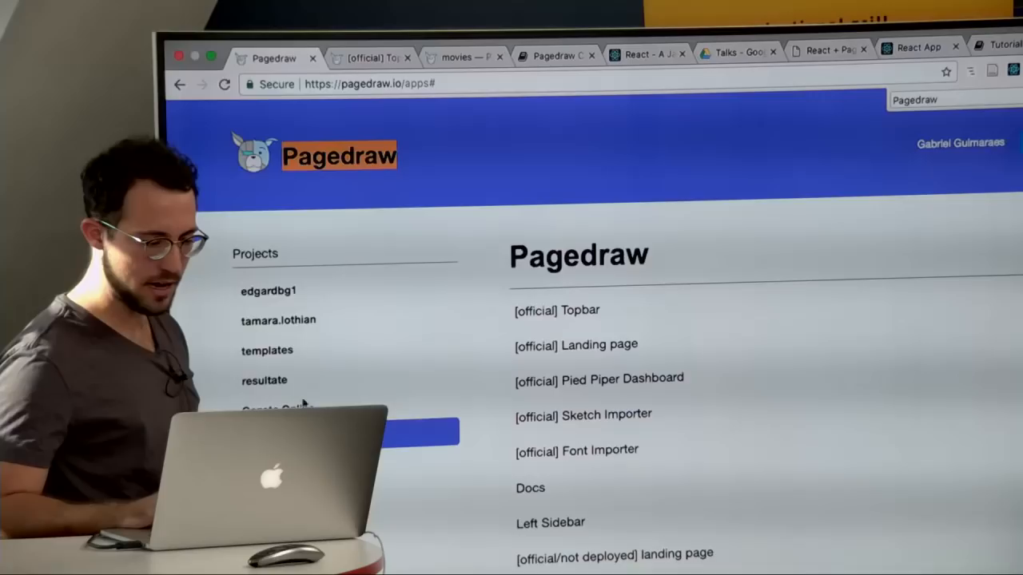
Step: Look through the full project list on the Pagedraw dashboard and return to its beginning
{"action": "scroll", "coordinate": [559, 319], "scroll_direction": "down", "scroll_amount": 5}
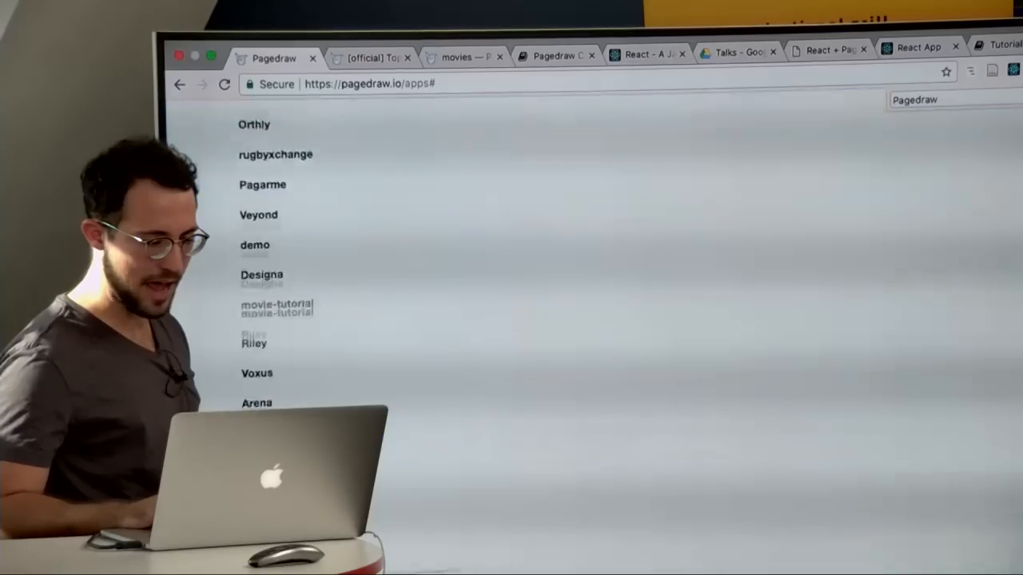
{"action": "scroll", "coordinate": [559, 320], "scroll_direction": "up", "scroll_amount": 5}
{"action": "scroll", "coordinate": [512, 320], "scroll_direction": "down", "scroll_amount": 3}
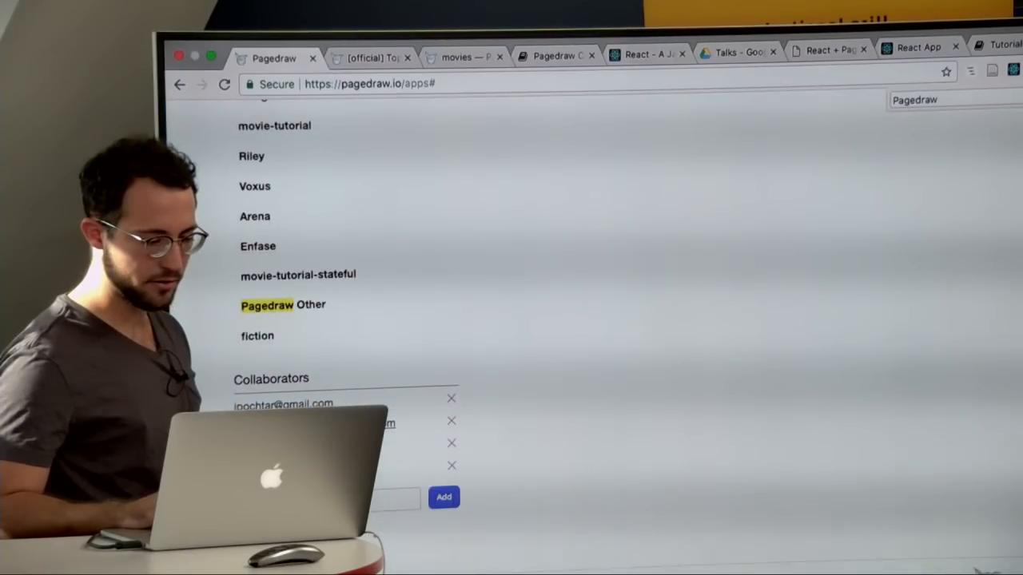
{"action": "scroll", "coordinate": [474, 162], "scroll_direction": "up", "scroll_amount": 10}
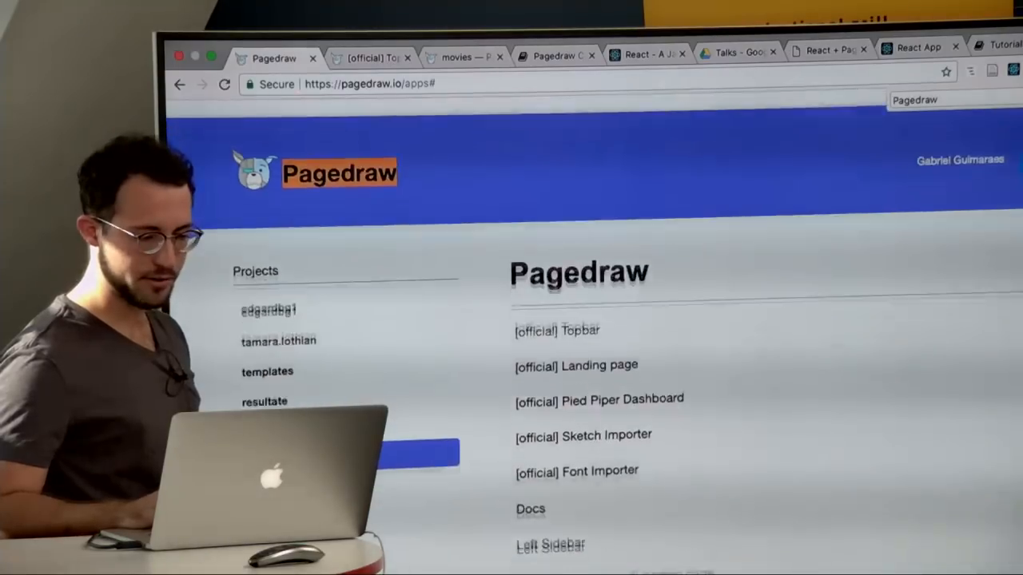
Step: View the [official] Topbar drawing and the movies drawing with its Pulp Fiction artboards
{"action": "left_click", "coordinate": [387, 53]}
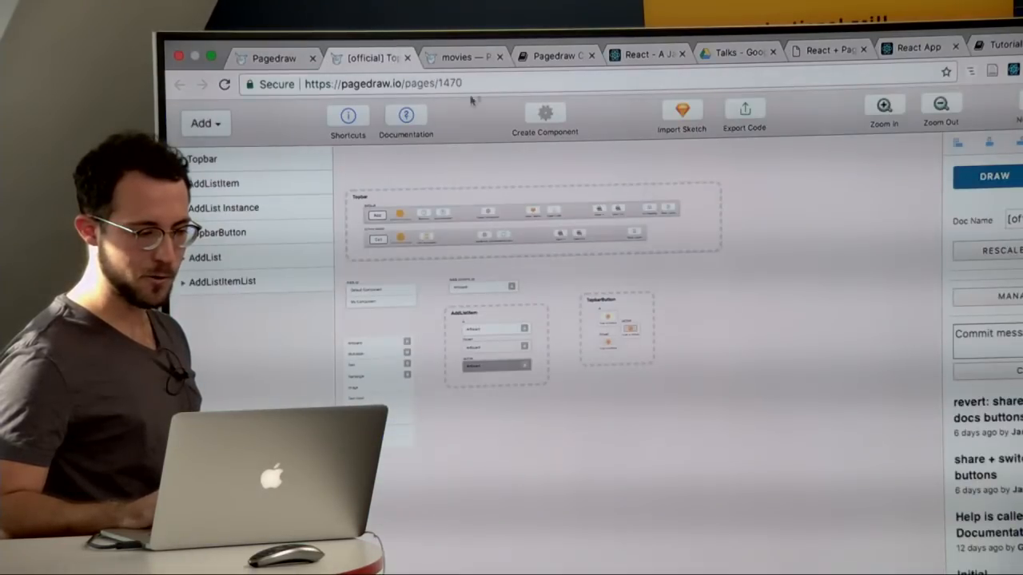
{"action": "left_click", "coordinate": [464, 56]}
{"action": "scroll", "coordinate": [461, 225], "scroll_direction": "down", "scroll_amount": 5}
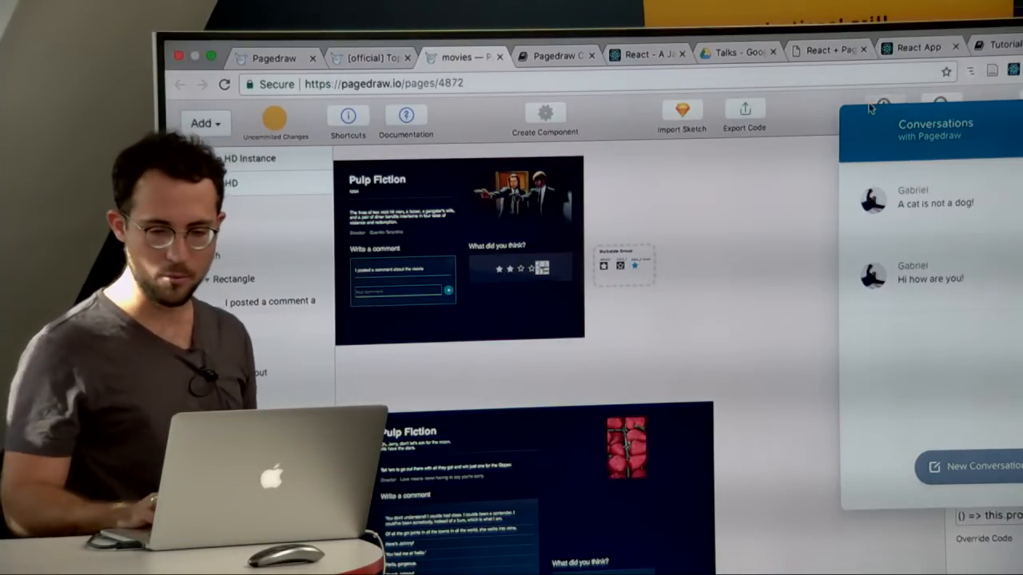
Step: Check the running movie app at localhost:3000 and go to the PDF slide about support for other frameworks and languages
{"action": "left_click", "coordinate": [994, 49]}
{"action": "left_click", "coordinate": [919, 48]}
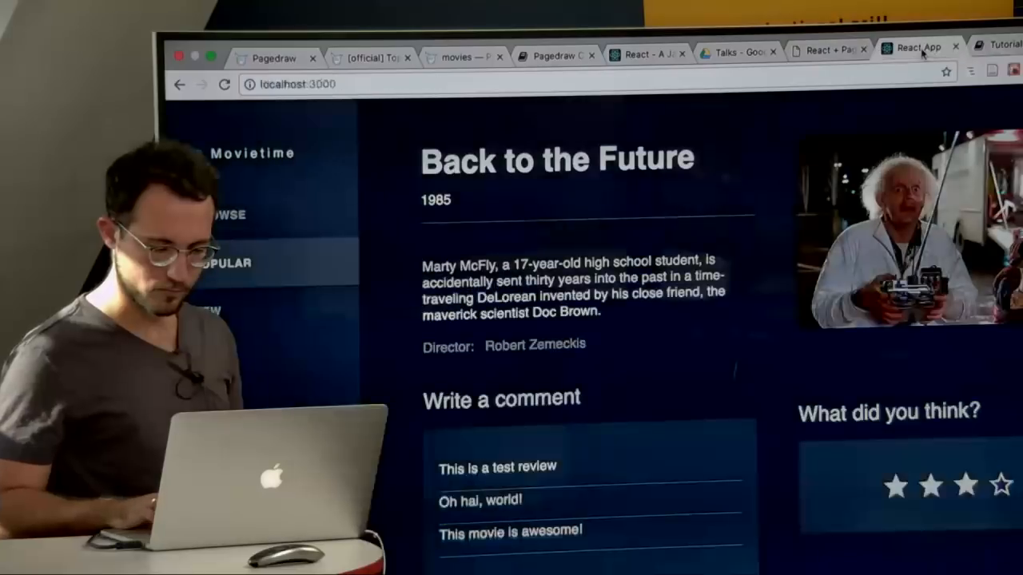
{"action": "left_click", "coordinate": [831, 50]}
{"action": "key", "text": "Right"}
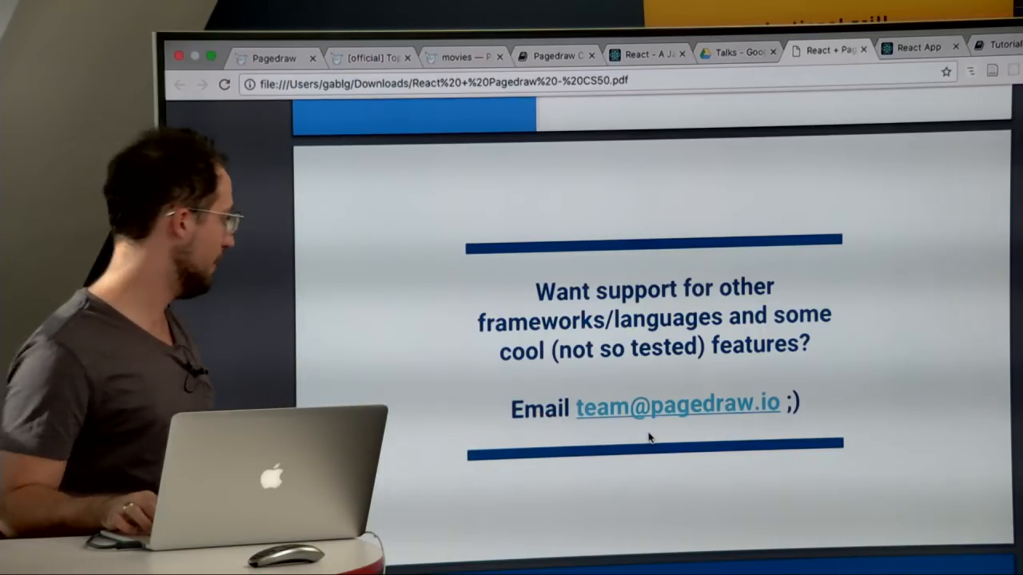
Step: Advance the PDF through the Getting help slide to slide 7 with Pagedraw's website and jobs contact
{"action": "key", "text": "Right"}
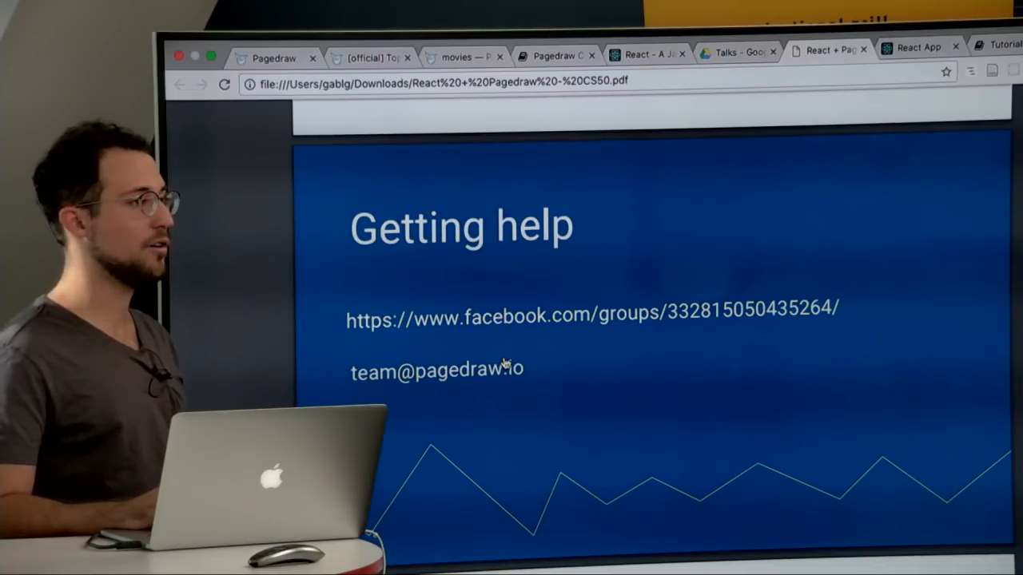
{"action": "left_click", "coordinate": [476, 64]}
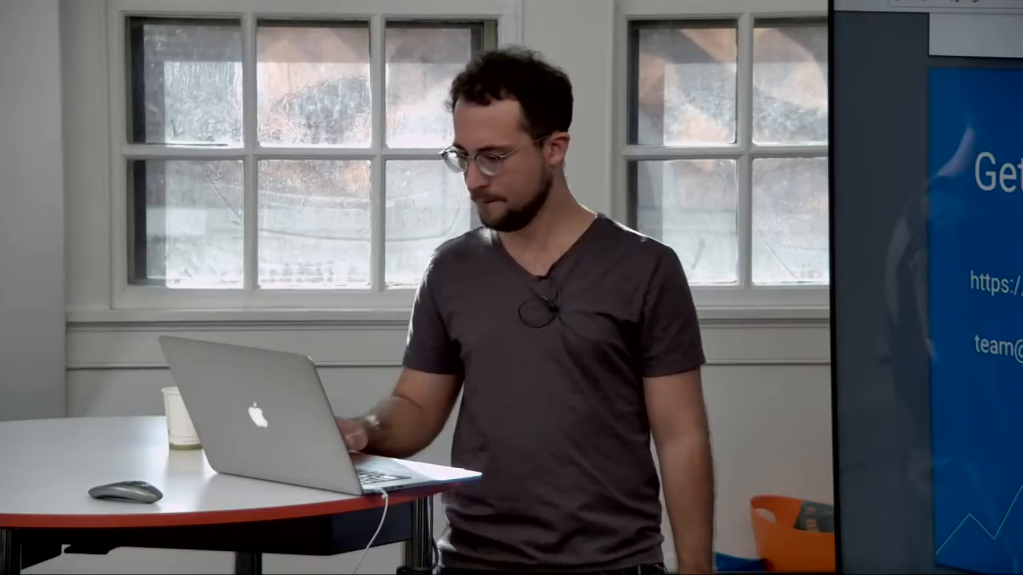
{"action": "key", "text": "Right"}
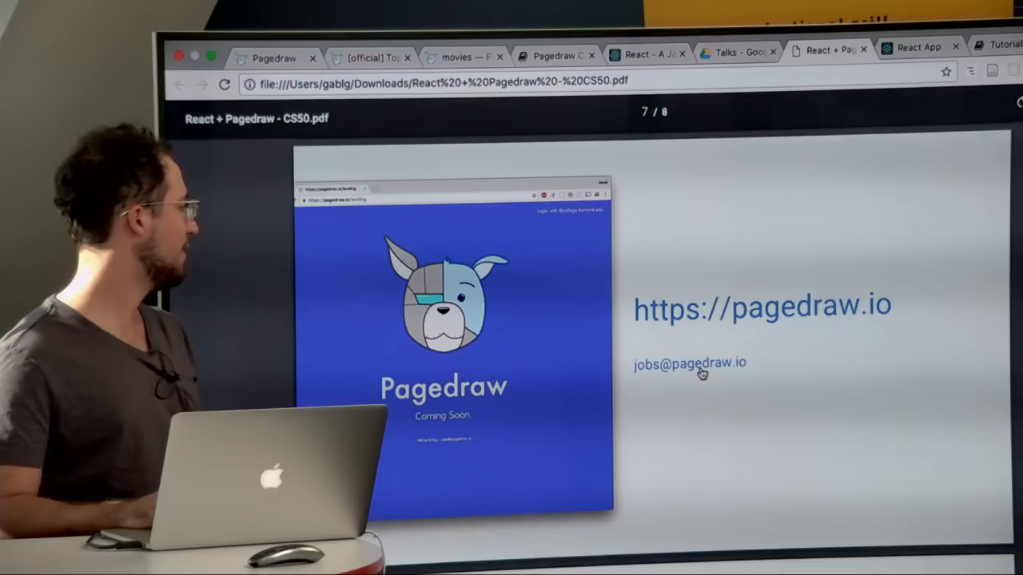
{"action": "scroll", "coordinate": [702, 374], "scroll_direction": "down", "scroll_amount": 1}
{"action": "scroll", "coordinate": [701, 349], "scroll_direction": "up", "scroll_amount": 2}
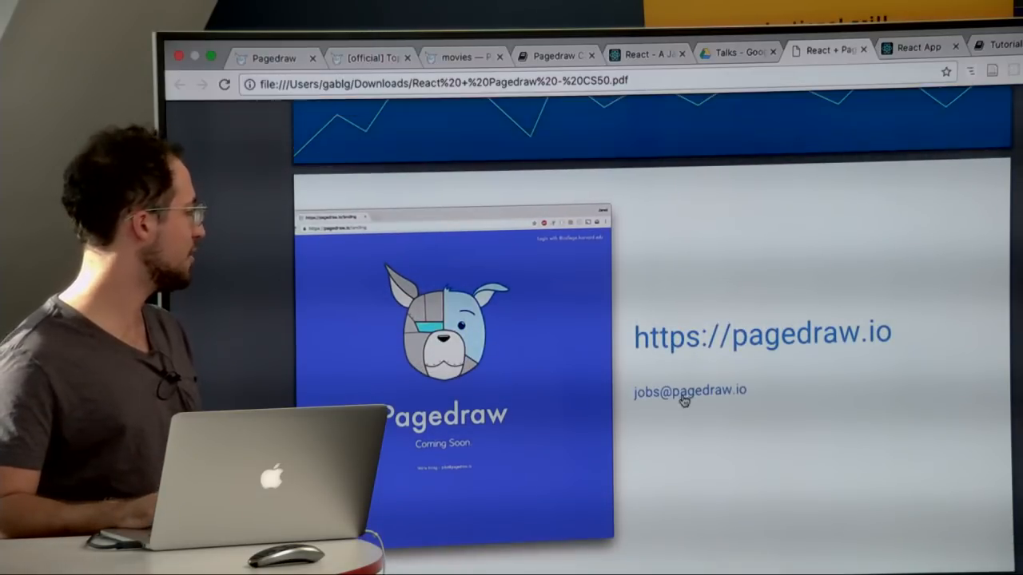
{"action": "scroll", "coordinate": [693, 392], "scroll_direction": "down", "scroll_amount": 3}
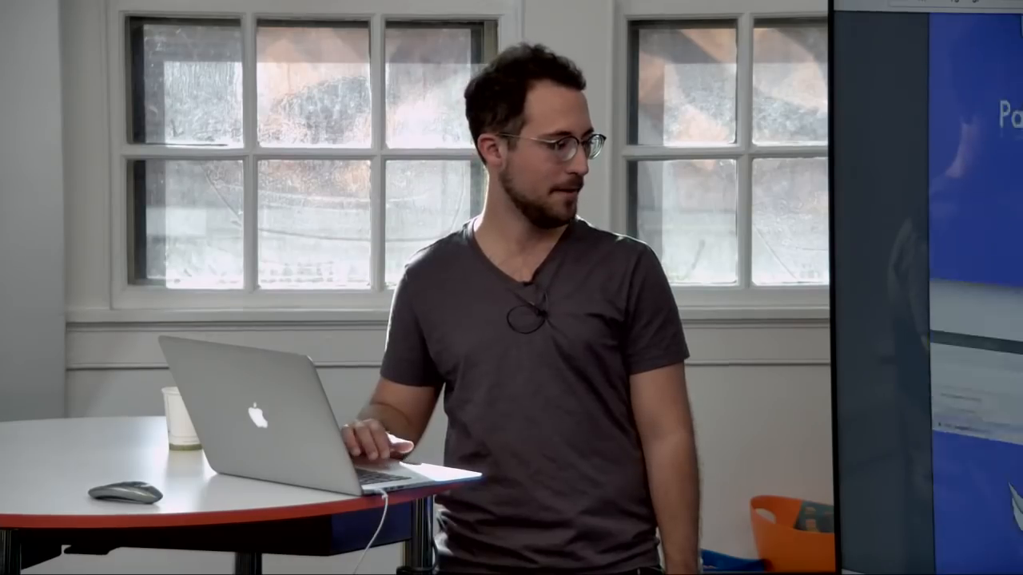
{"action": "scroll", "coordinate": [975, 295], "scroll_direction": "down", "scroll_amount": 5}
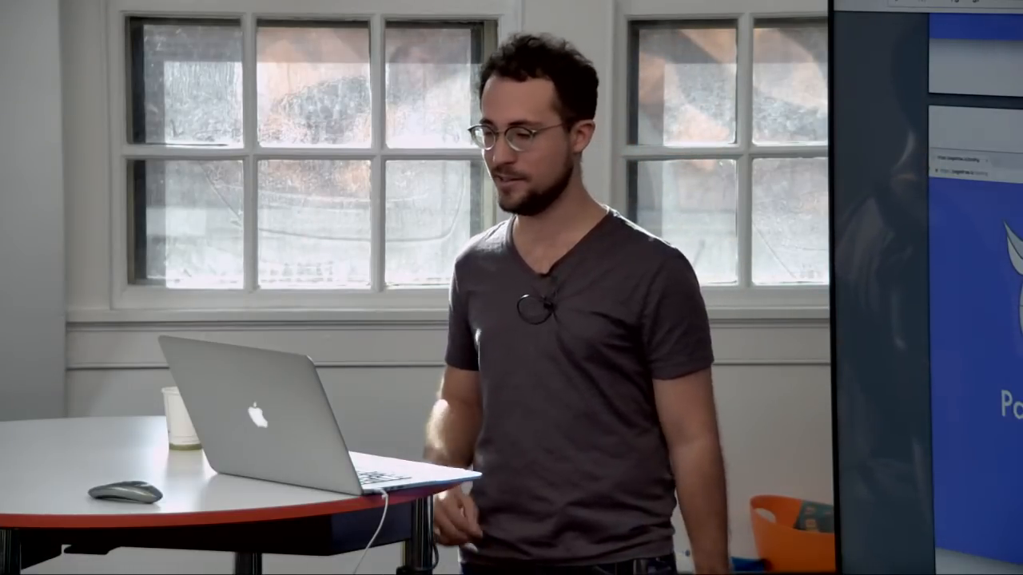
Step: Return to the movies drawing and view its Desktop HD artboards
{"action": "key", "text": "ctrl+Tab"}
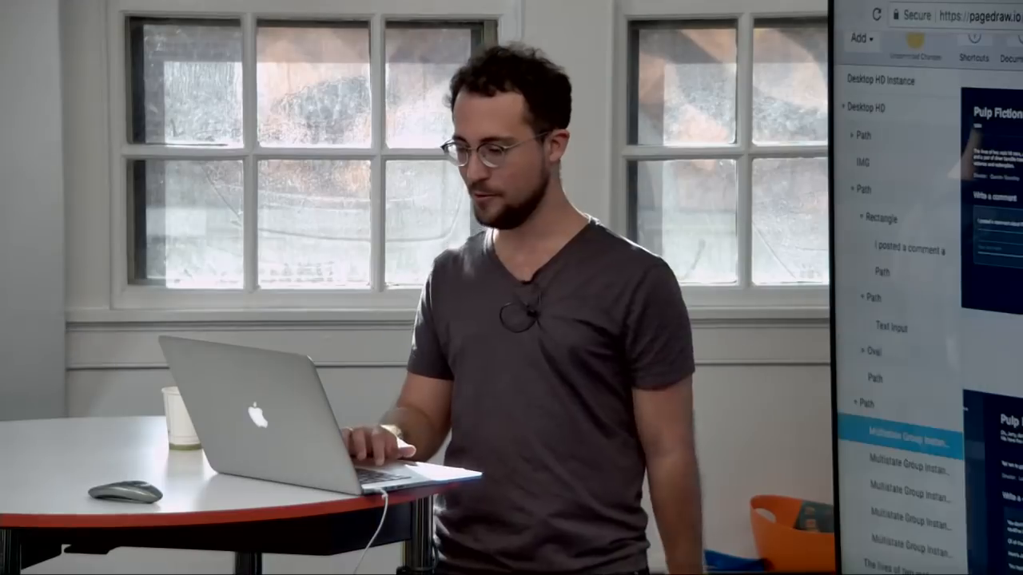
{"action": "scroll", "coordinate": [992, 319], "scroll_direction": "left", "scroll_amount": 5}
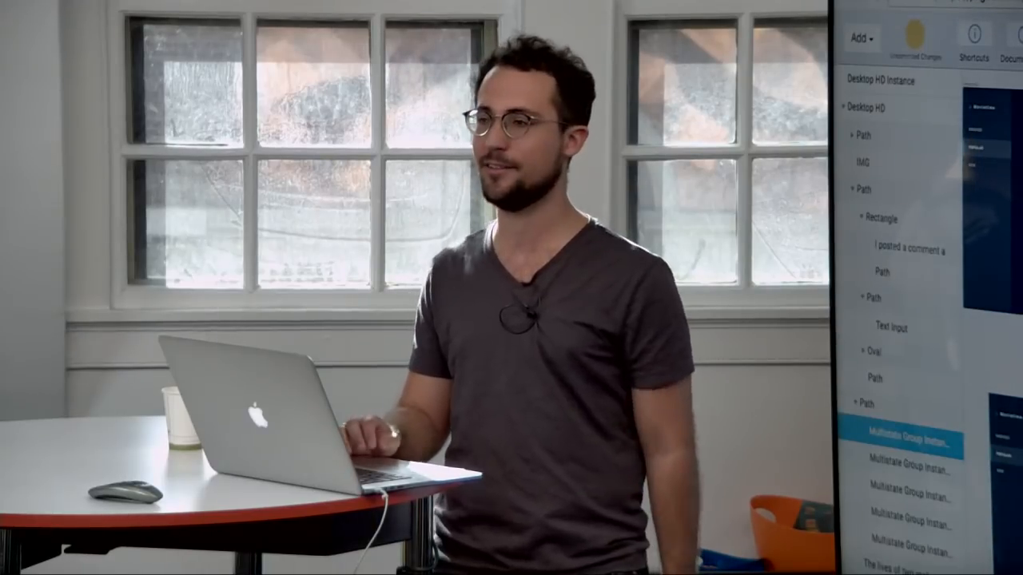